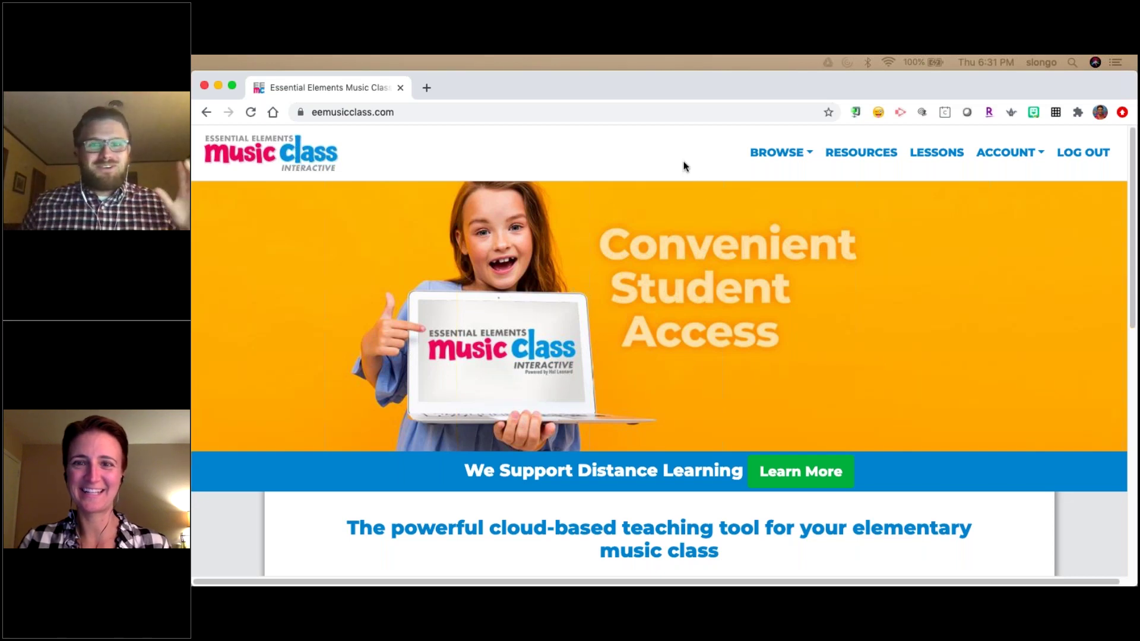
{"action": "left_click", "coordinate": [689, 82]}
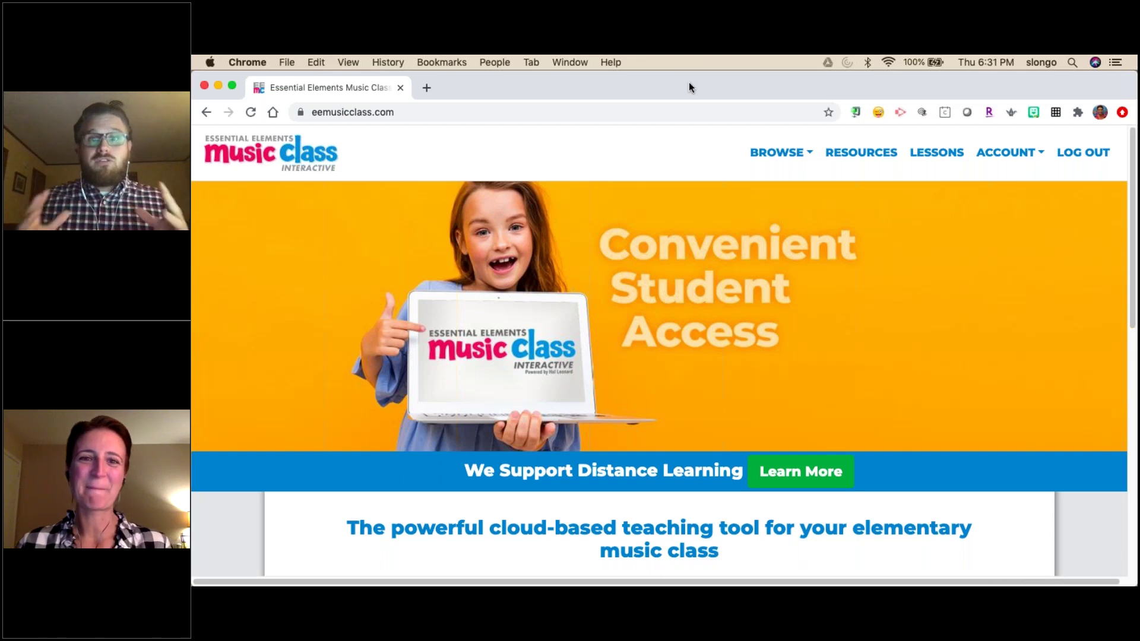
{"action": "key", "text": "XF86AudioRaiseVolume"}
{"action": "key", "text": "XF86AudioRaiseVolume"}
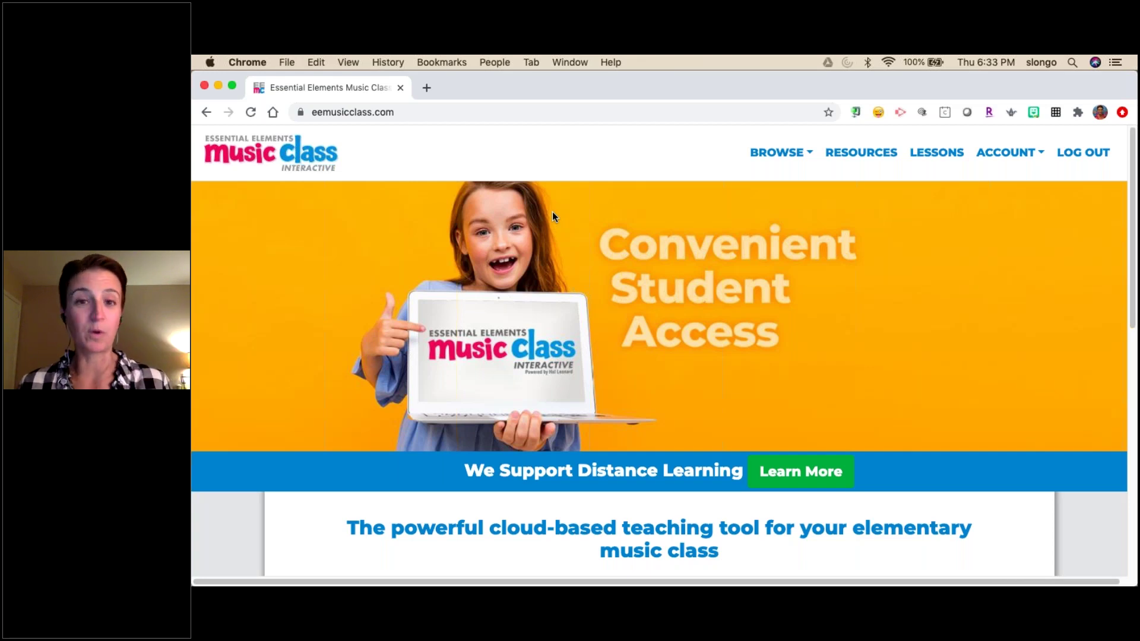
Open the page for managing playlists and class collections and bring the saved playlists into view
{"action": "left_click", "coordinate": [804, 156]}
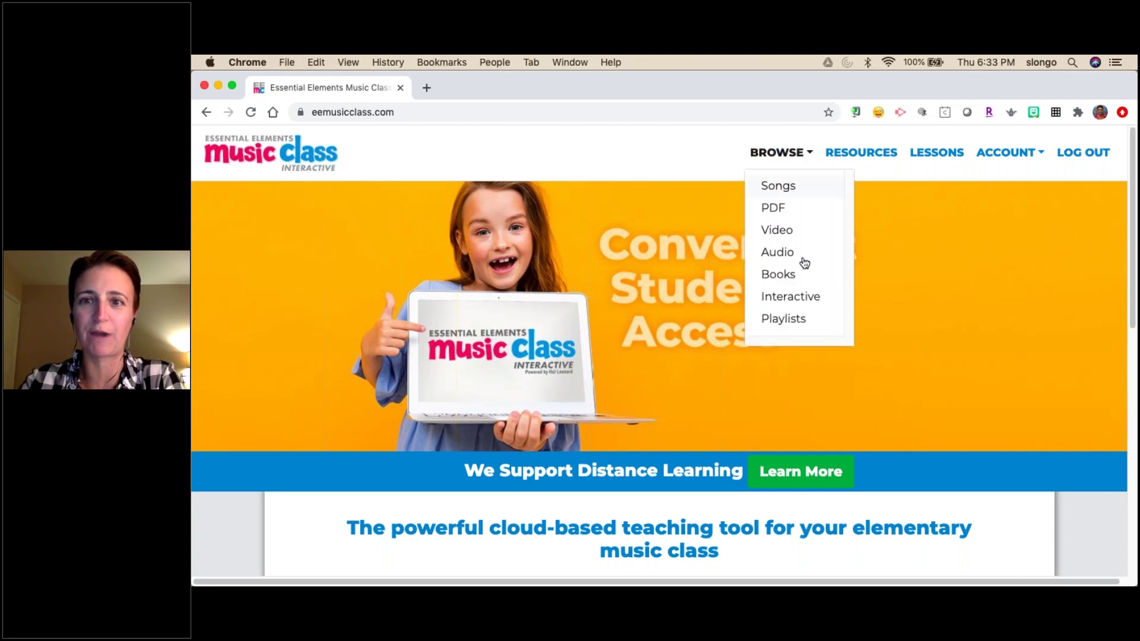
{"action": "left_click", "coordinate": [798, 321]}
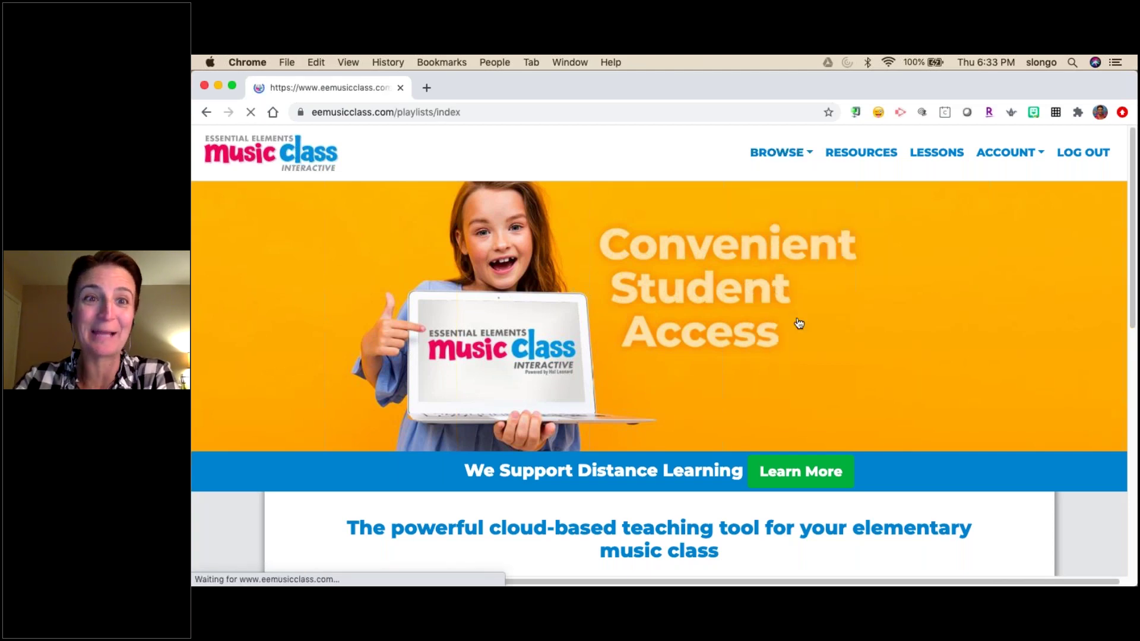
{"action": "scroll", "coordinate": [799, 323], "scroll_direction": "down", "scroll_amount": 3}
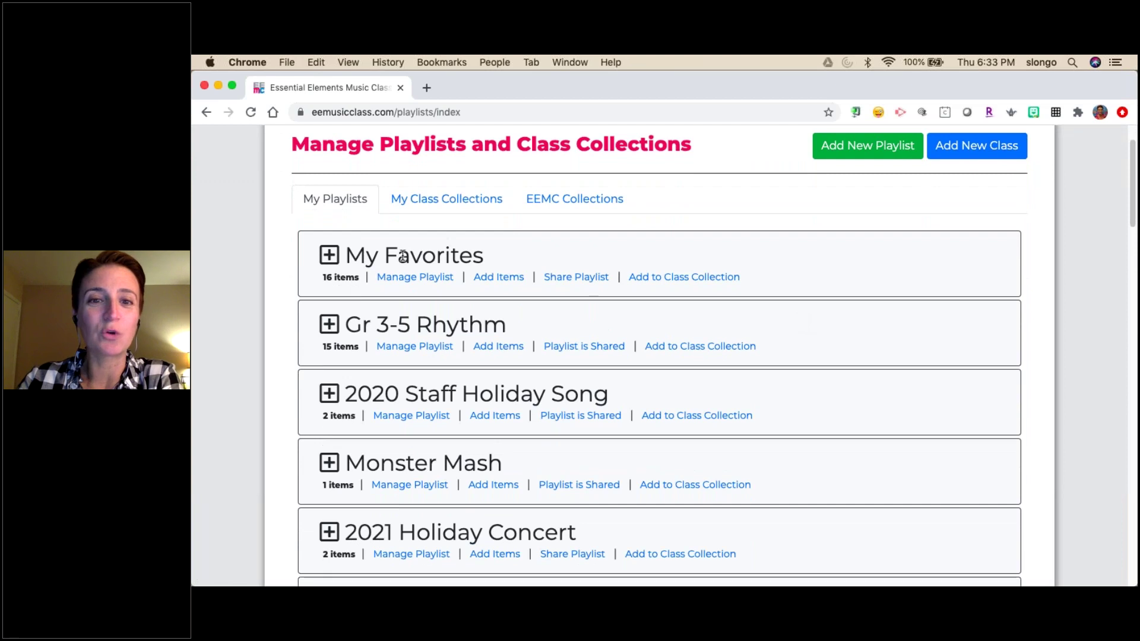
{"action": "scroll", "coordinate": [906, 323], "scroll_direction": "up", "scroll_amount": 2}
{"action": "scroll", "coordinate": [906, 323], "scroll_direction": "down", "scroll_amount": 5}
{"action": "scroll", "coordinate": [906, 323], "scroll_direction": "down", "scroll_amount": 1}
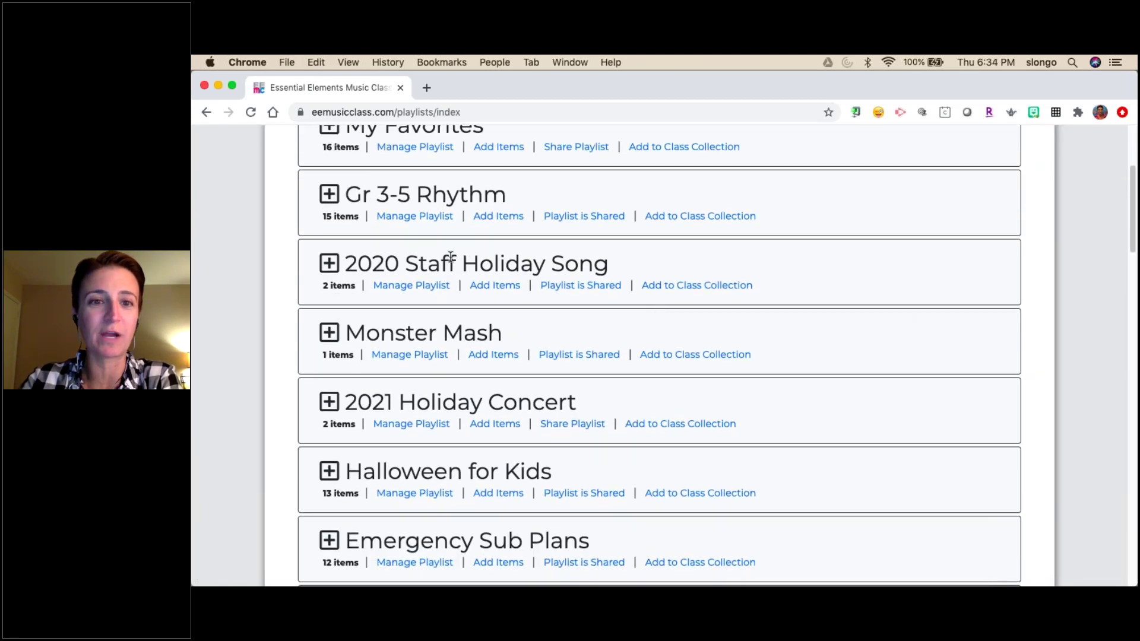
Examine the items in the 2020 Staff Holiday Song and Monster Mash playlists, collapsing each one again
{"action": "left_click", "coordinate": [330, 269]}
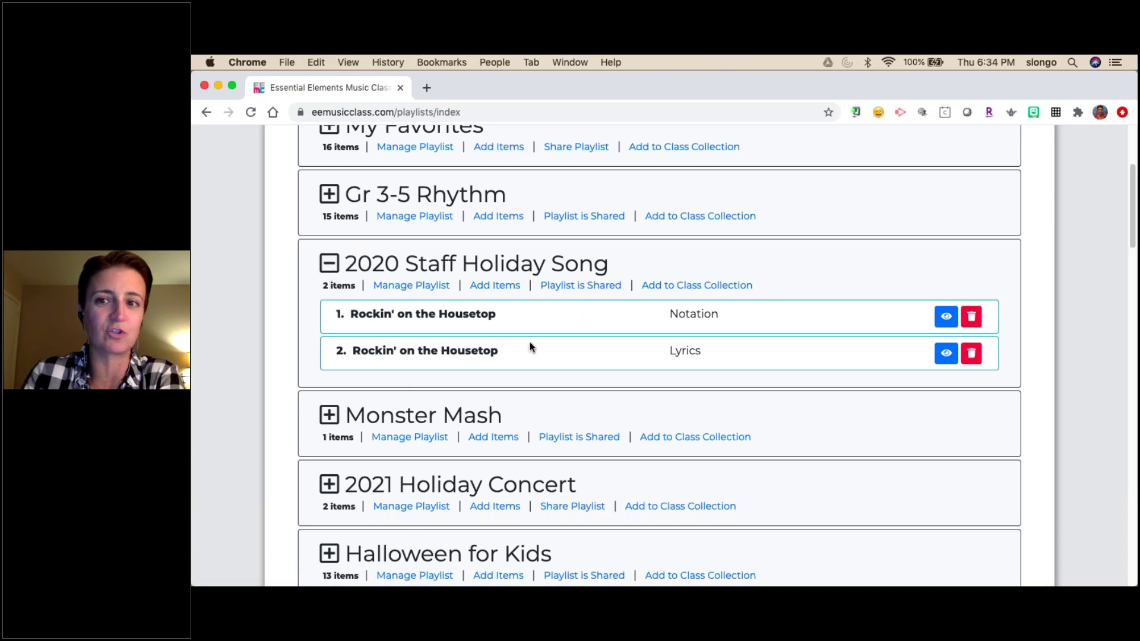
{"action": "left_click", "coordinate": [330, 265]}
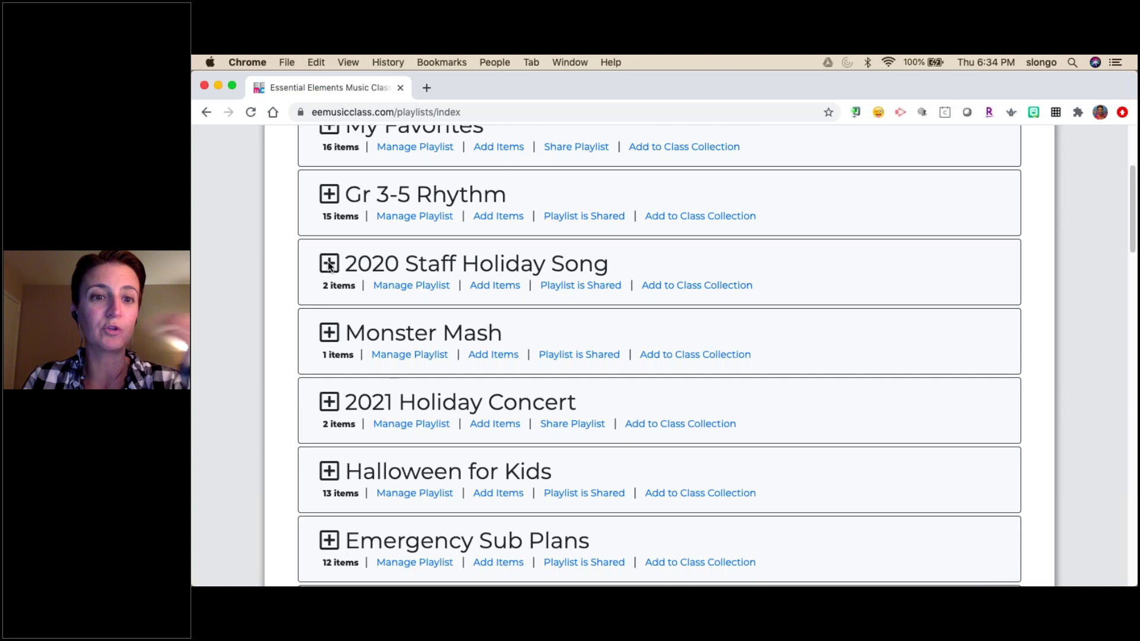
{"action": "left_click", "coordinate": [325, 335]}
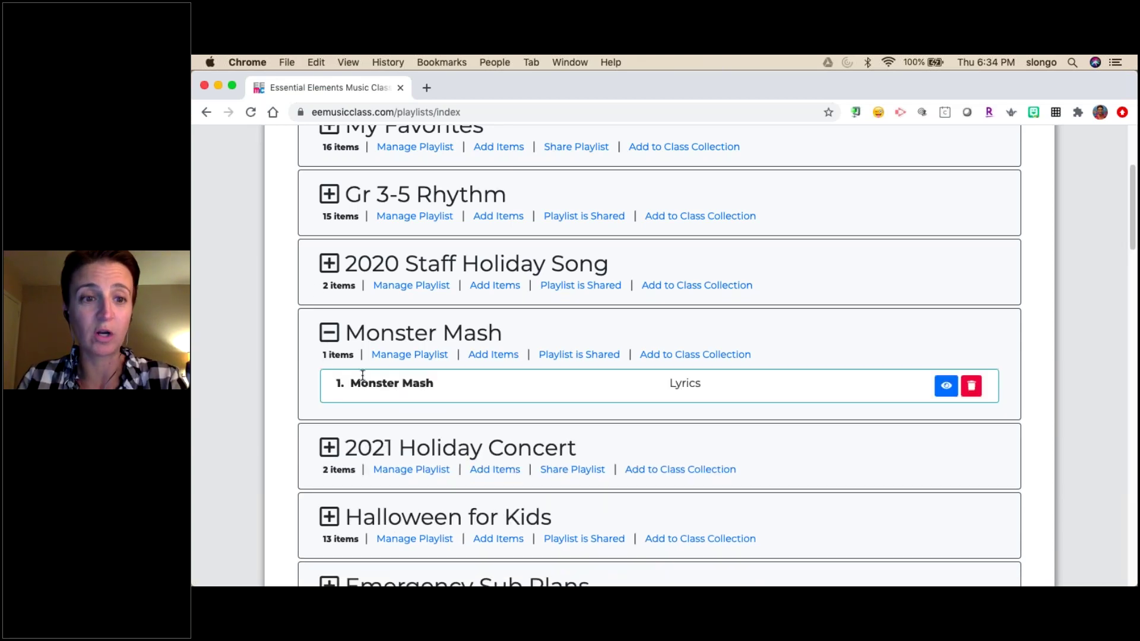
{"action": "left_click", "coordinate": [330, 334]}
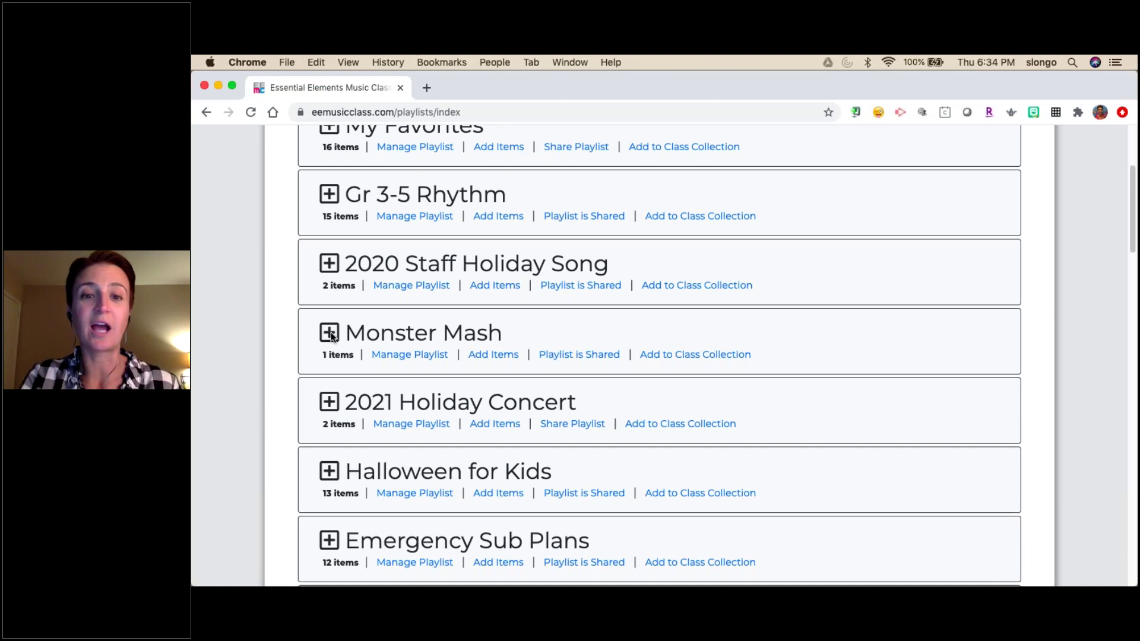
{"action": "left_click", "coordinate": [329, 333]}
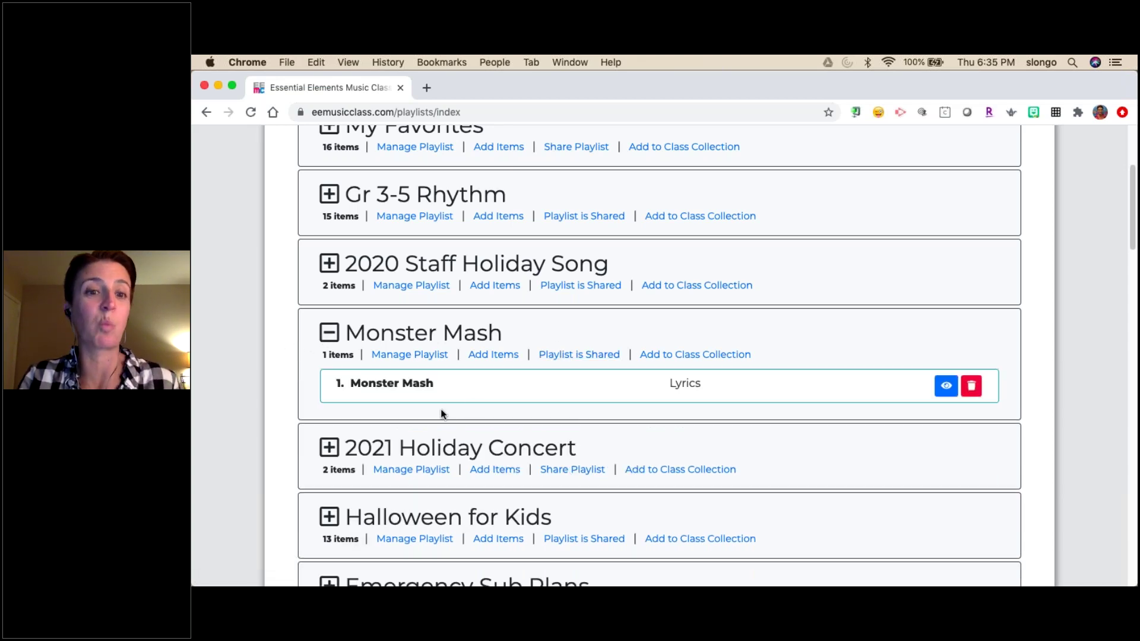
{"action": "left_click", "coordinate": [329, 334]}
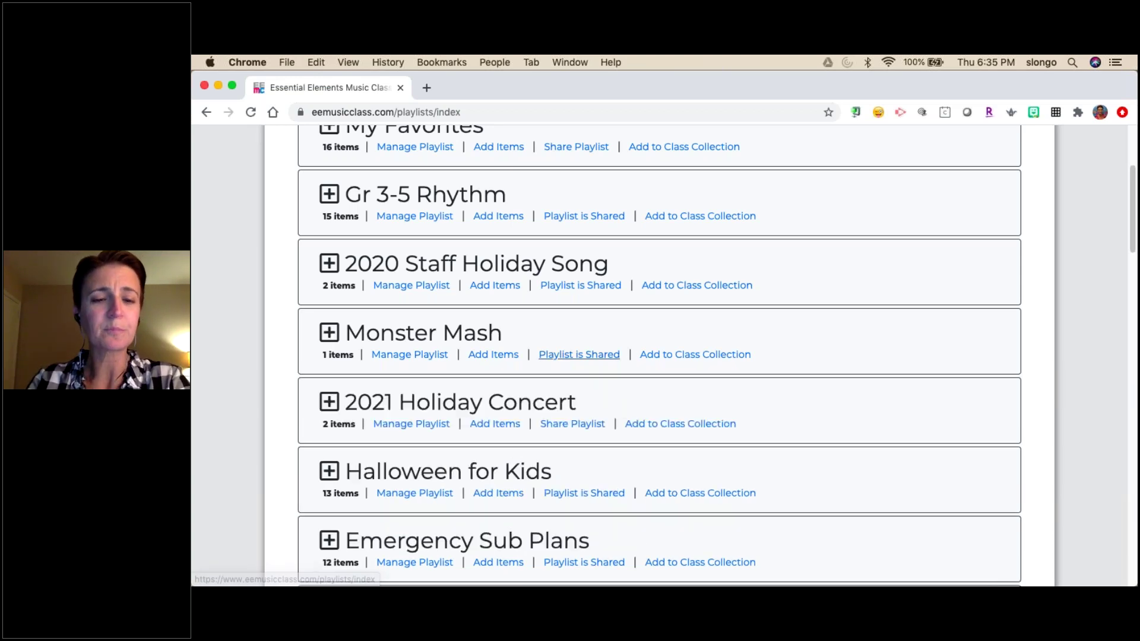
Find the Halloween playlist at the end of the list, examine its songs and collapse it
{"action": "scroll", "coordinate": [588, 357], "scroll_direction": "down", "scroll_amount": 4}
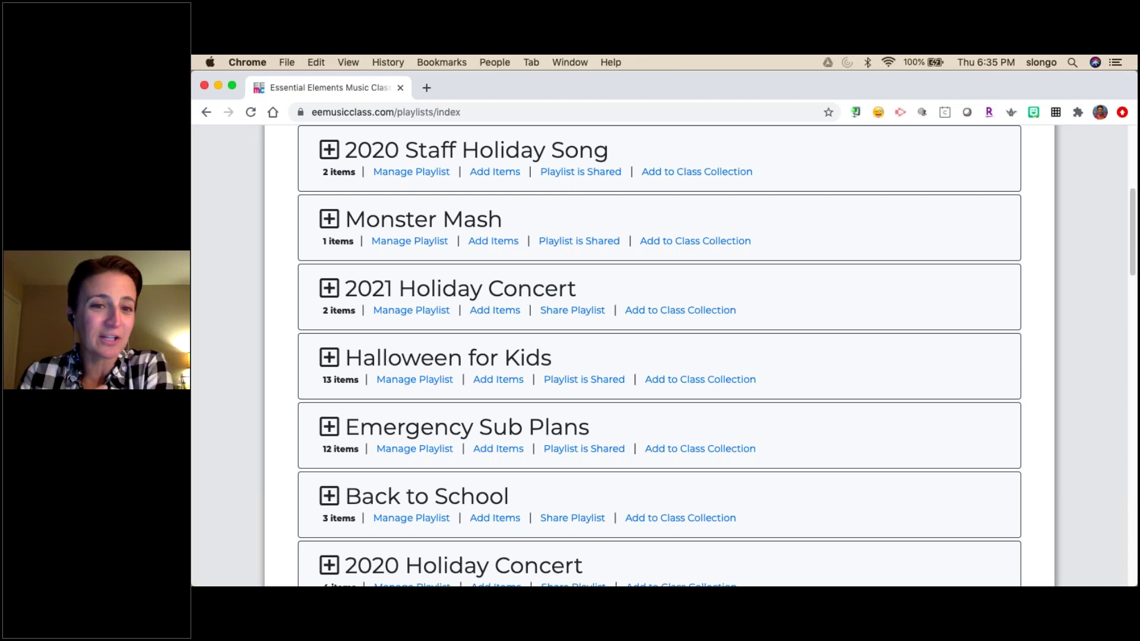
{"action": "scroll", "coordinate": [660, 357], "scroll_direction": "down", "scroll_amount": 3}
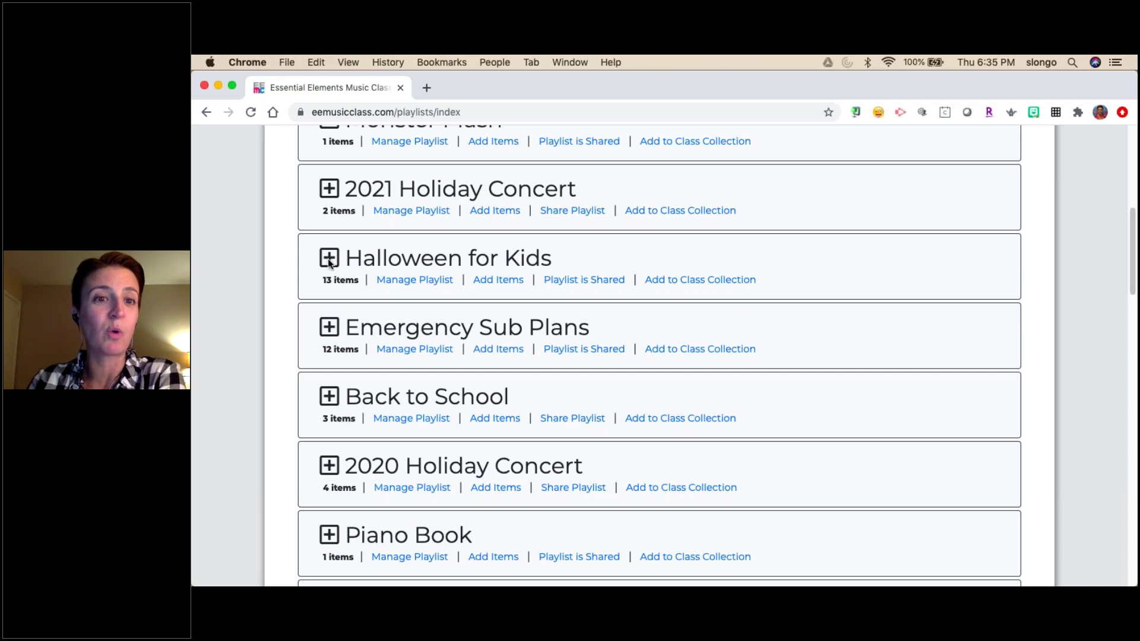
{"action": "scroll", "coordinate": [408, 282], "scroll_direction": "down", "scroll_amount": 15}
{"action": "scroll", "coordinate": [366, 428], "scroll_direction": "down", "scroll_amount": 9}
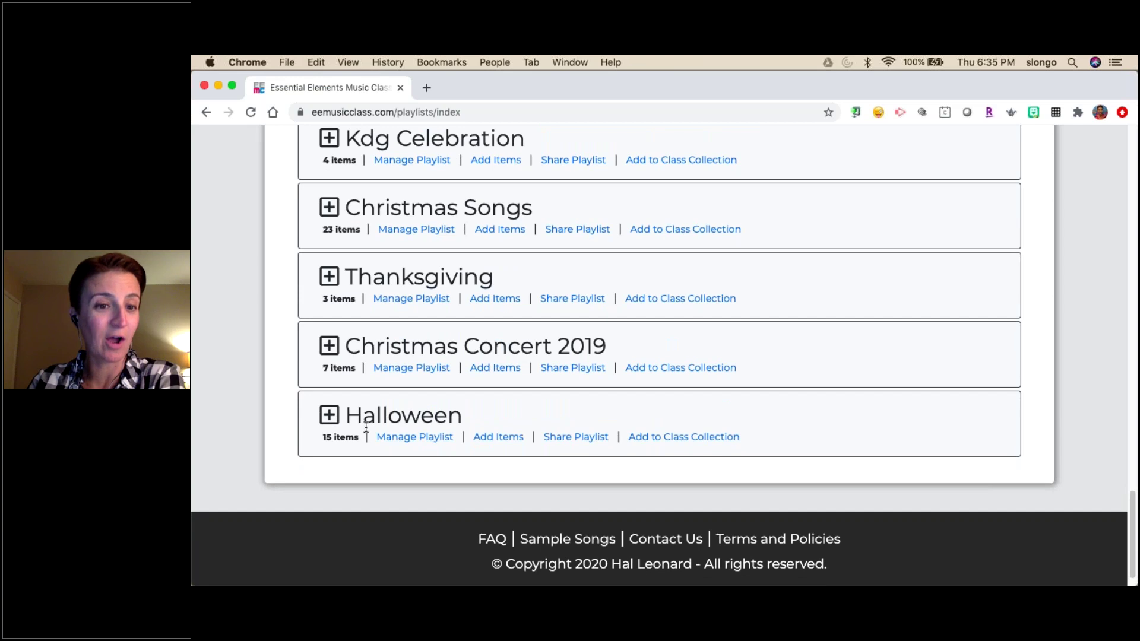
{"action": "left_click", "coordinate": [329, 417]}
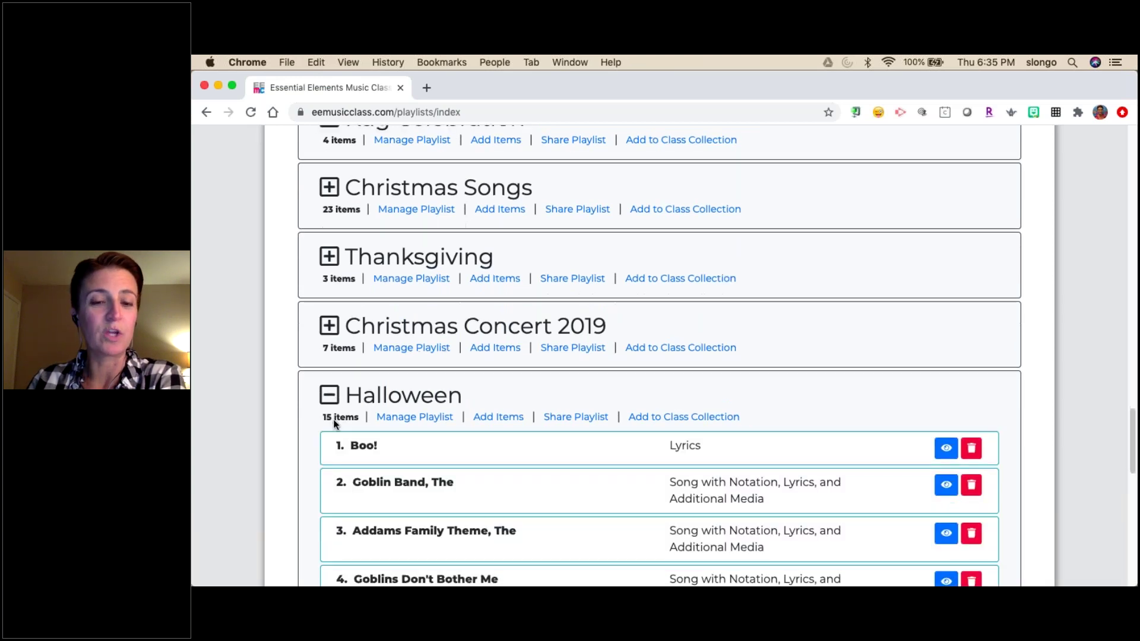
{"action": "scroll", "coordinate": [333, 419], "scroll_direction": "down", "scroll_amount": 3}
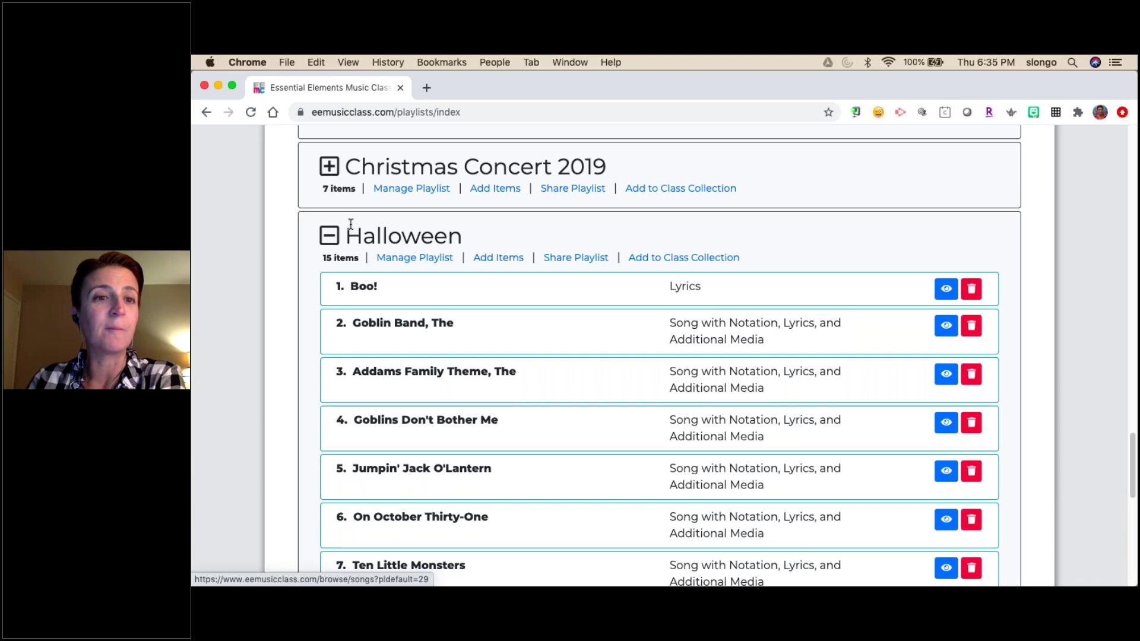
{"action": "left_click", "coordinate": [329, 236]}
Examine the full list of lyrics items in the Halloween for Kids playlist and collapse it
{"action": "scroll", "coordinate": [324, 236], "scroll_direction": "up", "scroll_amount": 10}
{"action": "scroll", "coordinate": [324, 237], "scroll_direction": "up", "scroll_amount": 15}
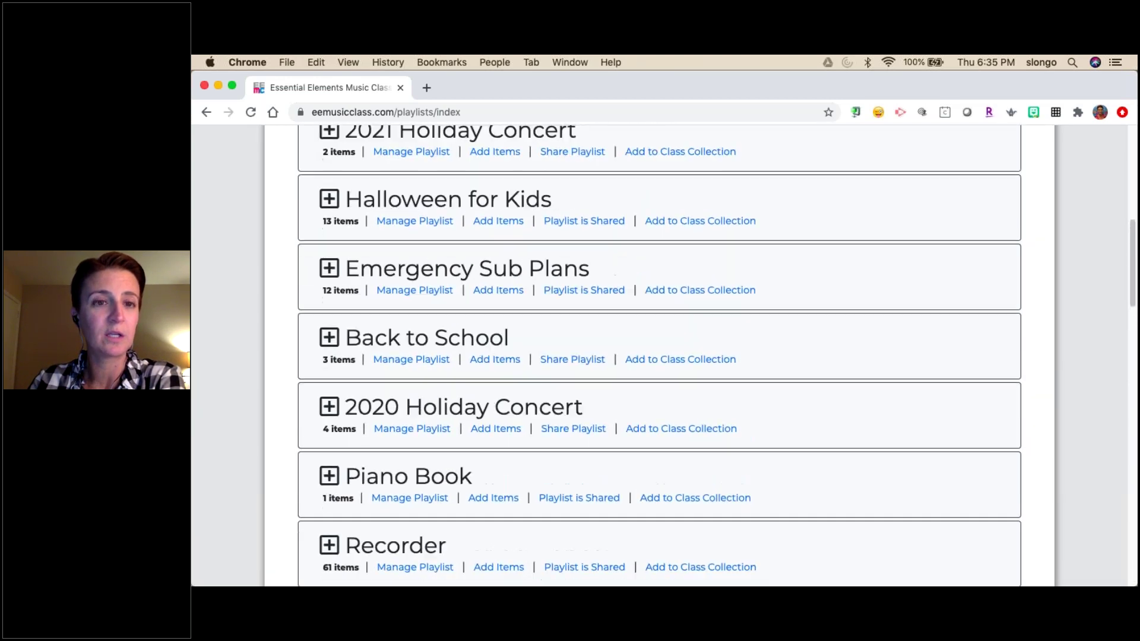
{"action": "scroll", "coordinate": [330, 285], "scroll_direction": "up", "scroll_amount": 3}
{"action": "left_click", "coordinate": [328, 295]}
{"action": "scroll", "coordinate": [328, 296], "scroll_direction": "down", "scroll_amount": 4}
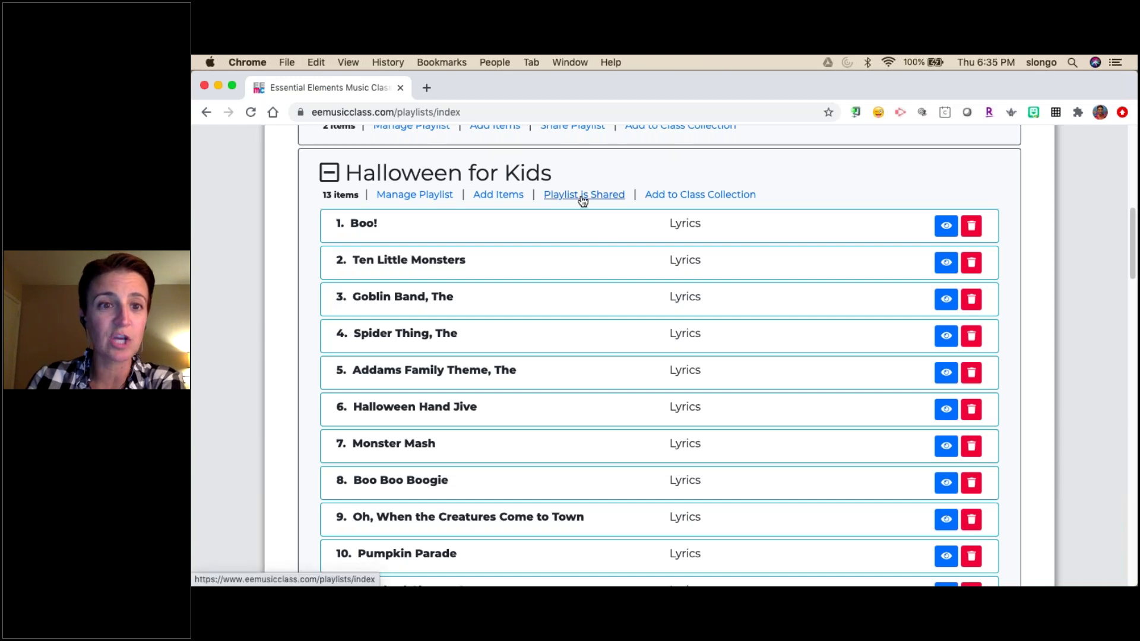
{"action": "scroll", "coordinate": [534, 257], "scroll_direction": "down", "scroll_amount": 5}
{"action": "scroll", "coordinate": [534, 257], "scroll_direction": "up", "scroll_amount": 4}
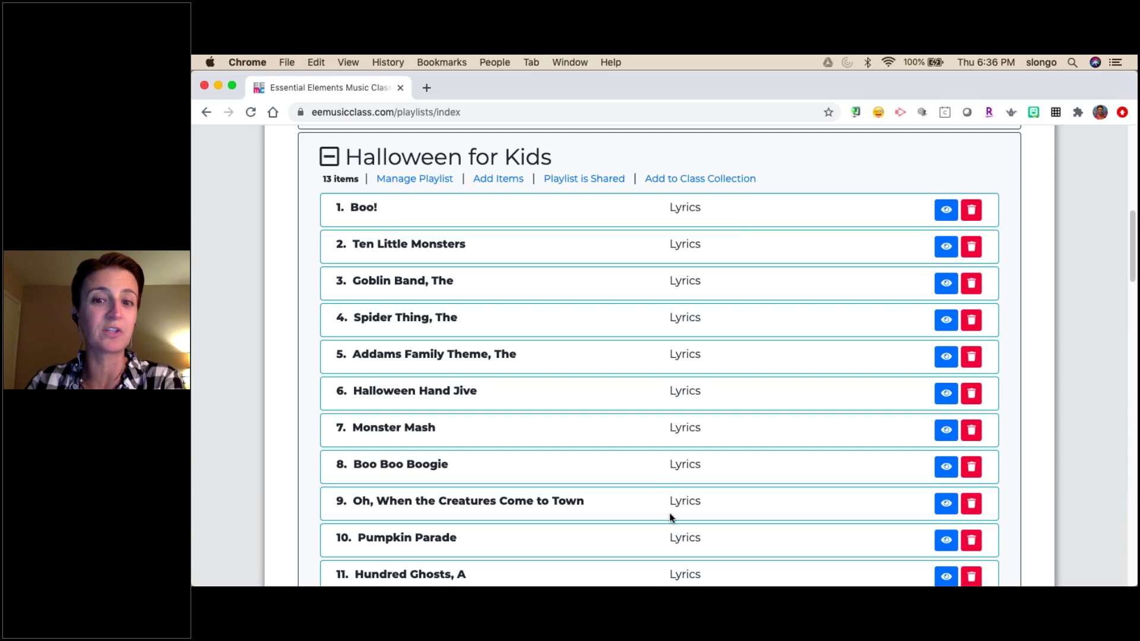
{"action": "scroll", "coordinate": [672, 532], "scroll_direction": "down", "scroll_amount": 5}
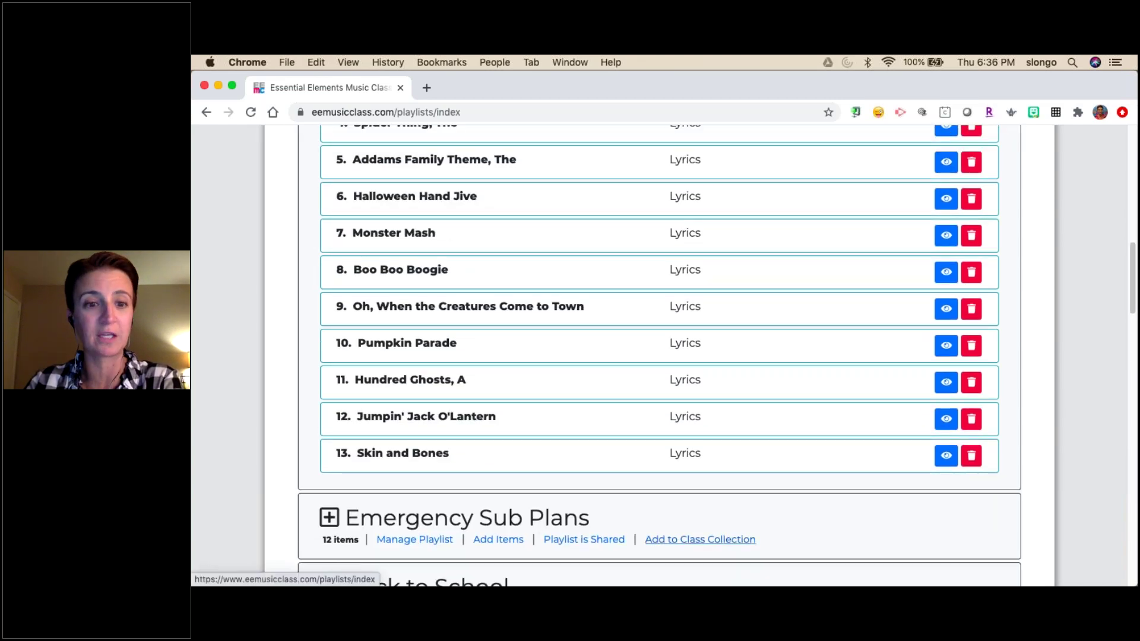
{"action": "scroll", "coordinate": [660, 356], "scroll_direction": "up", "scroll_amount": 3}
{"action": "scroll", "coordinate": [475, 529], "scroll_direction": "up", "scroll_amount": 7}
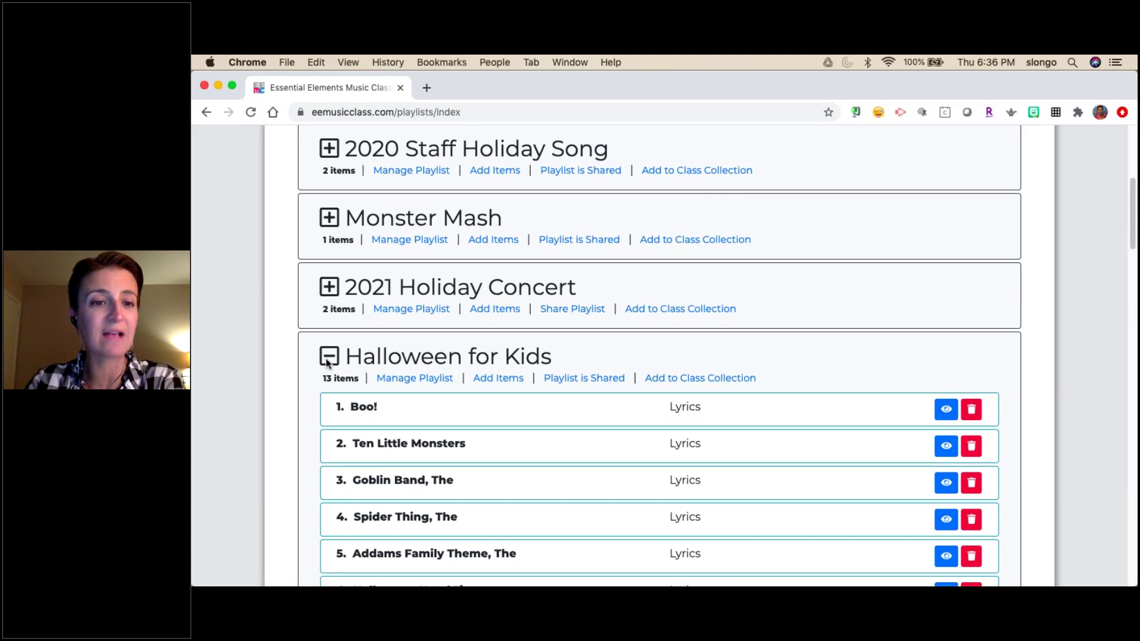
{"action": "left_click", "coordinate": [328, 359]}
{"action": "left_click", "coordinate": [329, 357]}
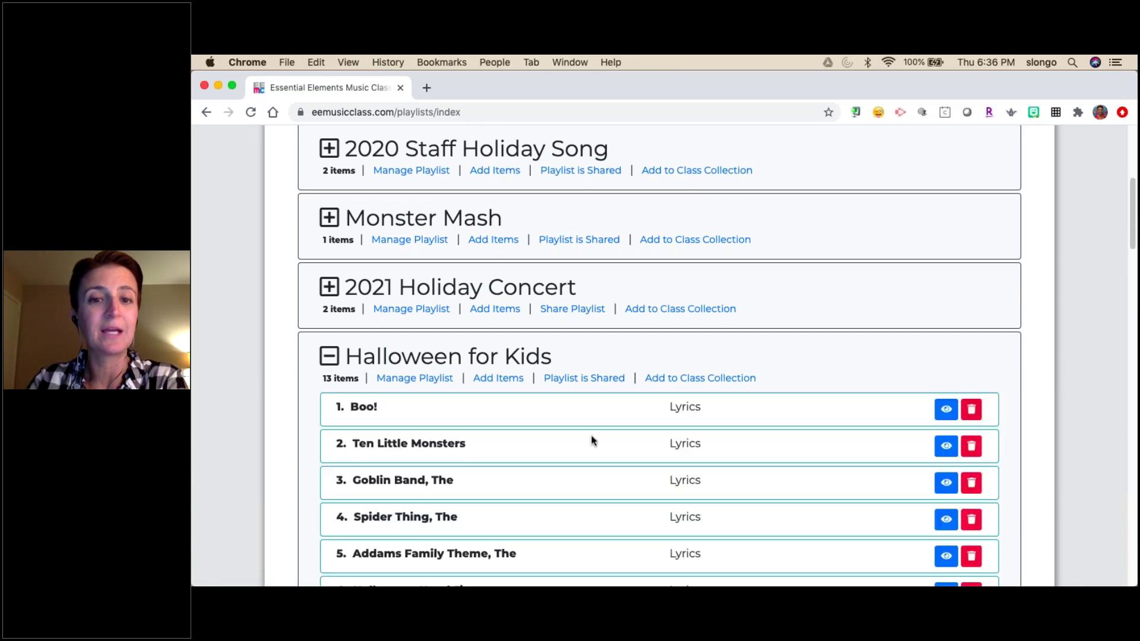
{"action": "left_click", "coordinate": [321, 360]}
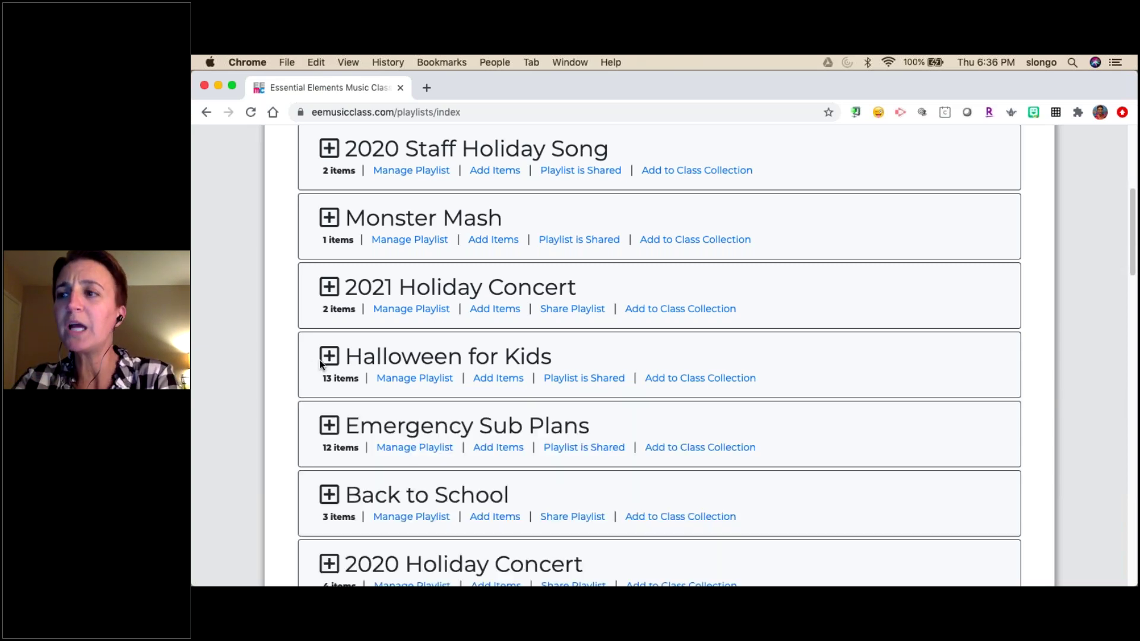
View the management page of the Spring Concert 2020 Kdg playlist and return to the playlists overview
{"action": "scroll", "coordinate": [320, 360], "scroll_direction": "down", "scroll_amount": 2}
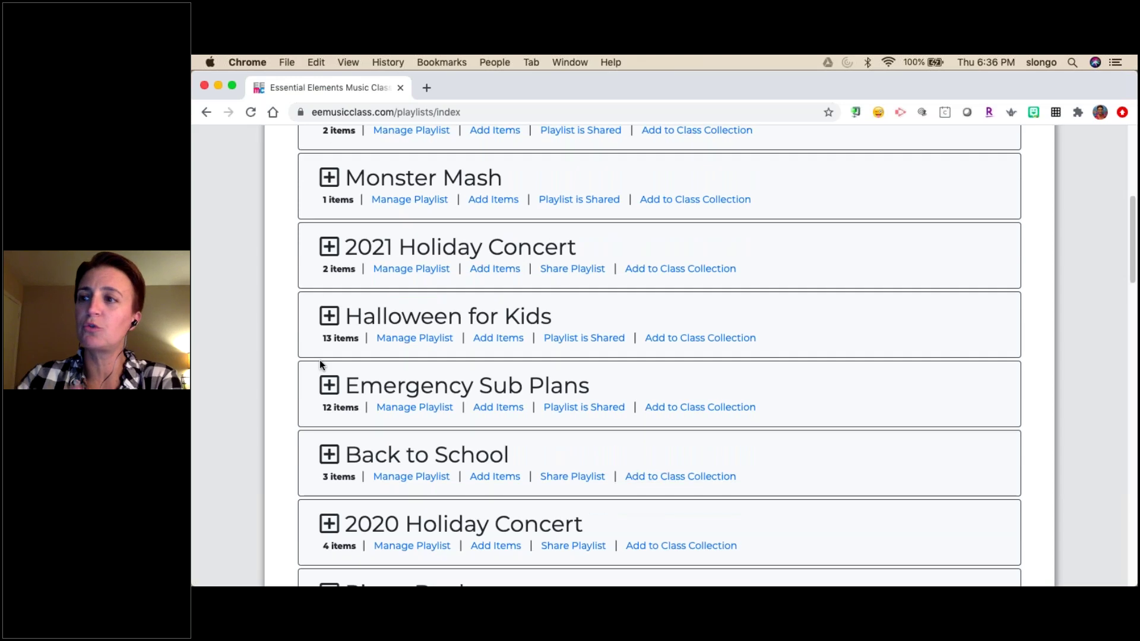
{"action": "scroll", "coordinate": [319, 360], "scroll_direction": "down", "scroll_amount": 10}
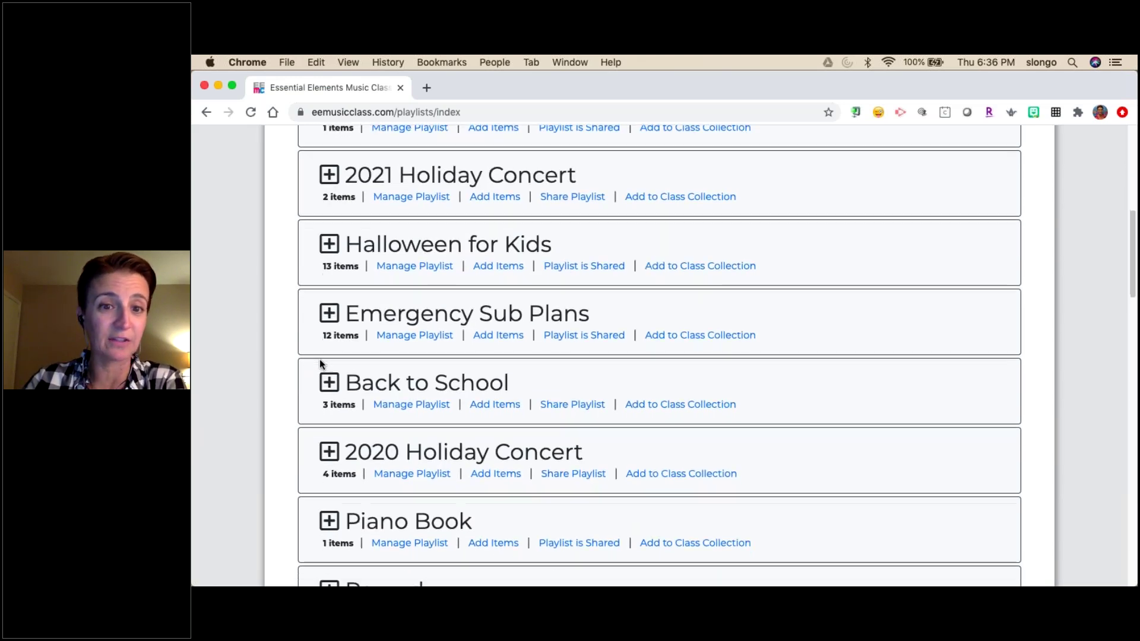
{"action": "scroll", "coordinate": [320, 362], "scroll_direction": "down", "scroll_amount": 20}
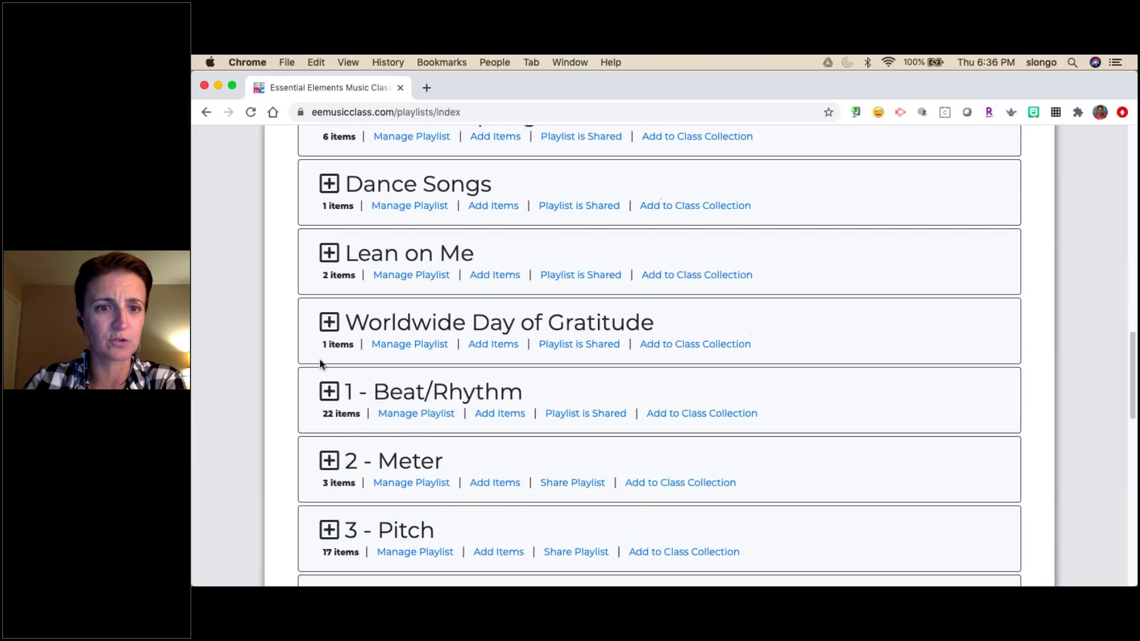
{"action": "scroll", "coordinate": [320, 359], "scroll_direction": "down", "scroll_amount": 14}
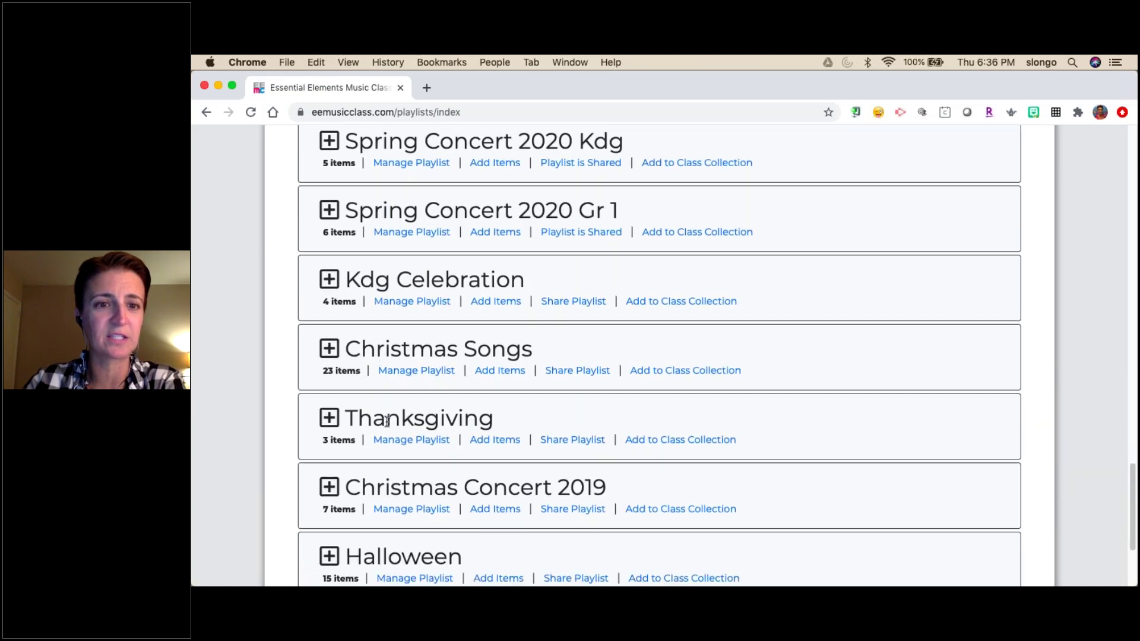
{"action": "scroll", "coordinate": [386, 421], "scroll_direction": "down", "scroll_amount": 2}
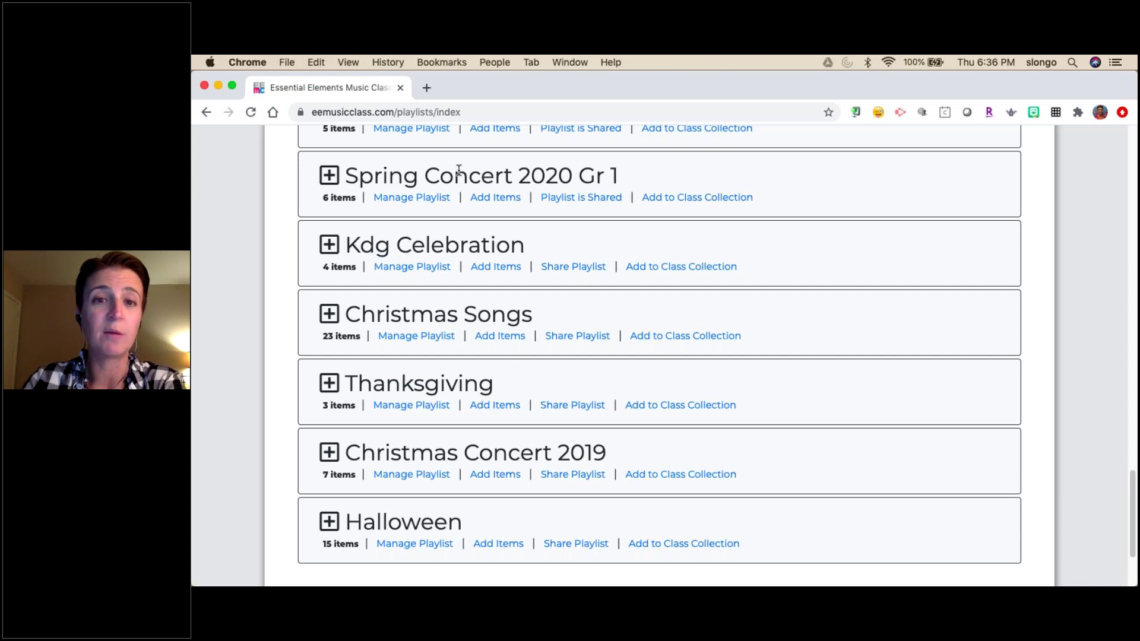
{"action": "scroll", "coordinate": [459, 170], "scroll_direction": "up", "scroll_amount": 6}
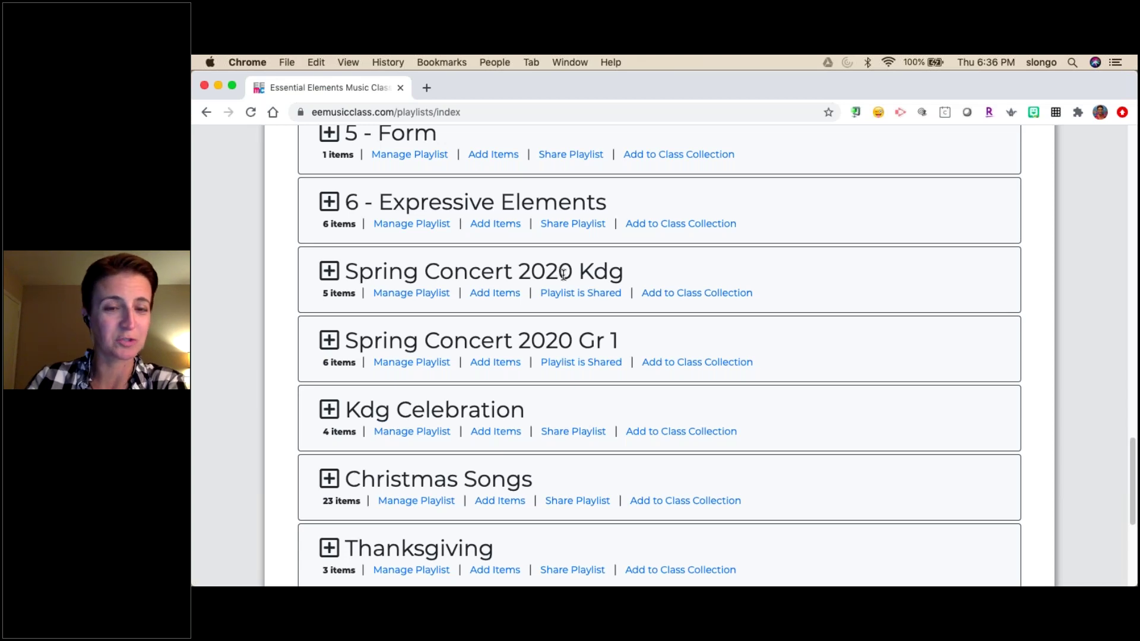
{"action": "scroll", "coordinate": [563, 274], "scroll_direction": "up", "scroll_amount": 1}
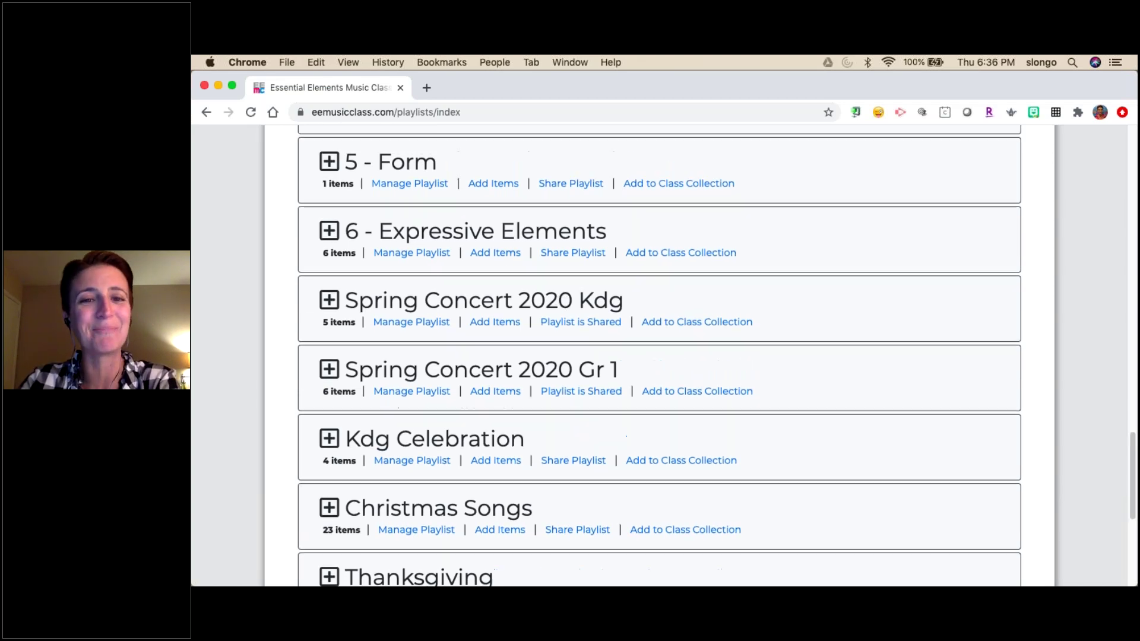
{"action": "left_click", "coordinate": [406, 325]}
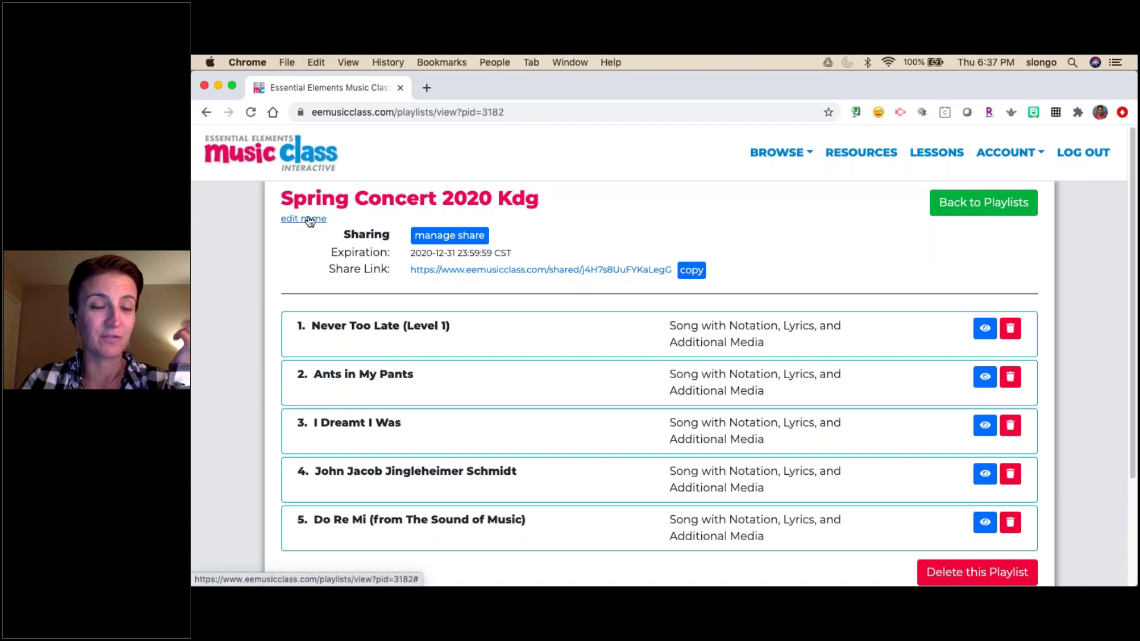
{"action": "left_click", "coordinate": [958, 211]}
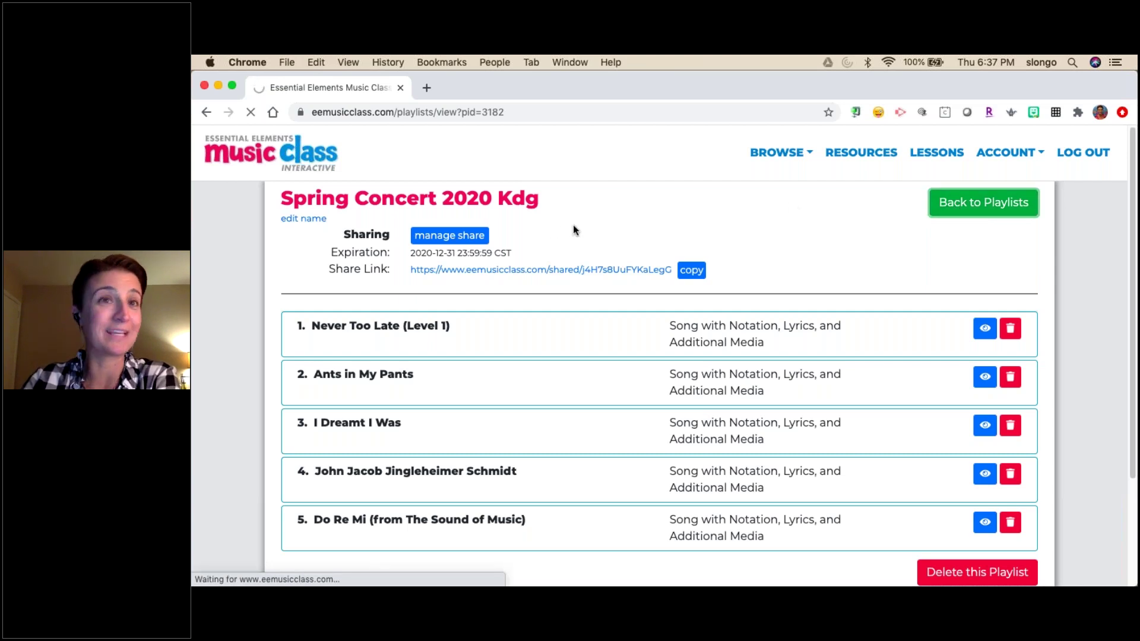
Find the 1 - Beat/Rhythm playlist and examine its songs and PDF activity pages
{"action": "scroll", "coordinate": [574, 229], "scroll_direction": "down", "scroll_amount": 12}
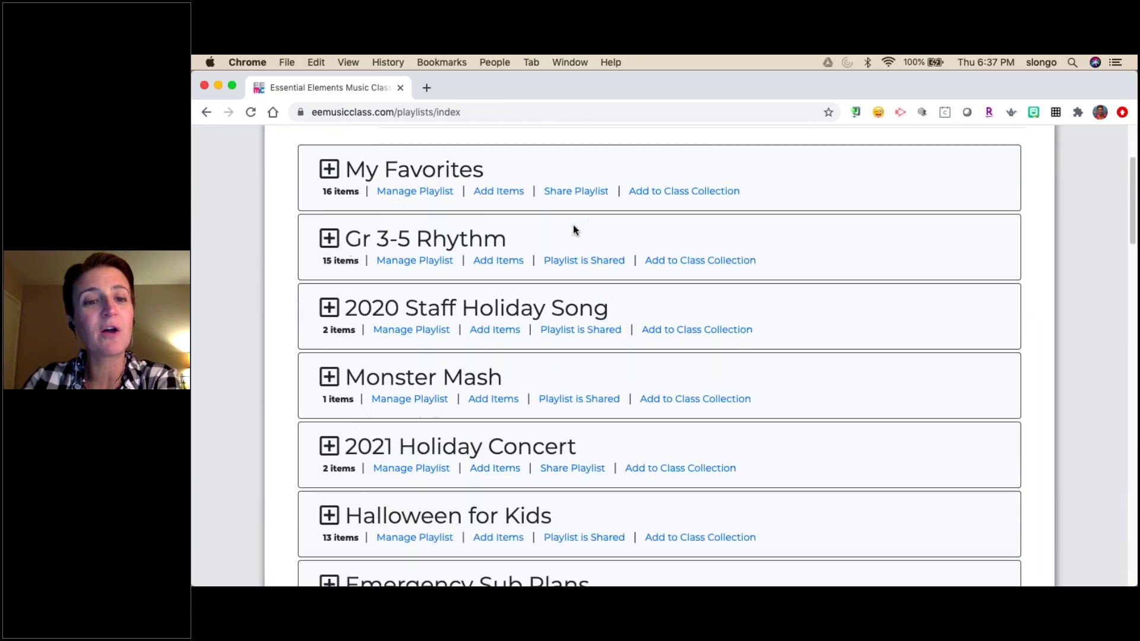
{"action": "scroll", "coordinate": [573, 230], "scroll_direction": "down", "scroll_amount": 11}
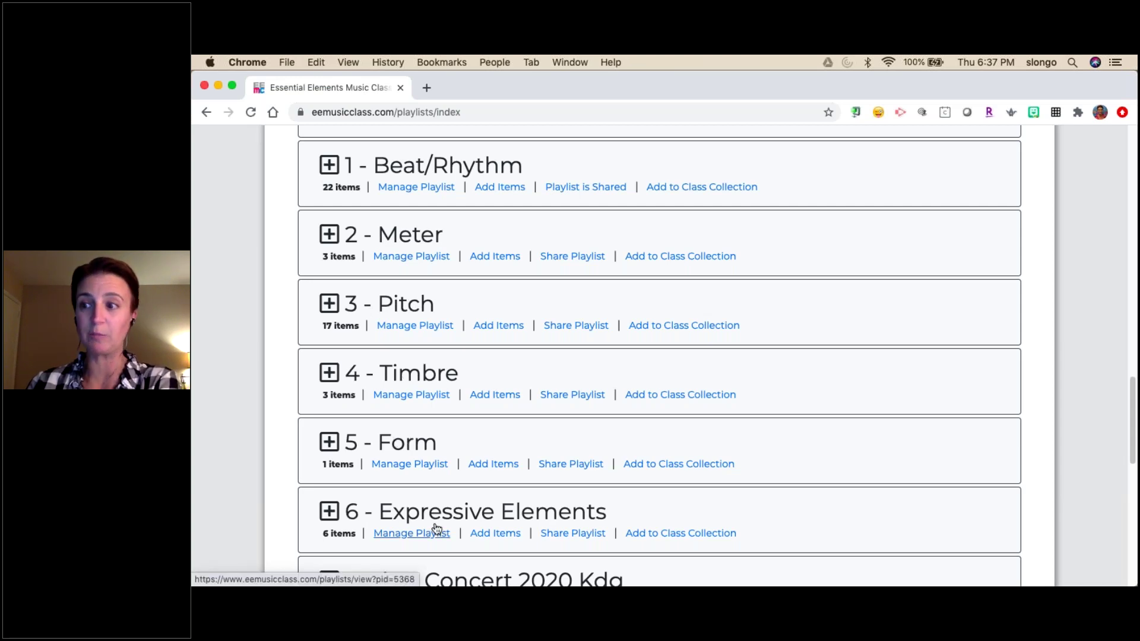
{"action": "left_click", "coordinate": [328, 166]}
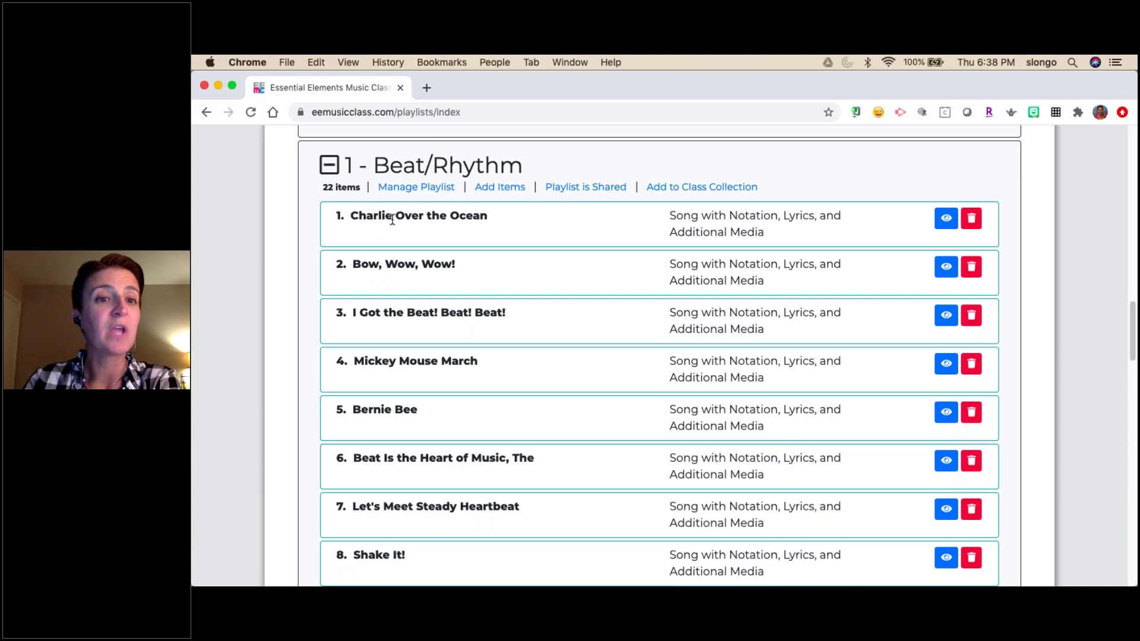
{"action": "scroll", "coordinate": [422, 570], "scroll_direction": "down", "scroll_amount": 5}
{"action": "scroll", "coordinate": [423, 572], "scroll_direction": "down", "scroll_amount": 9}
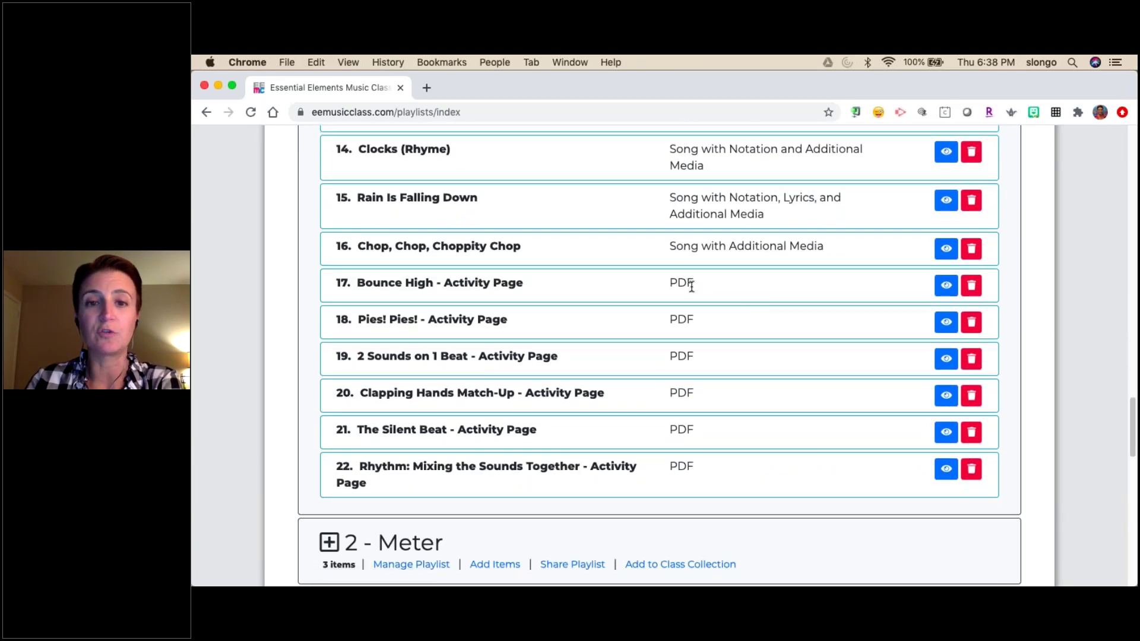
View the Bounce High and Pies! Pies! activity page PDFs from the 1 - Beat/Rhythm playlist, closing each one again
{"action": "left_click", "coordinate": [940, 291]}
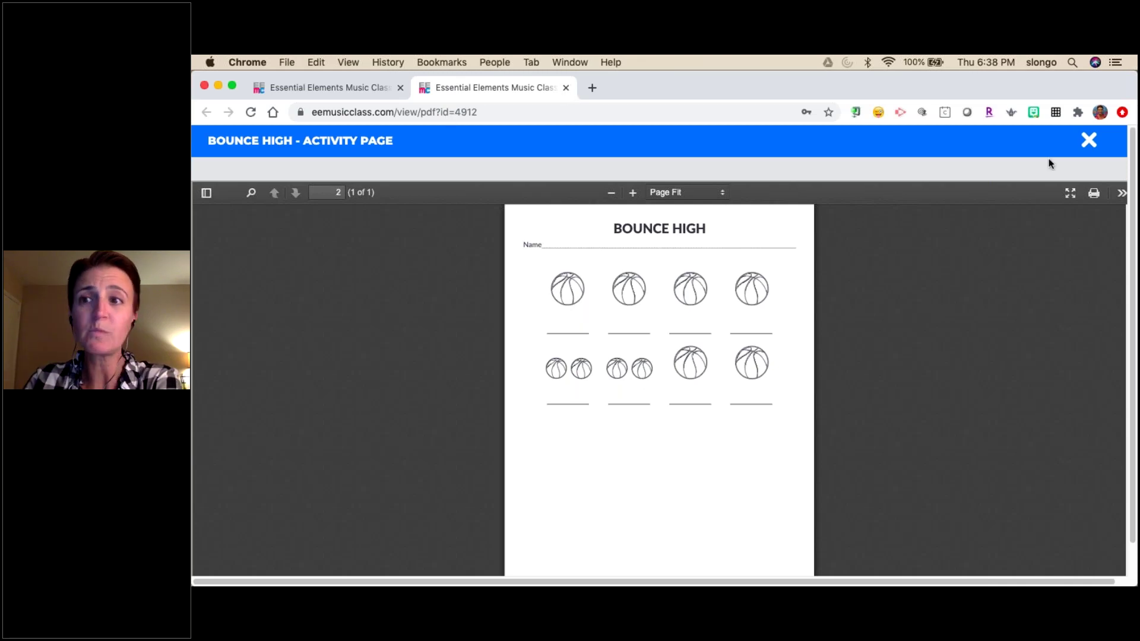
{"action": "left_click", "coordinate": [1095, 139]}
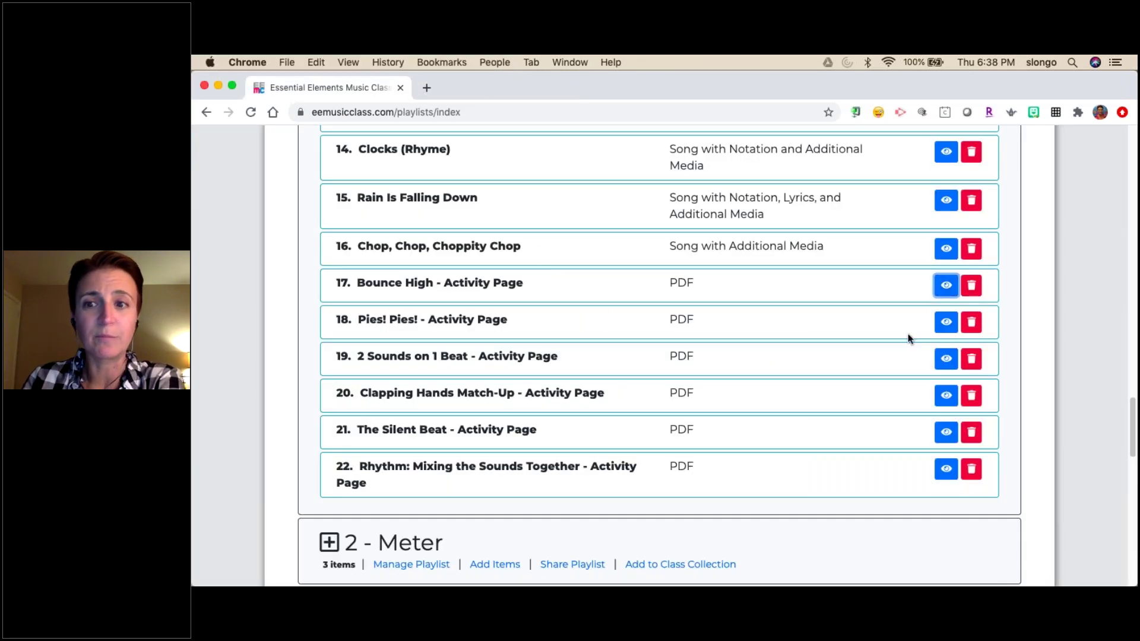
{"action": "left_click", "coordinate": [947, 322]}
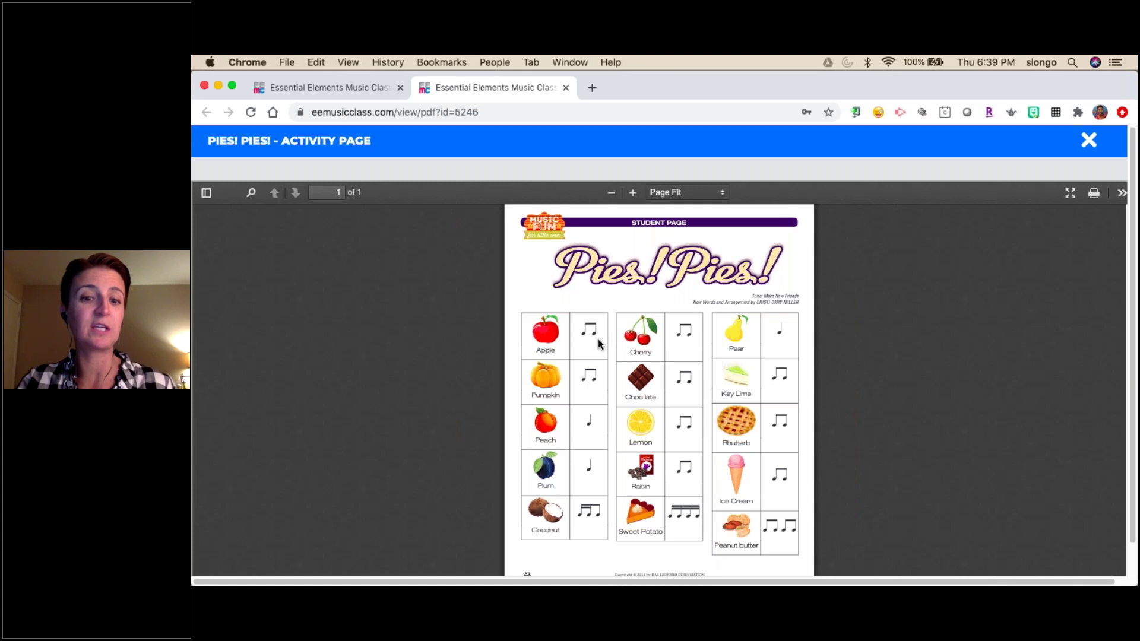
{"action": "left_click", "coordinate": [566, 88]}
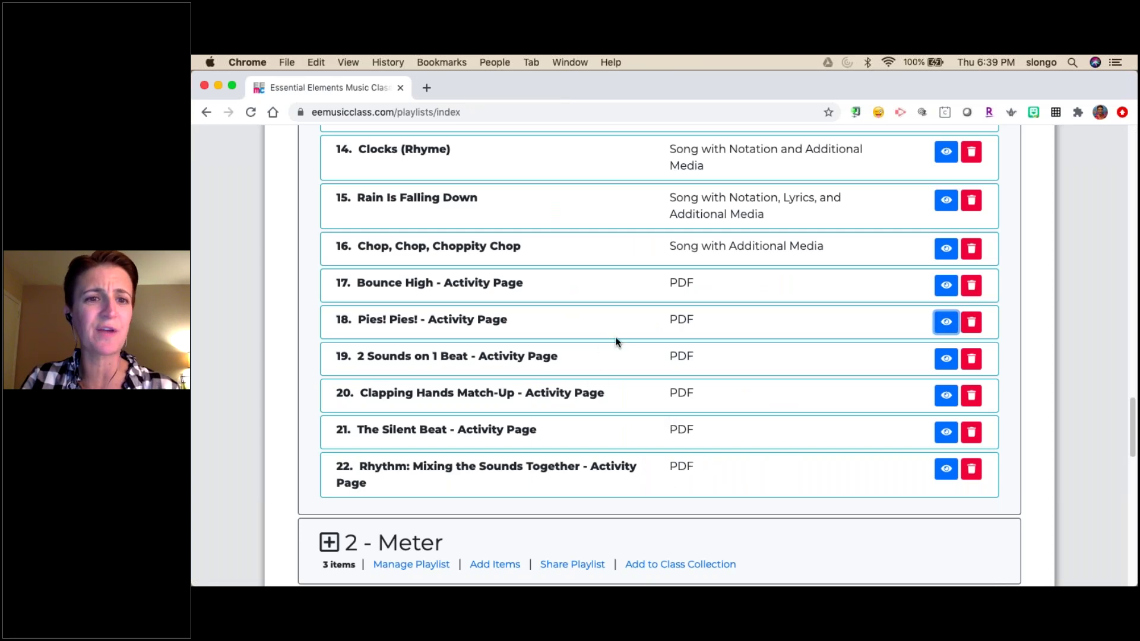
Collapse the 1 - Beat/Rhythm playlist, and examine the songs in 2 - Meter before collapsing it as well
{"action": "scroll", "coordinate": [615, 339], "scroll_direction": "up", "scroll_amount": 2}
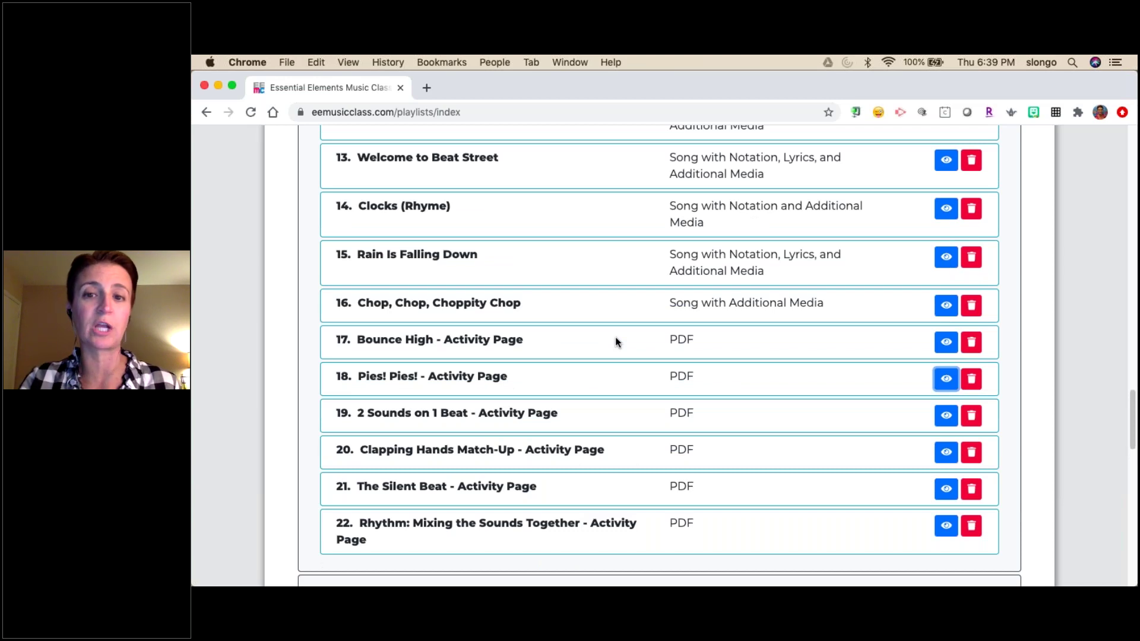
{"action": "scroll", "coordinate": [615, 337], "scroll_direction": "up", "scroll_amount": 15}
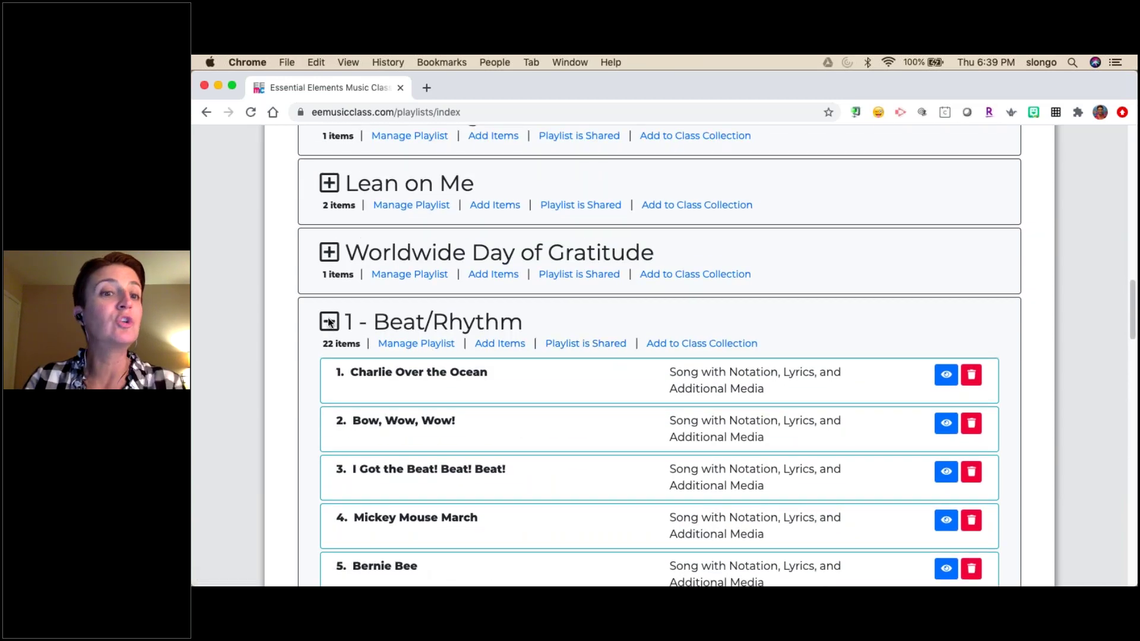
{"action": "left_click", "coordinate": [330, 321]}
{"action": "left_click", "coordinate": [331, 391]}
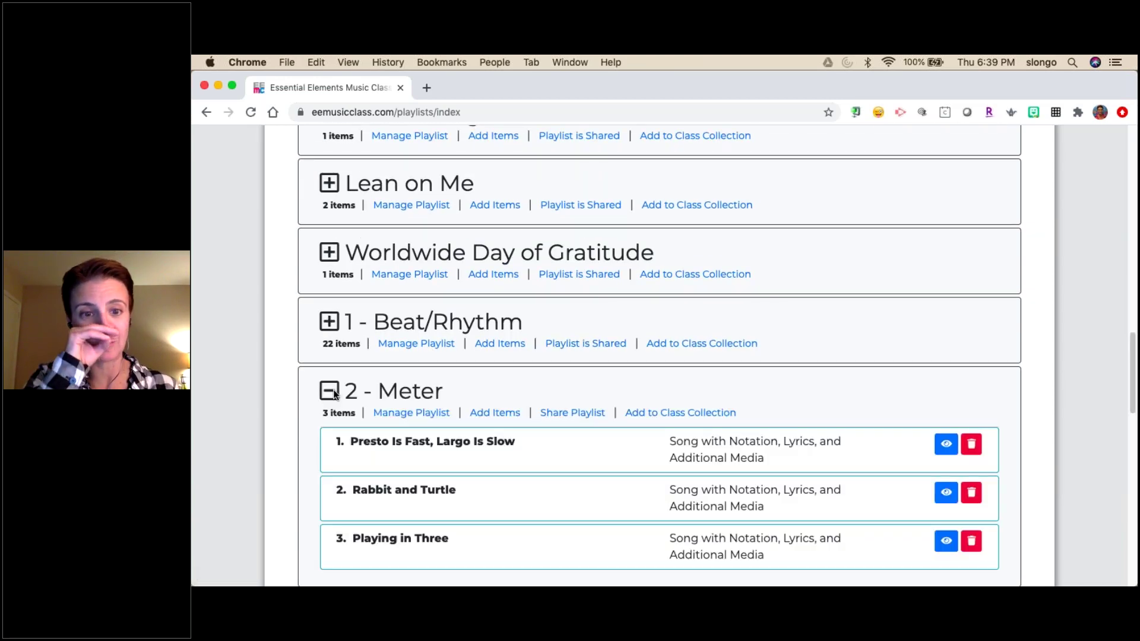
{"action": "scroll", "coordinate": [334, 395], "scroll_direction": "down", "scroll_amount": 4}
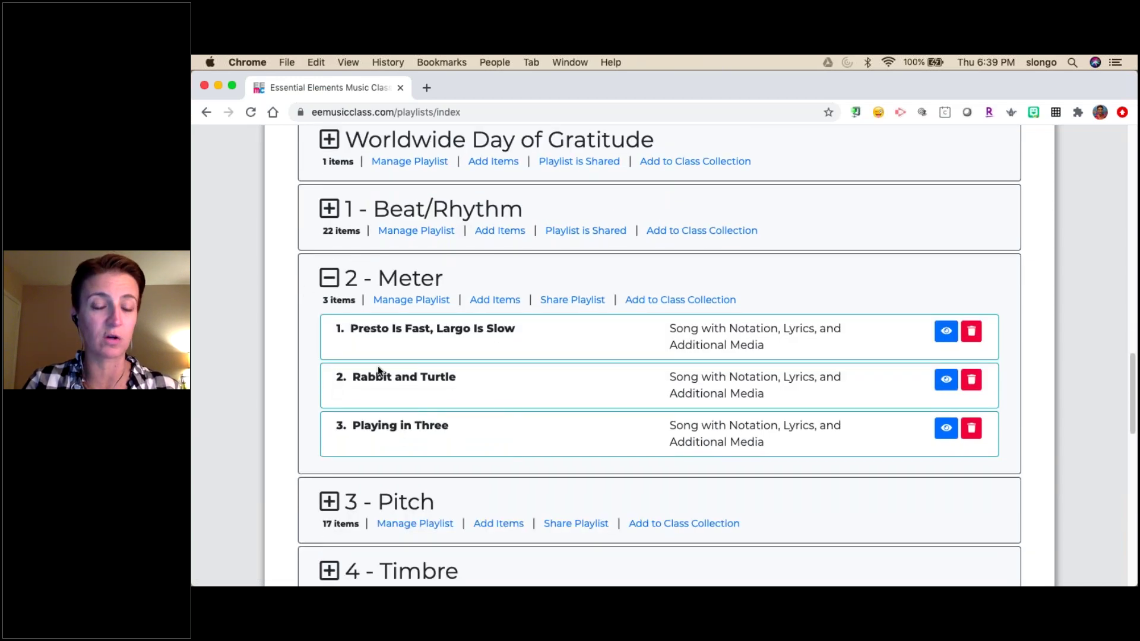
{"action": "left_click", "coordinate": [328, 281]}
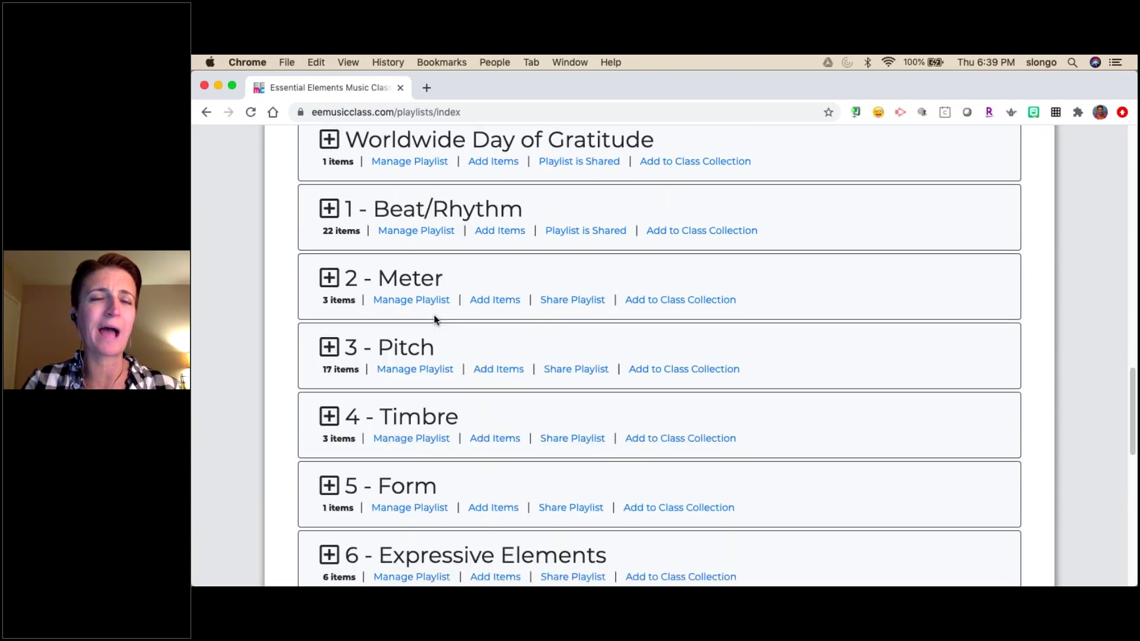
Examine the songs in the 3 - Pitch playlist and collapse it
{"action": "left_click", "coordinate": [329, 349]}
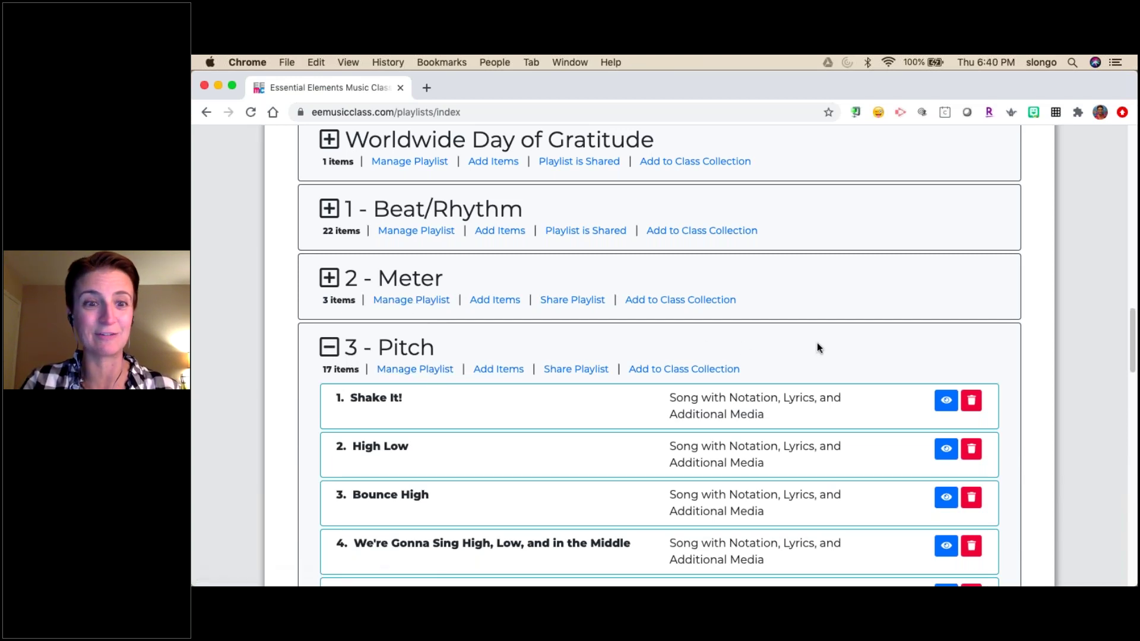
{"action": "scroll", "coordinate": [817, 344], "scroll_direction": "down", "scroll_amount": 4}
{"action": "scroll", "coordinate": [817, 348], "scroll_direction": "down", "scroll_amount": 2}
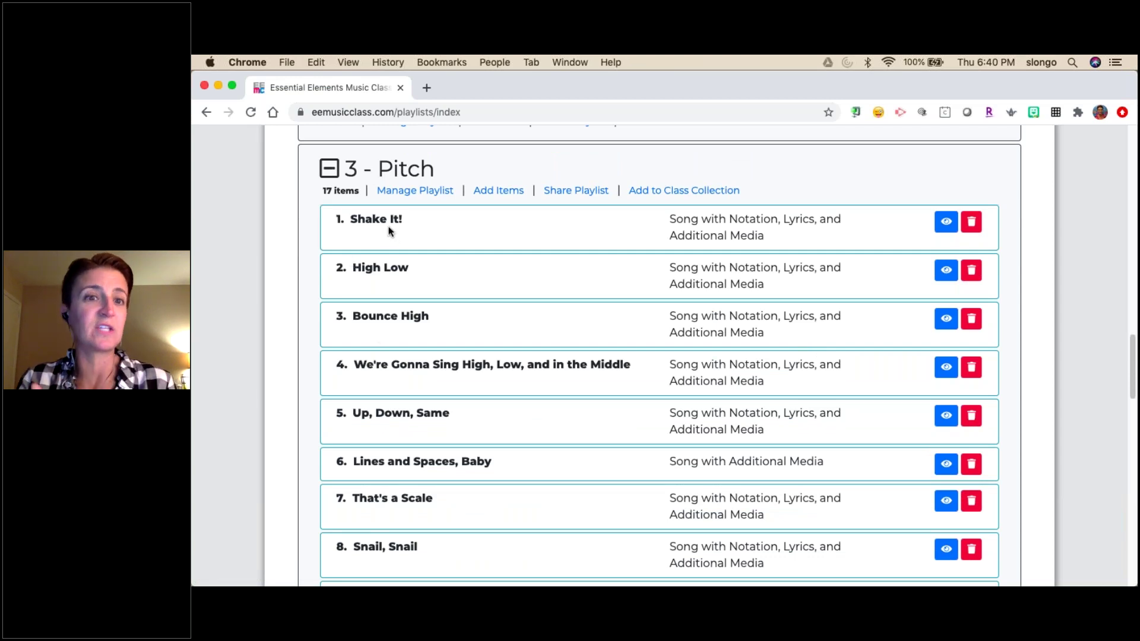
{"action": "scroll", "coordinate": [390, 232], "scroll_direction": "up", "scroll_amount": 5}
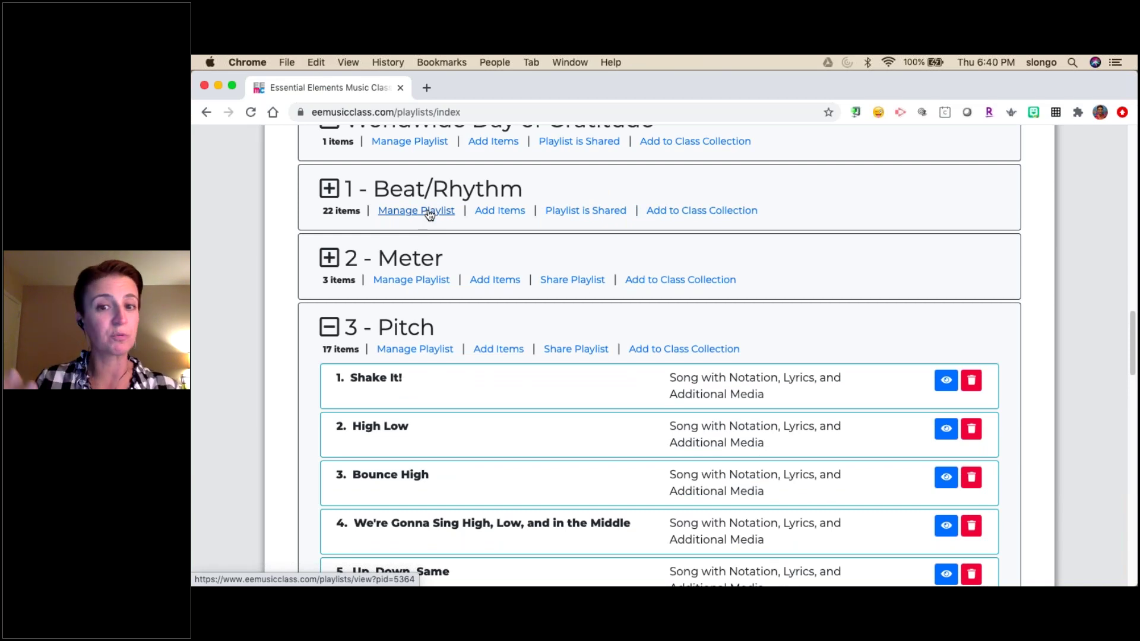
{"action": "left_click", "coordinate": [330, 327]}
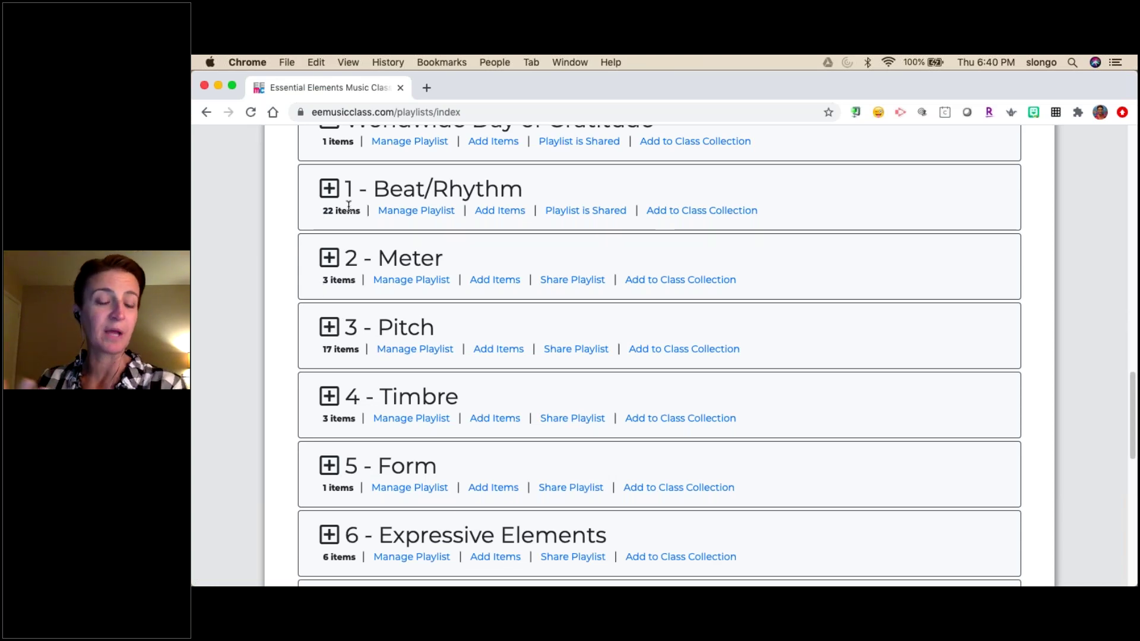
Find the Emergency Sub Plans playlist, examine its lyrics and video items and collapse it
{"action": "scroll", "coordinate": [349, 206], "scroll_direction": "up", "scroll_amount": 7}
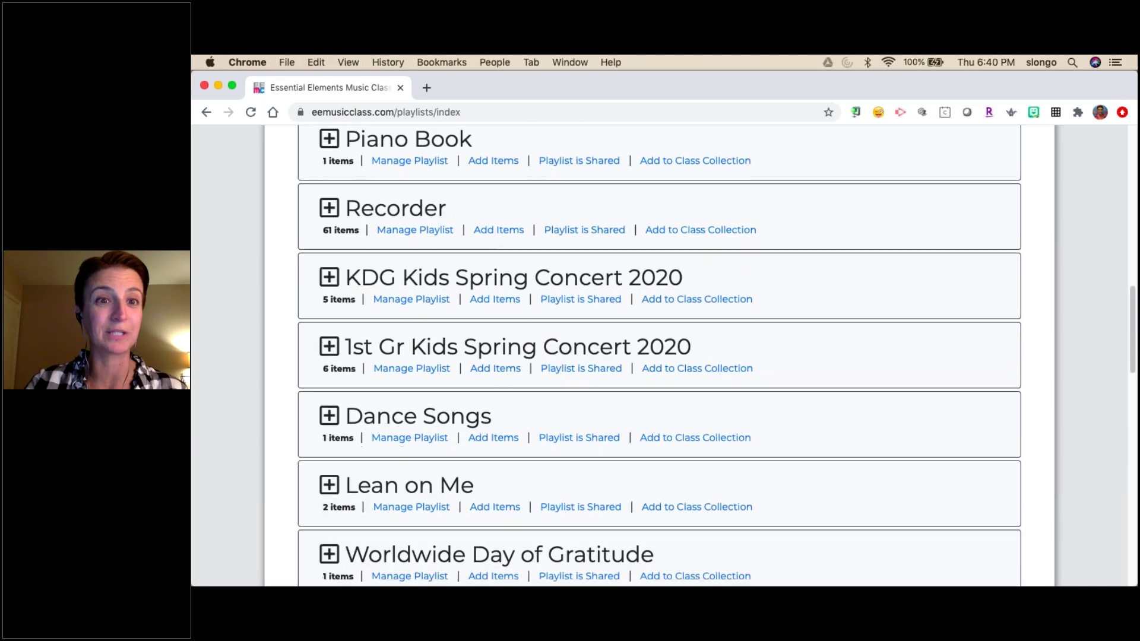
{"action": "scroll", "coordinate": [349, 206], "scroll_direction": "down", "scroll_amount": 15}
{"action": "scroll", "coordinate": [659, 356], "scroll_direction": "up", "scroll_amount": 5}
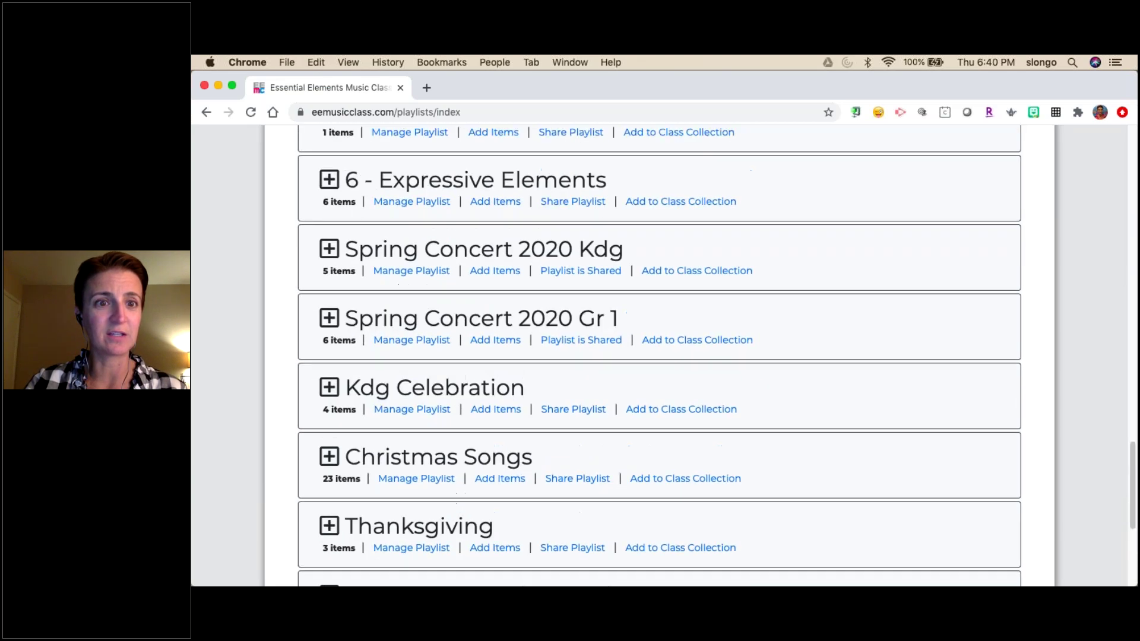
{"action": "scroll", "coordinate": [660, 356], "scroll_direction": "up", "scroll_amount": 12}
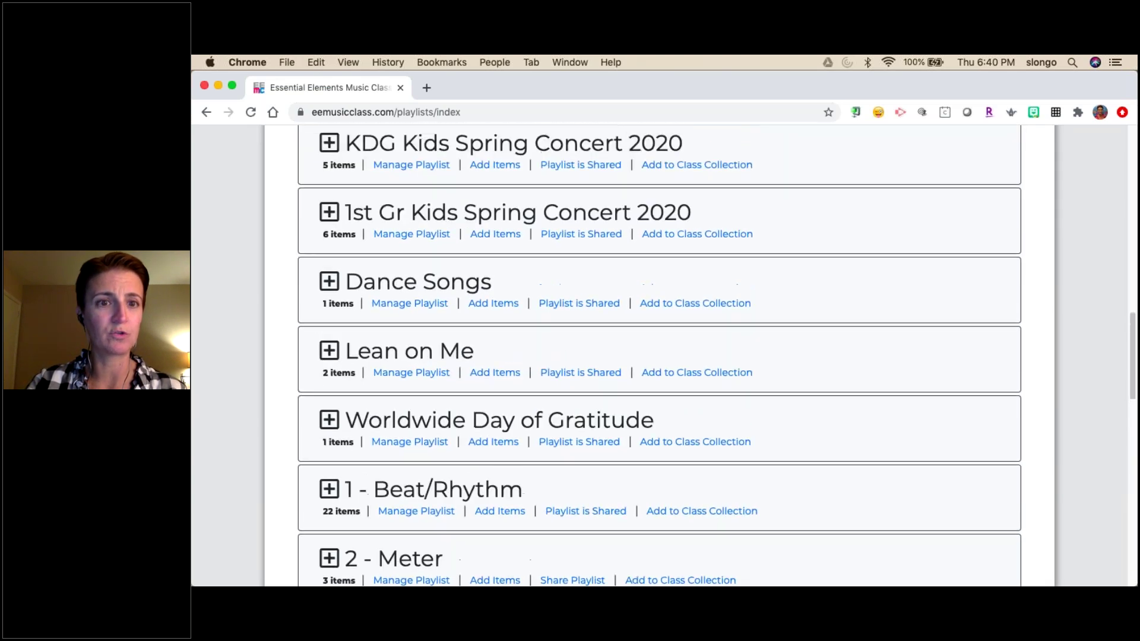
{"action": "scroll", "coordinate": [372, 289], "scroll_direction": "up", "scroll_amount": 10}
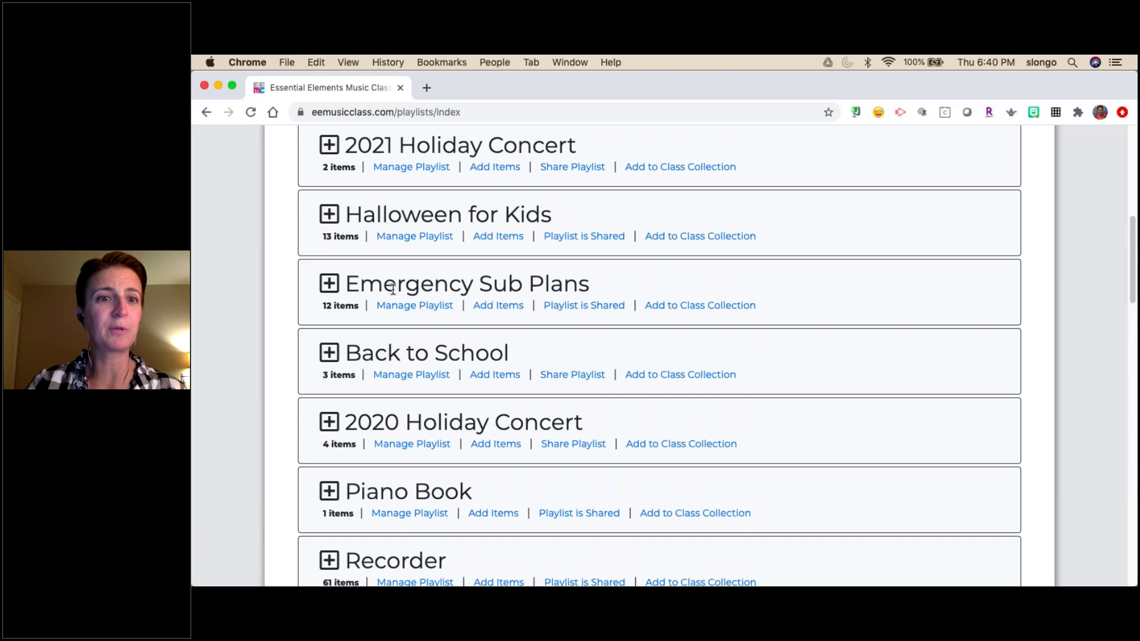
{"action": "left_click", "coordinate": [330, 285]}
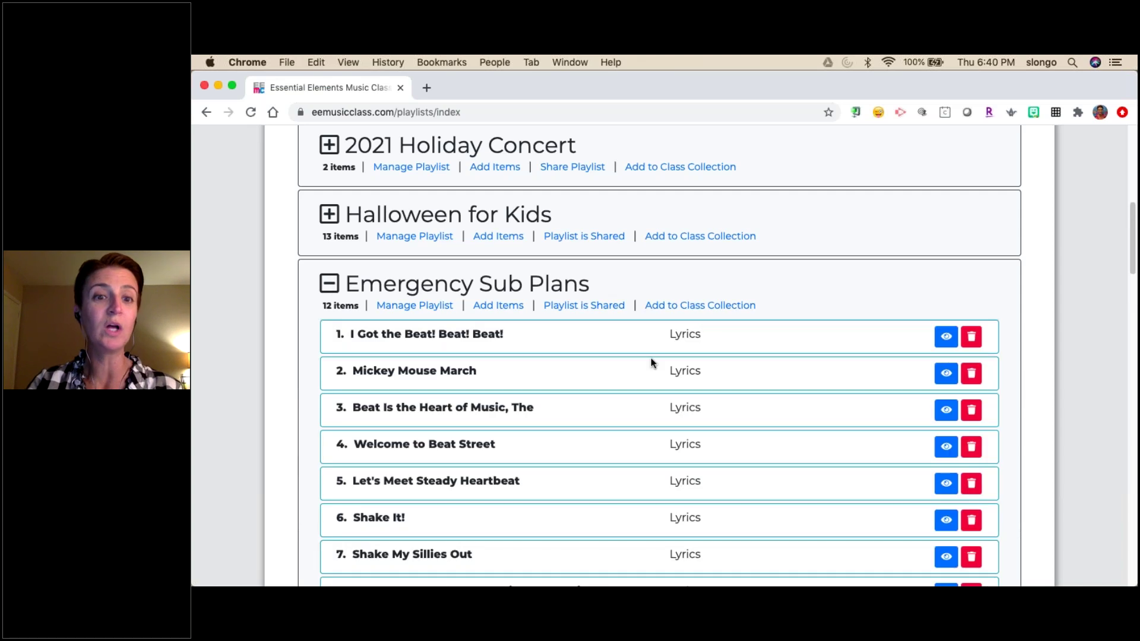
{"action": "scroll", "coordinate": [651, 359], "scroll_direction": "down", "scroll_amount": 5}
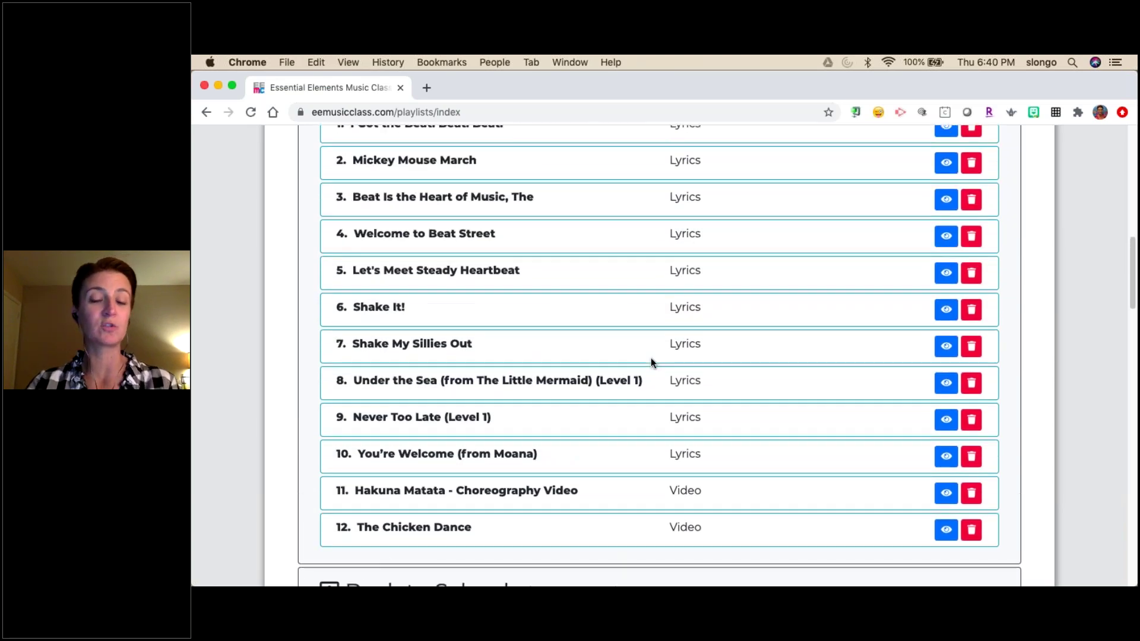
{"action": "scroll", "coordinate": [651, 358], "scroll_direction": "up", "scroll_amount": 1}
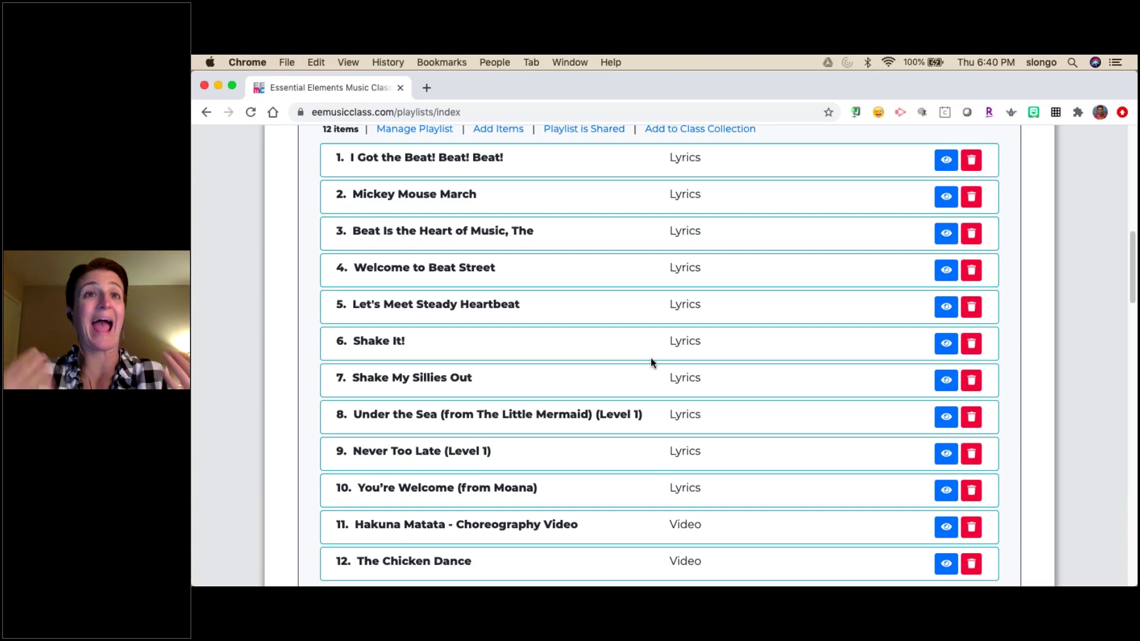
{"action": "scroll", "coordinate": [651, 357], "scroll_direction": "up", "scroll_amount": 2}
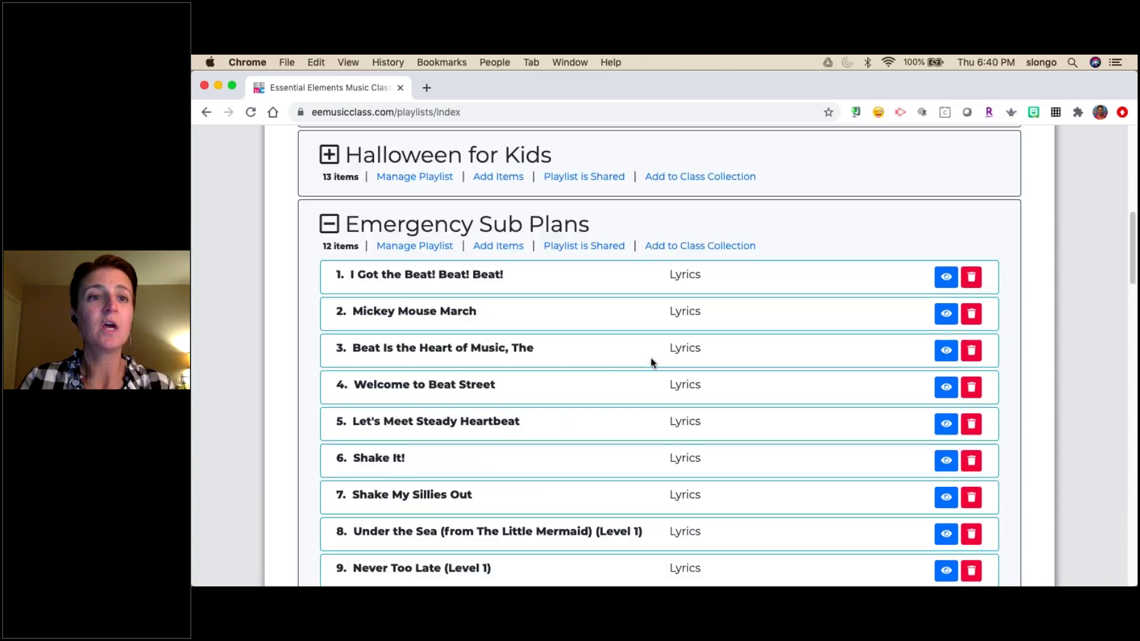
{"action": "left_click", "coordinate": [328, 225]}
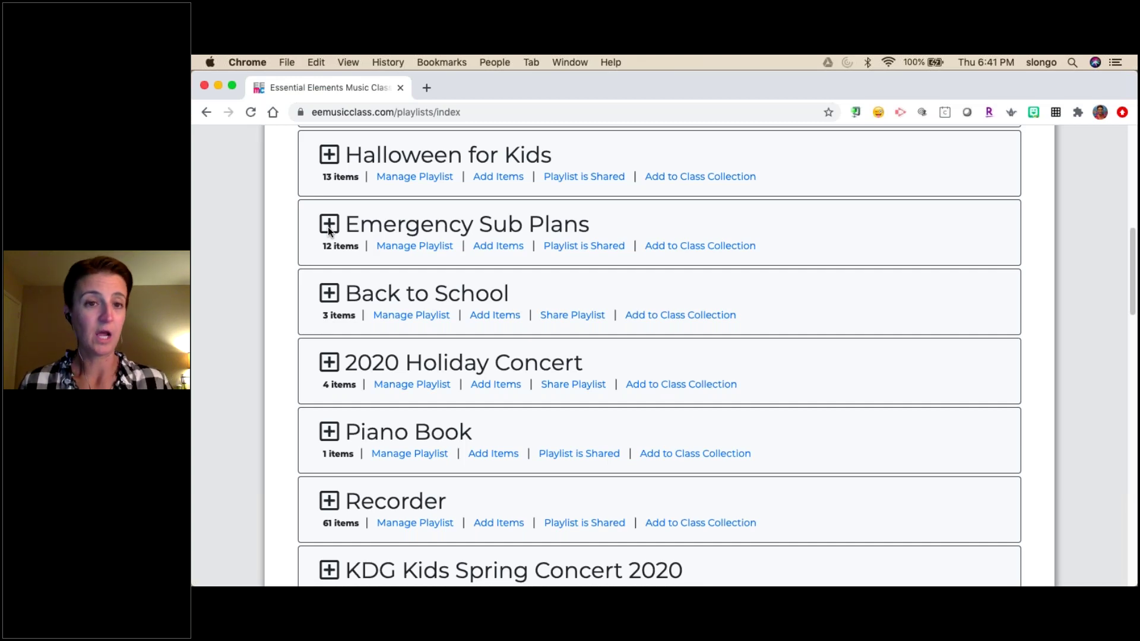
{"action": "left_click", "coordinate": [328, 230]}
{"action": "left_click", "coordinate": [329, 228]}
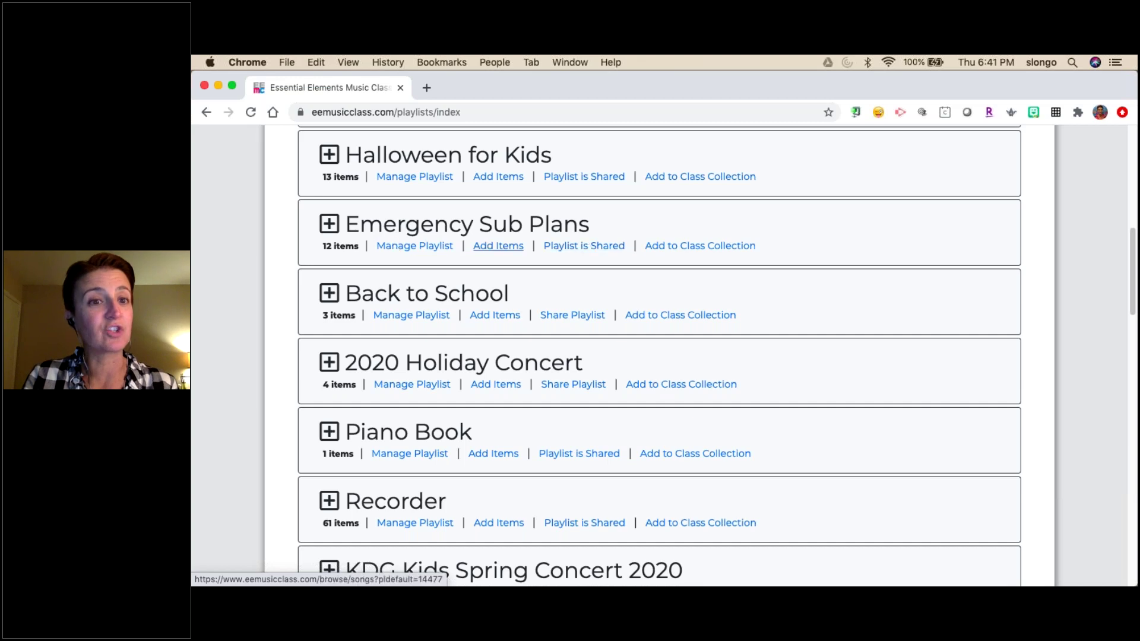
{"action": "left_click", "coordinate": [329, 226]}
{"action": "left_click", "coordinate": [329, 227]}
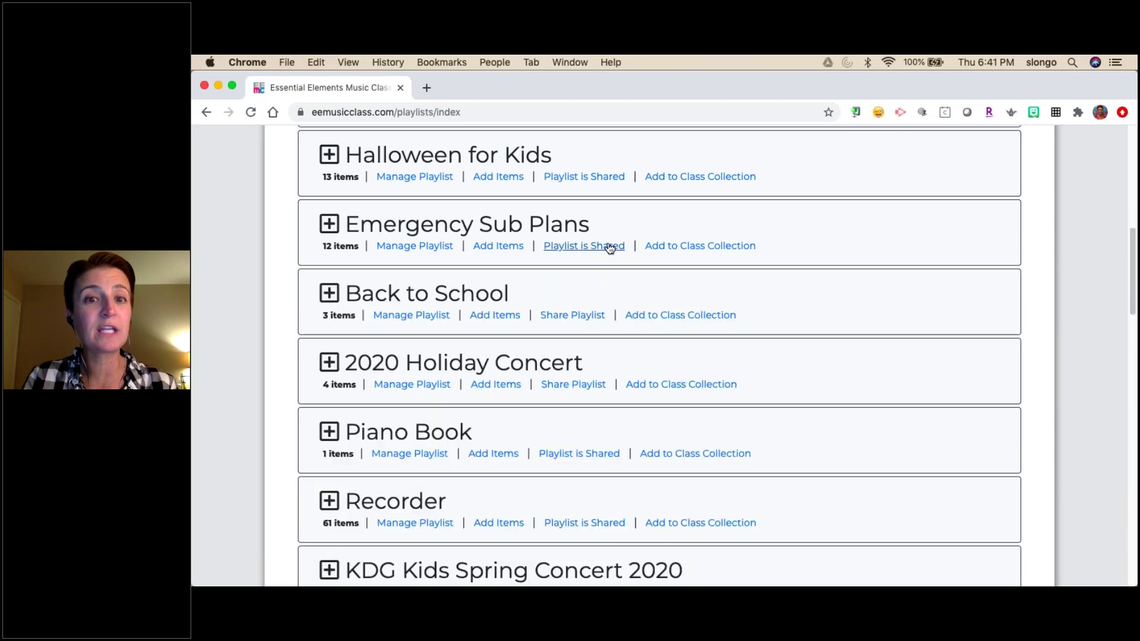
View the student share details of the Emergency Sub Plans playlist, and look over its items again before collapsing it
{"action": "left_click", "coordinate": [610, 247]}
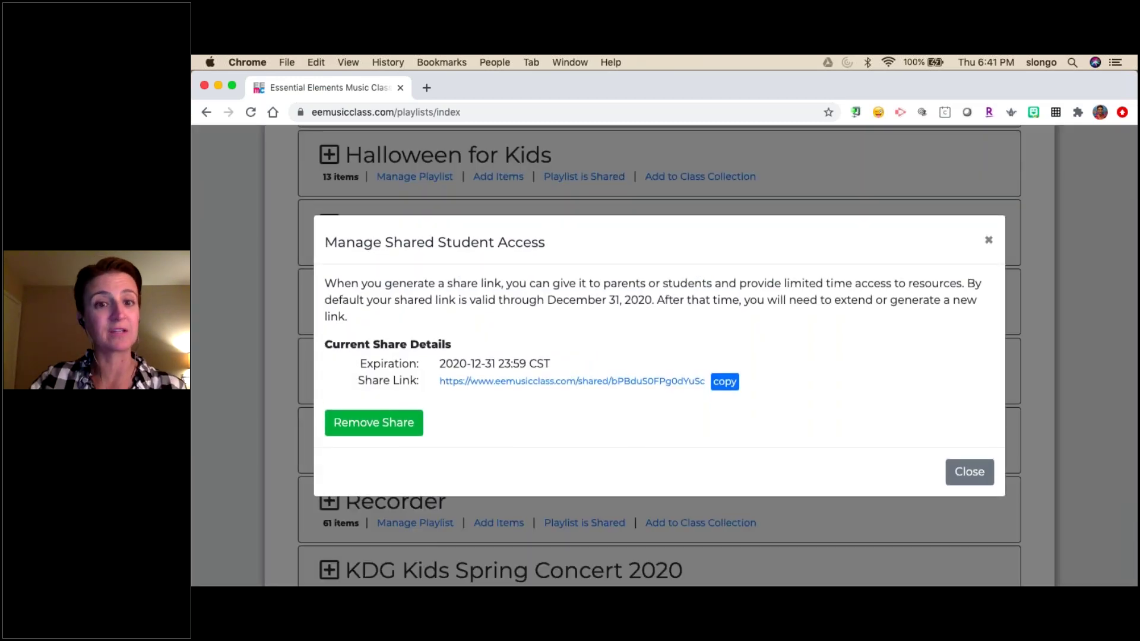
{"action": "left_click", "coordinate": [1010, 221]}
{"action": "left_click", "coordinate": [328, 225]}
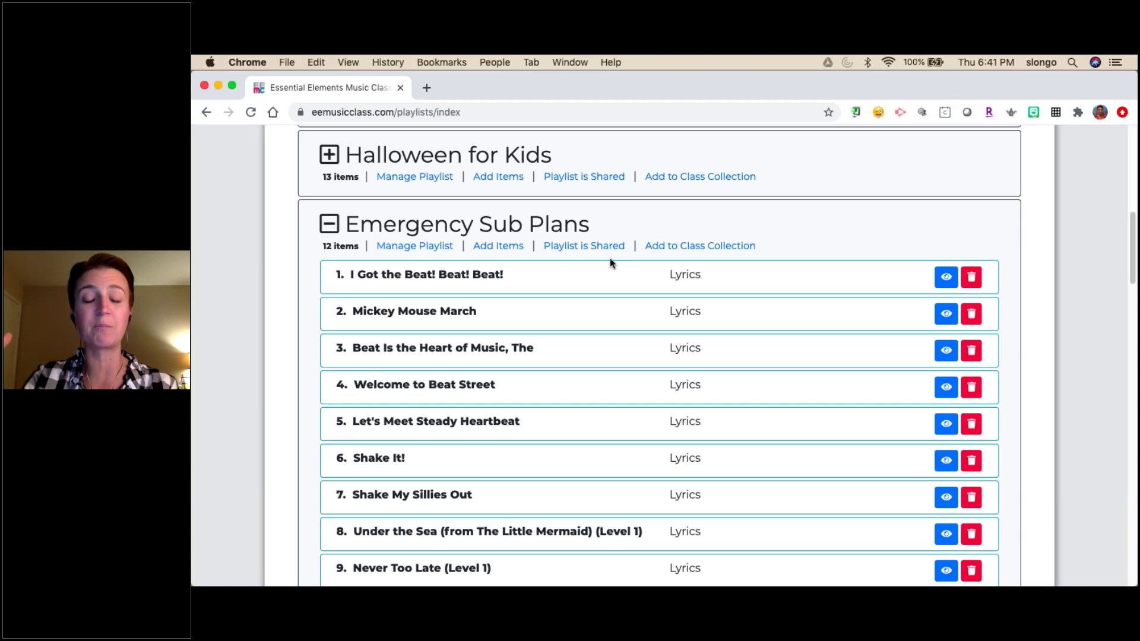
{"action": "scroll", "coordinate": [610, 261], "scroll_direction": "down", "scroll_amount": 2}
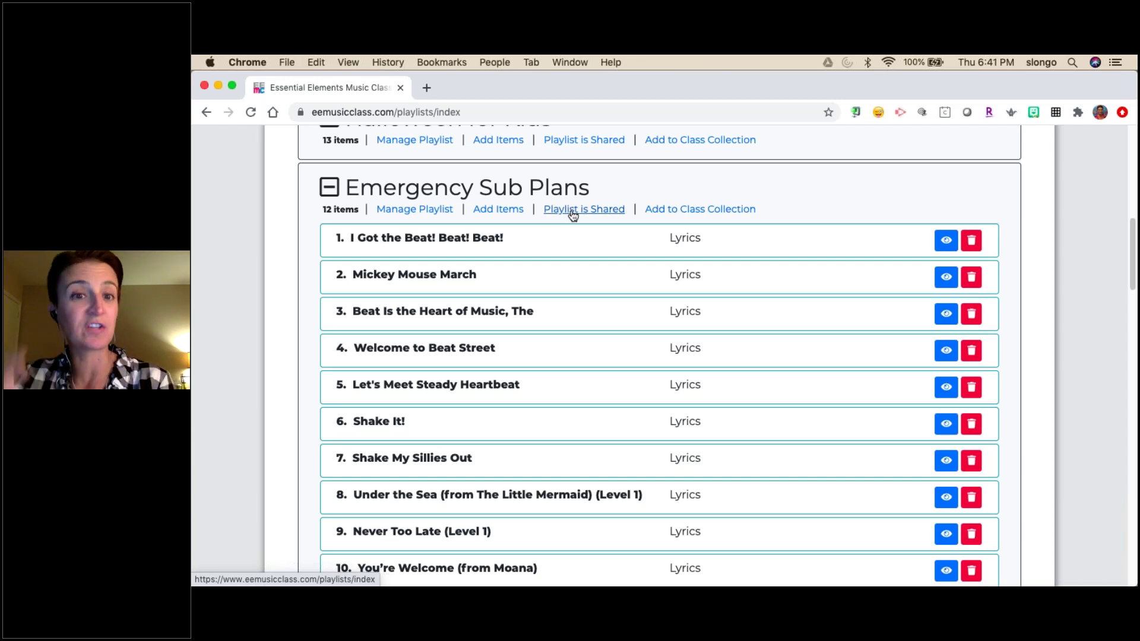
{"action": "left_click", "coordinate": [328, 187]}
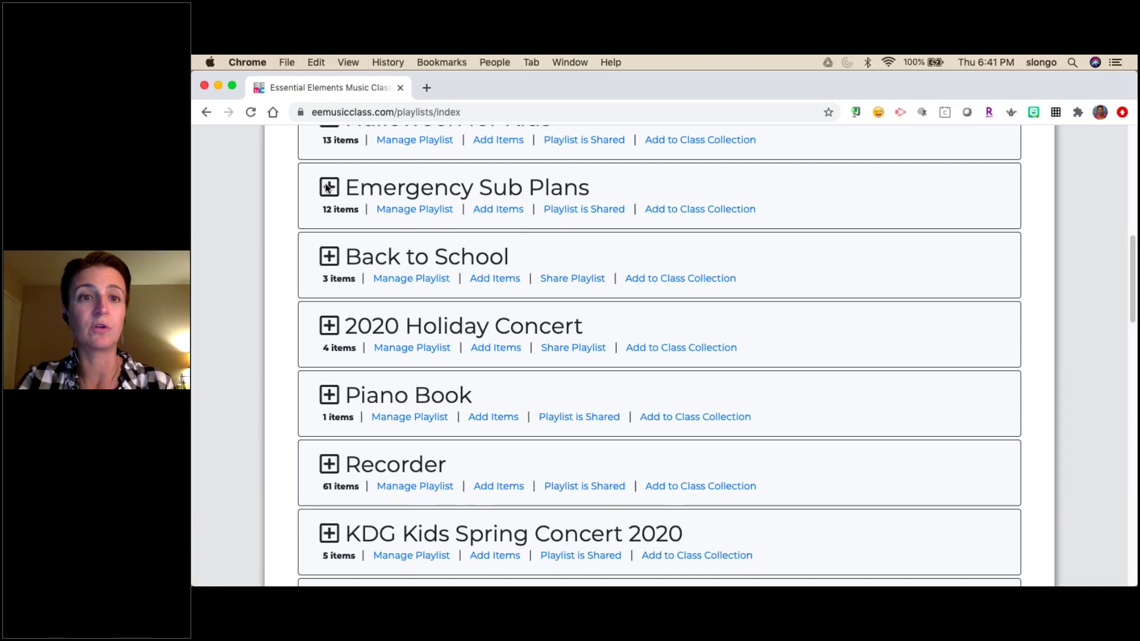
{"action": "scroll", "coordinate": [327, 188], "scroll_direction": "up", "scroll_amount": 3}
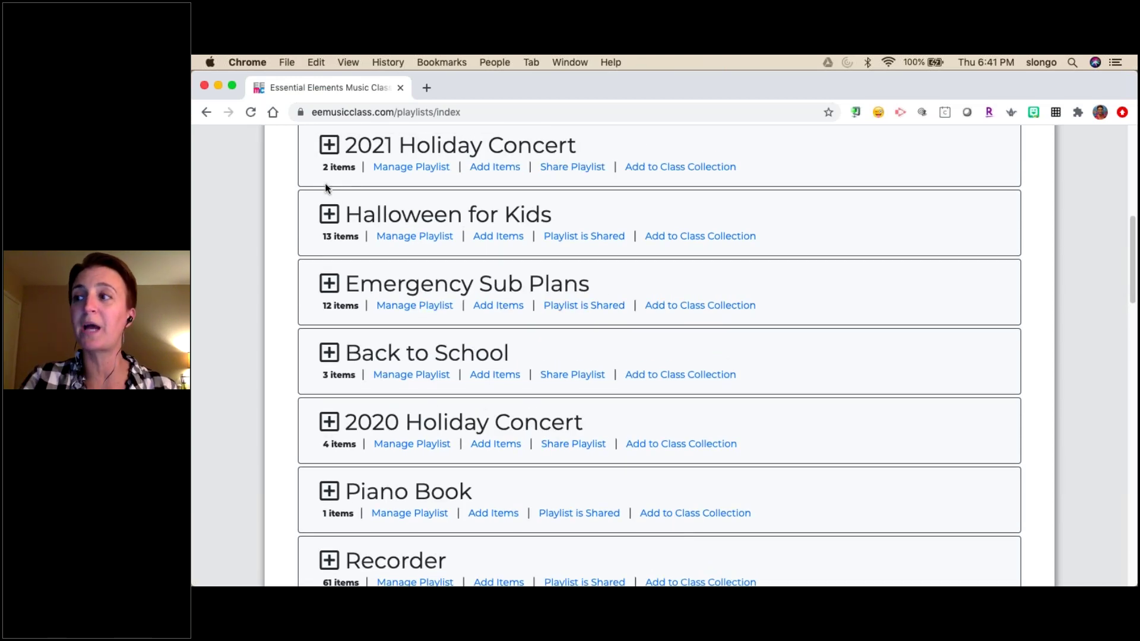
{"action": "scroll", "coordinate": [325, 188], "scroll_direction": "down", "scroll_amount": 5}
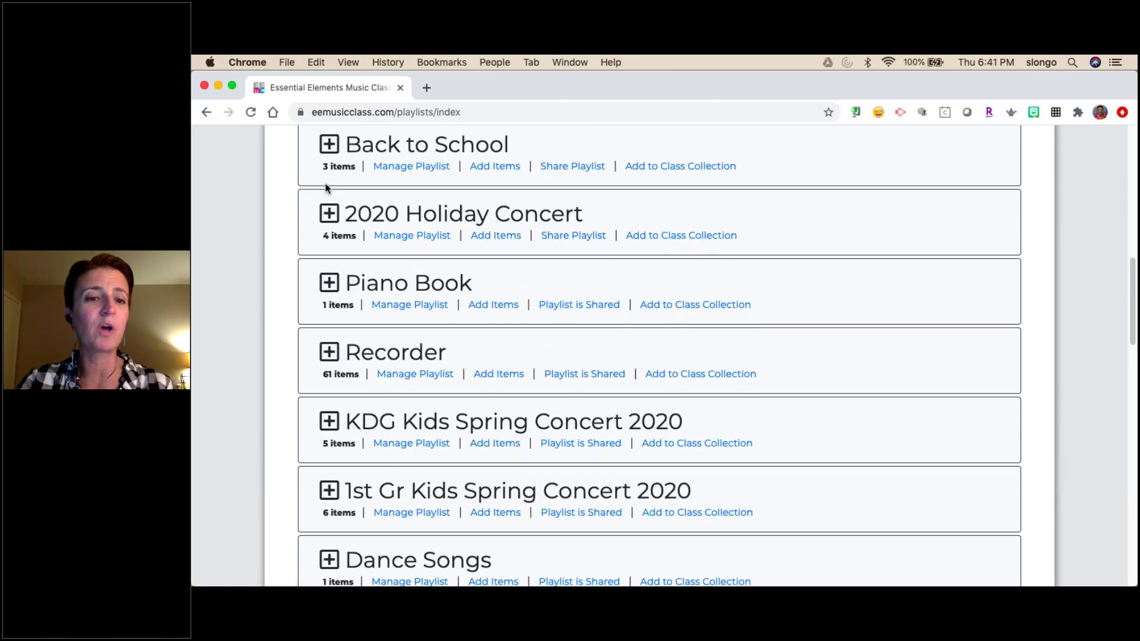
{"action": "scroll", "coordinate": [326, 188], "scroll_direction": "up", "scroll_amount": 10}
{"action": "scroll", "coordinate": [326, 189], "scroll_direction": "up", "scroll_amount": 1}
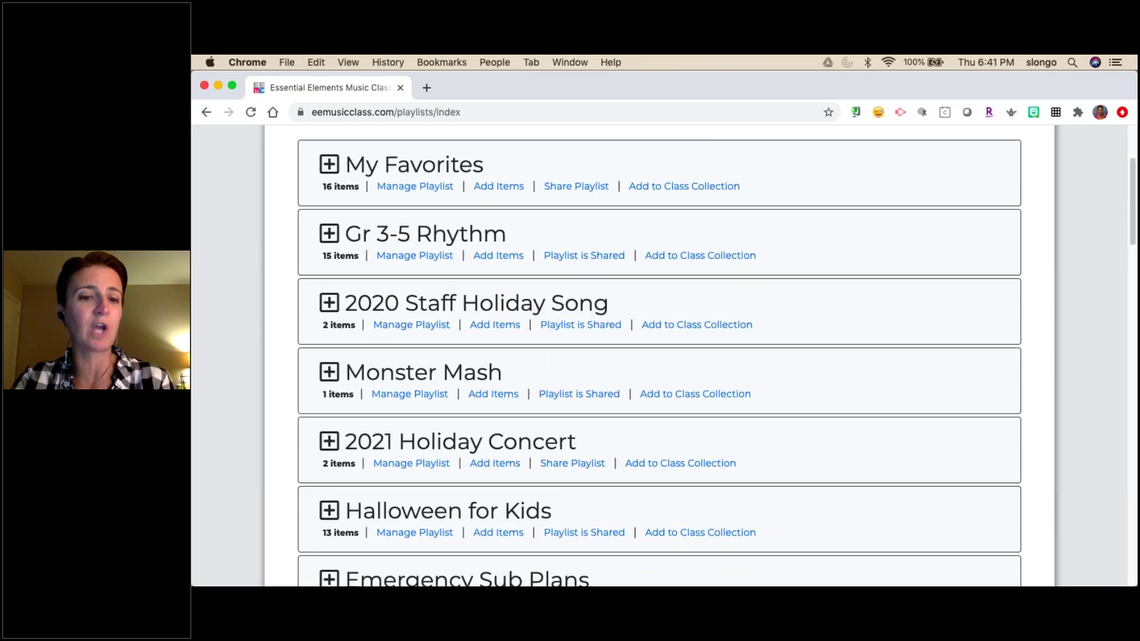
Look through the list of personal playlists, and display the EEMC Collections and look over the ready-made playlists
{"action": "scroll", "coordinate": [325, 189], "scroll_direction": "up", "scroll_amount": 5}
{"action": "scroll", "coordinate": [325, 188], "scroll_direction": "down", "scroll_amount": 18}
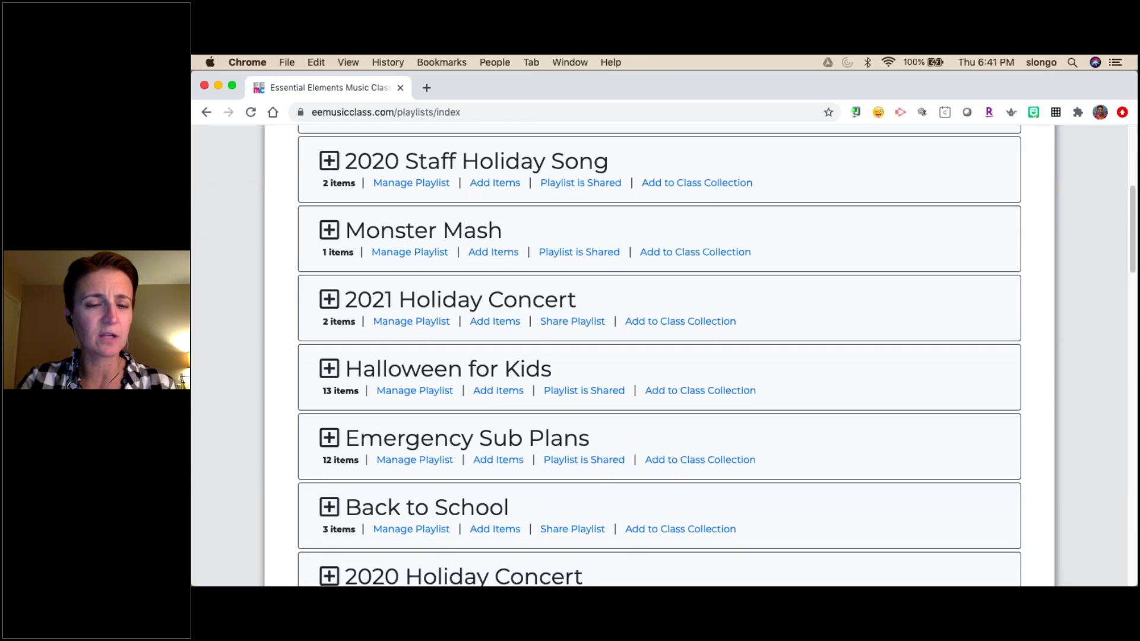
{"action": "scroll", "coordinate": [659, 357], "scroll_direction": "down", "scroll_amount": 20}
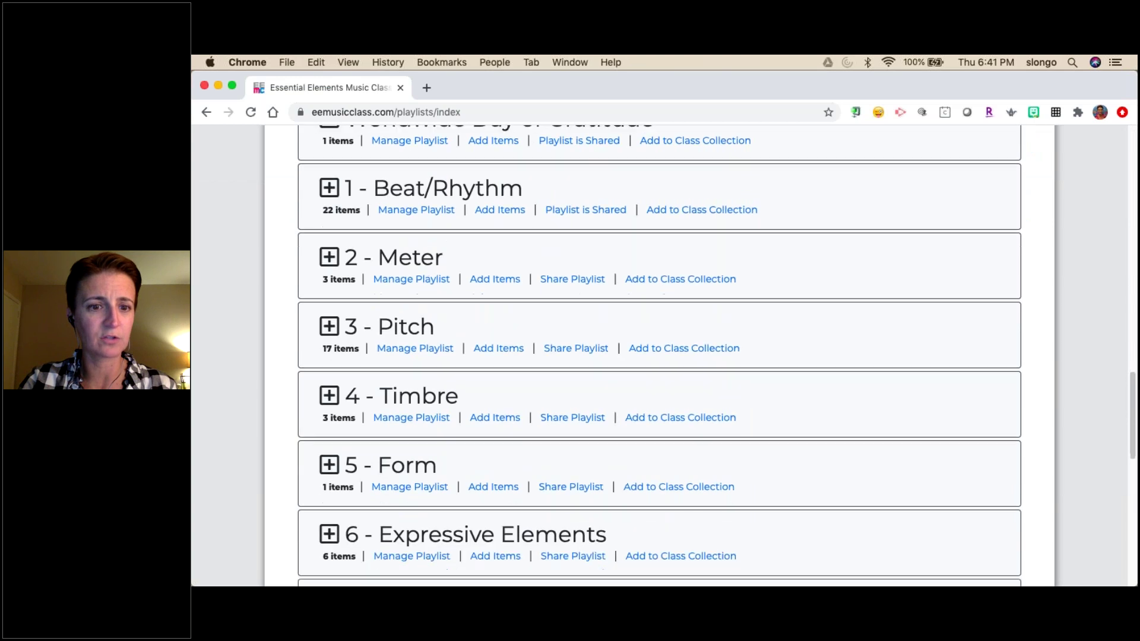
{"action": "scroll", "coordinate": [659, 357], "scroll_direction": "down", "scroll_amount": 3}
{"action": "scroll", "coordinate": [659, 356], "scroll_direction": "up", "scroll_amount": 20}
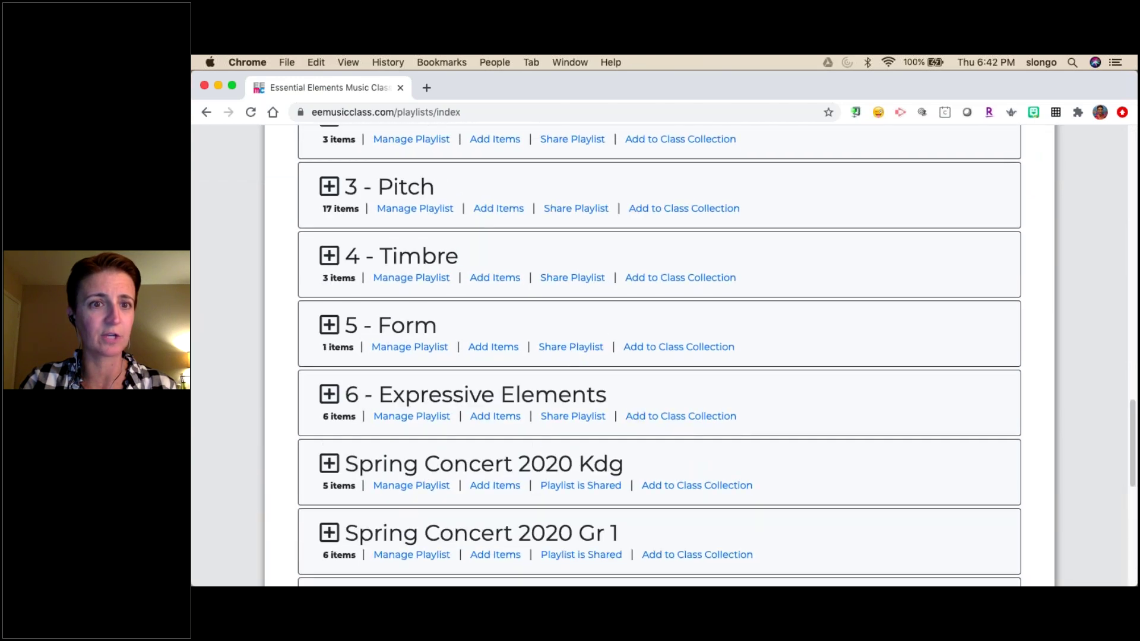
{"action": "scroll", "coordinate": [659, 357], "scroll_direction": "down", "scroll_amount": 1}
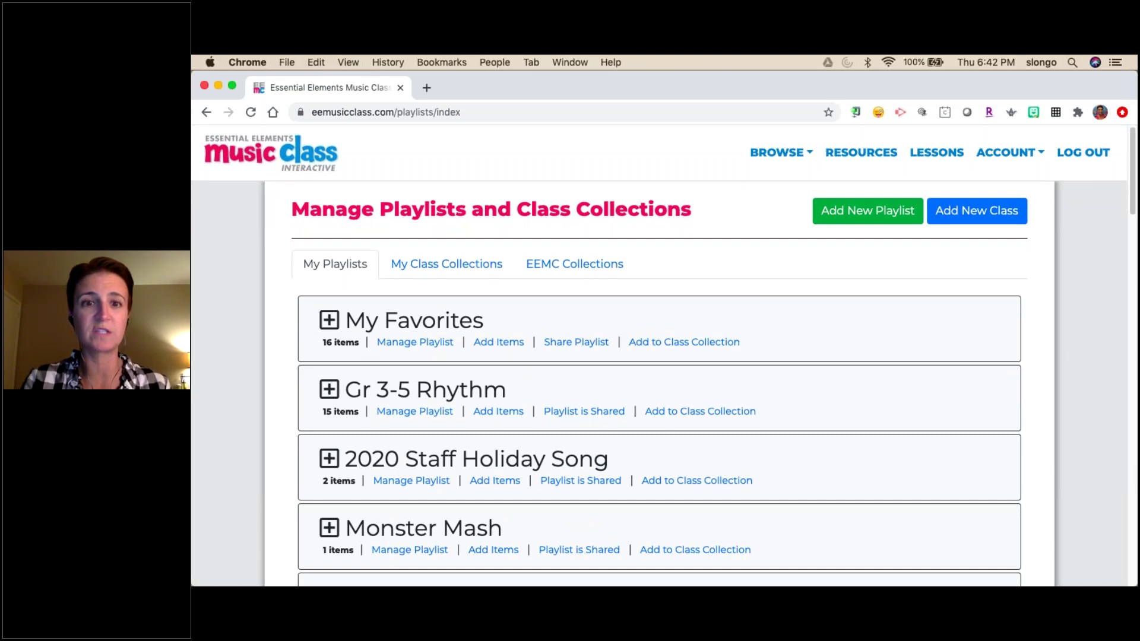
{"action": "left_click", "coordinate": [569, 265]}
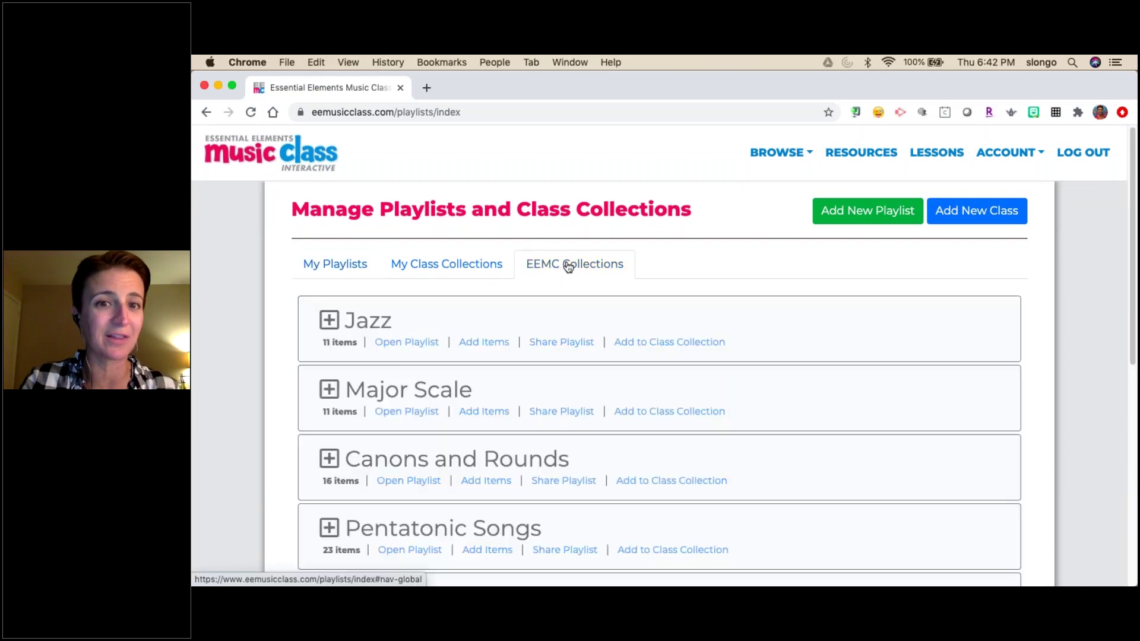
{"action": "scroll", "coordinate": [535, 344], "scroll_direction": "down", "scroll_amount": 7}
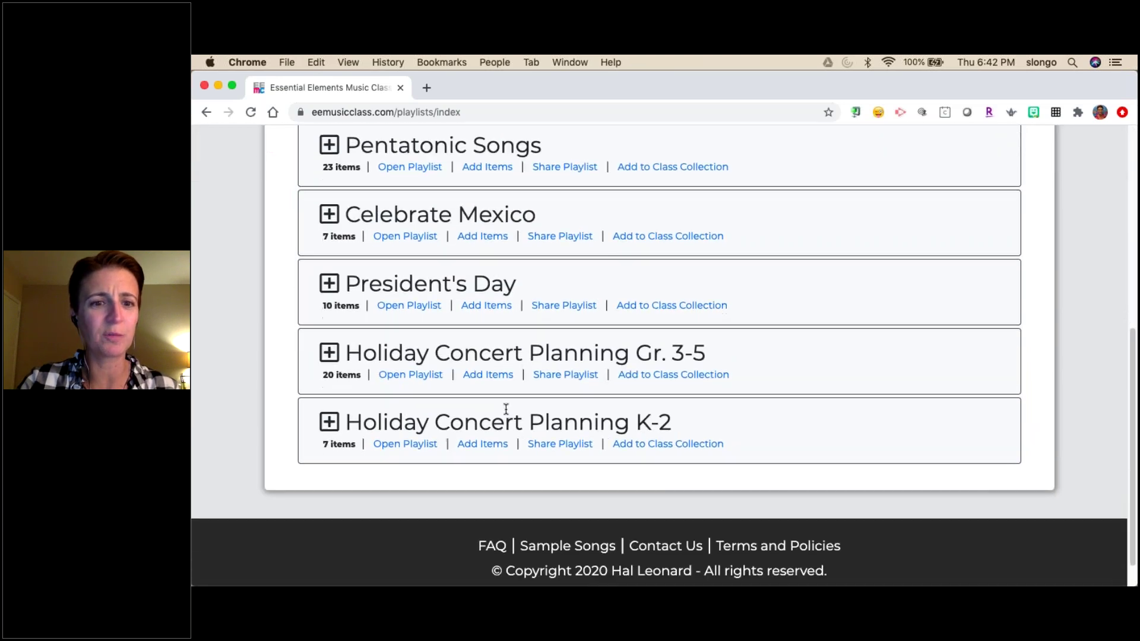
Expand the President's Day playlist in the EEMC Collections and examine its songs
{"action": "left_click", "coordinate": [330, 286]}
{"action": "scroll", "coordinate": [495, 336], "scroll_direction": "down", "scroll_amount": 5}
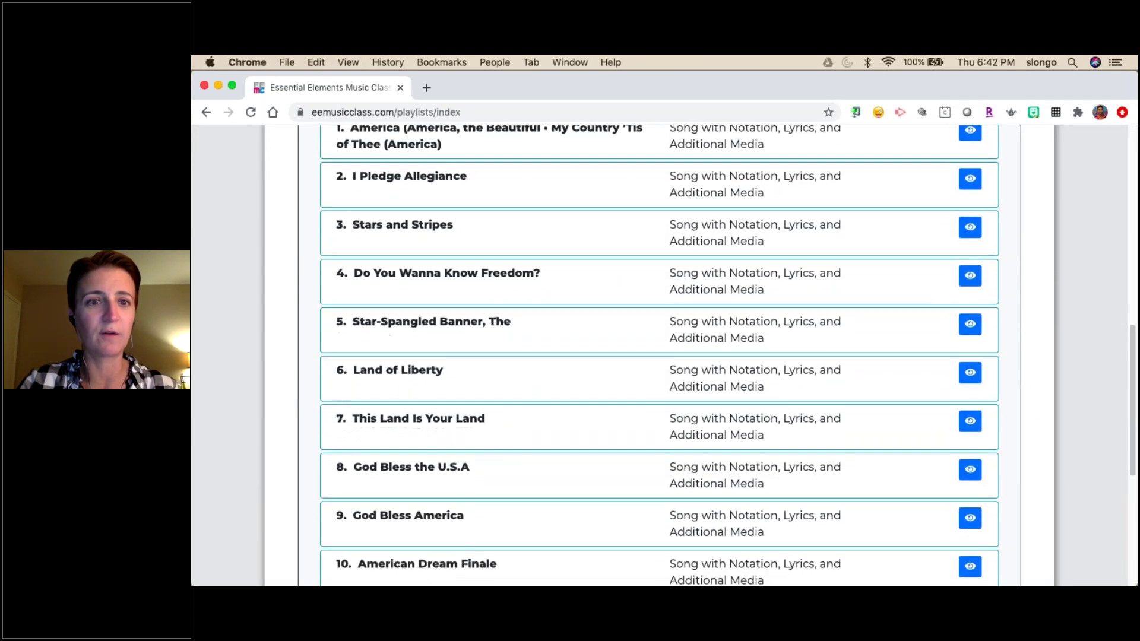
{"action": "scroll", "coordinate": [659, 357], "scroll_direction": "up", "scroll_amount": 3}
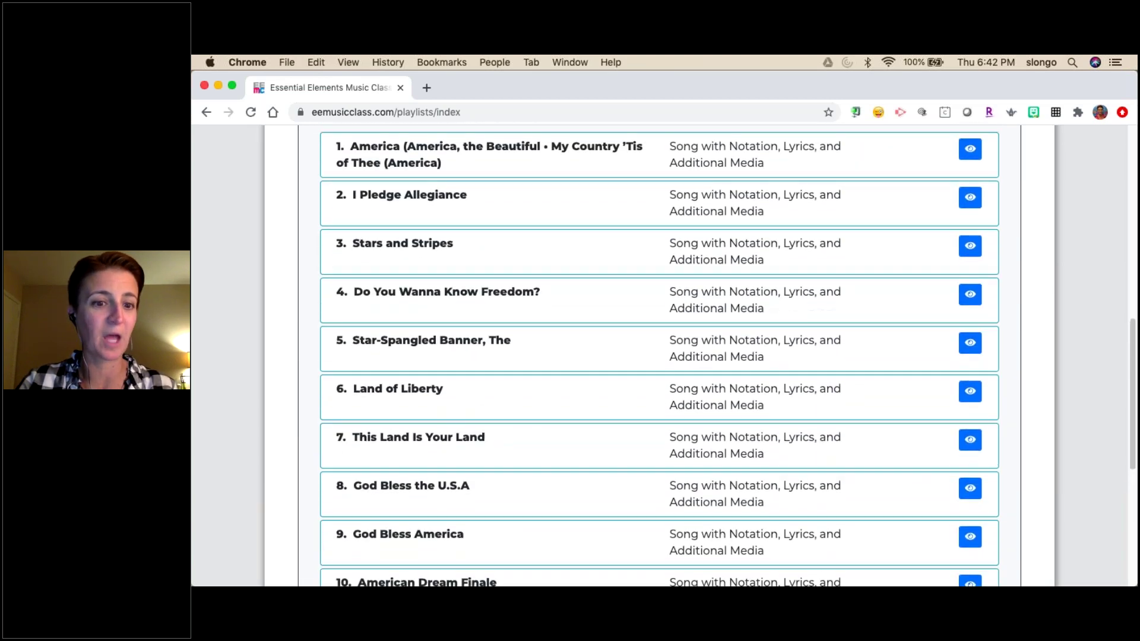
{"action": "scroll", "coordinate": [660, 356], "scroll_direction": "up", "scroll_amount": 2}
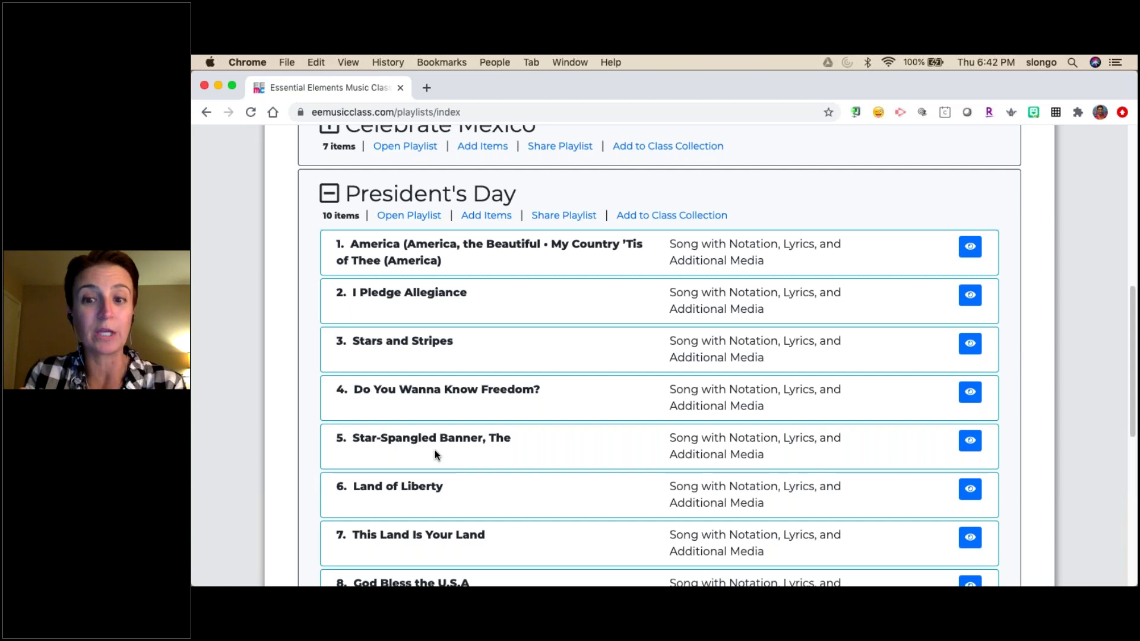
View the resources offered for I Pledge Allegiance, hide them and collapse the President's Day playlist
{"action": "left_click", "coordinate": [970, 295]}
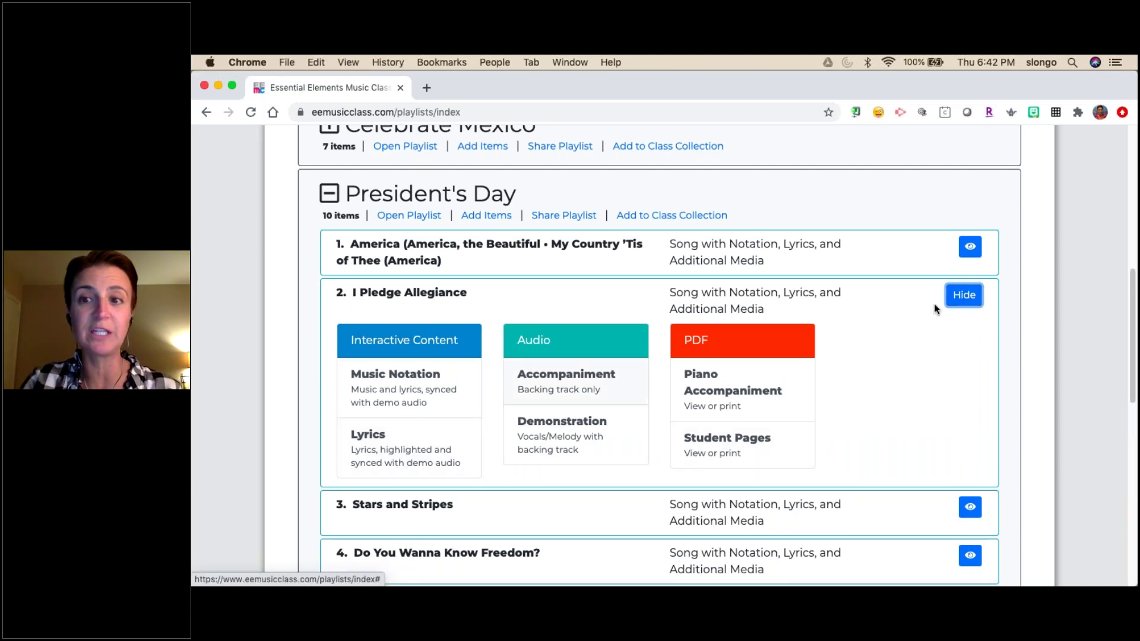
{"action": "left_click", "coordinate": [965, 296]}
{"action": "left_click", "coordinate": [330, 193]}
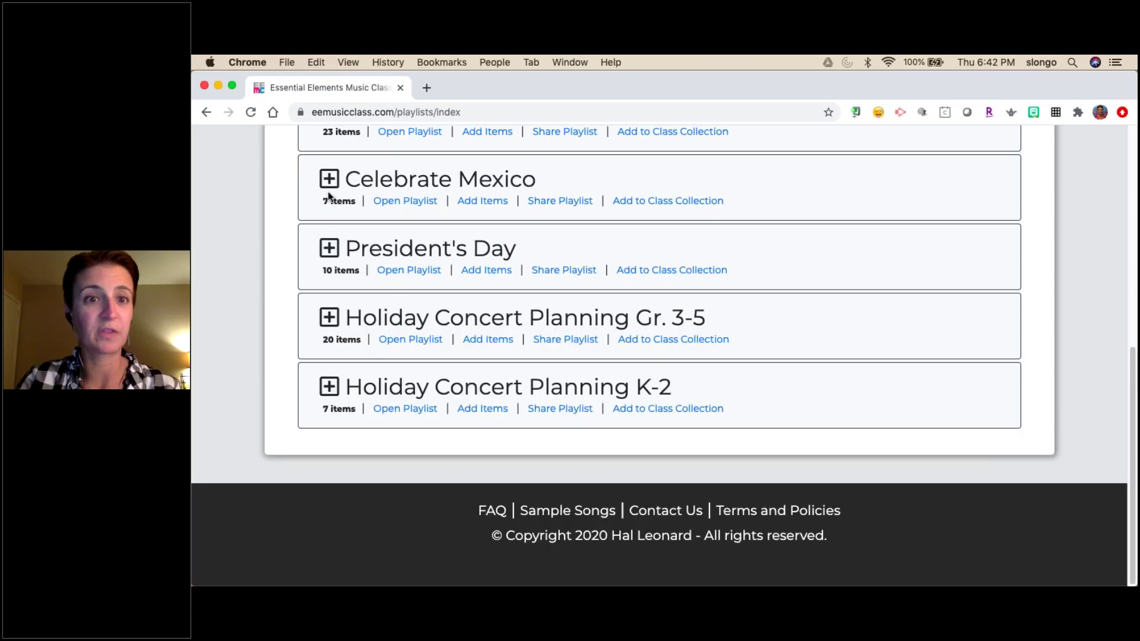
Return to My Playlists and look through the whole list of concert, concept and holiday playlists
{"action": "scroll", "coordinate": [328, 191], "scroll_direction": "up", "scroll_amount": 15}
{"action": "left_click", "coordinate": [329, 267]}
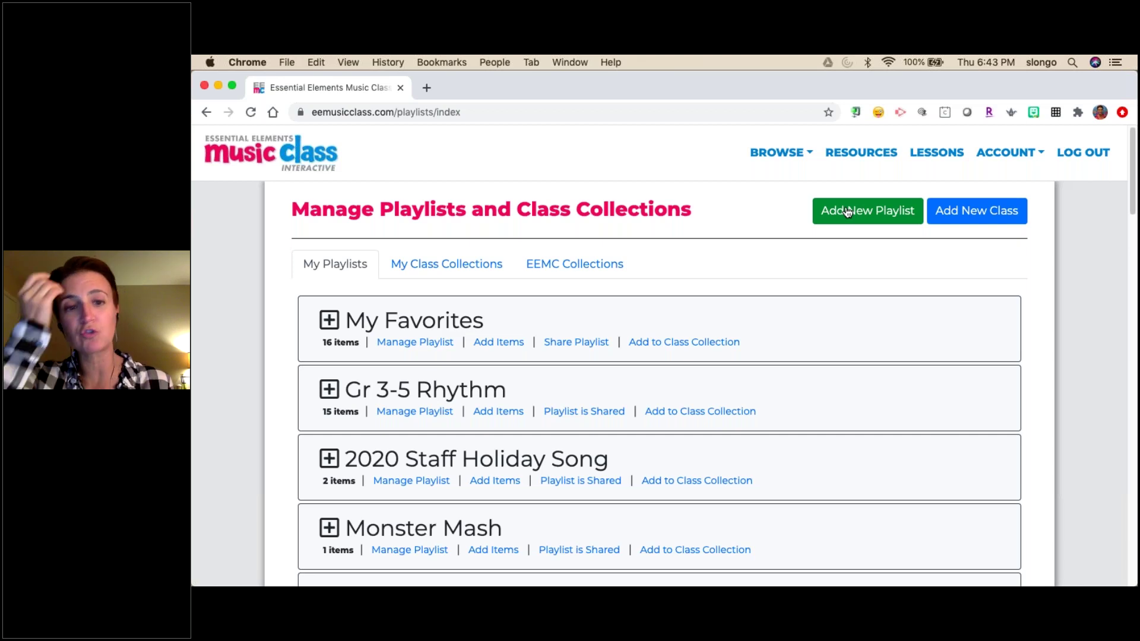
{"action": "scroll", "coordinate": [594, 309], "scroll_direction": "down", "scroll_amount": 3}
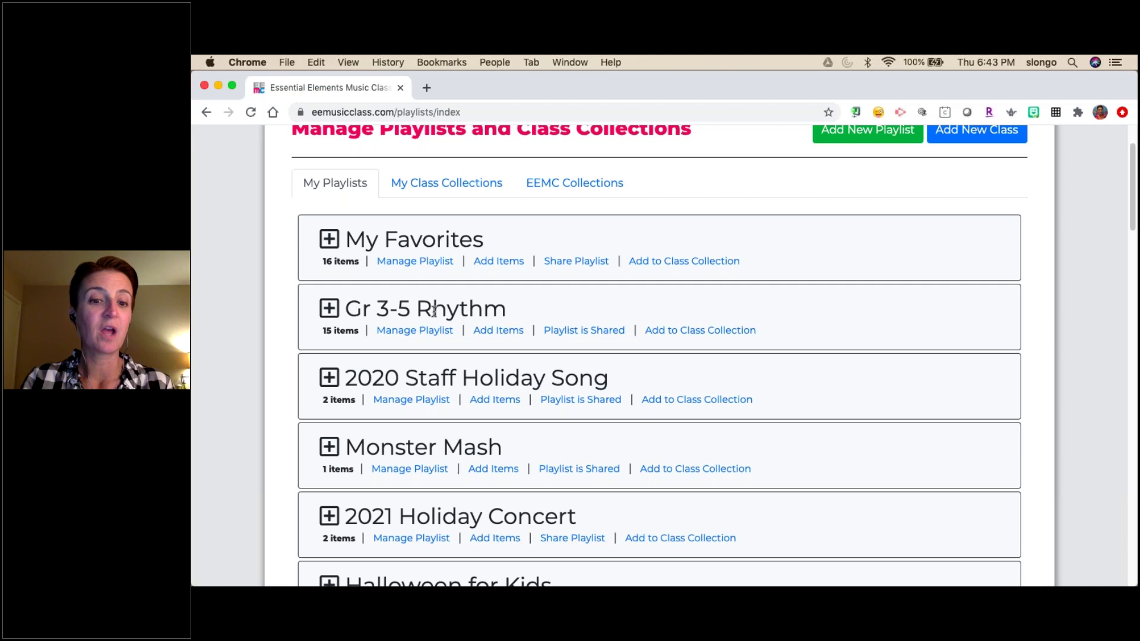
{"action": "scroll", "coordinate": [434, 311], "scroll_direction": "down", "scroll_amount": 10}
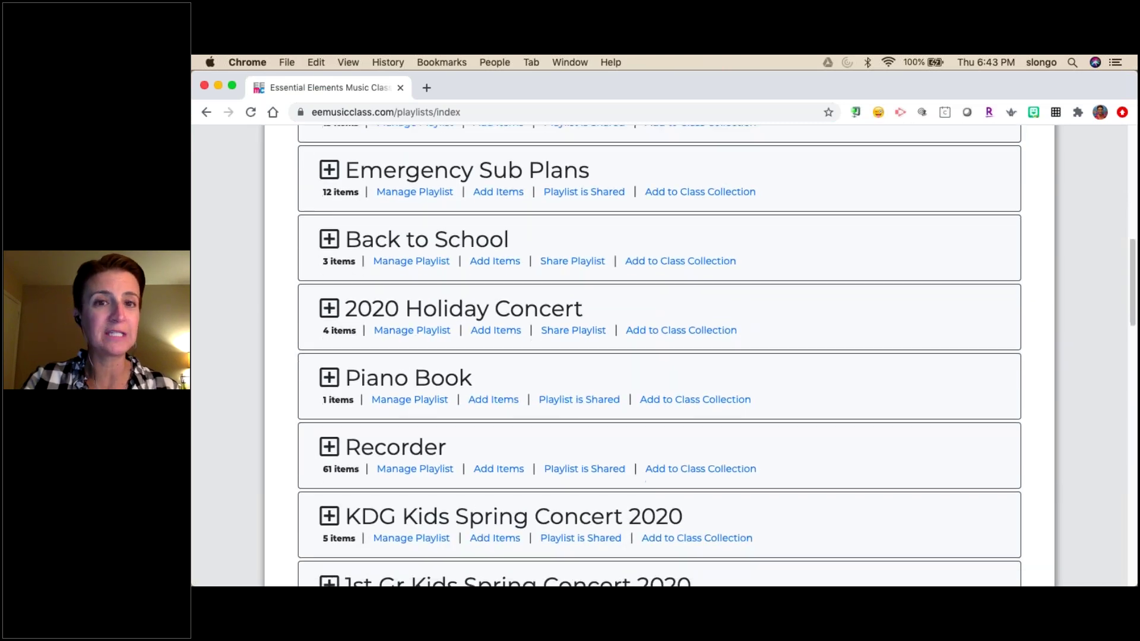
{"action": "scroll", "coordinate": [659, 356], "scroll_direction": "down", "scroll_amount": 7}
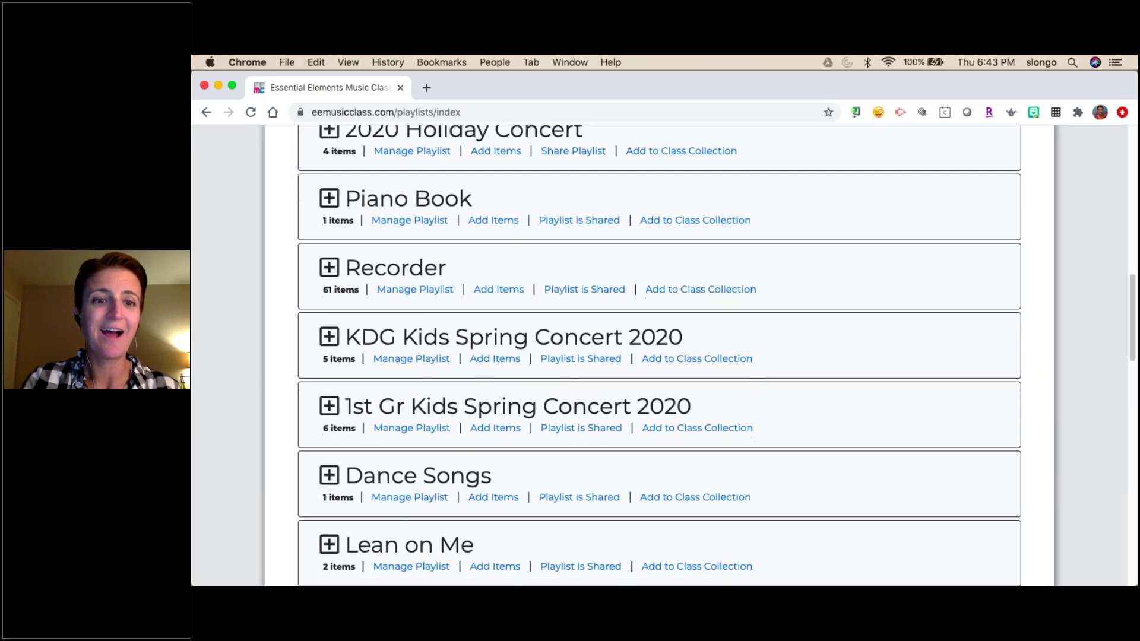
{"action": "scroll", "coordinate": [411, 197], "scroll_direction": "down", "scroll_amount": 4}
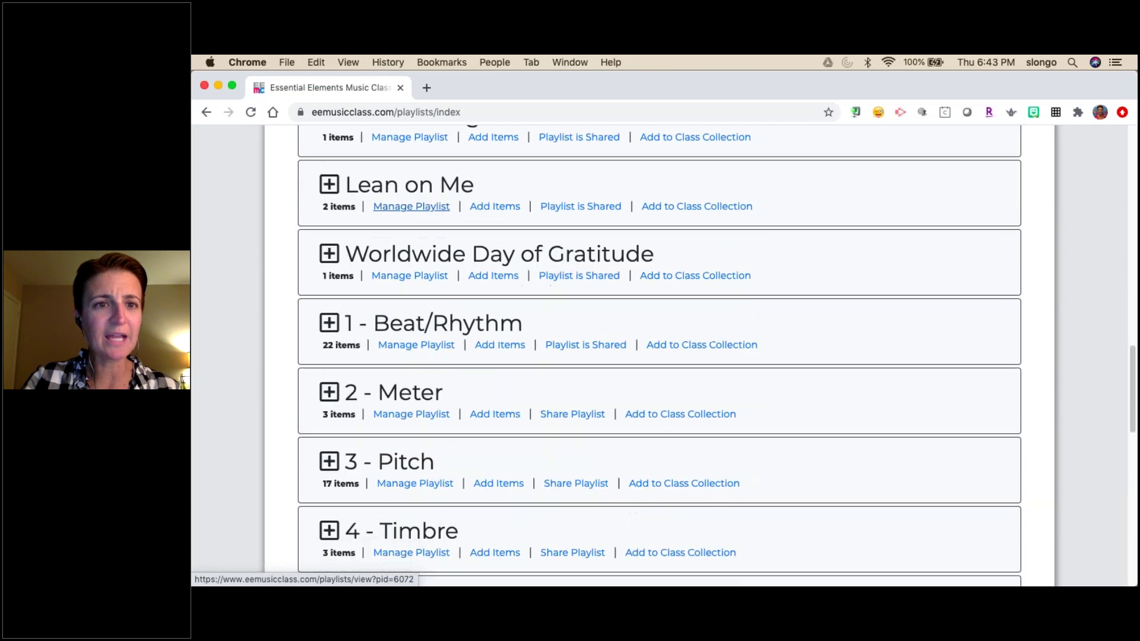
{"action": "scroll", "coordinate": [412, 198], "scroll_direction": "down", "scroll_amount": 1}
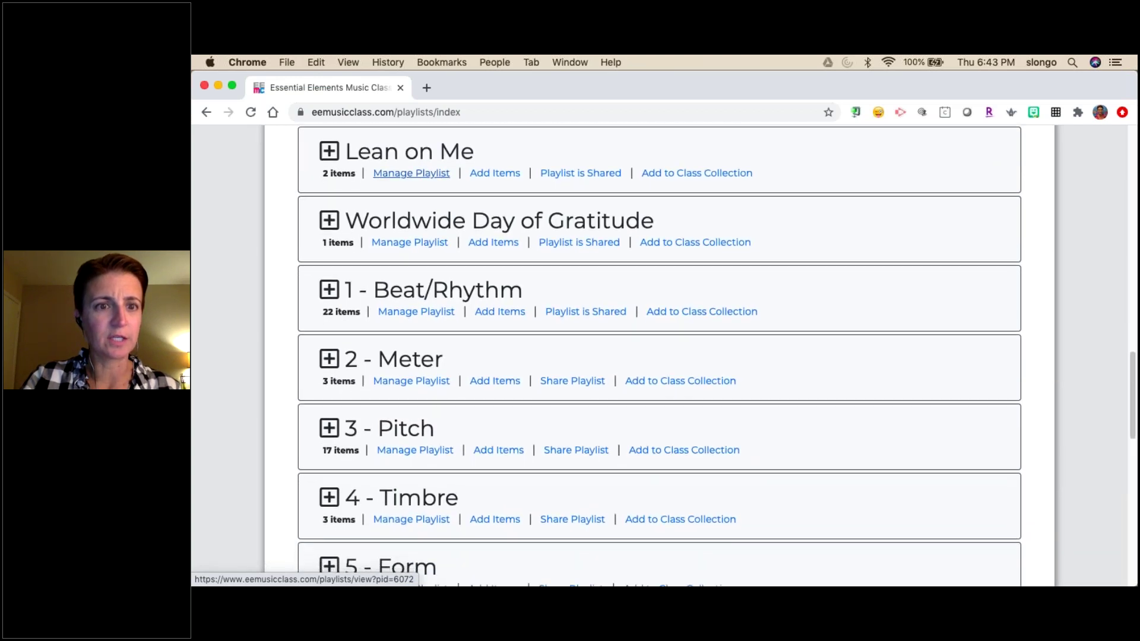
{"action": "scroll", "coordinate": [416, 313], "scroll_direction": "down", "scroll_amount": 11}
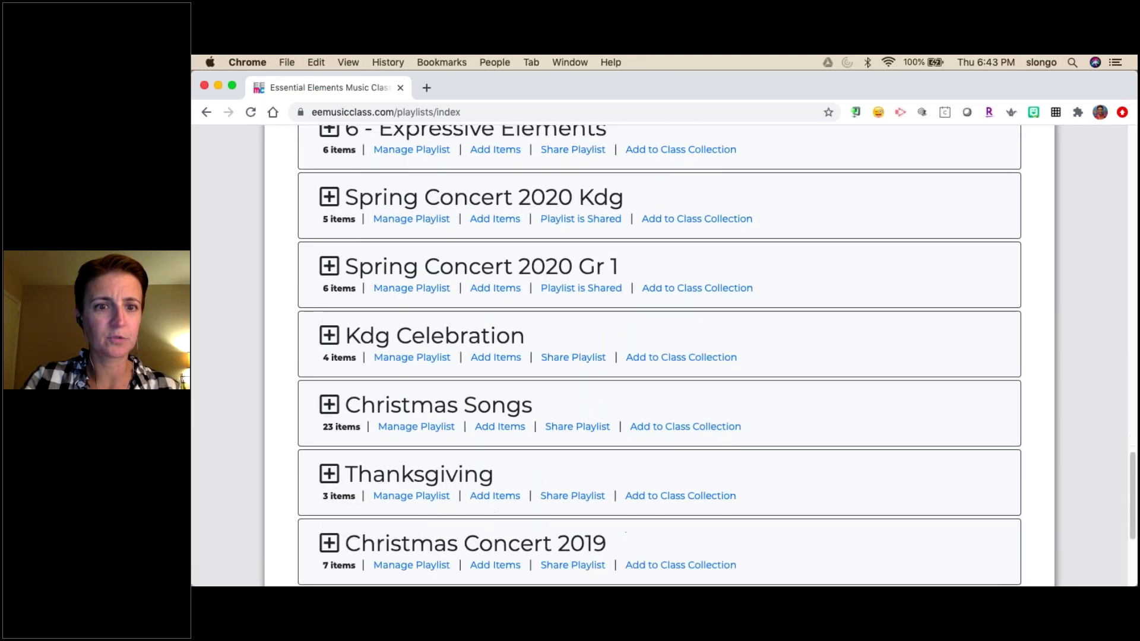
{"action": "scroll", "coordinate": [412, 316], "scroll_direction": "down", "scroll_amount": 3}
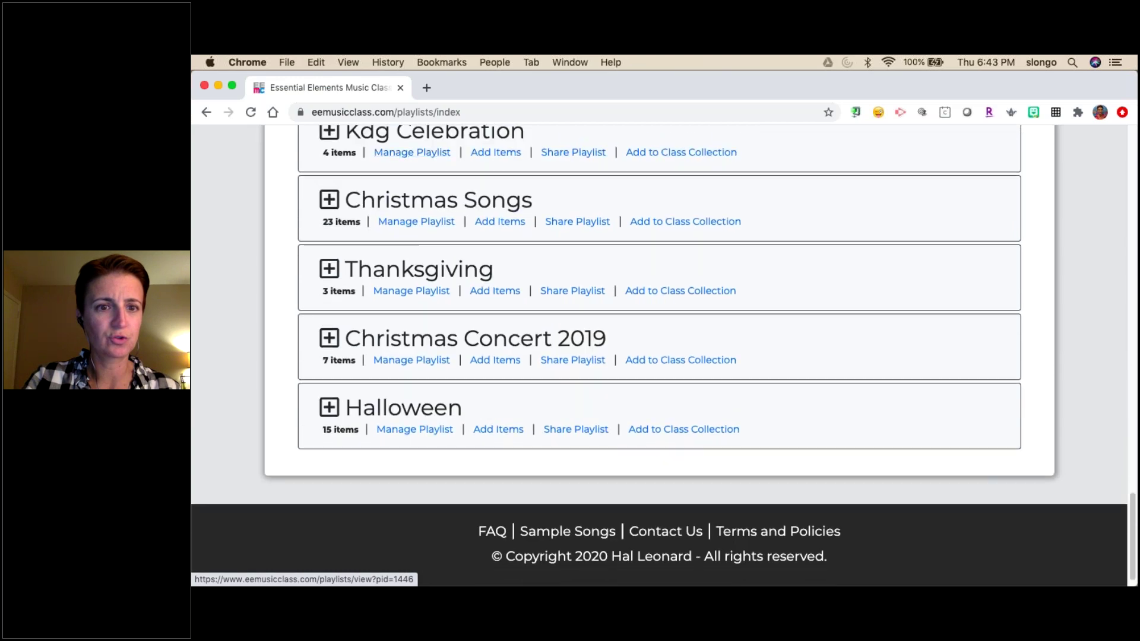
{"action": "scroll", "coordinate": [412, 316], "scroll_direction": "up", "scroll_amount": 9}
{"action": "scroll", "coordinate": [412, 315], "scroll_direction": "up", "scroll_amount": 7}
{"action": "scroll", "coordinate": [303, 320], "scroll_direction": "down", "scroll_amount": 1}
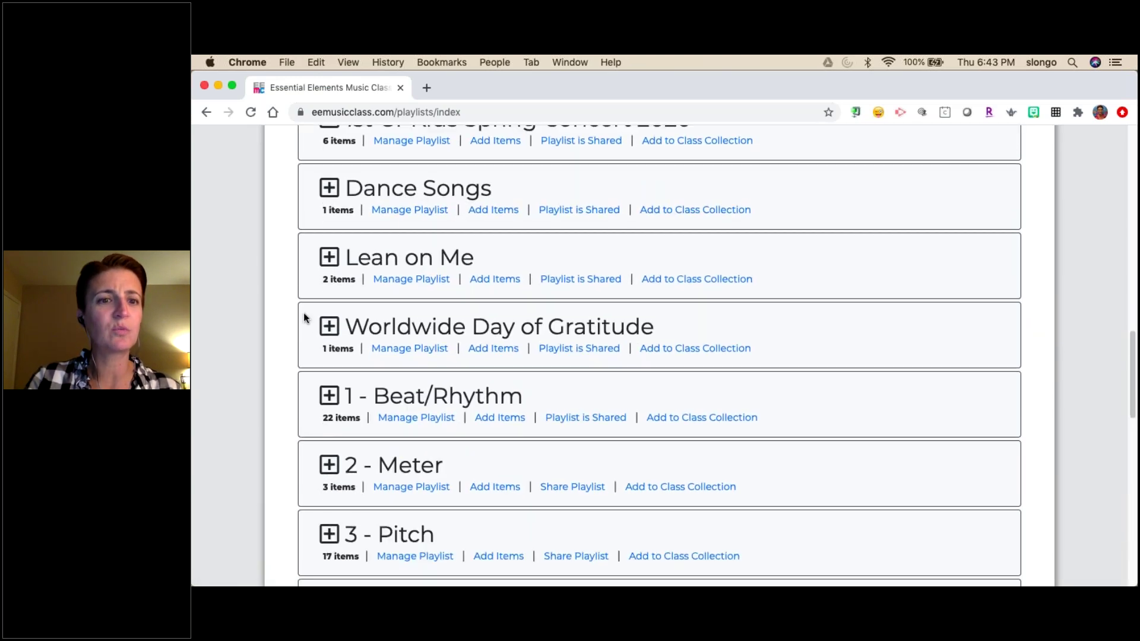
Examine the songs in the Lean on Me and Worldwide Day of Gratitude playlists, collapsing each one
{"action": "left_click", "coordinate": [328, 260]}
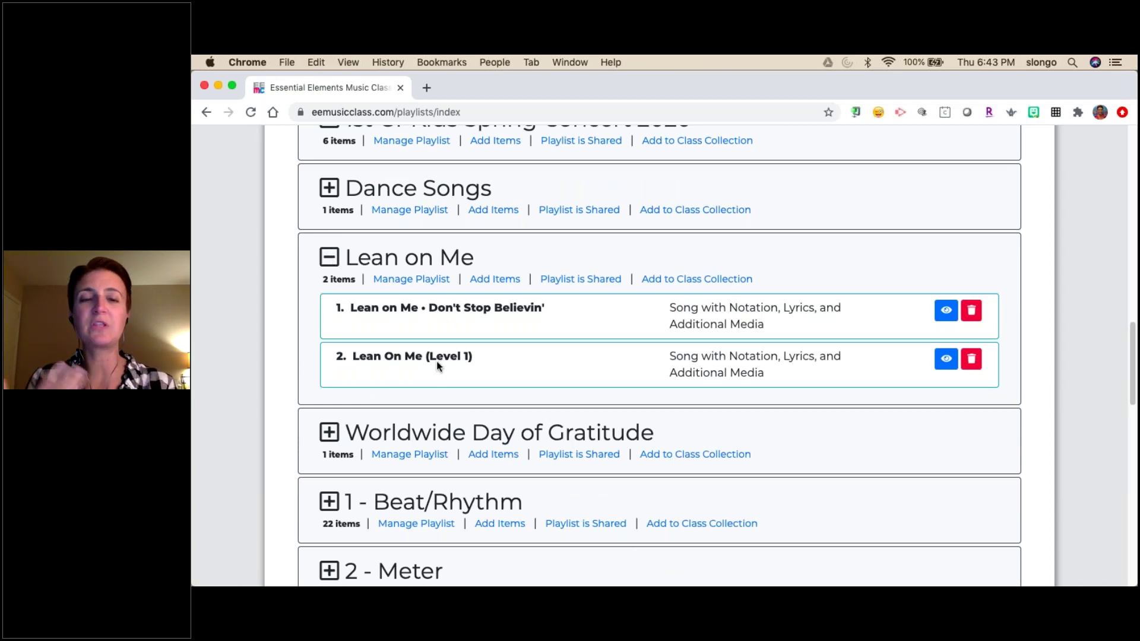
{"action": "left_click", "coordinate": [329, 257]}
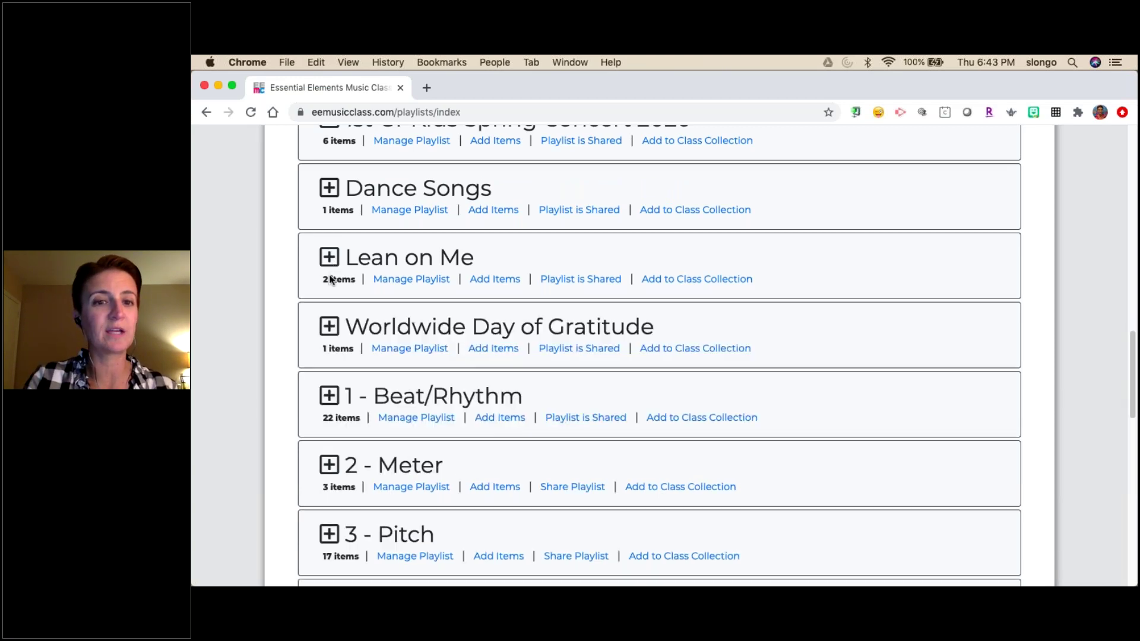
{"action": "left_click", "coordinate": [329, 326]}
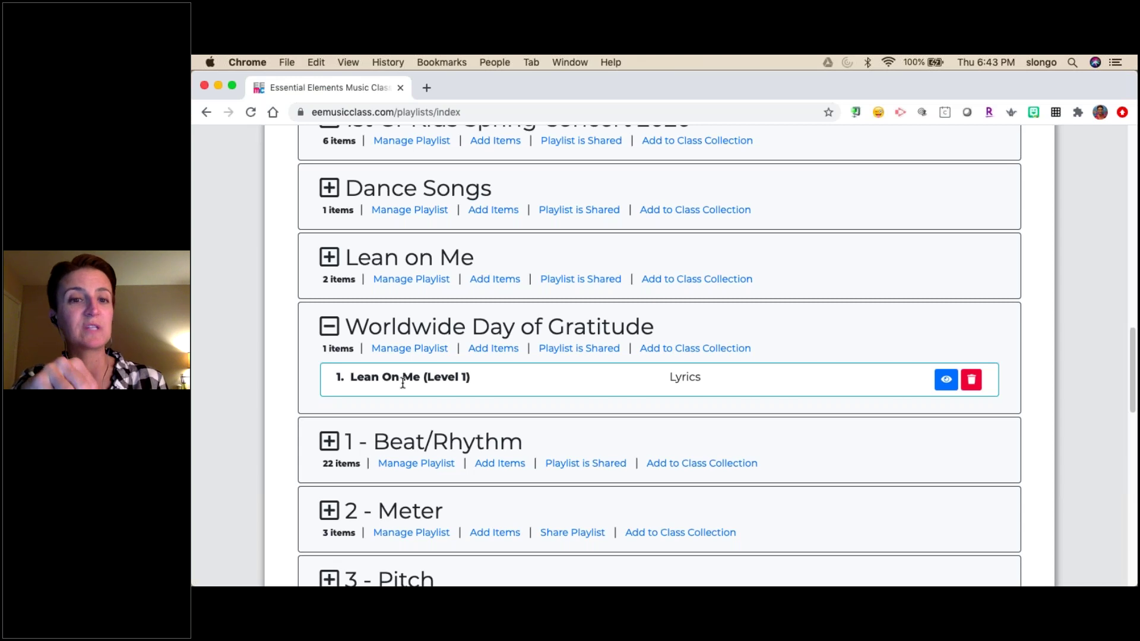
{"action": "left_click", "coordinate": [330, 326]}
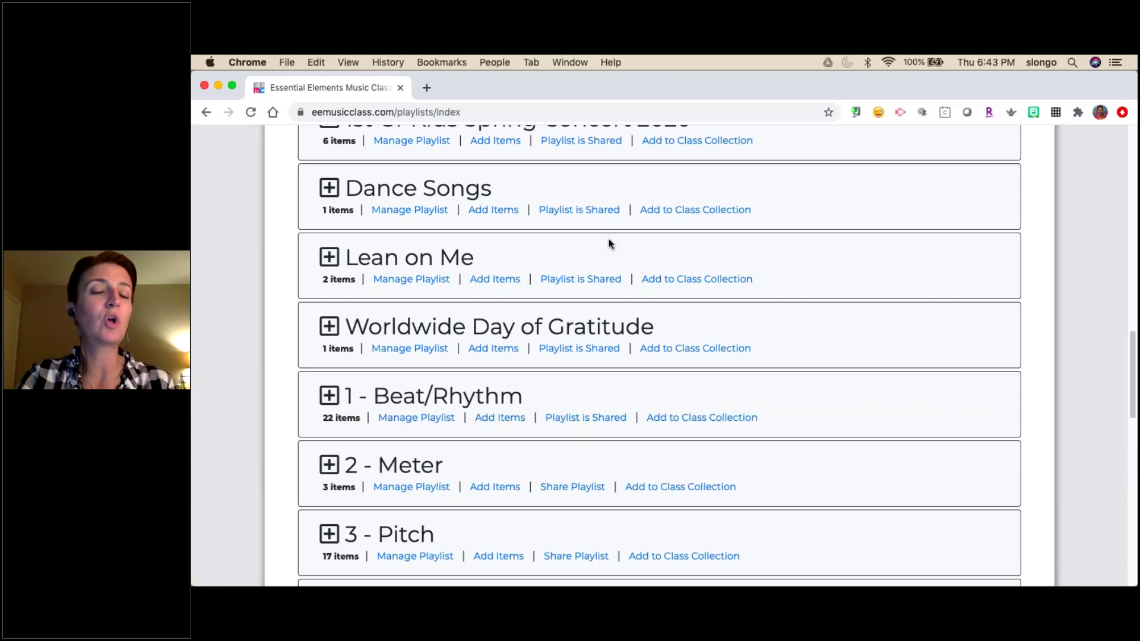
Display My Class Collections and expand the 2019-2020 Concerts class to view its playlists
{"action": "scroll", "coordinate": [608, 239], "scroll_direction": "up", "scroll_amount": 10}
{"action": "scroll", "coordinate": [608, 243], "scroll_direction": "up", "scroll_amount": 1}
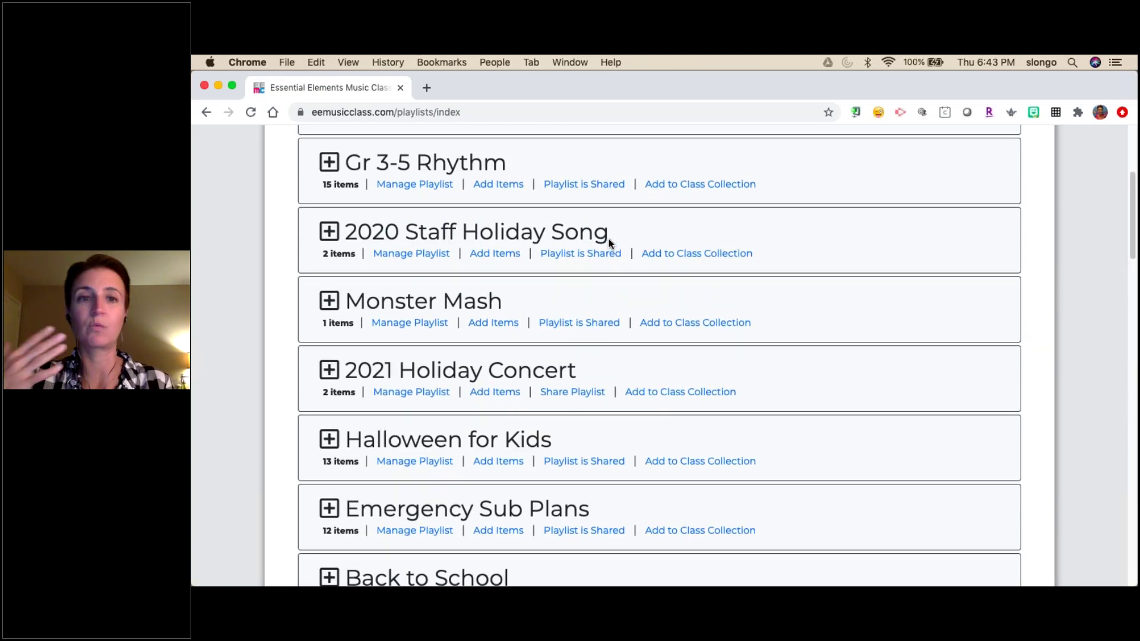
{"action": "scroll", "coordinate": [608, 239], "scroll_direction": "up", "scroll_amount": 5}
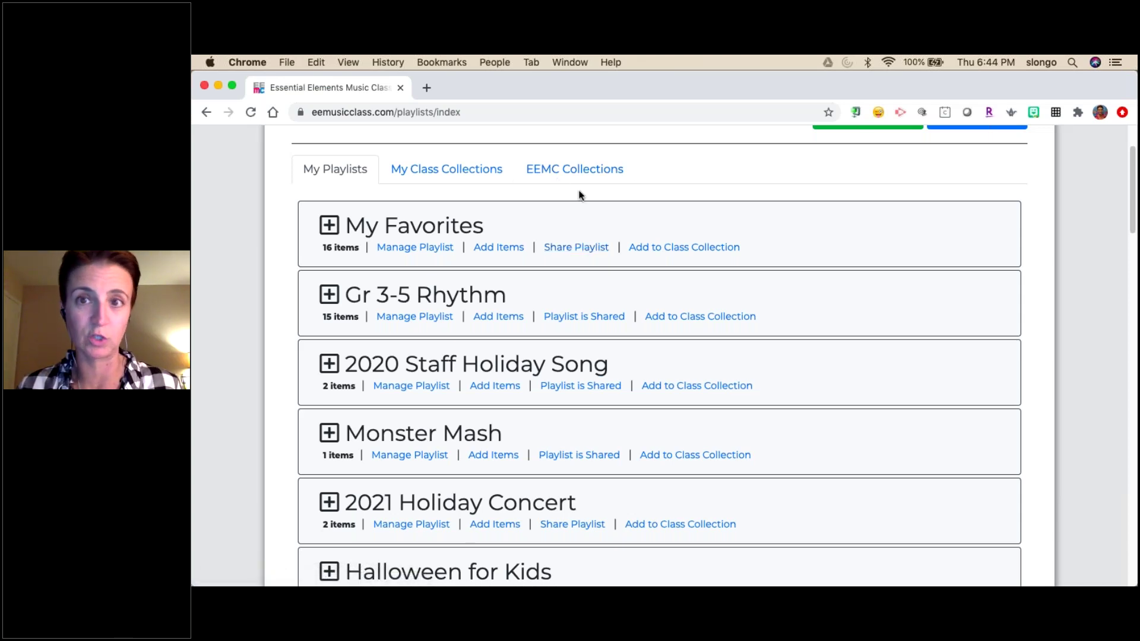
{"action": "left_click", "coordinate": [453, 171]}
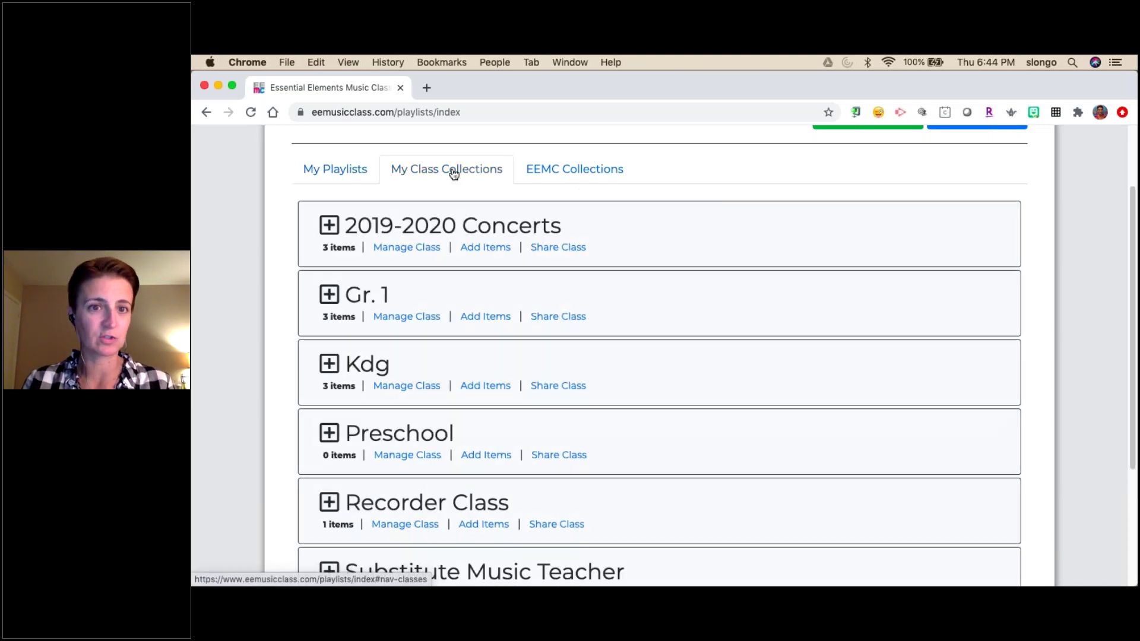
{"action": "left_click", "coordinate": [329, 226]}
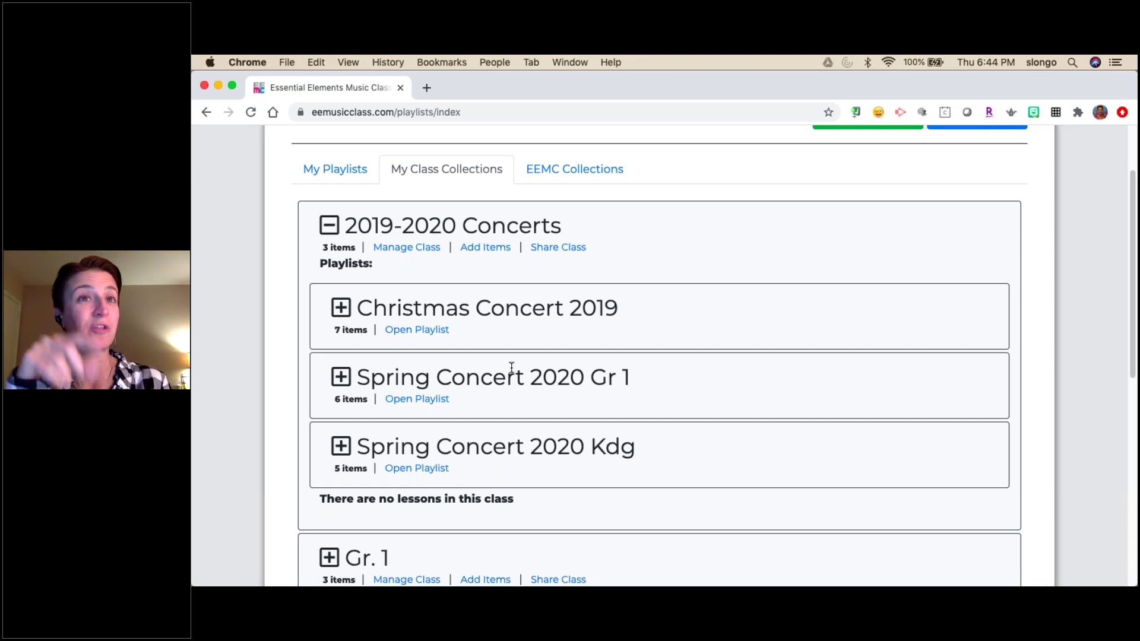
Examine the songs in the Spring Concert 2020 Gr 1 playlist and collapse it
{"action": "left_click", "coordinate": [348, 384]}
{"action": "scroll", "coordinate": [348, 386], "scroll_direction": "down", "scroll_amount": 3}
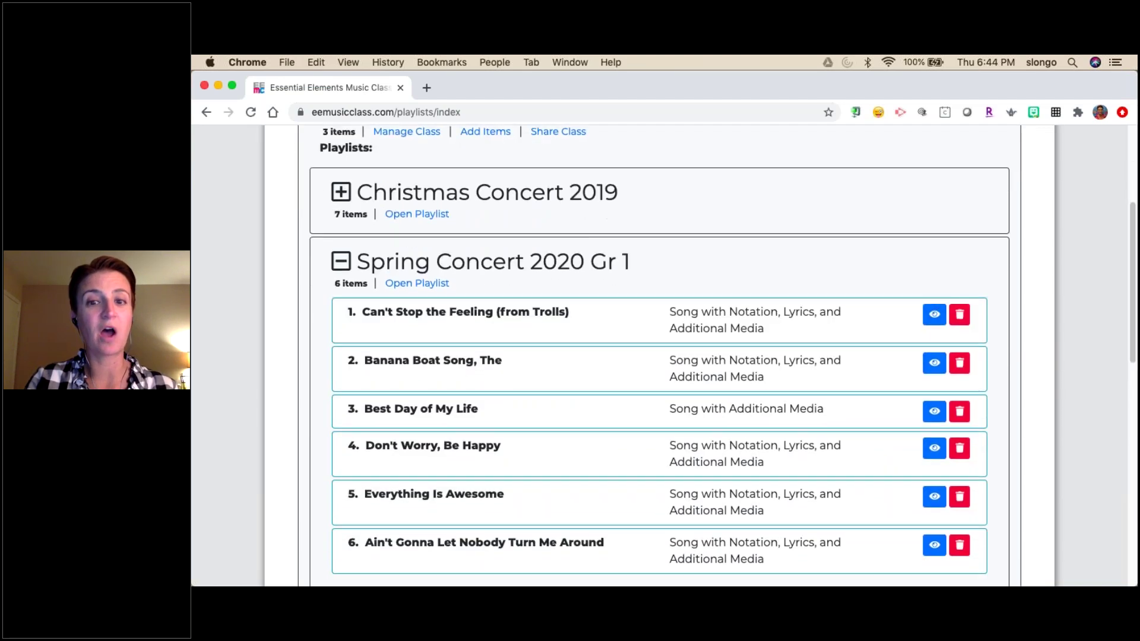
{"action": "left_click", "coordinate": [340, 277]}
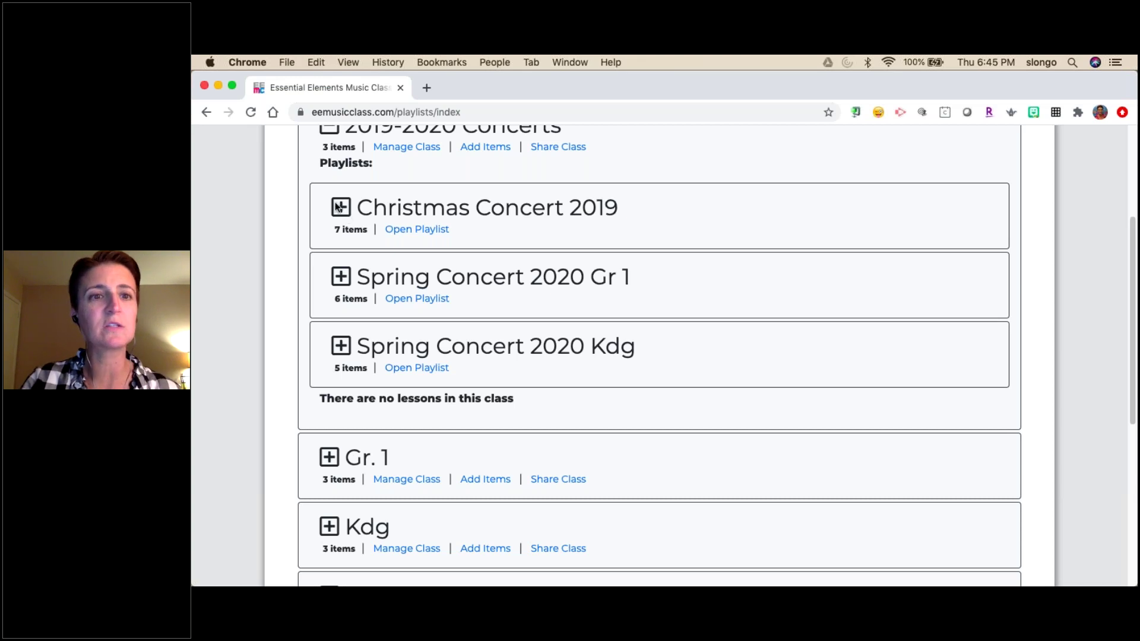
Collapse the 2019-2020 Concerts class, and examine the lessons in the Gr. 1 class before collapsing it as well
{"action": "left_click", "coordinate": [330, 128]}
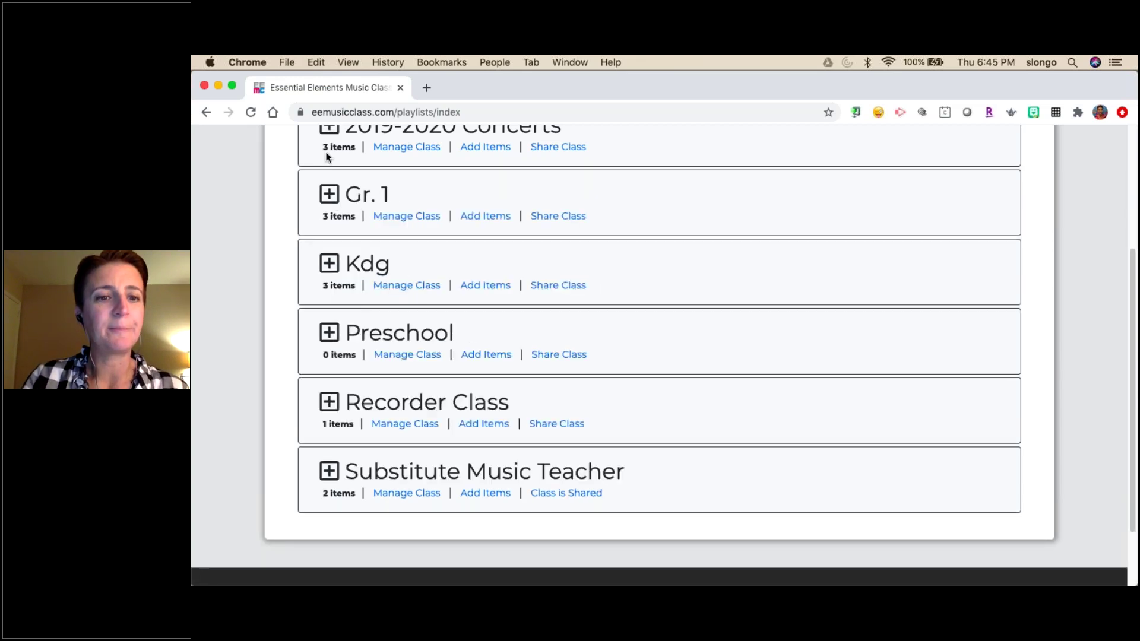
{"action": "left_click", "coordinate": [327, 196]}
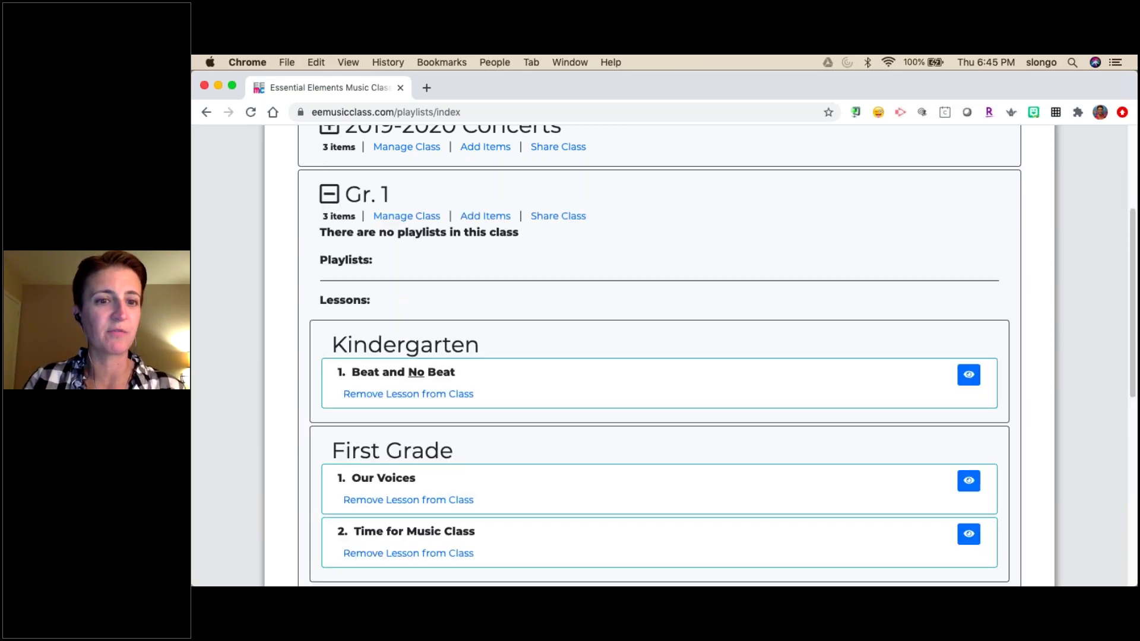
{"action": "left_click", "coordinate": [330, 195]}
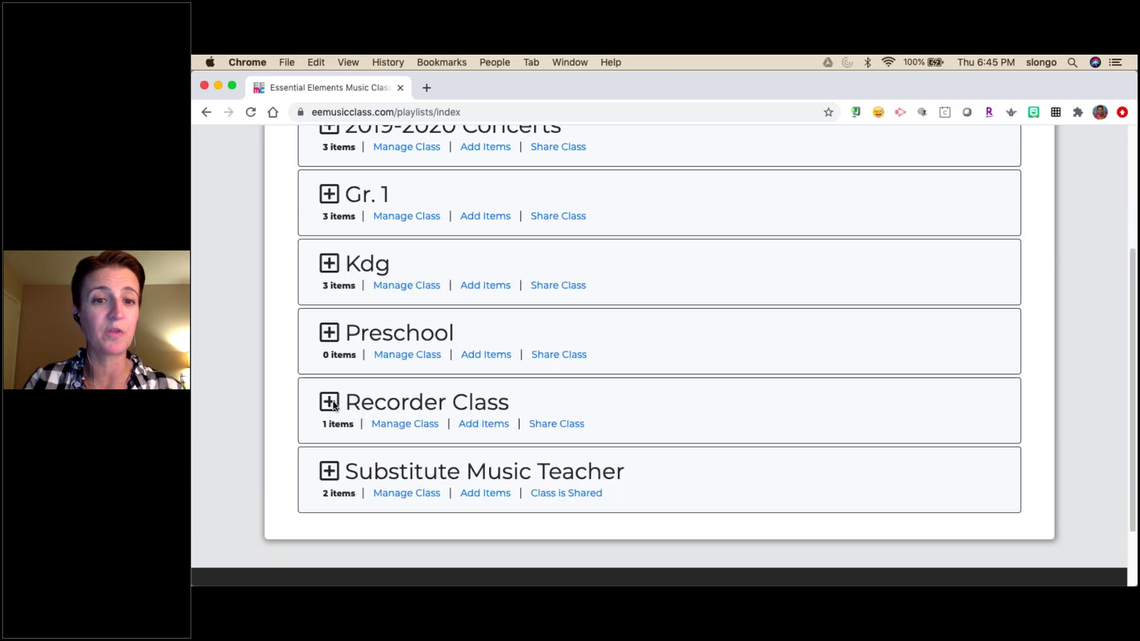
Expand the Substitute Music Teacher class and examine the items in its KDG Kids Spring Concert 2020 playlist
{"action": "left_click", "coordinate": [330, 471]}
{"action": "scroll", "coordinate": [329, 472], "scroll_direction": "down", "scroll_amount": 3}
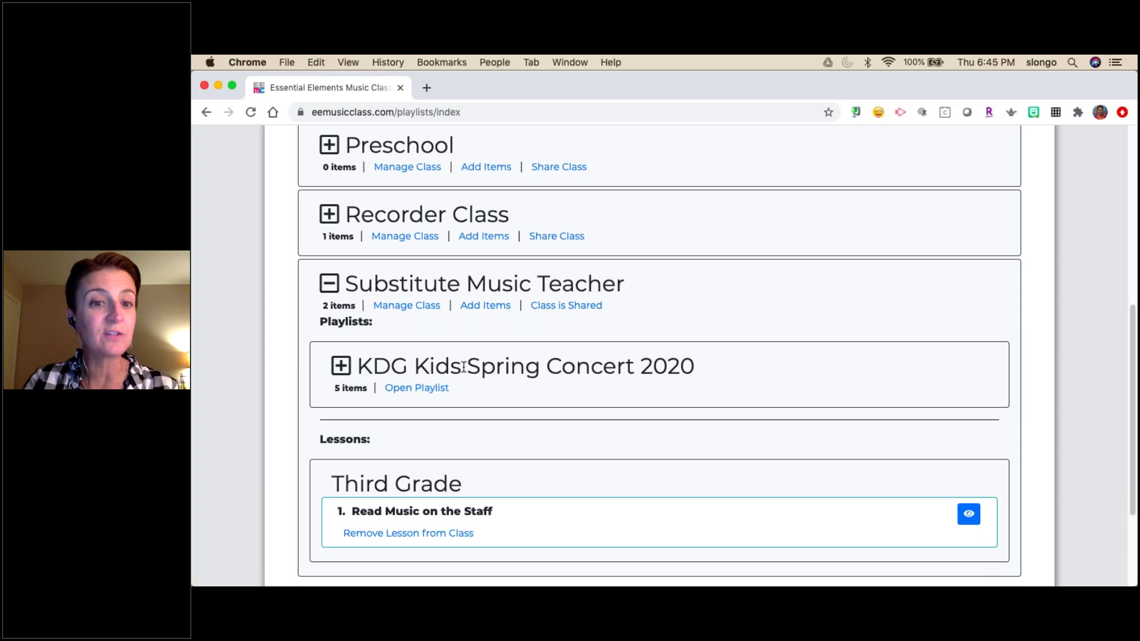
{"action": "left_click", "coordinate": [341, 366]}
{"action": "scroll", "coordinate": [340, 365], "scroll_direction": "down", "scroll_amount": 4}
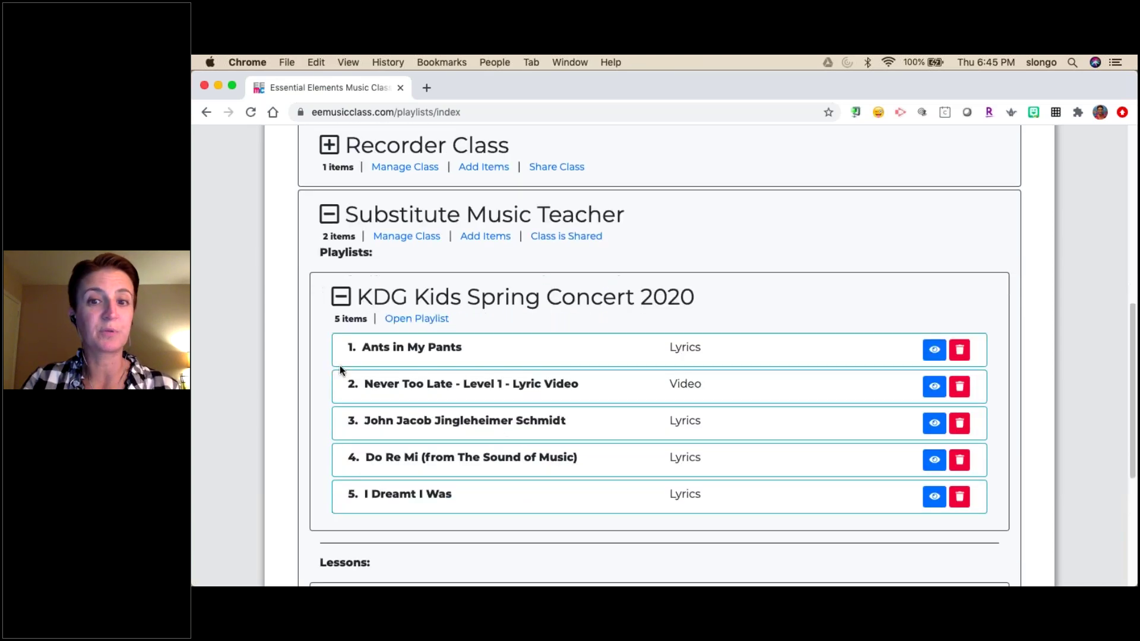
Collapse the KDG Kids Spring Concert 2020 playlist and the Substitute Music Teacher class that contains it
{"action": "scroll", "coordinate": [379, 322], "scroll_direction": "up", "scroll_amount": 2}
{"action": "left_click", "coordinate": [340, 229]}
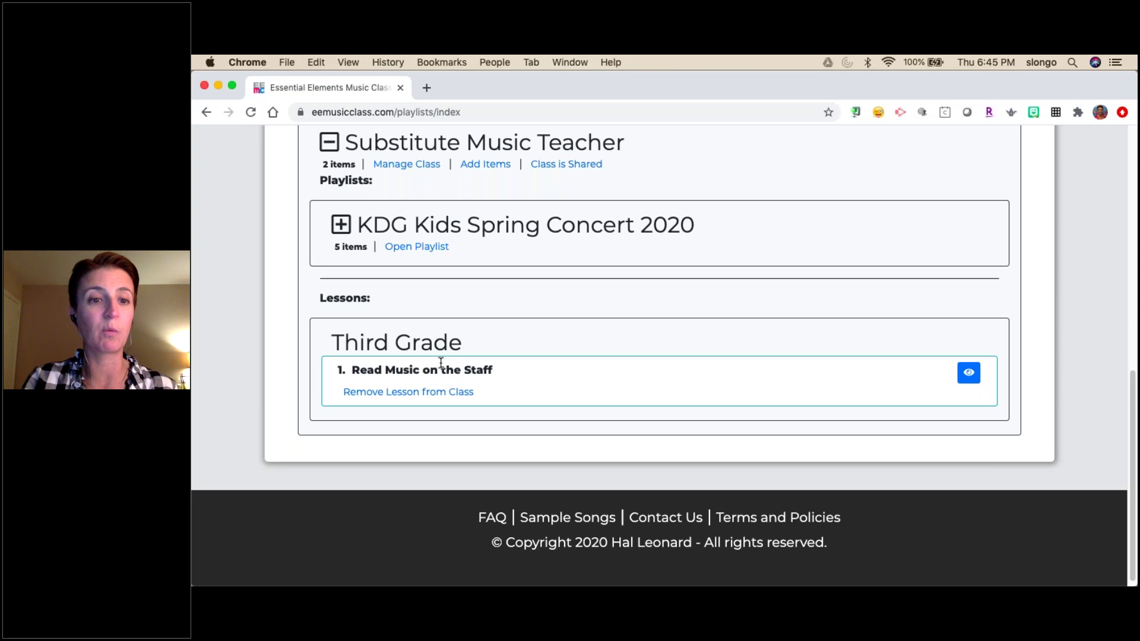
{"action": "left_click", "coordinate": [329, 144]}
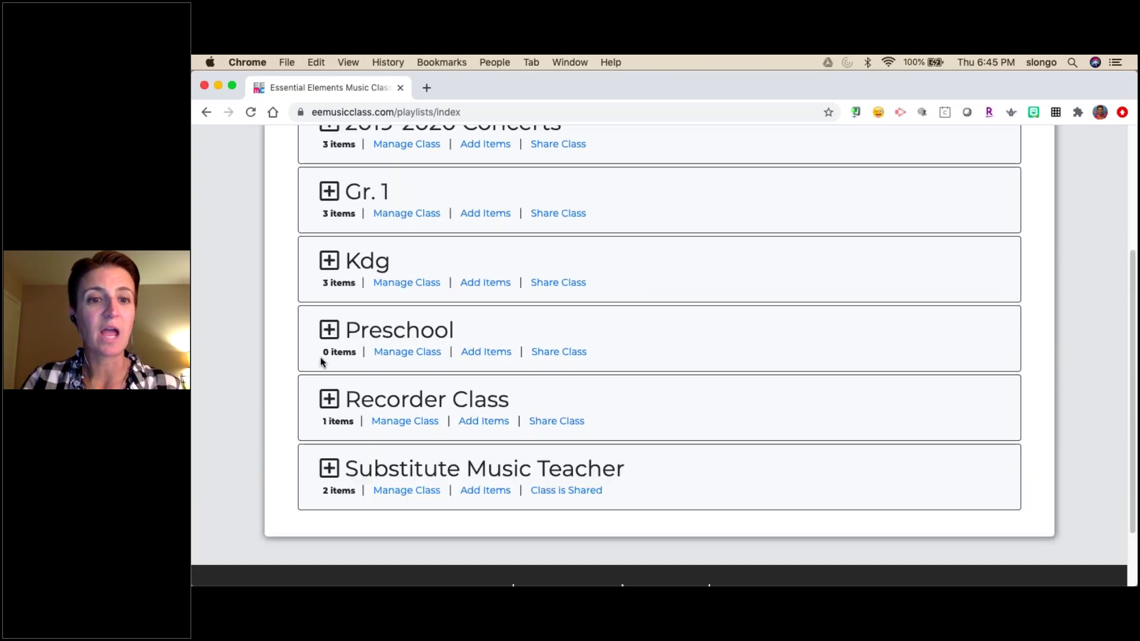
Expand the Recorder Class to view its contents, collapse it again and look over the list of class collections
{"action": "left_click", "coordinate": [330, 397]}
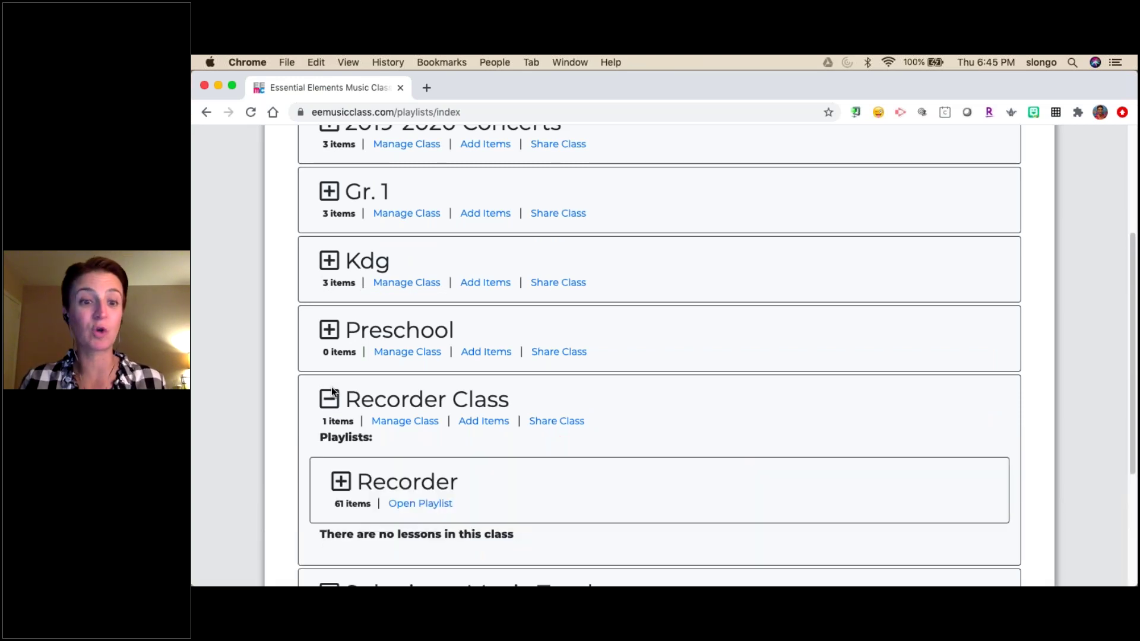
{"action": "left_click", "coordinate": [328, 403]}
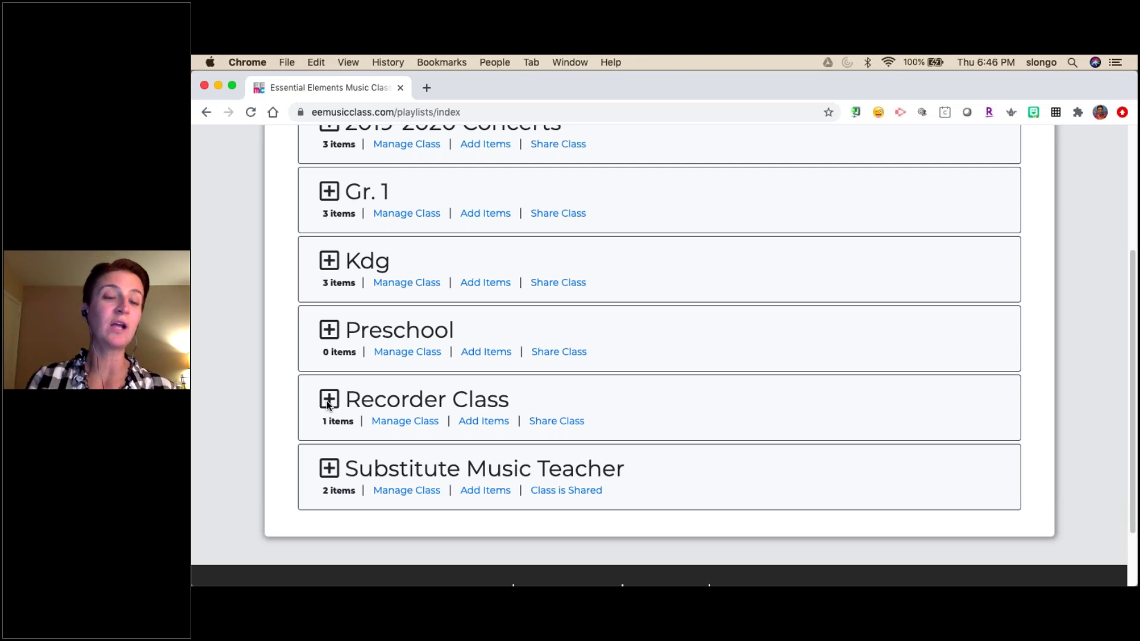
{"action": "scroll", "coordinate": [688, 237], "scroll_direction": "up", "scroll_amount": 3}
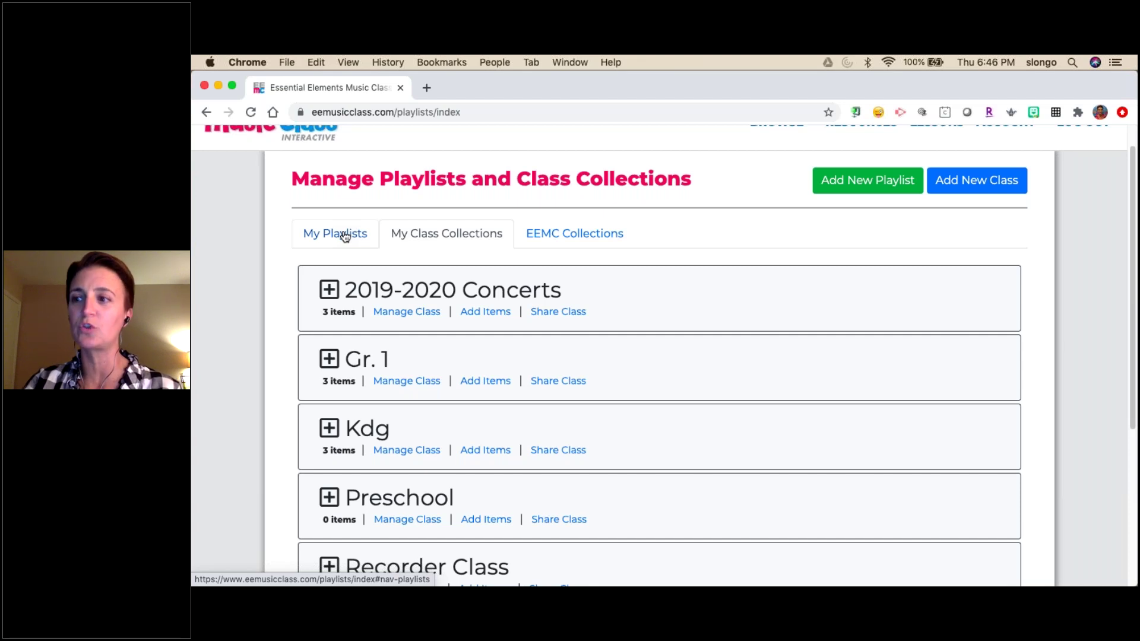
{"action": "scroll", "coordinate": [347, 234], "scroll_direction": "down", "scroll_amount": 2}
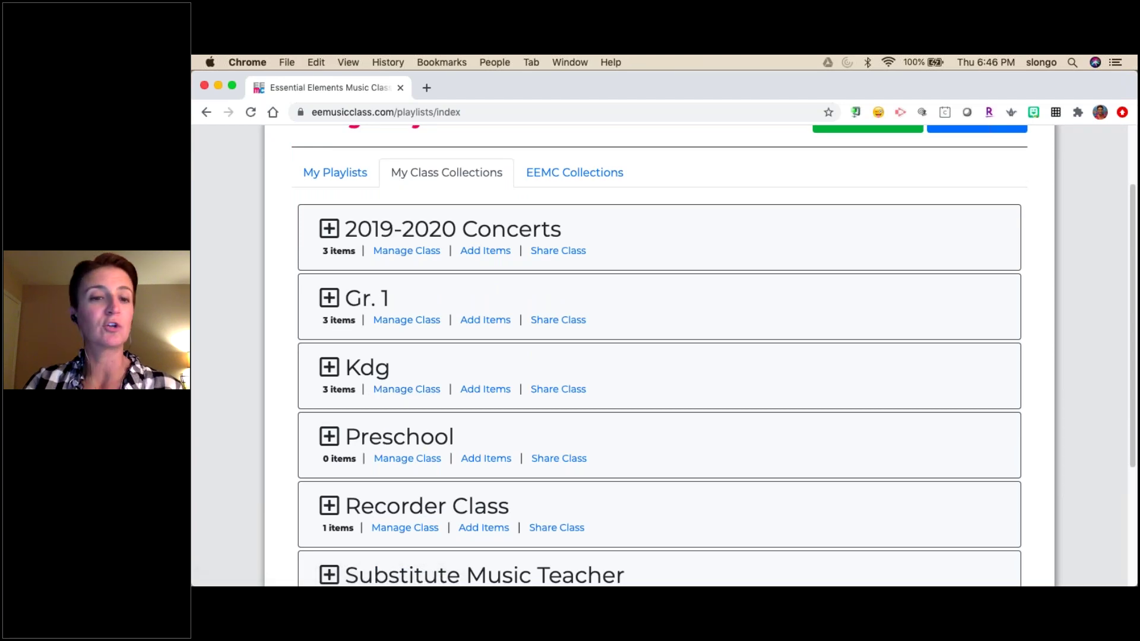
{"action": "scroll", "coordinate": [484, 372], "scroll_direction": "down", "scroll_amount": 5}
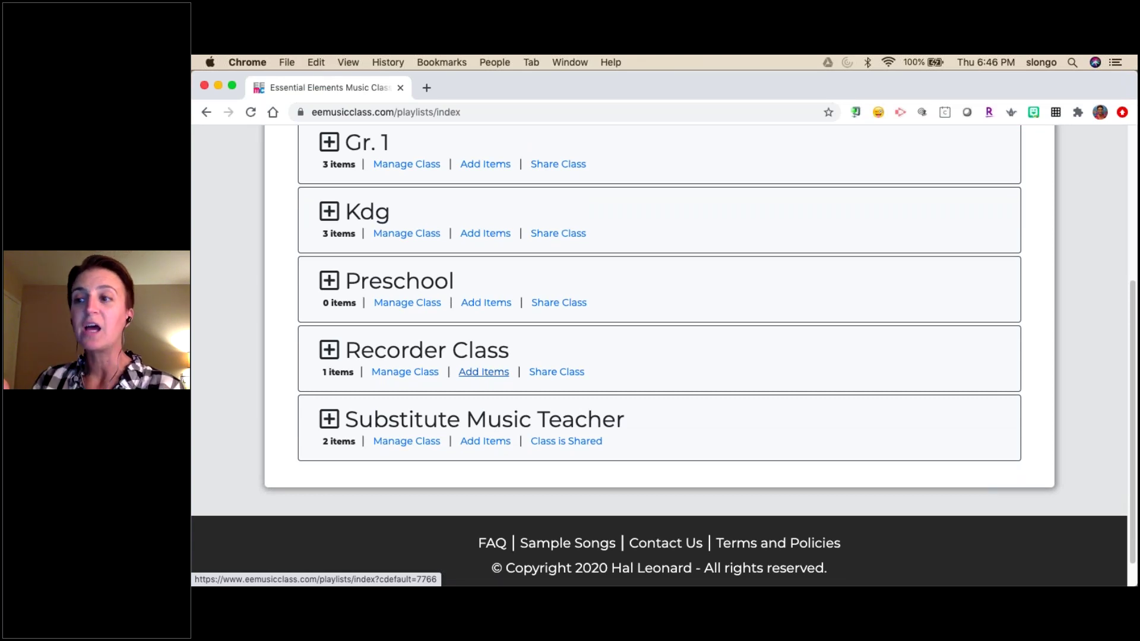
{"action": "scroll", "coordinate": [484, 372], "scroll_direction": "up", "scroll_amount": 8}
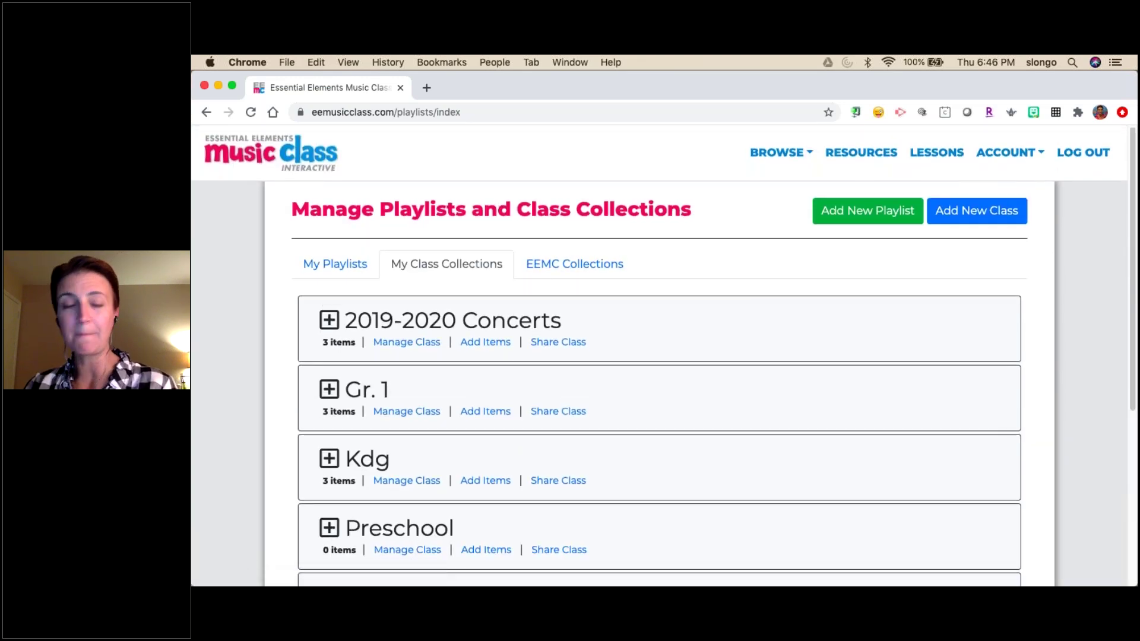
Display My Playlists and expand the 1 - Beat/Rhythm playlist
{"action": "left_click", "coordinate": [350, 264]}
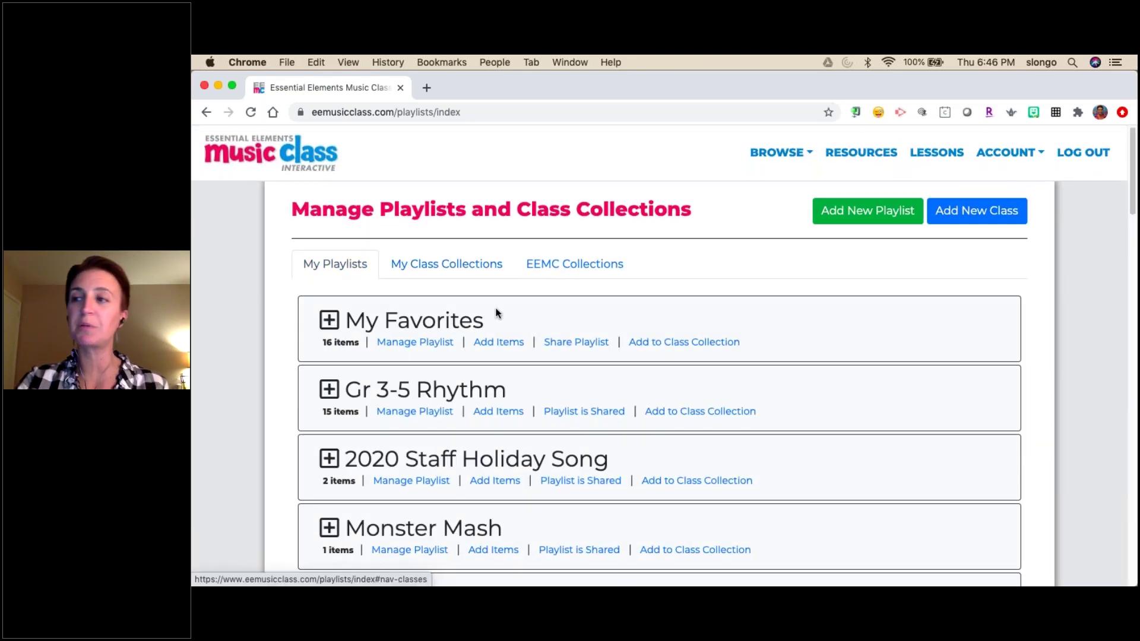
{"action": "scroll", "coordinate": [498, 314], "scroll_direction": "down", "scroll_amount": 7}
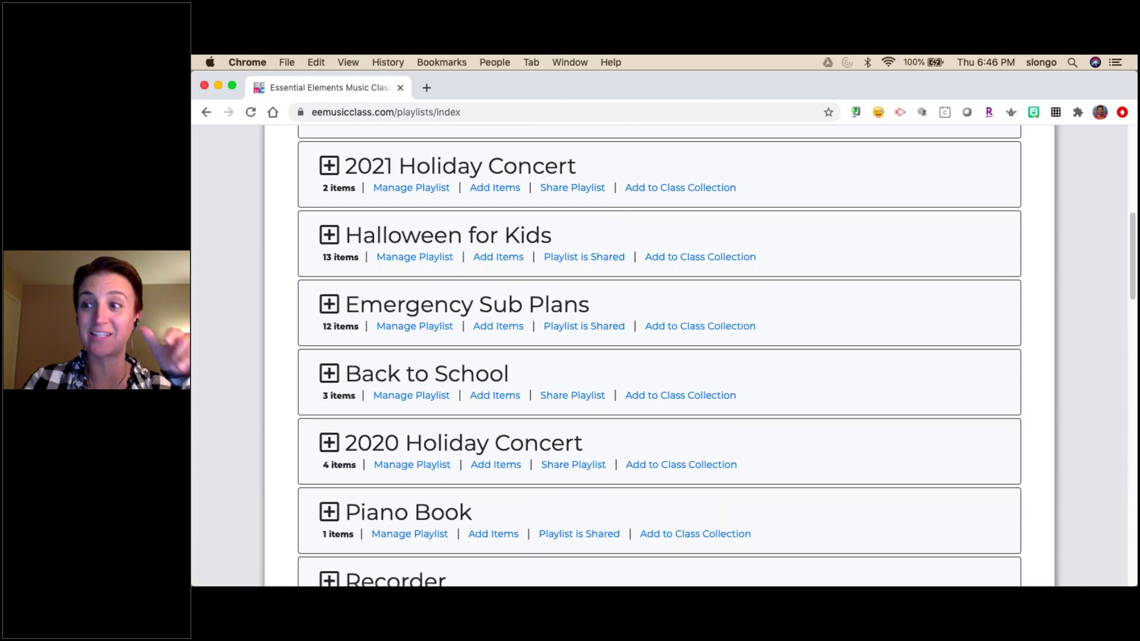
{"action": "scroll", "coordinate": [498, 309], "scroll_direction": "down", "scroll_amount": 1}
{"action": "scroll", "coordinate": [498, 308], "scroll_direction": "down", "scroll_amount": 3}
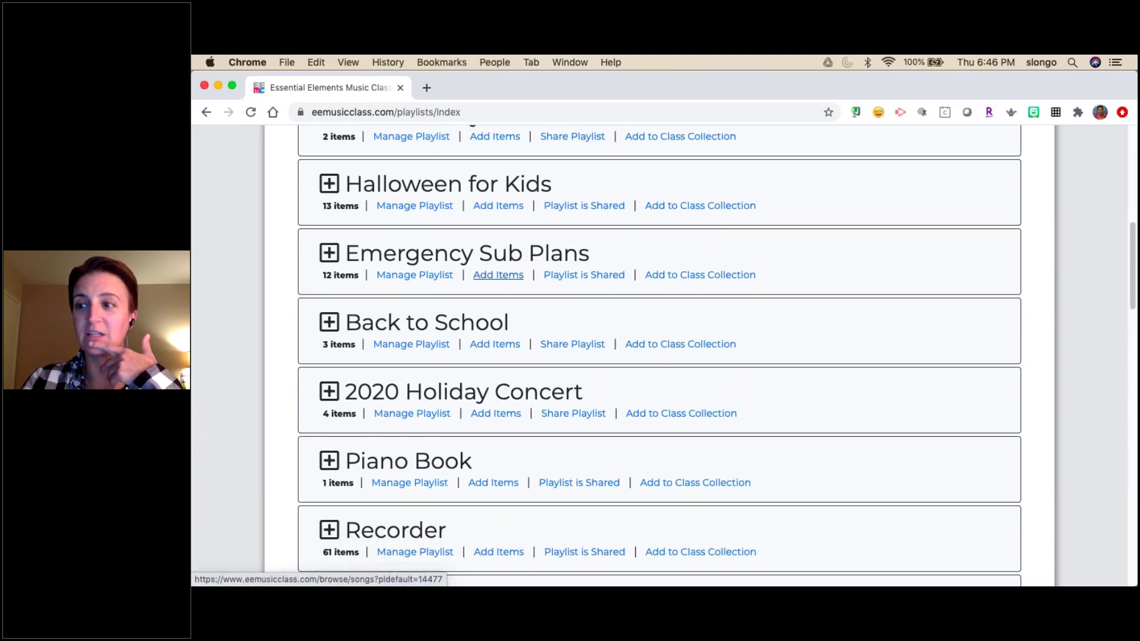
{"action": "scroll", "coordinate": [496, 304], "scroll_direction": "down", "scroll_amount": 3}
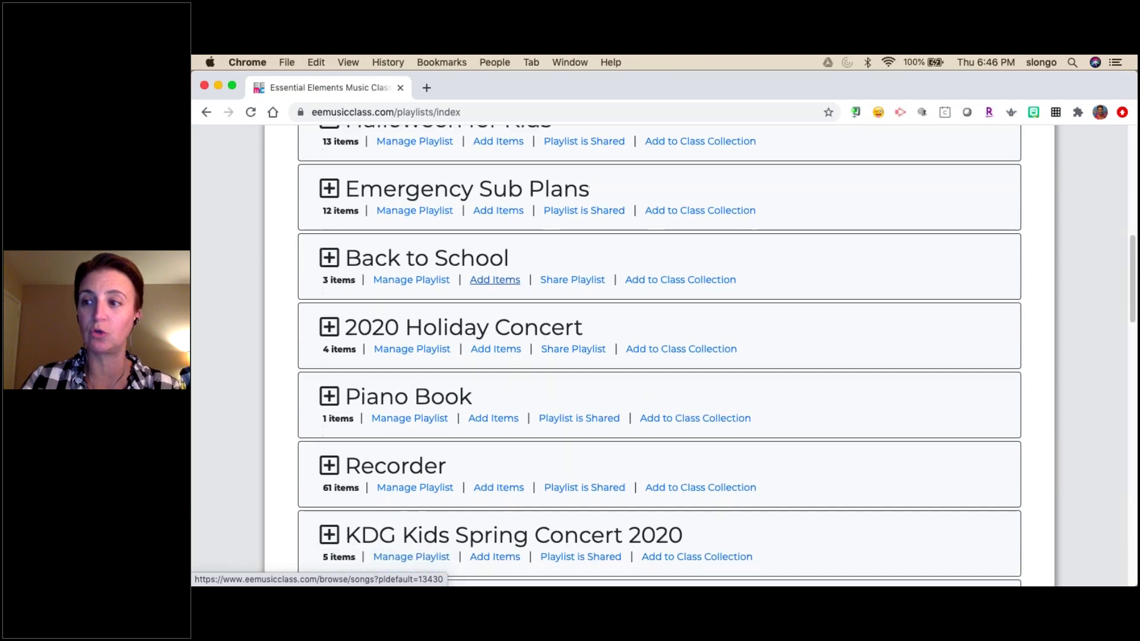
{"action": "scroll", "coordinate": [496, 305], "scroll_direction": "down", "scroll_amount": 20}
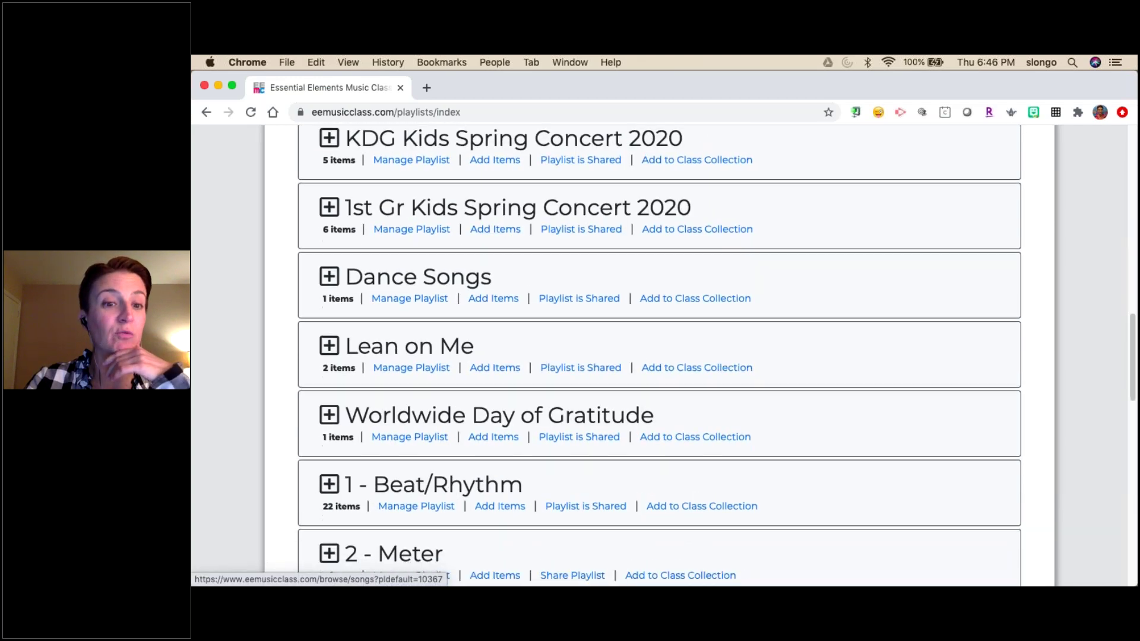
{"action": "left_click", "coordinate": [328, 246]}
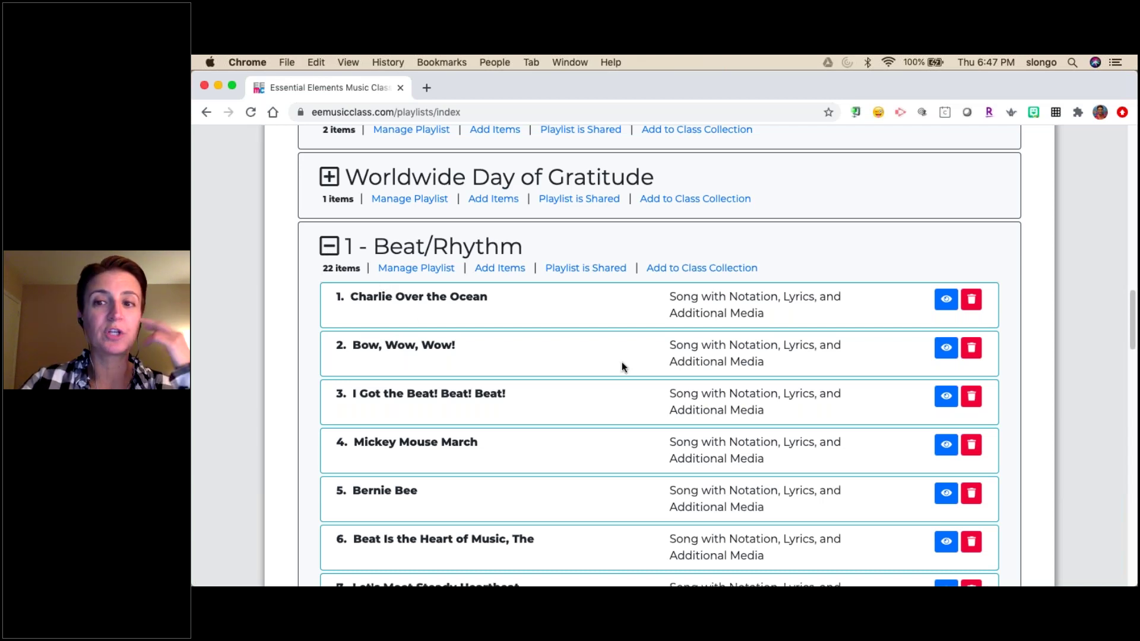
Show the resources for Steady Eddie, view its Student Note Reader PDF, and close the PDF and the song's resources
{"action": "scroll", "coordinate": [622, 361], "scroll_direction": "down", "scroll_amount": 3}
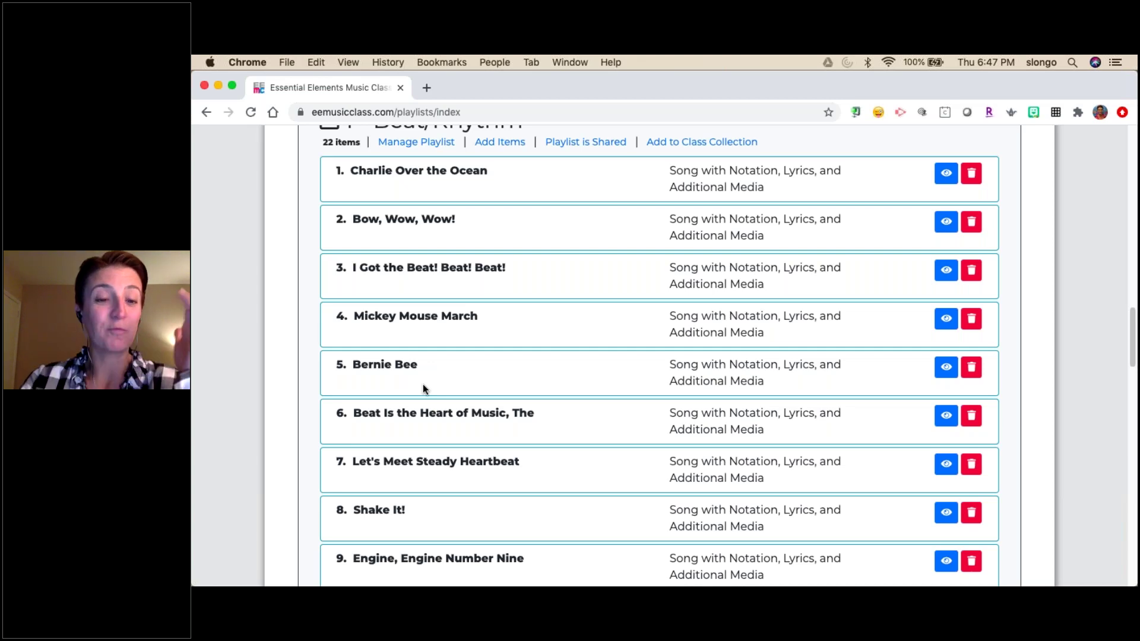
{"action": "scroll", "coordinate": [422, 389], "scroll_direction": "down", "scroll_amount": 5}
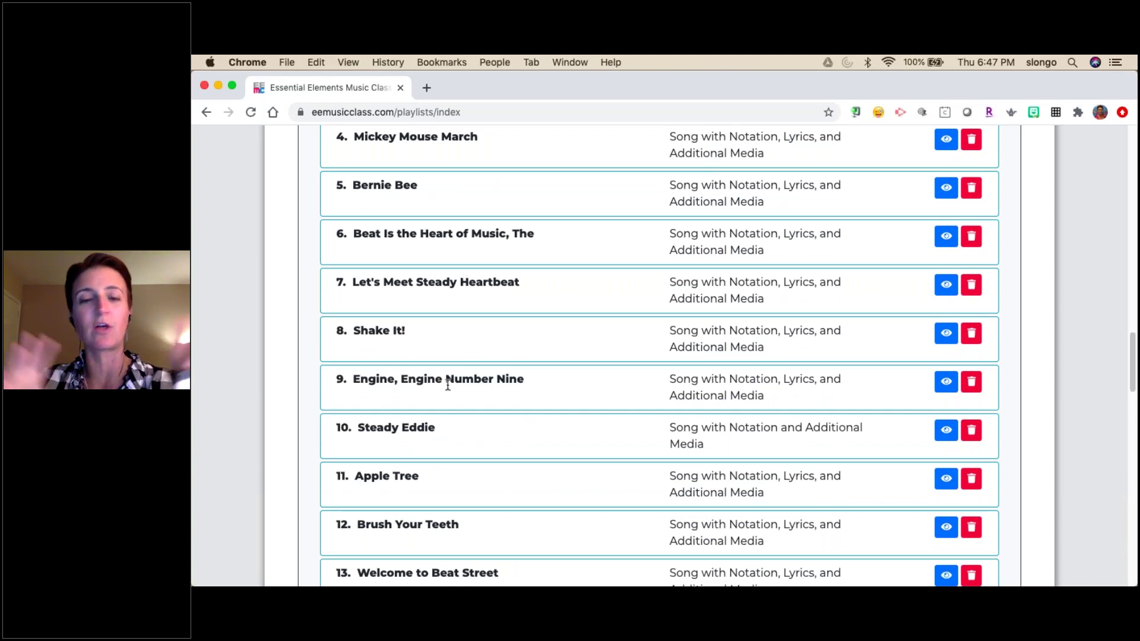
{"action": "scroll", "coordinate": [448, 385], "scroll_direction": "down", "scroll_amount": 4}
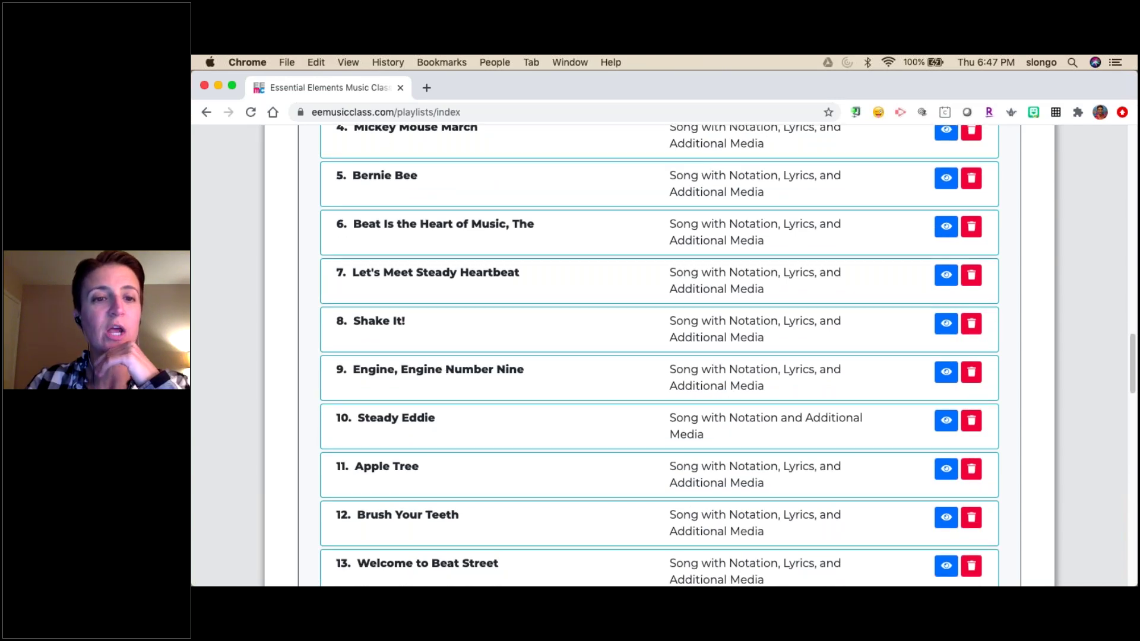
{"action": "left_click", "coordinate": [948, 282]}
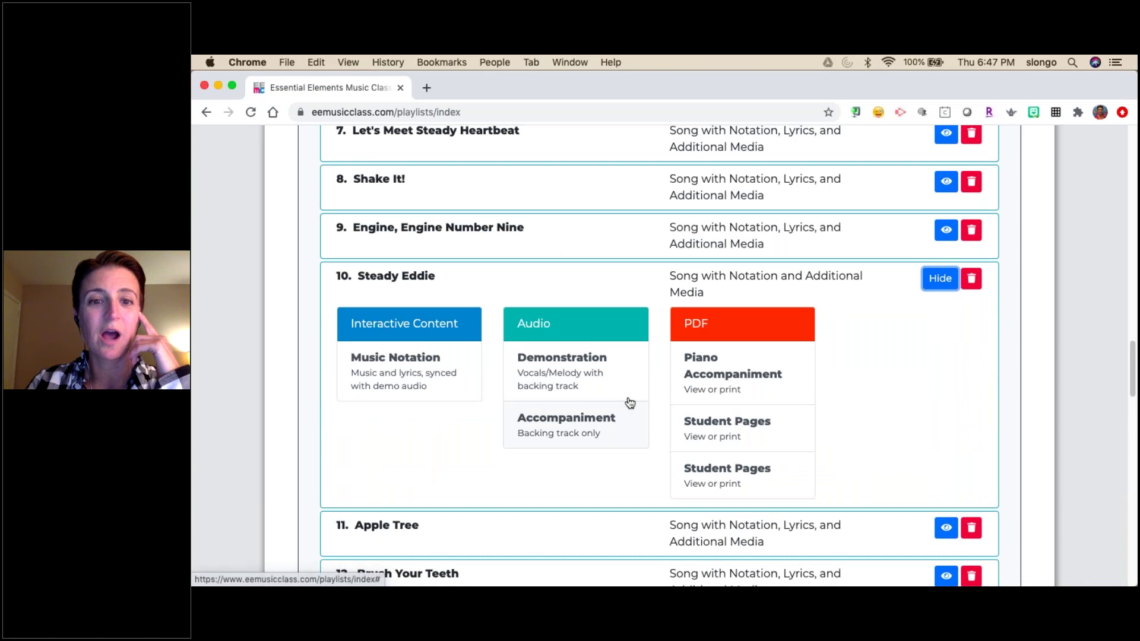
{"action": "left_click", "coordinate": [748, 467]}
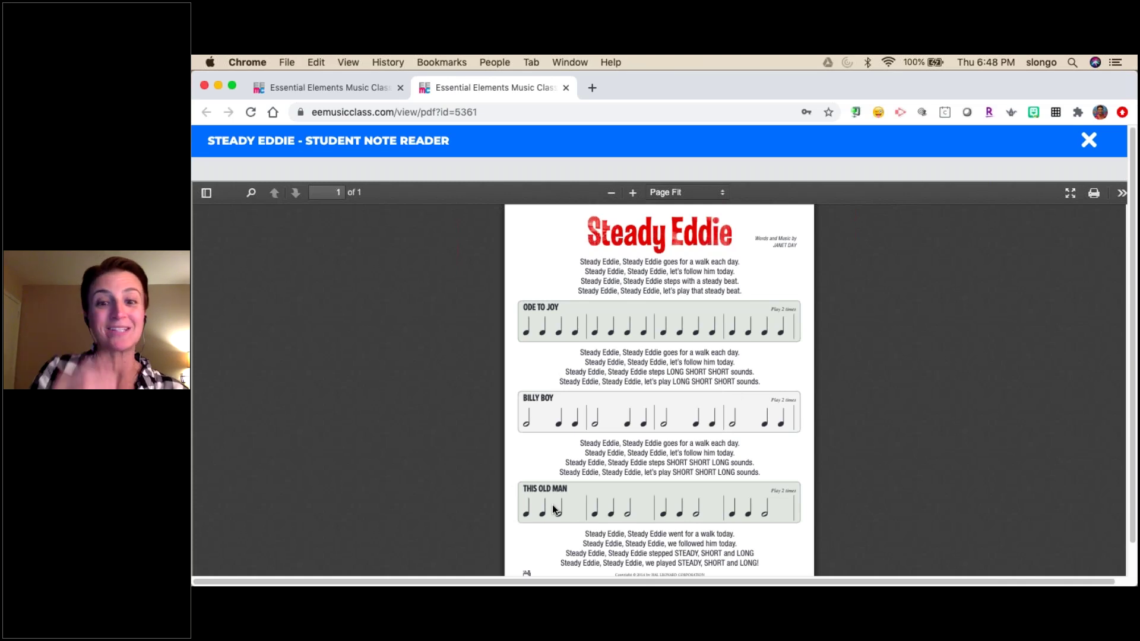
{"action": "scroll", "coordinate": [555, 509], "scroll_direction": "down", "scroll_amount": 1}
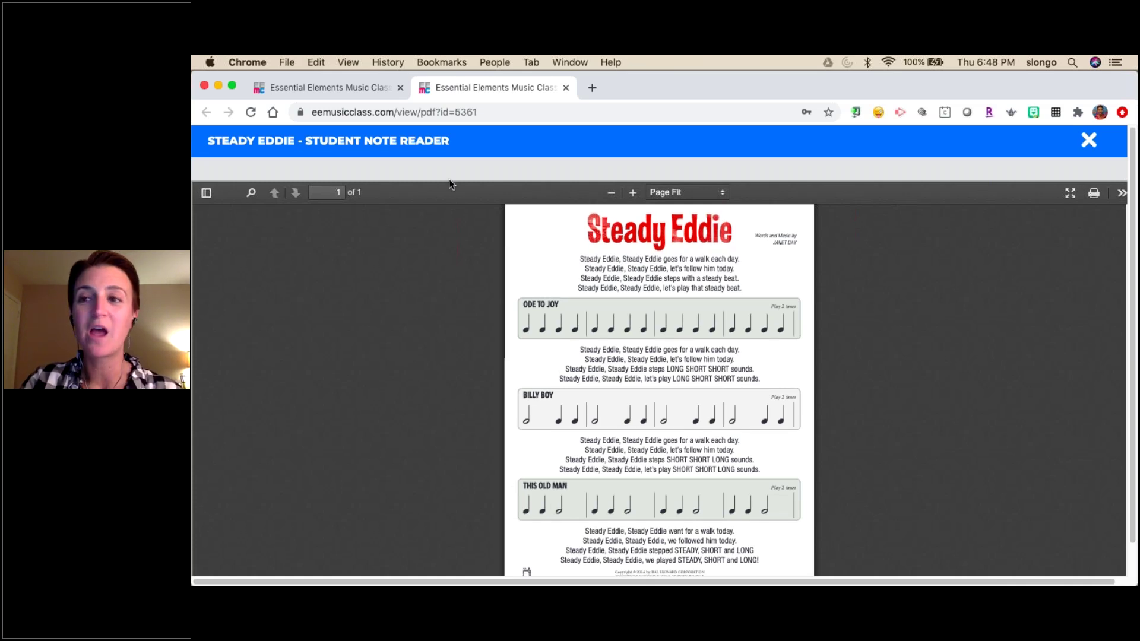
{"action": "left_click", "coordinate": [1089, 141]}
{"action": "left_click", "coordinate": [944, 278]}
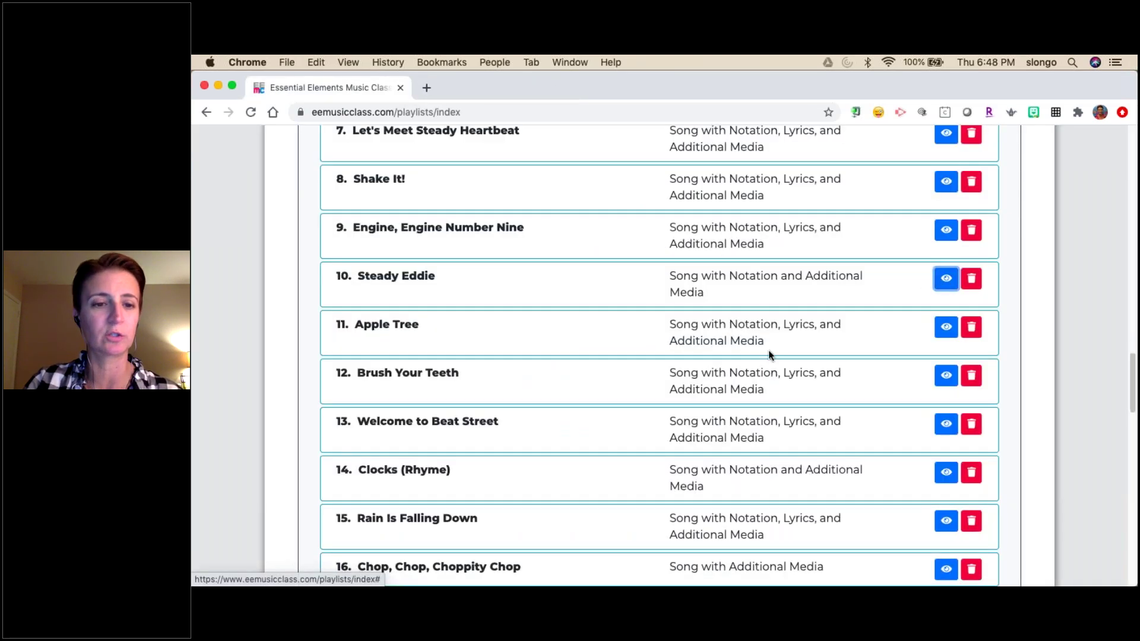
View the Rhythm: Mixing the Sounds Together activity page and its answer key from the Beat/Rhythm playlist, and close the PDF
{"action": "scroll", "coordinate": [768, 350], "scroll_direction": "down", "scroll_amount": 2}
{"action": "scroll", "coordinate": [769, 351], "scroll_direction": "down", "scroll_amount": 1}
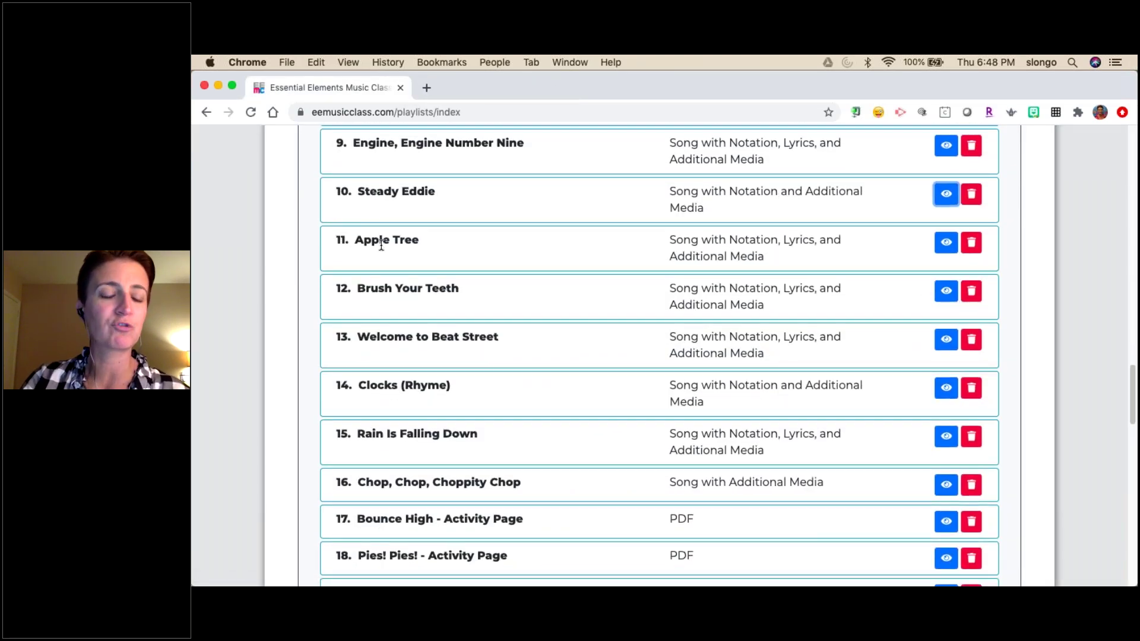
{"action": "scroll", "coordinate": [382, 245], "scroll_direction": "down", "scroll_amount": 4}
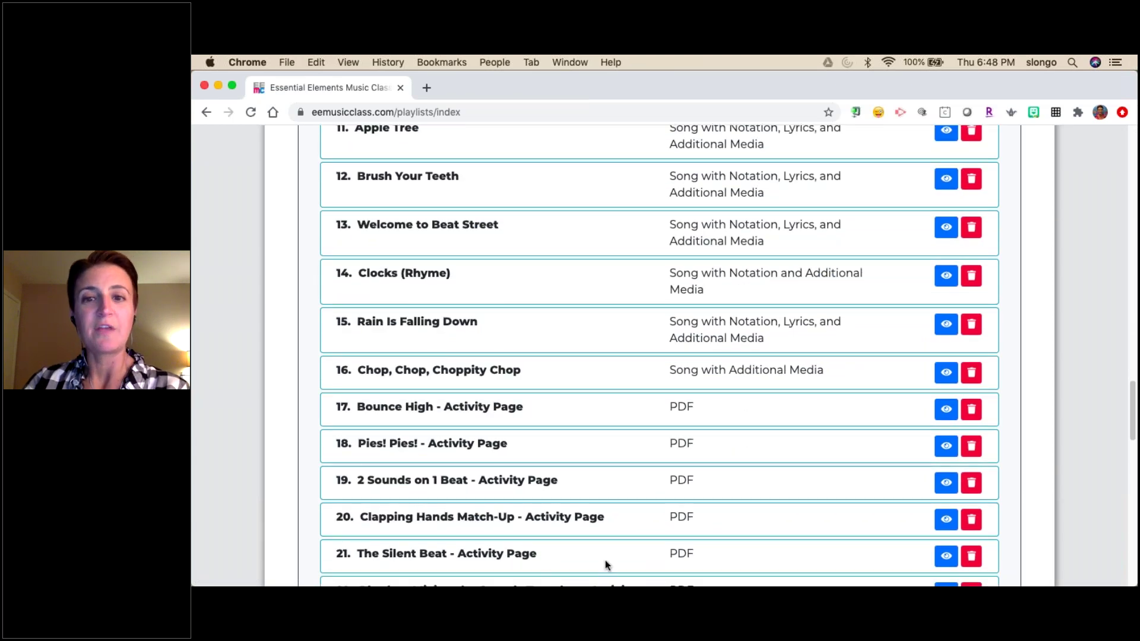
{"action": "scroll", "coordinate": [605, 561], "scroll_direction": "down", "scroll_amount": 5}
{"action": "scroll", "coordinate": [613, 398], "scroll_direction": "up", "scroll_amount": 3}
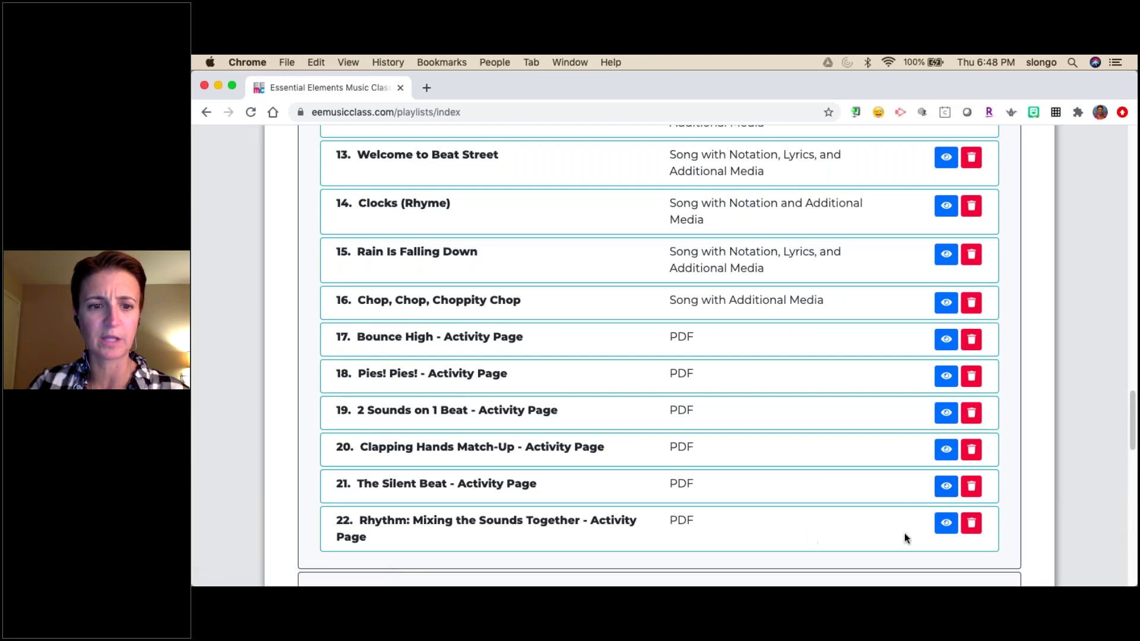
{"action": "left_click", "coordinate": [946, 522]}
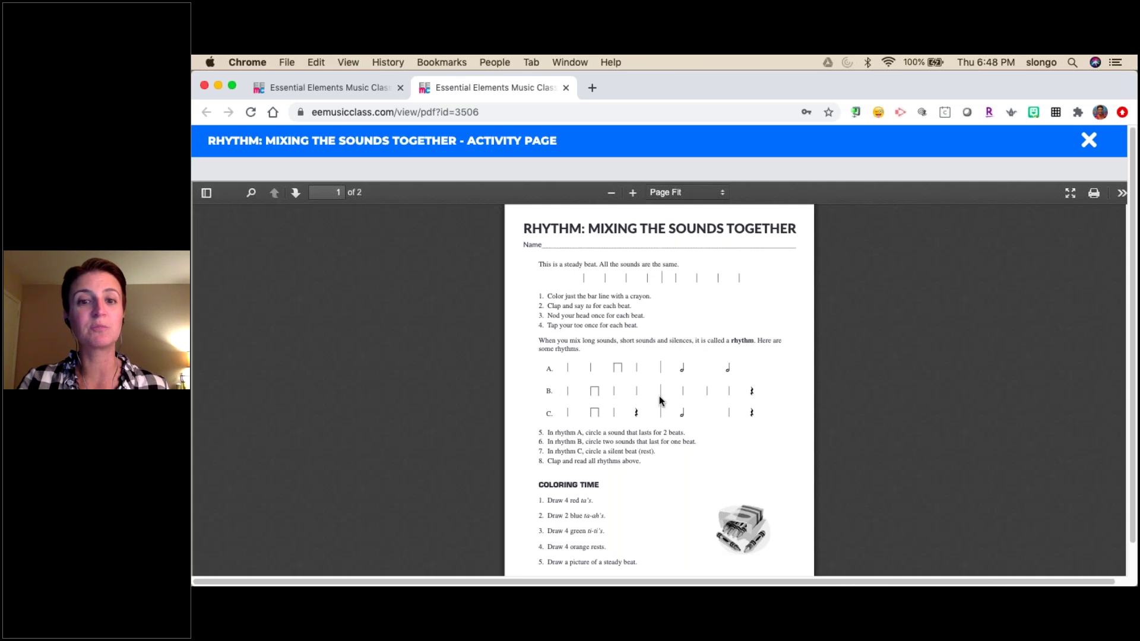
{"action": "scroll", "coordinate": [661, 401], "scroll_direction": "down", "scroll_amount": 5}
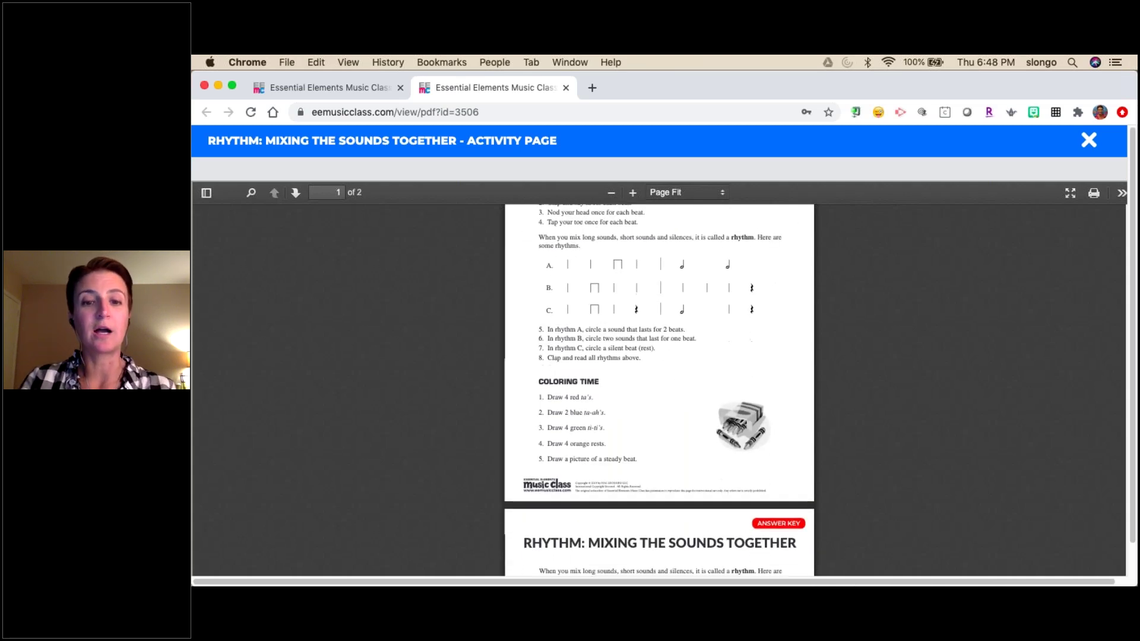
{"action": "scroll", "coordinate": [666, 446], "scroll_direction": "down", "scroll_amount": 3}
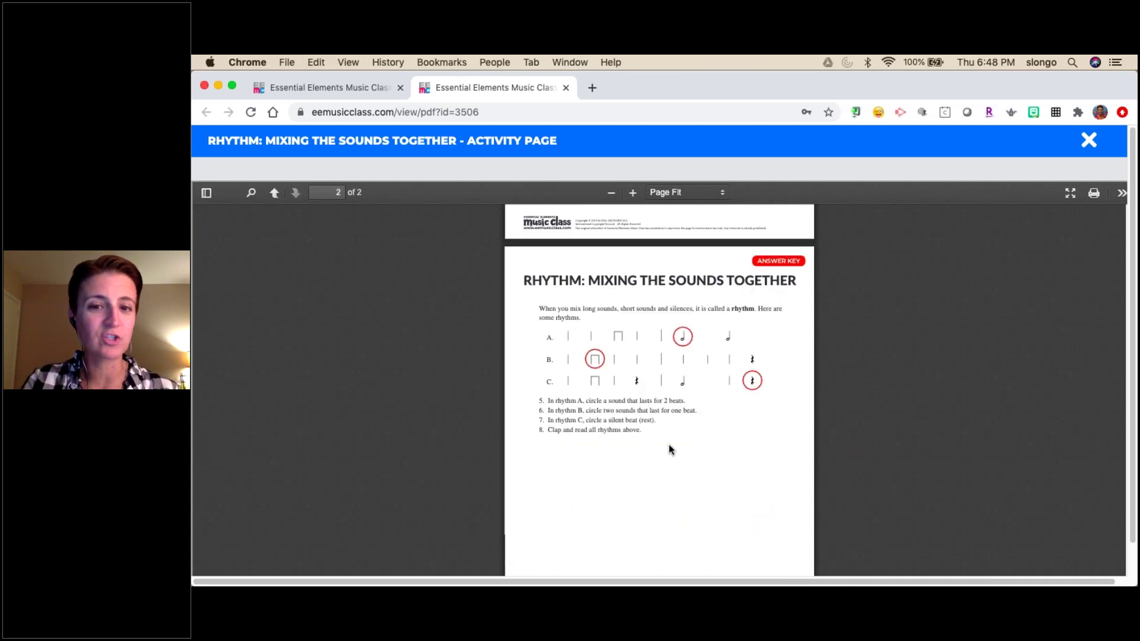
{"action": "scroll", "coordinate": [669, 444], "scroll_direction": "up", "scroll_amount": 8}
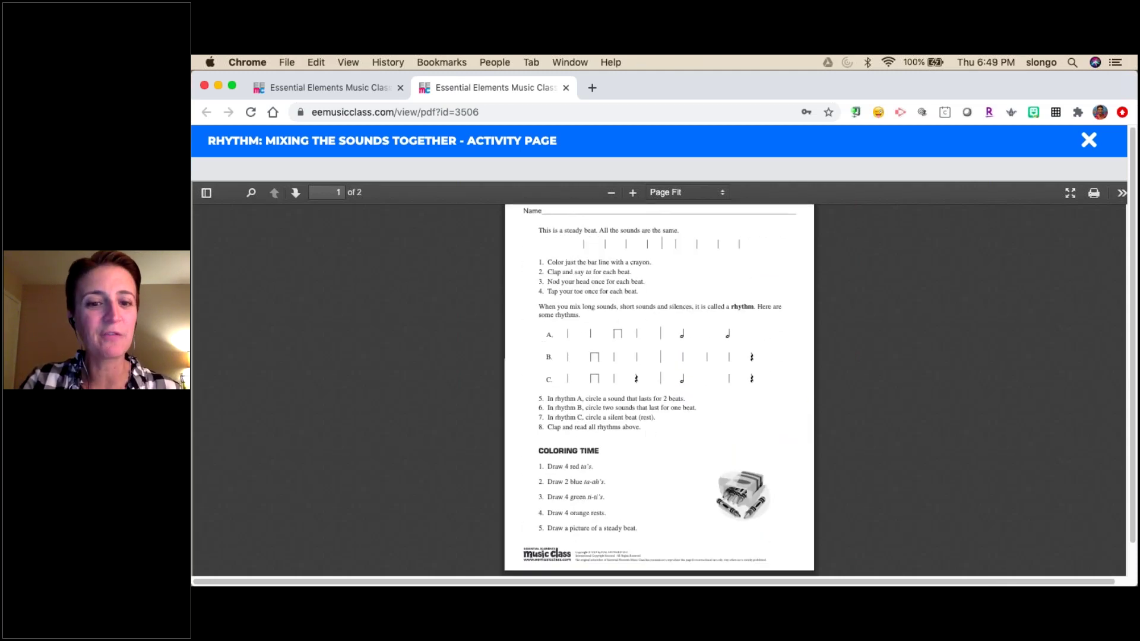
{"action": "scroll", "coordinate": [659, 392], "scroll_direction": "up", "scroll_amount": 2}
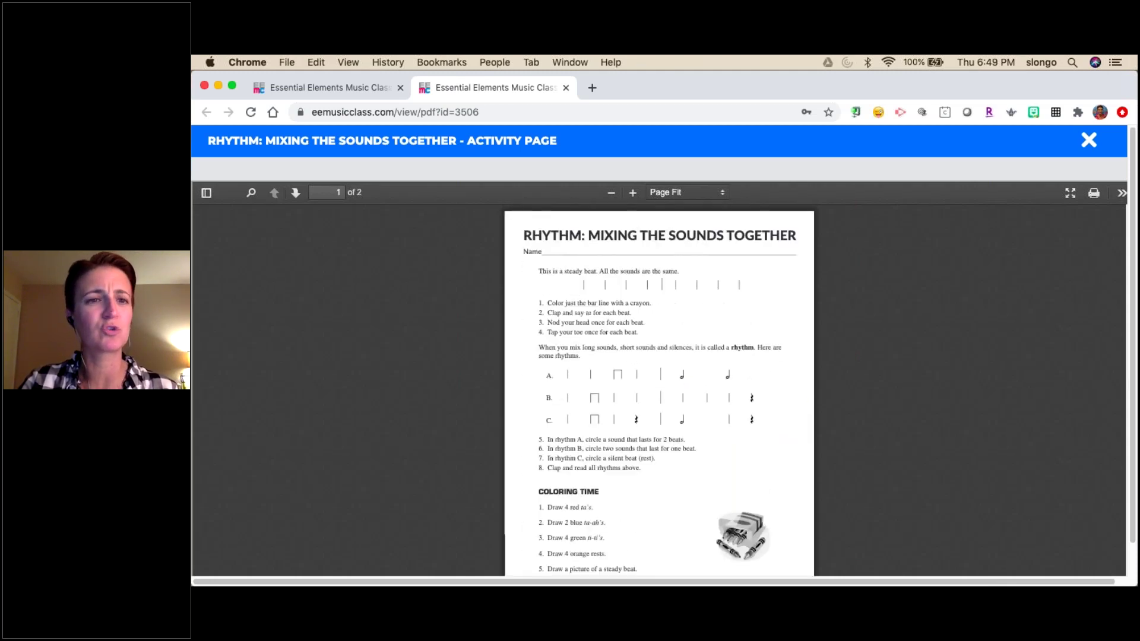
{"action": "left_click", "coordinate": [565, 88]}
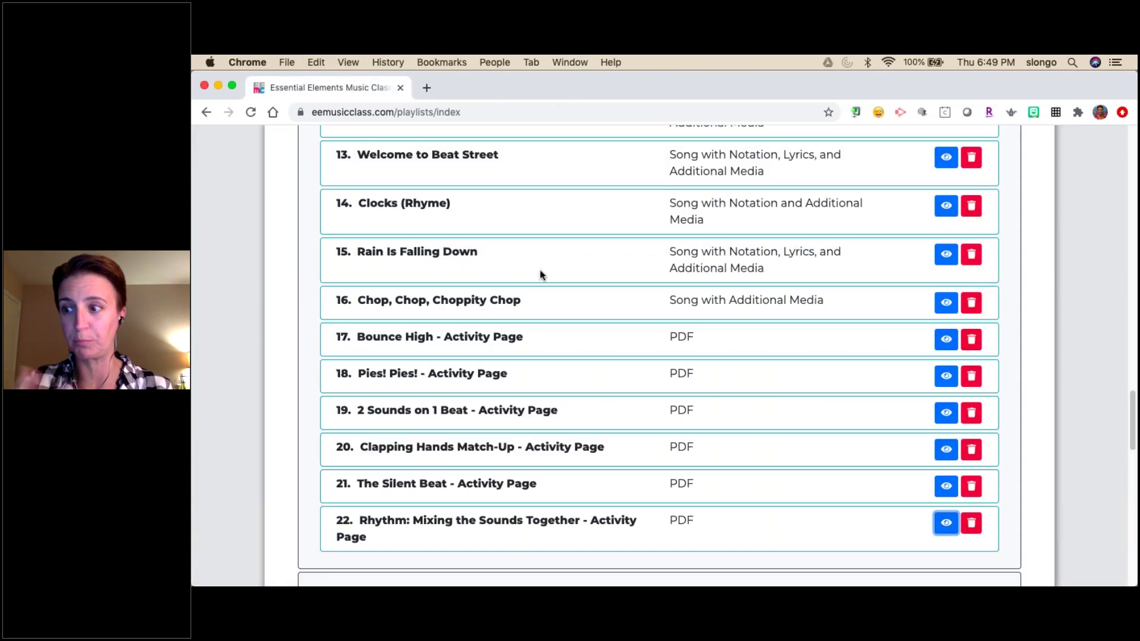
Look over the full list of songs and activity pages in the 1 - Beat/Rhythm playlist
{"action": "scroll", "coordinate": [540, 270], "scroll_direction": "up", "scroll_amount": 15}
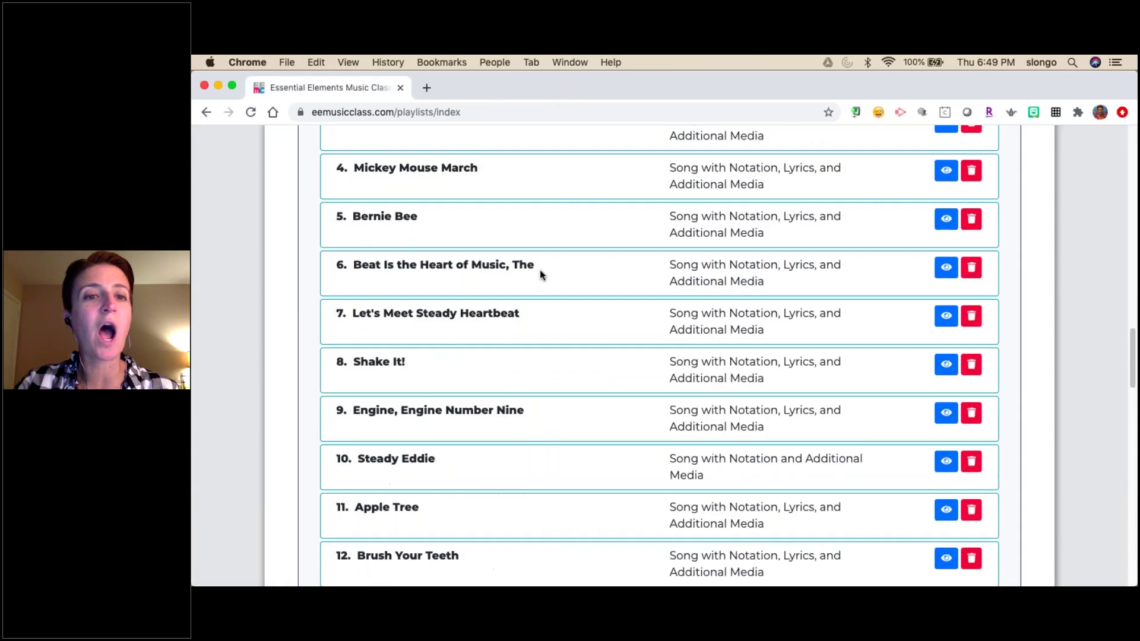
{"action": "scroll", "coordinate": [540, 270], "scroll_direction": "down", "scroll_amount": 3}
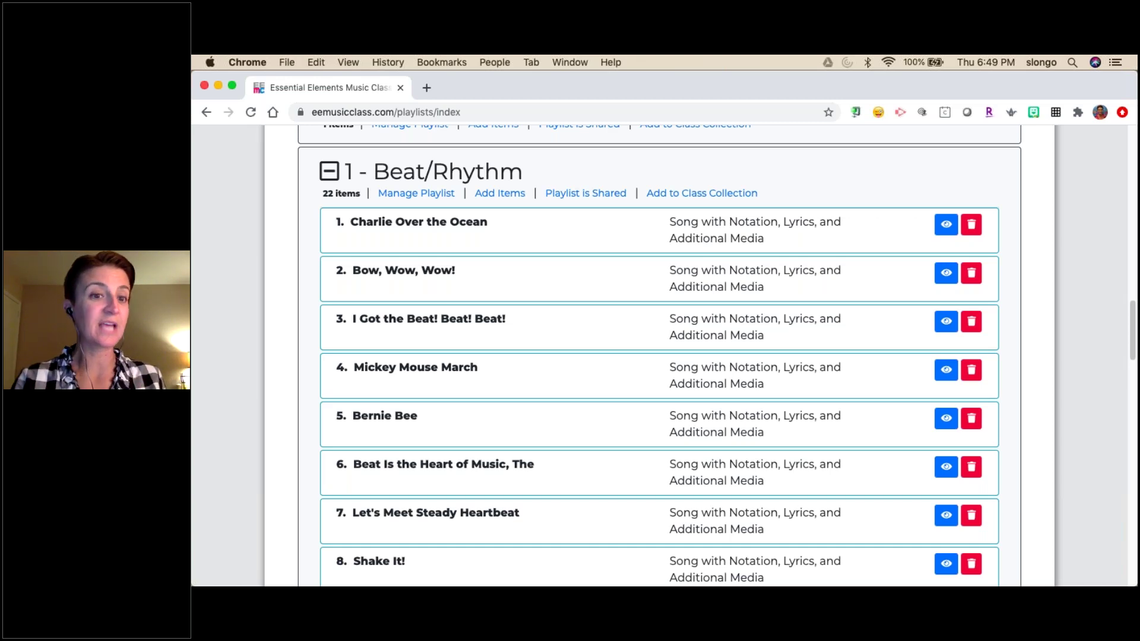
{"action": "scroll", "coordinate": [660, 356], "scroll_direction": "down", "scroll_amount": 10}
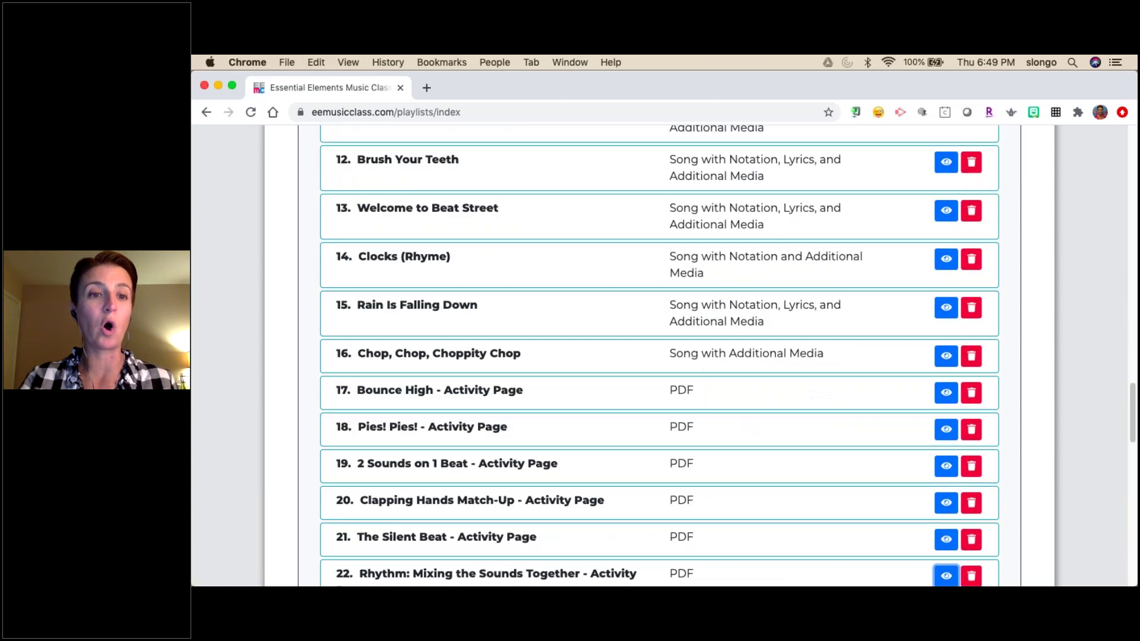
{"action": "scroll", "coordinate": [444, 319], "scroll_direction": "up", "scroll_amount": 4}
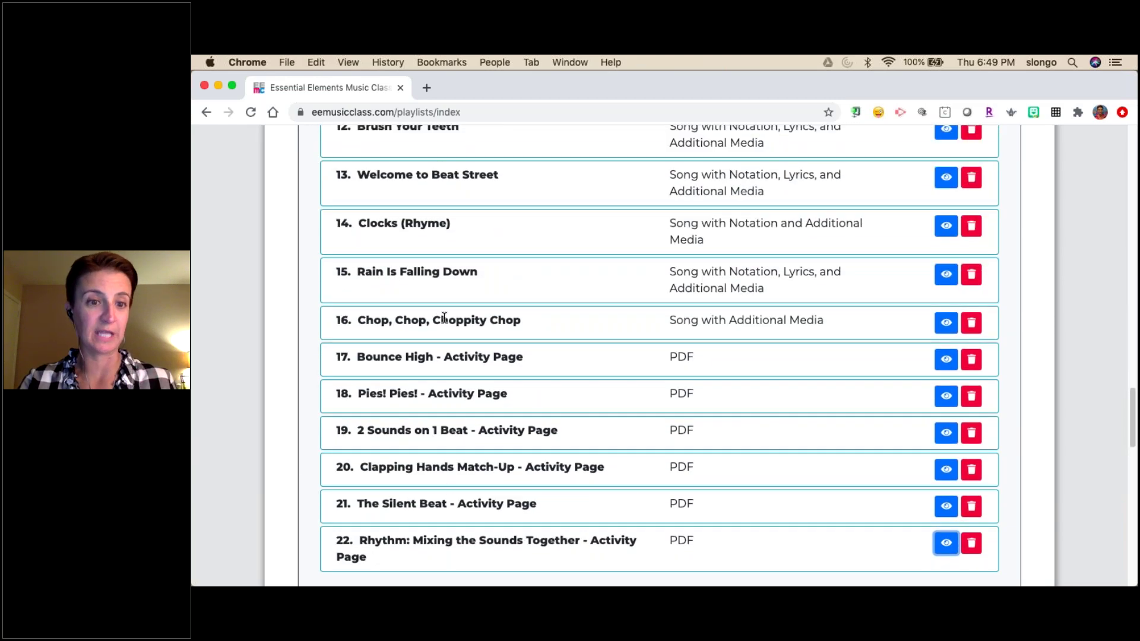
{"action": "scroll", "coordinate": [444, 319], "scroll_direction": "up", "scroll_amount": 15}
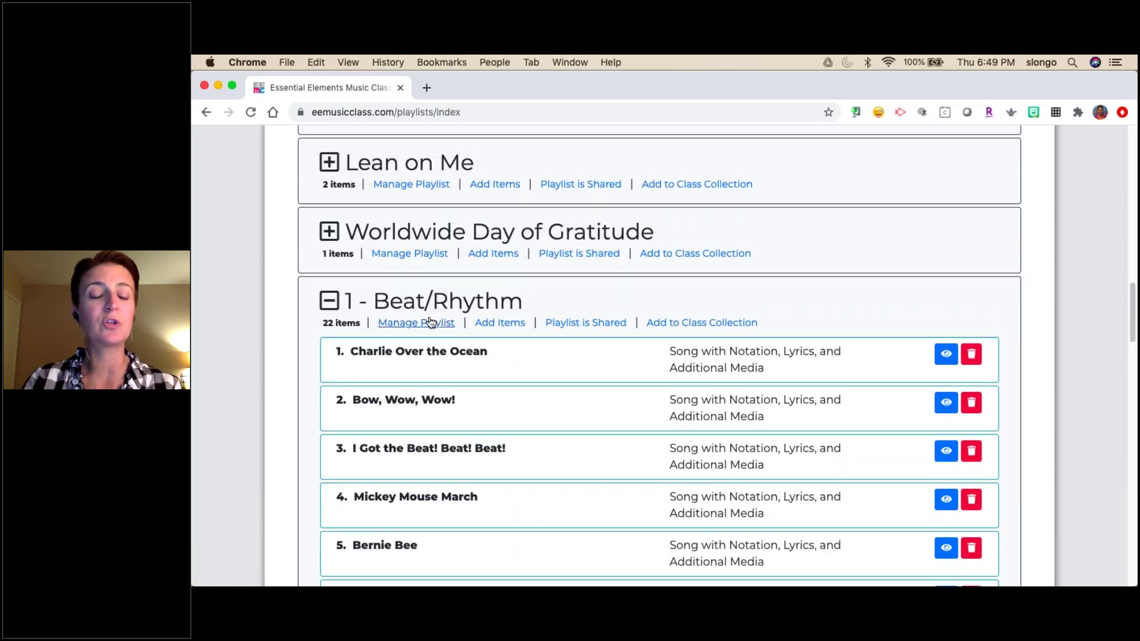
Open the 1 - Beat/Rhythm playlist for management and move Brush Your Teeth directly below Clocks (Rhyme)
{"action": "left_click", "coordinate": [431, 323]}
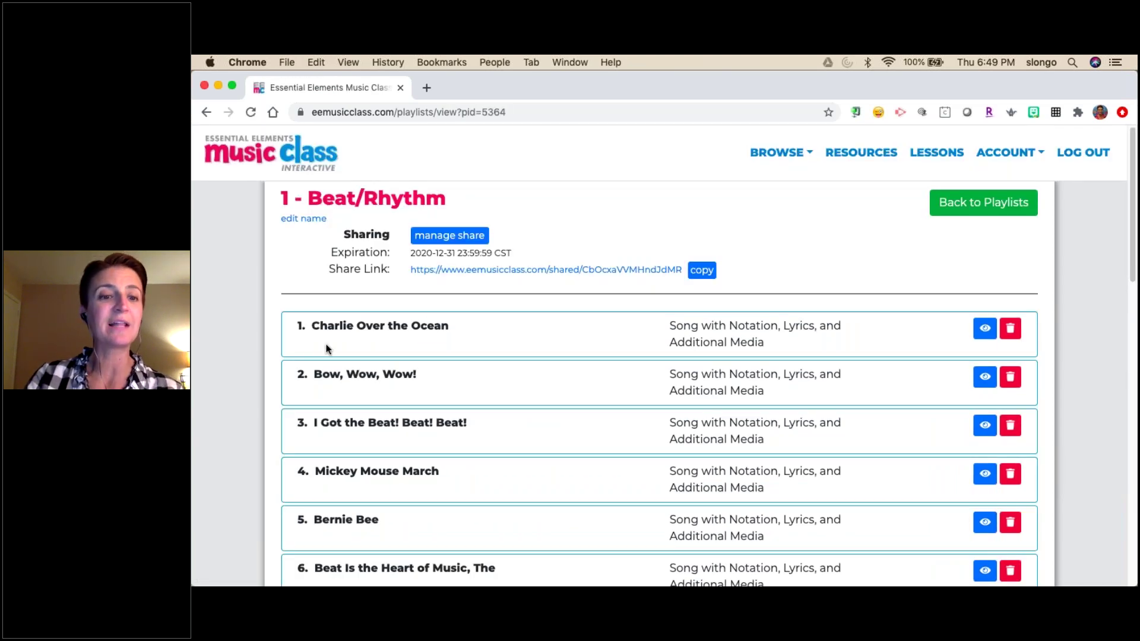
{"action": "scroll", "coordinate": [326, 349], "scroll_direction": "down", "scroll_amount": 8}
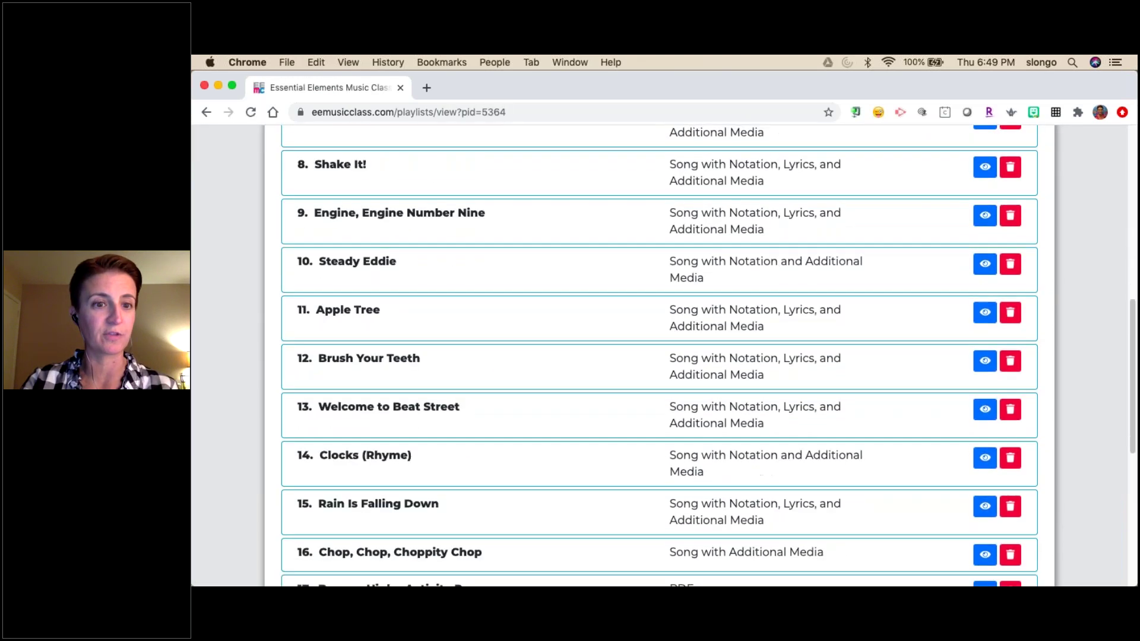
{"action": "scroll", "coordinate": [354, 308], "scroll_direction": "down", "scroll_amount": 2}
{"action": "mouse_move", "coordinate": [298, 301]}
{"action": "left_mouse_down"}
{"action": "mouse_move", "coordinate": [303, 418]}
{"action": "mouse_move", "coordinate": [293, 395]}
{"action": "left_mouse_up"}
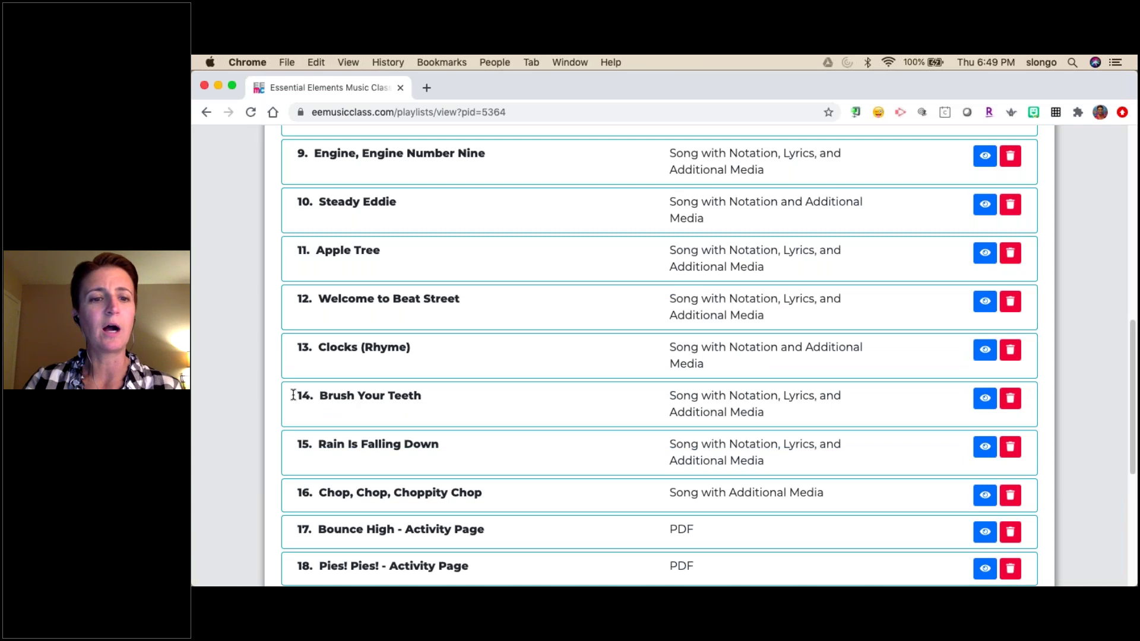
Move 2 Sounds on 1 Beat - Activity Page to directly above Steady Eddie and return to the list of playlists
{"action": "scroll", "coordinate": [293, 395], "scroll_direction": "down", "scroll_amount": 5}
{"action": "left_click_drag", "start_coordinate": [324, 461], "coordinate": [321, 196]}
{"action": "scroll", "coordinate": [321, 196], "scroll_direction": "up", "scroll_amount": 5}
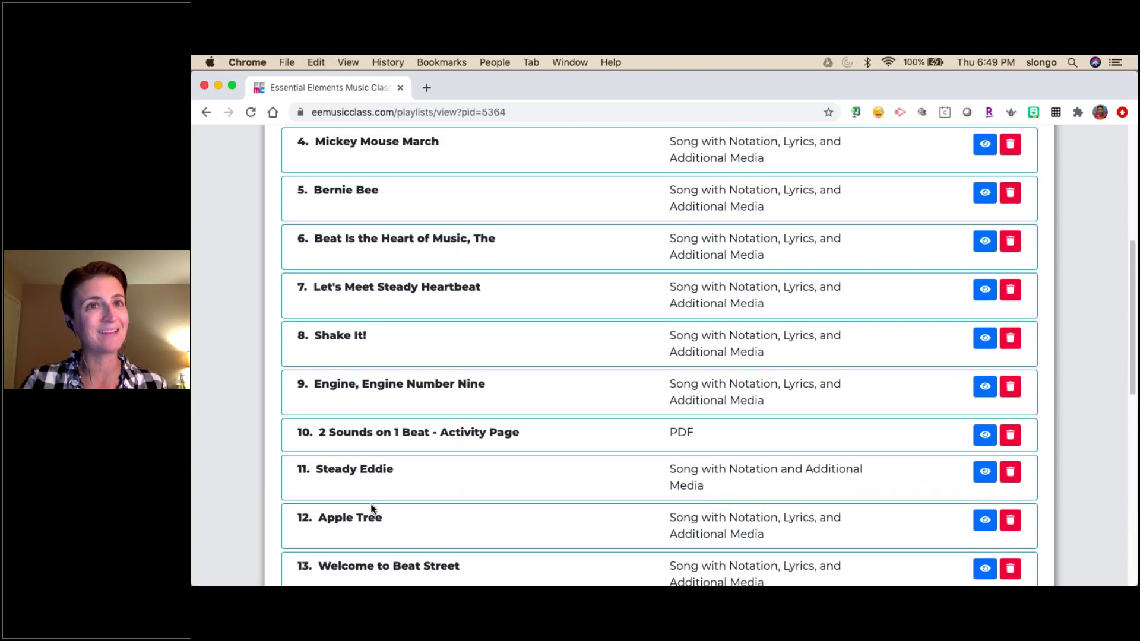
{"action": "scroll", "coordinate": [373, 508], "scroll_direction": "up", "scroll_amount": 6}
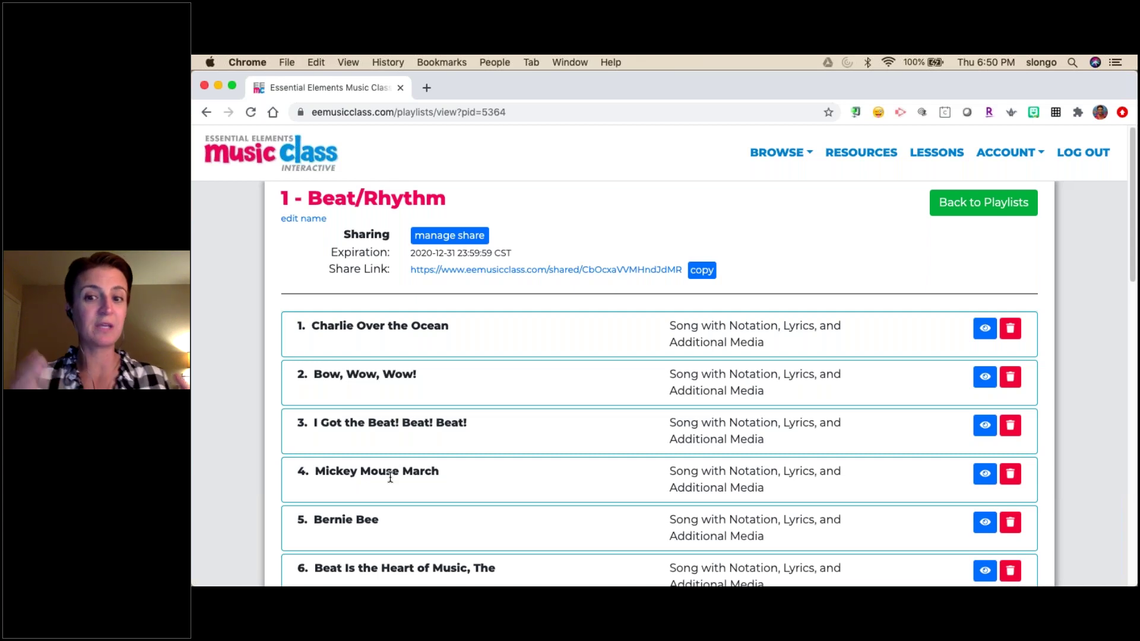
{"action": "left_click", "coordinate": [993, 197]}
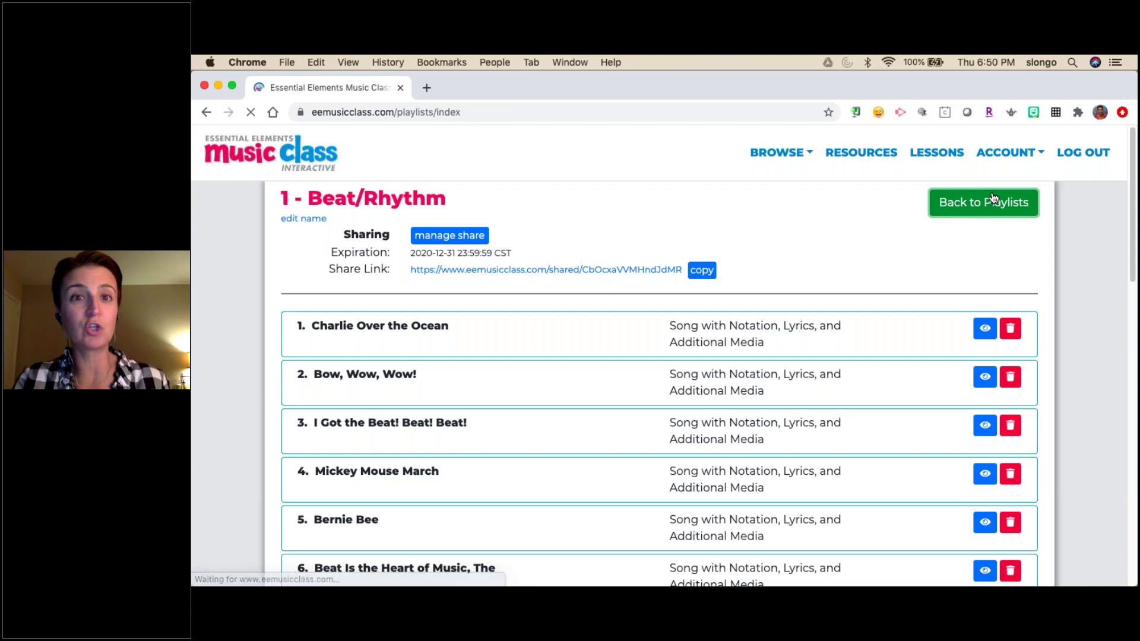
Expand the 1 - Beat/Rhythm playlist and look through its reordered items
{"action": "scroll", "coordinate": [761, 404], "scroll_direction": "down", "scroll_amount": 15}
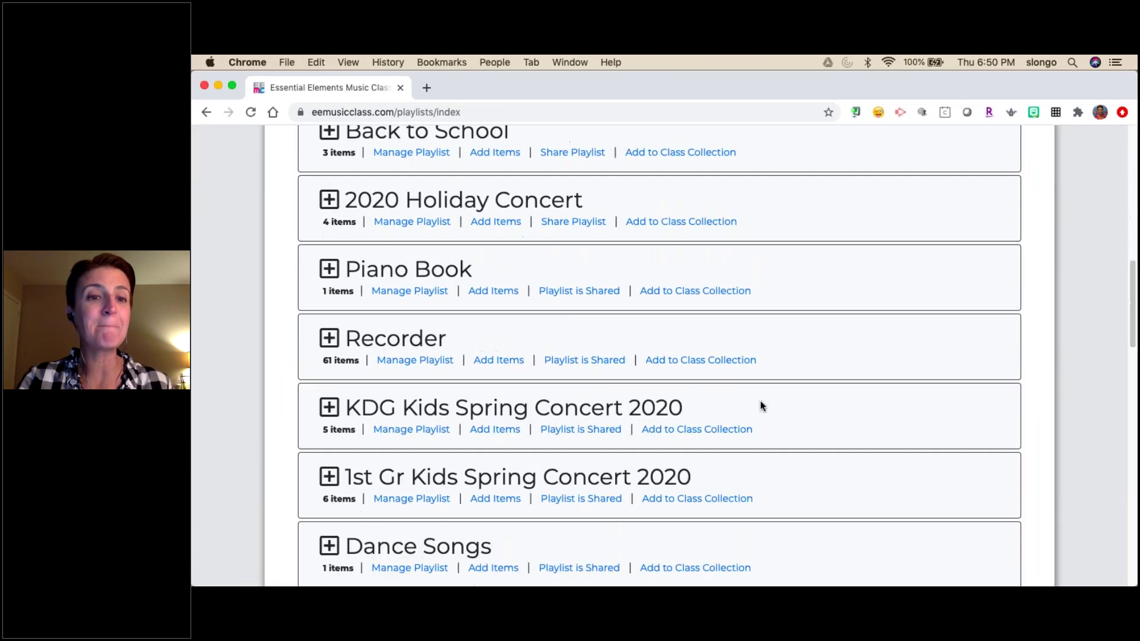
{"action": "scroll", "coordinate": [760, 401], "scroll_direction": "down", "scroll_amount": 2}
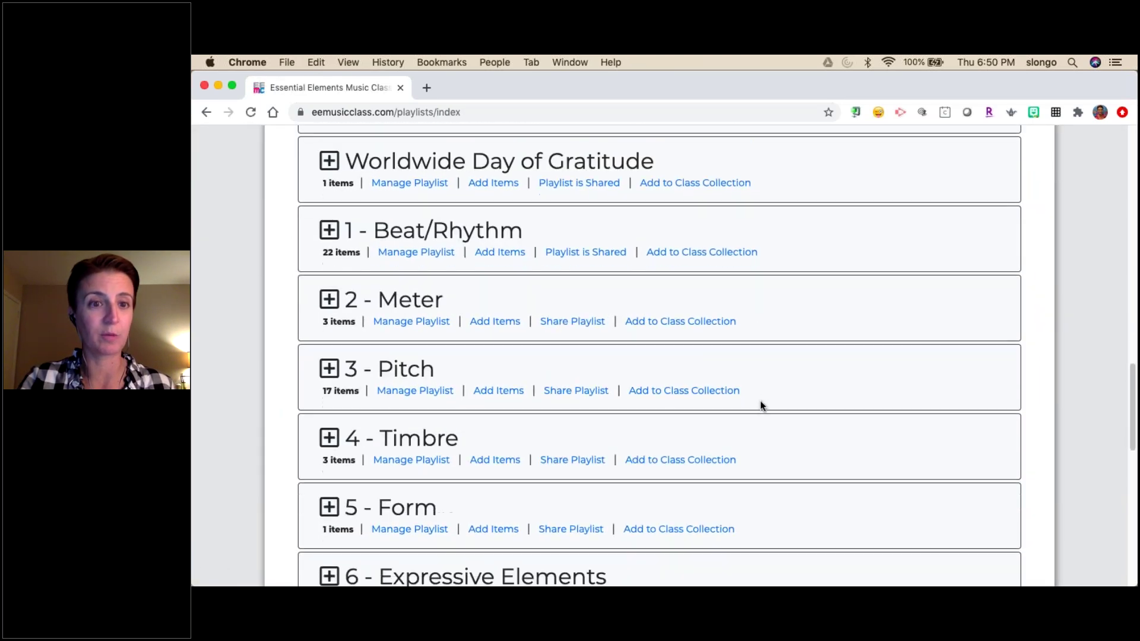
{"action": "left_click", "coordinate": [327, 230]}
{"action": "scroll", "coordinate": [453, 414], "scroll_direction": "down", "scroll_amount": 3}
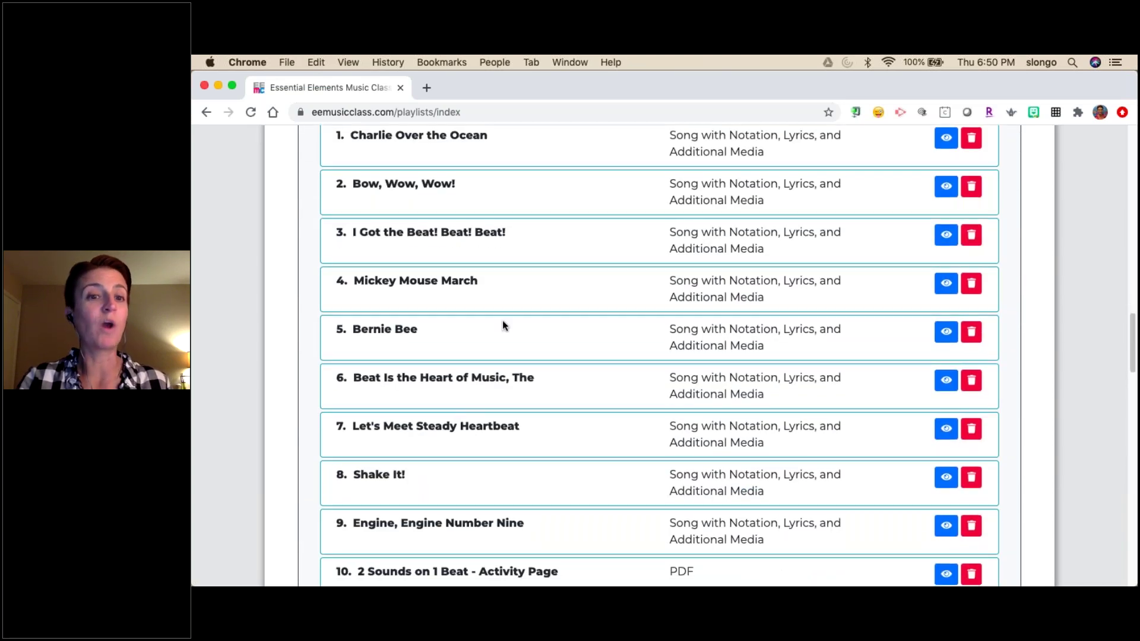
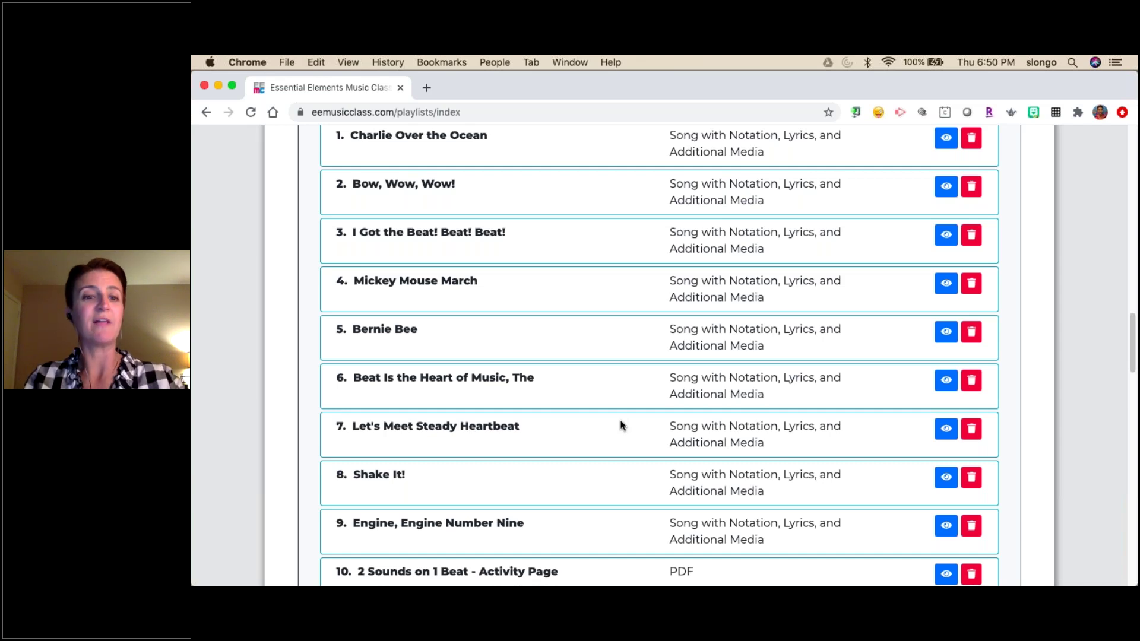
{"action": "scroll", "coordinate": [621, 425], "scroll_direction": "down", "scroll_amount": 3}
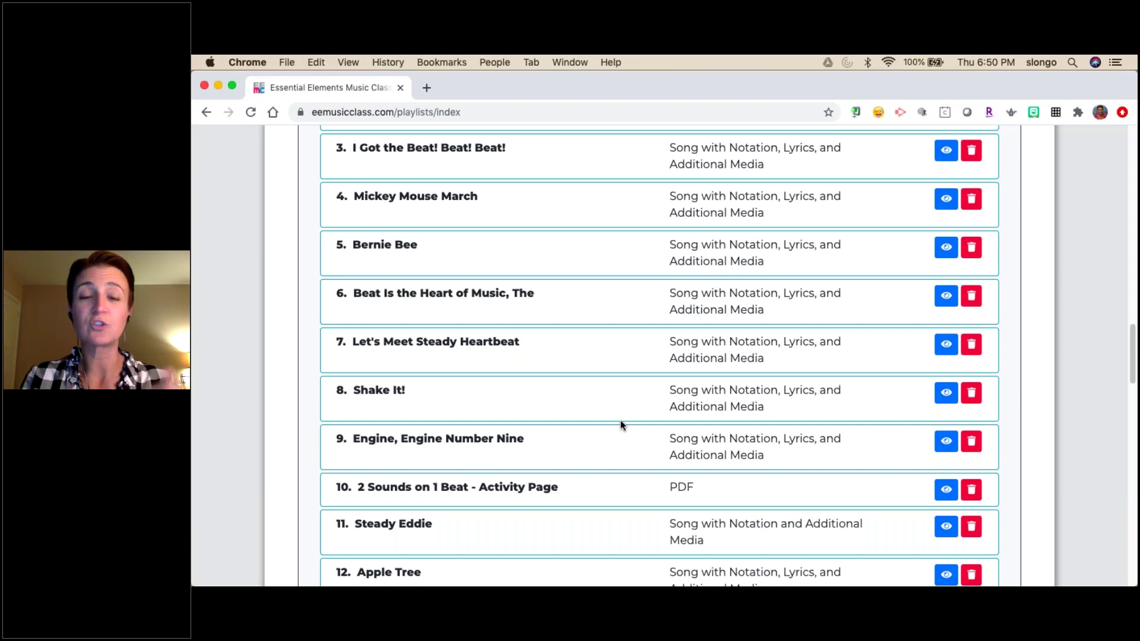
Show the resources for Engine, Engine Number Nine, view its interactive Lyrics, and close the lyrics and the song's resources
{"action": "left_click", "coordinate": [946, 442]}
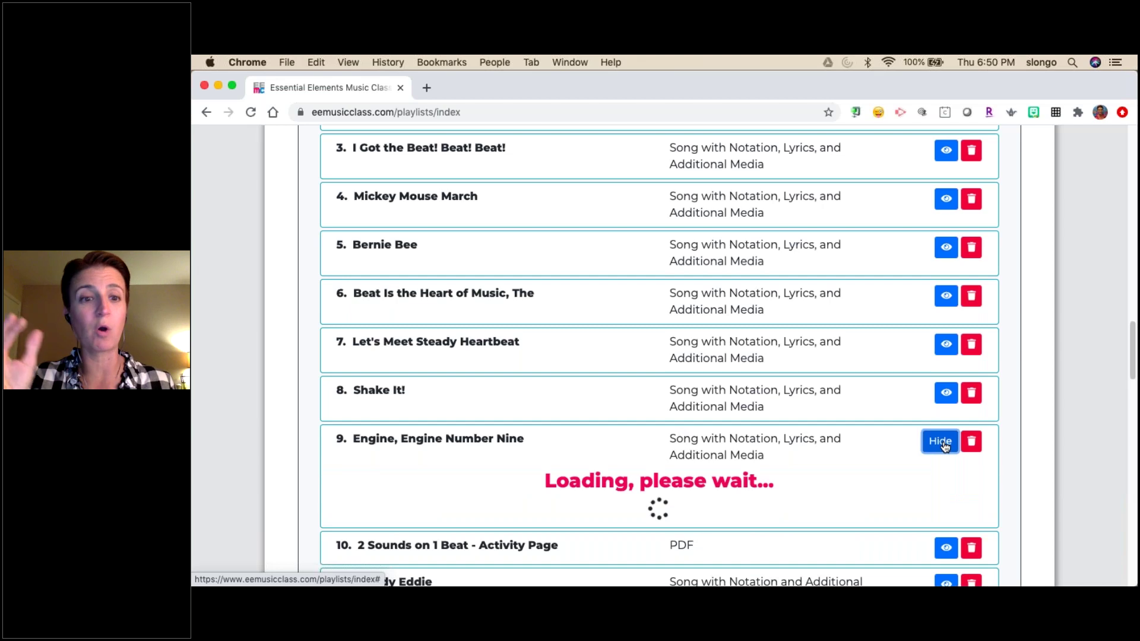
{"action": "scroll", "coordinate": [381, 475], "scroll_direction": "down", "scroll_amount": 3}
{"action": "left_click", "coordinate": [380, 477]}
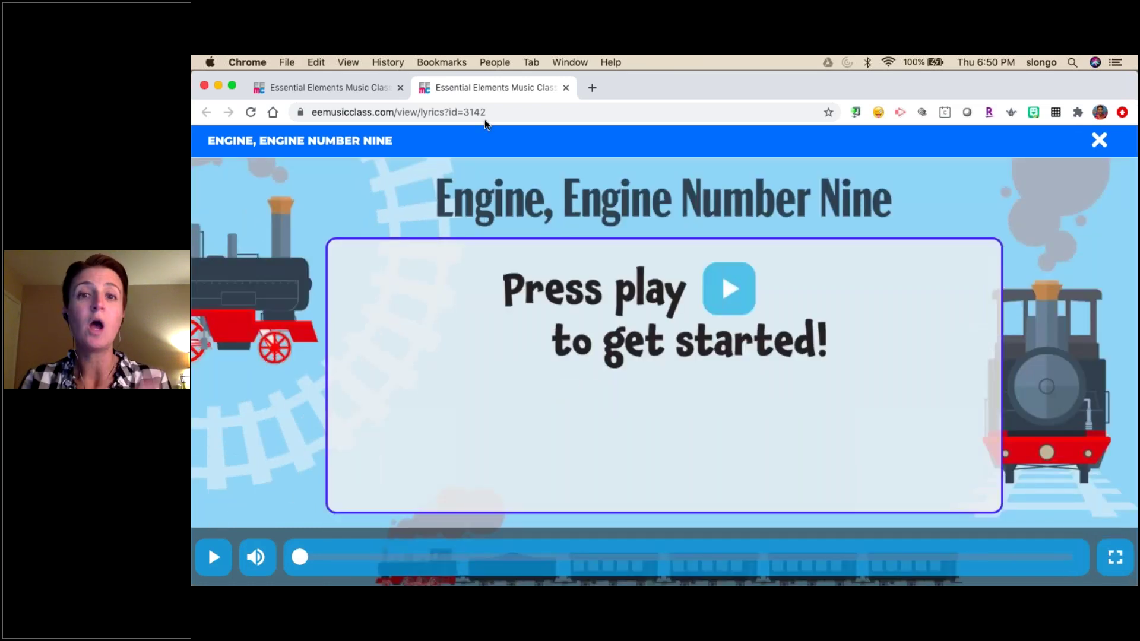
{"action": "left_click", "coordinate": [566, 88]}
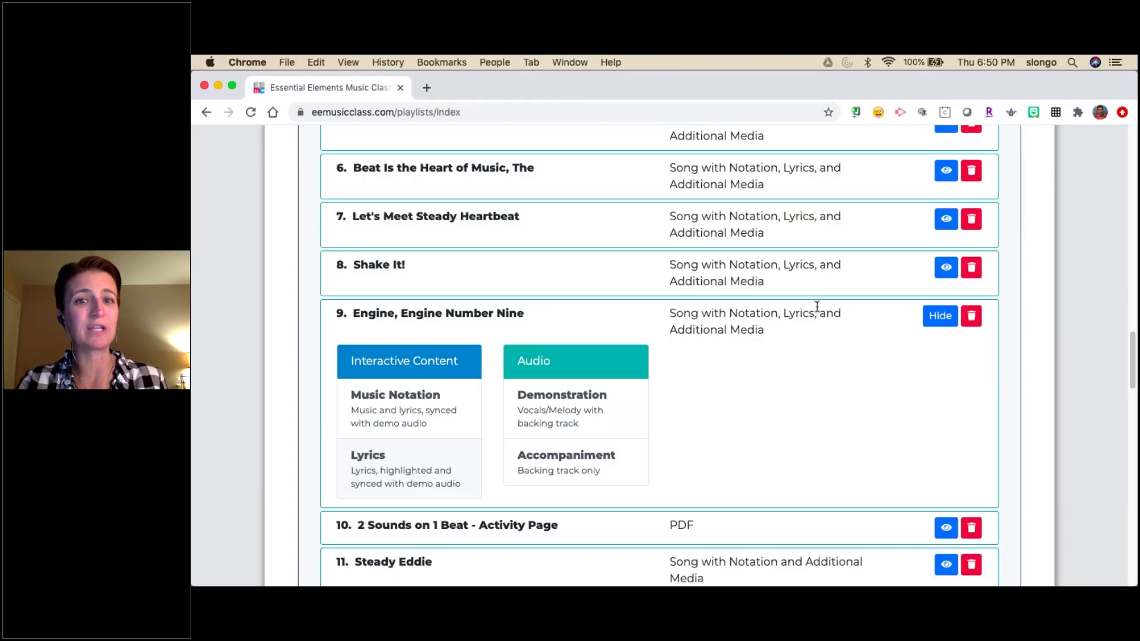
{"action": "left_click", "coordinate": [940, 315]}
Collapse the 1 - Beat/Rhythm playlist and expand the Gr 3-5 Rhythm playlist
{"action": "scroll", "coordinate": [661, 254], "scroll_direction": "up", "scroll_amount": 6}
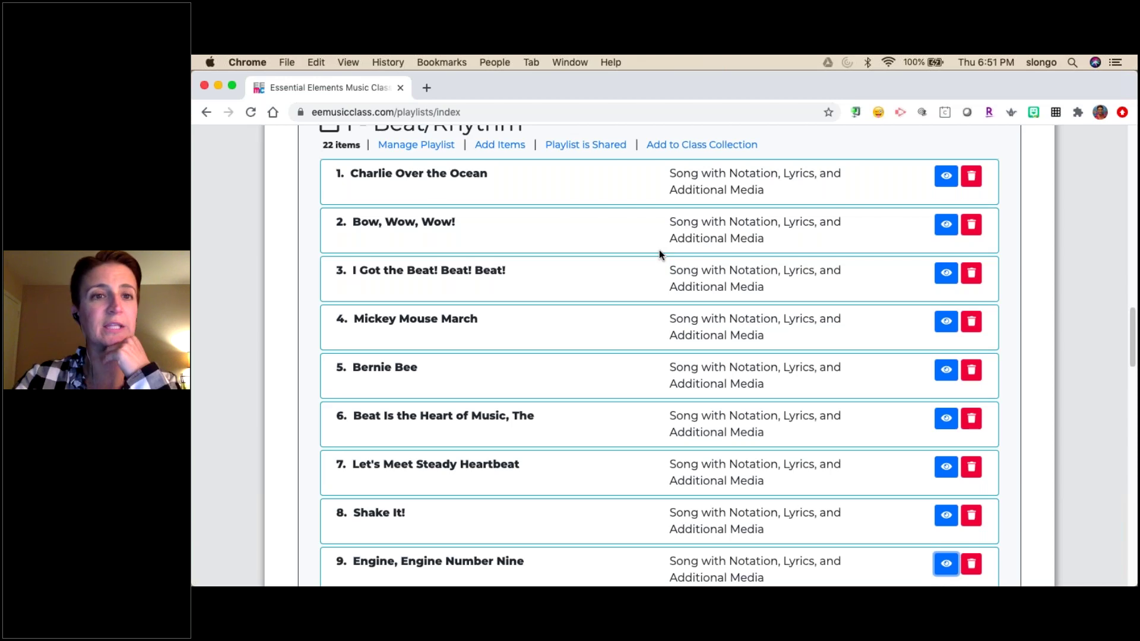
{"action": "scroll", "coordinate": [659, 254], "scroll_direction": "up", "scroll_amount": 2}
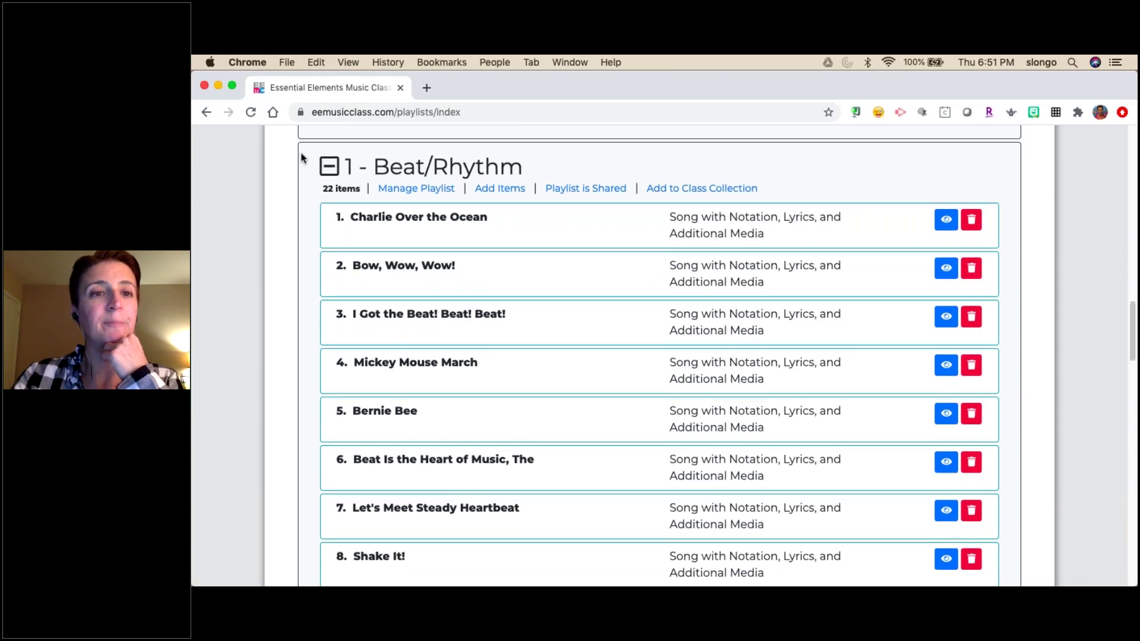
{"action": "left_click", "coordinate": [329, 166]}
{"action": "scroll", "coordinate": [328, 166], "scroll_direction": "down", "scroll_amount": 3}
{"action": "scroll", "coordinate": [328, 167], "scroll_direction": "up", "scroll_amount": 15}
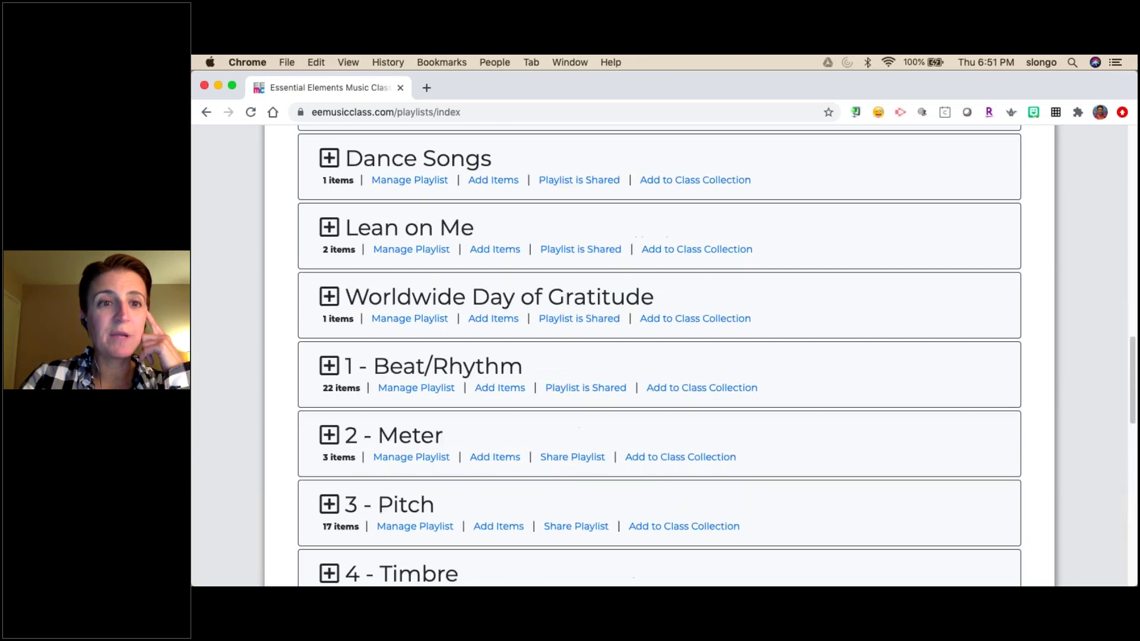
{"action": "scroll", "coordinate": [366, 286], "scroll_direction": "up", "scroll_amount": 8}
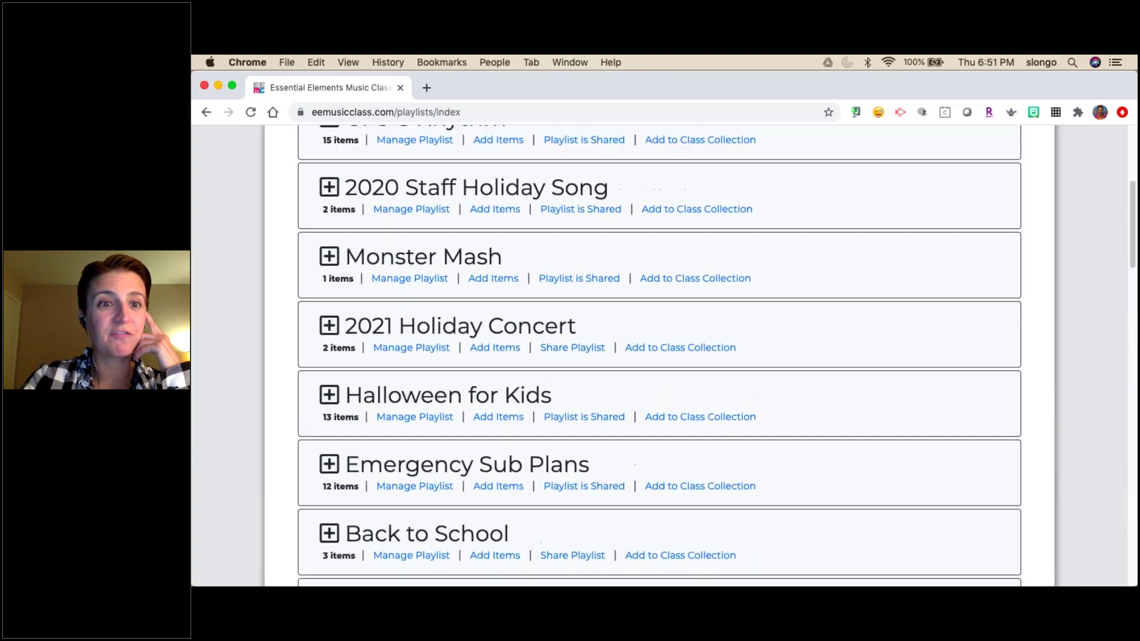
{"action": "left_click", "coordinate": [367, 287]}
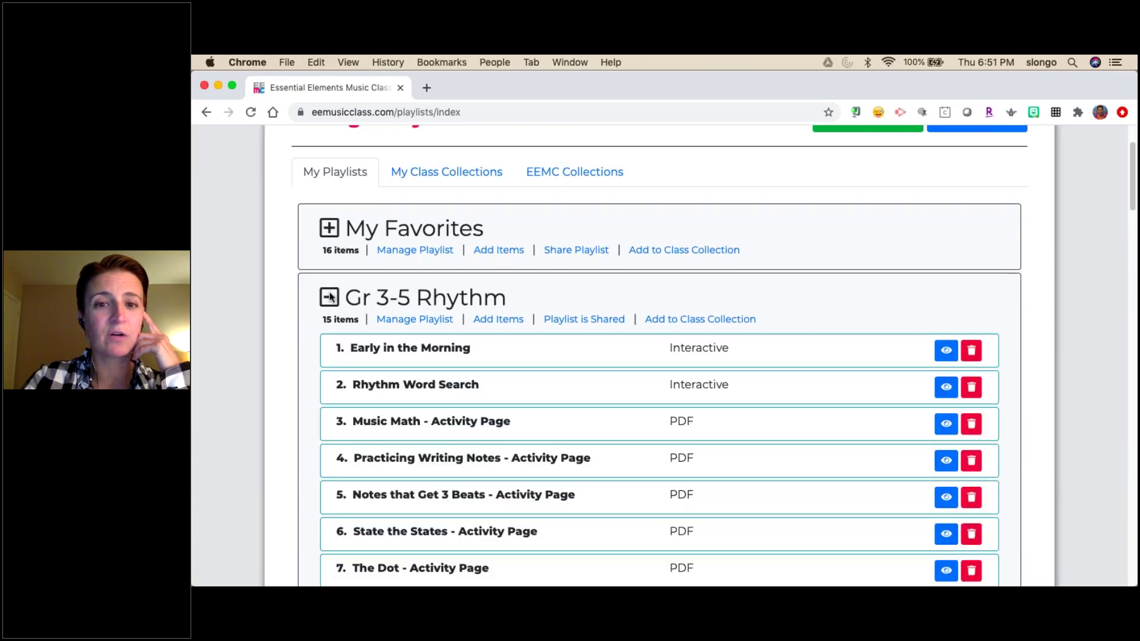
Look over the full list of interactives, activity pages, songs, books and lesson steps in the Gr 3-5 Rhythm playlist
{"action": "scroll", "coordinate": [833, 294], "scroll_direction": "down", "scroll_amount": 1}
{"action": "scroll", "coordinate": [832, 293], "scroll_direction": "down", "scroll_amount": 4}
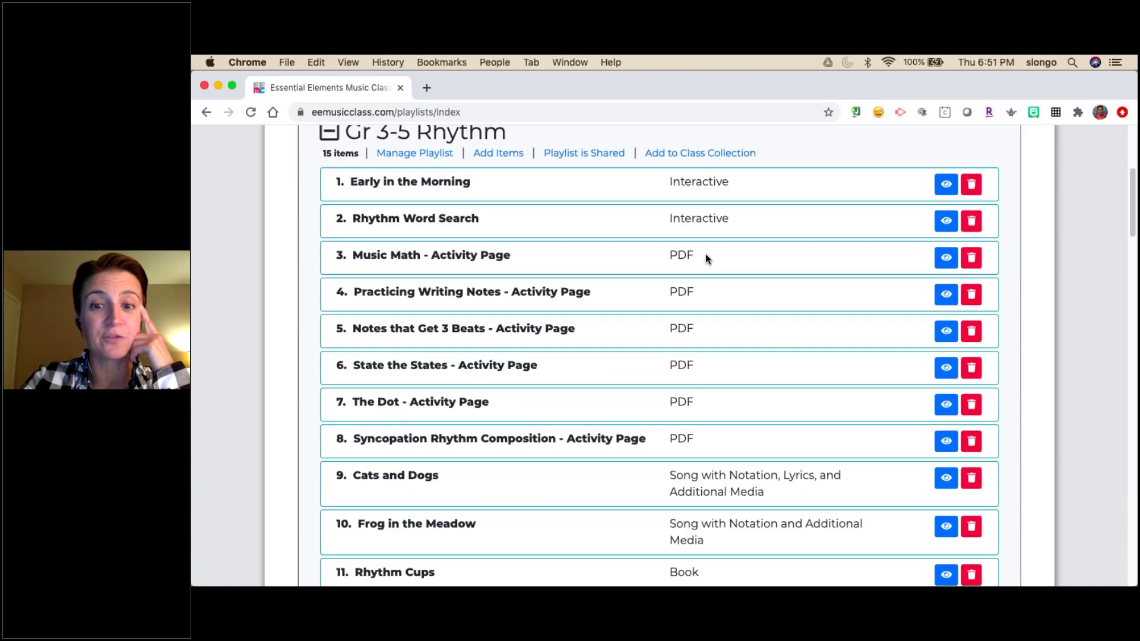
{"action": "scroll", "coordinate": [706, 254], "scroll_direction": "down", "scroll_amount": 6}
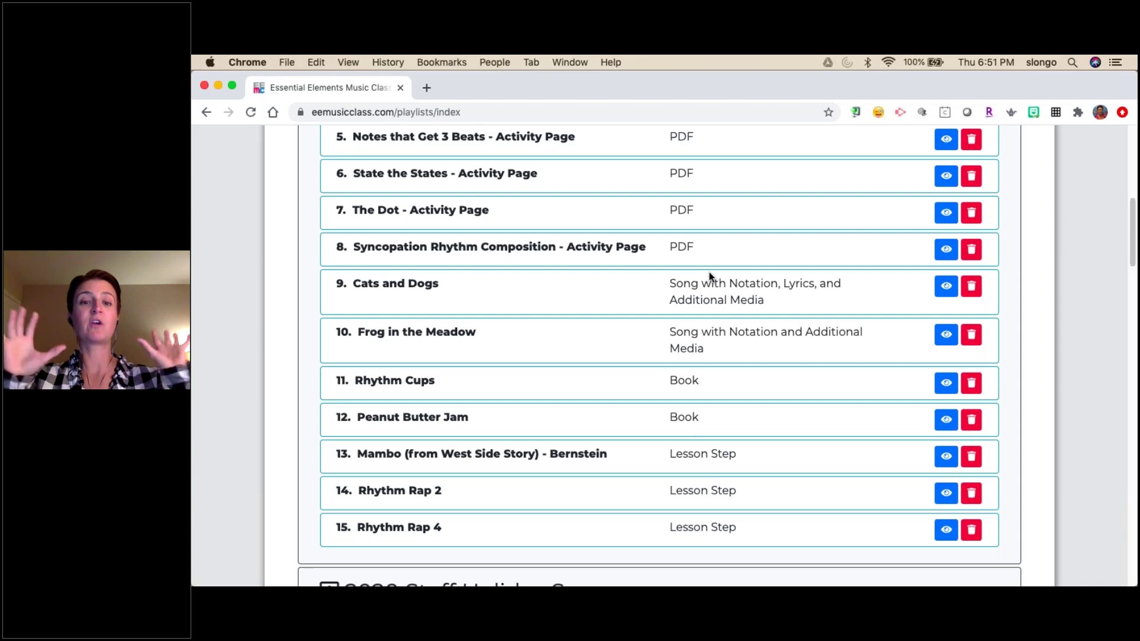
{"action": "scroll", "coordinate": [709, 272], "scroll_direction": "up", "scroll_amount": 5}
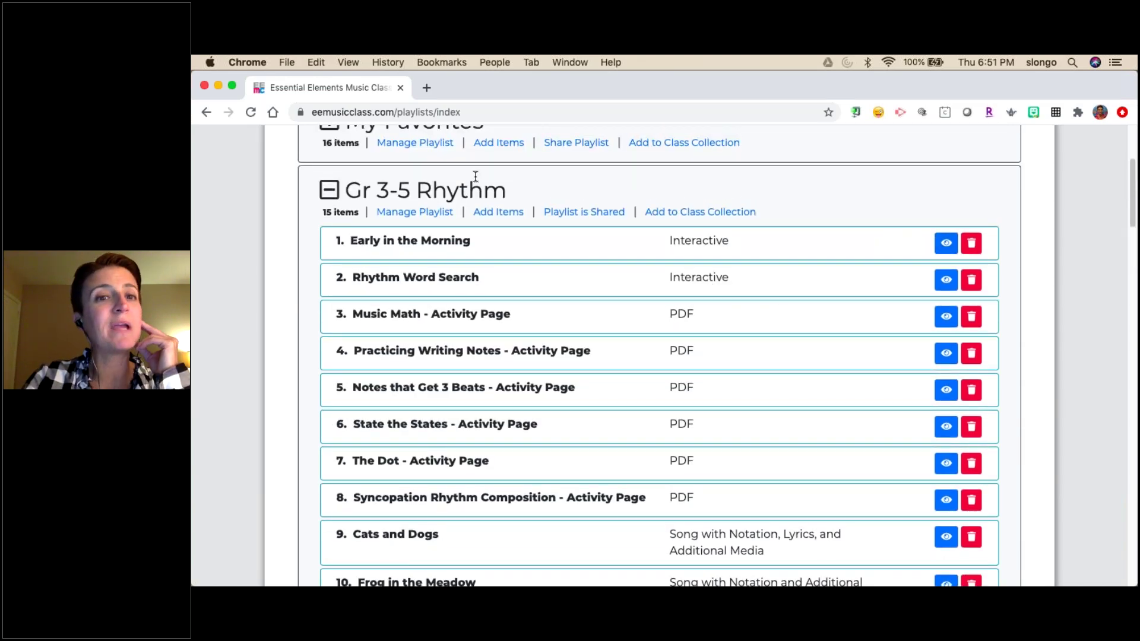
{"action": "scroll", "coordinate": [477, 333], "scroll_direction": "down", "scroll_amount": 5}
{"action": "scroll", "coordinate": [478, 334], "scroll_direction": "up", "scroll_amount": 5}
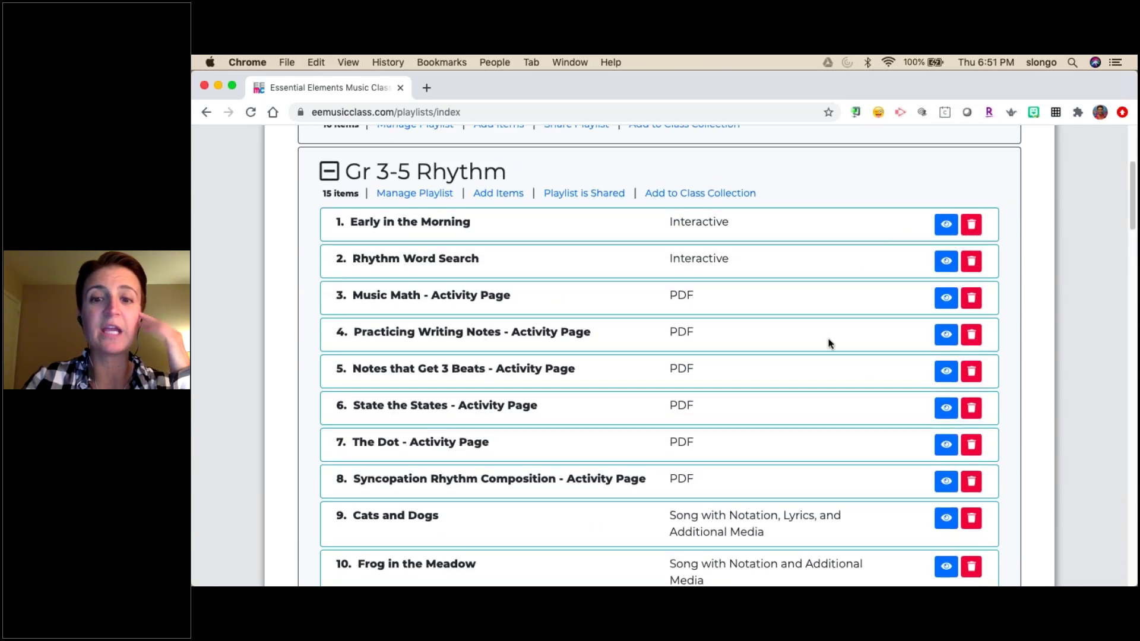
{"action": "scroll", "coordinate": [830, 344], "scroll_direction": "down", "scroll_amount": 5}
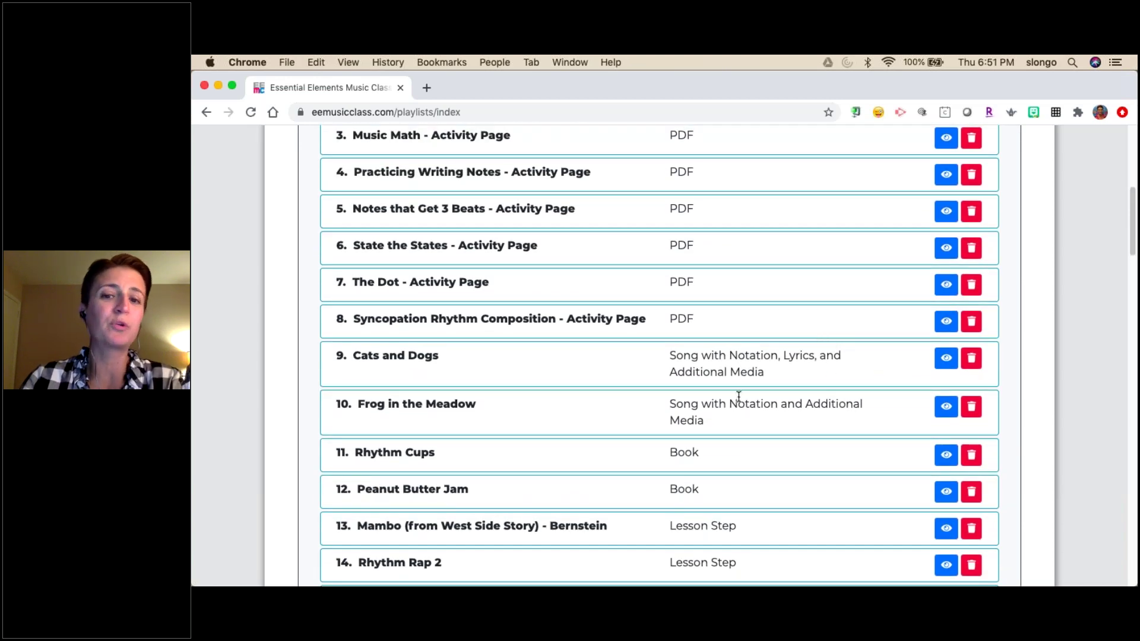
{"action": "scroll", "coordinate": [739, 396], "scroll_direction": "up", "scroll_amount": 5}
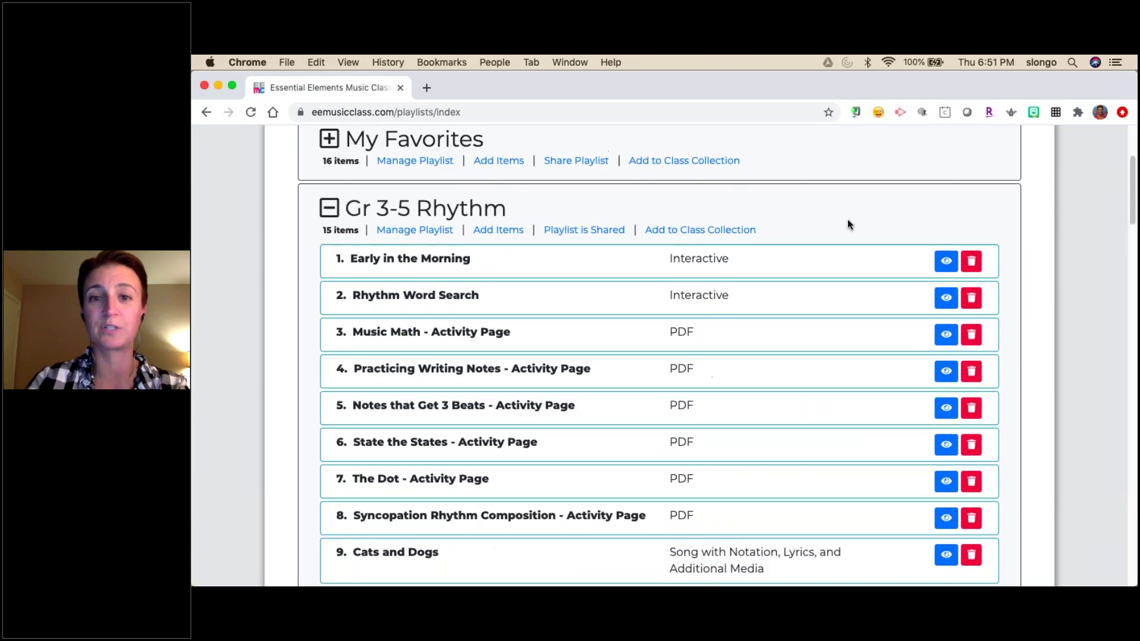
Open the Early in the Morning interactive and place the four-sixteenth-note pattern over "Ear-ly in the" and a matching three-note pattern over "morn-ing at"
{"action": "left_click", "coordinate": [944, 261]}
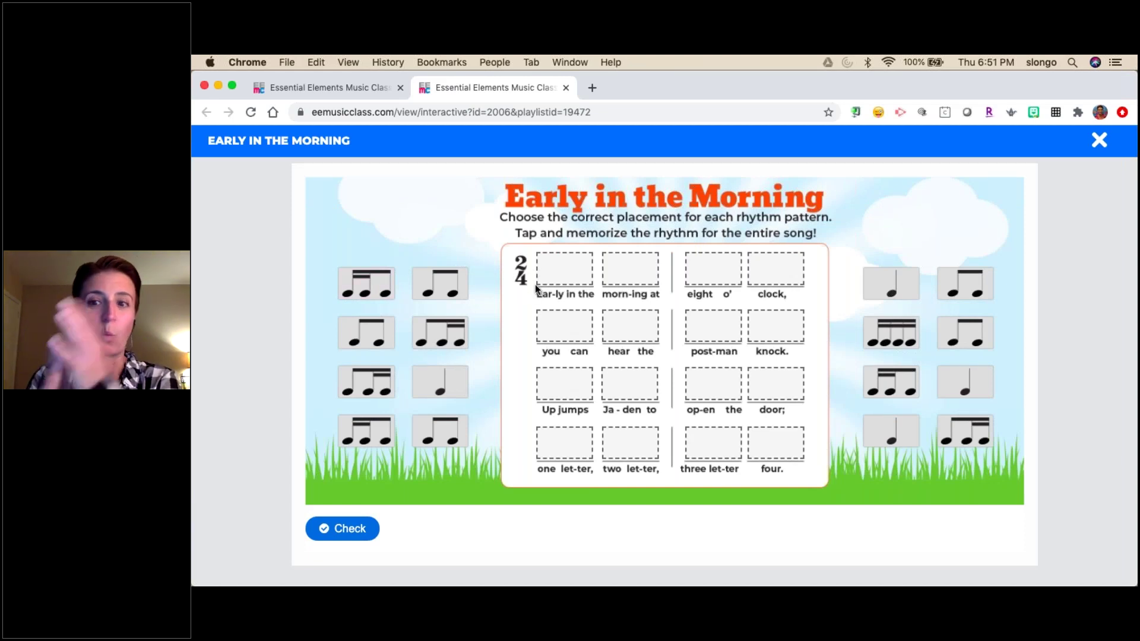
{"action": "left_click_drag", "start_coordinate": [893, 331], "coordinate": [575, 272]}
{"action": "left_click_drag", "start_coordinate": [893, 332], "coordinate": [566, 273]}
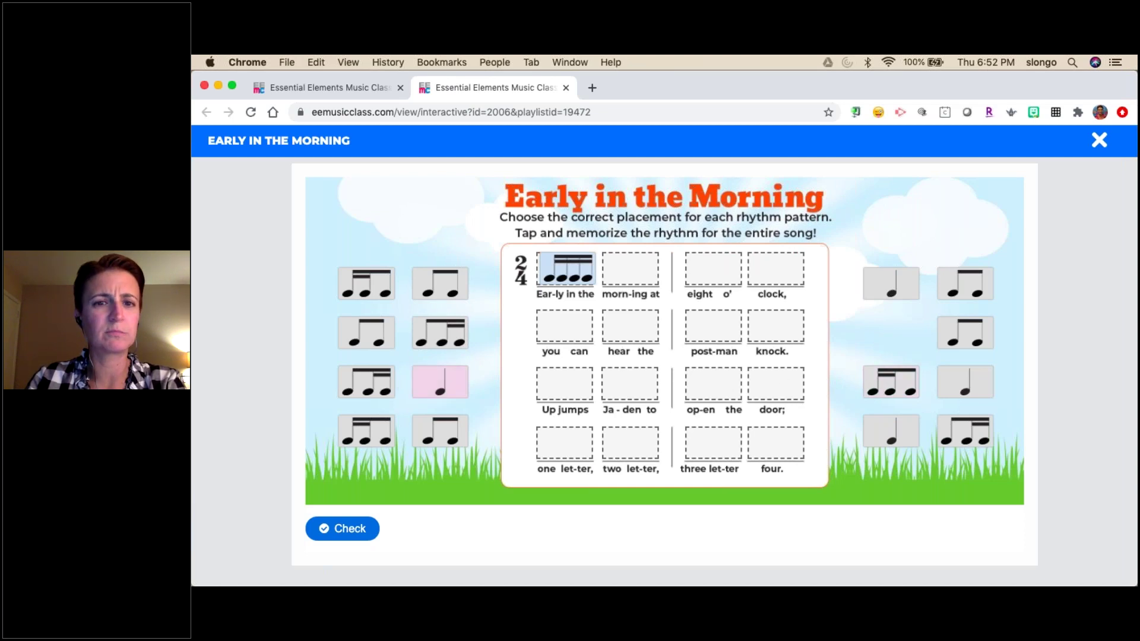
{"action": "left_click_drag", "start_coordinate": [890, 380], "coordinate": [632, 272]}
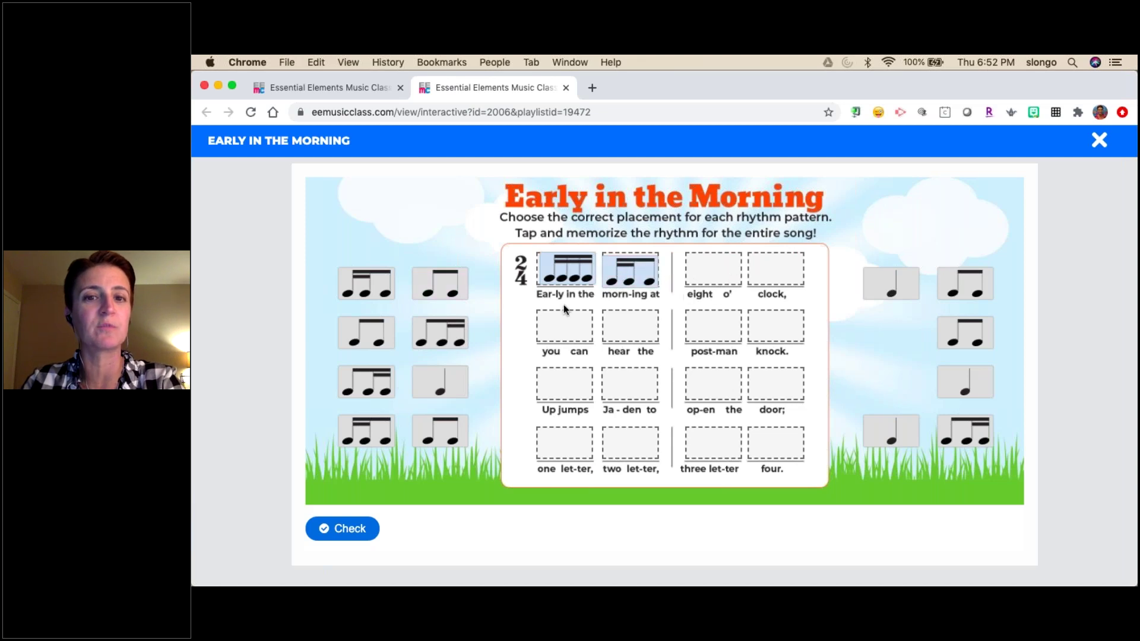
Check the placed rhythm patterns in the Early in the Morning interactive and close the activity
{"action": "left_click", "coordinate": [346, 529]}
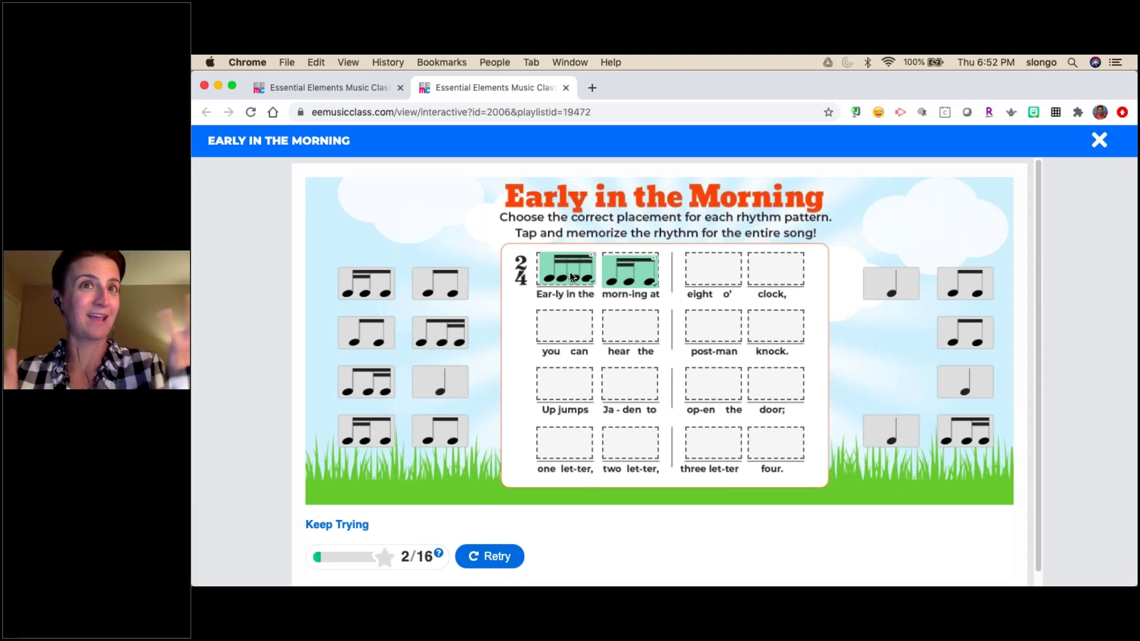
{"action": "left_click", "coordinate": [473, 555]}
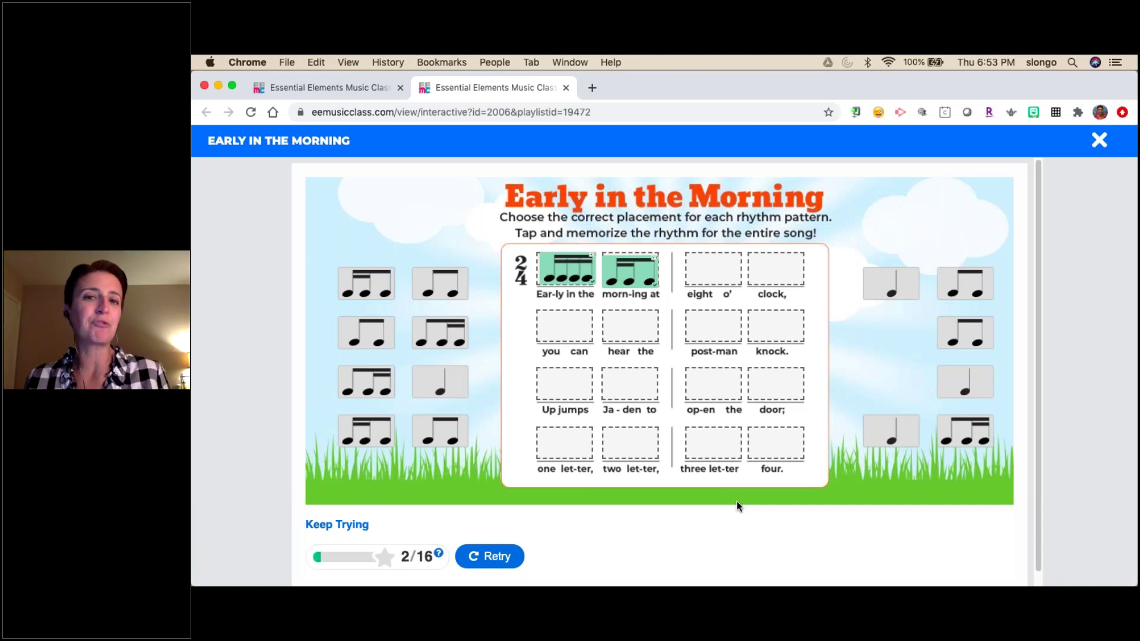
{"action": "left_click", "coordinate": [1099, 141]}
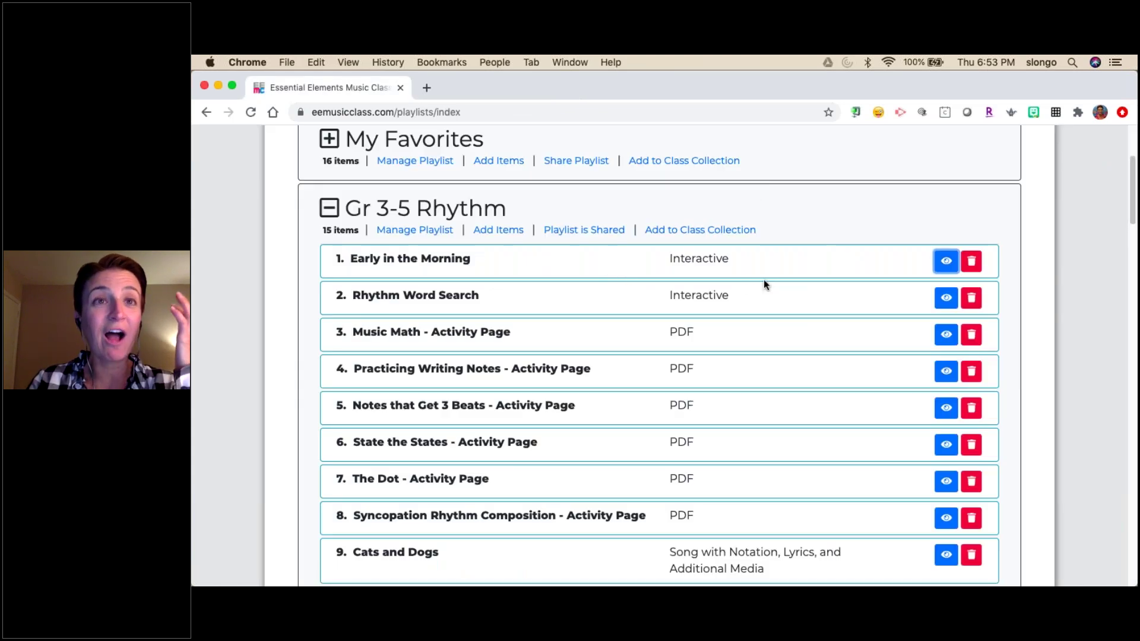
Open the Rhythm Word Search interactive and mark the words QUARTER, WALTZ, BEAT and WHOLE in the grid
{"action": "left_click", "coordinate": [947, 298]}
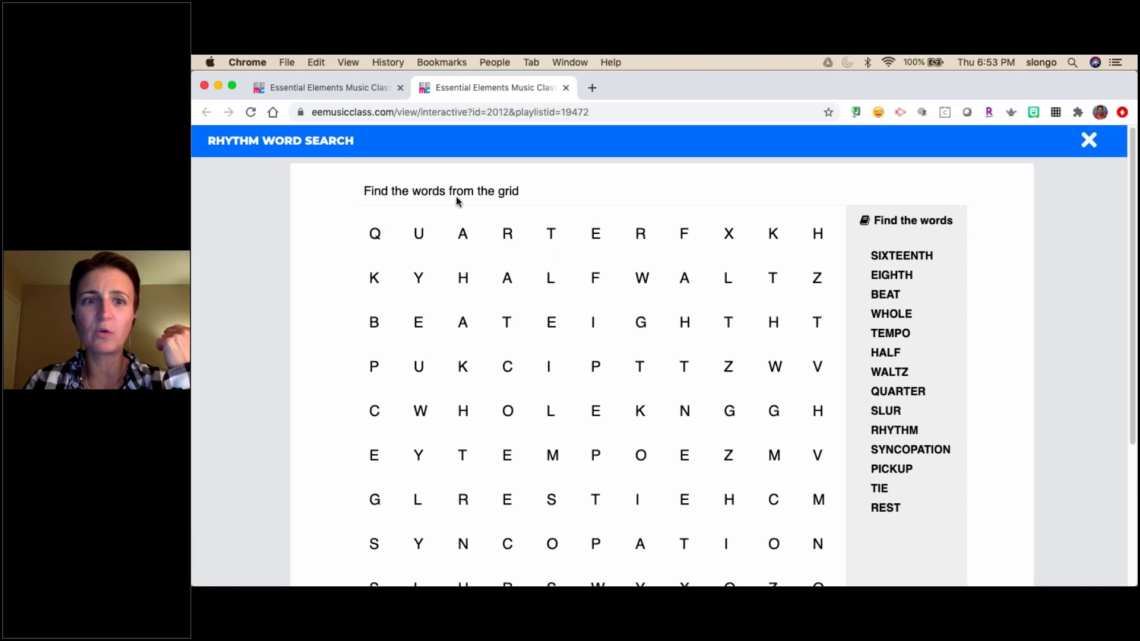
{"action": "left_click_drag", "start_coordinate": [374, 234], "coordinate": [645, 226]}
{"action": "left_click_drag", "start_coordinate": [640, 276], "coordinate": [830, 278]}
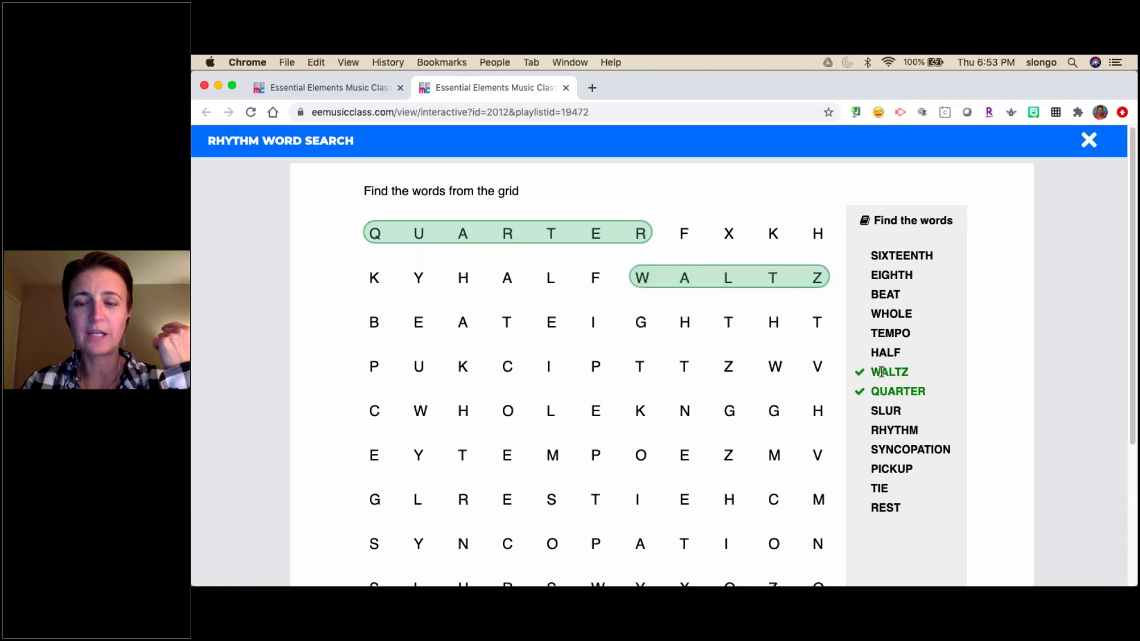
{"action": "left_click_drag", "start_coordinate": [372, 322], "coordinate": [512, 310]}
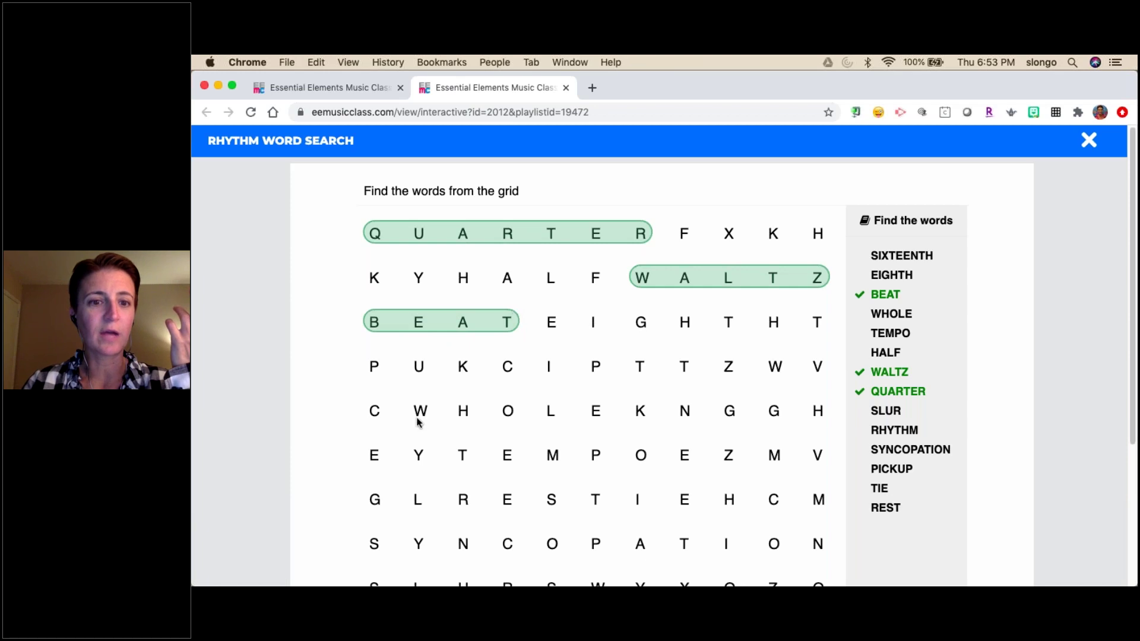
{"action": "left_click_drag", "start_coordinate": [443, 406], "coordinate": [615, 404]}
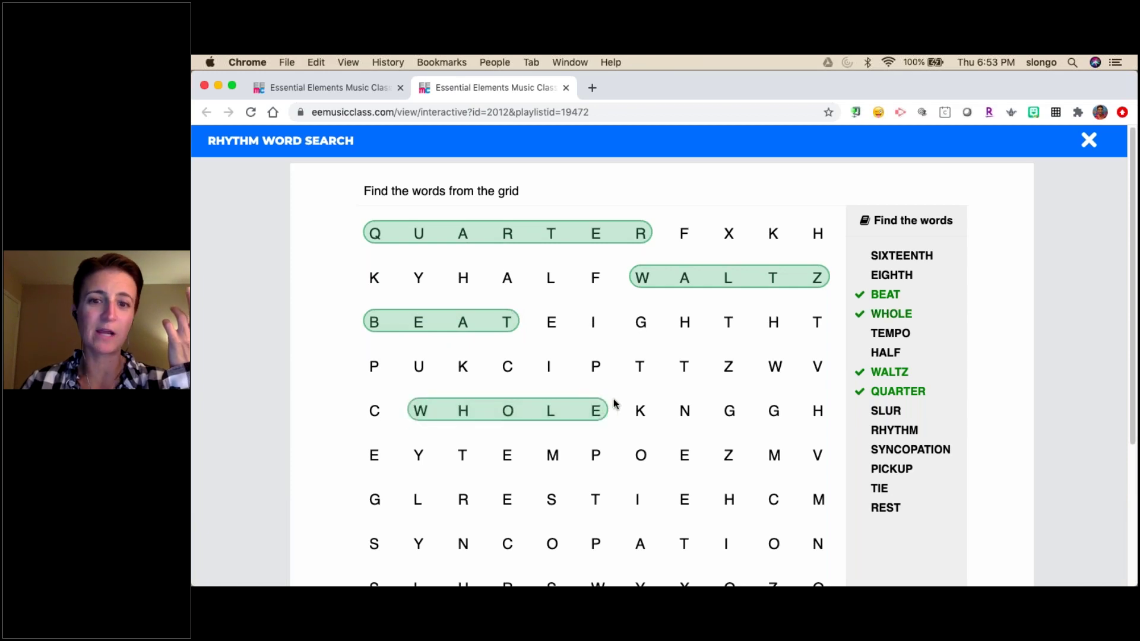
Mark the words SYNCOPATION, REST and TEMPO in the Rhythm Word Search grid and check the answers
{"action": "left_click_drag", "start_coordinate": [364, 542], "coordinate": [827, 538]}
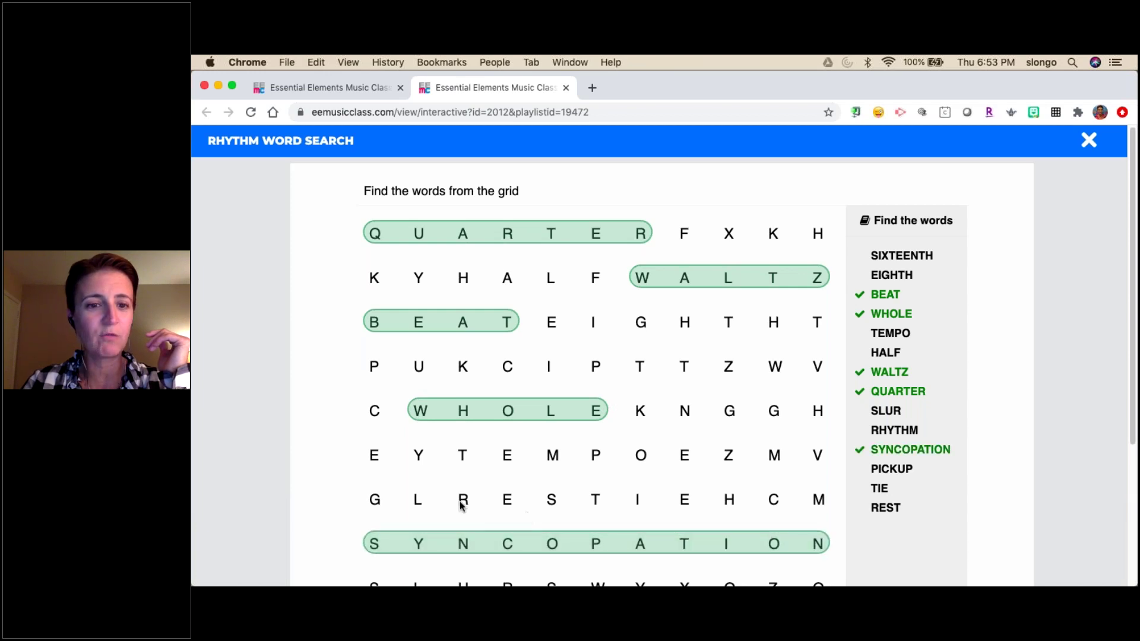
{"action": "left_click_drag", "start_coordinate": [469, 501], "coordinate": [606, 491]}
{"action": "left_click_drag", "start_coordinate": [456, 457], "coordinate": [656, 443]}
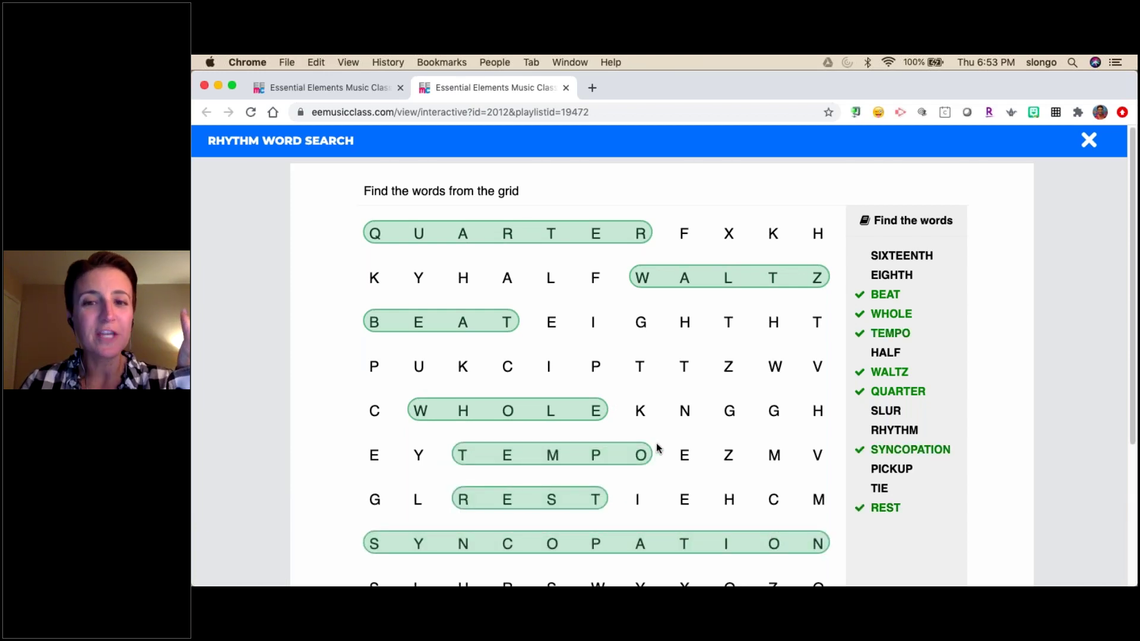
{"action": "scroll", "coordinate": [656, 443], "scroll_direction": "down", "scroll_amount": 3}
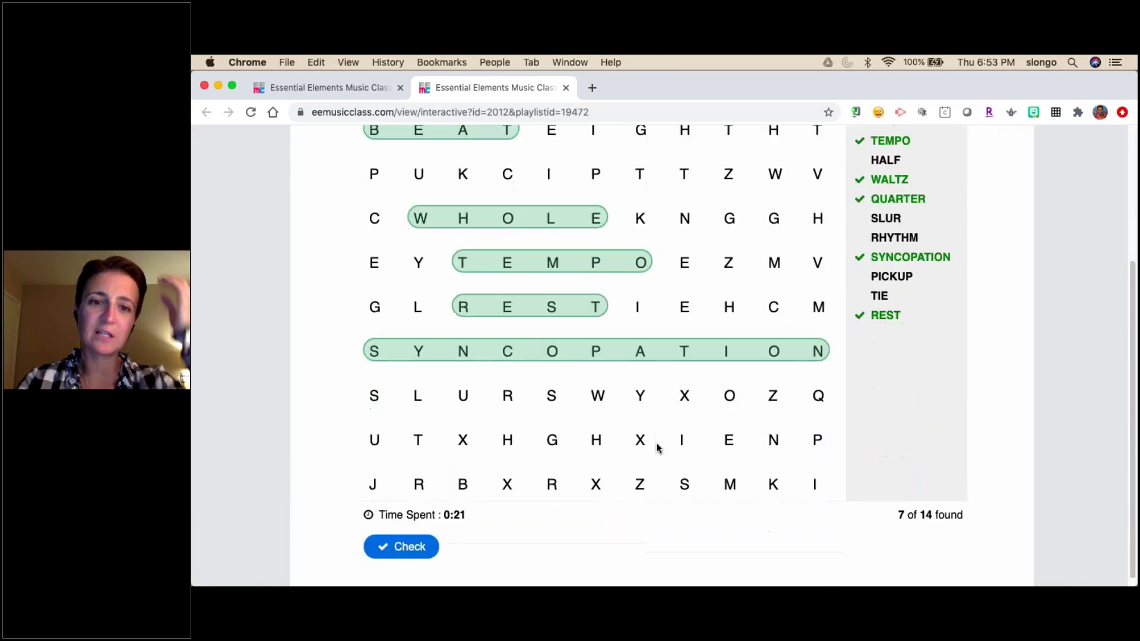
{"action": "left_click", "coordinate": [416, 556]}
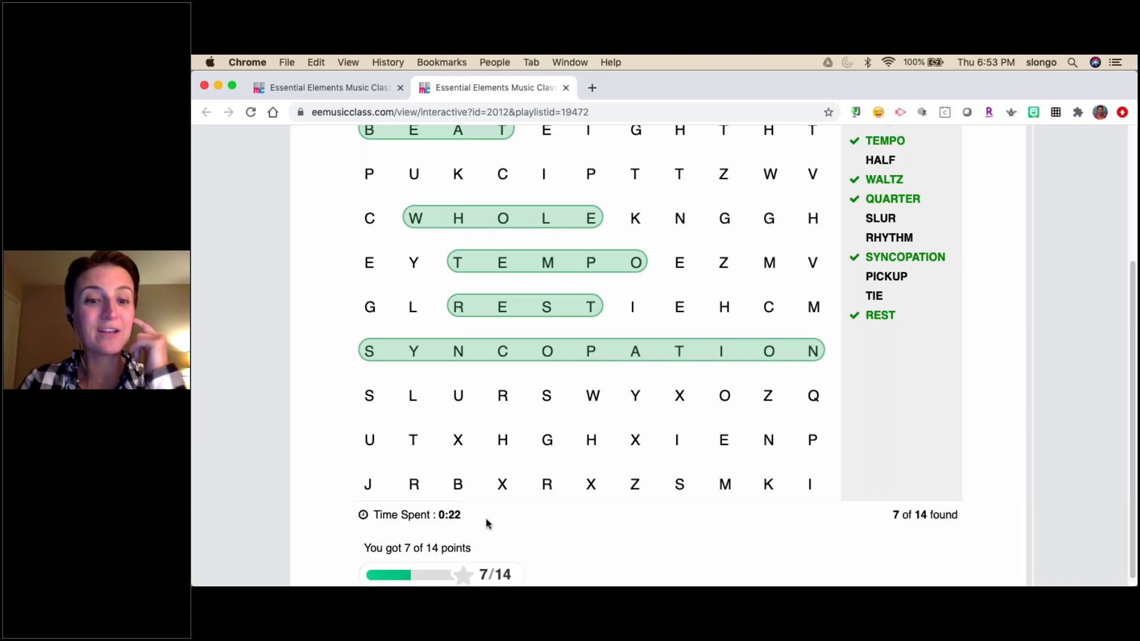
{"action": "scroll", "coordinate": [496, 487], "scroll_direction": "up", "scroll_amount": 5}
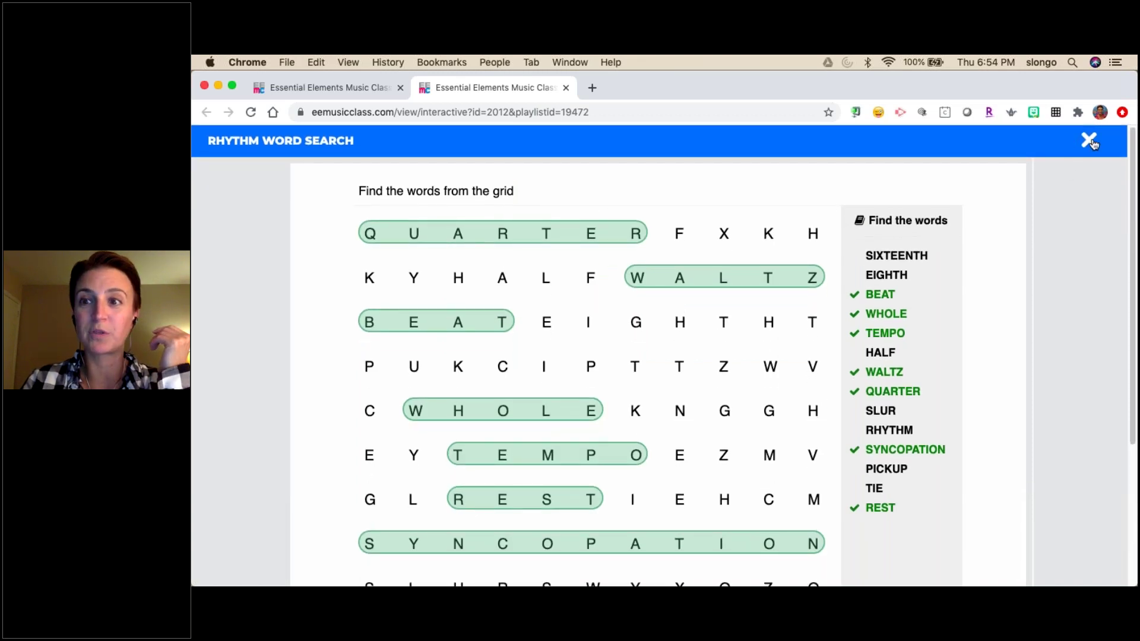
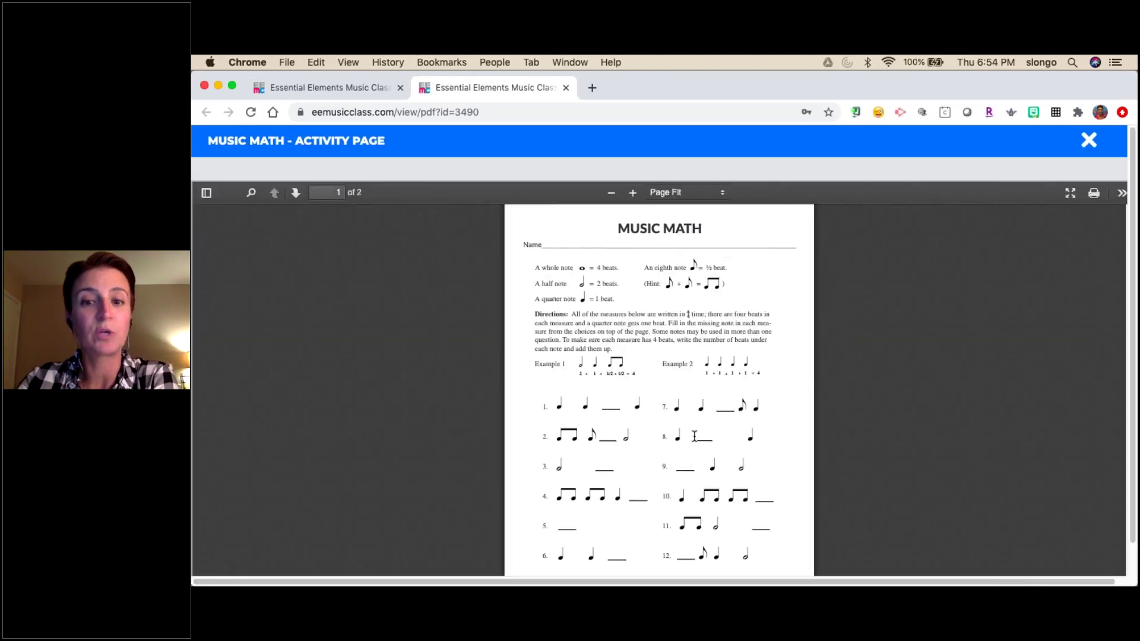
Look through the Music Math activity page and its answer key, and close the page
{"action": "scroll", "coordinate": [694, 436], "scroll_direction": "down", "scroll_amount": 10}
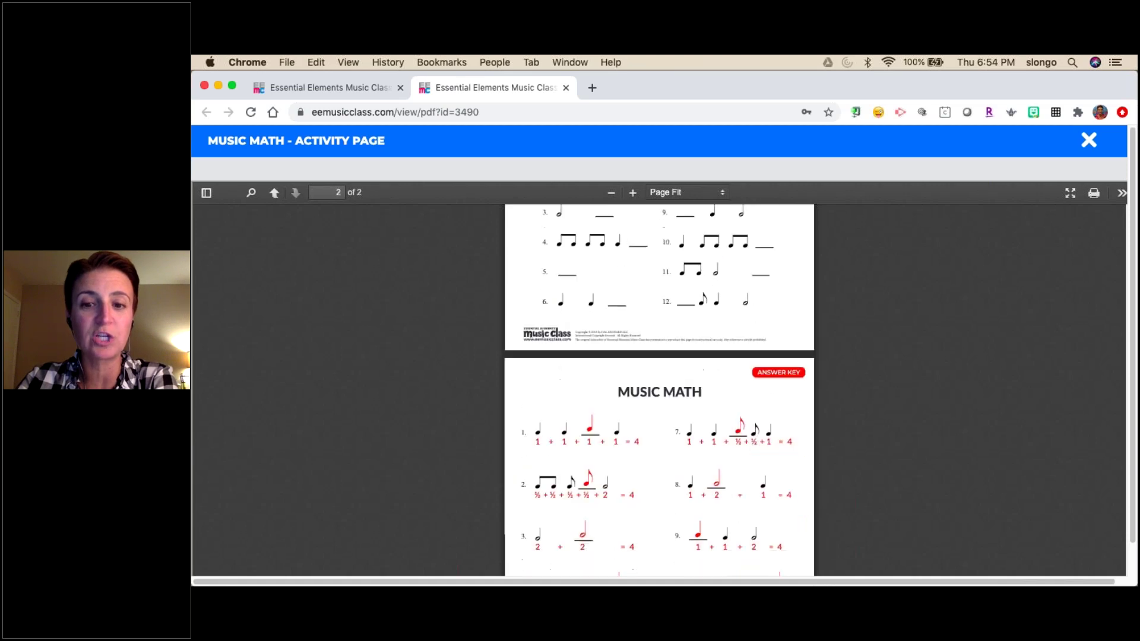
{"action": "scroll", "coordinate": [695, 436], "scroll_direction": "down", "scroll_amount": 2}
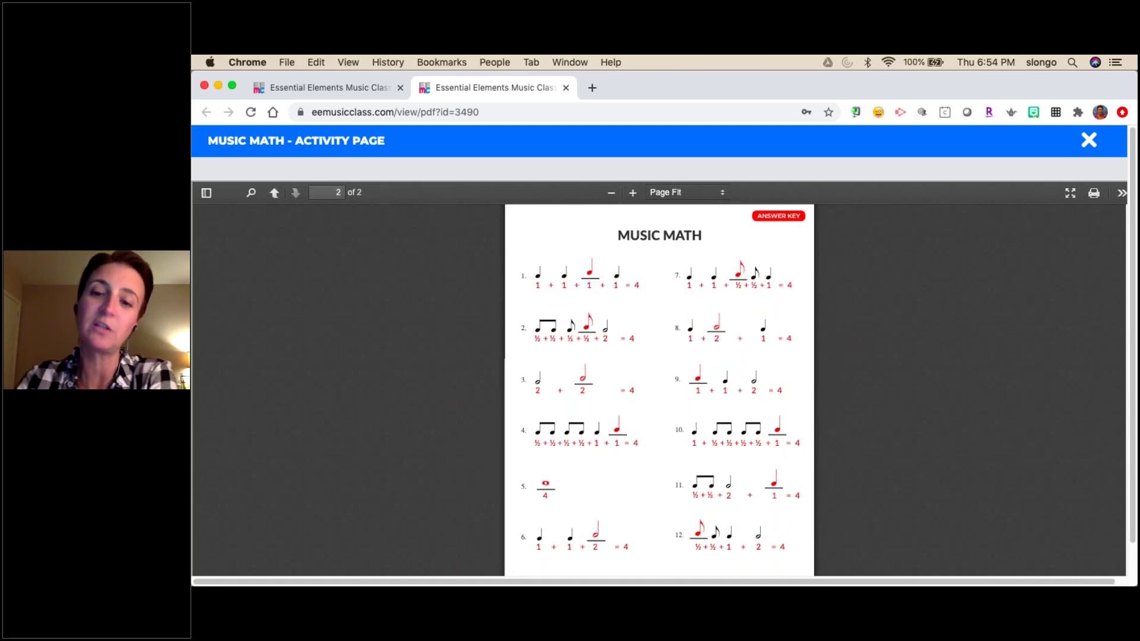
{"action": "scroll", "coordinate": [694, 437], "scroll_direction": "down", "scroll_amount": 3}
{"action": "scroll", "coordinate": [695, 437], "scroll_direction": "up", "scroll_amount": 10}
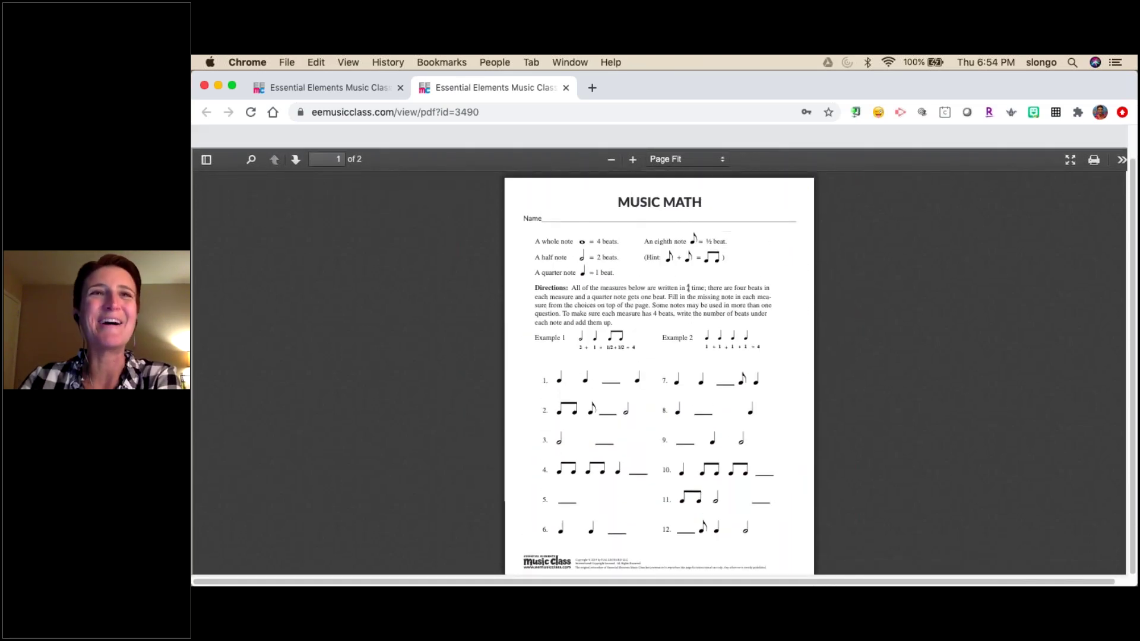
{"action": "scroll", "coordinate": [659, 374], "scroll_direction": "down", "scroll_amount": 2}
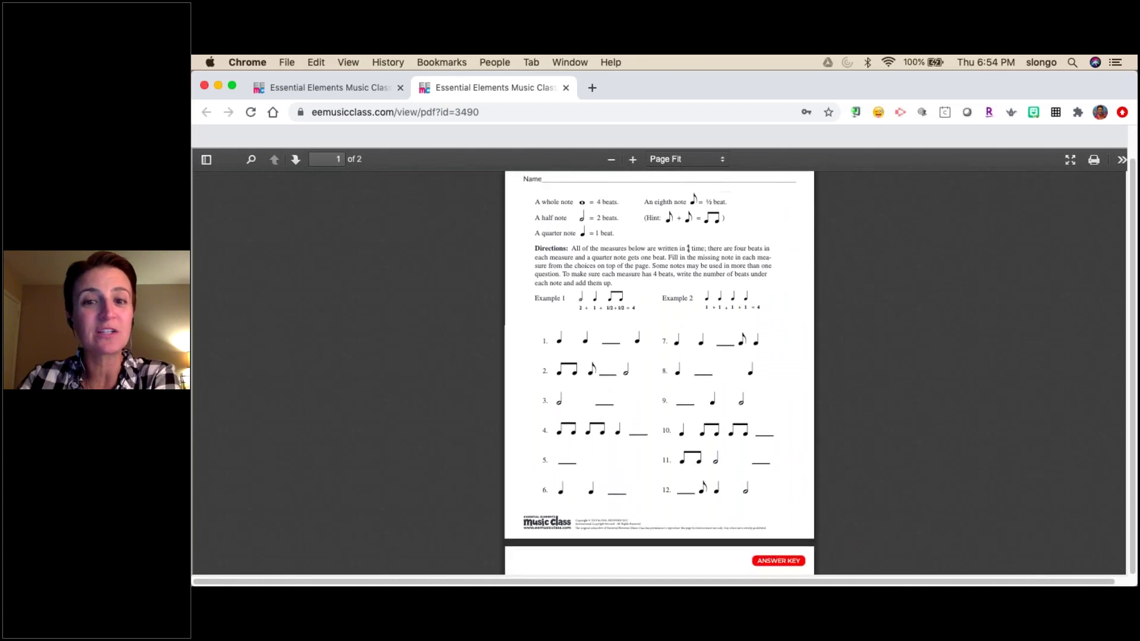
{"action": "scroll", "coordinate": [659, 374], "scroll_direction": "up", "scroll_amount": 2}
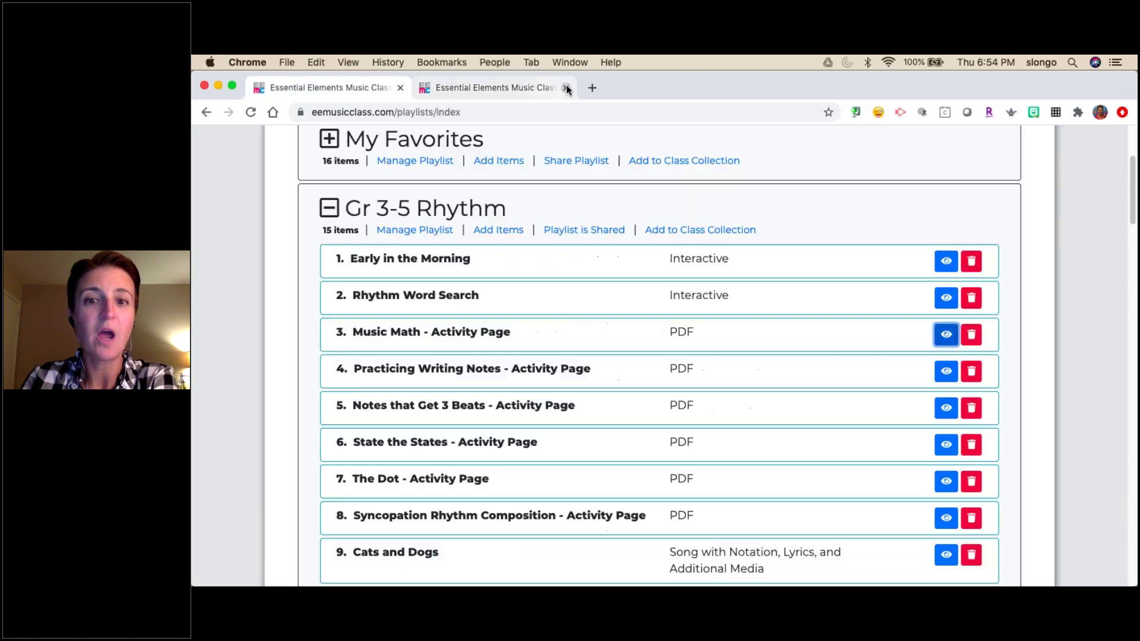
{"action": "left_click", "coordinate": [566, 87]}
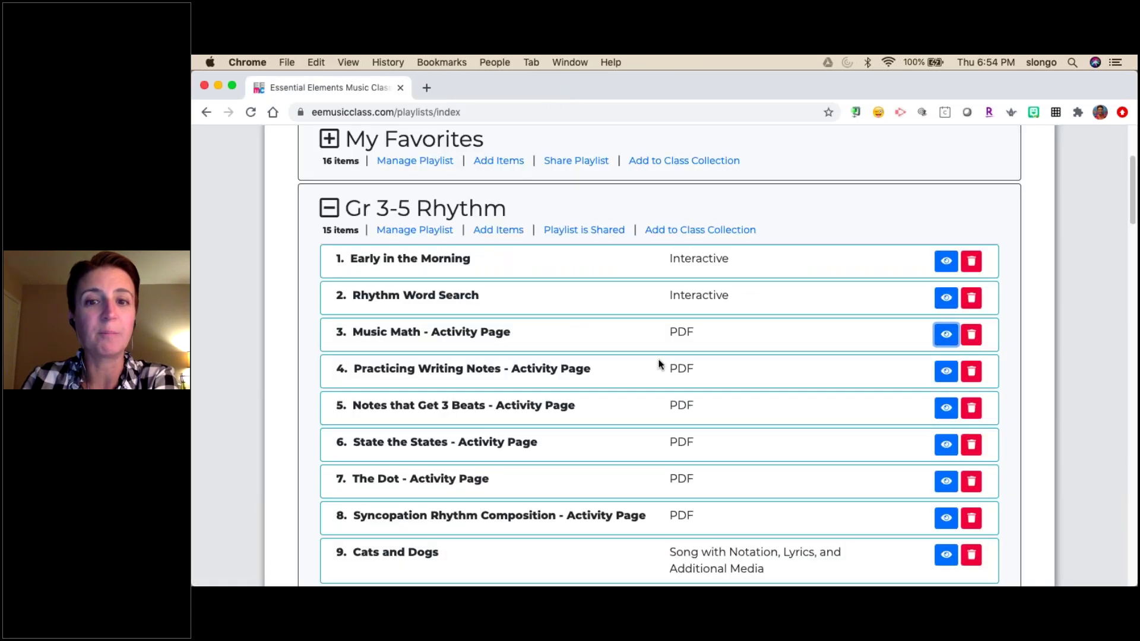
Open the Practicing Writing Notes activity page, review the worksheet and its answer key, and close it
{"action": "left_click", "coordinate": [947, 371]}
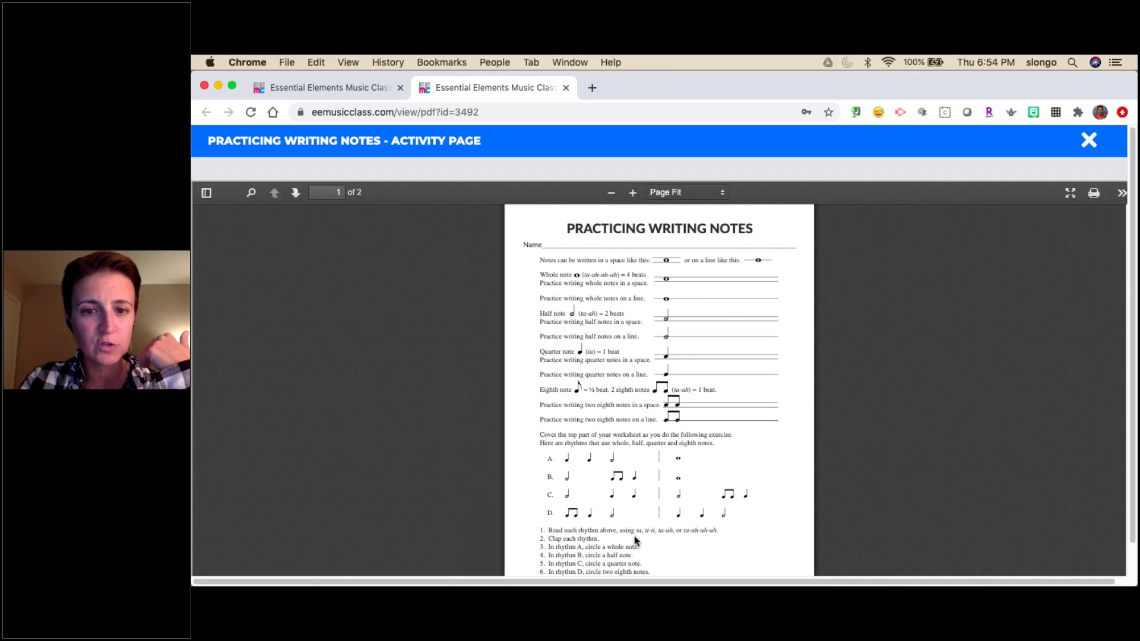
{"action": "scroll", "coordinate": [634, 536], "scroll_direction": "down", "scroll_amount": 5}
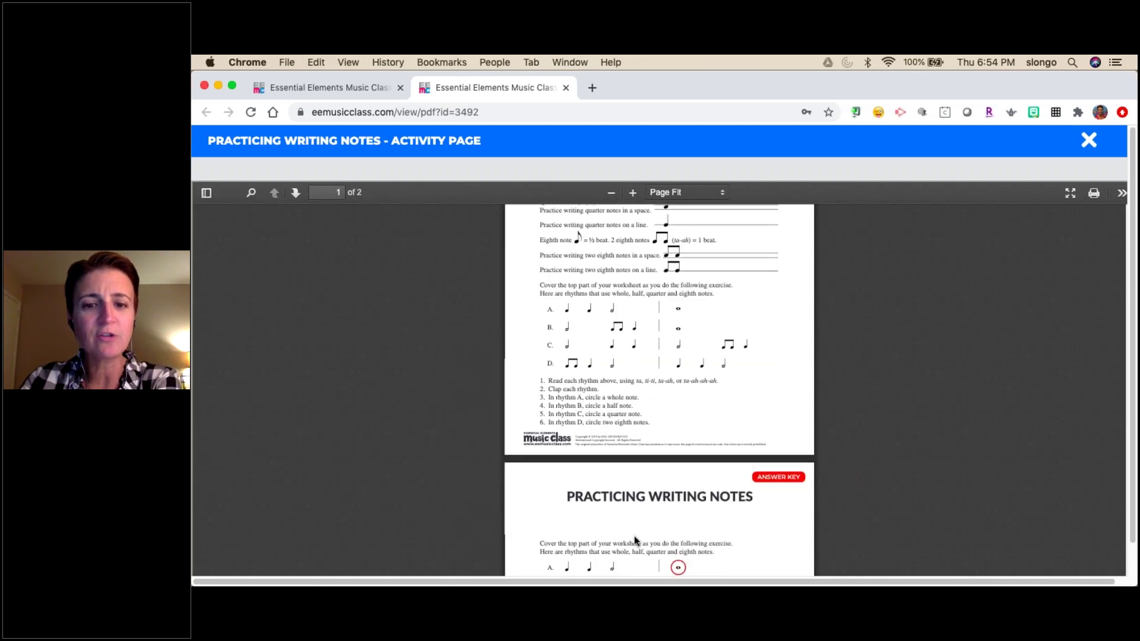
{"action": "scroll", "coordinate": [635, 535], "scroll_direction": "up", "scroll_amount": 5}
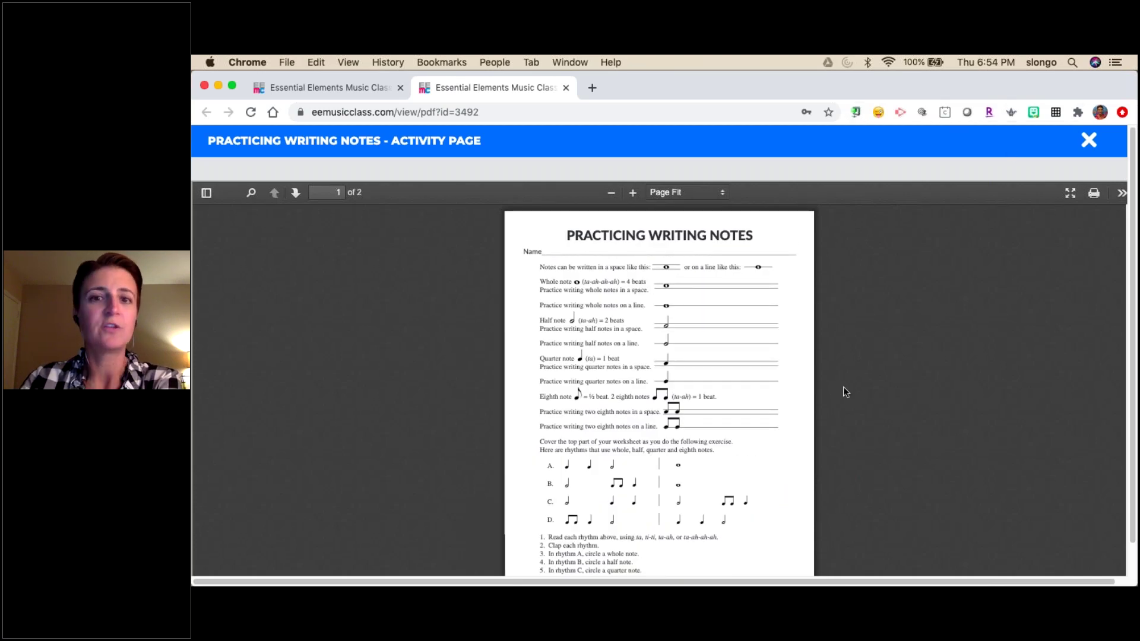
{"action": "scroll", "coordinate": [843, 386], "scroll_direction": "down", "scroll_amount": 5}
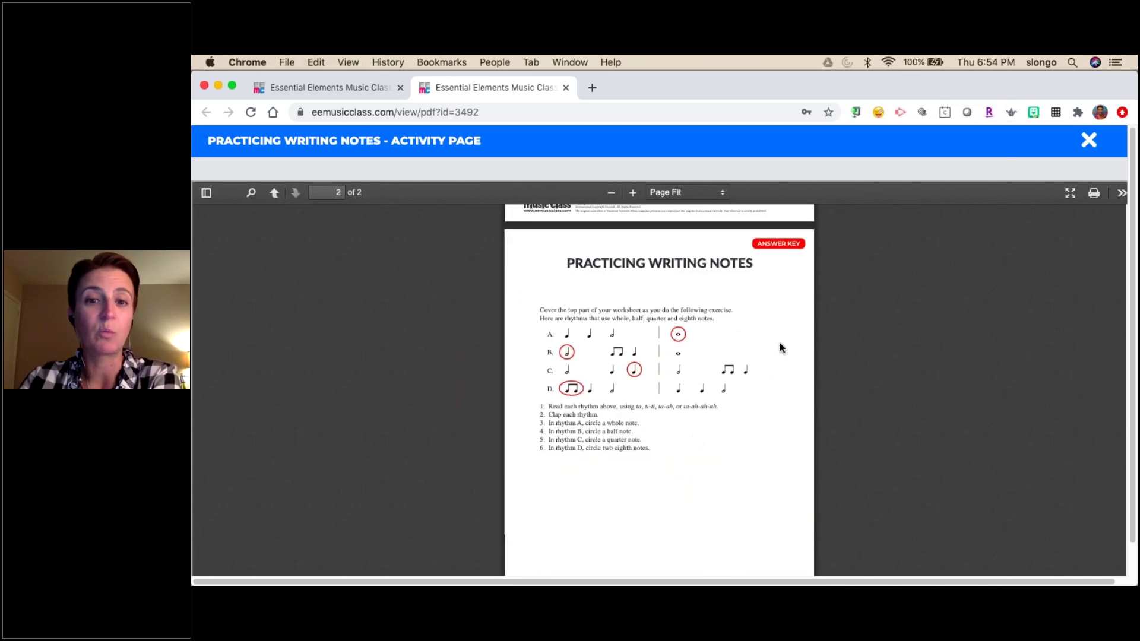
{"action": "scroll", "coordinate": [779, 343], "scroll_direction": "up", "scroll_amount": 5}
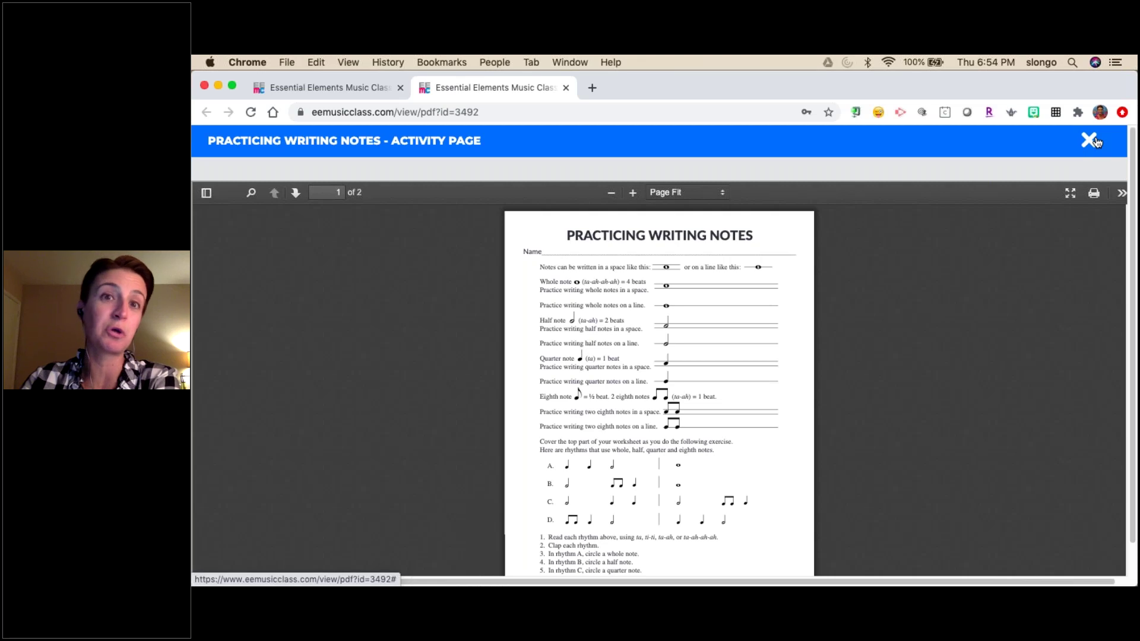
{"action": "left_click", "coordinate": [567, 88]}
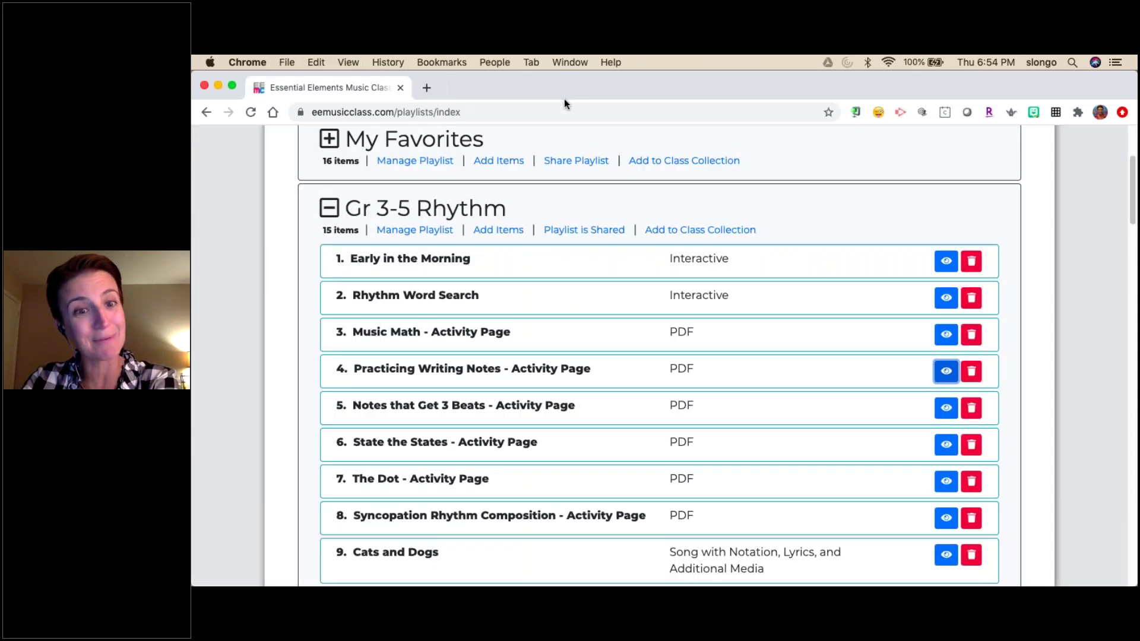
Open the State the States activity page, examine its map and rhythm matching exercise, and close it
{"action": "scroll", "coordinate": [674, 438], "scroll_direction": "down", "scroll_amount": 1}
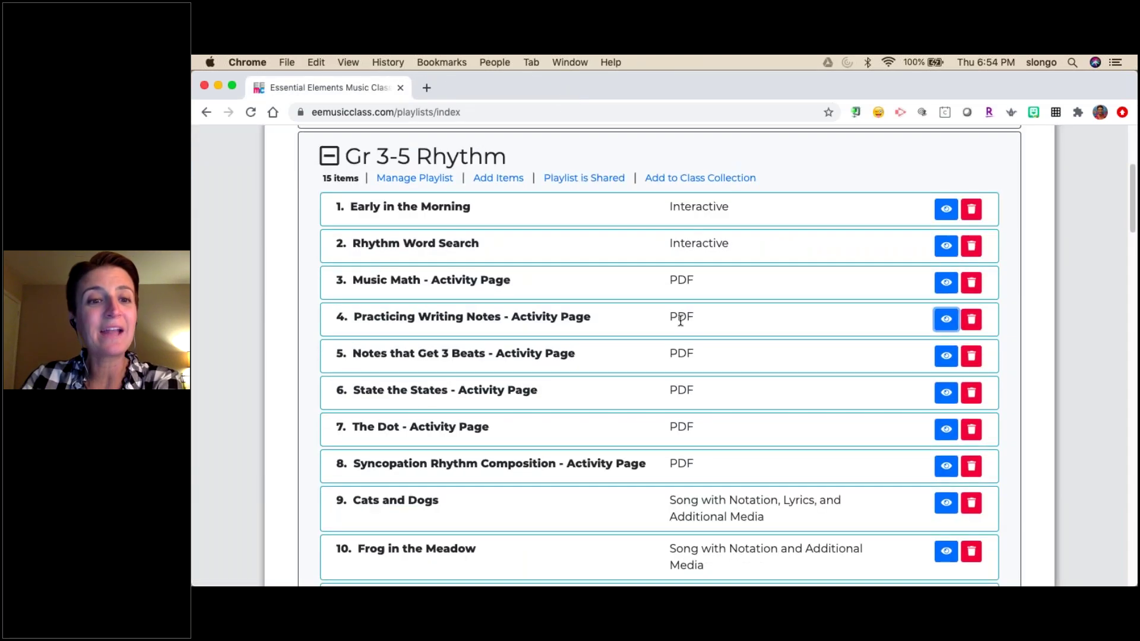
{"action": "left_click", "coordinate": [948, 397]}
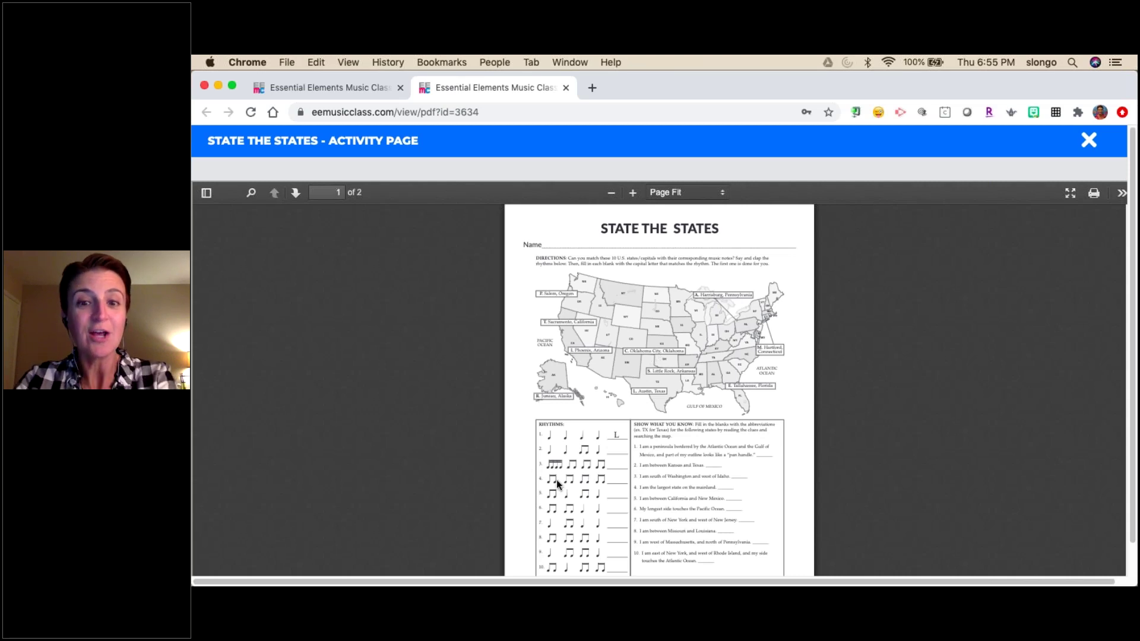
{"action": "scroll", "coordinate": [557, 480], "scroll_direction": "down", "scroll_amount": 2}
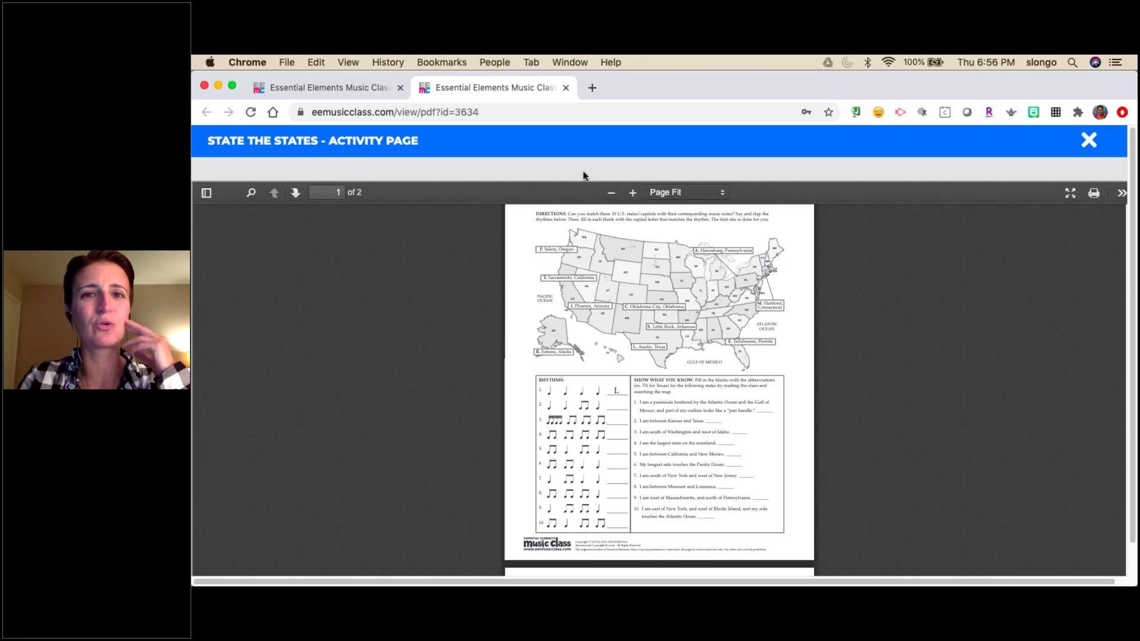
{"action": "left_click", "coordinate": [566, 88]}
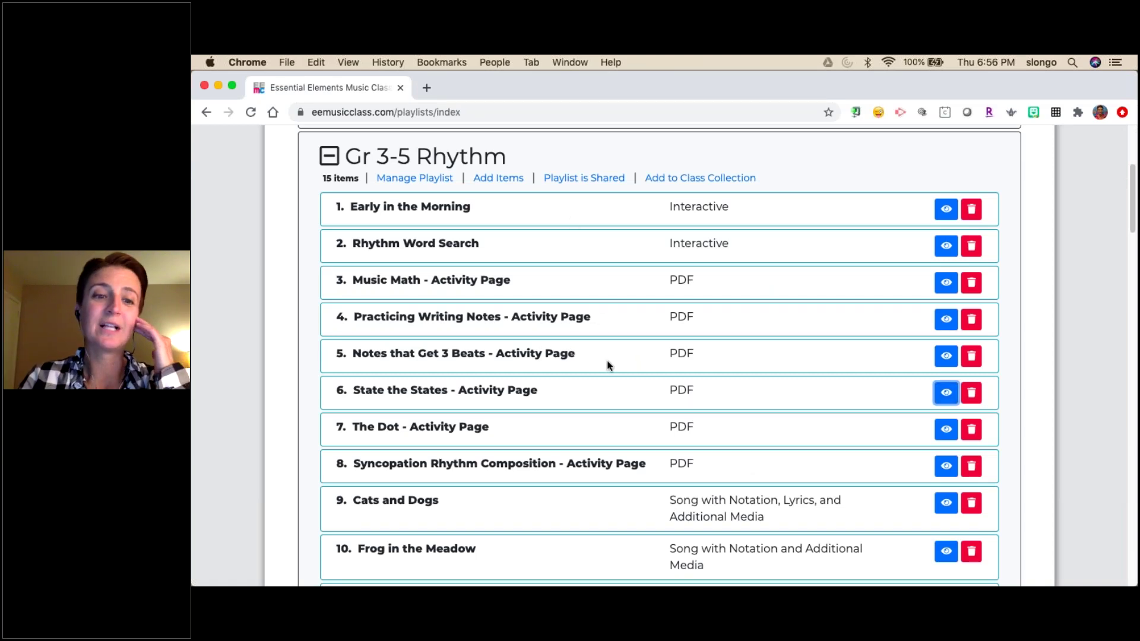
Expand the Cats and Dogs song in the Gr 3-5 Rhythm playlist, view its Music Notation, and close the notation
{"action": "scroll", "coordinate": [607, 363], "scroll_direction": "down", "scroll_amount": 3}
{"action": "scroll", "coordinate": [534, 308], "scroll_direction": "down", "scroll_amount": 2}
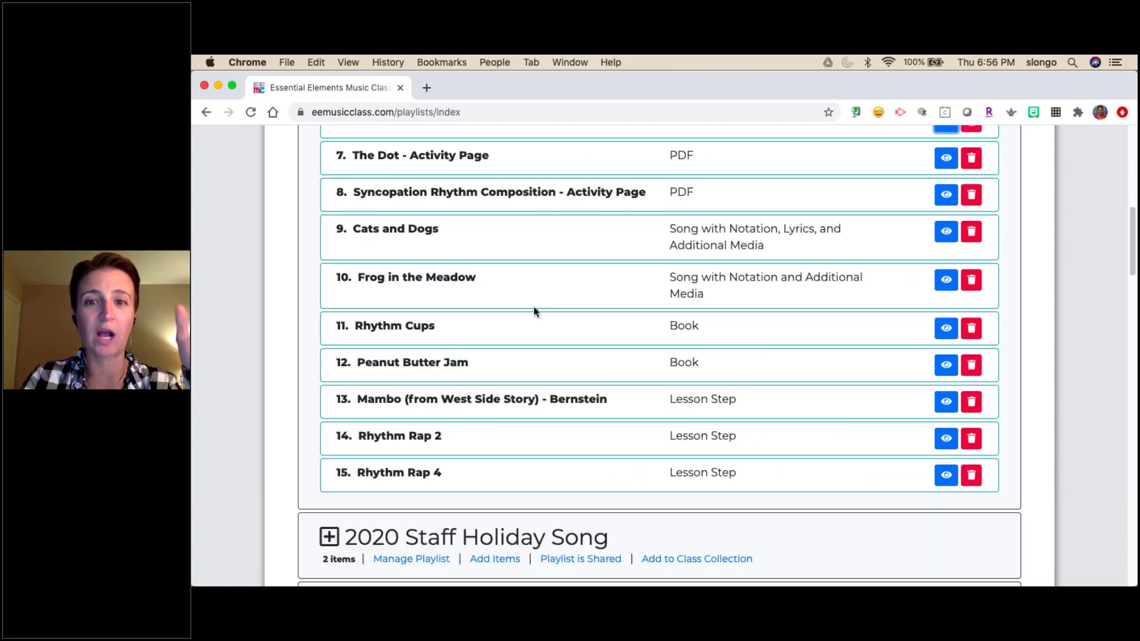
{"action": "left_click", "coordinate": [945, 232]}
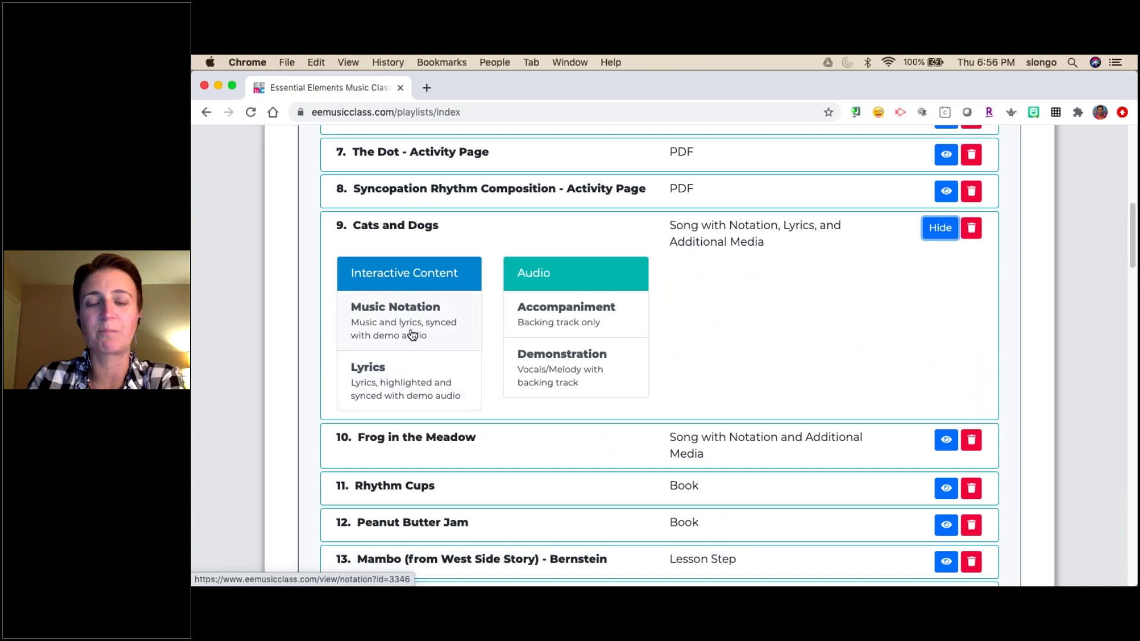
{"action": "left_click", "coordinate": [412, 335]}
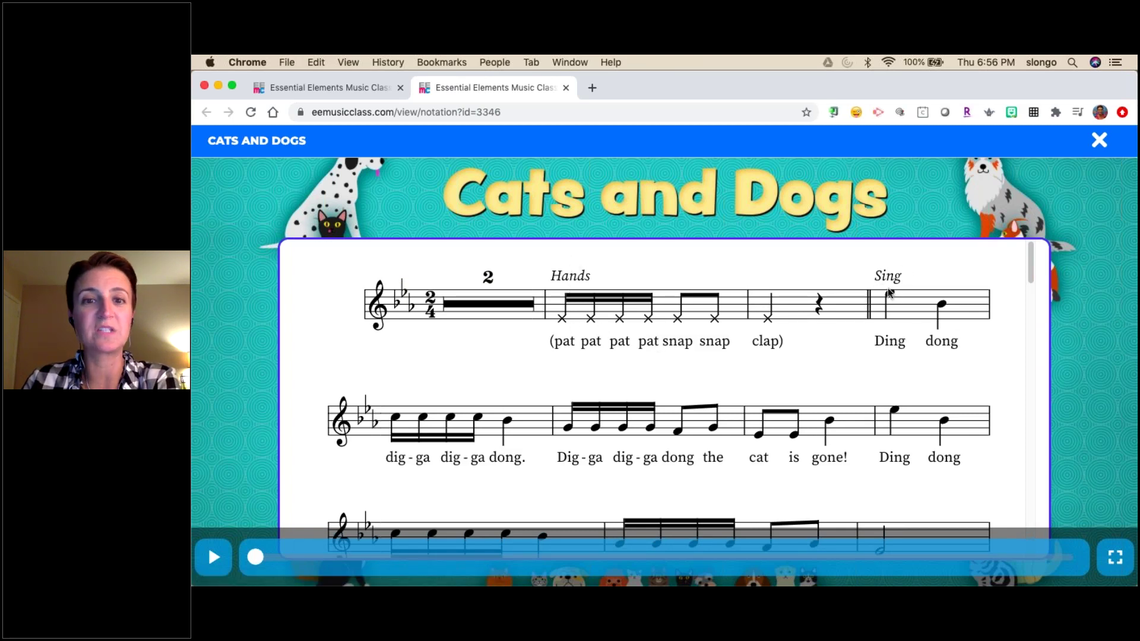
{"action": "left_click", "coordinate": [566, 88]}
View the synced Lyrics version of Cats and Dogs, close it, and collapse the song's content options
{"action": "left_click", "coordinate": [406, 380]}
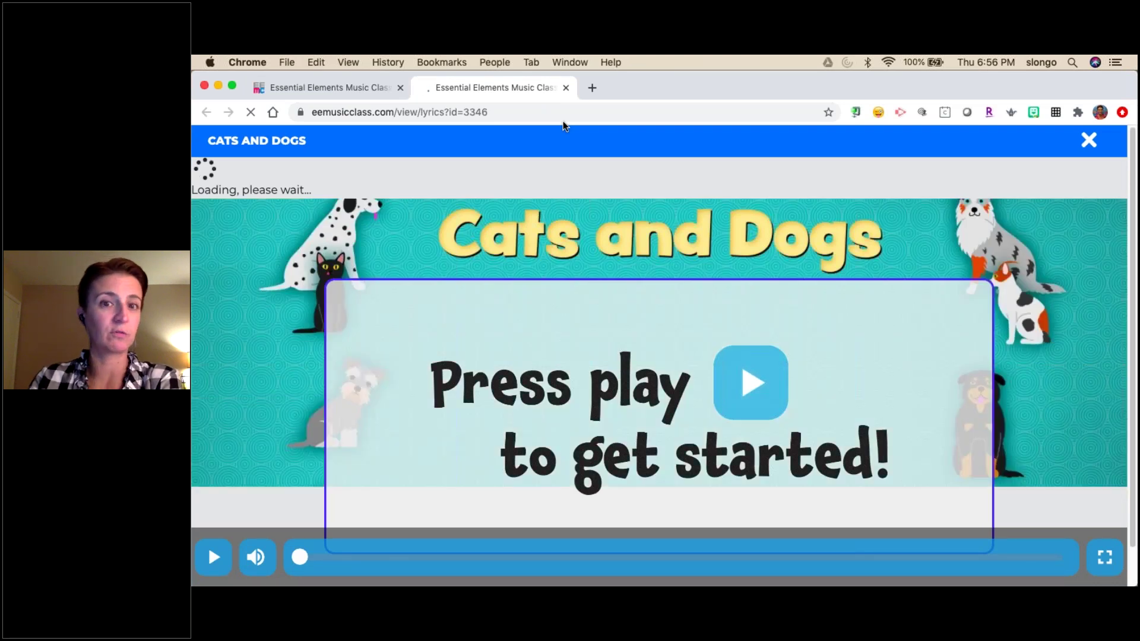
{"action": "left_click", "coordinate": [566, 91]}
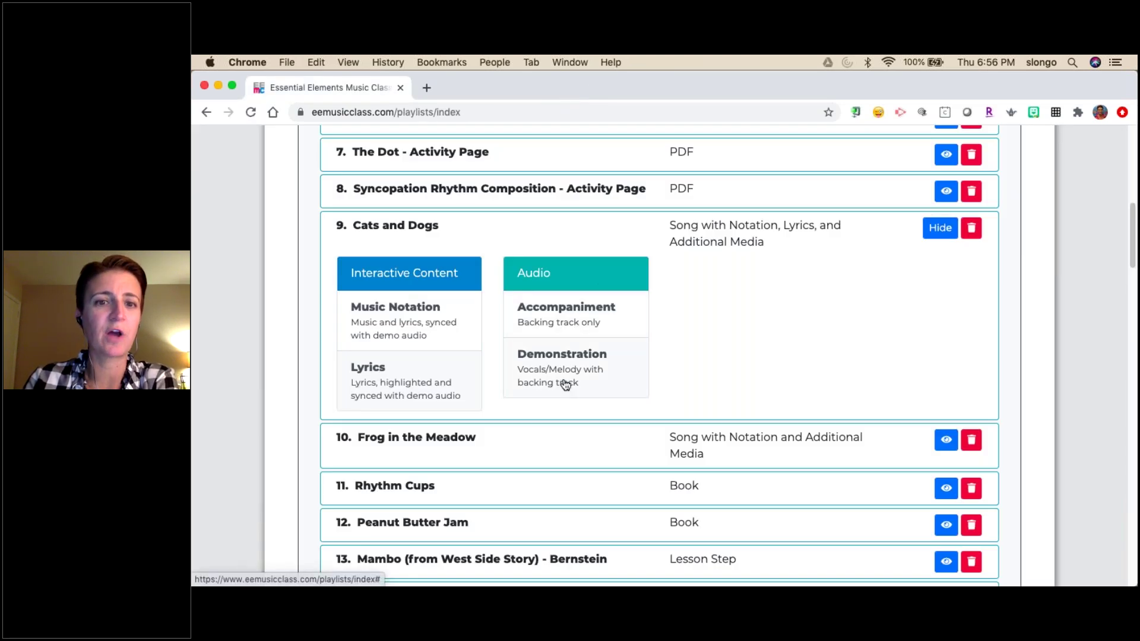
{"action": "left_click", "coordinate": [938, 232]}
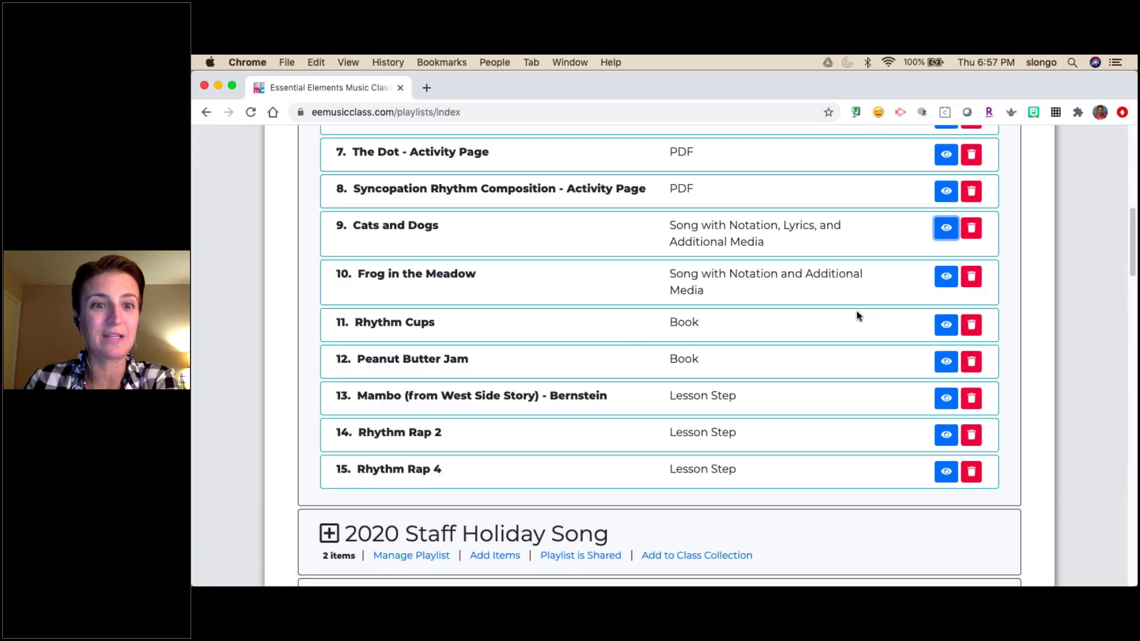
Open the Rhythm Cups book and examine the lesson video, cup symbols and patterns in the Can't Stop the Feeling chapter
{"action": "left_click", "coordinate": [946, 325]}
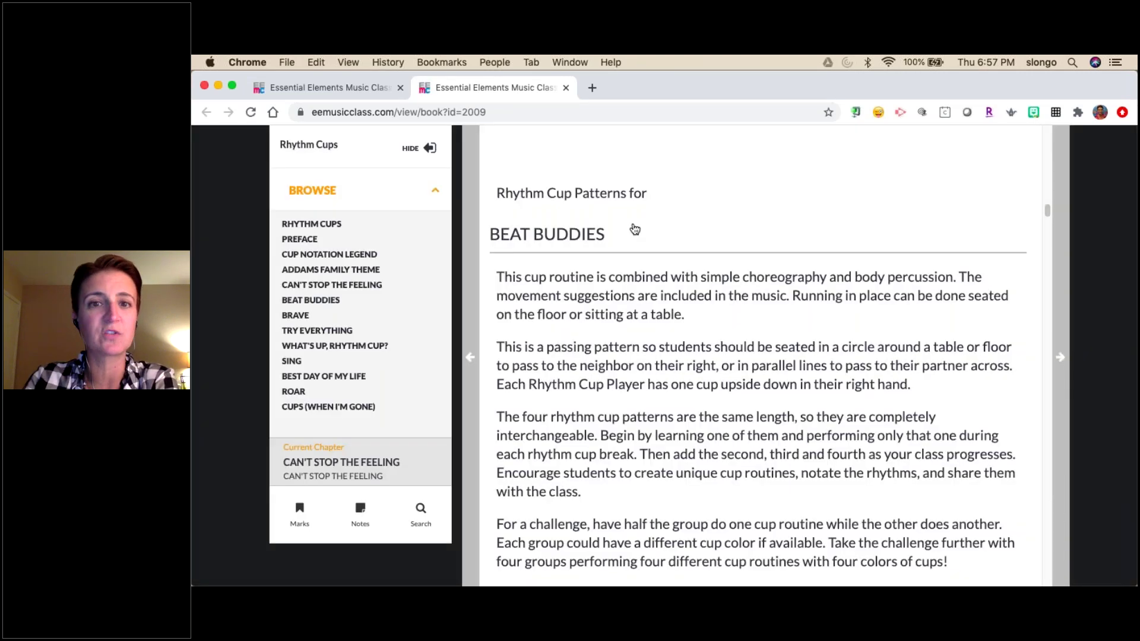
{"action": "left_click", "coordinate": [291, 285]}
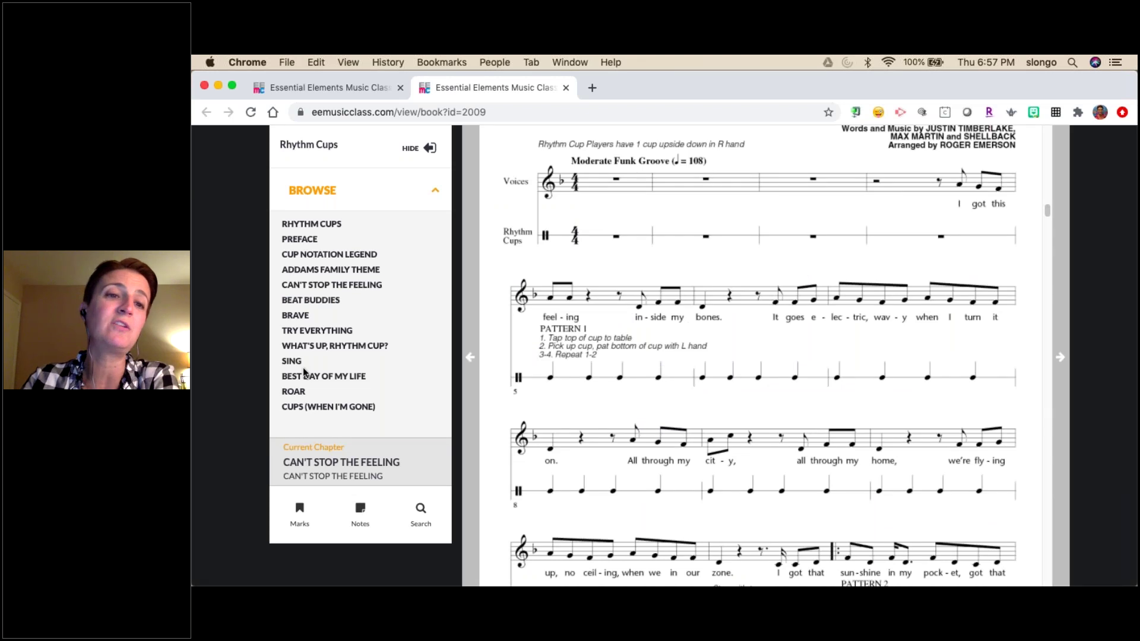
{"action": "left_click", "coordinate": [321, 285]}
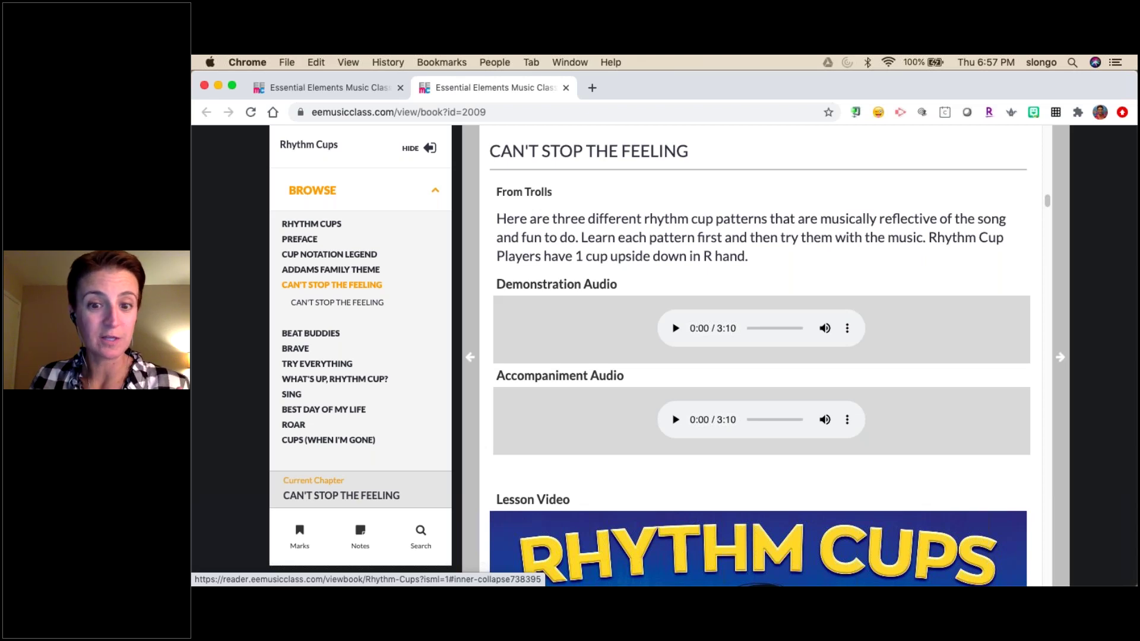
{"action": "scroll", "coordinate": [843, 480], "scroll_direction": "down", "scroll_amount": 5}
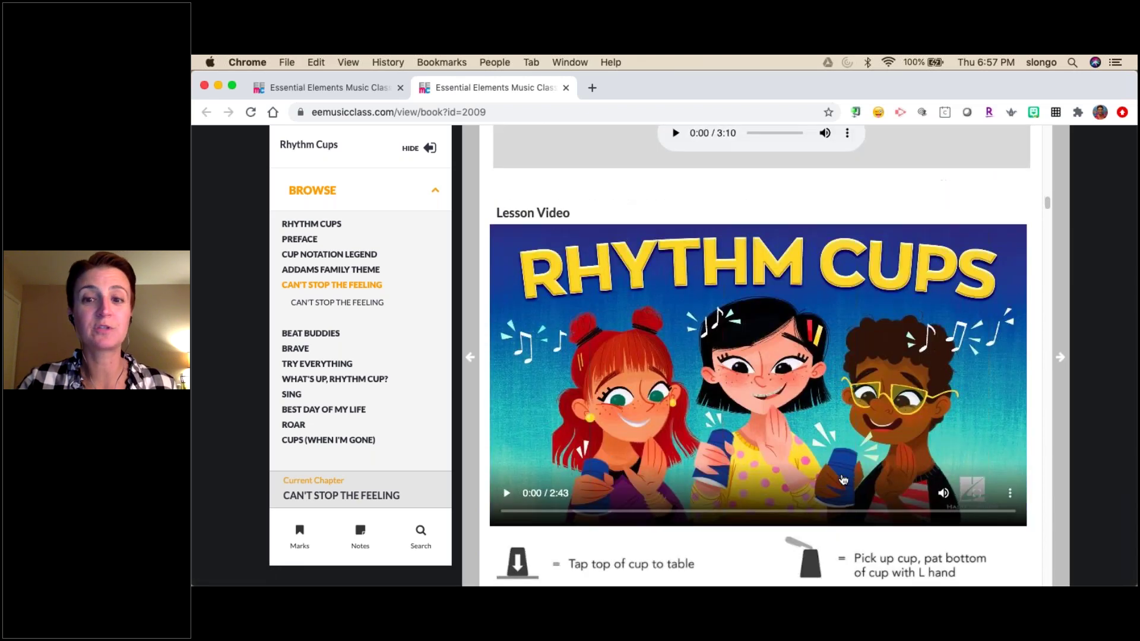
{"action": "scroll", "coordinate": [843, 480], "scroll_direction": "down", "scroll_amount": 8}
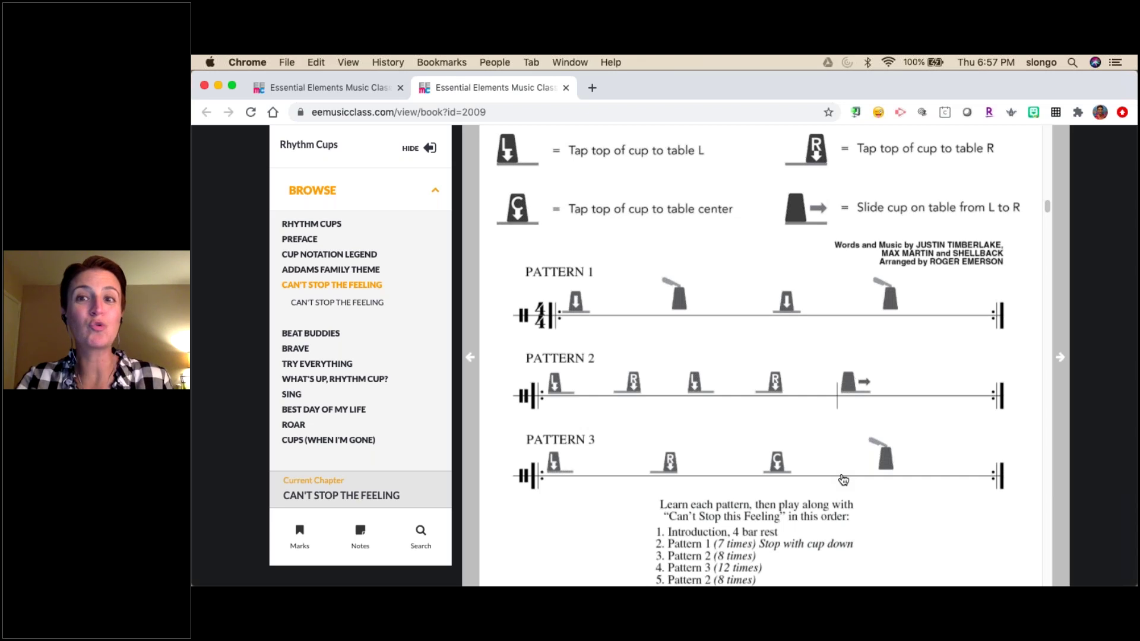
{"action": "scroll", "coordinate": [843, 480], "scroll_direction": "up", "scroll_amount": 2}
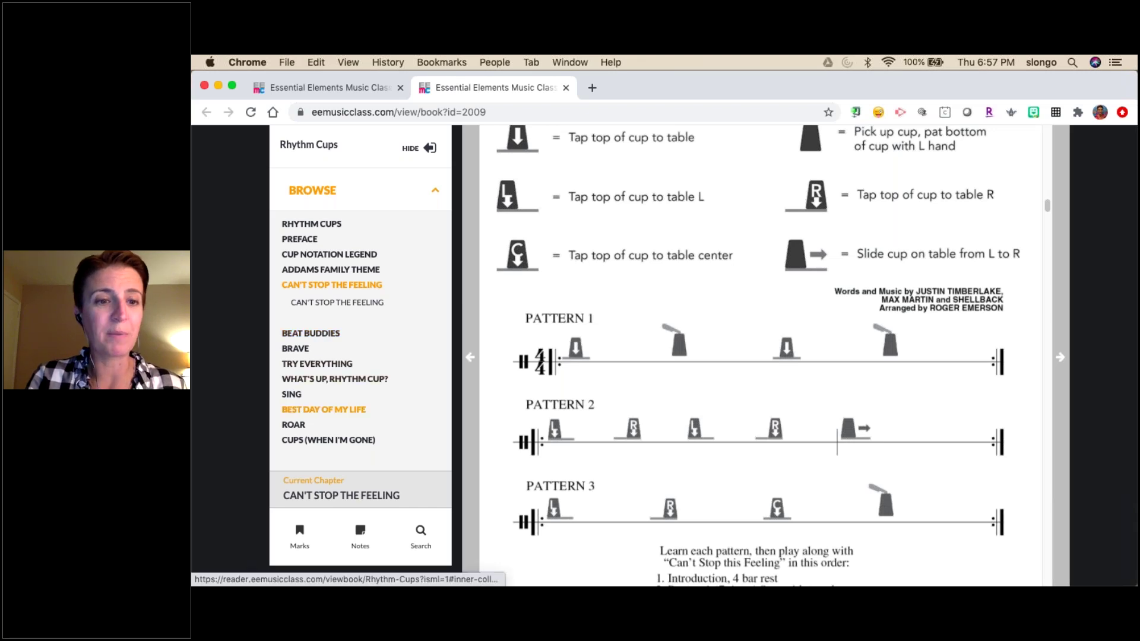
Go to the Best Day of My Life chapter of the Rhythm Cups book
{"action": "left_click", "coordinate": [324, 410]}
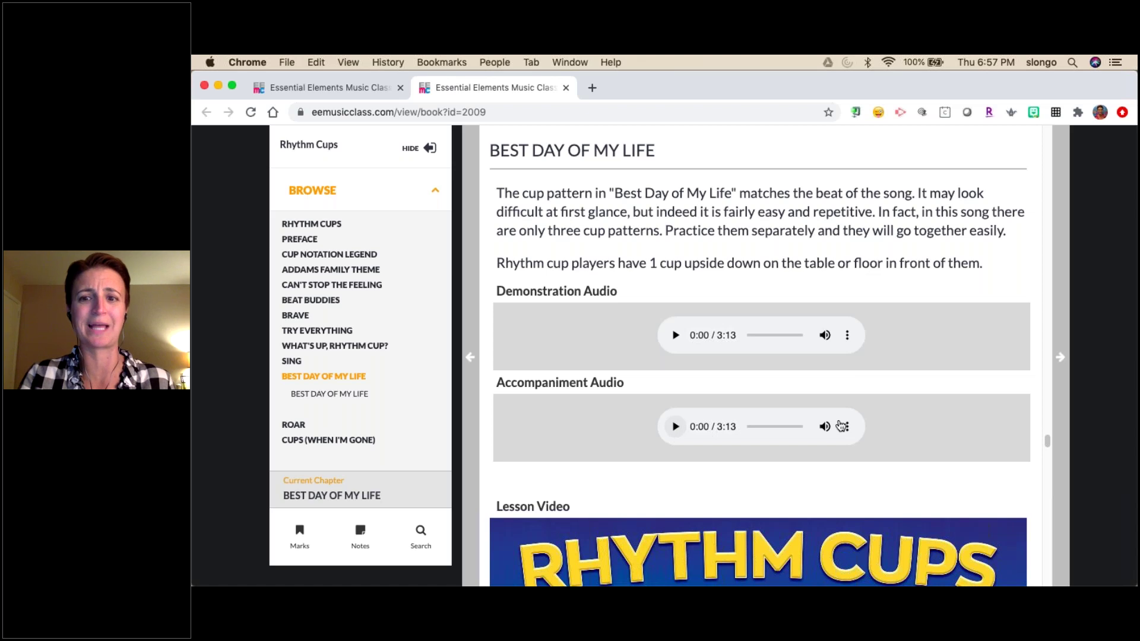
Examine the lesson video, cup symbols and patterns in the Best Day of My Life chapter, and collapse the chapter list
{"action": "scroll", "coordinate": [811, 436], "scroll_direction": "down", "scroll_amount": 10}
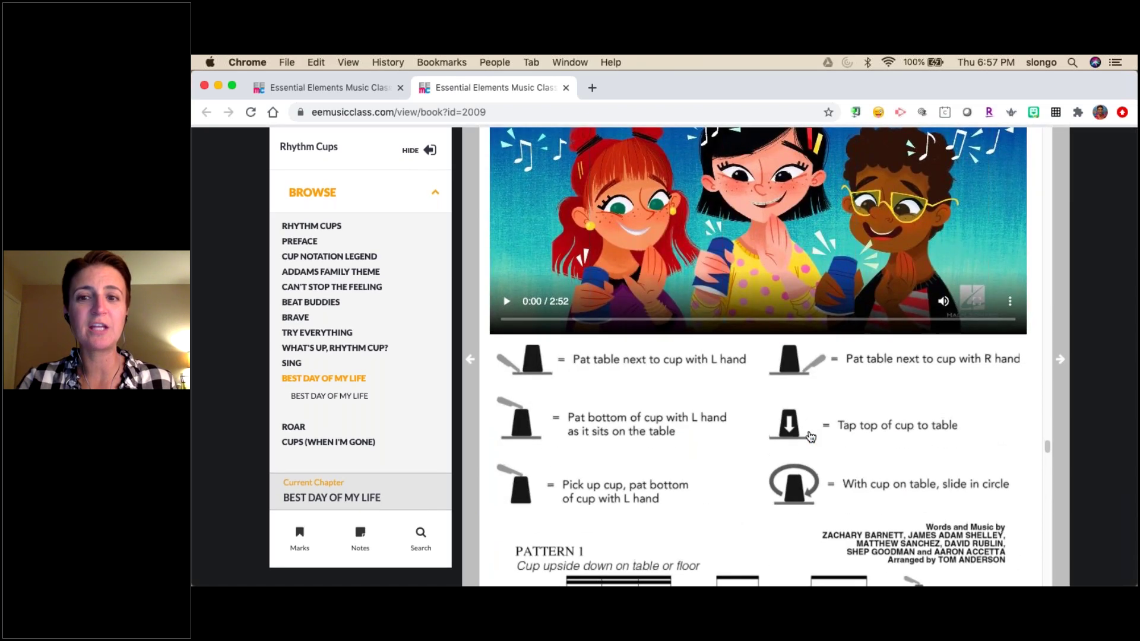
{"action": "scroll", "coordinate": [781, 447], "scroll_direction": "down", "scroll_amount": 3}
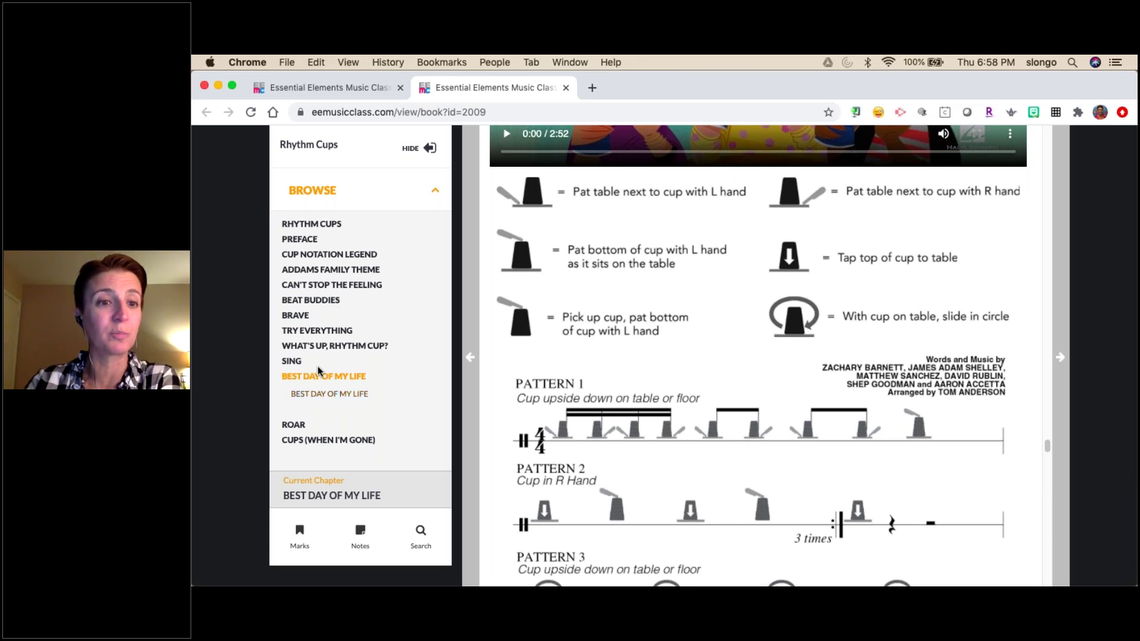
{"action": "left_click", "coordinate": [435, 190]}
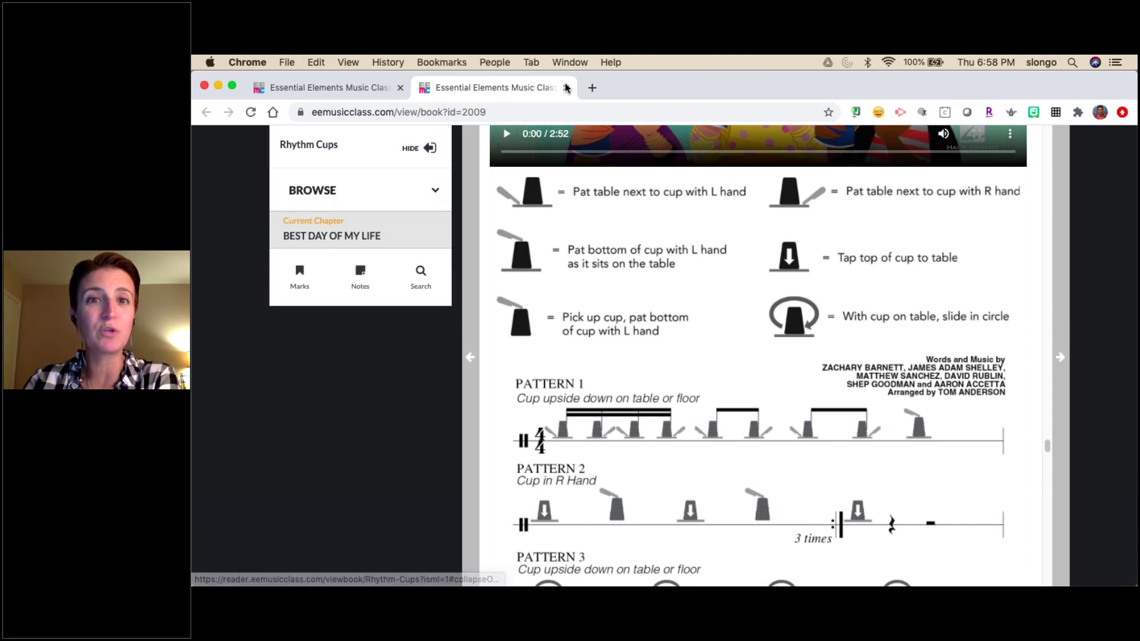
Review the score and pattern order in the Sing chapter, and close the Rhythm Cups book
{"action": "scroll", "coordinate": [627, 407], "scroll_direction": "up", "scroll_amount": 10}
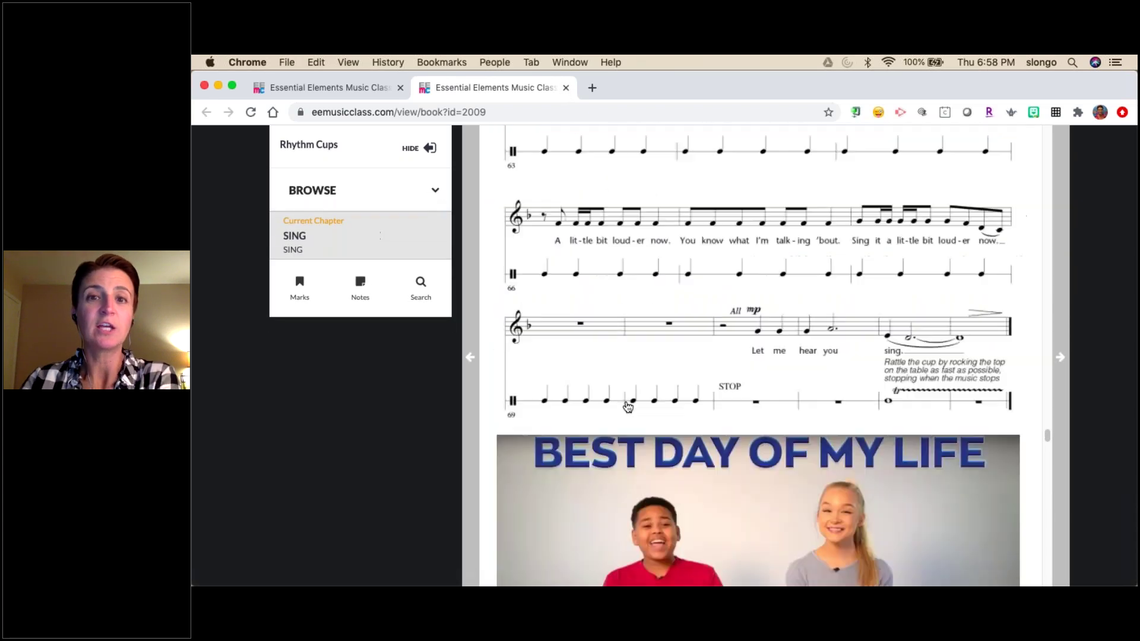
{"action": "scroll", "coordinate": [628, 407], "scroll_direction": "up", "scroll_amount": 10}
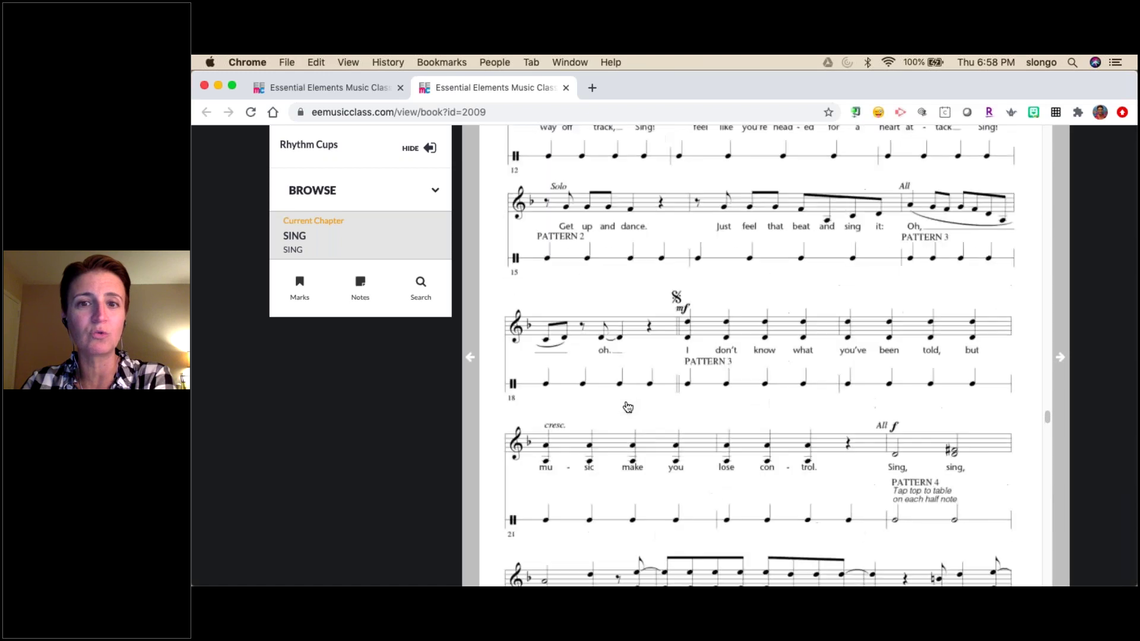
{"action": "scroll", "coordinate": [627, 407], "scroll_direction": "up", "scroll_amount": 10}
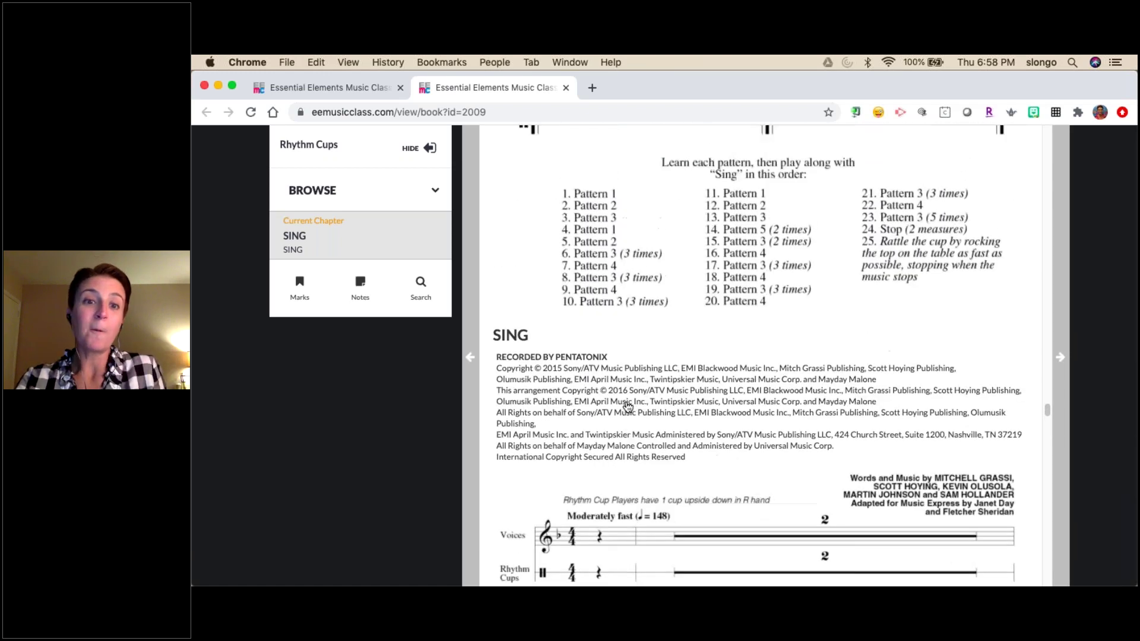
{"action": "scroll", "coordinate": [628, 408], "scroll_direction": "up", "scroll_amount": 2}
{"action": "scroll", "coordinate": [628, 408], "scroll_direction": "down", "scroll_amount": 6}
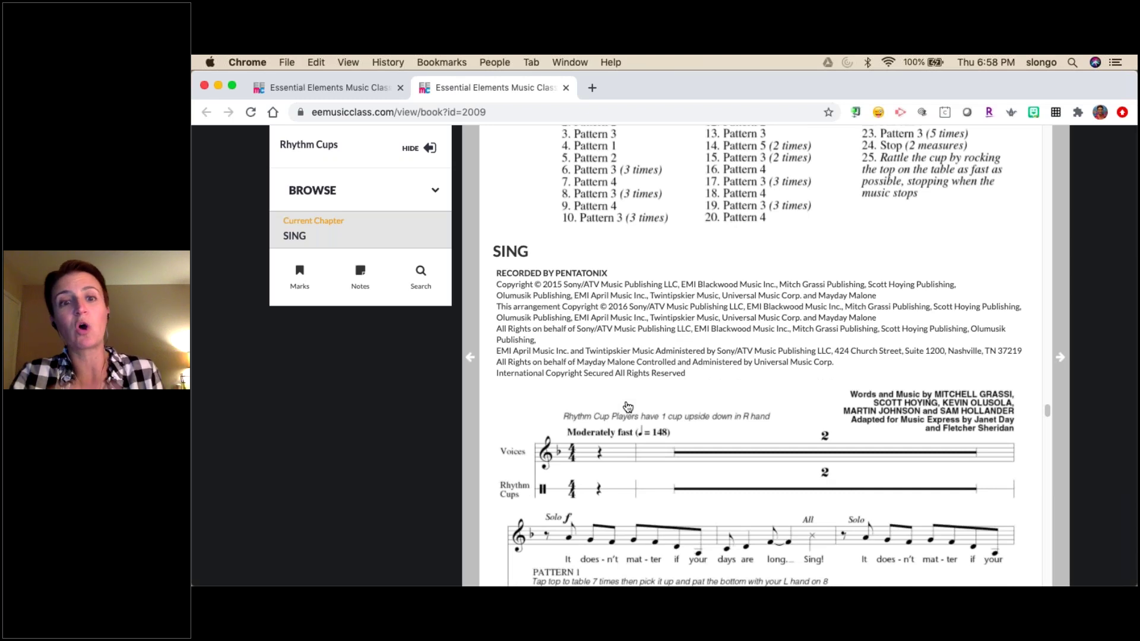
{"action": "scroll", "coordinate": [628, 407], "scroll_direction": "down", "scroll_amount": 5}
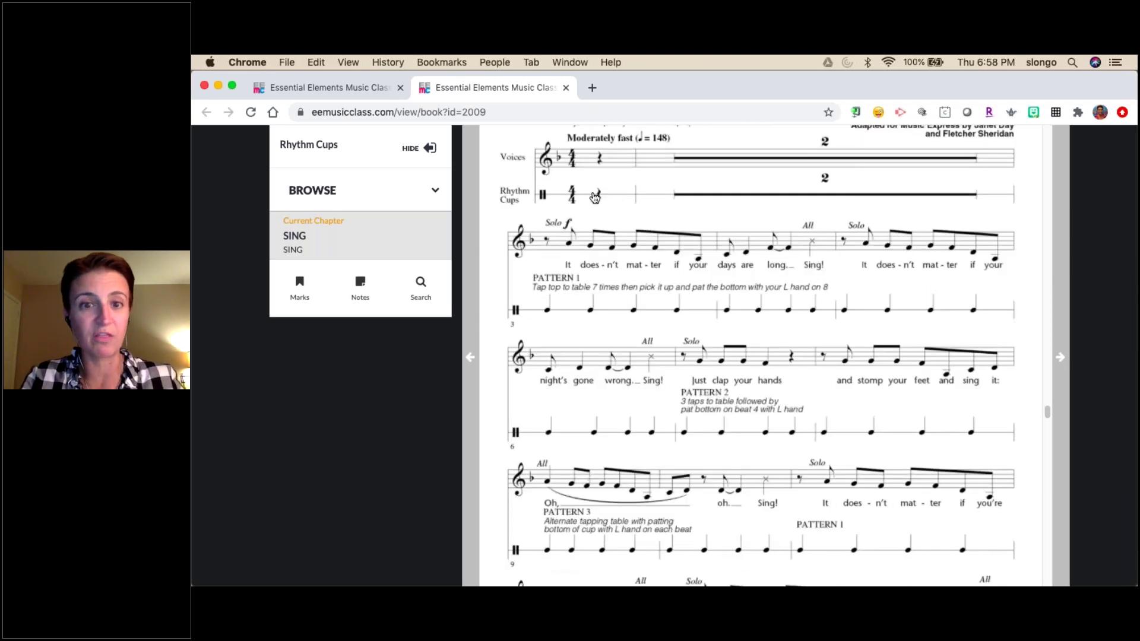
{"action": "left_click", "coordinate": [566, 87]}
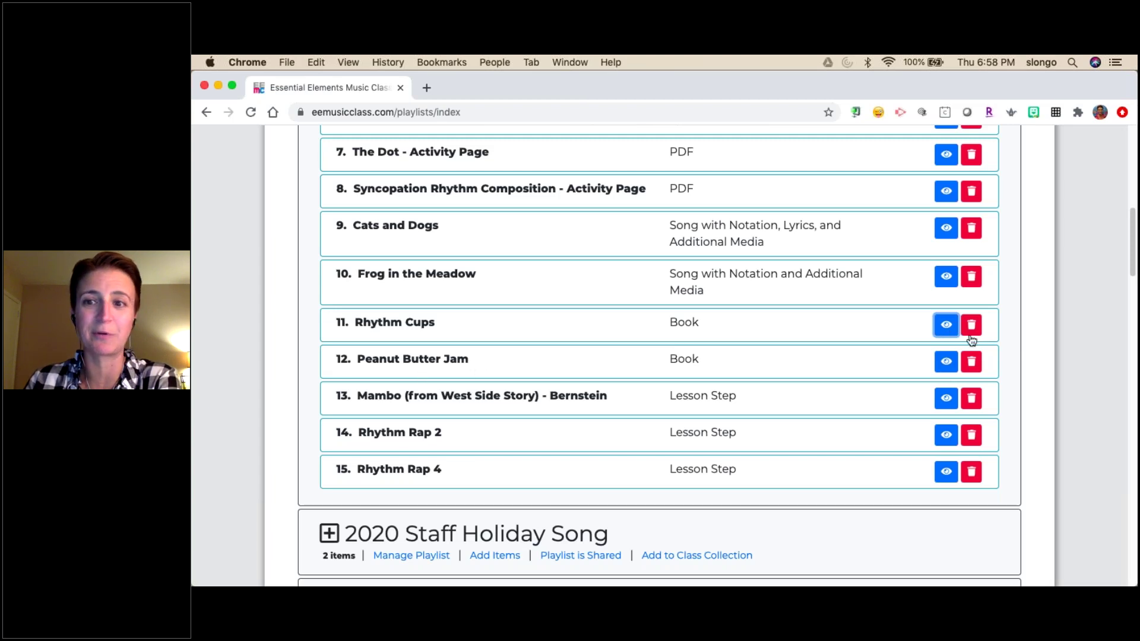
Open the Peanut Butter Jam book, visit Can You Swing It?, and read the Drum Ensemble section of the Rock Out! chapter
{"action": "left_click", "coordinate": [946, 361]}
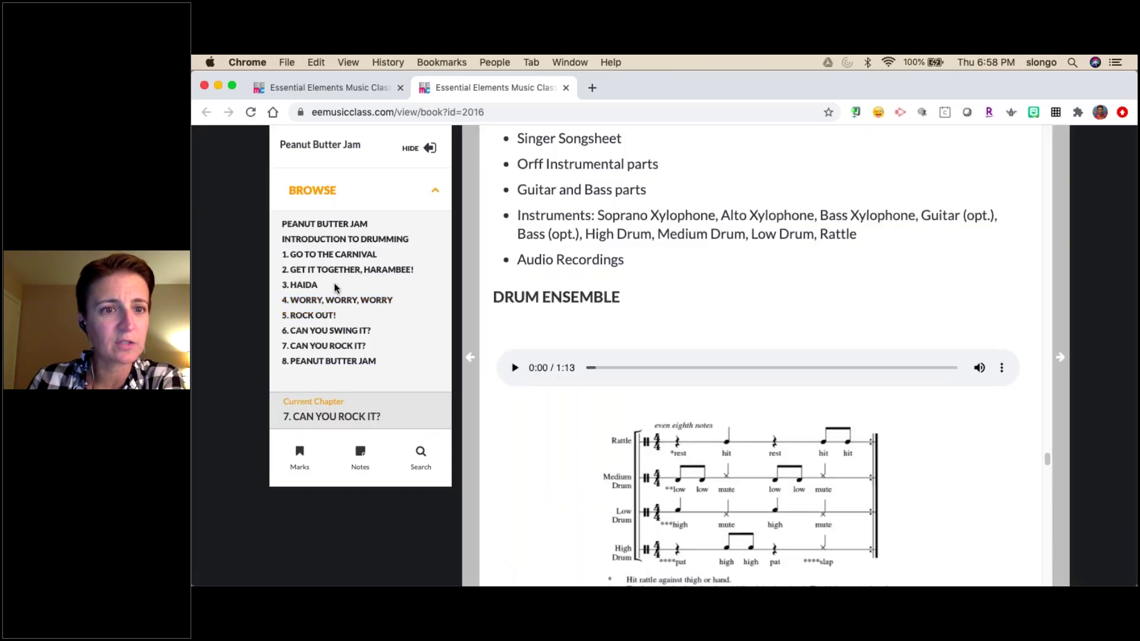
{"action": "left_click", "coordinate": [330, 331]}
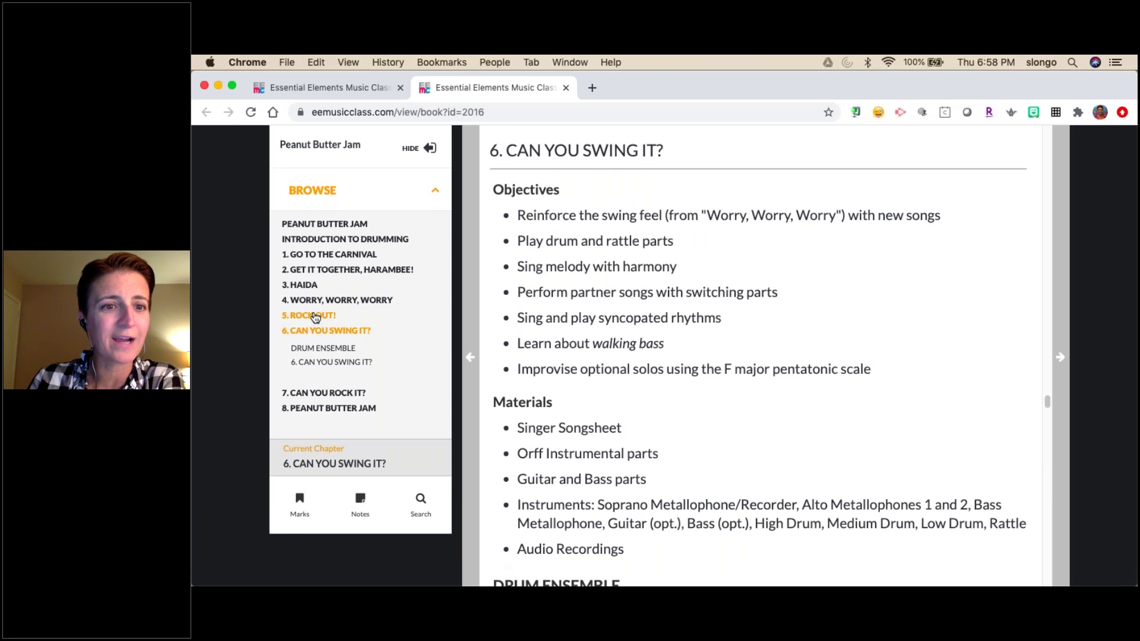
{"action": "left_click", "coordinate": [317, 317]}
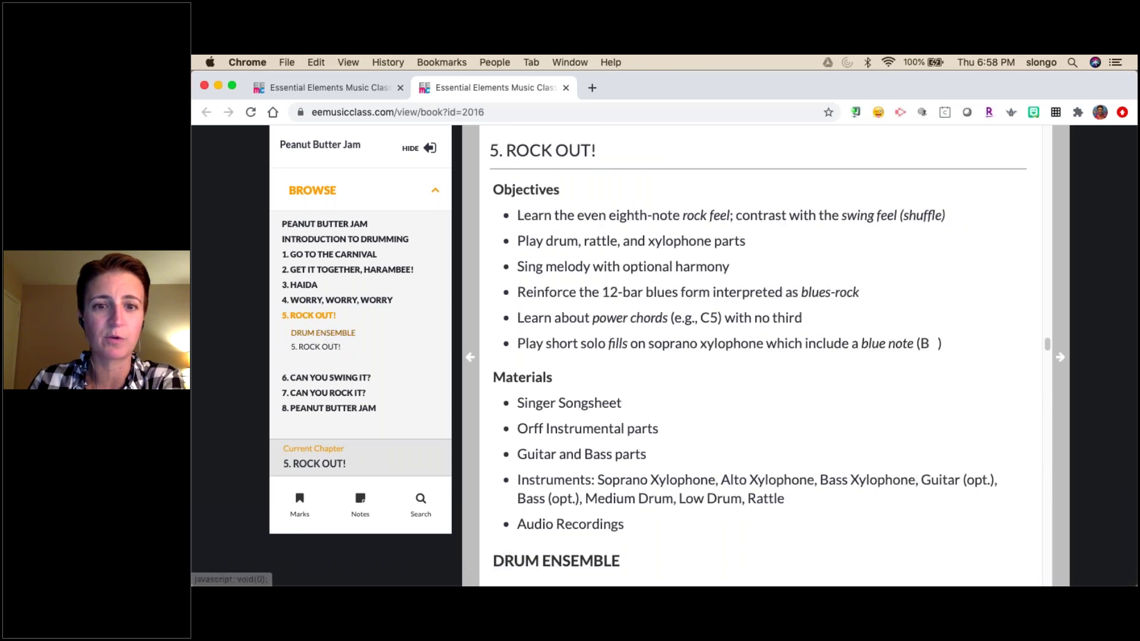
{"action": "left_click", "coordinate": [324, 333]}
{"action": "scroll", "coordinate": [756, 355], "scroll_direction": "down", "scroll_amount": 10}
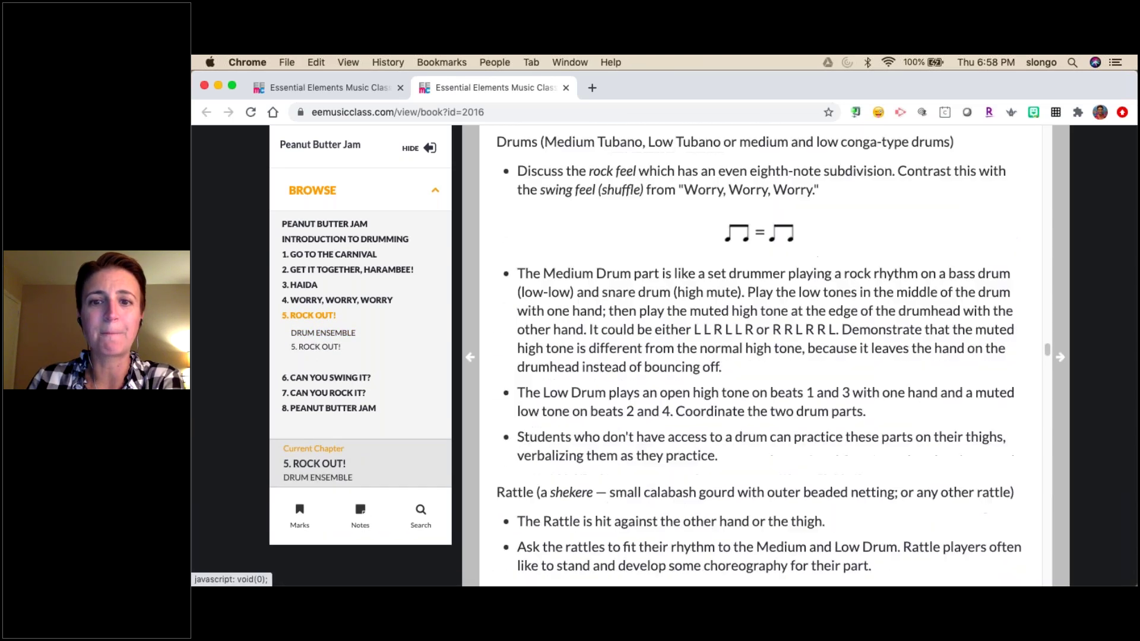
{"action": "scroll", "coordinate": [755, 355], "scroll_direction": "down", "scroll_amount": 2}
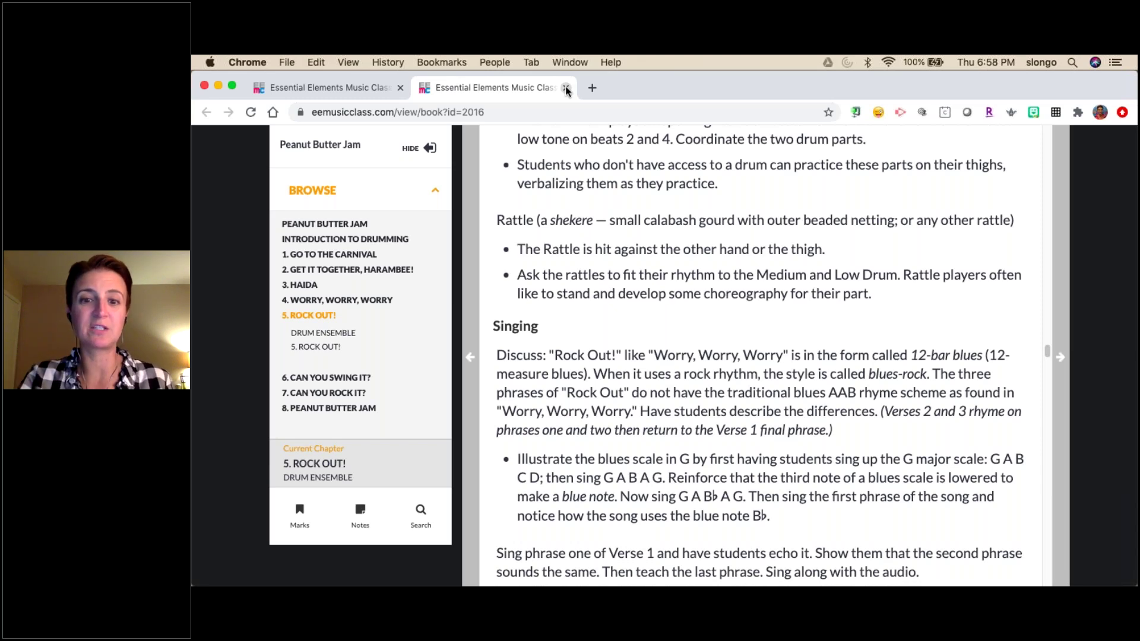
Examine the singing notes, guitar chords, audio tracks and score of Rock Out!, and close the Peanut Butter Jam book
{"action": "scroll", "coordinate": [614, 326], "scroll_direction": "down", "scroll_amount": 6}
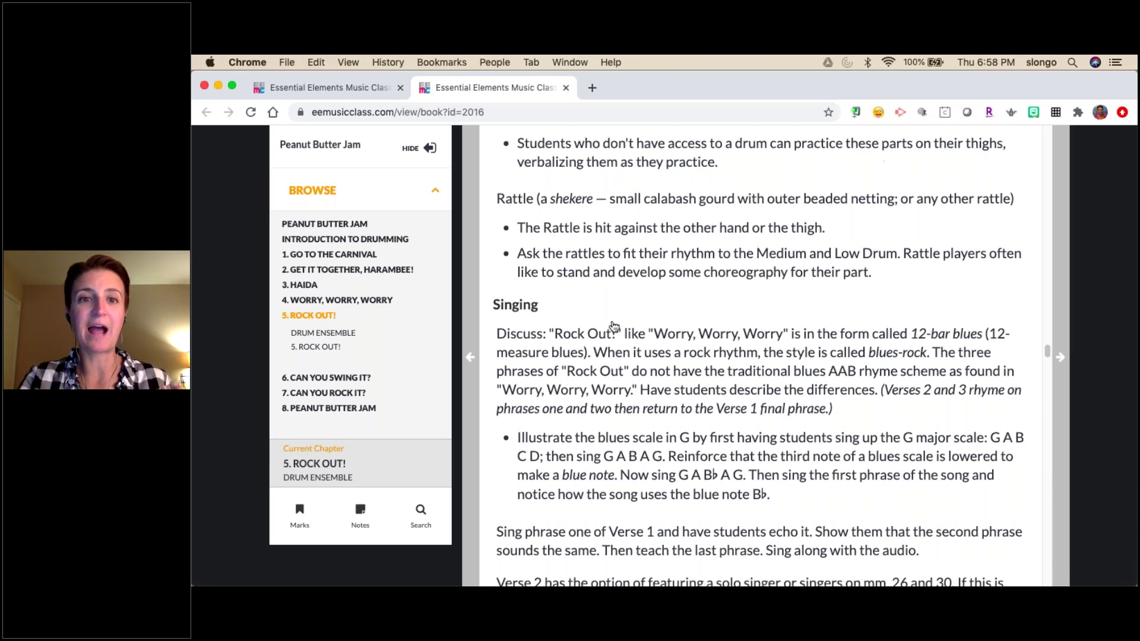
{"action": "scroll", "coordinate": [613, 326], "scroll_direction": "down", "scroll_amount": 10}
{"action": "scroll", "coordinate": [613, 326], "scroll_direction": "up", "scroll_amount": 5}
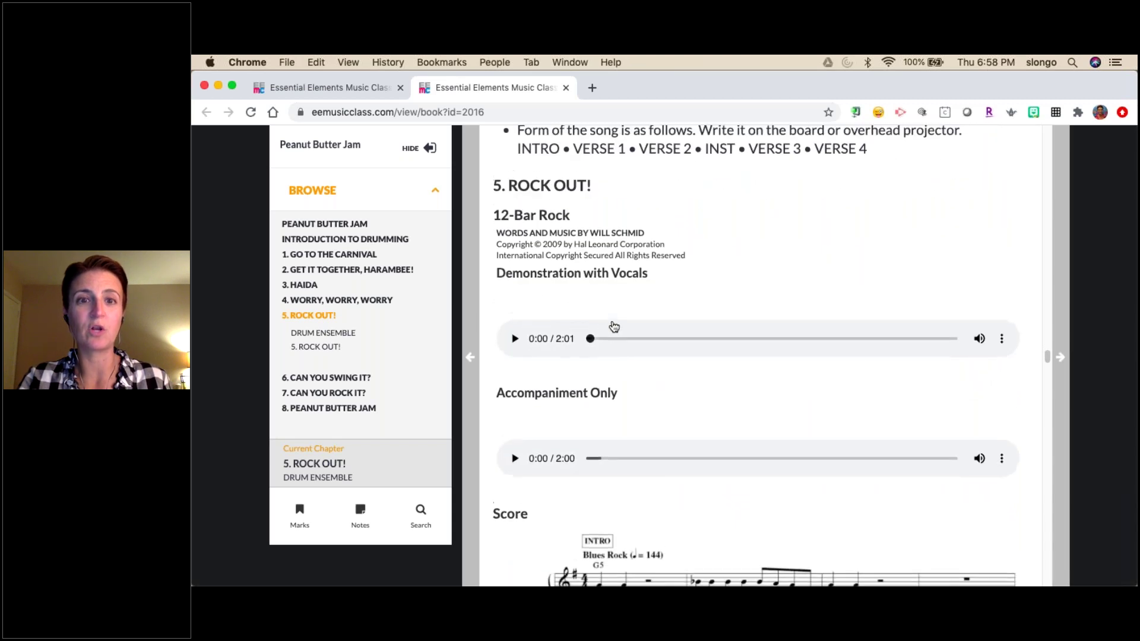
{"action": "scroll", "coordinate": [613, 326], "scroll_direction": "up", "scroll_amount": 2}
{"action": "scroll", "coordinate": [613, 326], "scroll_direction": "down", "scroll_amount": 3}
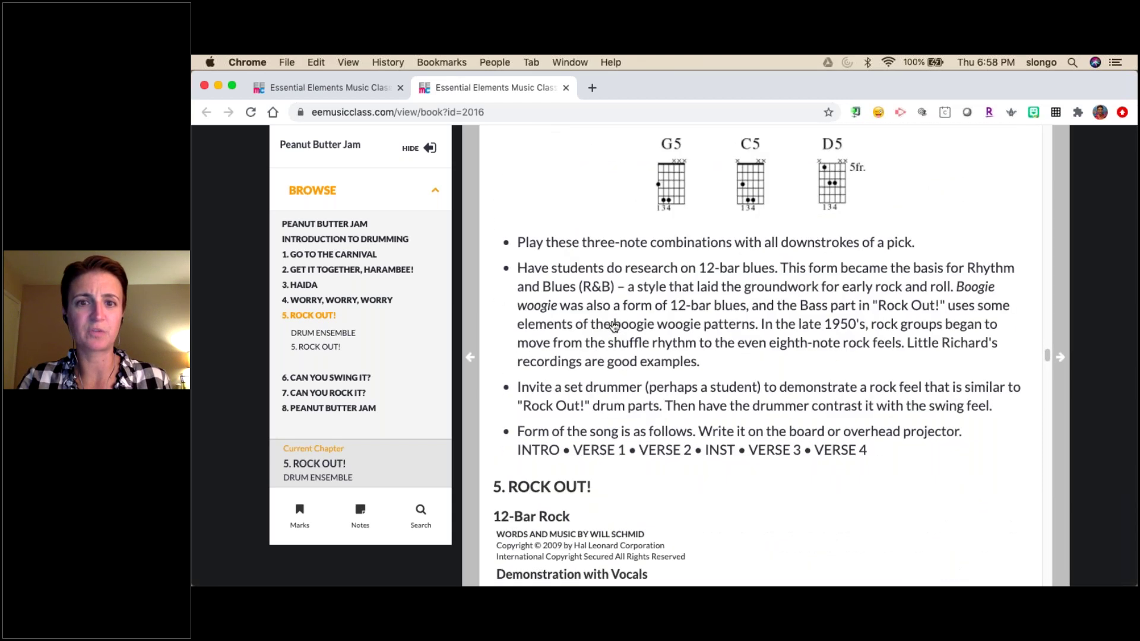
{"action": "scroll", "coordinate": [614, 326], "scroll_direction": "down", "scroll_amount": 10}
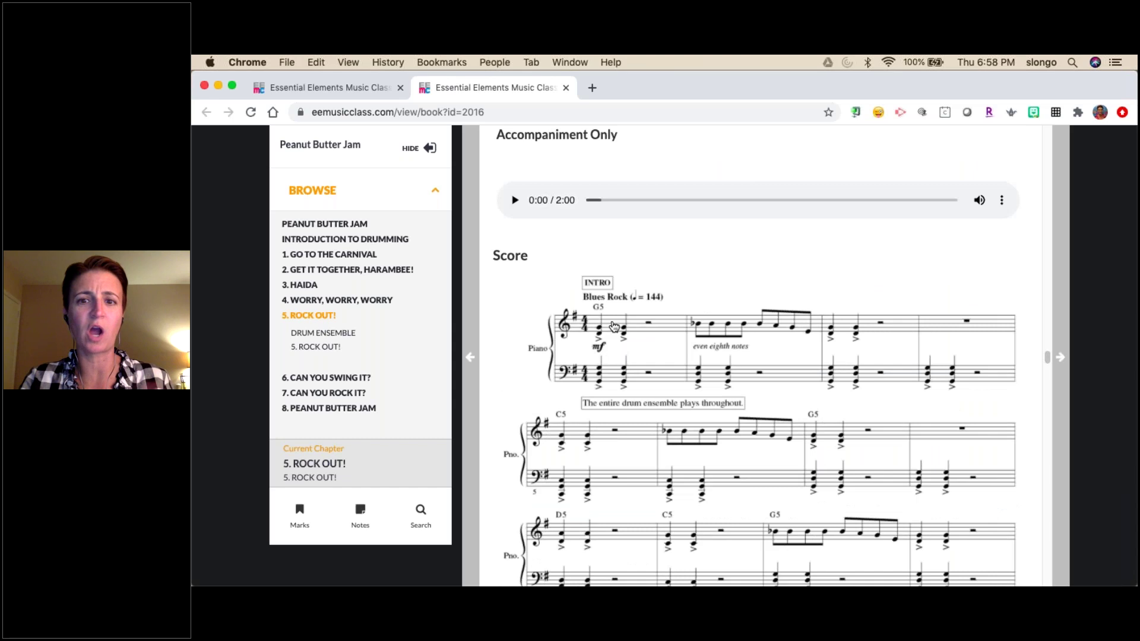
{"action": "left_click", "coordinate": [566, 87]}
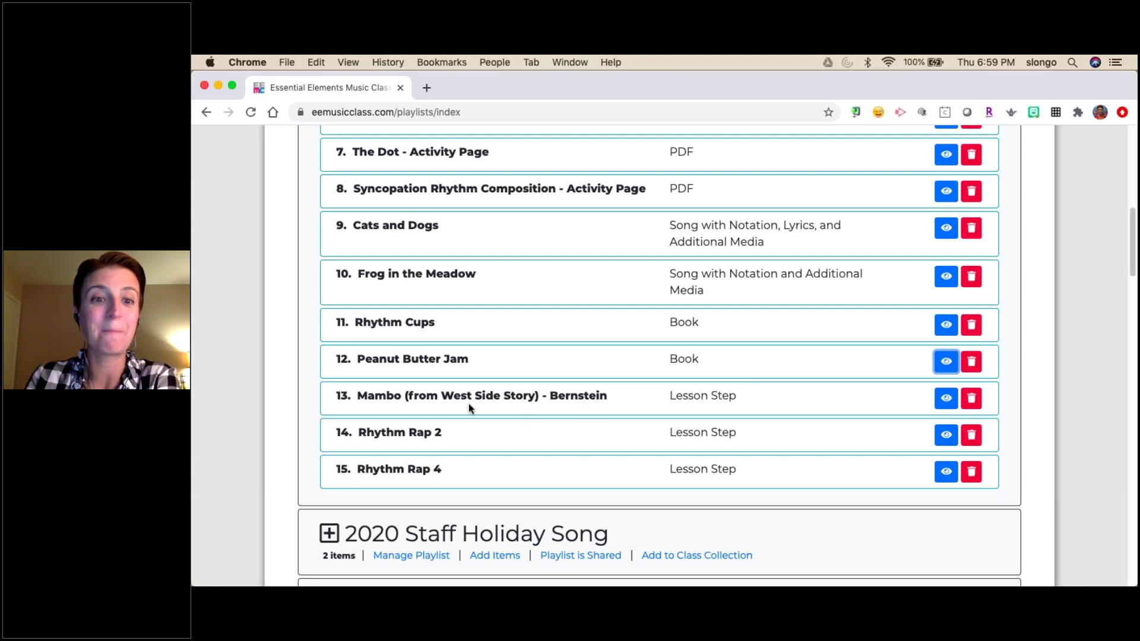
View the Mambo (from West Side Story) - Bernstein lesson step in the Gr 3-5 Rhythm playlist and close it
{"action": "key", "text": "Tab"}
{"action": "key", "text": "Return"}
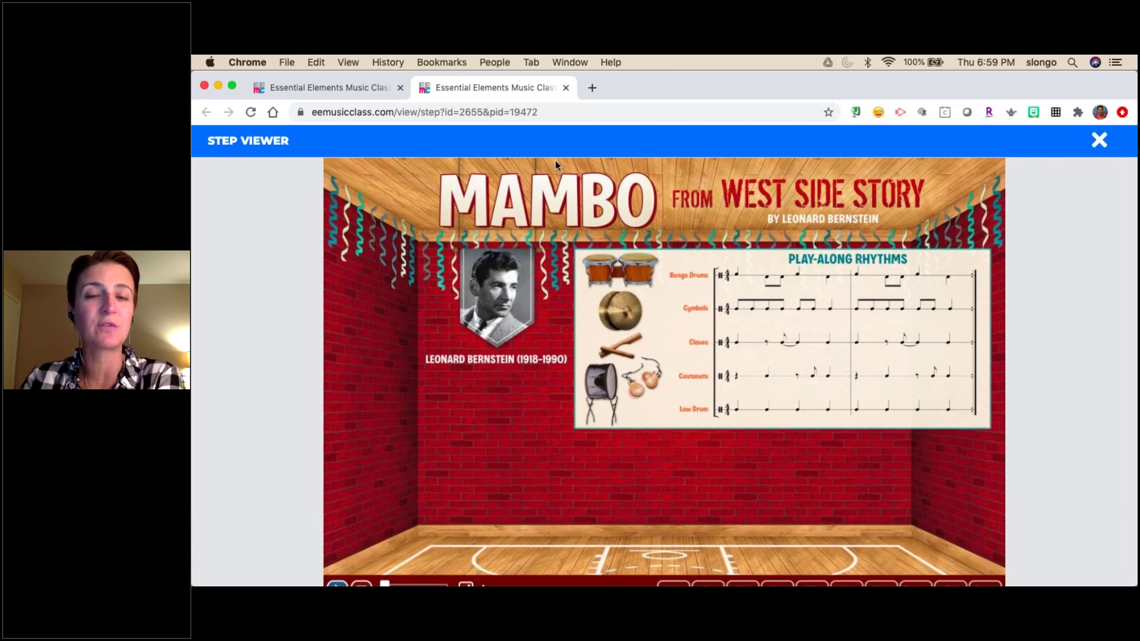
{"action": "left_click", "coordinate": [566, 87]}
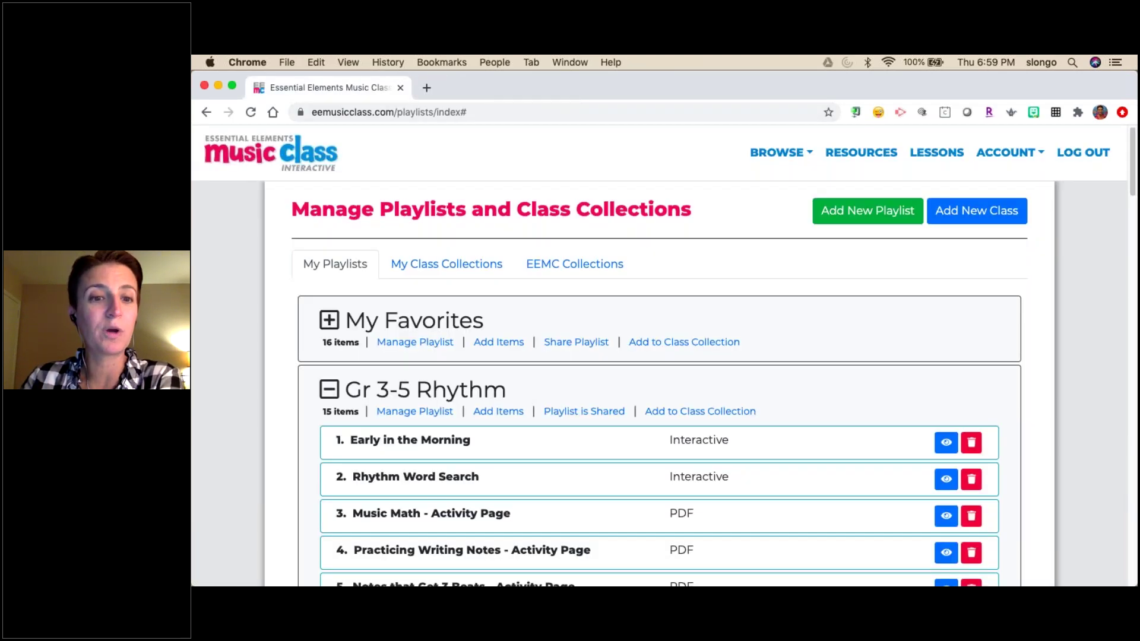
View the shared student access details of the Gr 3-5 Rhythm playlist and close them
{"action": "scroll", "coordinate": [540, 226], "scroll_direction": "down", "scroll_amount": 5}
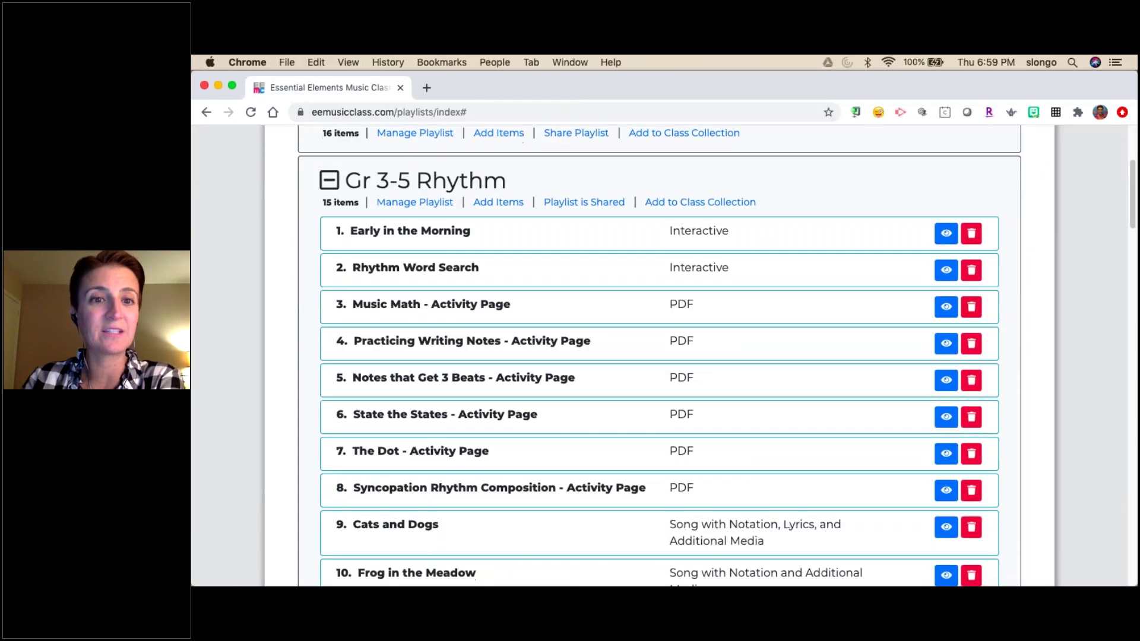
{"action": "left_click", "coordinate": [572, 203]}
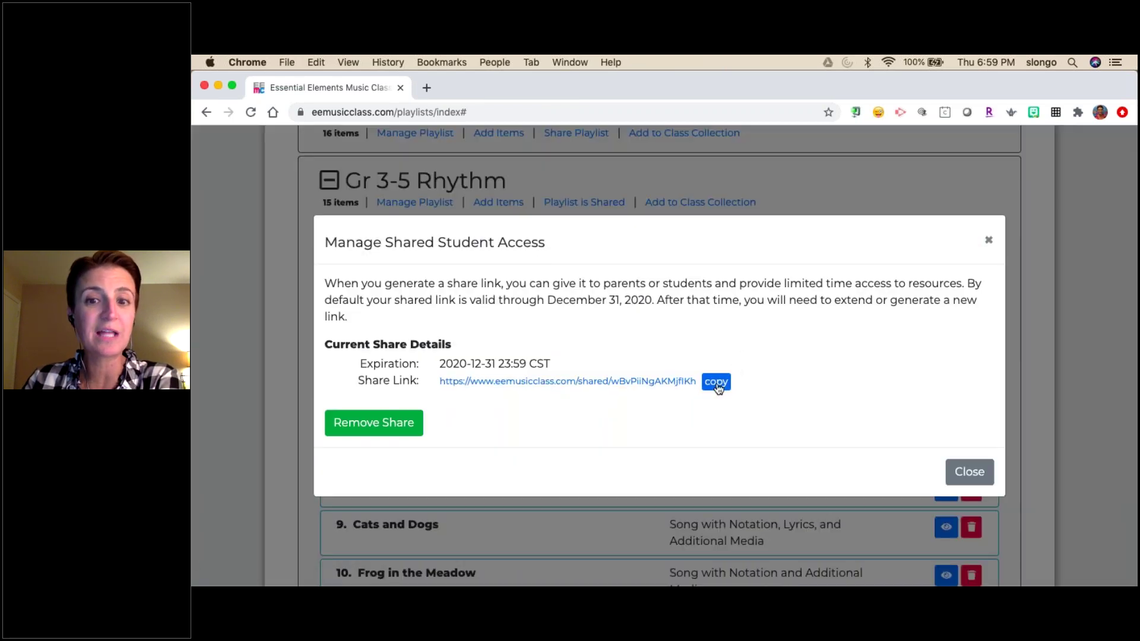
{"action": "left_click", "coordinate": [989, 240]}
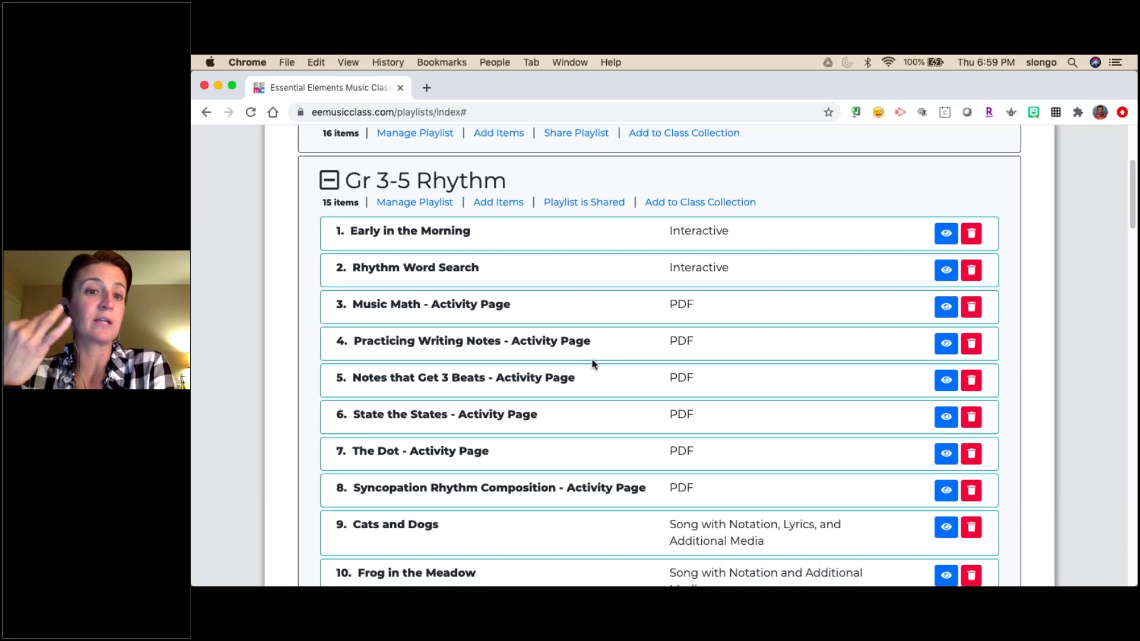
View the Rhythm Rap 2 lesson step from the Gr 3-5 Rhythm playlist and close it
{"action": "scroll", "coordinate": [589, 358], "scroll_direction": "down", "scroll_amount": 3}
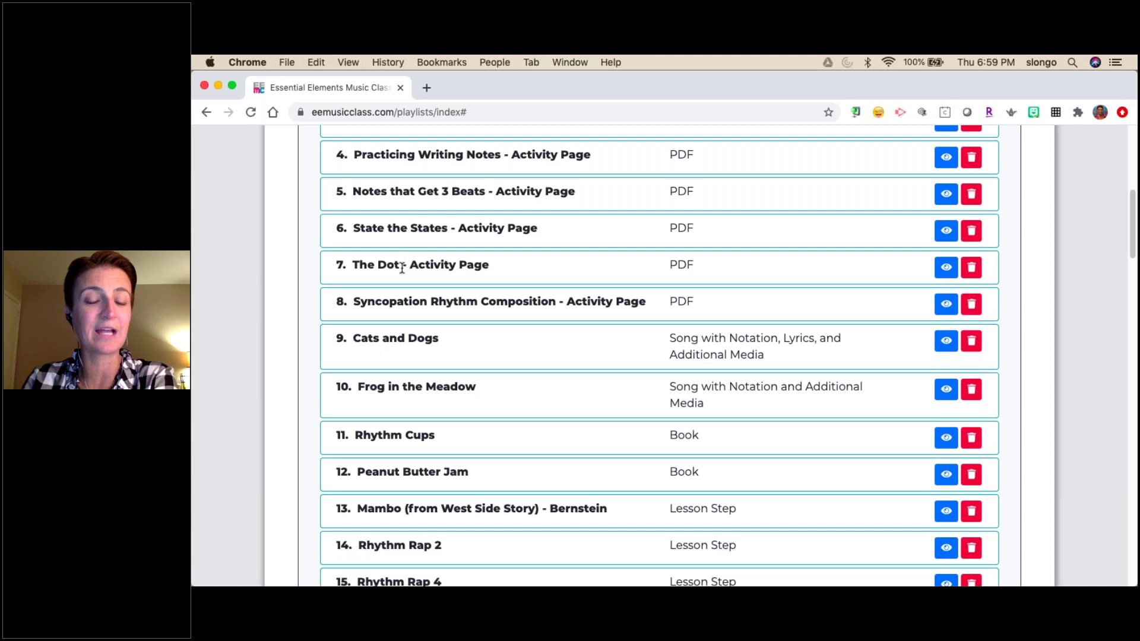
{"action": "scroll", "coordinate": [377, 350], "scroll_direction": "down", "scroll_amount": 2}
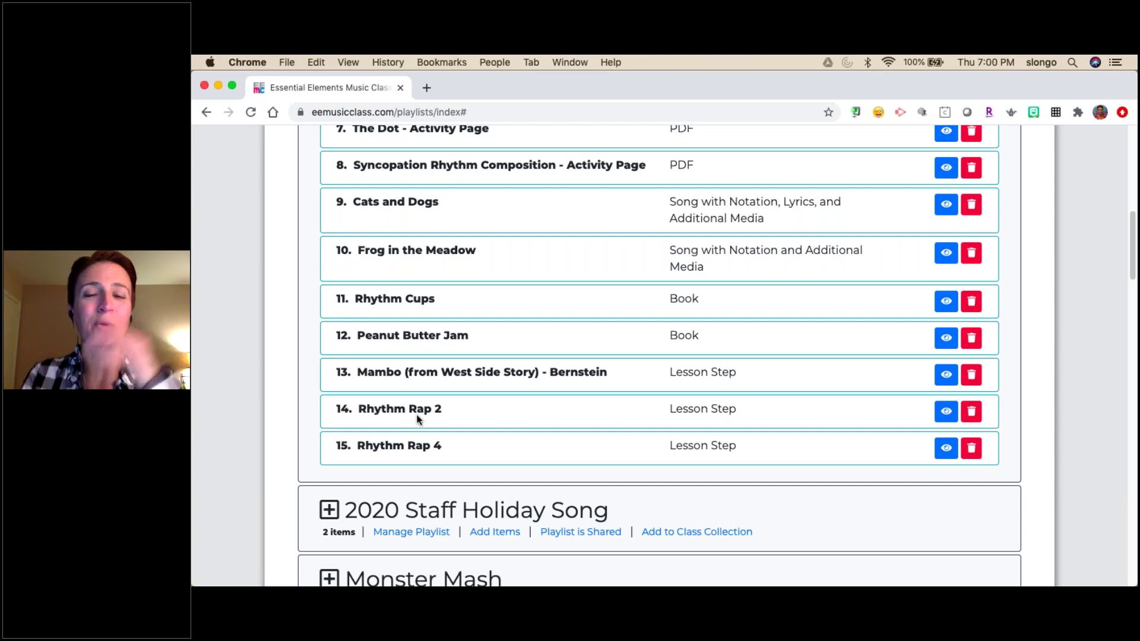
{"action": "left_click", "coordinate": [947, 412]}
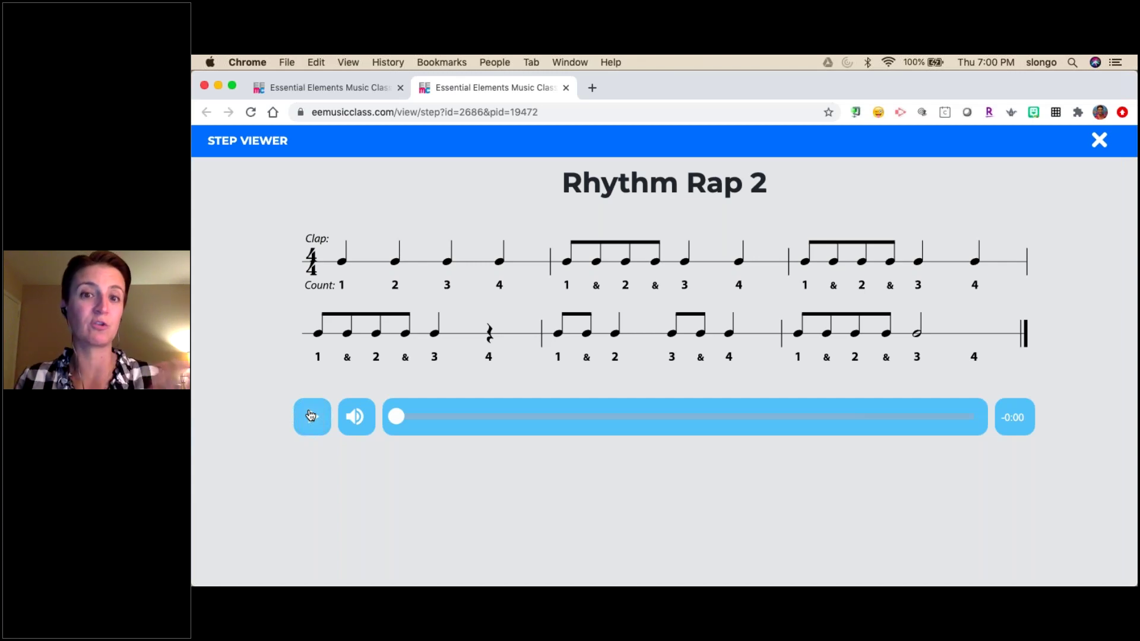
{"action": "left_click", "coordinate": [566, 87]}
View the Rhythm Rap 4 lesson step from the Gr 3-5 Rhythm playlist and close it
{"action": "scroll", "coordinate": [575, 408], "scroll_direction": "down", "scroll_amount": 8}
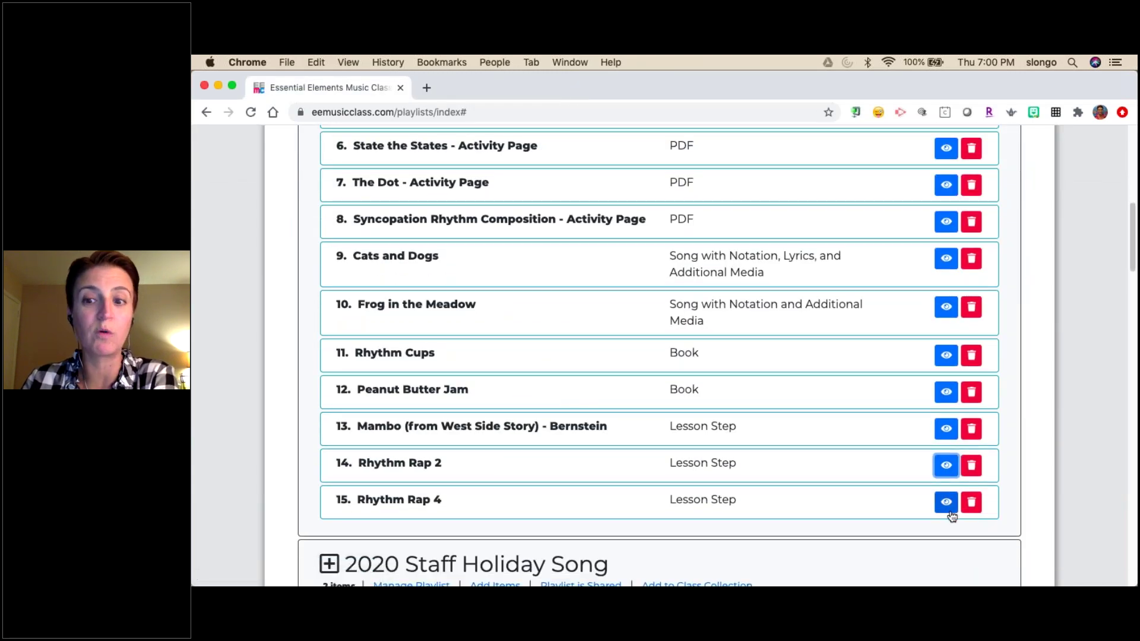
{"action": "left_click", "coordinate": [946, 509]}
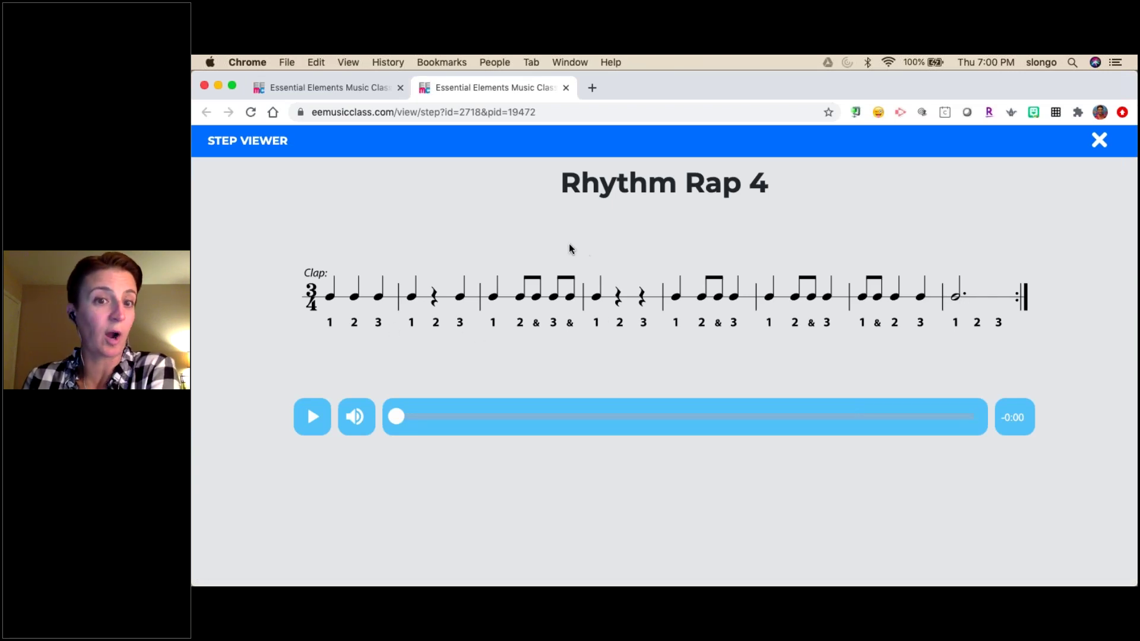
{"action": "left_click", "coordinate": [566, 88]}
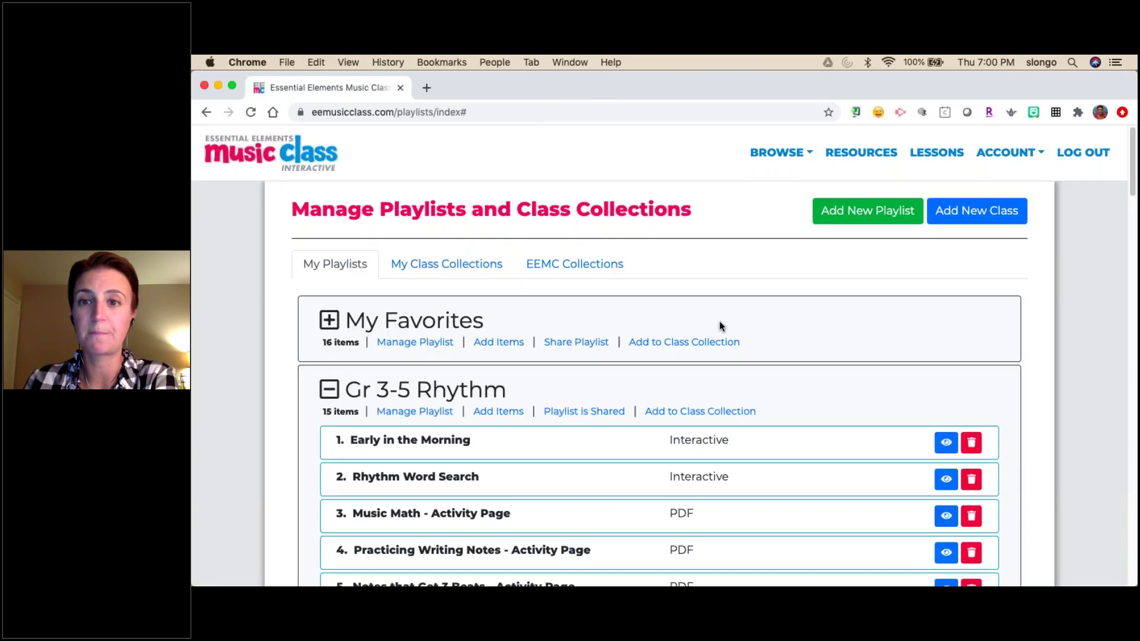
Collapse the Gr 3-5 Rhythm playlist and review the list of playlists
{"action": "scroll", "coordinate": [722, 326], "scroll_direction": "down", "scroll_amount": 1}
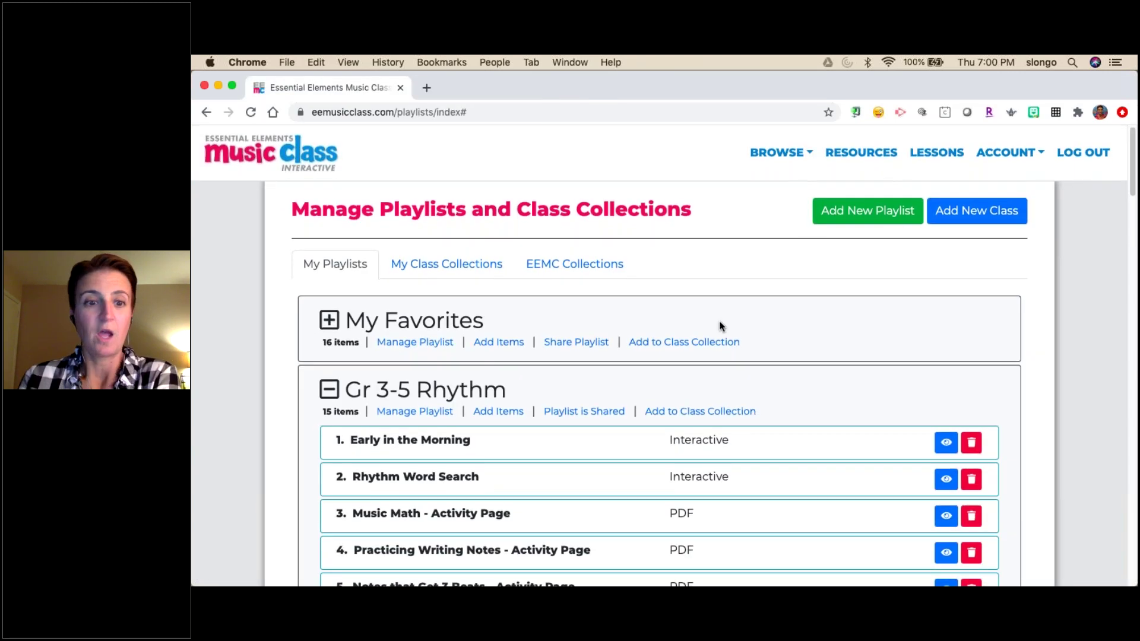
{"action": "left_click", "coordinate": [329, 389]}
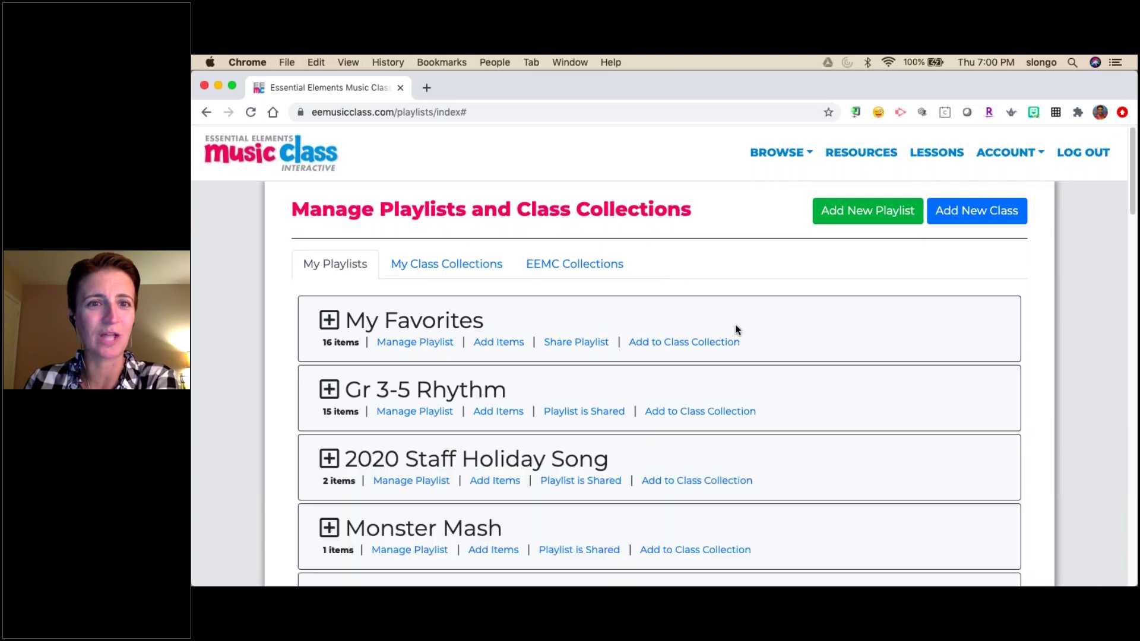
{"action": "scroll", "coordinate": [735, 324], "scroll_direction": "down", "scroll_amount": 4}
{"action": "scroll", "coordinate": [736, 319], "scroll_direction": "up", "scroll_amount": 1}
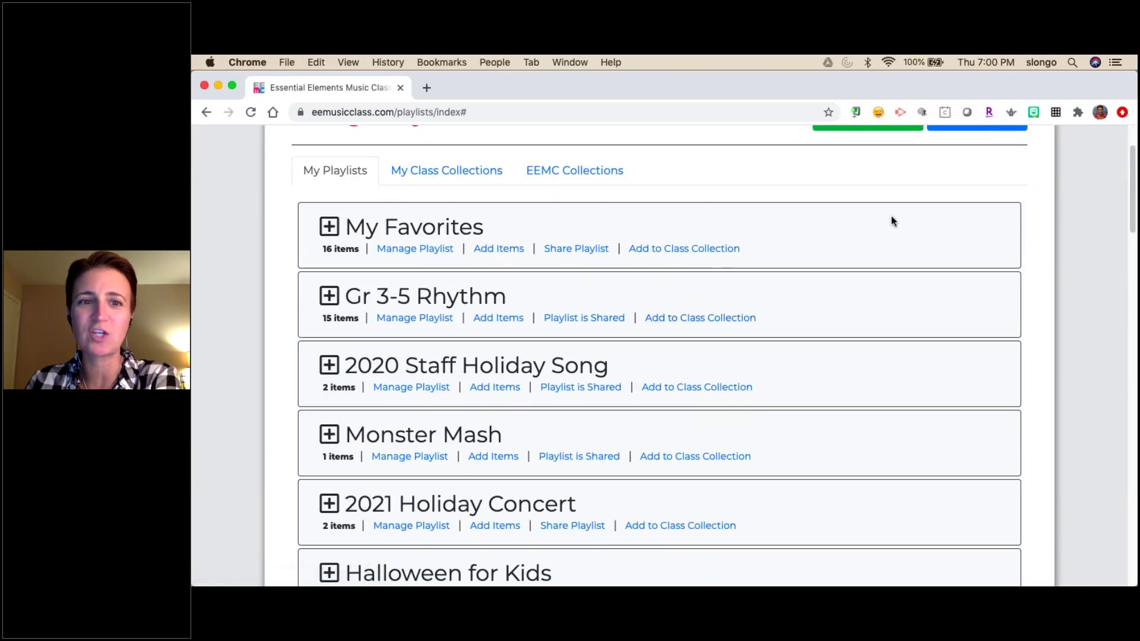
{"action": "scroll", "coordinate": [892, 219], "scroll_direction": "up", "scroll_amount": 1}
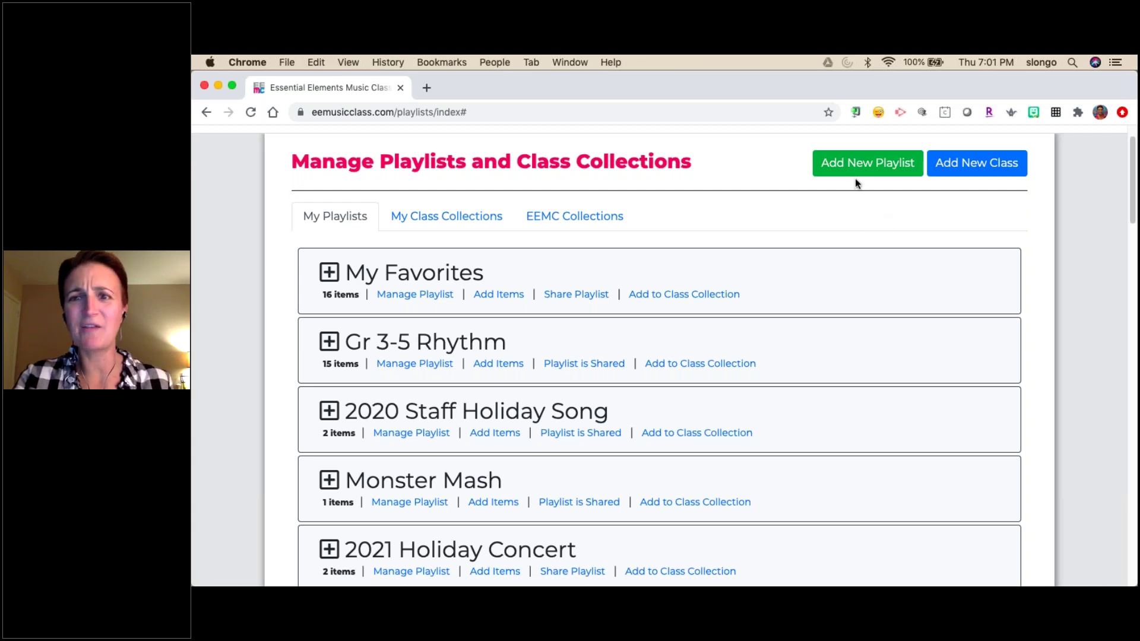
{"action": "scroll", "coordinate": [814, 229], "scroll_direction": "up", "scroll_amount": 2}
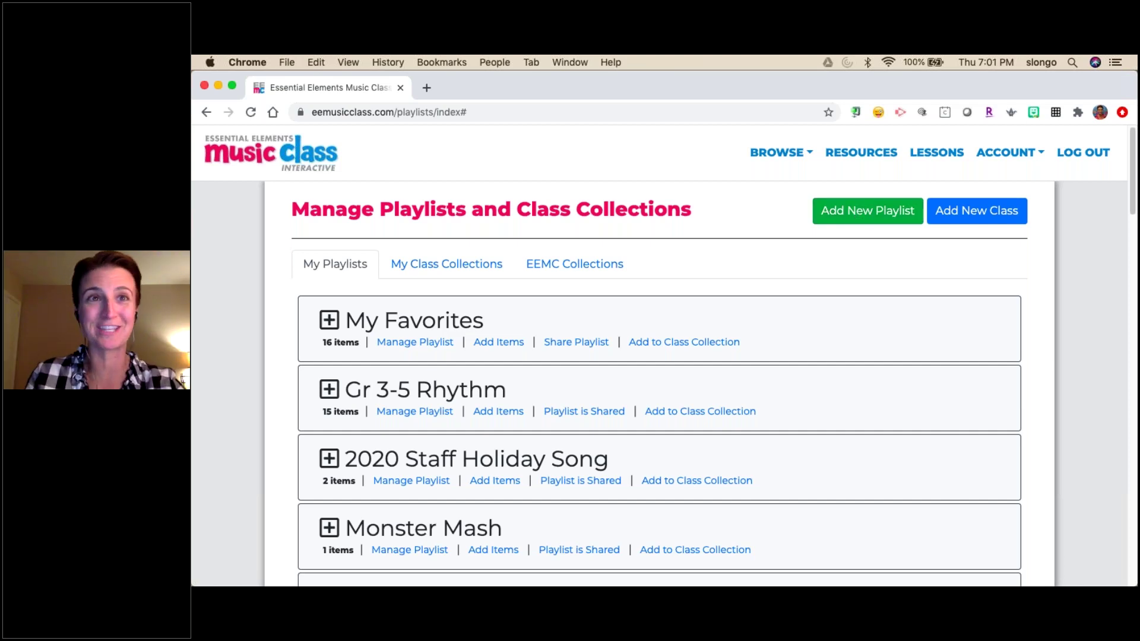
Create a new playlist named "Gr. 3-5: Pitch" and review the full list of playlists
{"action": "left_click", "coordinate": [861, 211]}
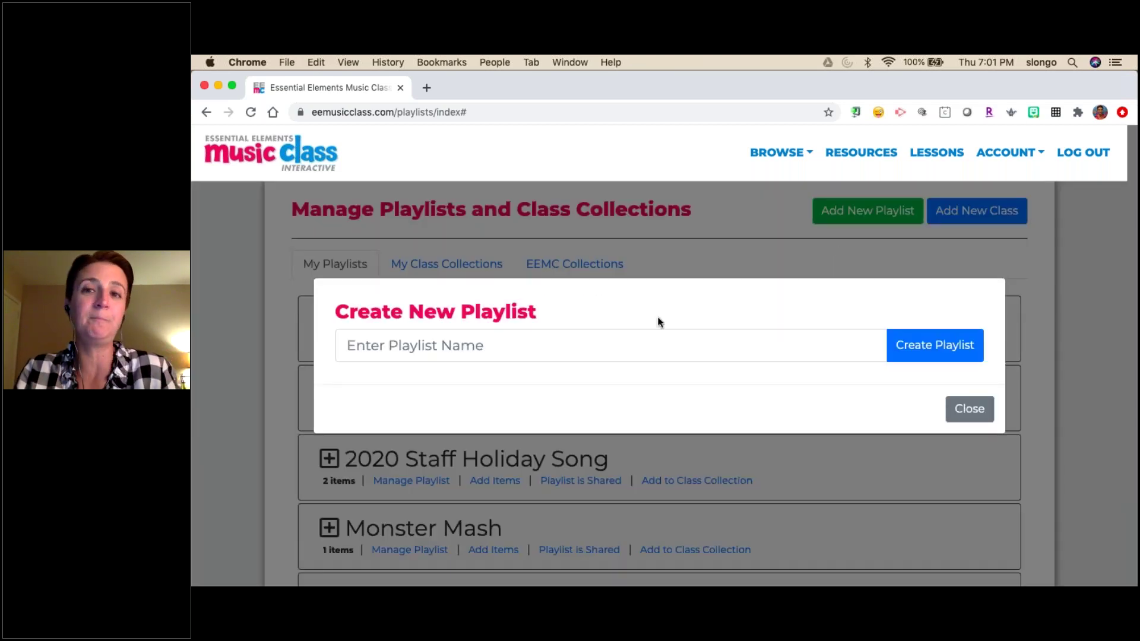
{"action": "left_click", "coordinate": [634, 343]}
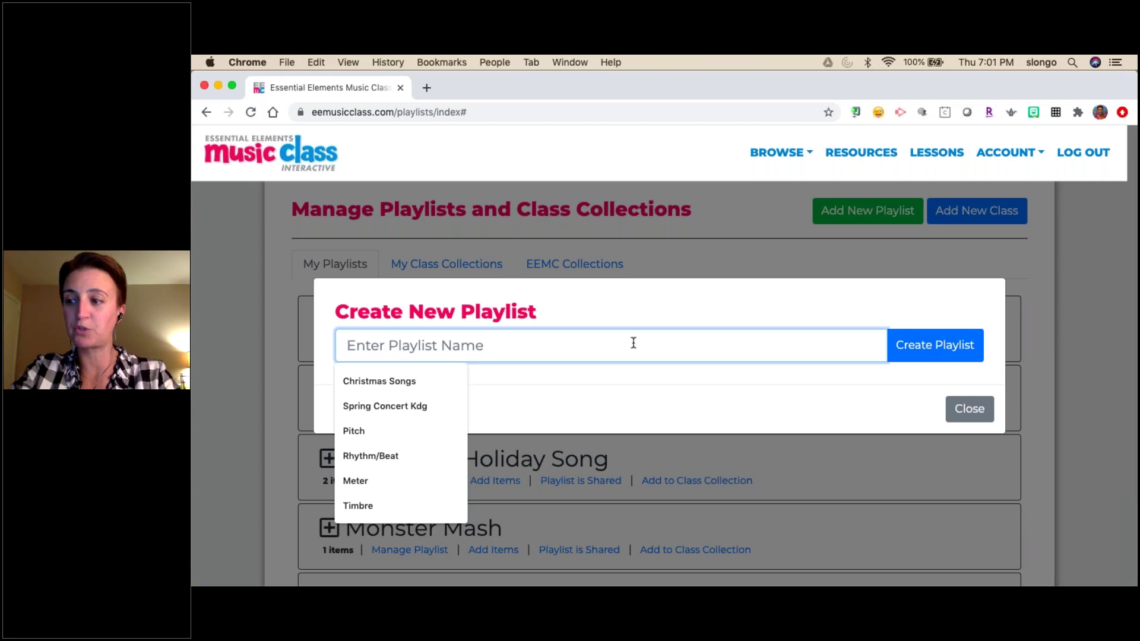
{"action": "type", "text": "Gr. 3-5"}
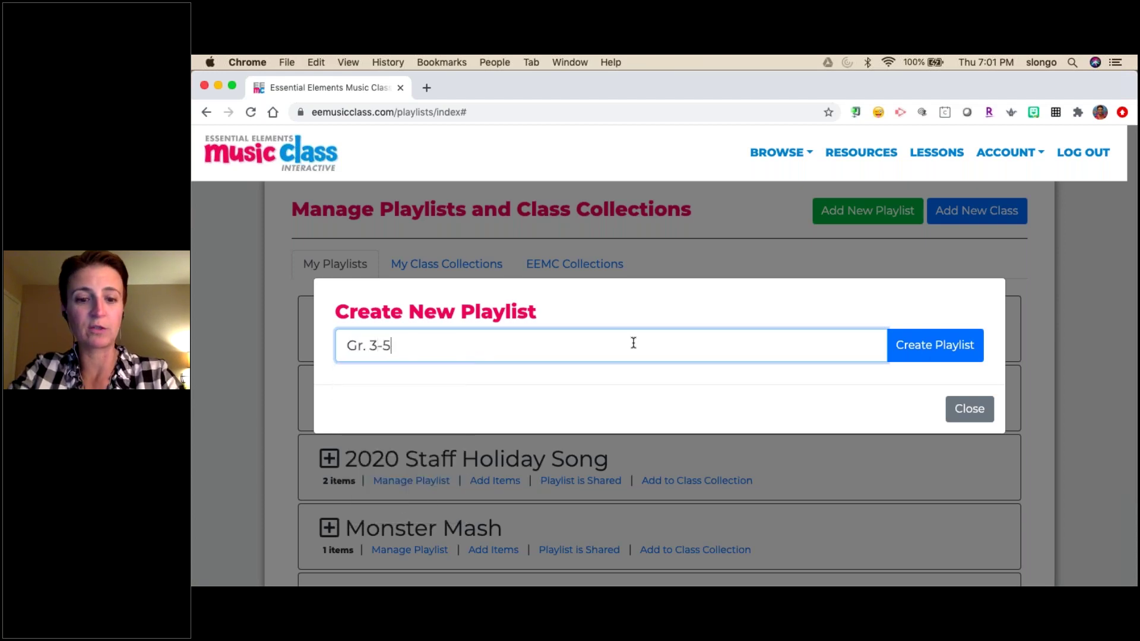
{"action": "type", "text": ": Pitch"}
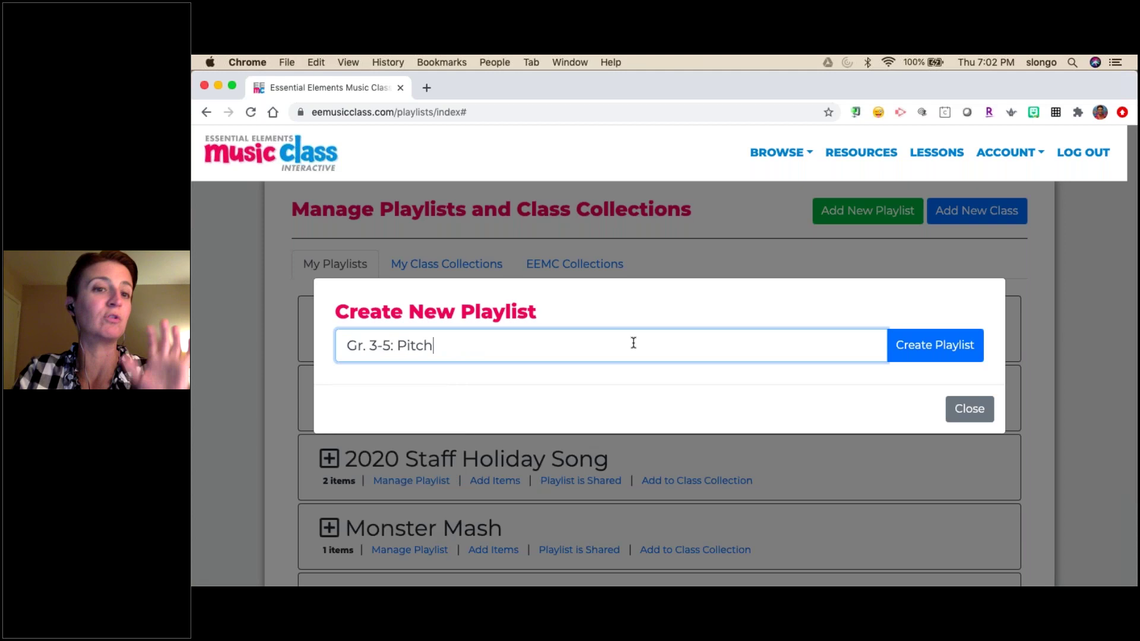
{"action": "left_click", "coordinate": [965, 355]}
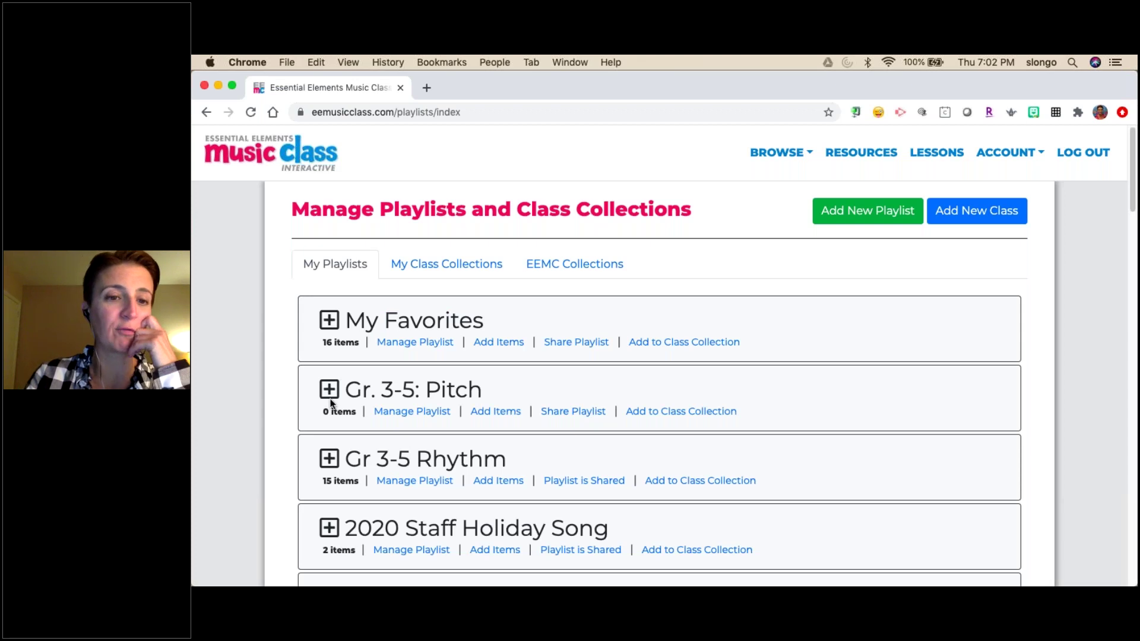
{"action": "scroll", "coordinate": [331, 404], "scroll_direction": "down", "scroll_amount": 15}
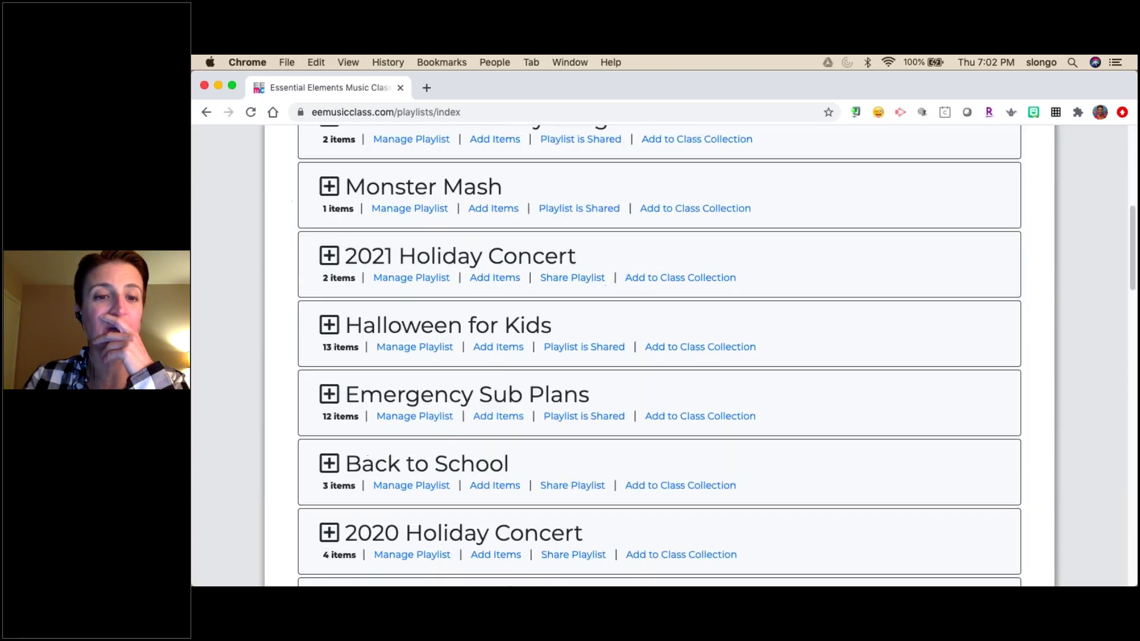
{"action": "scroll", "coordinate": [412, 449], "scroll_direction": "down", "scroll_amount": 6}
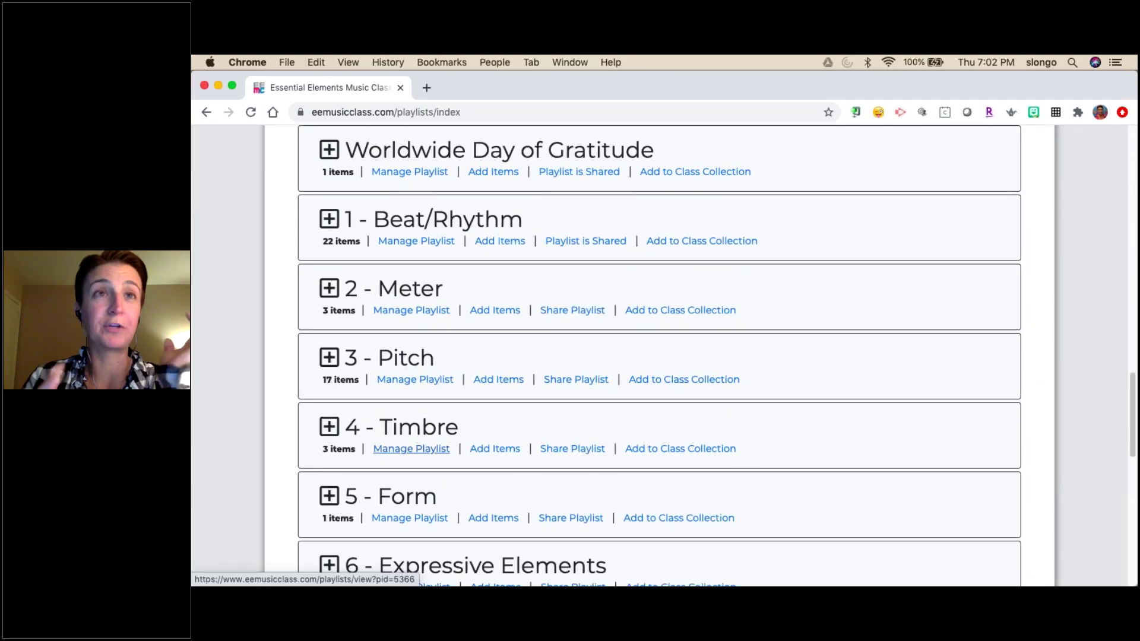
{"action": "scroll", "coordinate": [411, 449], "scroll_direction": "down", "scroll_amount": 1}
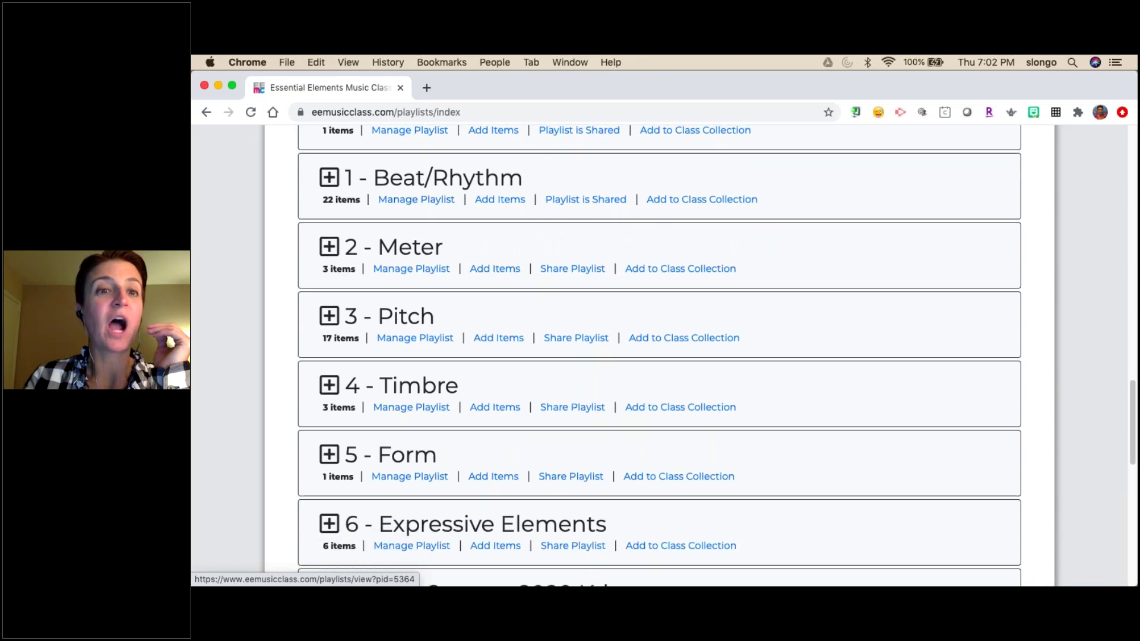
{"action": "scroll", "coordinate": [534, 229], "scroll_direction": "up", "scroll_amount": 15}
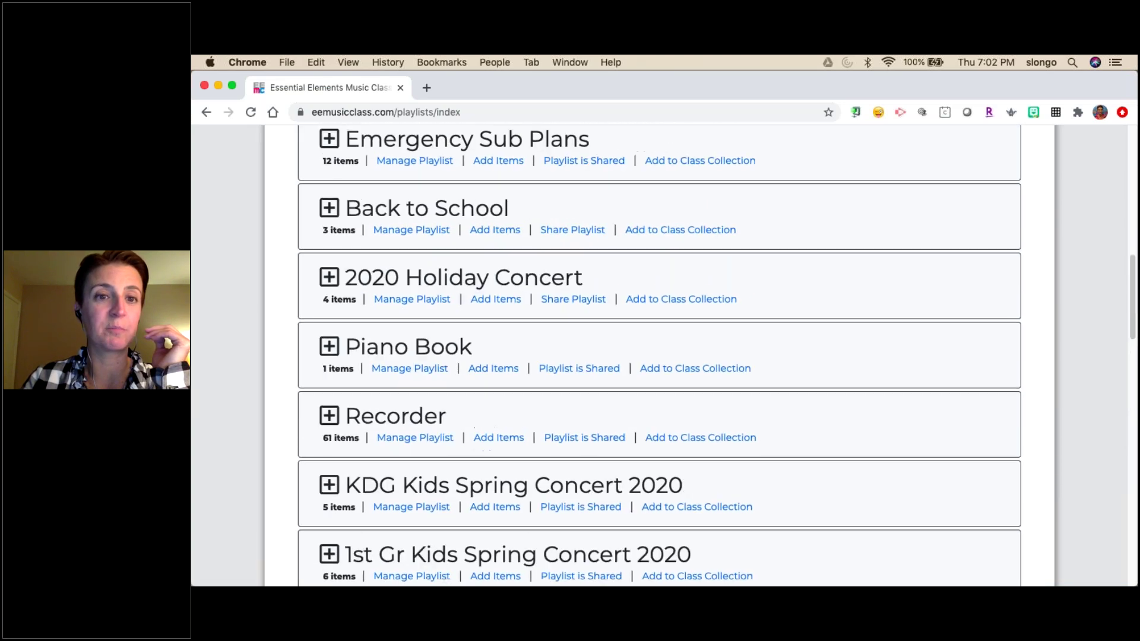
{"action": "scroll", "coordinate": [724, 190], "scroll_direction": "up", "scroll_amount": 8}
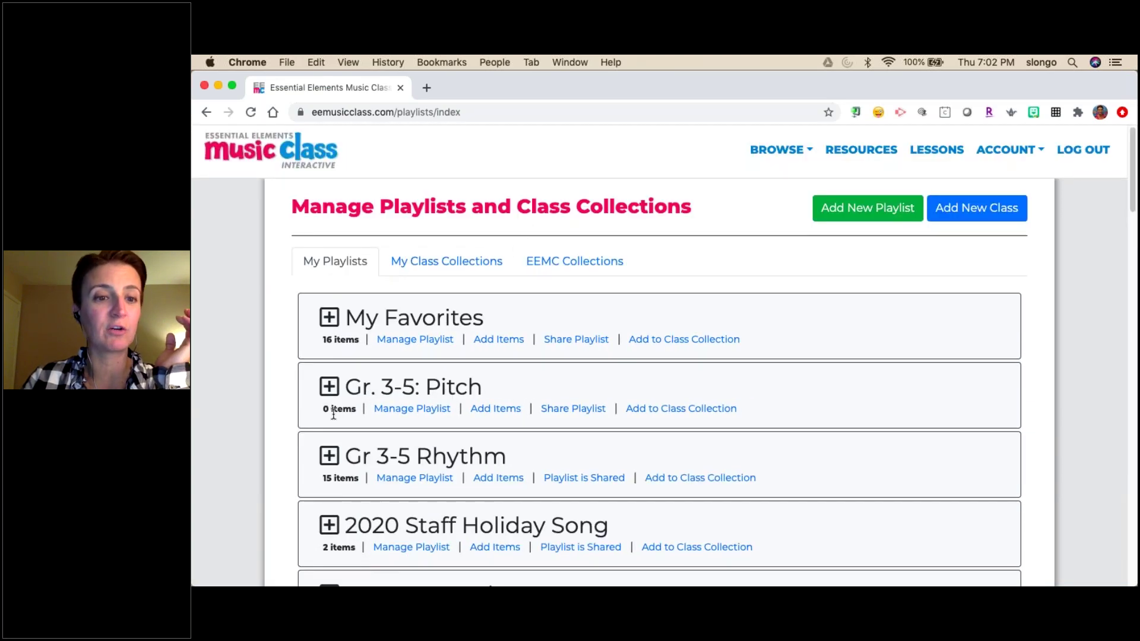
Browse the library's Interactive resources and look over the available activities
{"action": "left_click", "coordinate": [796, 152]}
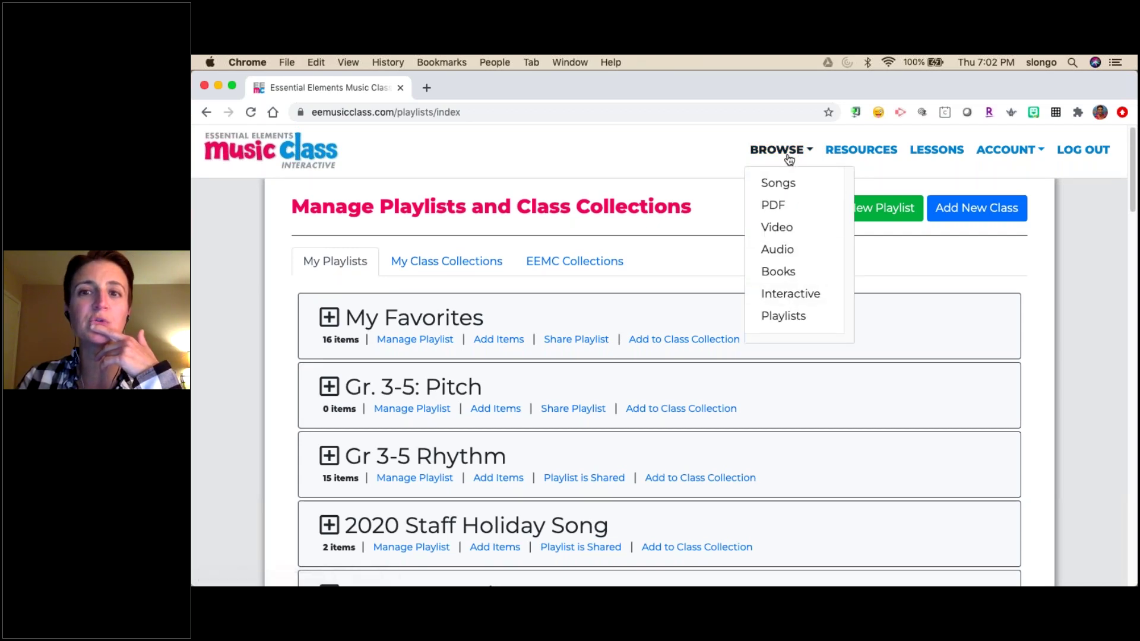
{"action": "left_click", "coordinate": [793, 302]}
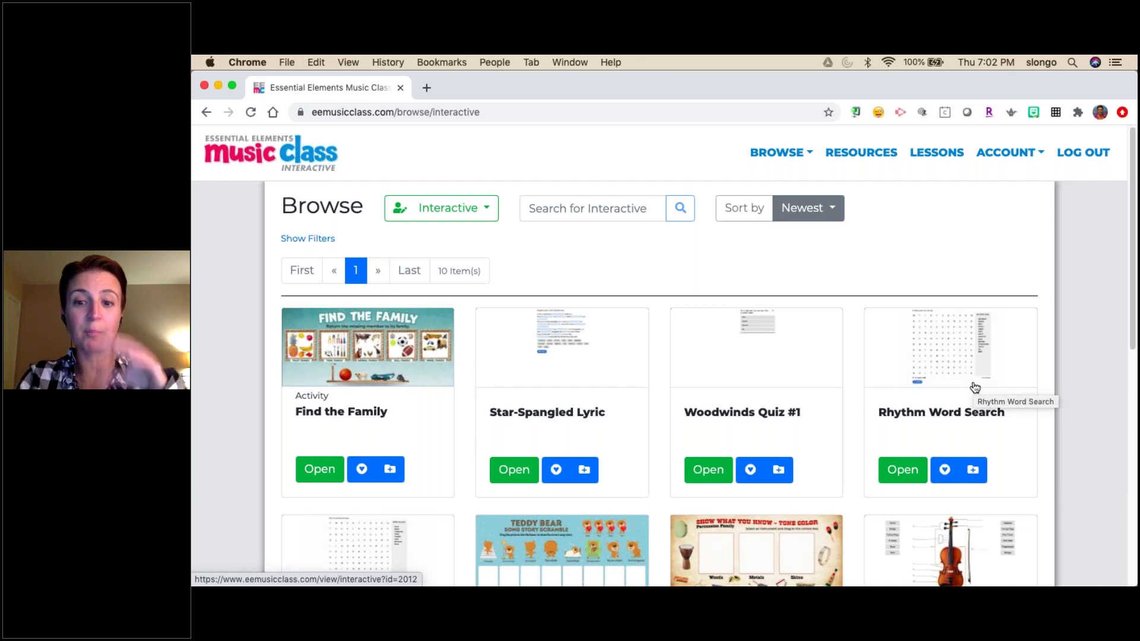
{"action": "scroll", "coordinate": [1043, 447], "scroll_direction": "down", "scroll_amount": 3}
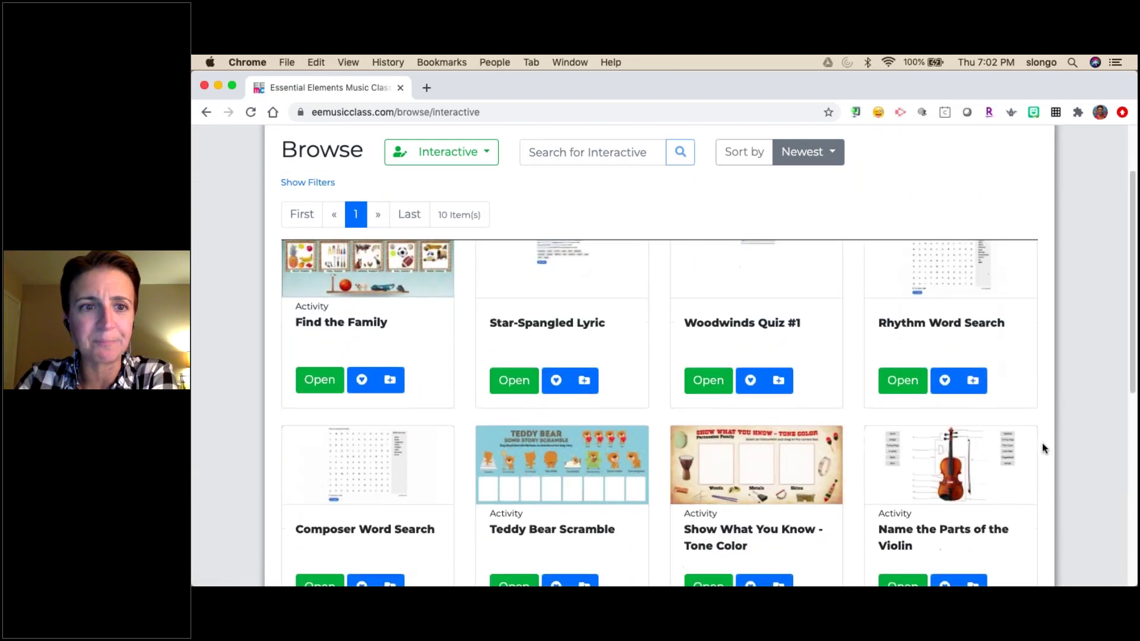
Preview the High Do interactive activity by placing a DO tile in the box under the first note
{"action": "scroll", "coordinate": [1042, 443], "scroll_direction": "up", "scroll_amount": 1}
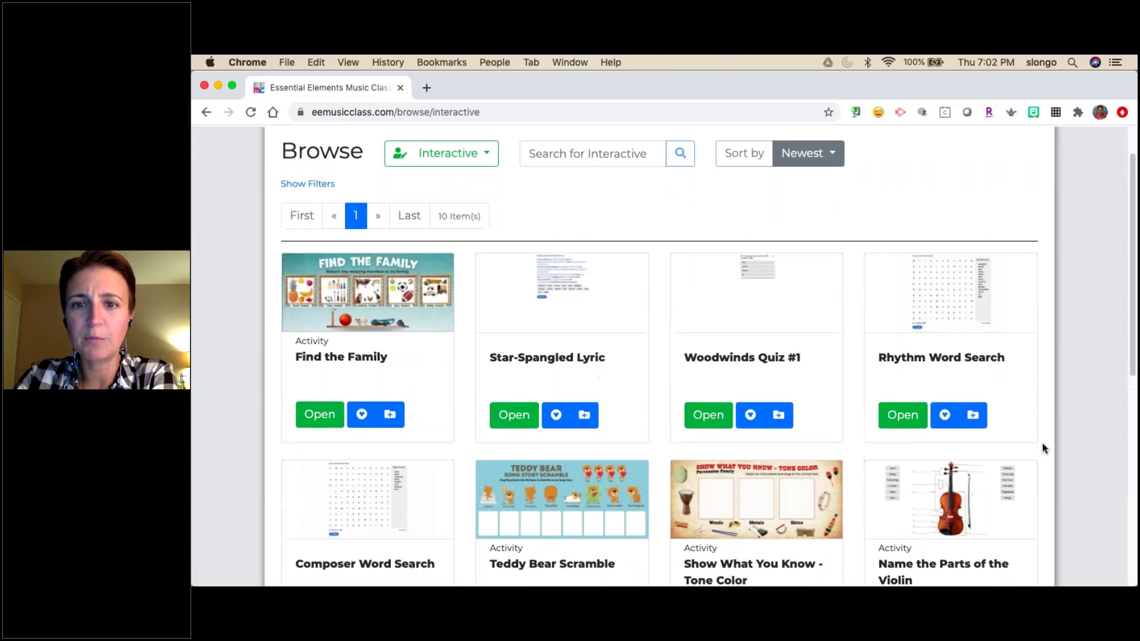
{"action": "scroll", "coordinate": [1042, 443], "scroll_direction": "down", "scroll_amount": 5}
{"action": "scroll", "coordinate": [1042, 443], "scroll_direction": "down", "scroll_amount": 3}
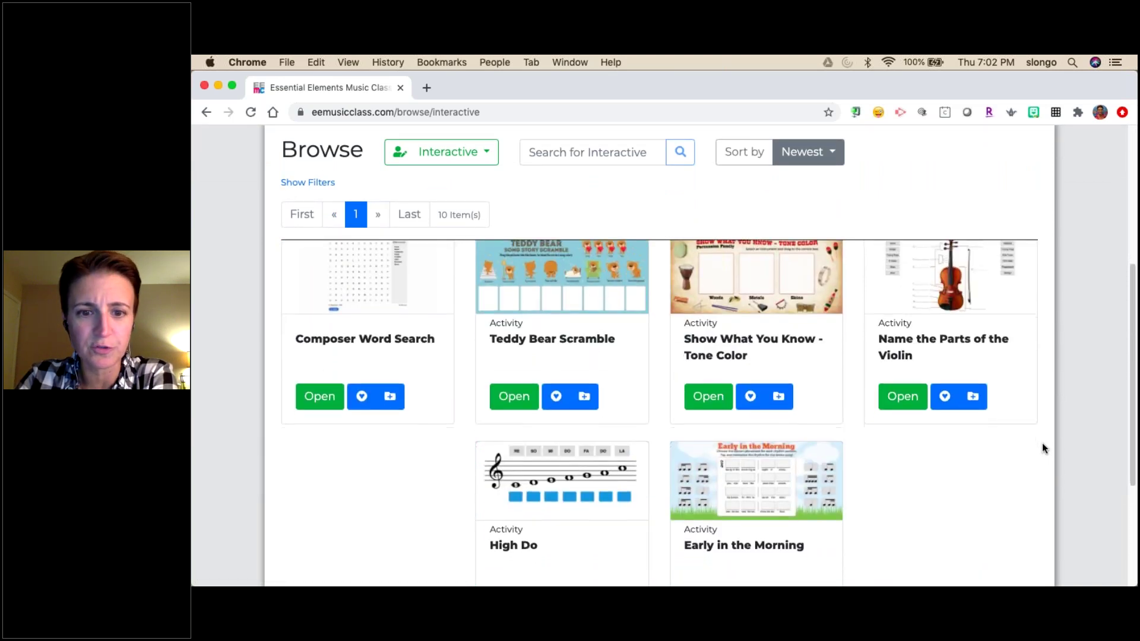
{"action": "scroll", "coordinate": [1042, 443], "scroll_direction": "up", "scroll_amount": 2}
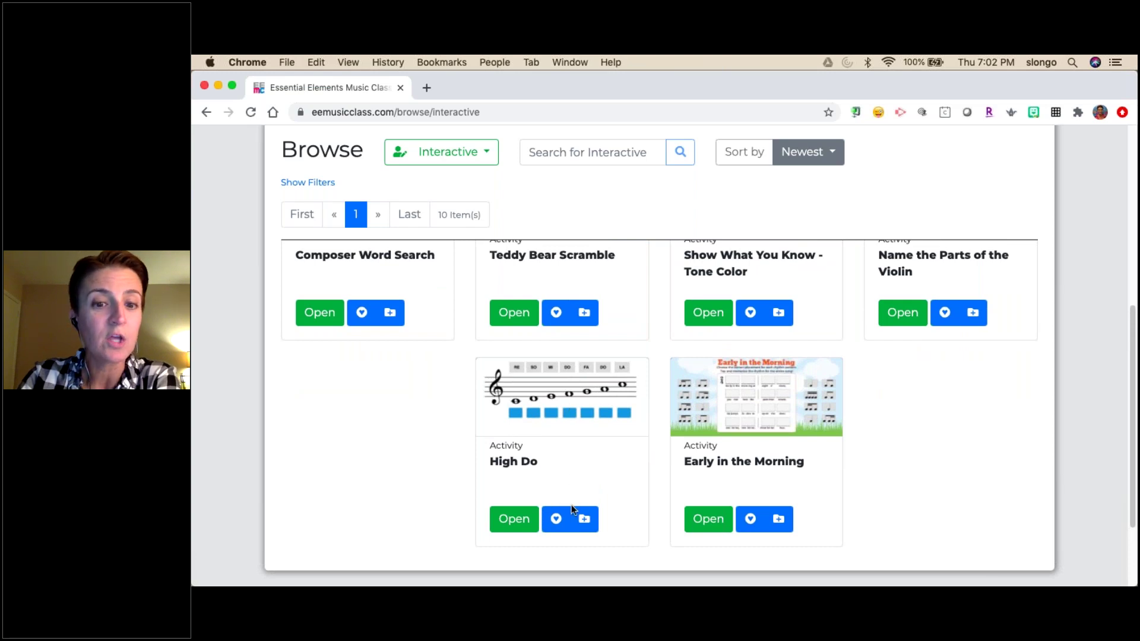
{"action": "left_click", "coordinate": [514, 523]}
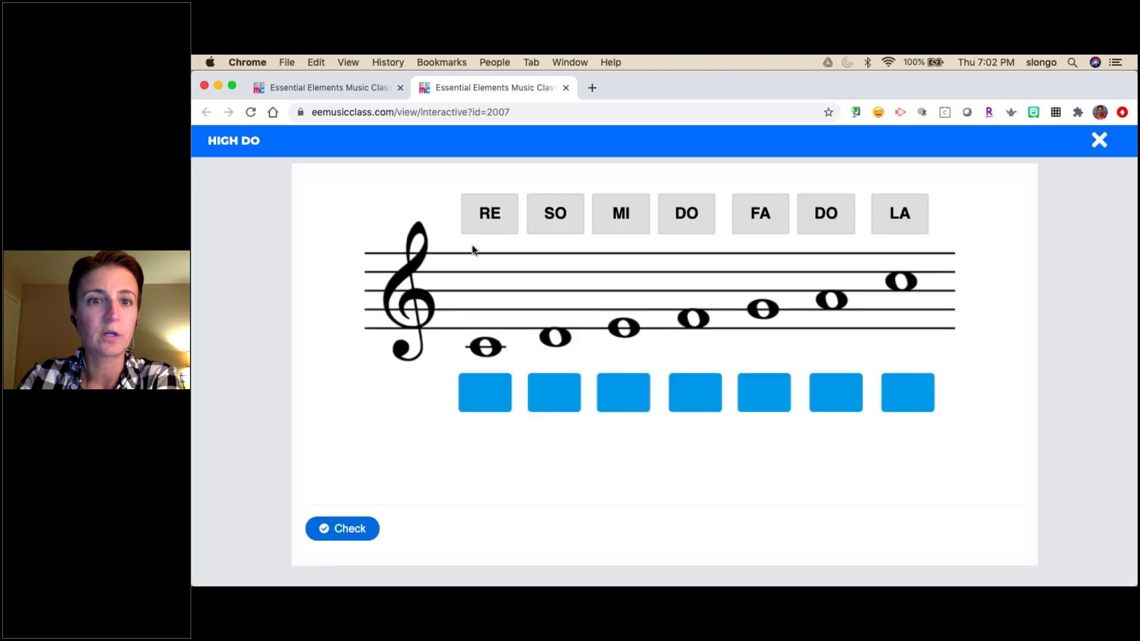
{"action": "left_click_drag", "start_coordinate": [826, 220], "coordinate": [469, 410]}
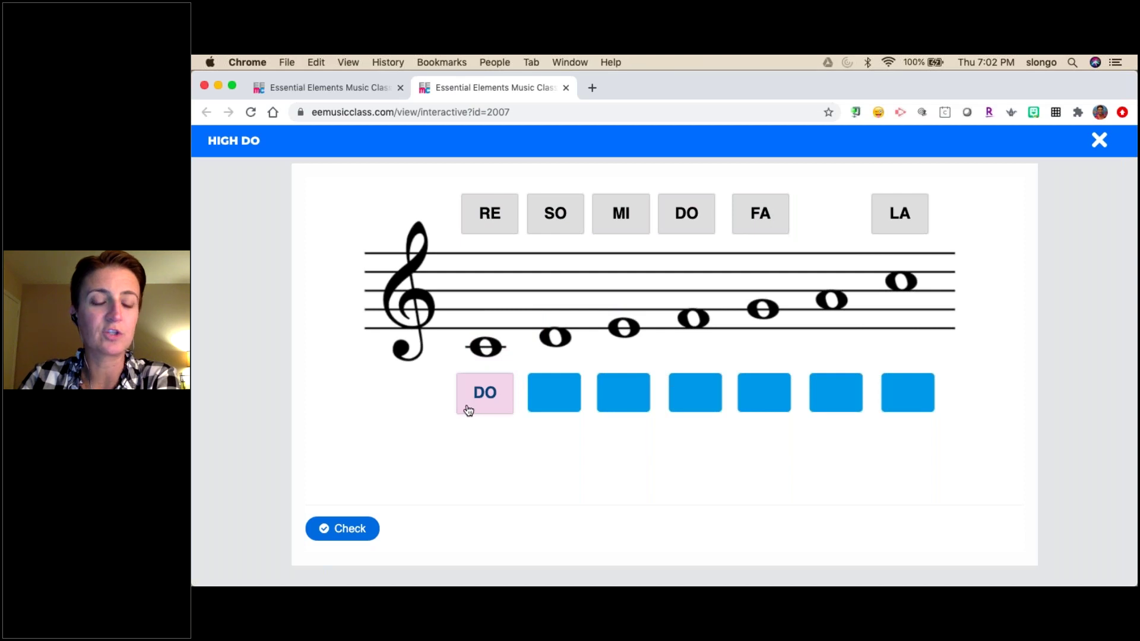
{"action": "left_click", "coordinate": [564, 90]}
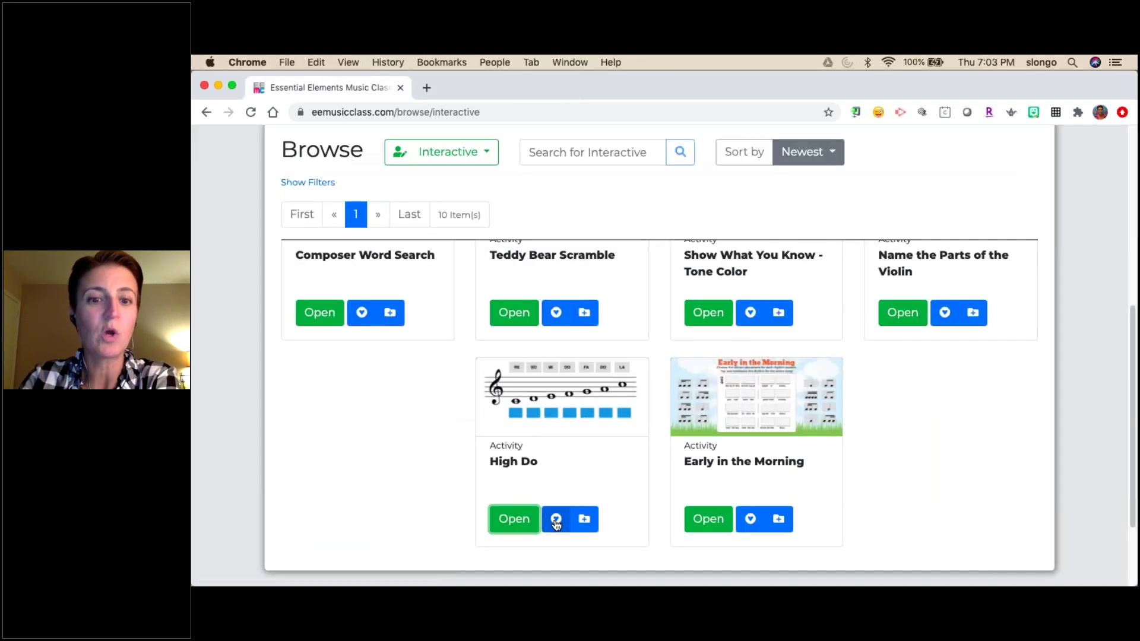
Add the High Do activity to the existing "Gr. 3-5: Pitch" playlist
{"action": "left_click", "coordinate": [585, 521]}
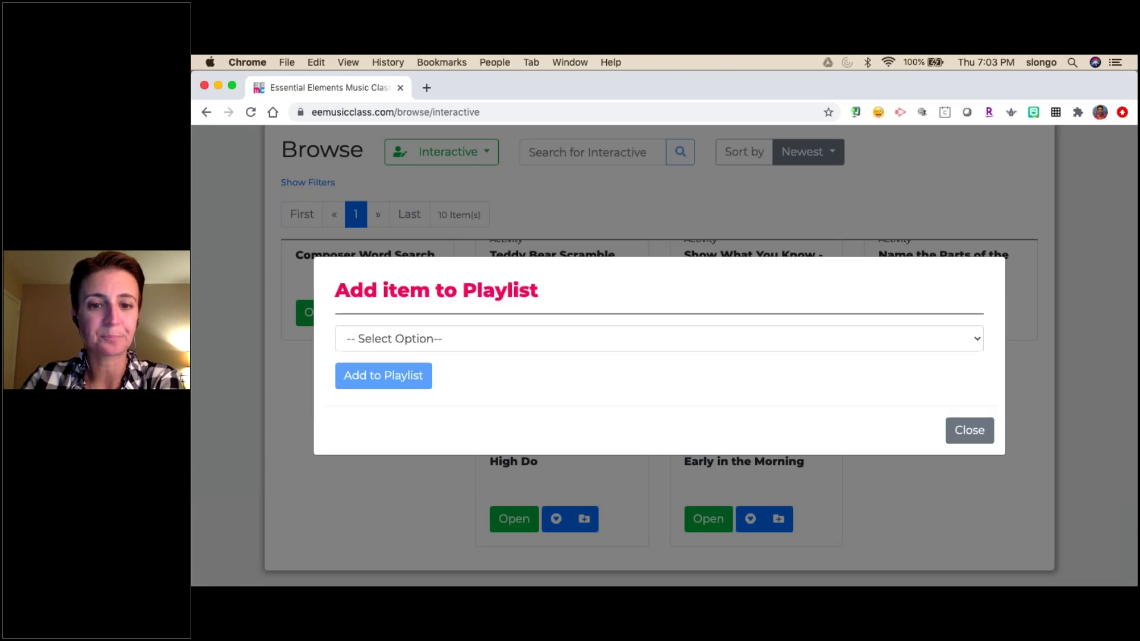
{"action": "left_click", "coordinate": [501, 344]}
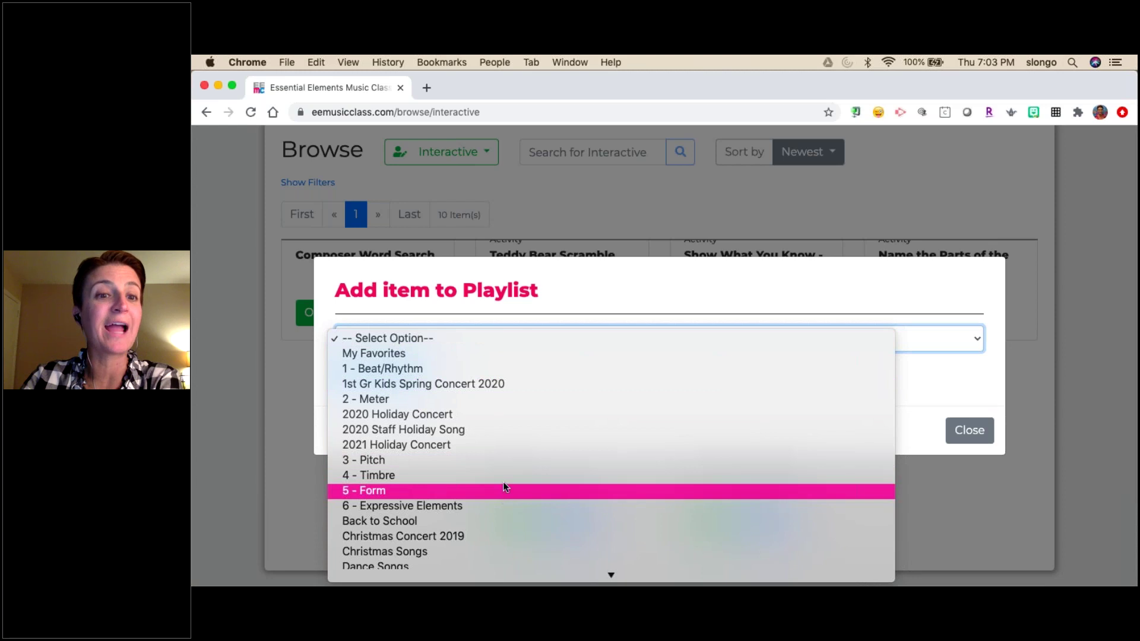
{"action": "scroll", "coordinate": [504, 464], "scroll_direction": "down", "scroll_amount": 5}
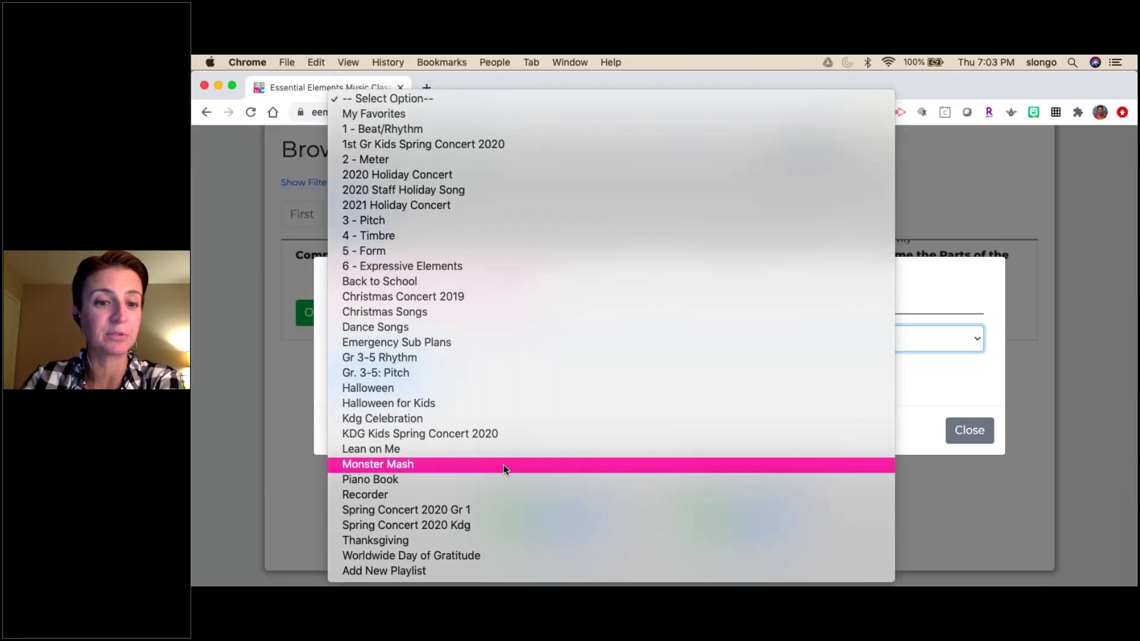
{"action": "left_click", "coordinate": [416, 572]}
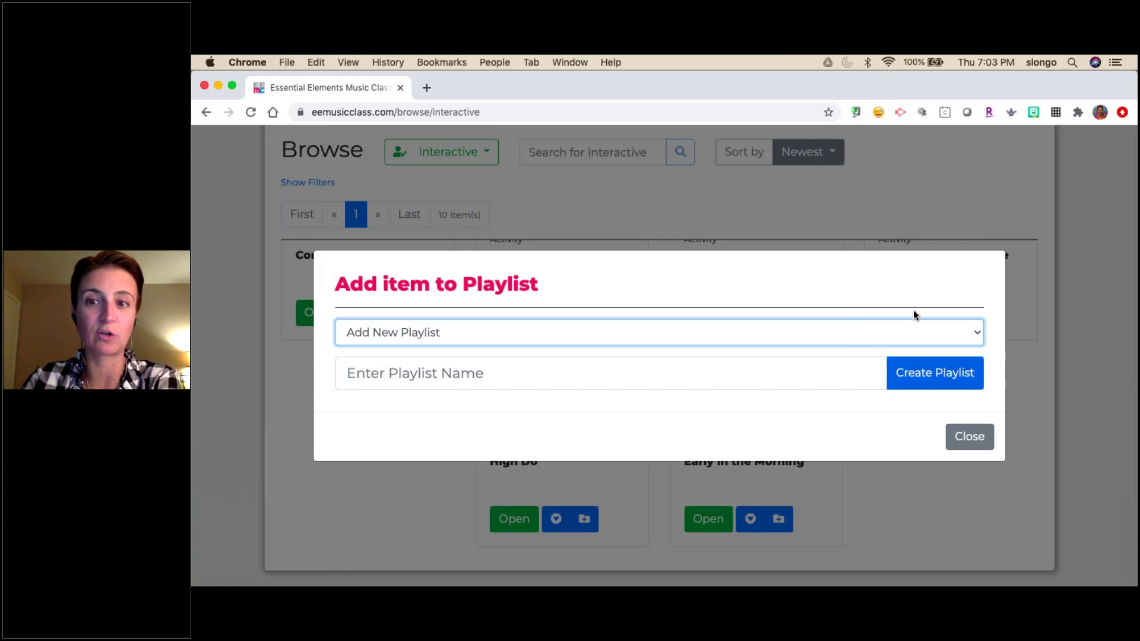
{"action": "left_click", "coordinate": [907, 330]}
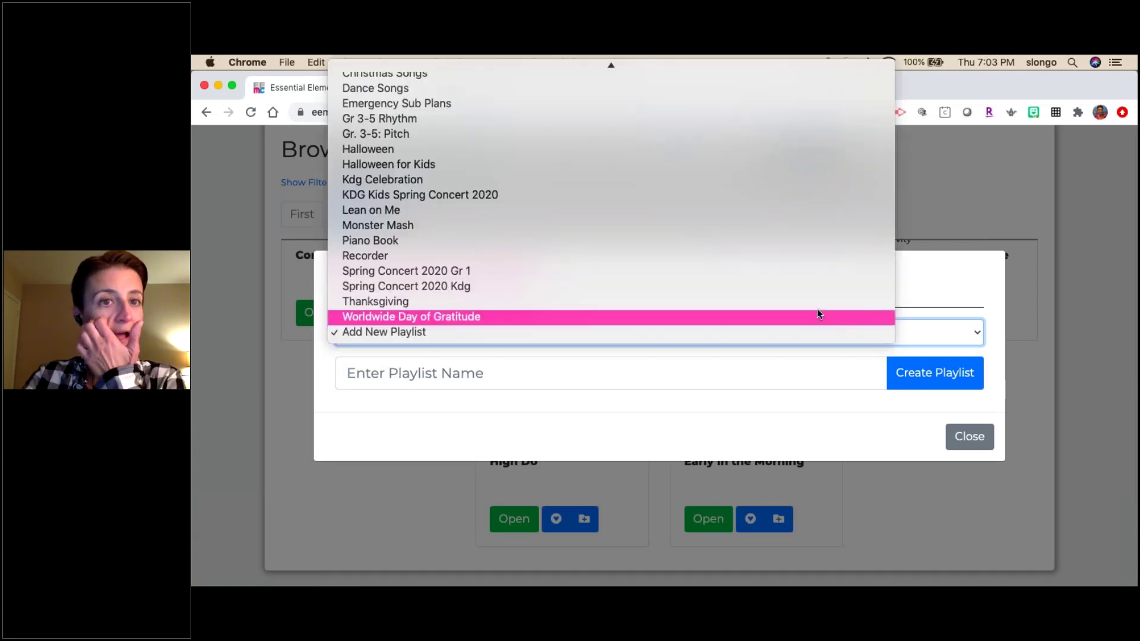
{"action": "left_click", "coordinate": [802, 134]}
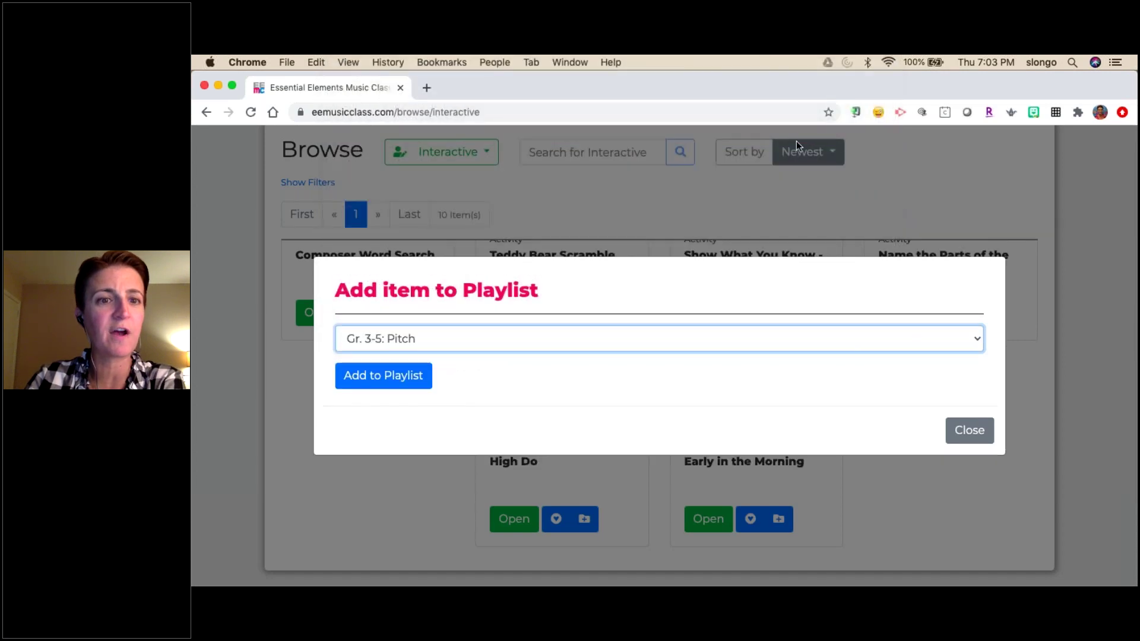
{"action": "left_click", "coordinate": [378, 380]}
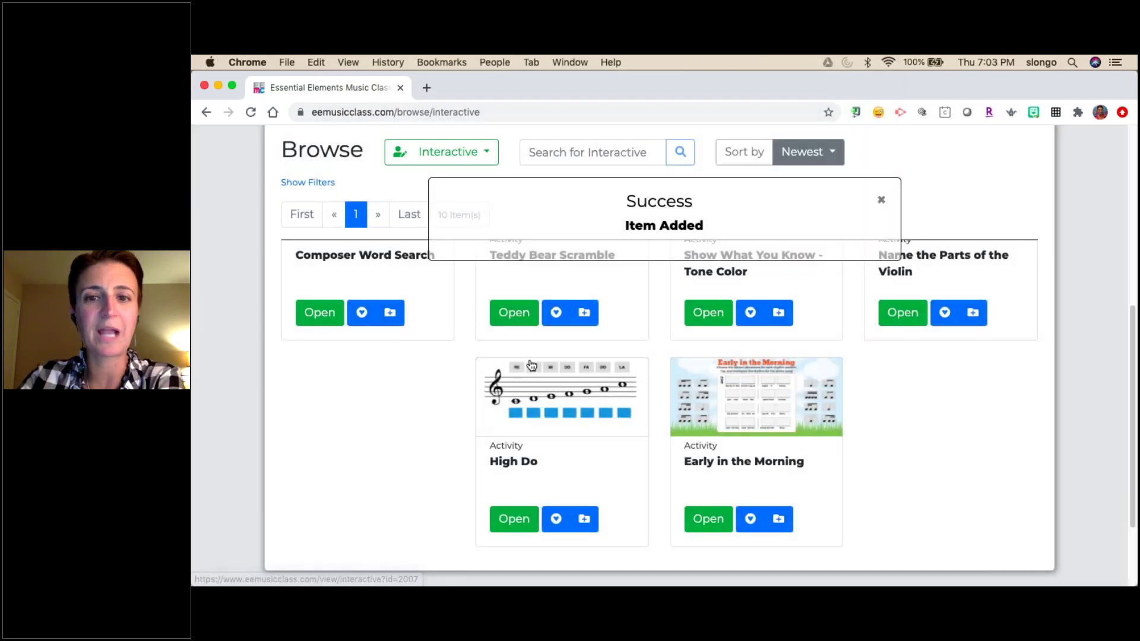
{"action": "left_click", "coordinate": [881, 200]}
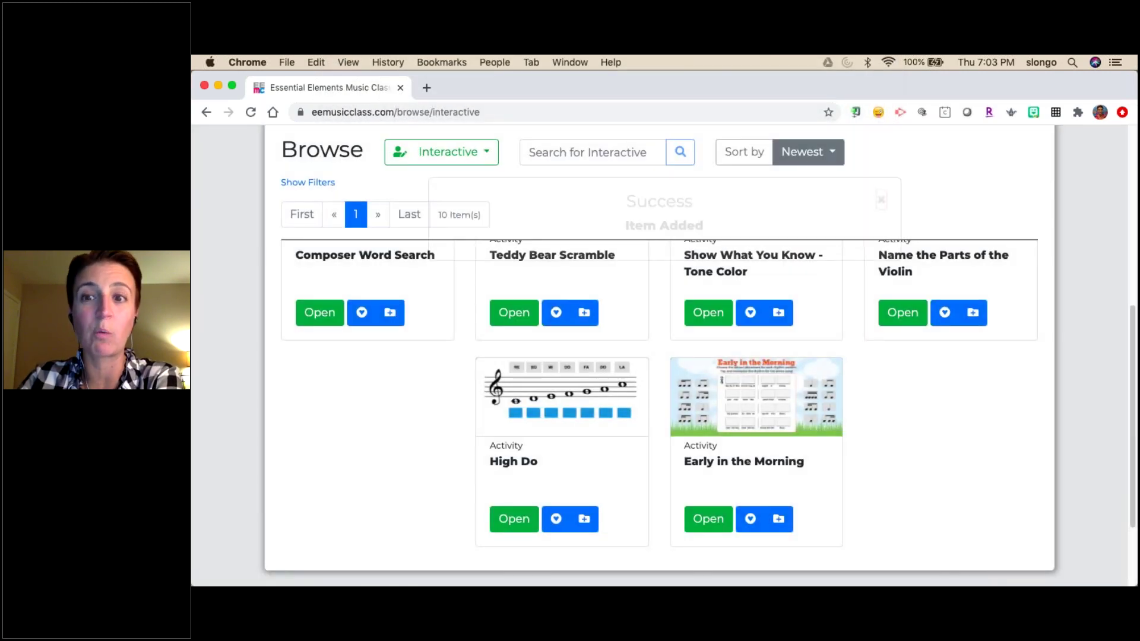
Switch from browsing interactive activities to browsing the PDF resources
{"action": "scroll", "coordinate": [654, 403], "scroll_direction": "up", "scroll_amount": 3}
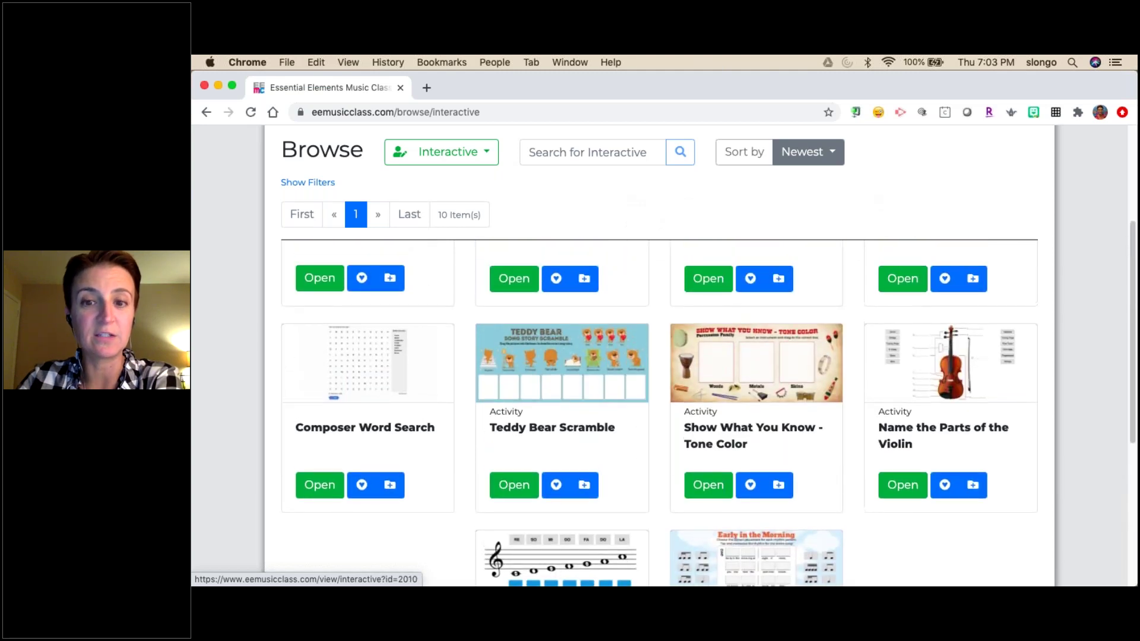
{"action": "scroll", "coordinate": [689, 367], "scroll_direction": "up", "scroll_amount": 3}
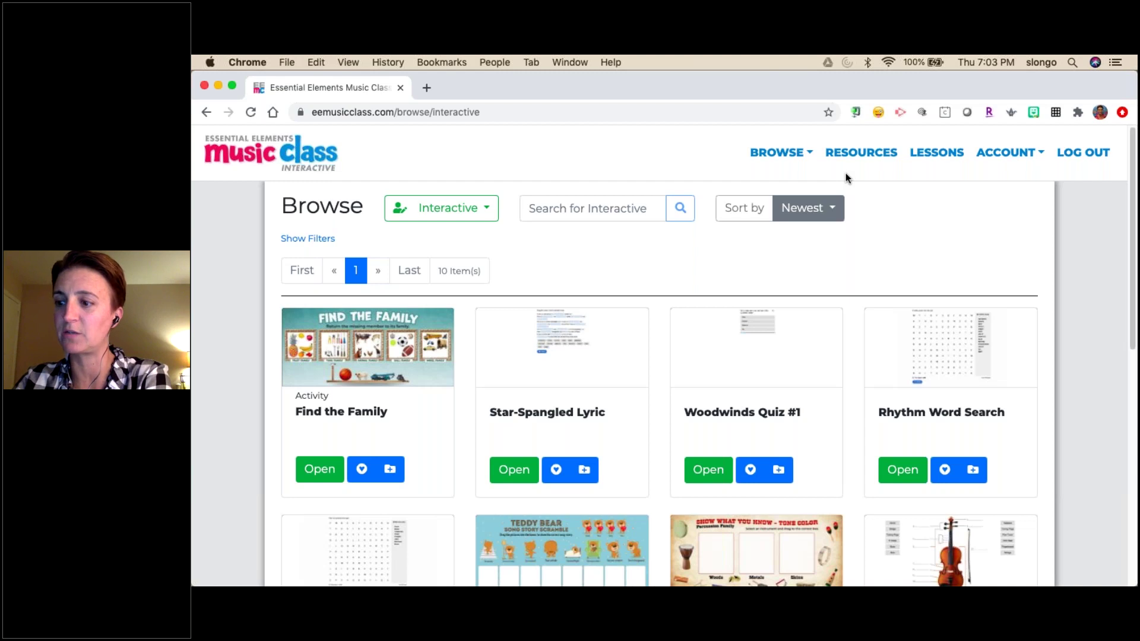
{"action": "left_click", "coordinate": [803, 156]}
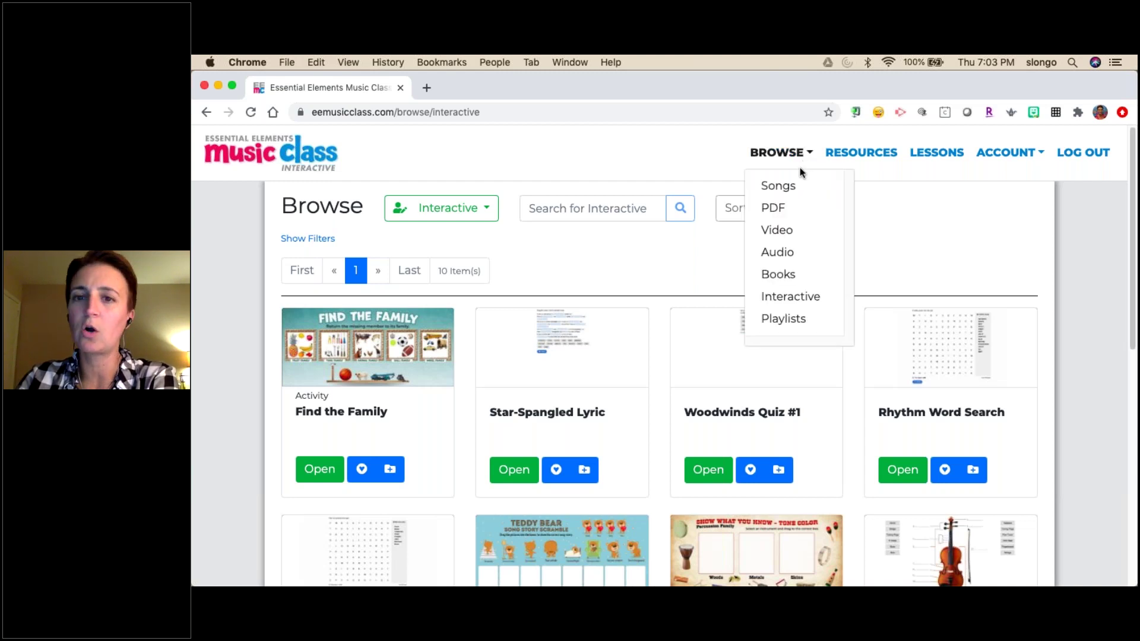
{"action": "left_click", "coordinate": [776, 212]}
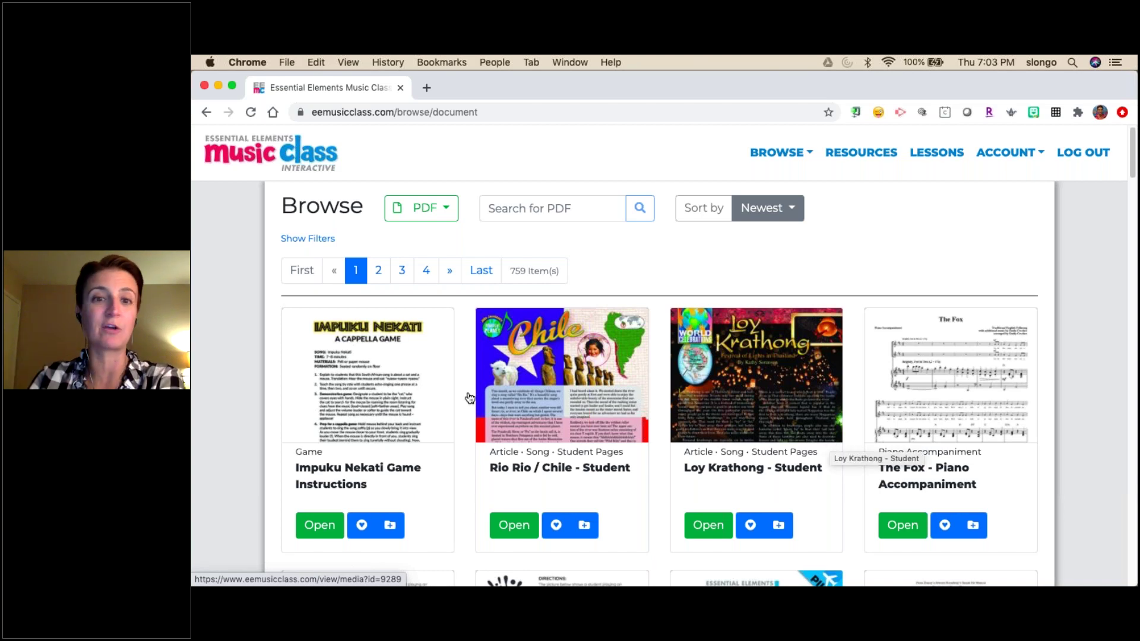
Filter the PDF resources by Grade Range 3+
{"action": "left_click", "coordinate": [319, 240]}
{"action": "left_click", "coordinate": [345, 276]}
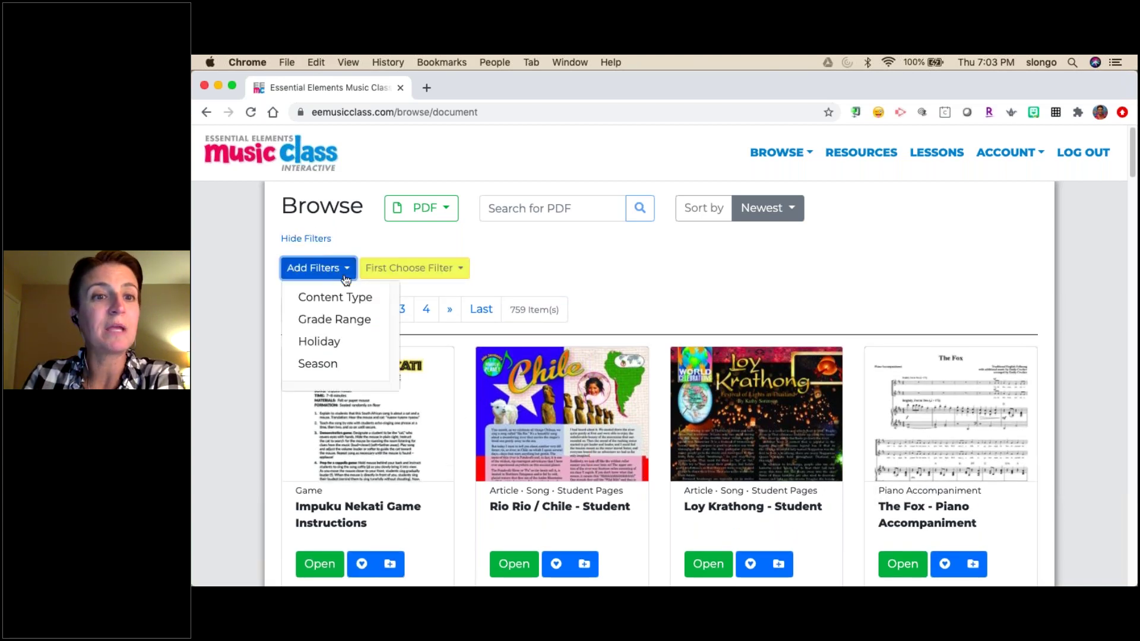
{"action": "left_click", "coordinate": [349, 321]}
{"action": "left_click", "coordinate": [438, 268]}
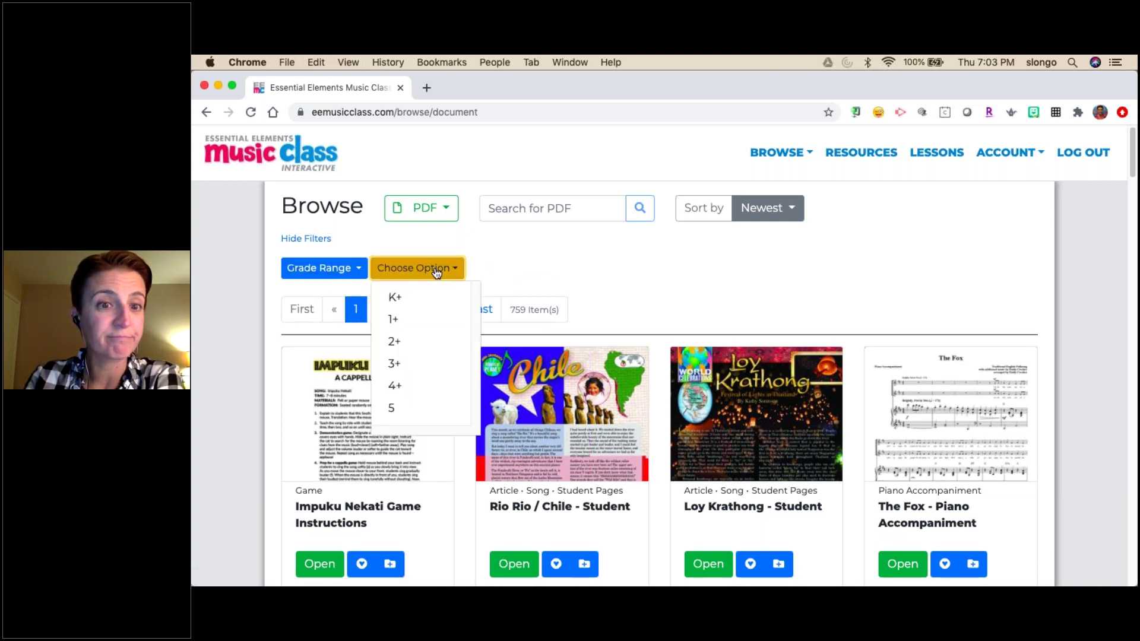
{"action": "left_click", "coordinate": [420, 362]}
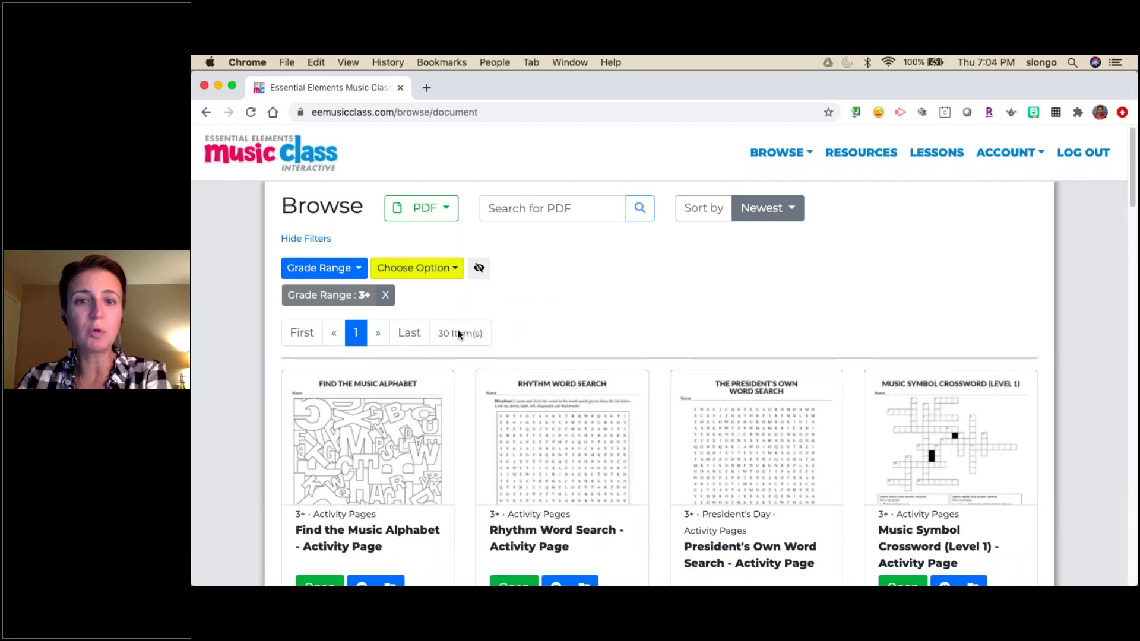
Add the "Find the Music Alphabet - Activity Page" PDF to the "Gr. 3-5: Pitch" playlist
{"action": "scroll", "coordinate": [831, 309], "scroll_direction": "down", "scroll_amount": 2}
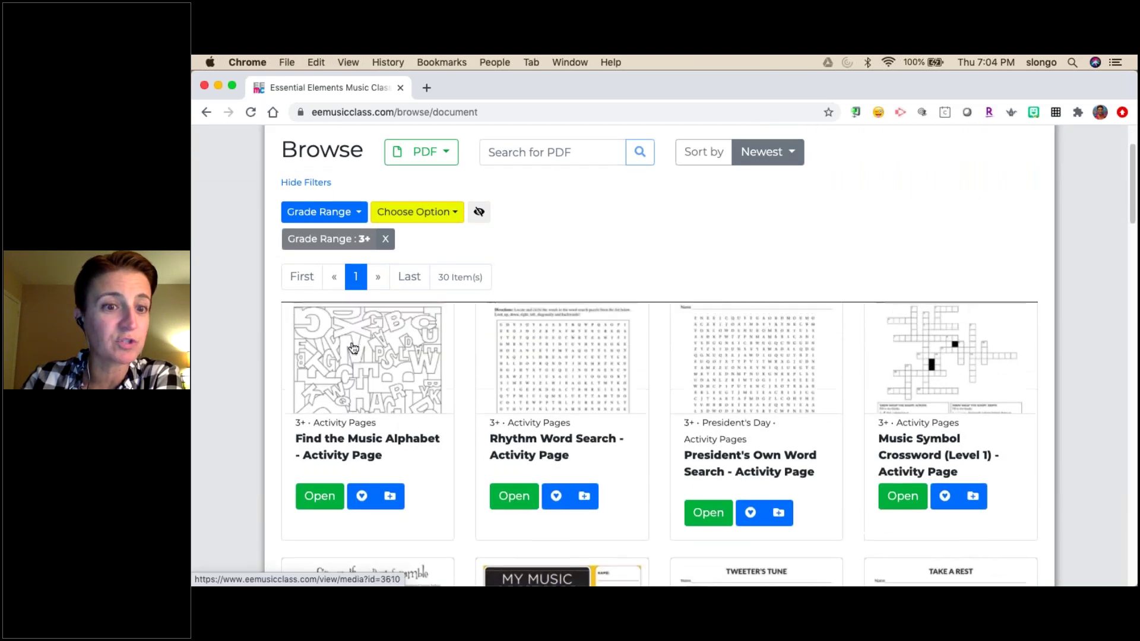
{"action": "scroll", "coordinate": [354, 347], "scroll_direction": "up", "scroll_amount": 1}
{"action": "scroll", "coordinate": [386, 443], "scroll_direction": "down", "scroll_amount": 1}
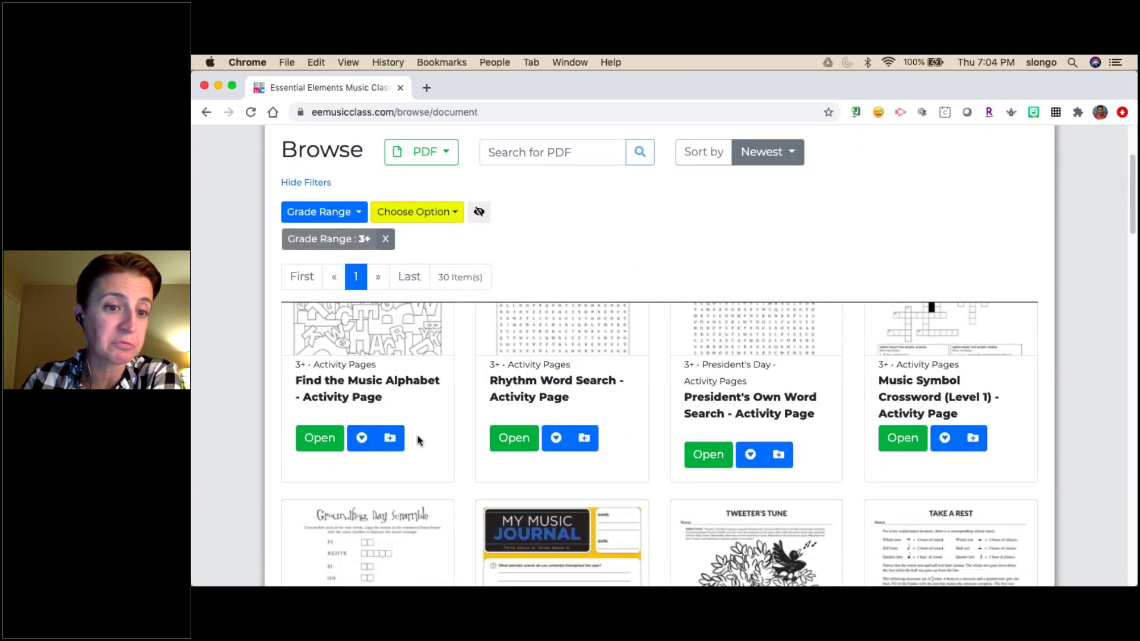
{"action": "left_click", "coordinate": [390, 438]}
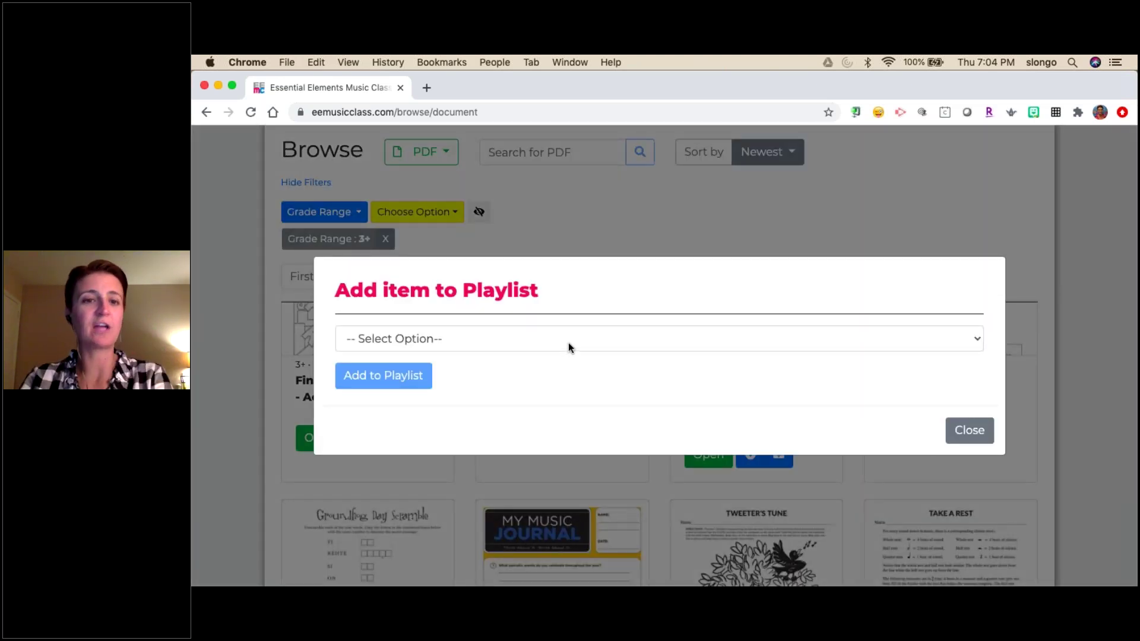
{"action": "left_click", "coordinate": [568, 343]}
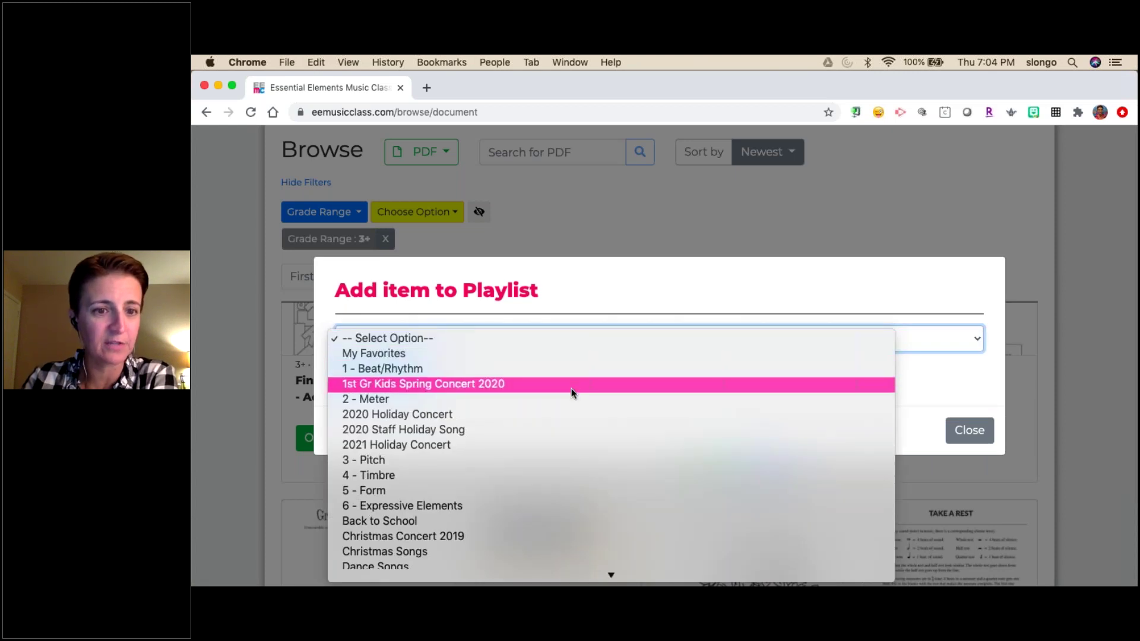
{"action": "scroll", "coordinate": [571, 391], "scroll_direction": "down", "scroll_amount": 5}
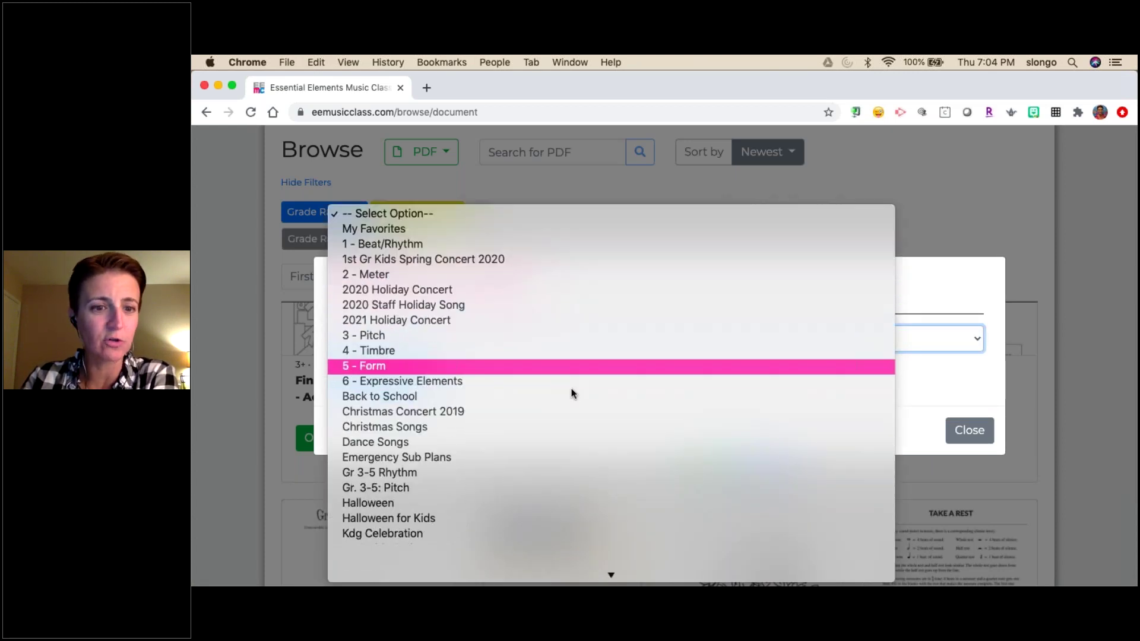
{"action": "left_click", "coordinate": [553, 463]}
{"action": "left_click", "coordinate": [399, 385]}
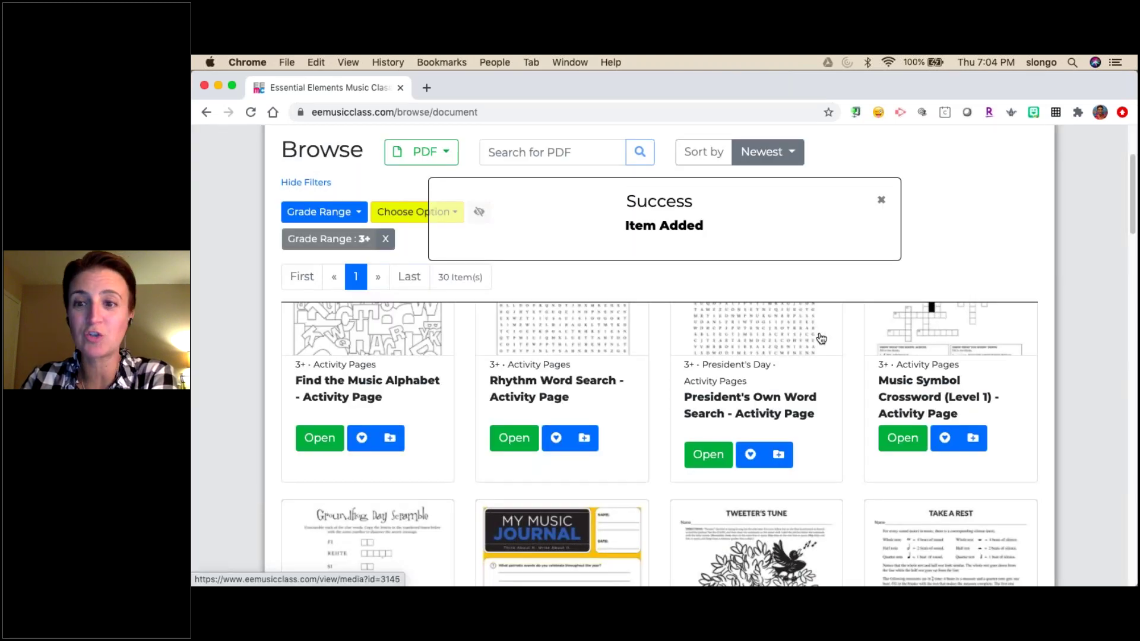
Open the "Tweeter's Tune - Activity Page" PDF, examine its directions, staves and clues, and close it
{"action": "scroll", "coordinate": [945, 417], "scroll_direction": "down", "scroll_amount": 3}
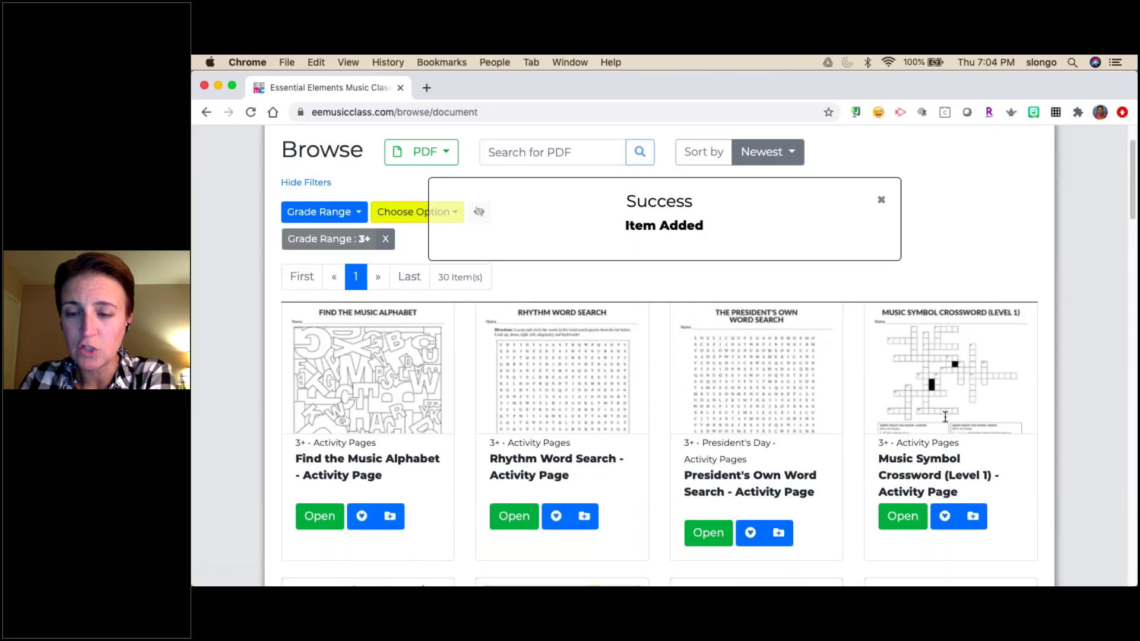
{"action": "scroll", "coordinate": [752, 421], "scroll_direction": "down", "scroll_amount": 1}
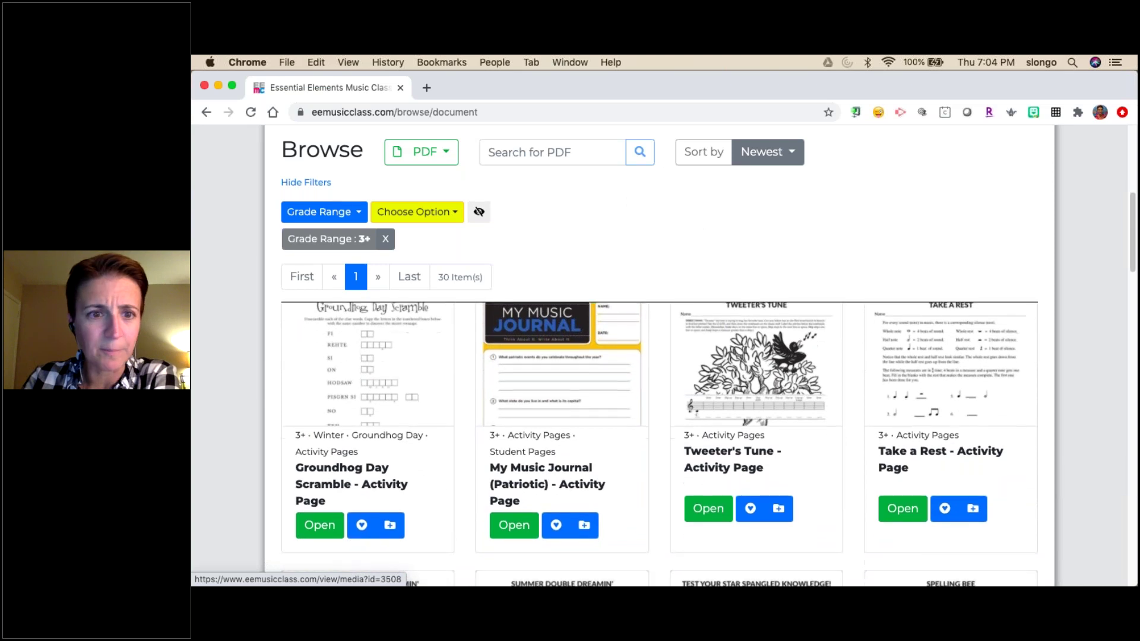
{"action": "left_click", "coordinate": [708, 510]}
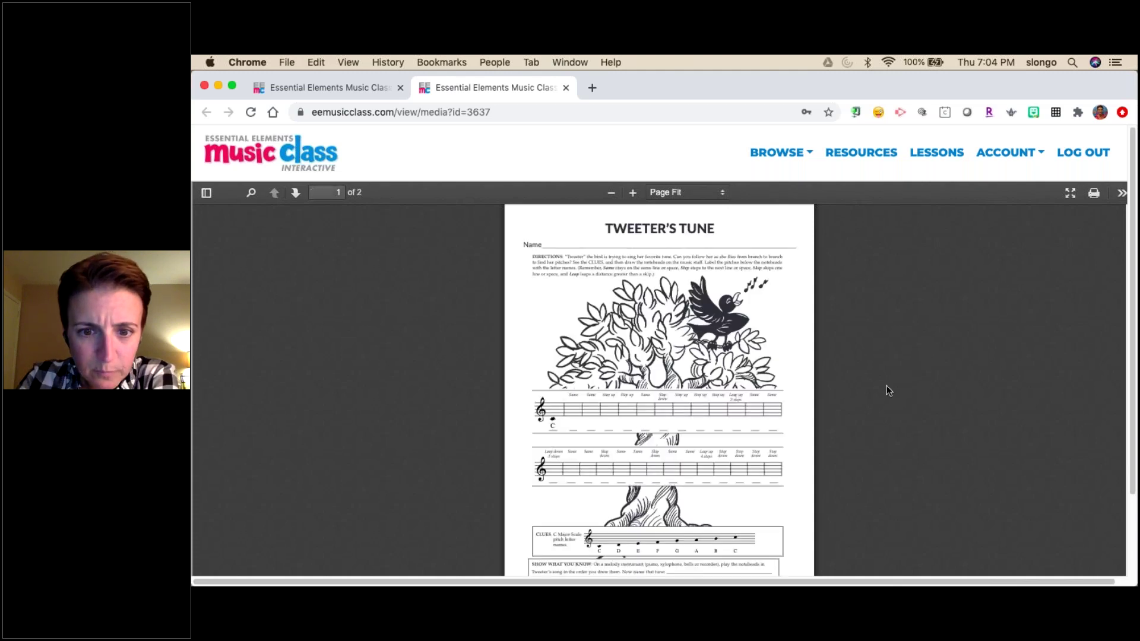
{"action": "scroll", "coordinate": [889, 391], "scroll_direction": "down", "scroll_amount": 1}
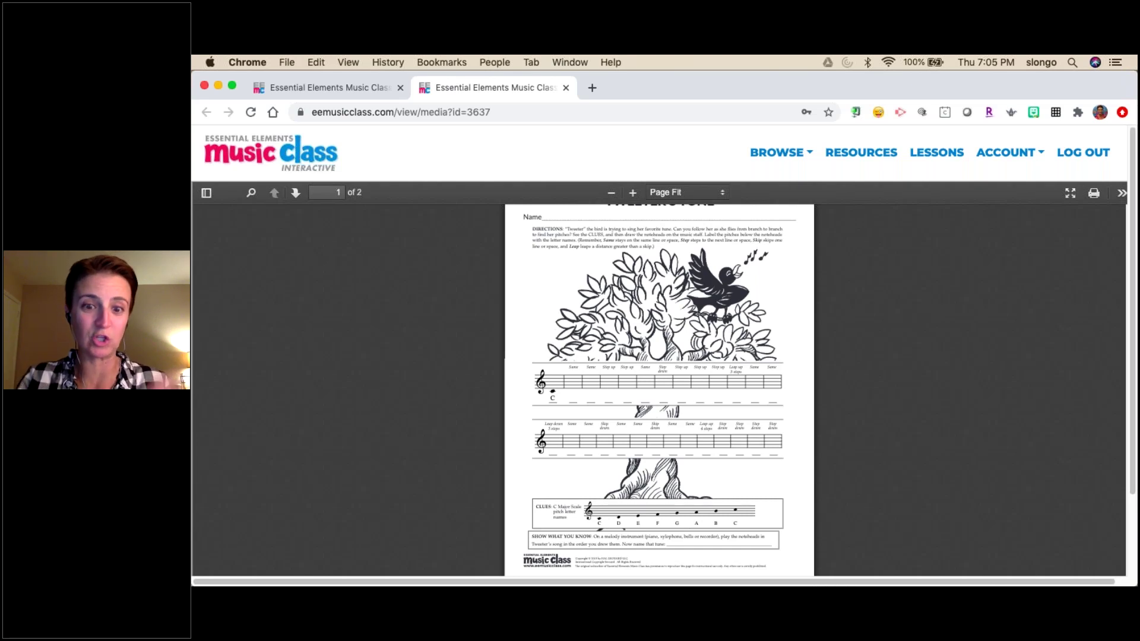
{"action": "scroll", "coordinate": [611, 333], "scroll_direction": "up", "scroll_amount": 2}
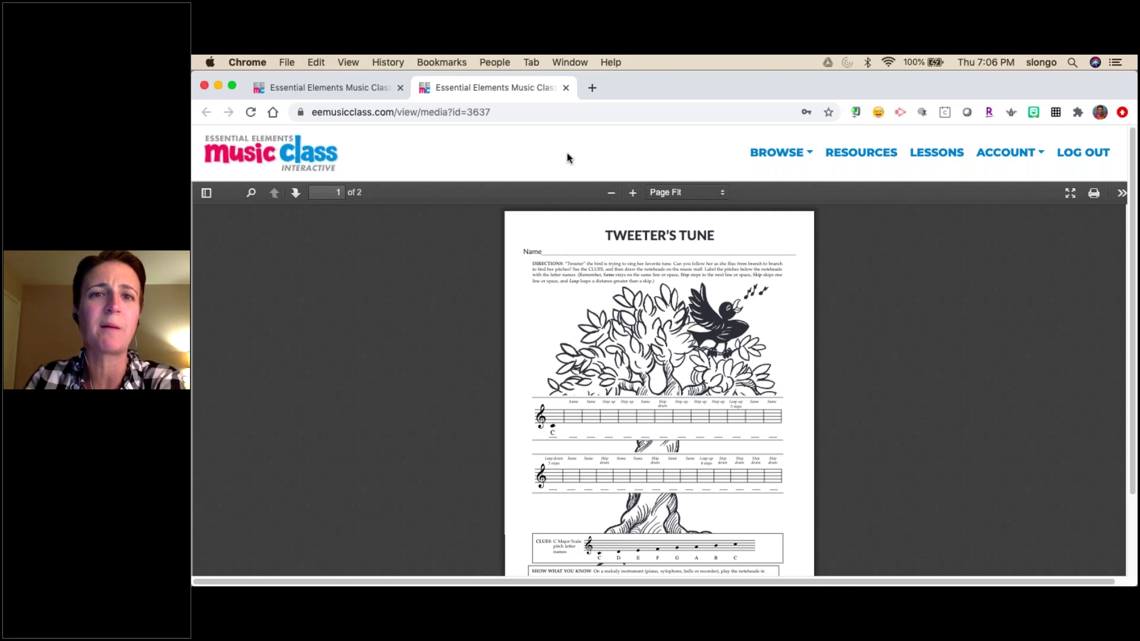
{"action": "left_click", "coordinate": [566, 88]}
Add the "Tweeter's Tune - Activity Page" PDF to the "Gr. 3-5: Pitch" playlist
{"action": "left_click", "coordinate": [708, 510]}
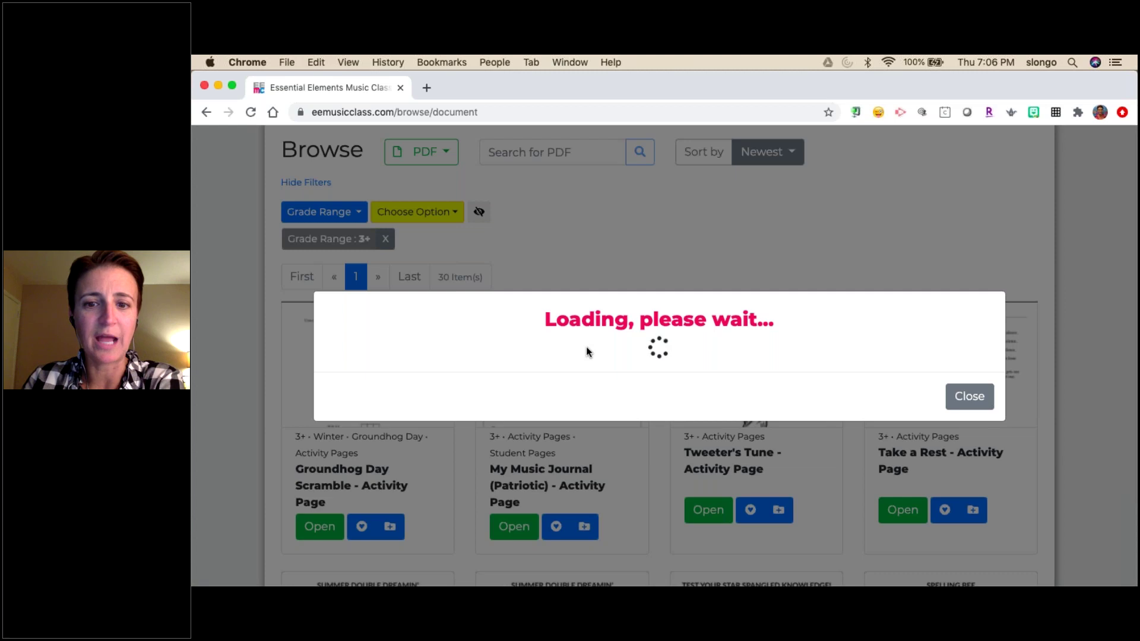
{"action": "left_click", "coordinate": [582, 337]}
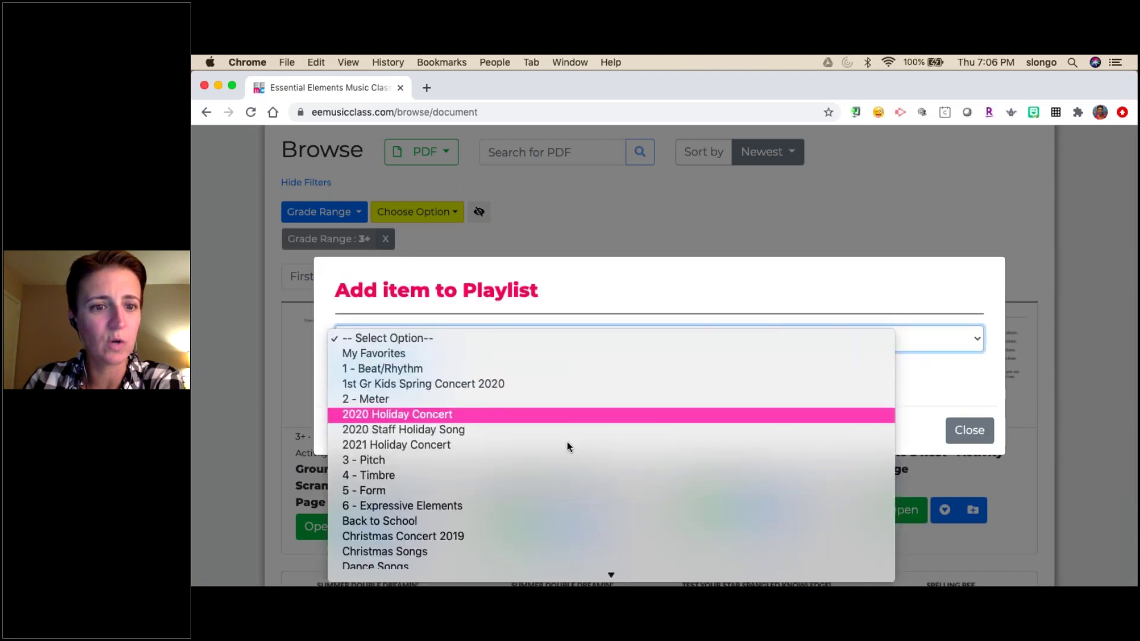
{"action": "left_click", "coordinate": [551, 487]}
{"action": "left_click", "coordinate": [396, 374]}
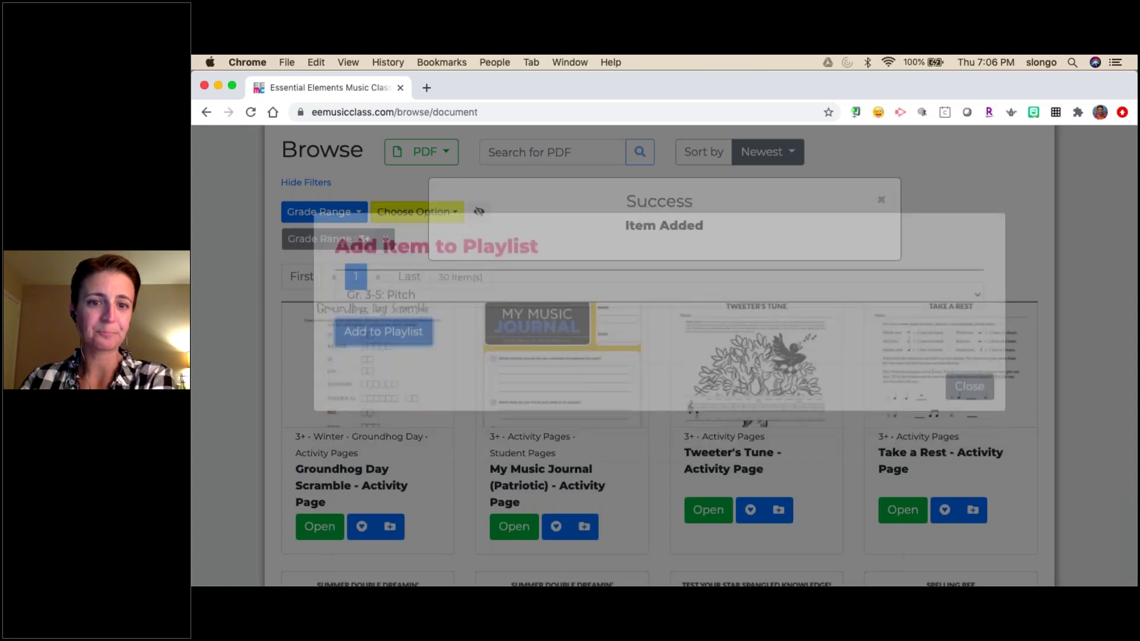
Look through the remaining grade 3+ activity pages and remove the Grade Range 3+ filter from the PDF resources
{"action": "scroll", "coordinate": [612, 314], "scroll_direction": "down", "scroll_amount": 5}
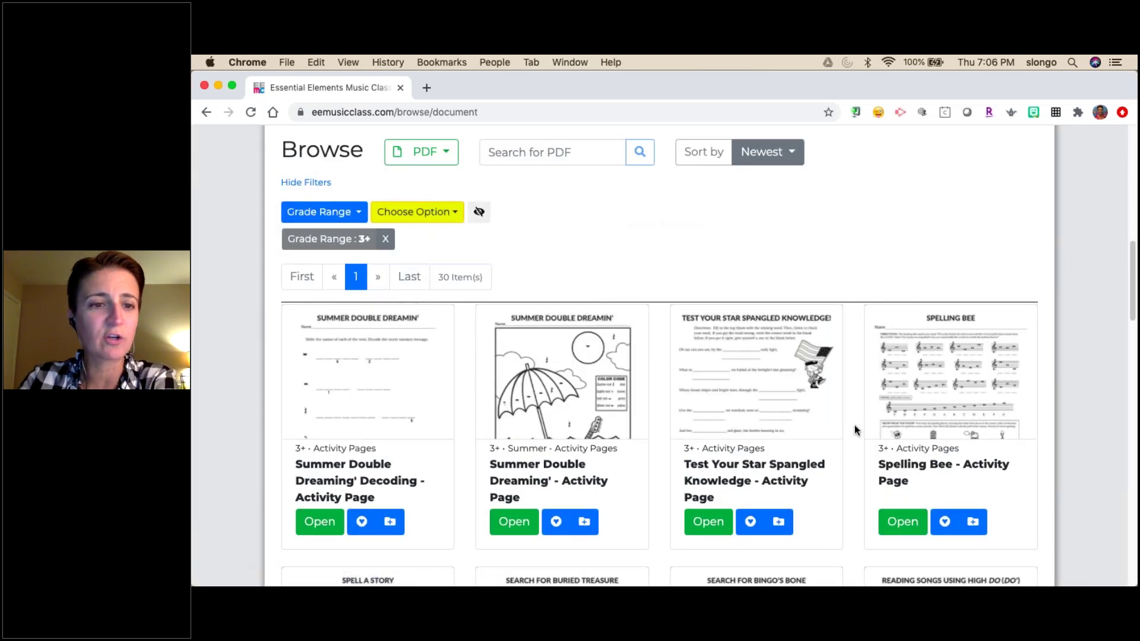
{"action": "scroll", "coordinate": [854, 425], "scroll_direction": "down", "scroll_amount": 2}
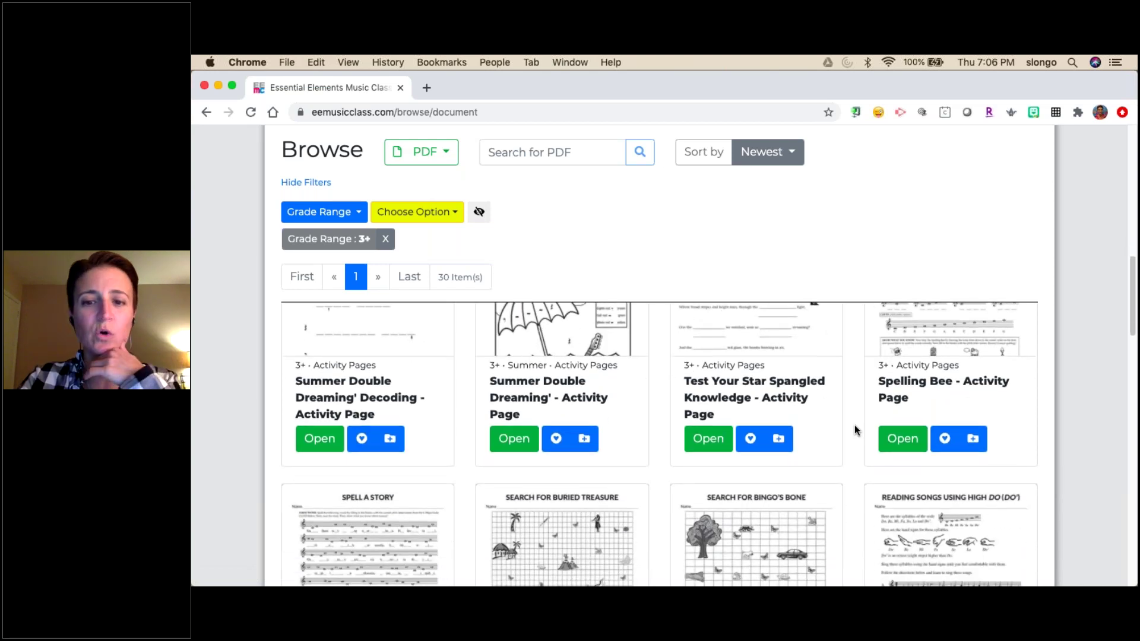
{"action": "scroll", "coordinate": [853, 425], "scroll_direction": "down", "scroll_amount": 3}
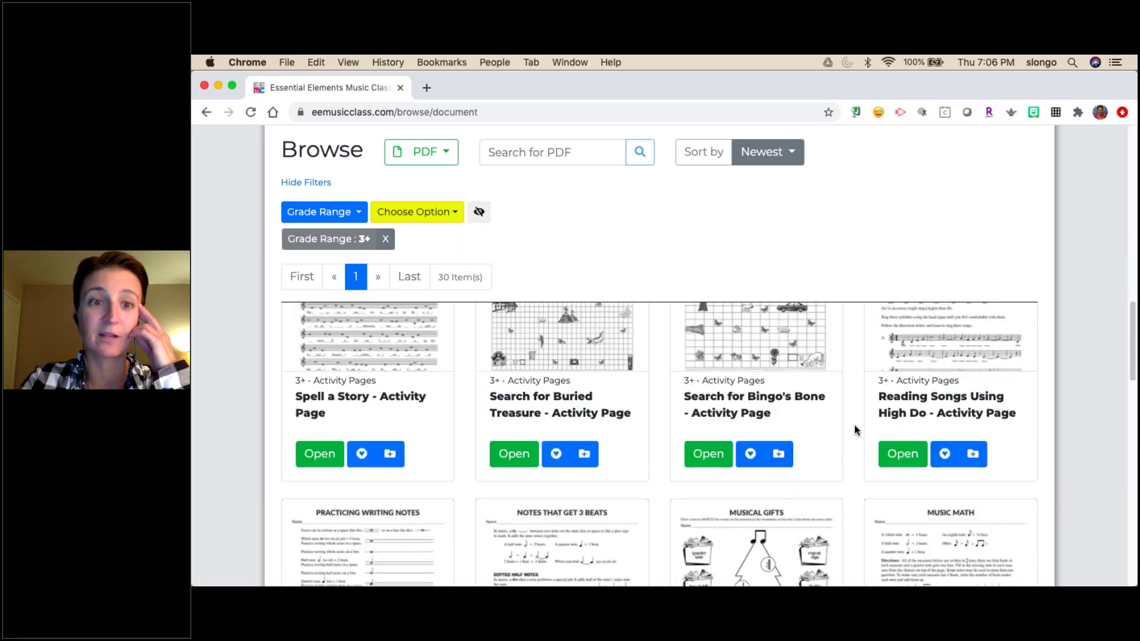
{"action": "scroll", "coordinate": [854, 426], "scroll_direction": "up", "scroll_amount": 10}
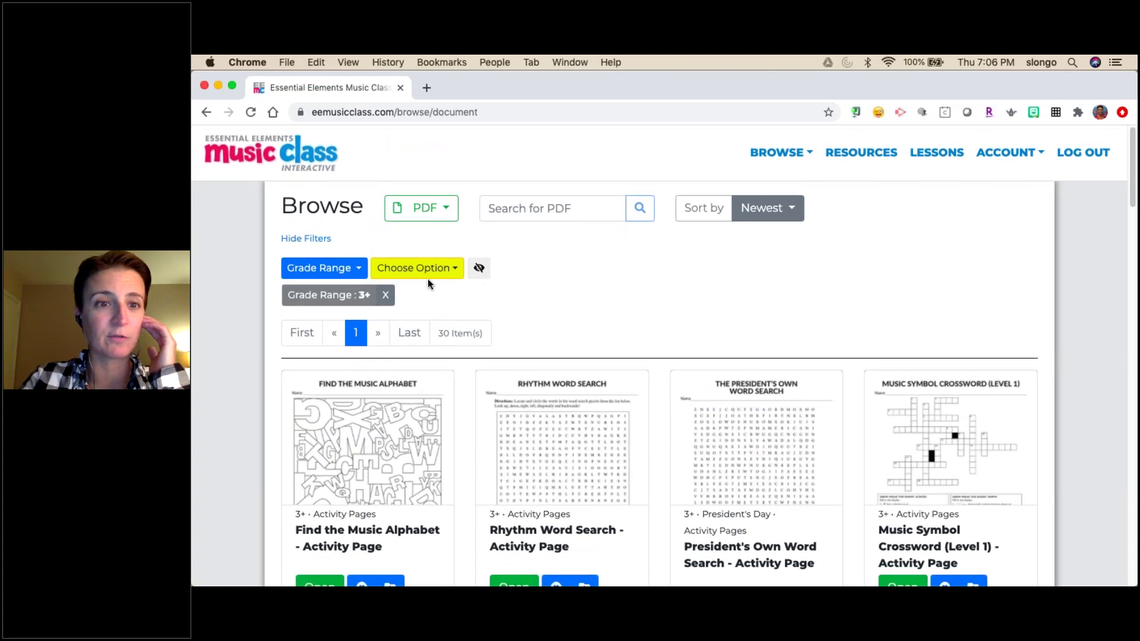
{"action": "left_click", "coordinate": [386, 295]}
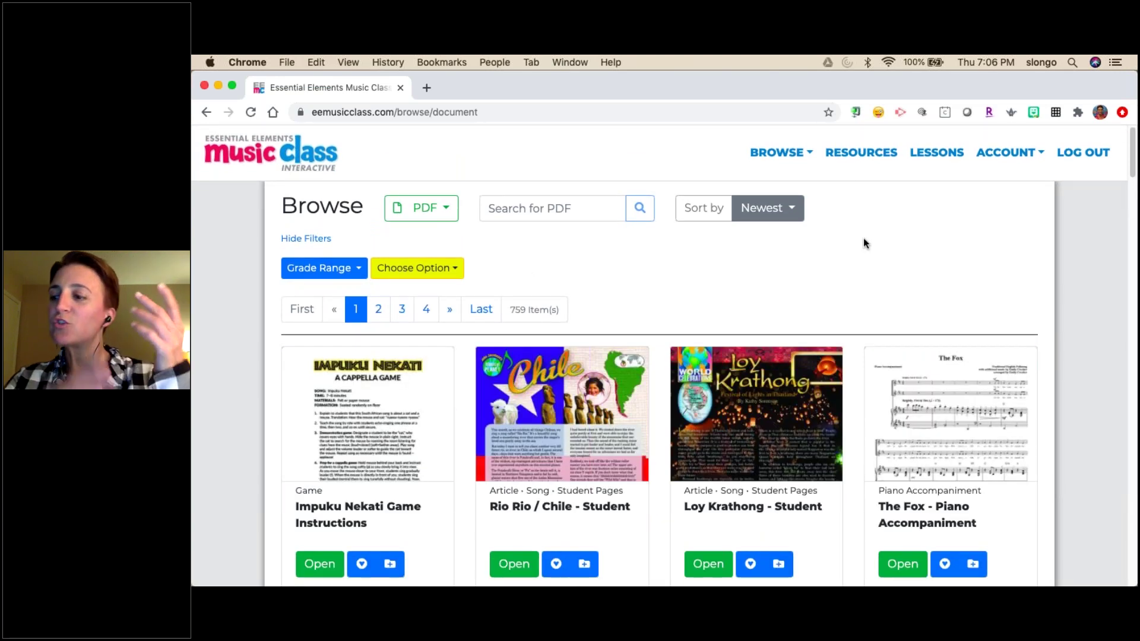
Switch from the PDF resources to the Books collection and look through the available titles
{"action": "left_click", "coordinate": [792, 164]}
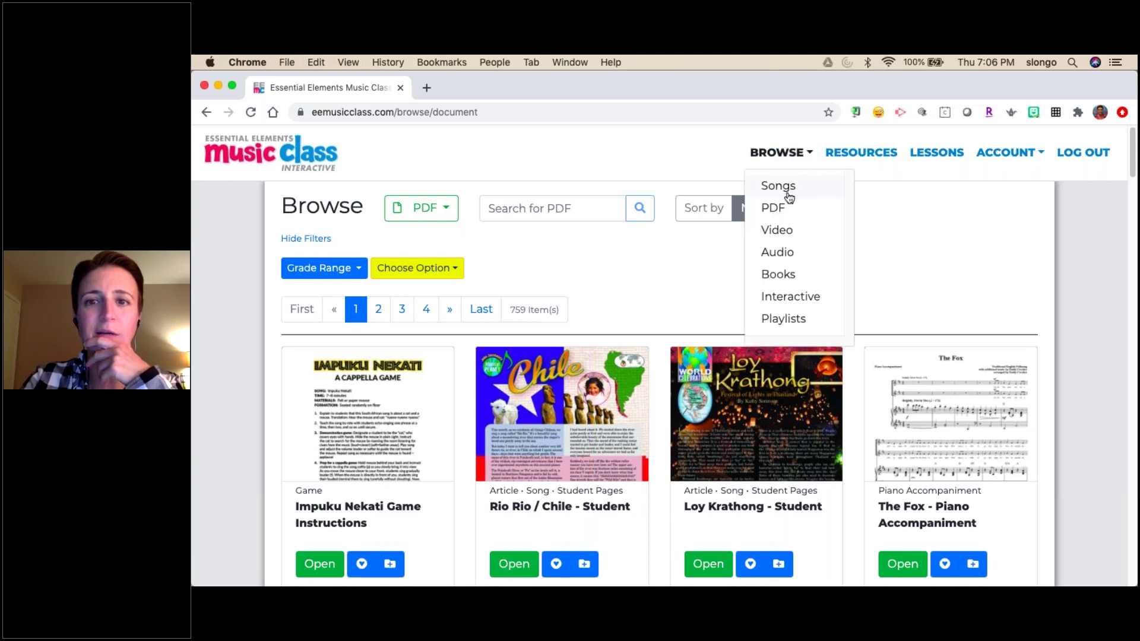
{"action": "left_click", "coordinate": [778, 274]}
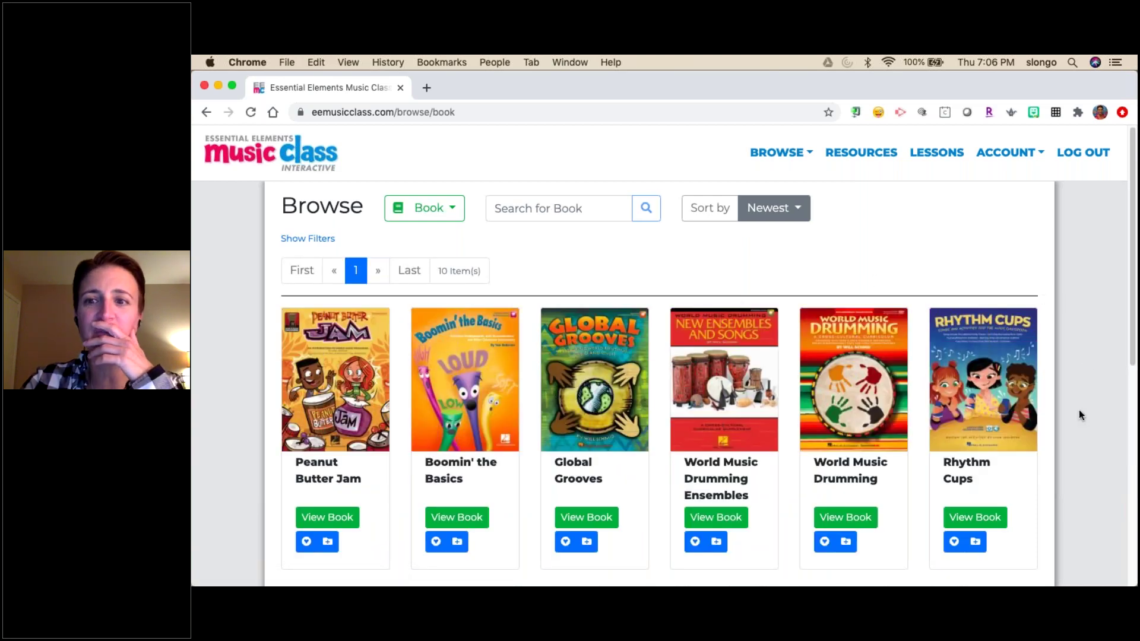
{"action": "scroll", "coordinate": [1079, 415], "scroll_direction": "down", "scroll_amount": 5}
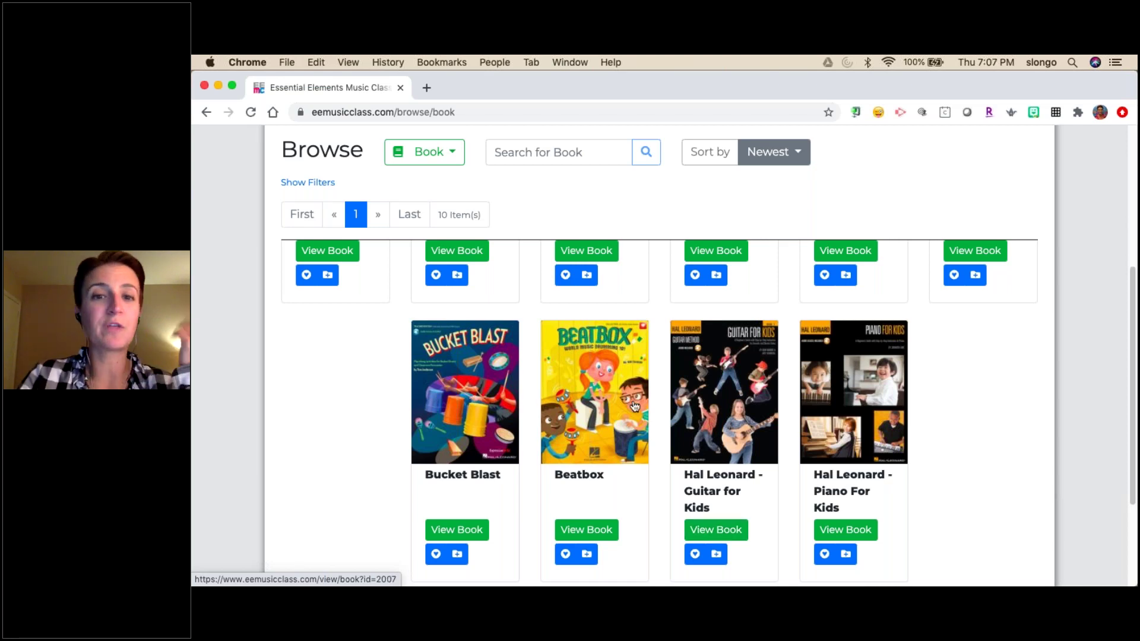
{"action": "scroll", "coordinate": [635, 407], "scroll_direction": "up", "scroll_amount": 5}
{"action": "scroll", "coordinate": [634, 406], "scroll_direction": "down", "scroll_amount": 2}
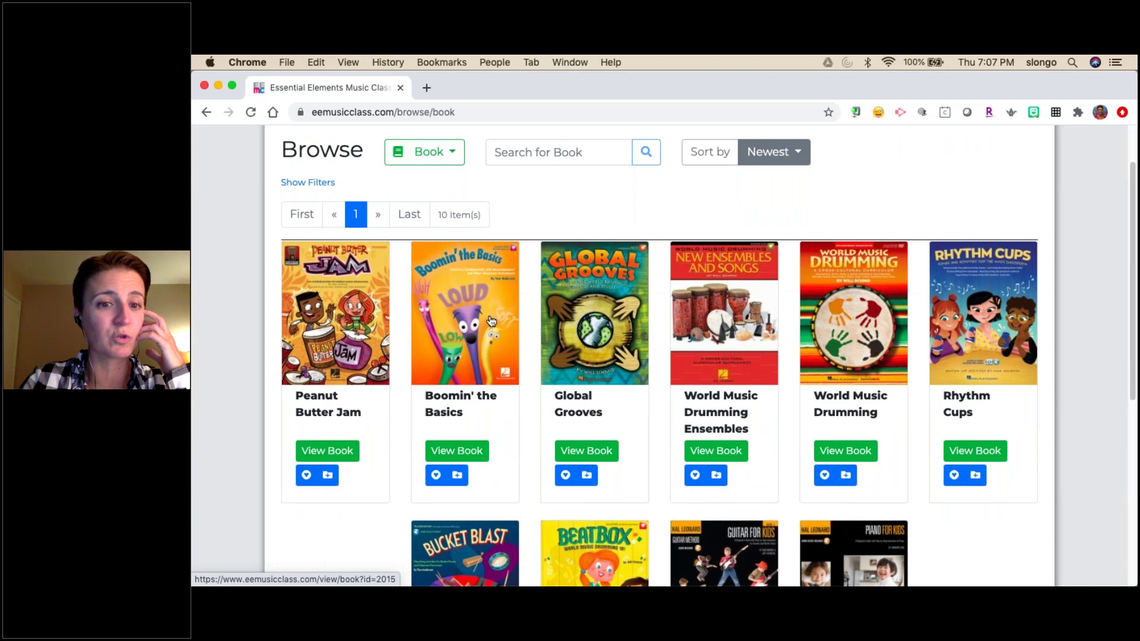
Add the "Boomin' the Basics" book to the "Gr. 3-5: Pitch" playlist and dismiss the notice
{"action": "left_click", "coordinate": [456, 475]}
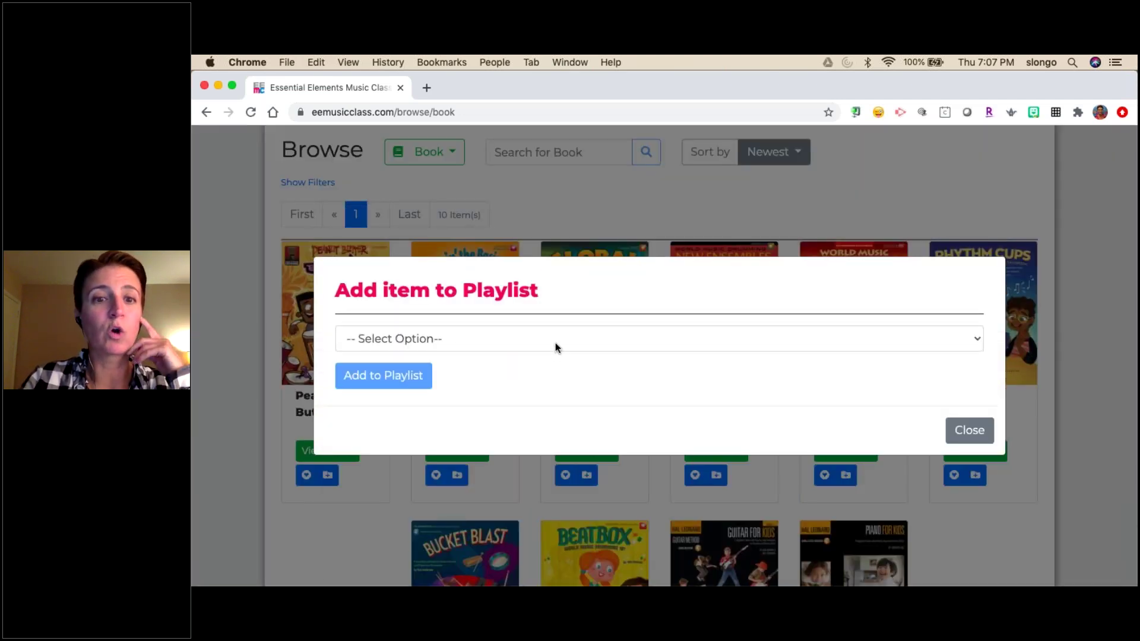
{"action": "left_click", "coordinate": [556, 343]}
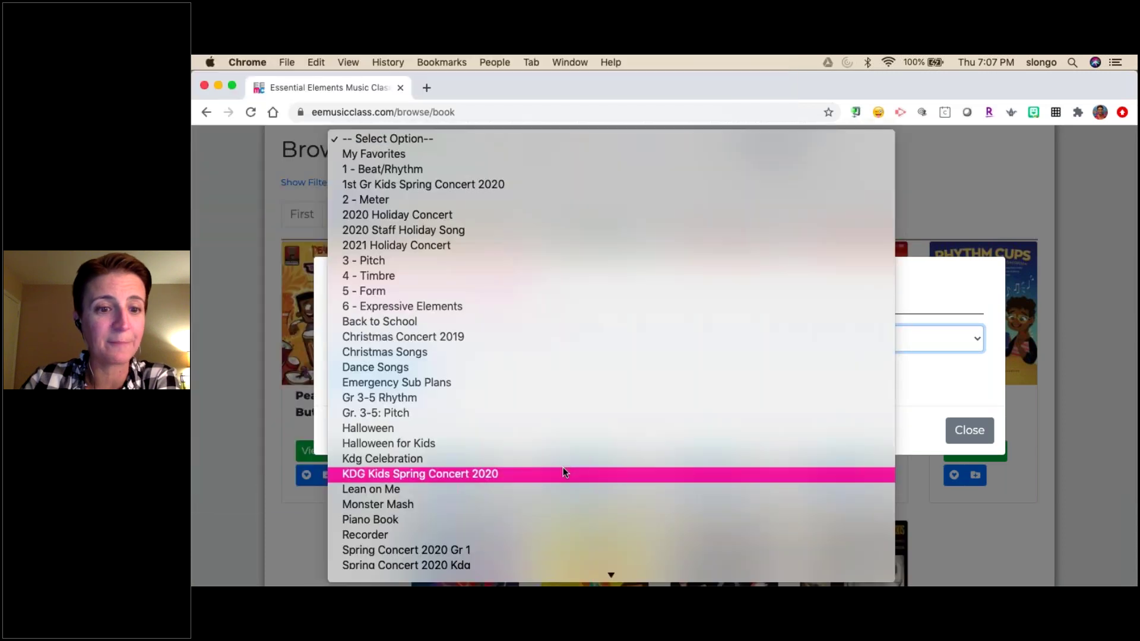
{"action": "left_click", "coordinate": [575, 414]}
{"action": "left_click", "coordinate": [391, 382]}
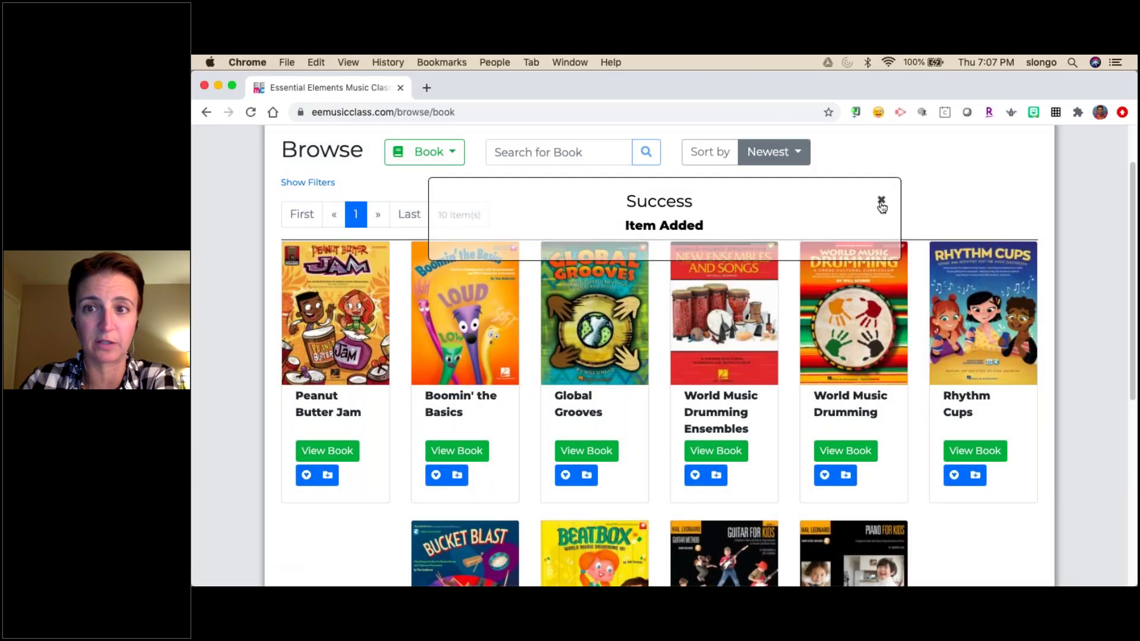
{"action": "left_click", "coordinate": [882, 202]}
{"action": "scroll", "coordinate": [814, 211], "scroll_direction": "up", "scroll_amount": 2}
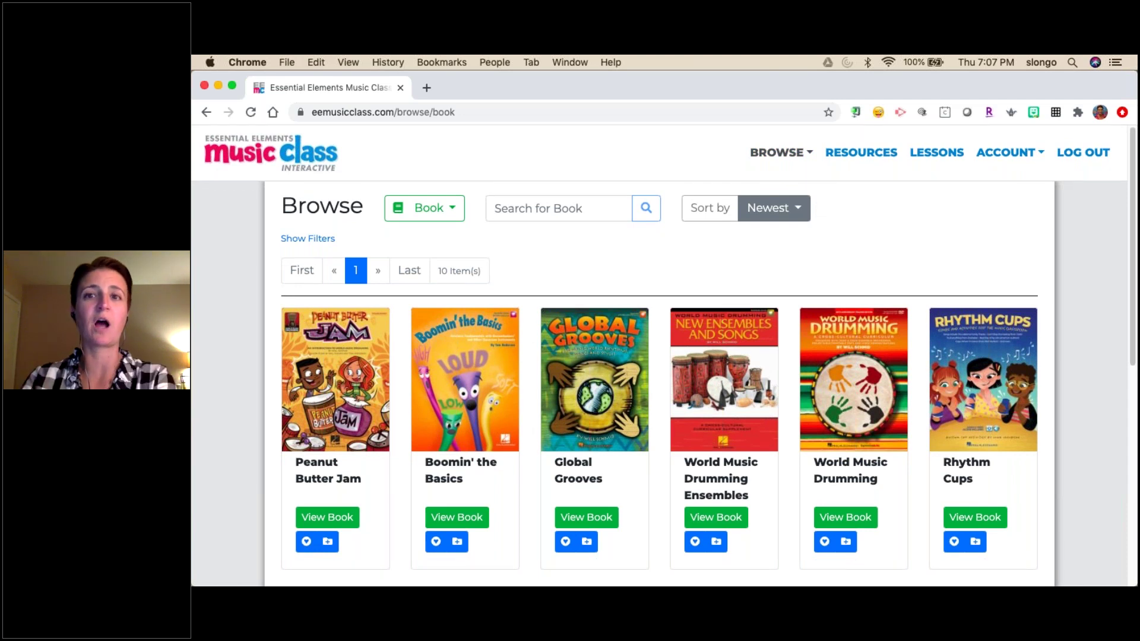
Open the Listening Maps collection from the site's resources
{"action": "left_click", "coordinate": [781, 152]}
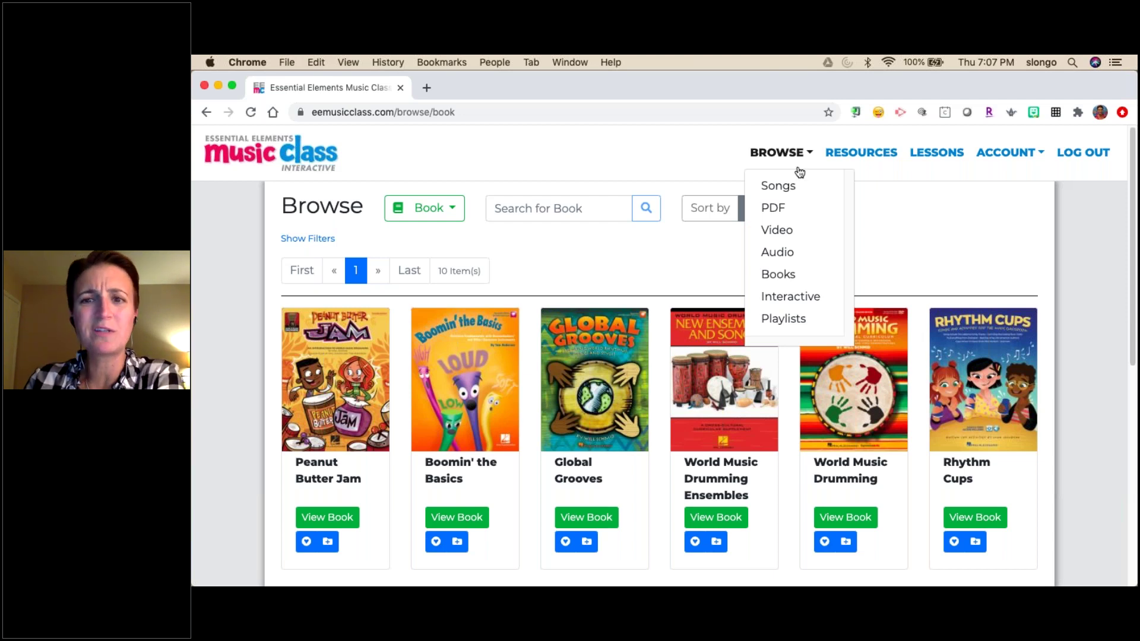
{"action": "left_click", "coordinate": [843, 155]}
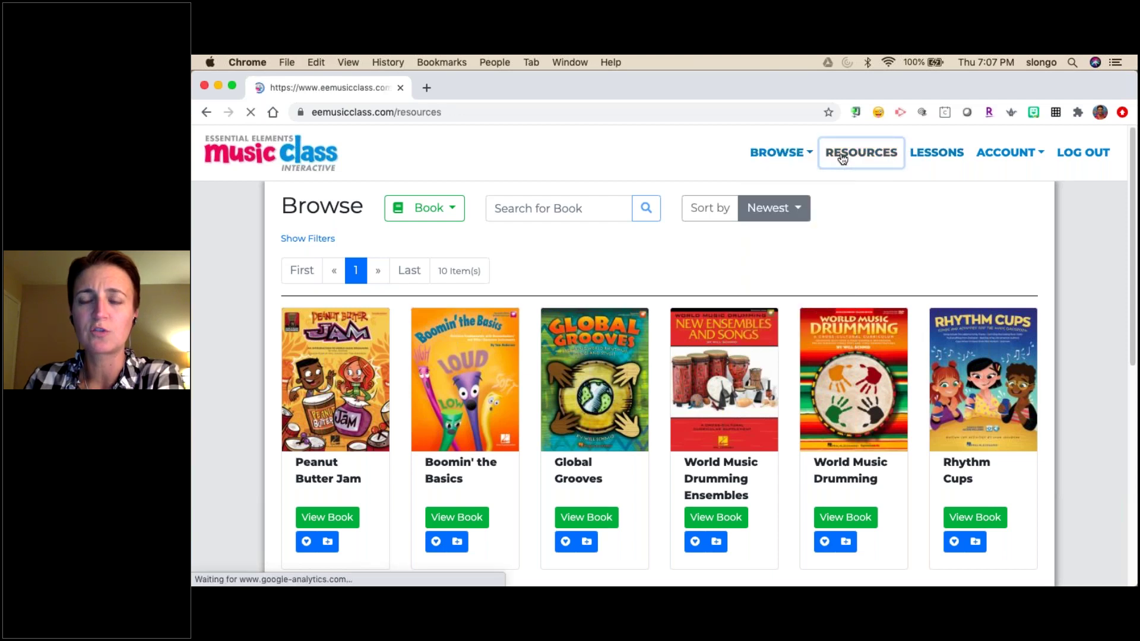
{"action": "scroll", "coordinate": [608, 452], "scroll_direction": "down", "scroll_amount": 1}
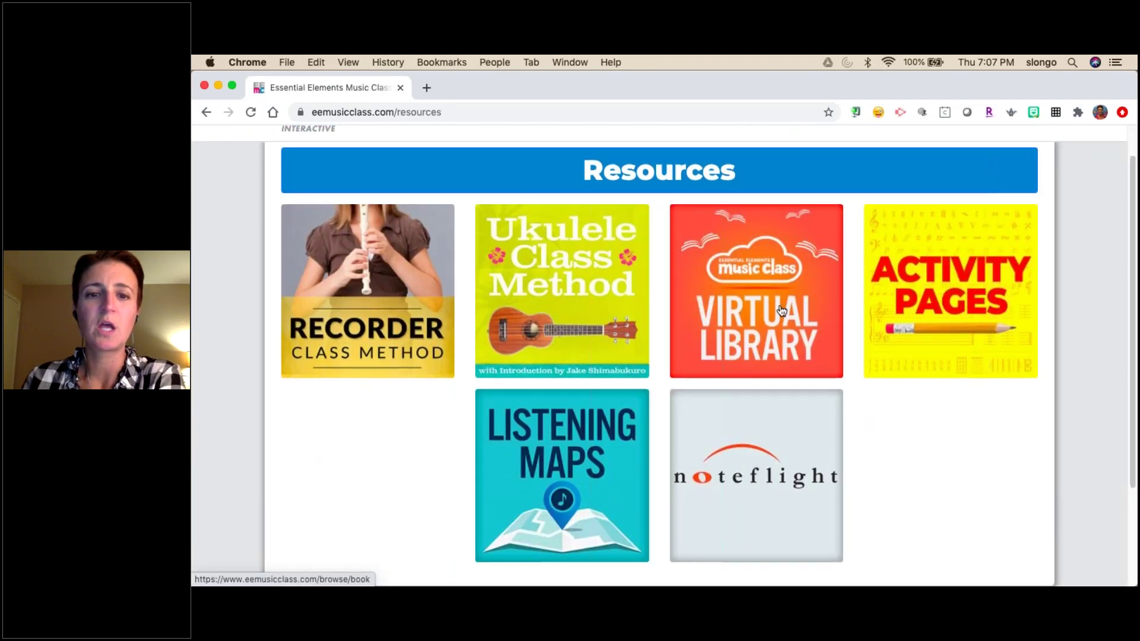
{"action": "left_click", "coordinate": [609, 447]}
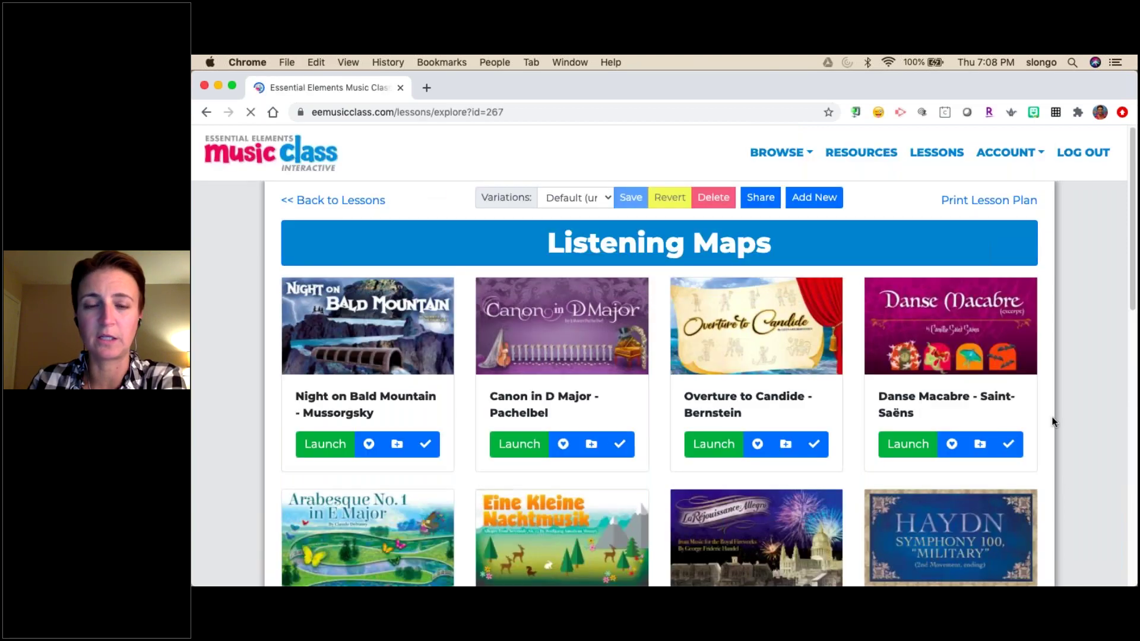
Examine the full Listening Maps collection for pieces suited to the pitch playlist
{"action": "scroll", "coordinate": [1052, 422], "scroll_direction": "down", "scroll_amount": 1}
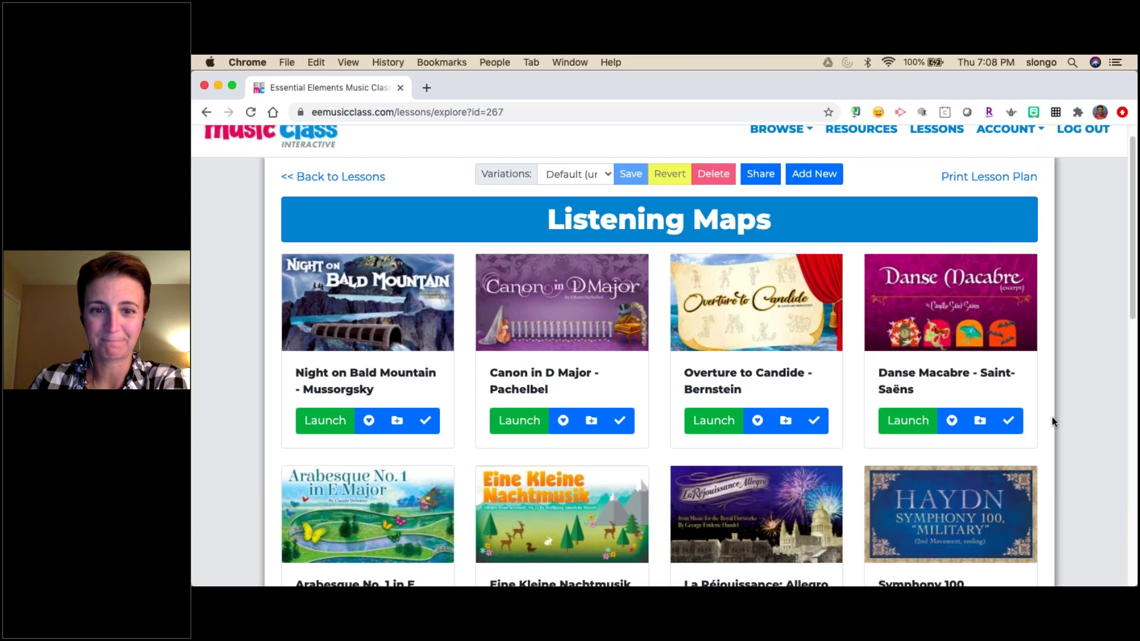
{"action": "scroll", "coordinate": [1053, 421], "scroll_direction": "down", "scroll_amount": 6}
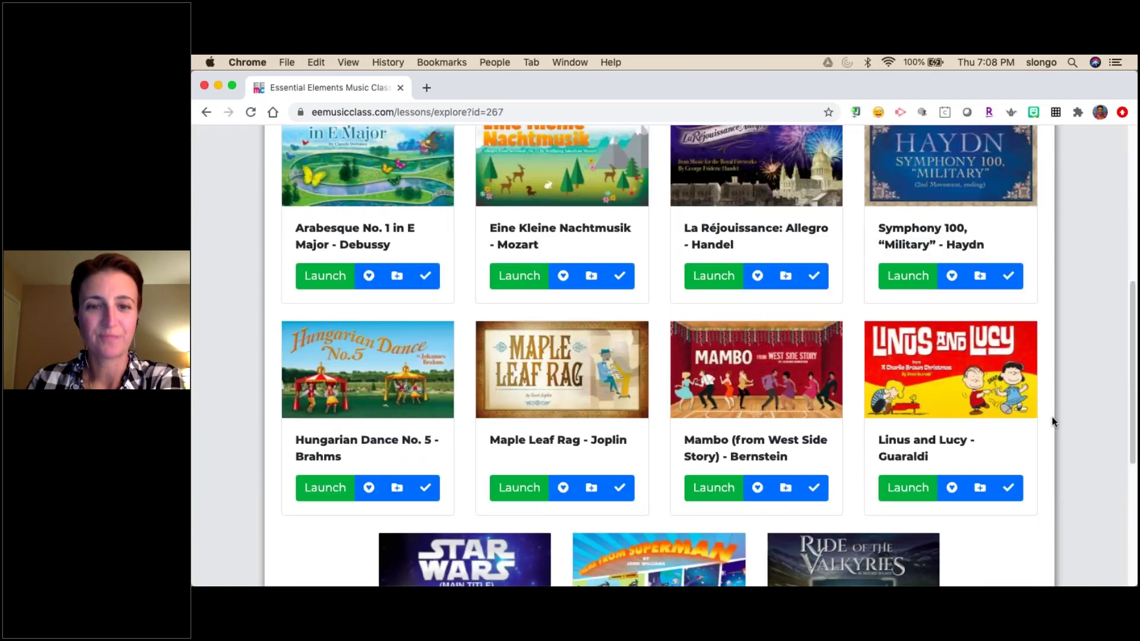
{"action": "scroll", "coordinate": [1052, 422], "scroll_direction": "down", "scroll_amount": 3}
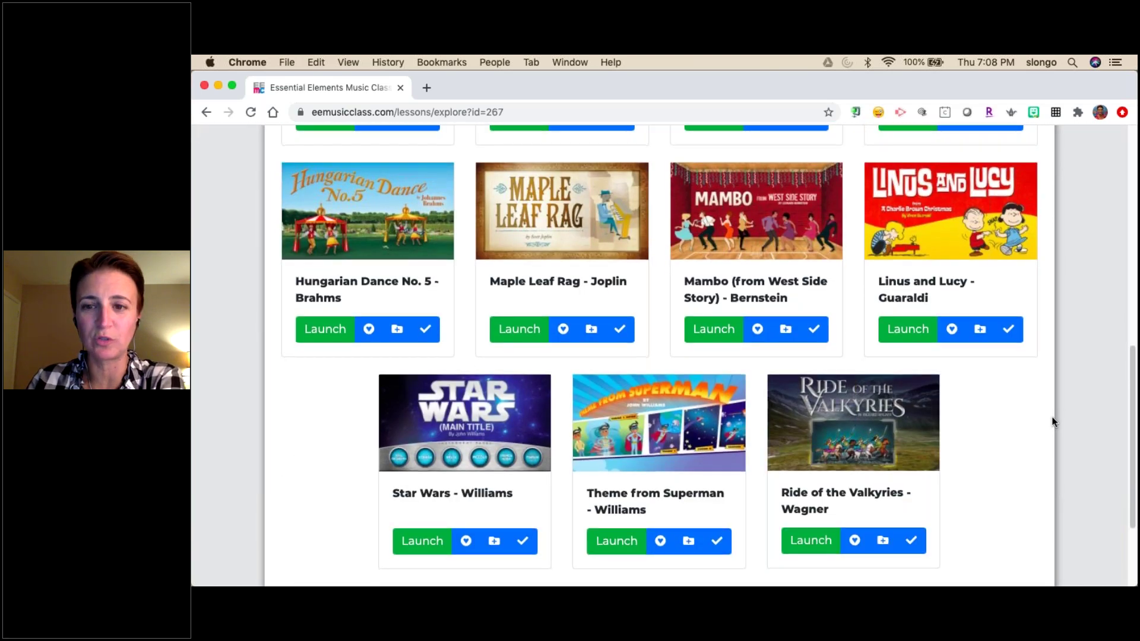
{"action": "scroll", "coordinate": [1052, 421], "scroll_direction": "down", "scroll_amount": 2}
{"action": "scroll", "coordinate": [1052, 422], "scroll_direction": "up", "scroll_amount": 8}
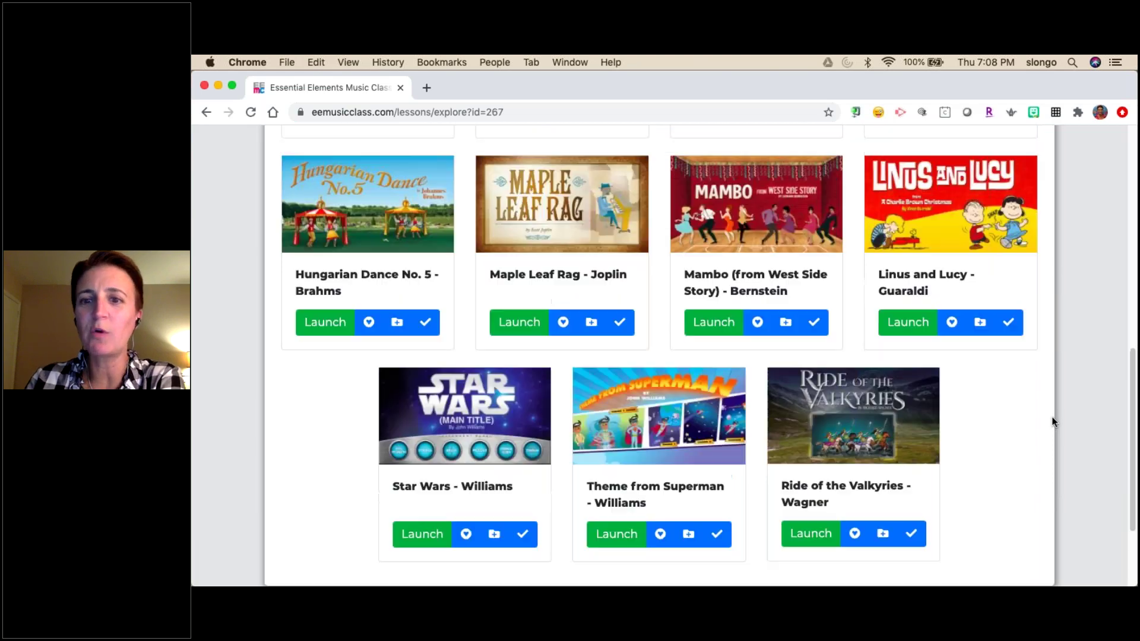
{"action": "scroll", "coordinate": [1053, 422], "scroll_direction": "up", "scroll_amount": 2}
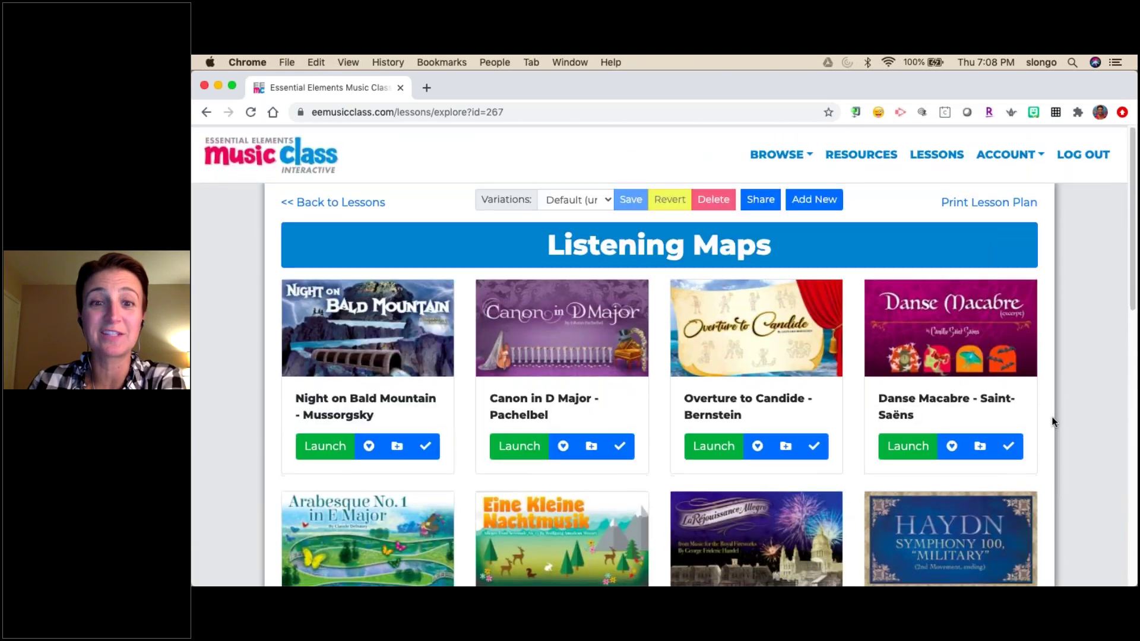
{"action": "scroll", "coordinate": [1052, 421], "scroll_direction": "down", "scroll_amount": 2}
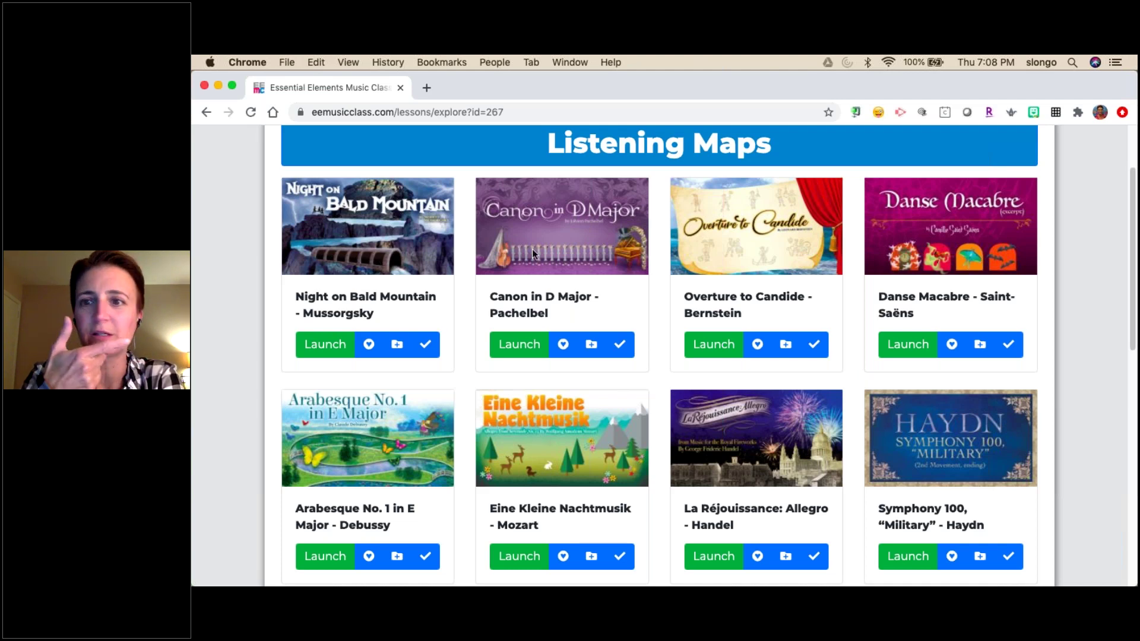
{"action": "scroll", "coordinate": [532, 254], "scroll_direction": "down", "scroll_amount": 5}
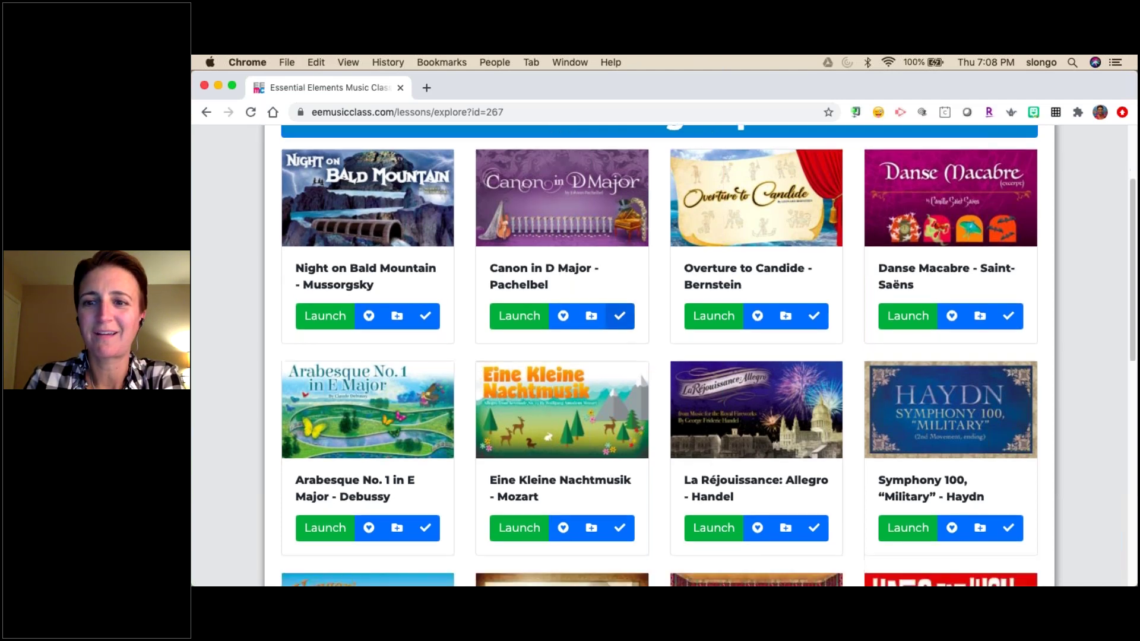
{"action": "scroll", "coordinate": [659, 357], "scroll_direction": "down", "scroll_amount": 5}
{"action": "scroll", "coordinate": [659, 356], "scroll_direction": "up", "scroll_amount": 1}
{"action": "scroll", "coordinate": [659, 357], "scroll_direction": "up", "scroll_amount": 1}
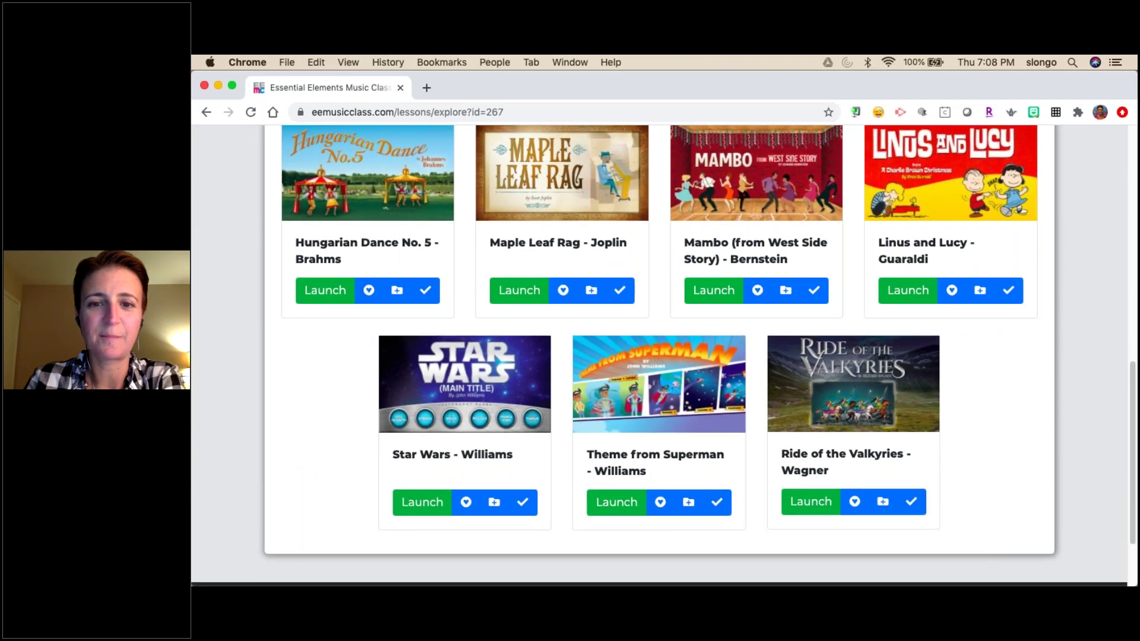
{"action": "scroll", "coordinate": [659, 357], "scroll_direction": "up", "scroll_amount": 2}
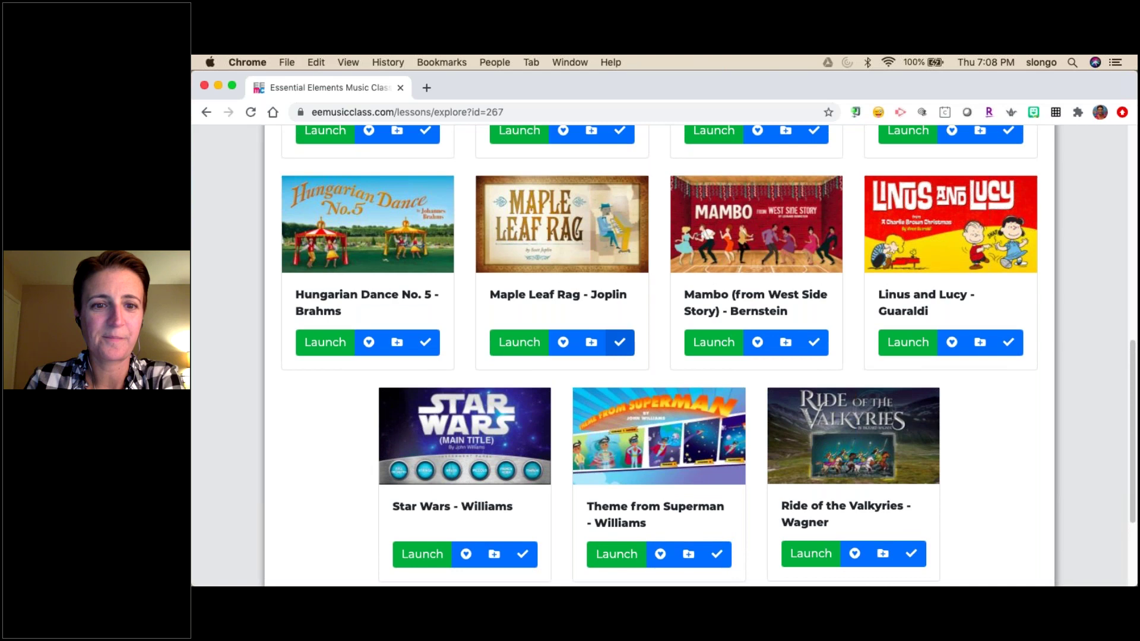
{"action": "scroll", "coordinate": [602, 450], "scroll_direction": "up", "scroll_amount": 15}
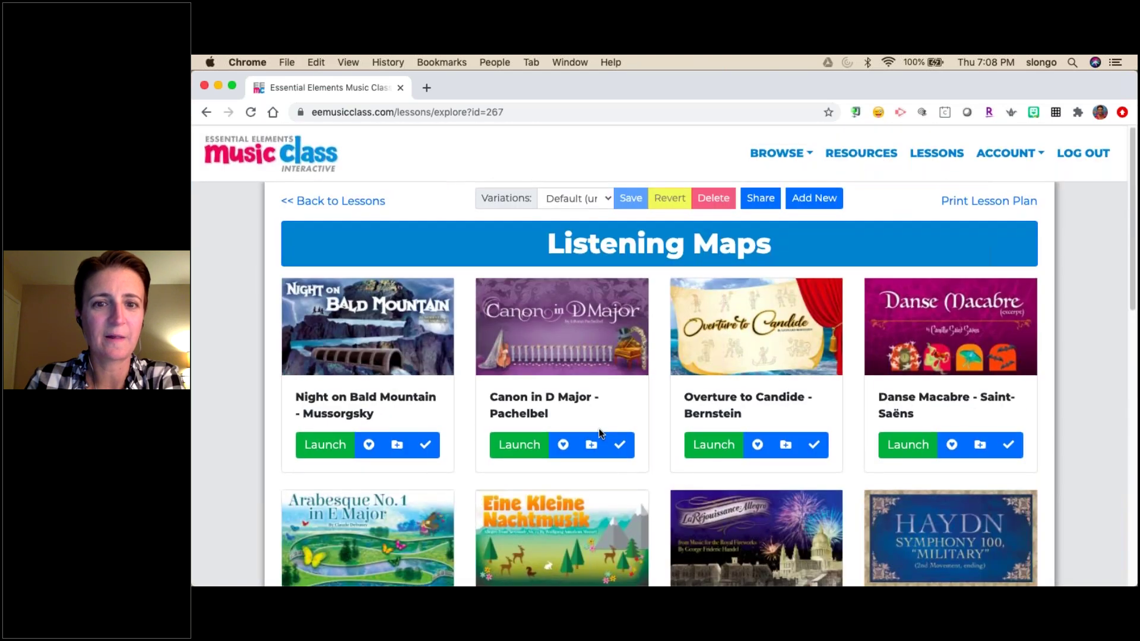
{"action": "scroll", "coordinate": [602, 450], "scroll_direction": "down", "scroll_amount": 15}
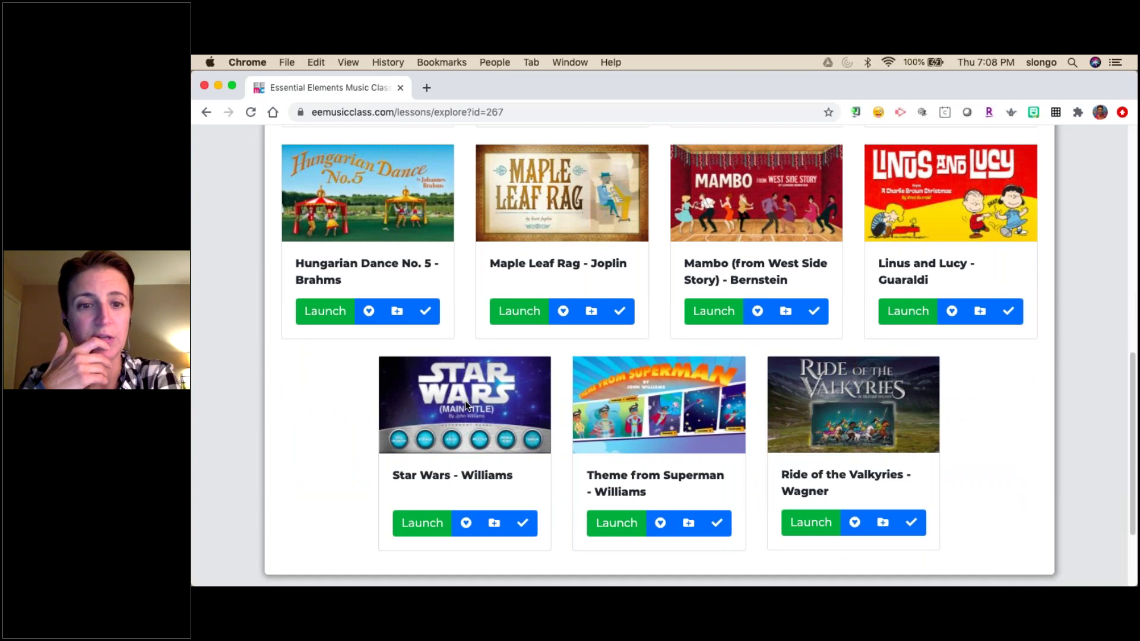
{"action": "scroll", "coordinate": [518, 385], "scroll_direction": "down", "scroll_amount": 2}
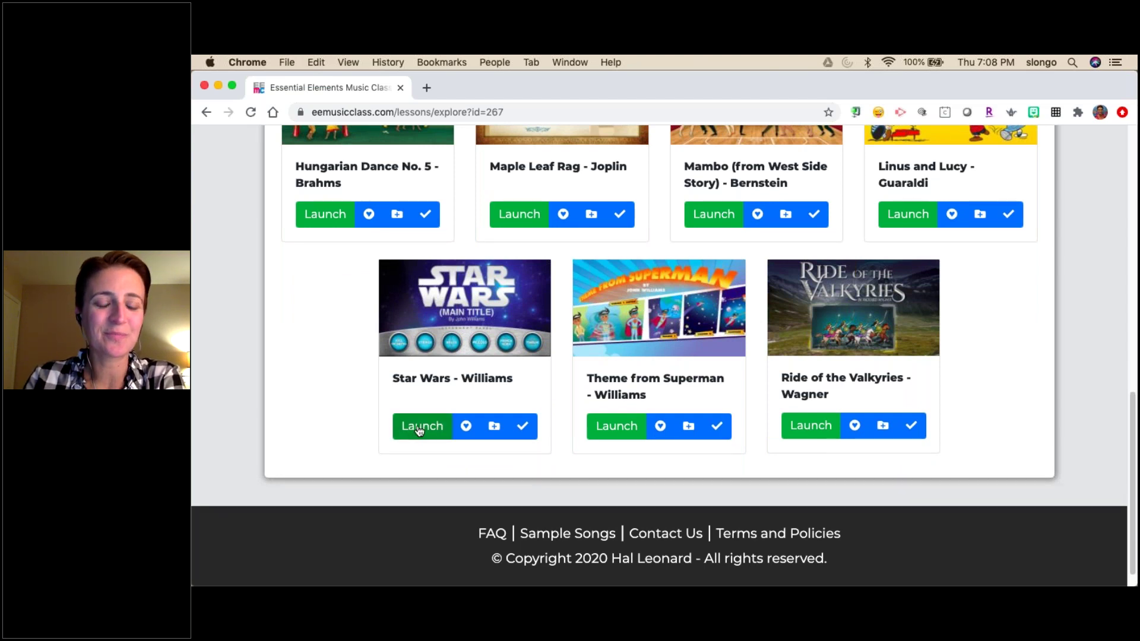
Launch the "Star Wars - Williams" listening map, examine its themes and instrument panel, and close it
{"action": "left_click", "coordinate": [494, 428]}
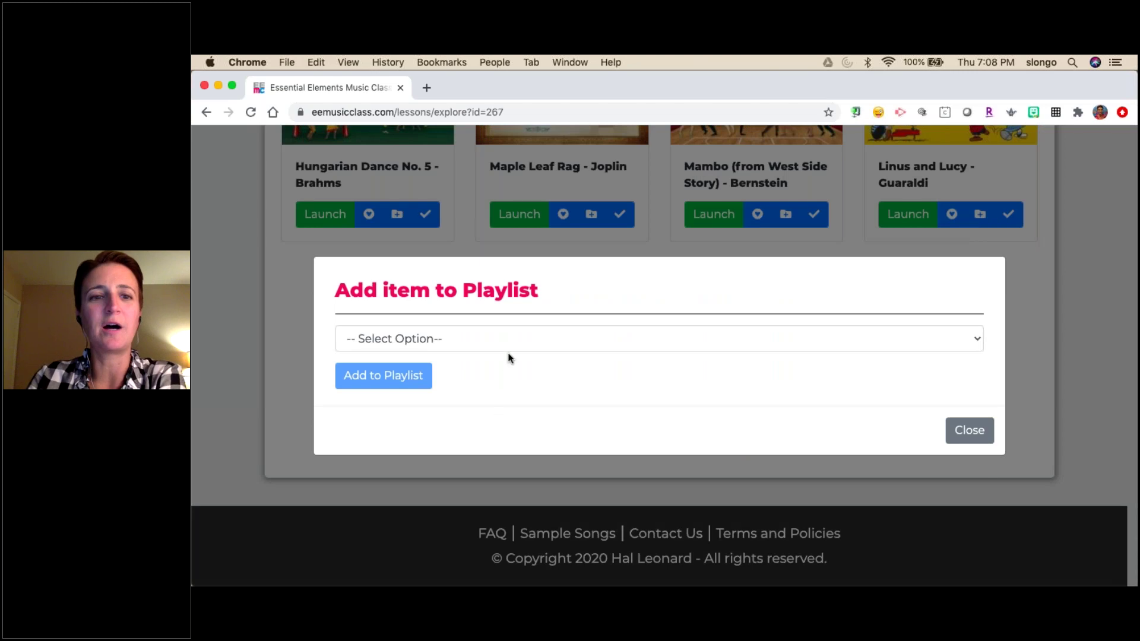
{"action": "left_click", "coordinate": [968, 430]}
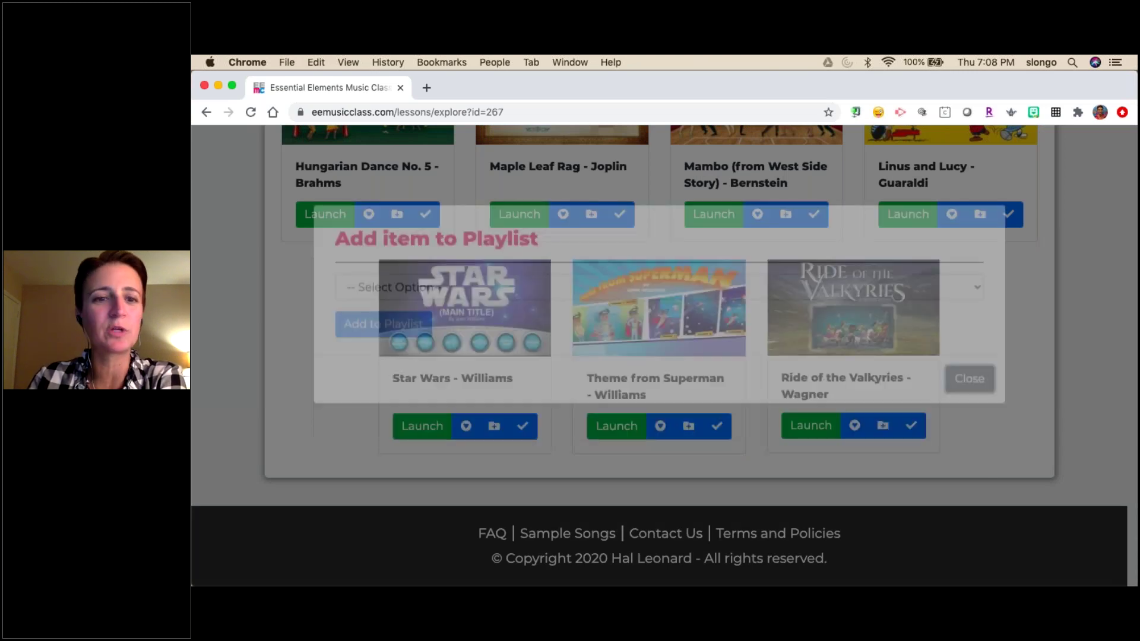
{"action": "left_click", "coordinate": [416, 432]}
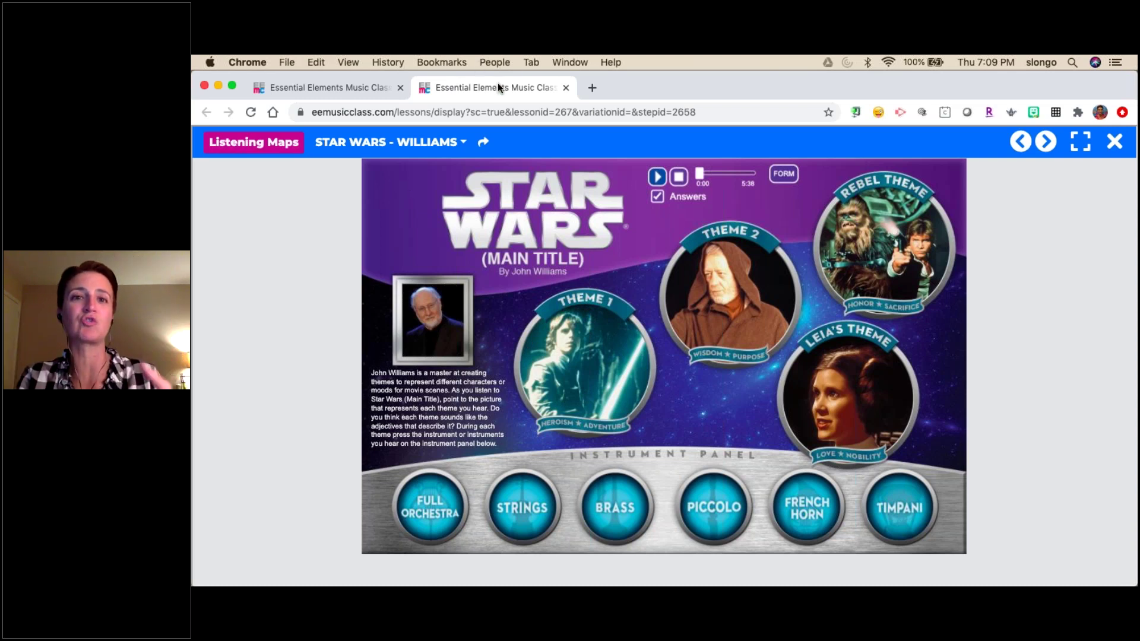
{"action": "left_click", "coordinate": [566, 88]}
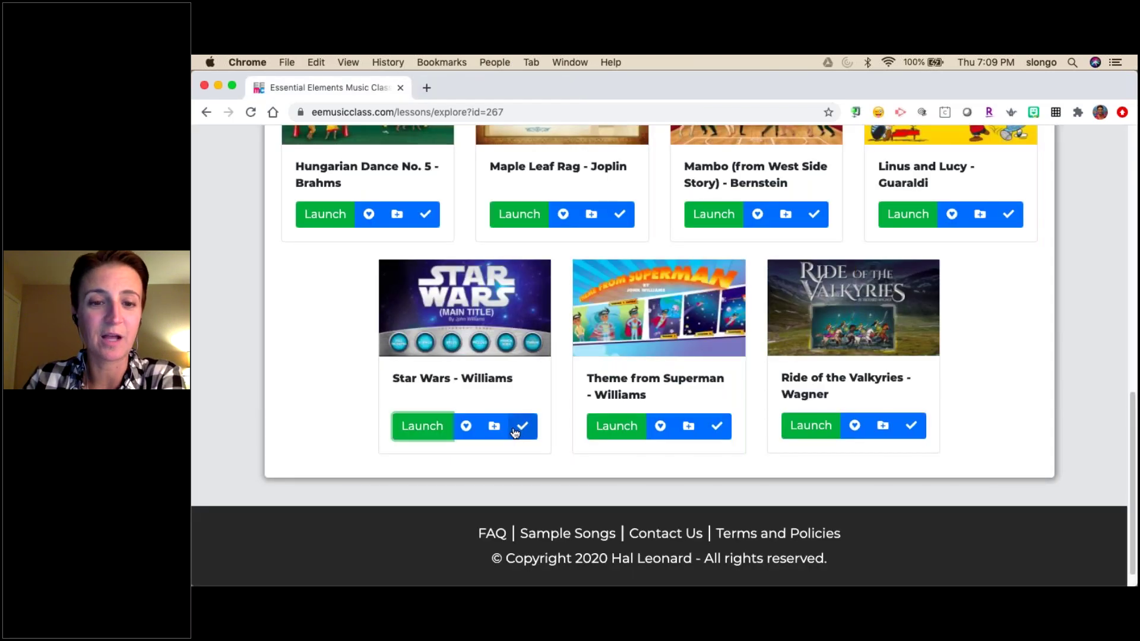
Add the "Star Wars - Williams" listening map to the "Gr. 3-5: Pitch" playlist
{"action": "left_click", "coordinate": [422, 426]}
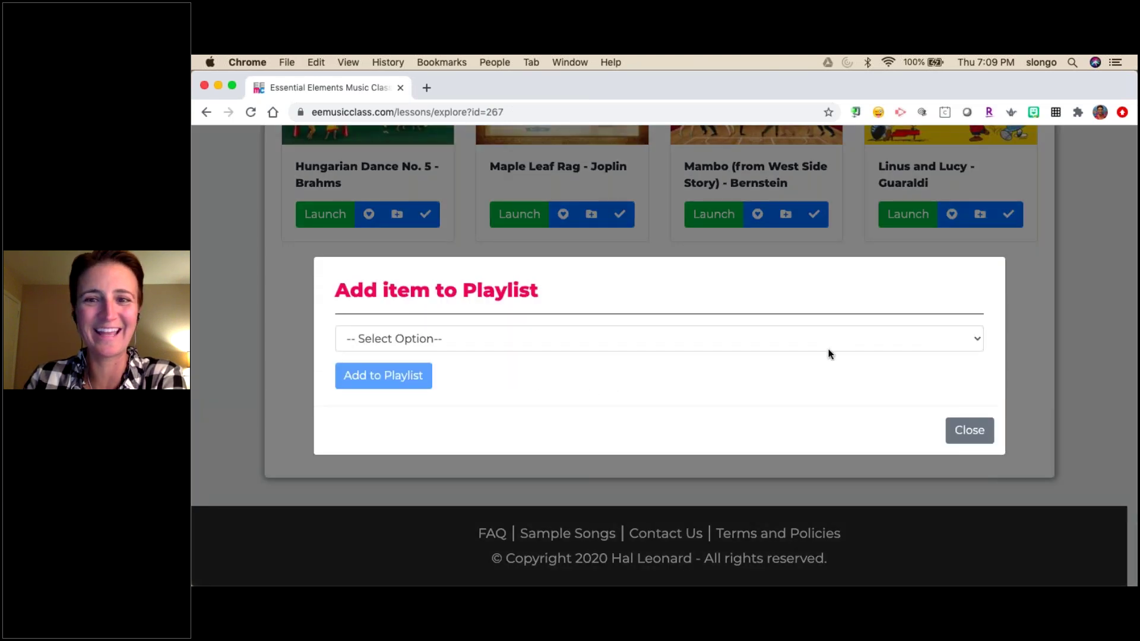
{"action": "left_click", "coordinate": [830, 354]}
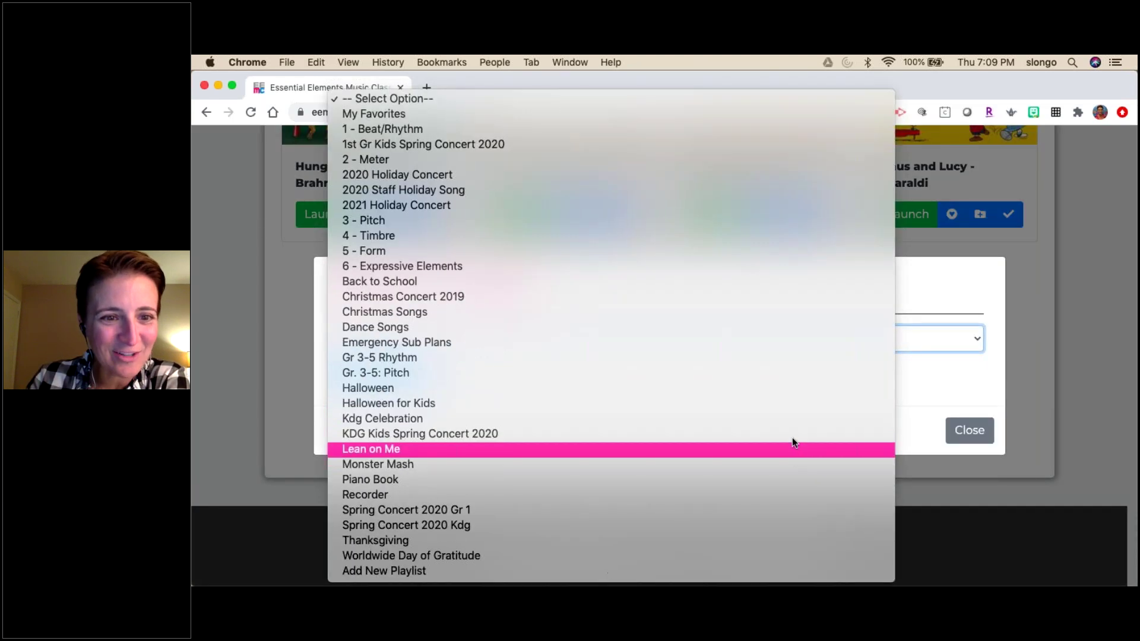
{"action": "left_click", "coordinate": [804, 375]}
{"action": "left_click", "coordinate": [403, 383]}
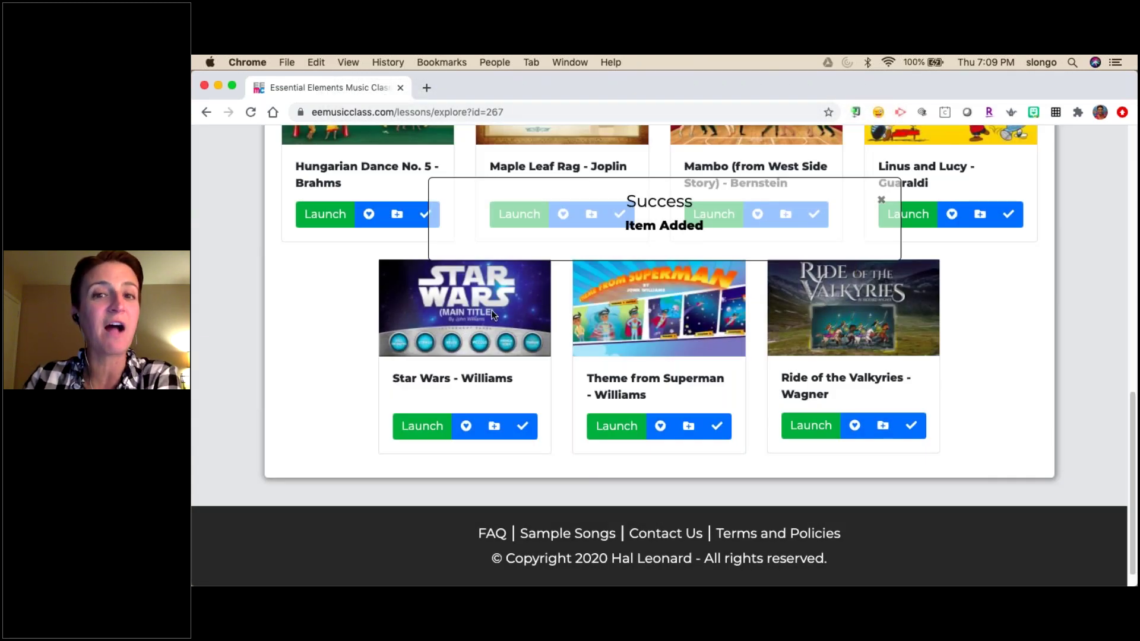
Browse the site's songs and clear the leftover "all in" search text to list every song
{"action": "scroll", "coordinate": [572, 280], "scroll_direction": "up", "scroll_amount": 8}
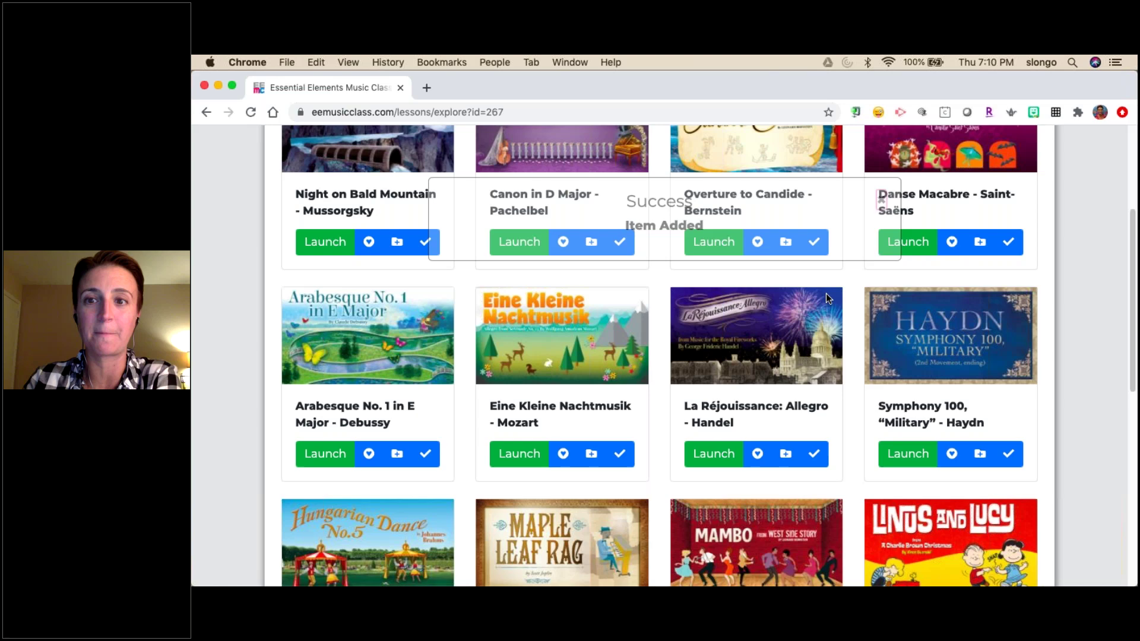
{"action": "scroll", "coordinate": [826, 293], "scroll_direction": "up", "scroll_amount": 4}
{"action": "left_click", "coordinate": [780, 153]}
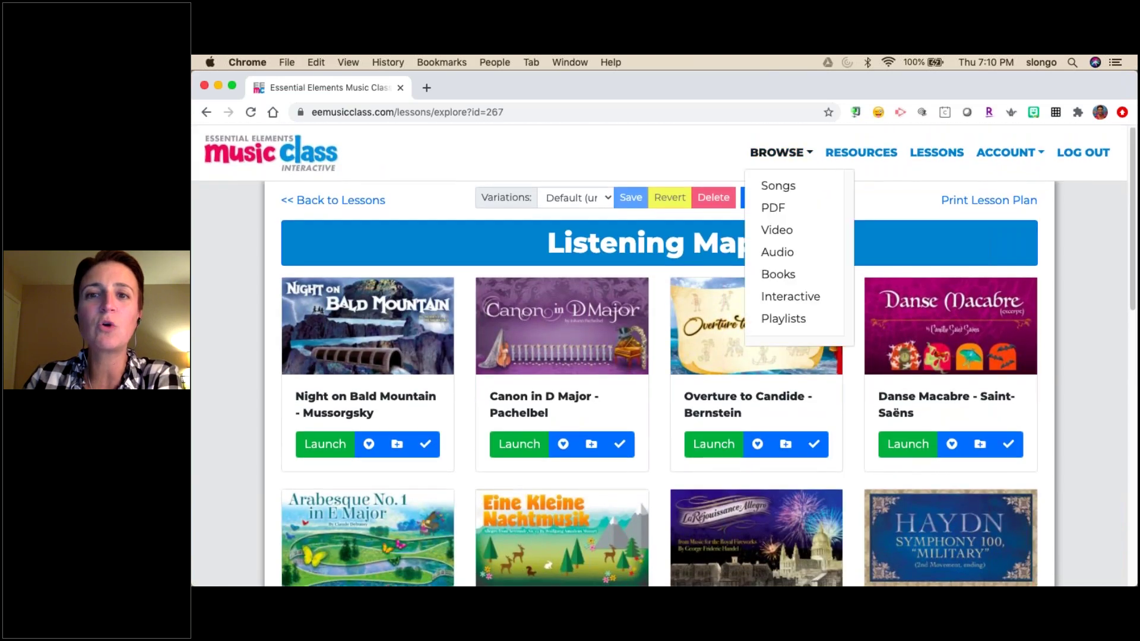
{"action": "left_click", "coordinate": [779, 187]}
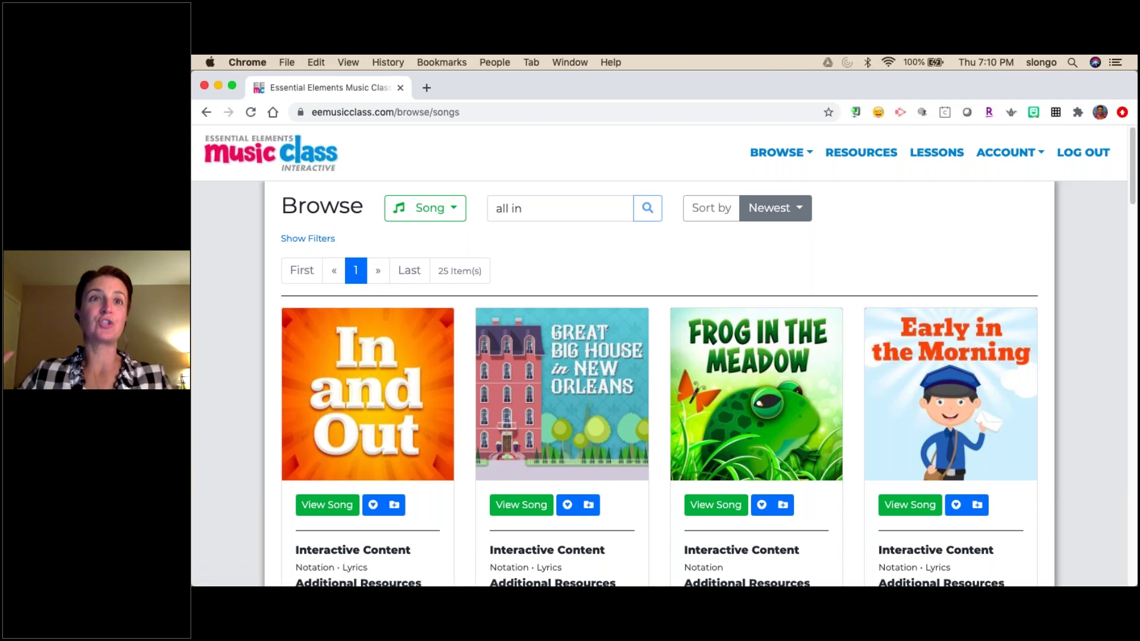
{"action": "left_click_drag", "start_coordinate": [532, 205], "coordinate": [471, 217]}
{"action": "key", "text": "BackSpace"}
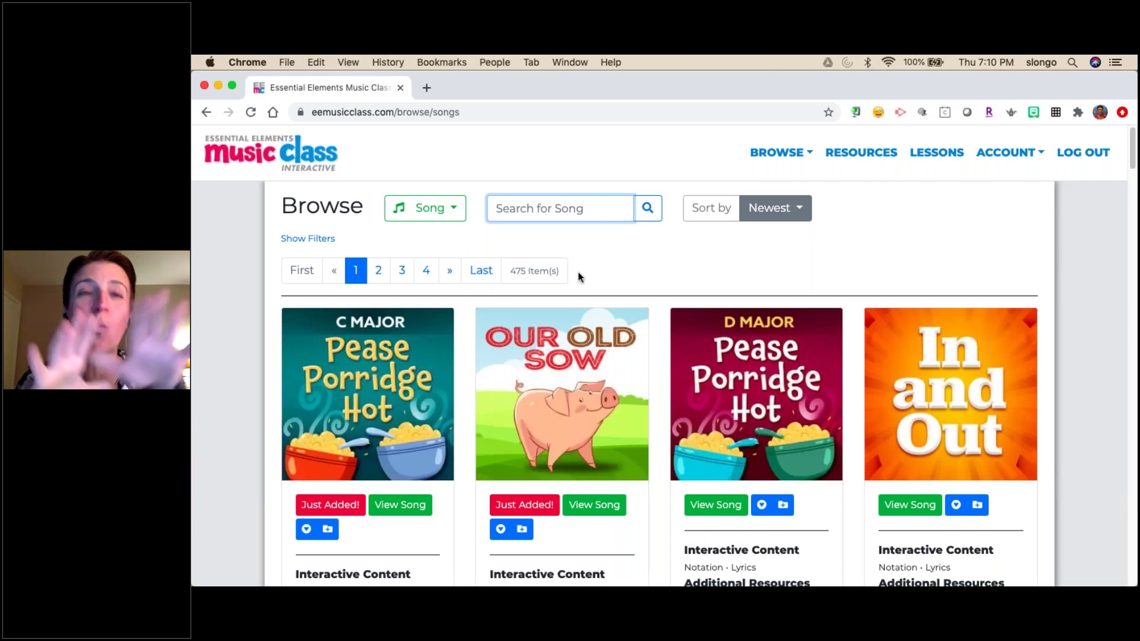
Show the song filters and filter the songs by the PDF song asset
{"action": "left_click", "coordinate": [316, 239]}
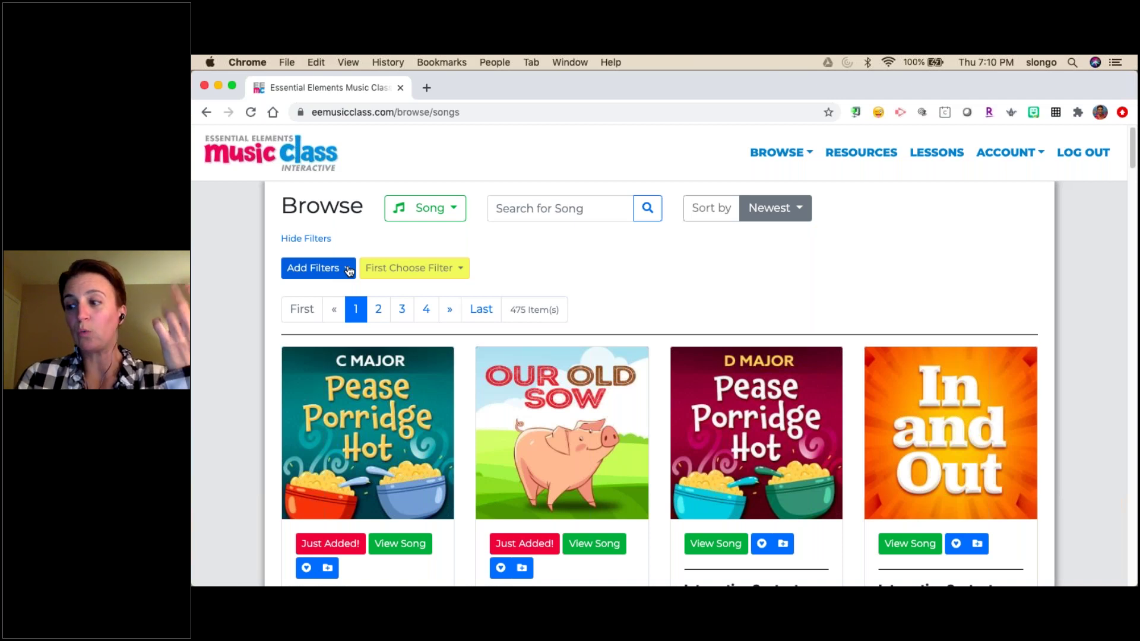
{"action": "left_click", "coordinate": [348, 270]}
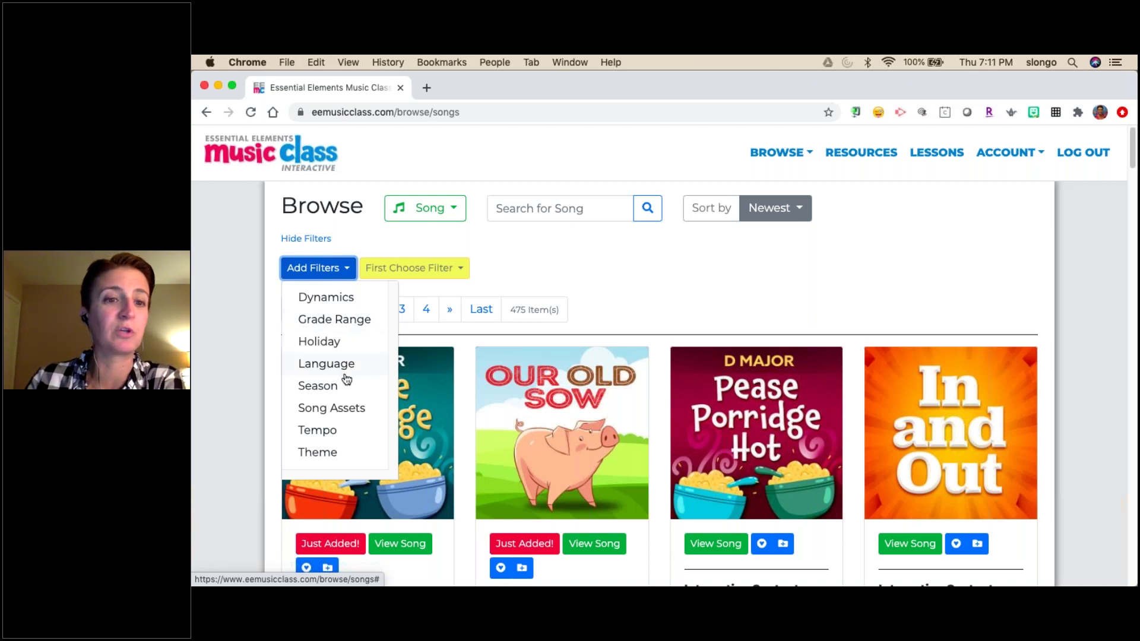
{"action": "left_click", "coordinate": [350, 407]}
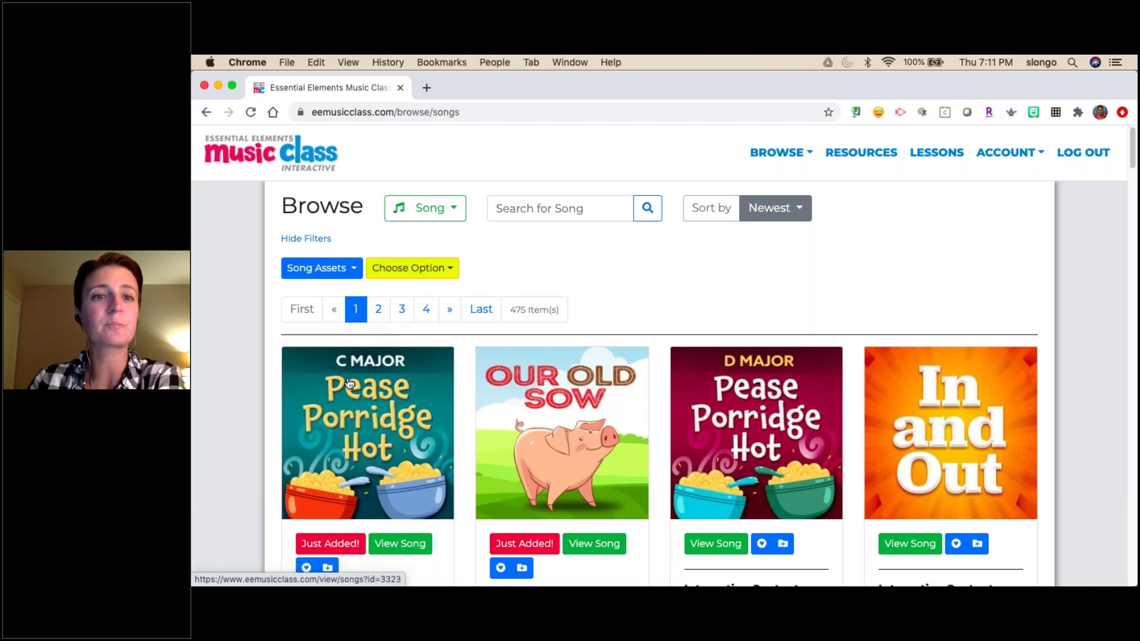
{"action": "left_click", "coordinate": [449, 269]}
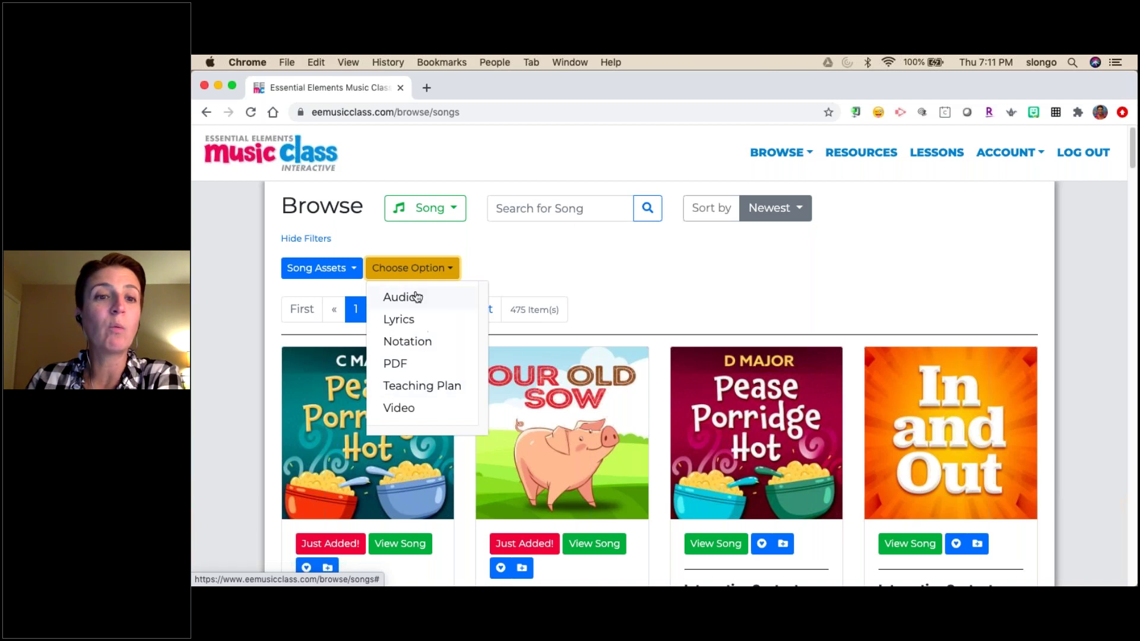
{"action": "left_click", "coordinate": [418, 364]}
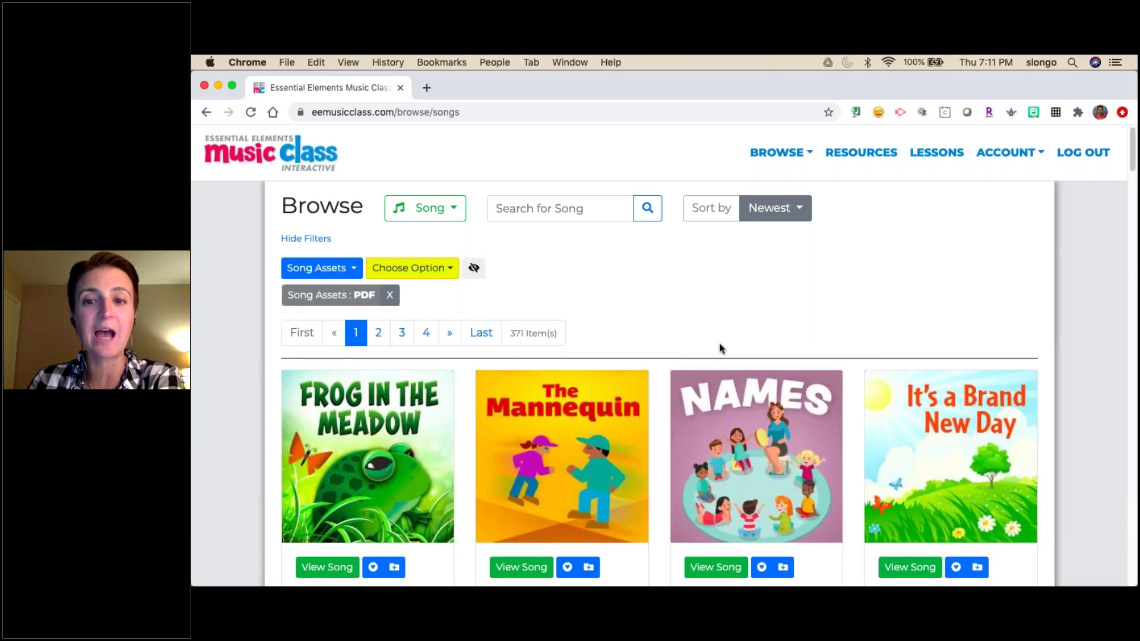
Open the song "The Mannequin" from the filtered results, examine its available learning resources, and return to the song list
{"action": "scroll", "coordinate": [720, 348], "scroll_direction": "down", "scroll_amount": 3}
{"action": "scroll", "coordinate": [720, 349], "scroll_direction": "up", "scroll_amount": 1}
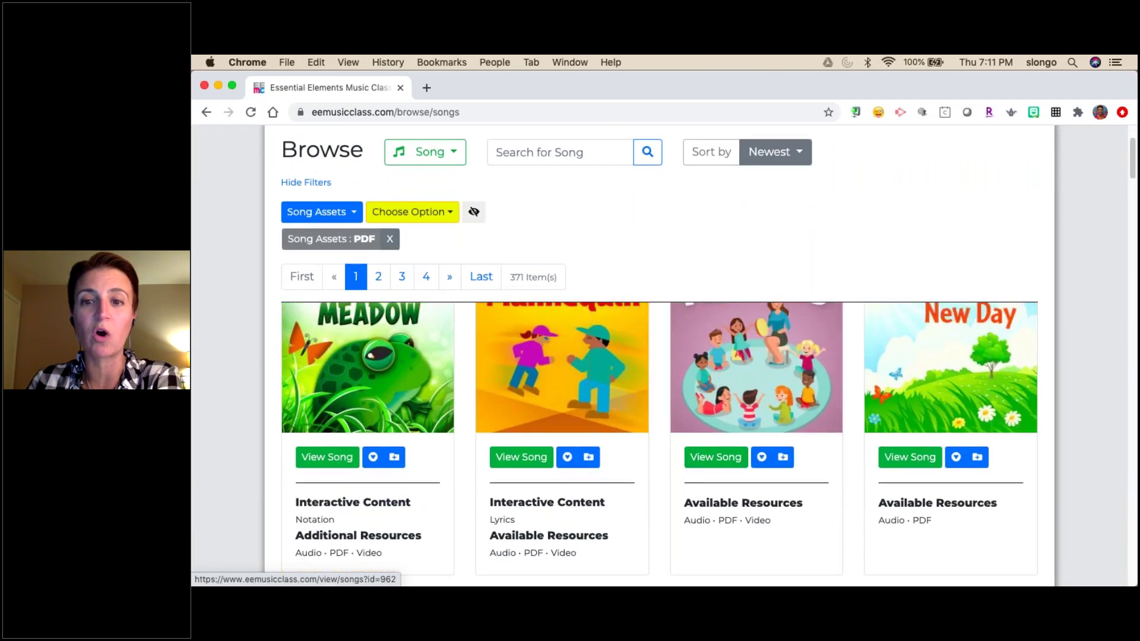
{"action": "scroll", "coordinate": [527, 415], "scroll_direction": "up", "scroll_amount": 2}
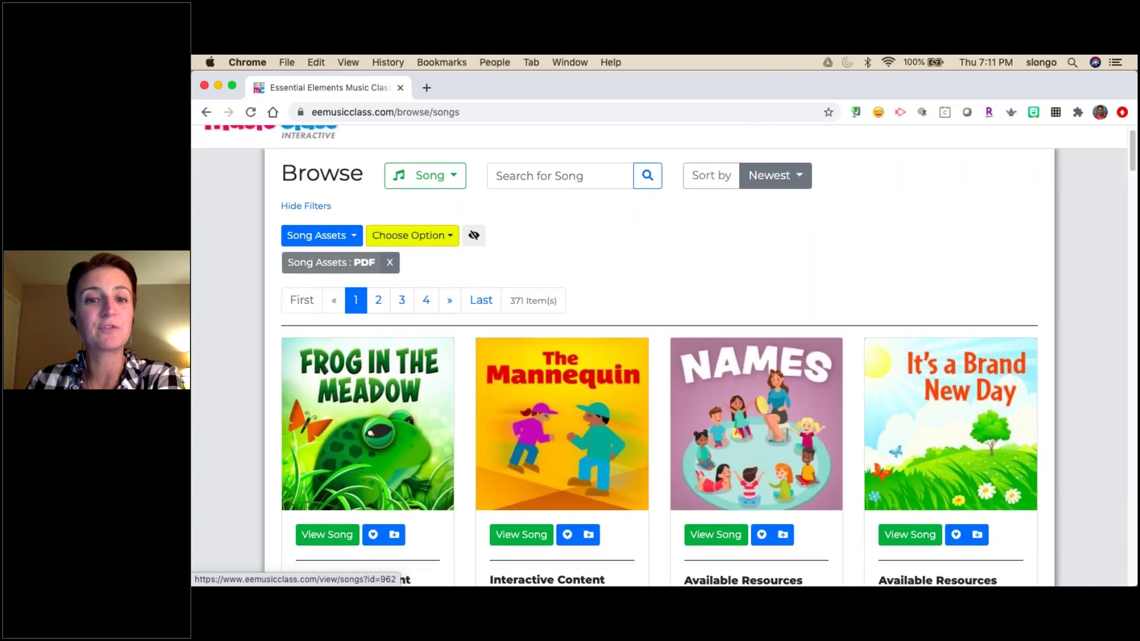
{"action": "left_click", "coordinate": [527, 521]}
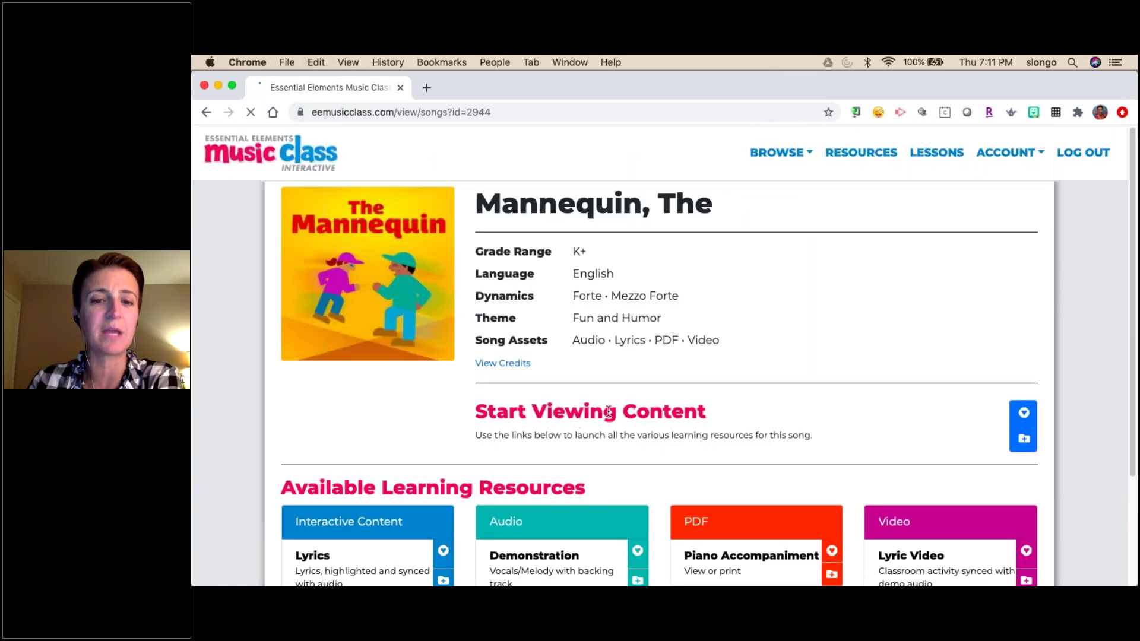
{"action": "scroll", "coordinate": [724, 424], "scroll_direction": "down", "scroll_amount": 3}
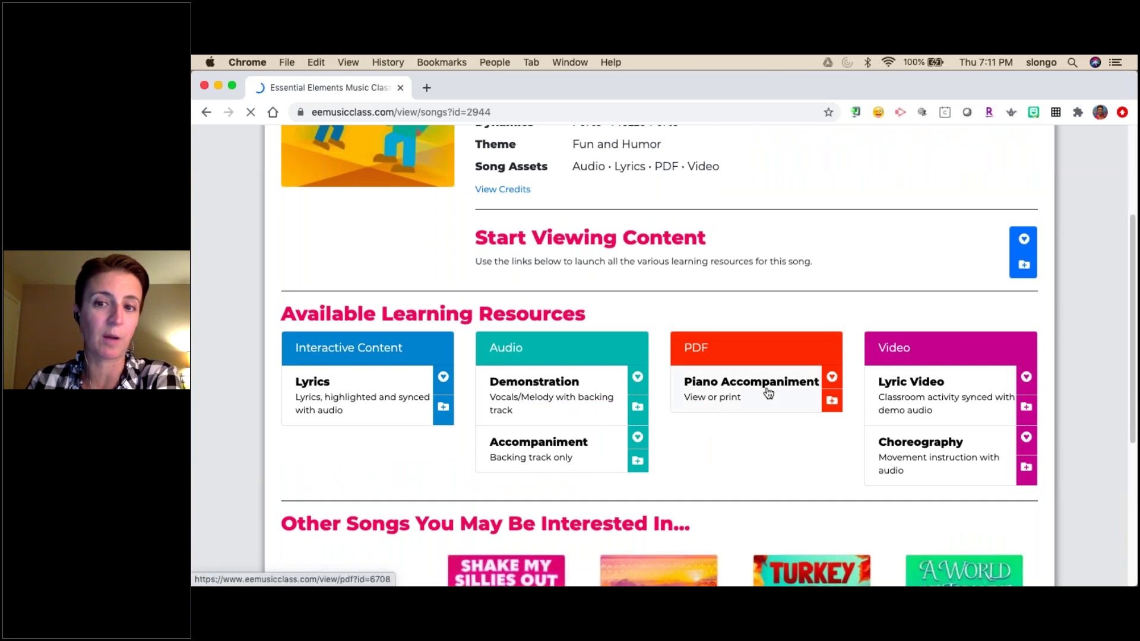
{"action": "scroll", "coordinate": [739, 286], "scroll_direction": "up", "scroll_amount": 3}
{"action": "left_click", "coordinate": [206, 113]}
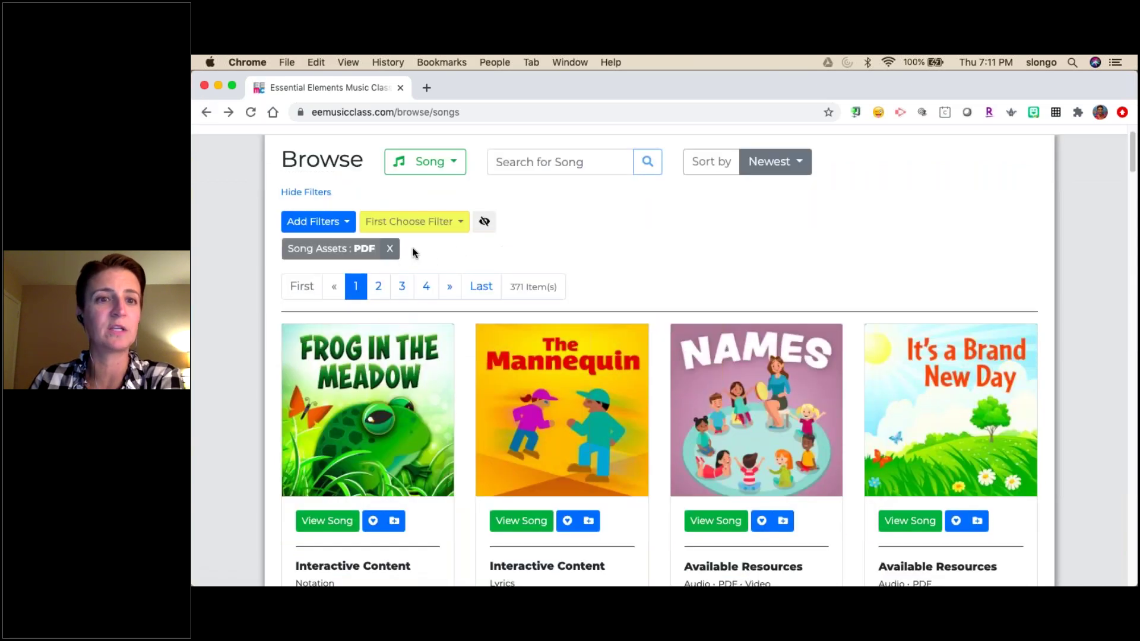
Replace the PDF filter with a Song Assets filter for Teaching Plan
{"action": "left_click", "coordinate": [389, 248]}
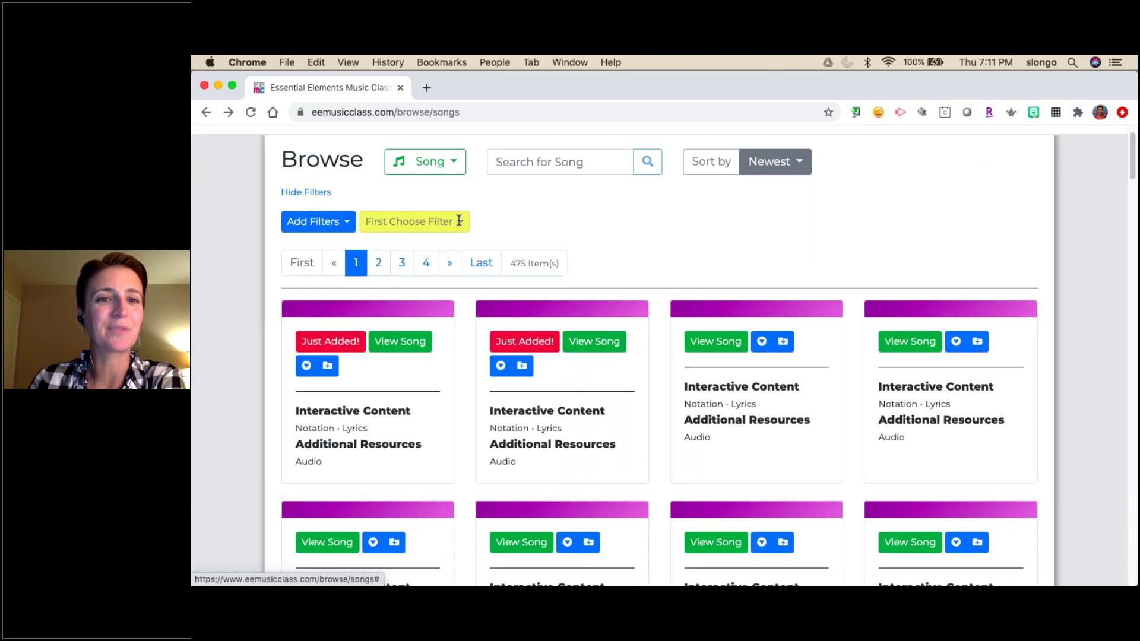
{"action": "left_click", "coordinate": [345, 227]}
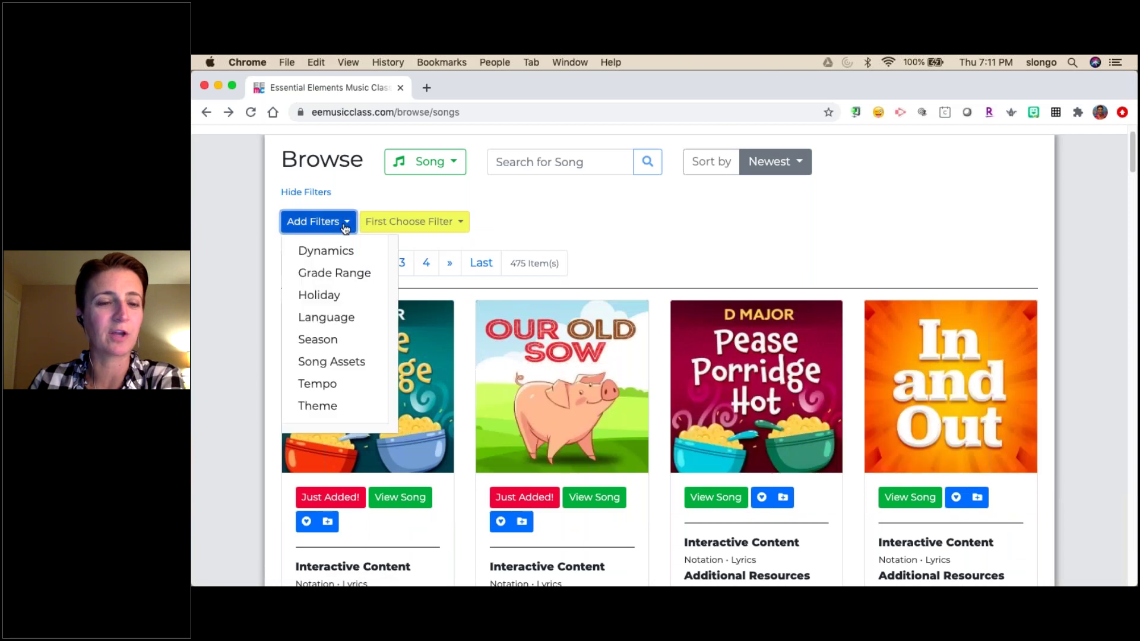
{"action": "left_click", "coordinate": [343, 362]}
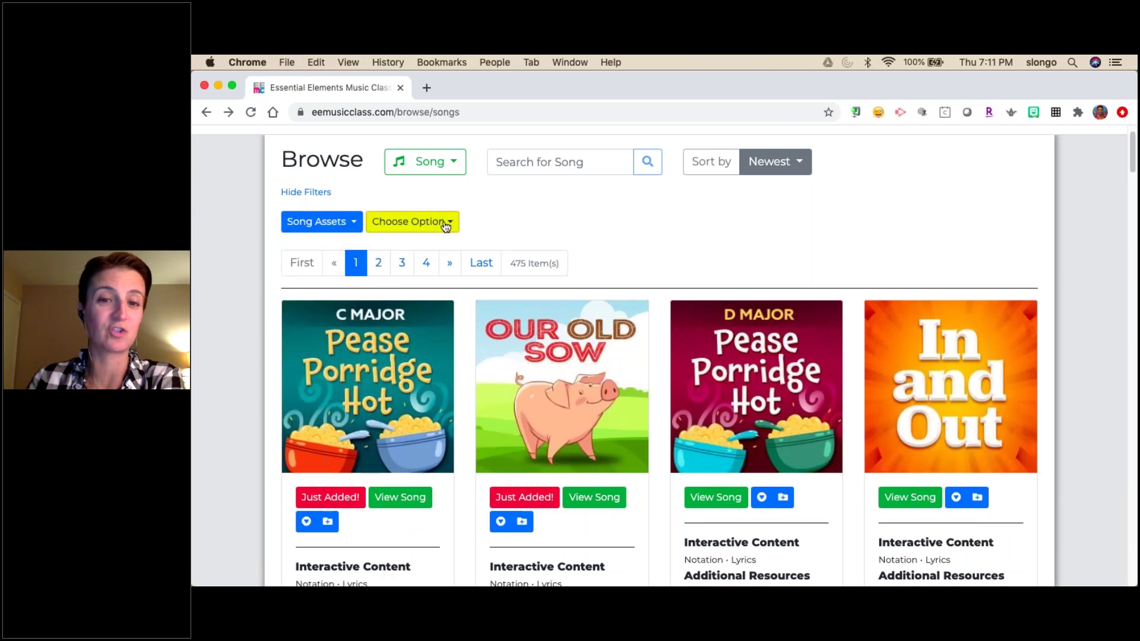
{"action": "left_click", "coordinate": [445, 224]}
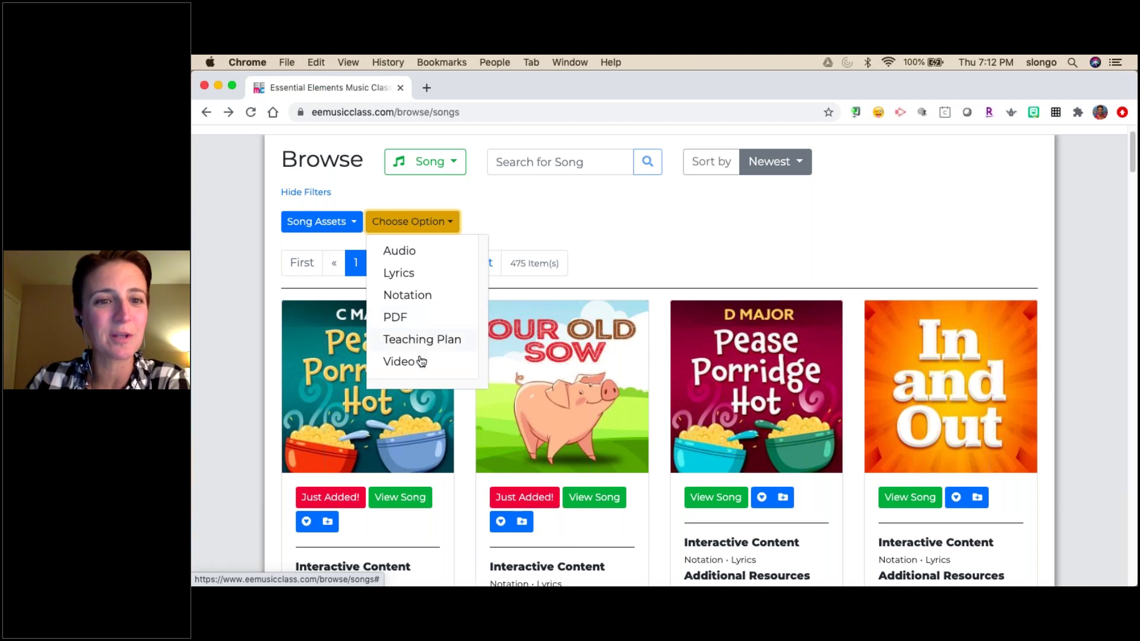
{"action": "left_click", "coordinate": [425, 338]}
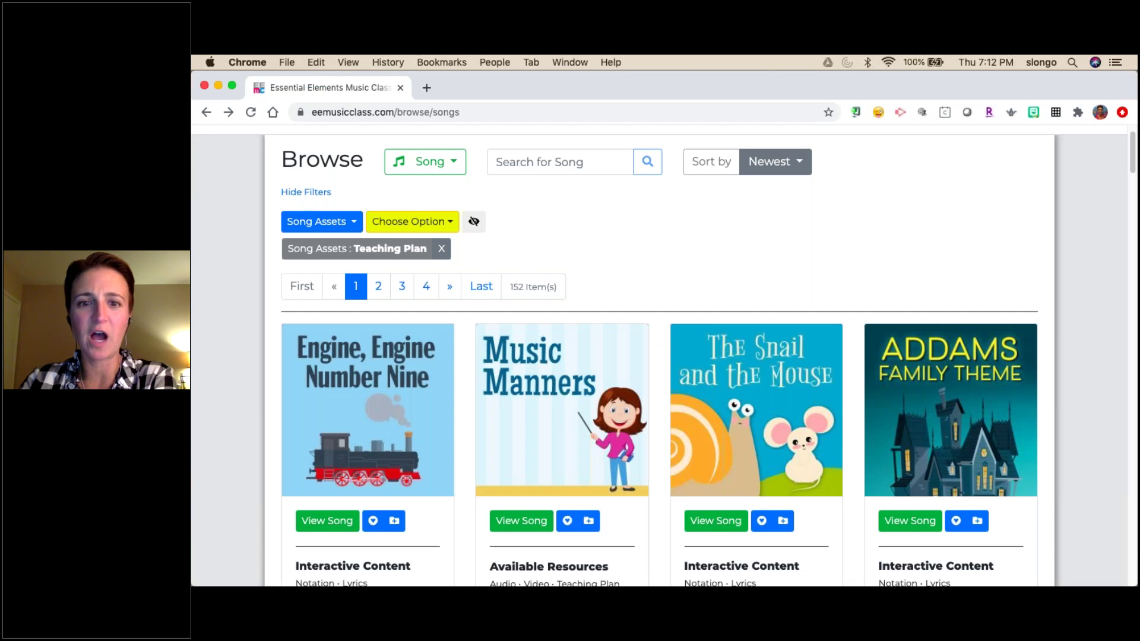
Examine the first page of songs with teaching plans for titles suited to the grades 3-5 pitch playlist
{"action": "scroll", "coordinate": [659, 416], "scroll_direction": "down", "scroll_amount": 10}
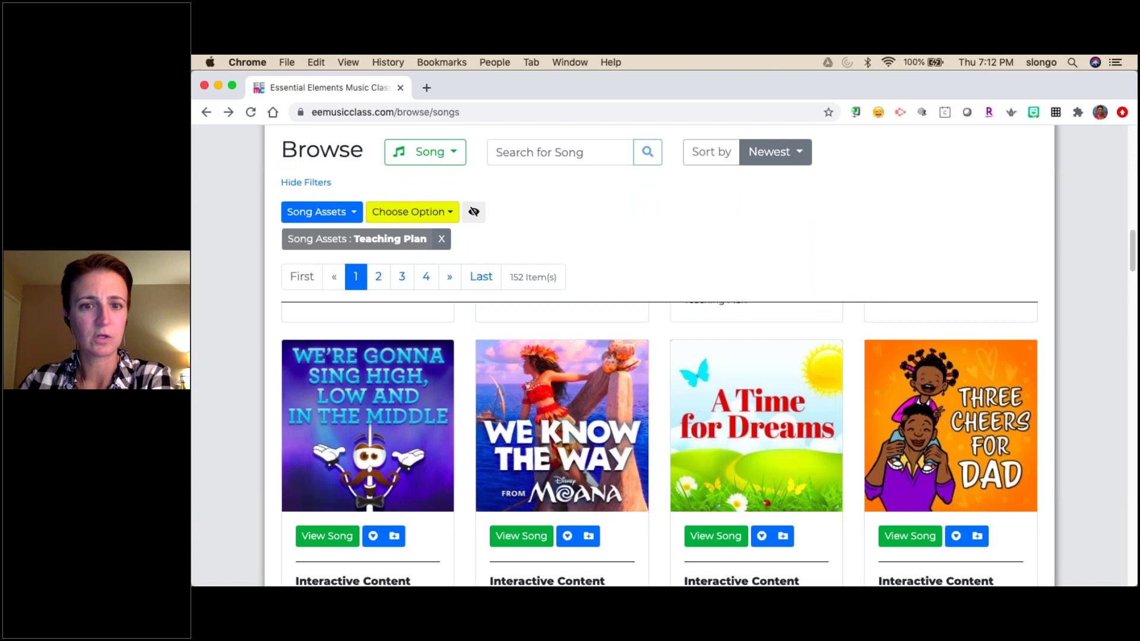
{"action": "scroll", "coordinate": [659, 446], "scroll_direction": "down", "scroll_amount": 15}
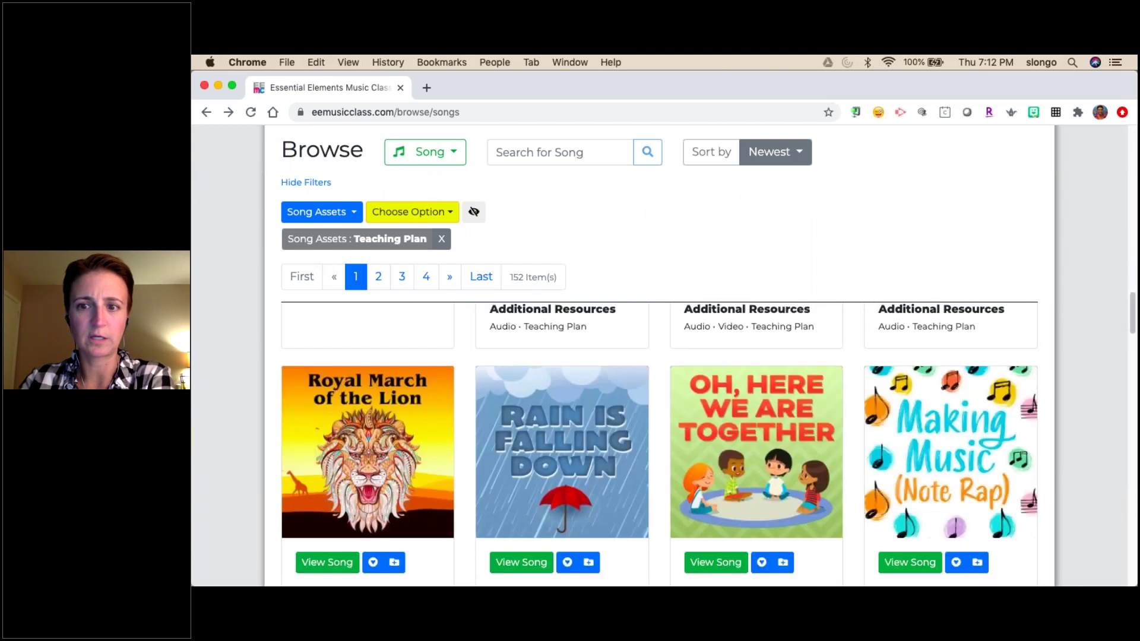
{"action": "scroll", "coordinate": [659, 445], "scroll_direction": "down", "scroll_amount": 5}
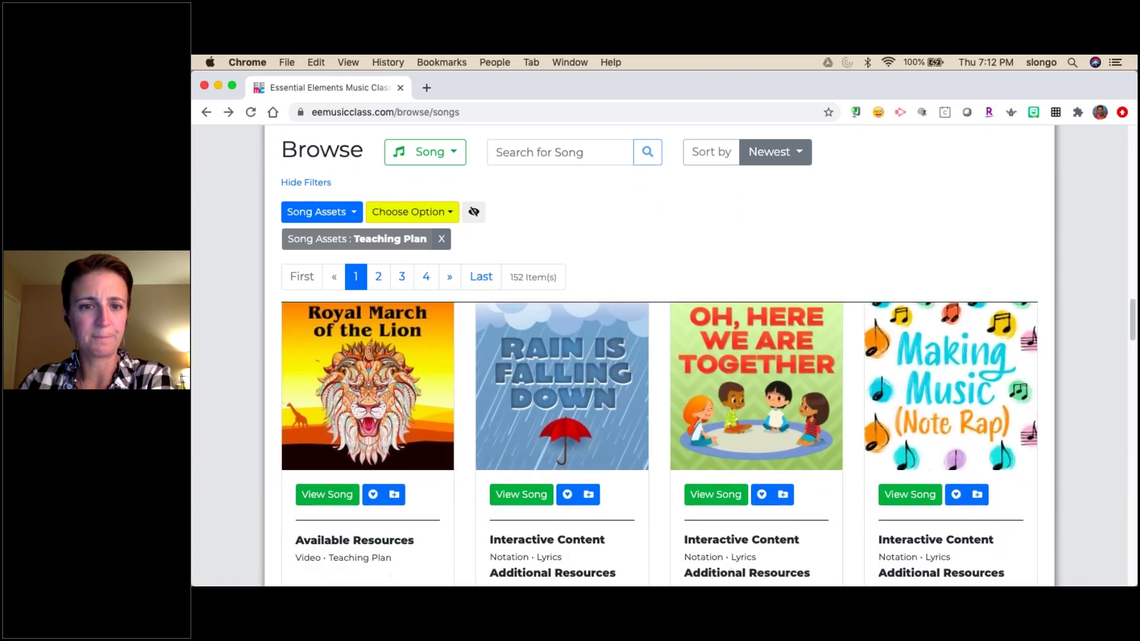
{"action": "scroll", "coordinate": [660, 445], "scroll_direction": "down", "scroll_amount": 20}
{"action": "scroll", "coordinate": [659, 446], "scroll_direction": "down", "scroll_amount": 15}
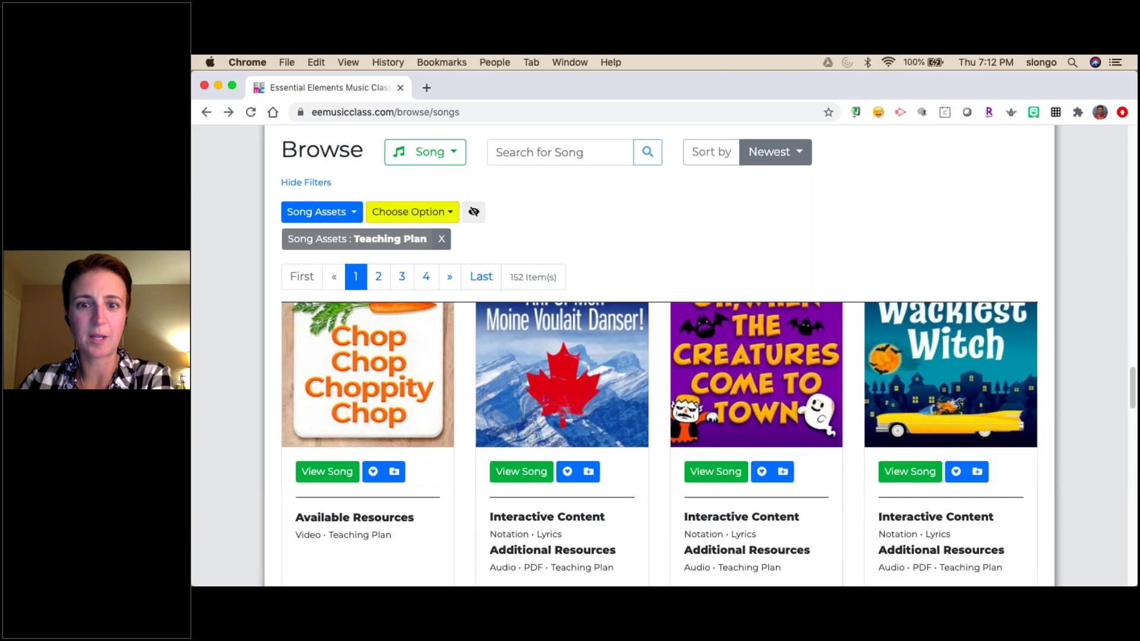
{"action": "scroll", "coordinate": [660, 446], "scroll_direction": "down", "scroll_amount": 10}
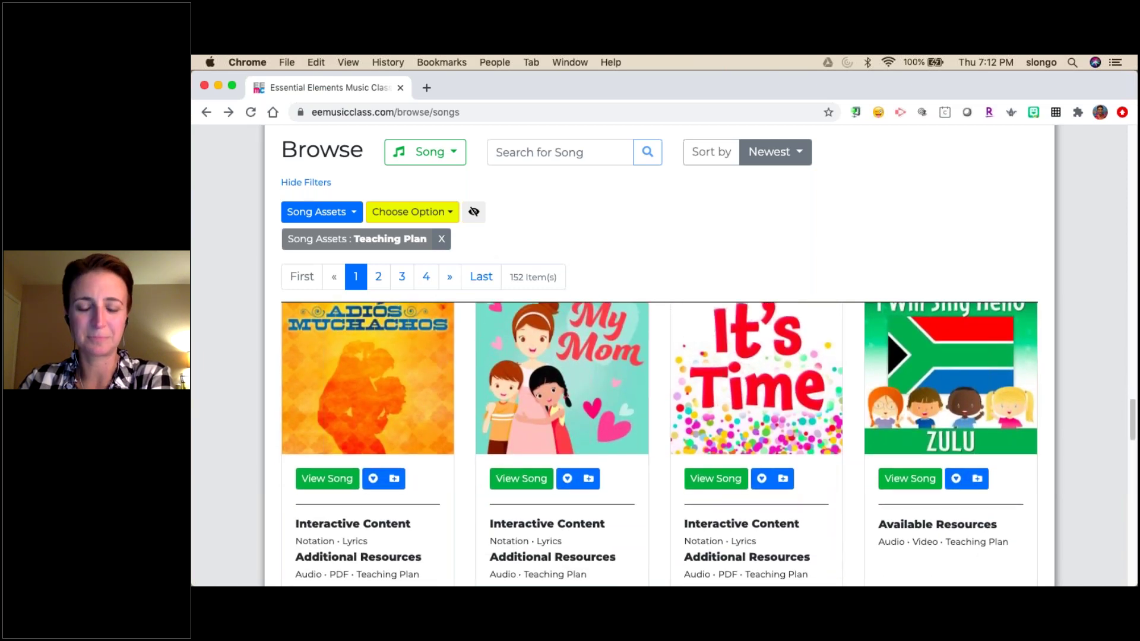
{"action": "scroll", "coordinate": [659, 446], "scroll_direction": "down", "scroll_amount": 20}
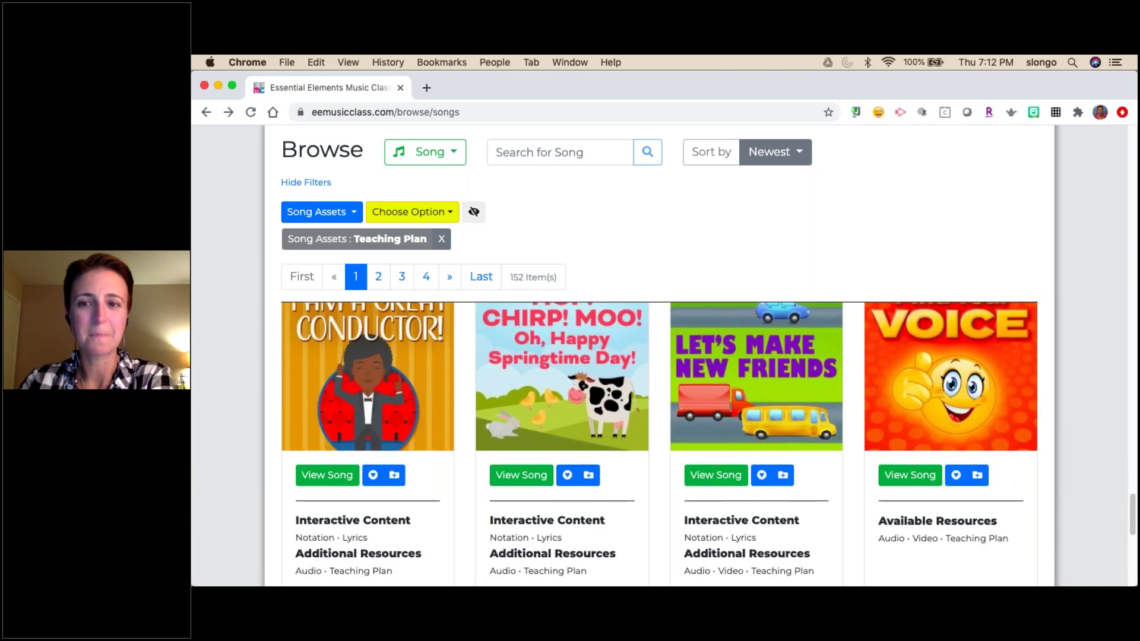
{"action": "scroll", "coordinate": [659, 446], "scroll_direction": "up", "scroll_amount": 3}
{"action": "scroll", "coordinate": [659, 446], "scroll_direction": "down", "scroll_amount": 15}
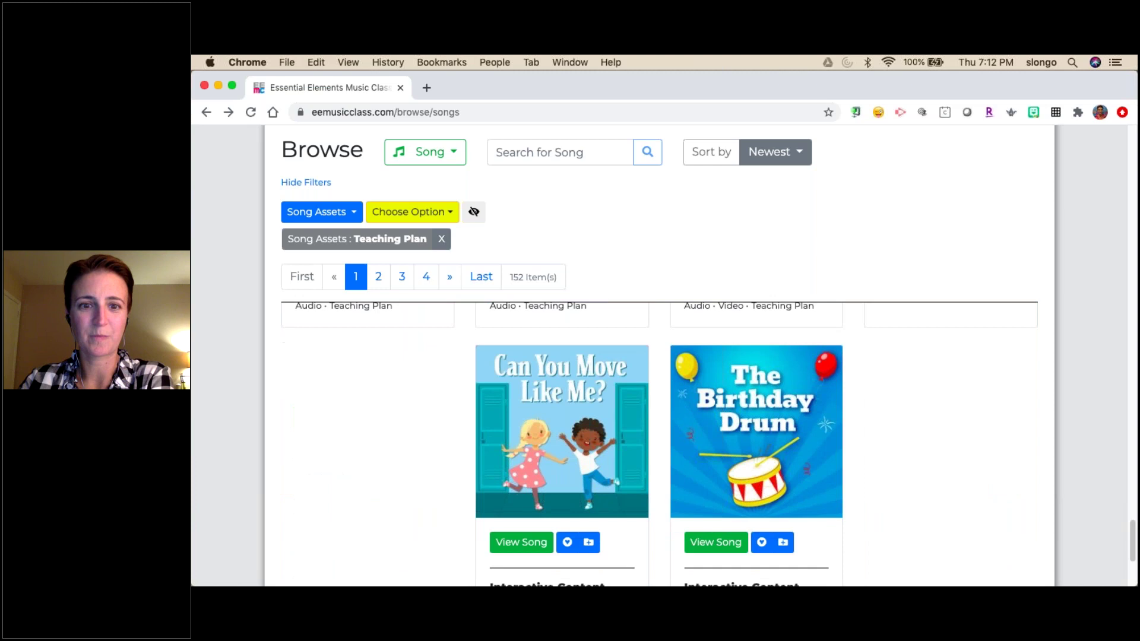
{"action": "scroll", "coordinate": [659, 445], "scroll_direction": "down", "scroll_amount": 5}
{"action": "scroll", "coordinate": [659, 445], "scroll_direction": "up", "scroll_amount": 15}
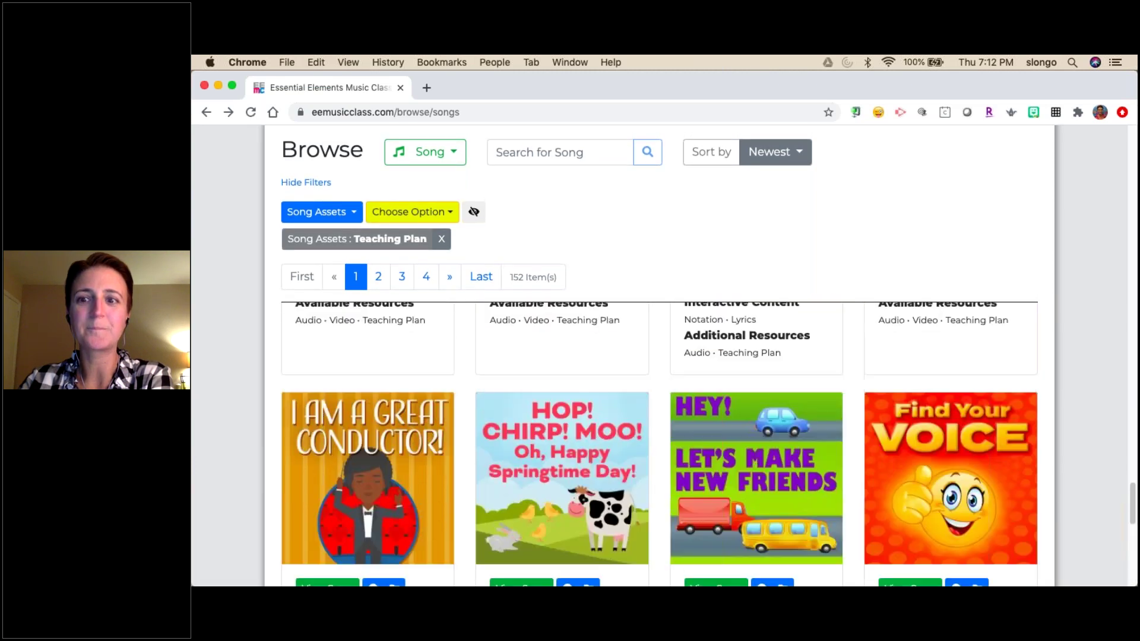
{"action": "scroll", "coordinate": [660, 445], "scroll_direction": "down", "scroll_amount": 2}
{"action": "scroll", "coordinate": [659, 446], "scroll_direction": "up", "scroll_amount": 15}
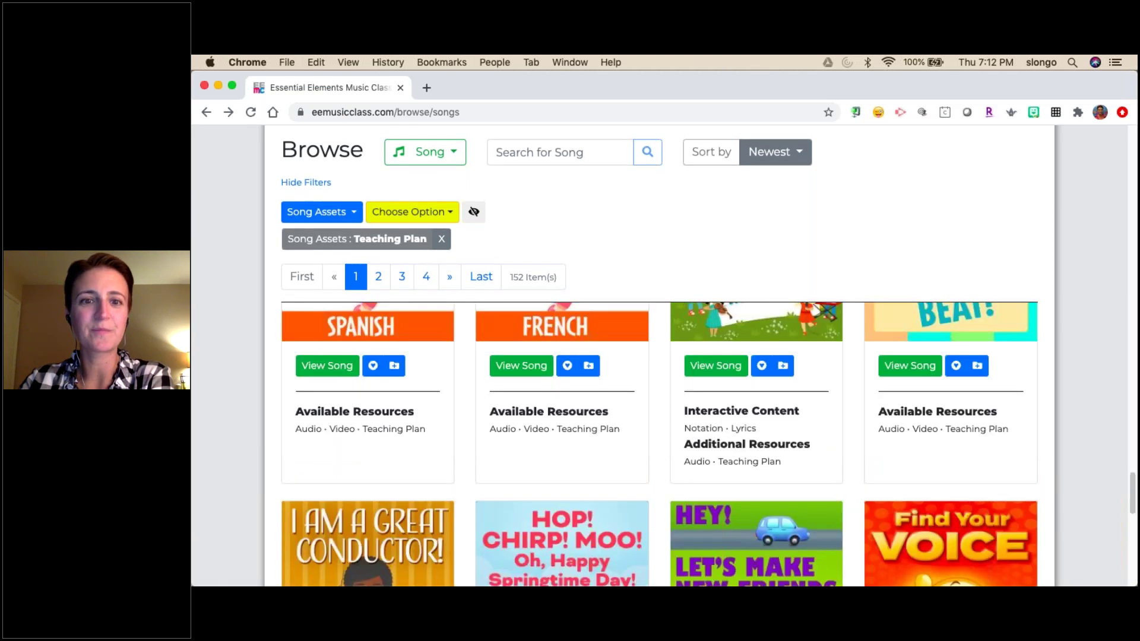
{"action": "scroll", "coordinate": [659, 446], "scroll_direction": "up", "scroll_amount": 5}
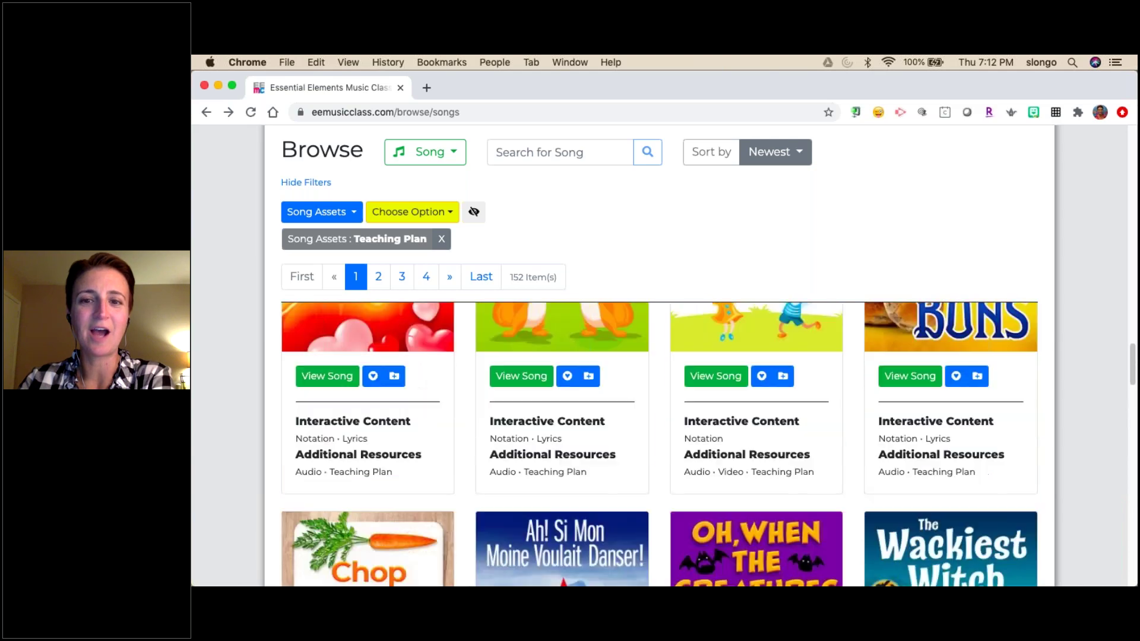
{"action": "scroll", "coordinate": [659, 445], "scroll_direction": "up", "scroll_amount": 8}
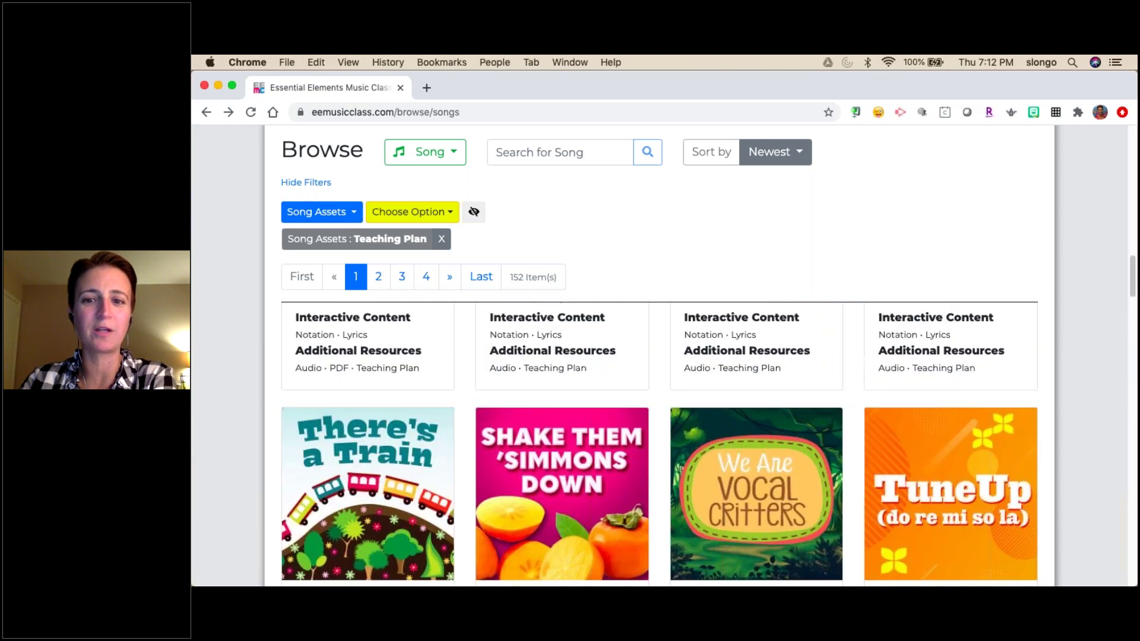
{"action": "scroll", "coordinate": [659, 446], "scroll_direction": "up", "scroll_amount": 10}
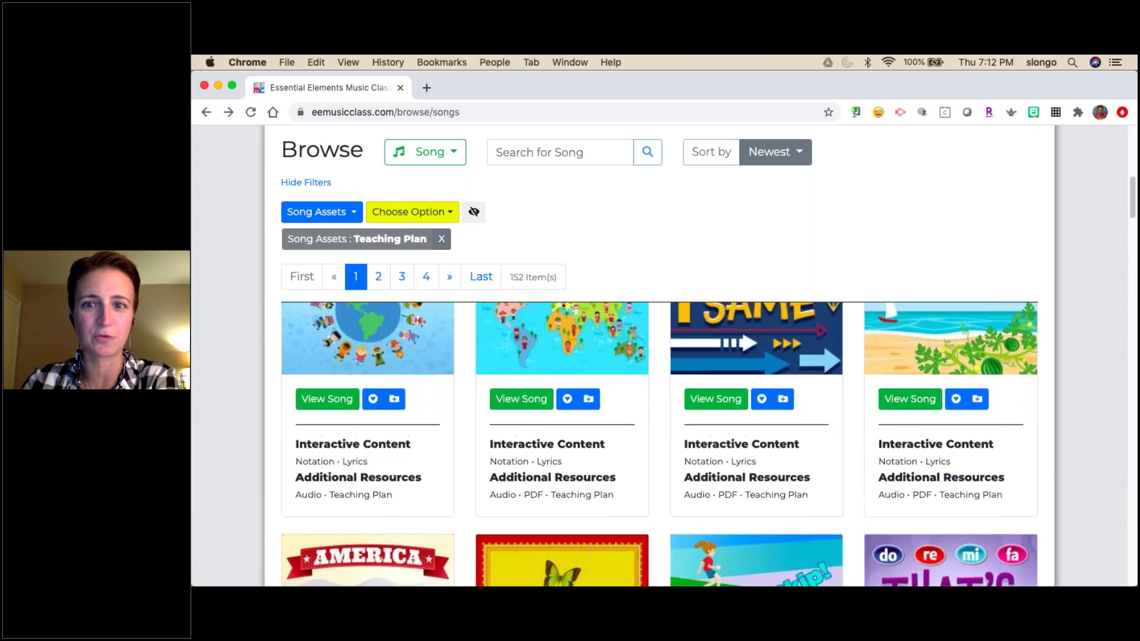
{"action": "scroll", "coordinate": [659, 445], "scroll_direction": "up", "scroll_amount": 3}
{"action": "scroll", "coordinate": [659, 445], "scroll_direction": "down", "scroll_amount": 4}
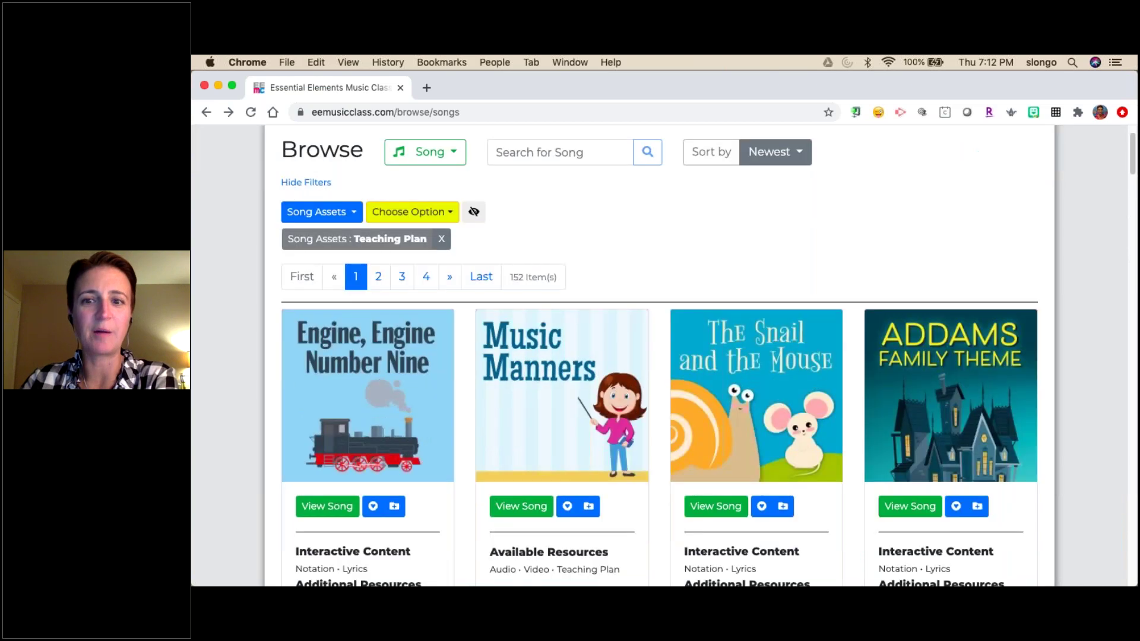
Open the song "The Snail and the Mouse" in a new browser tab, view its song page, and close the tab
{"action": "scroll", "coordinate": [651, 444], "scroll_direction": "down", "scroll_amount": 1}
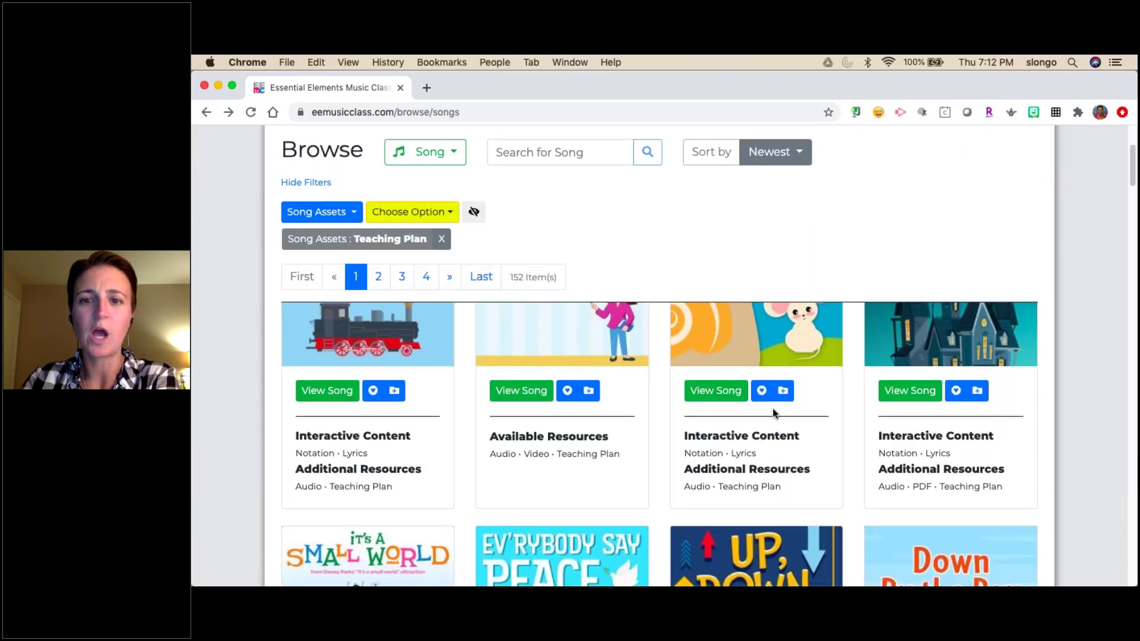
{"action": "right_click", "coordinate": [720, 392]}
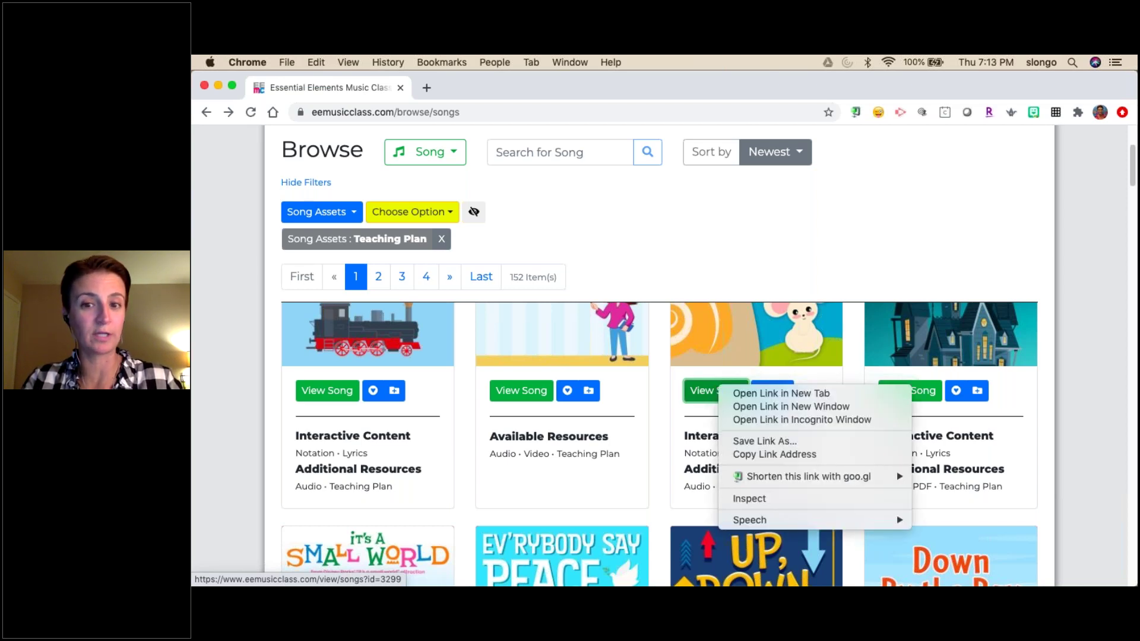
{"action": "left_click", "coordinate": [738, 394]}
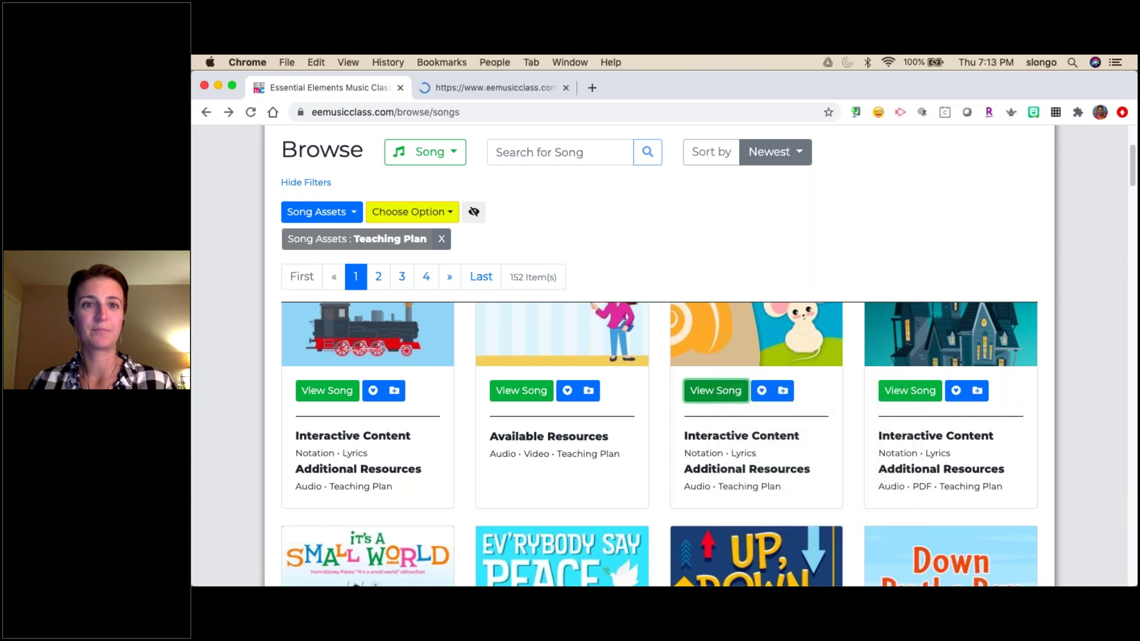
{"action": "left_click", "coordinate": [480, 87]}
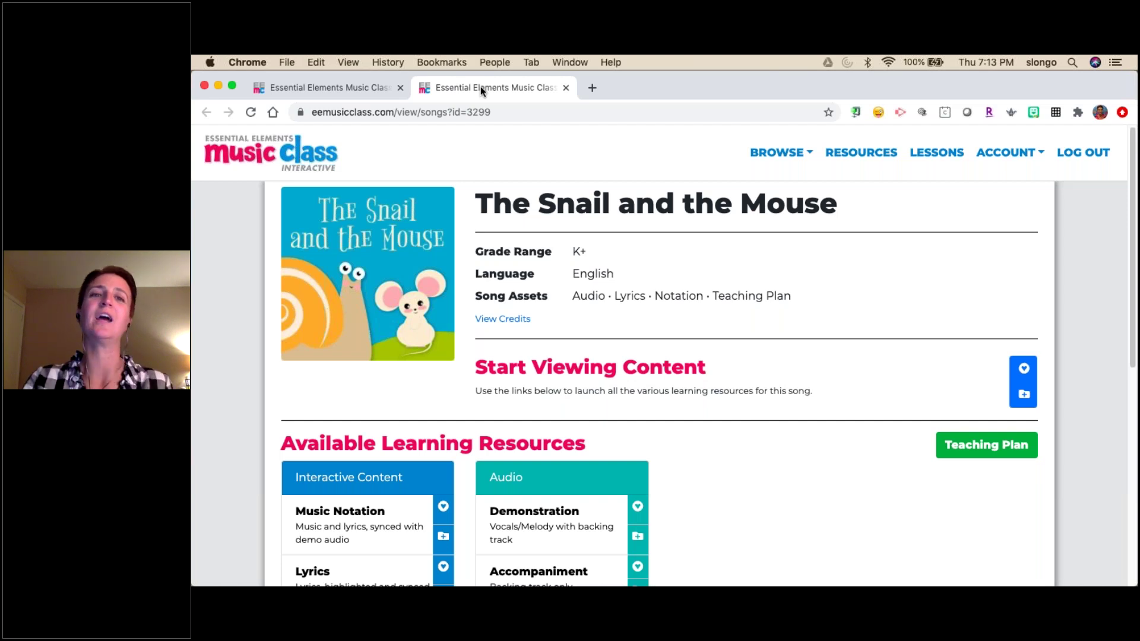
{"action": "left_click", "coordinate": [566, 89]}
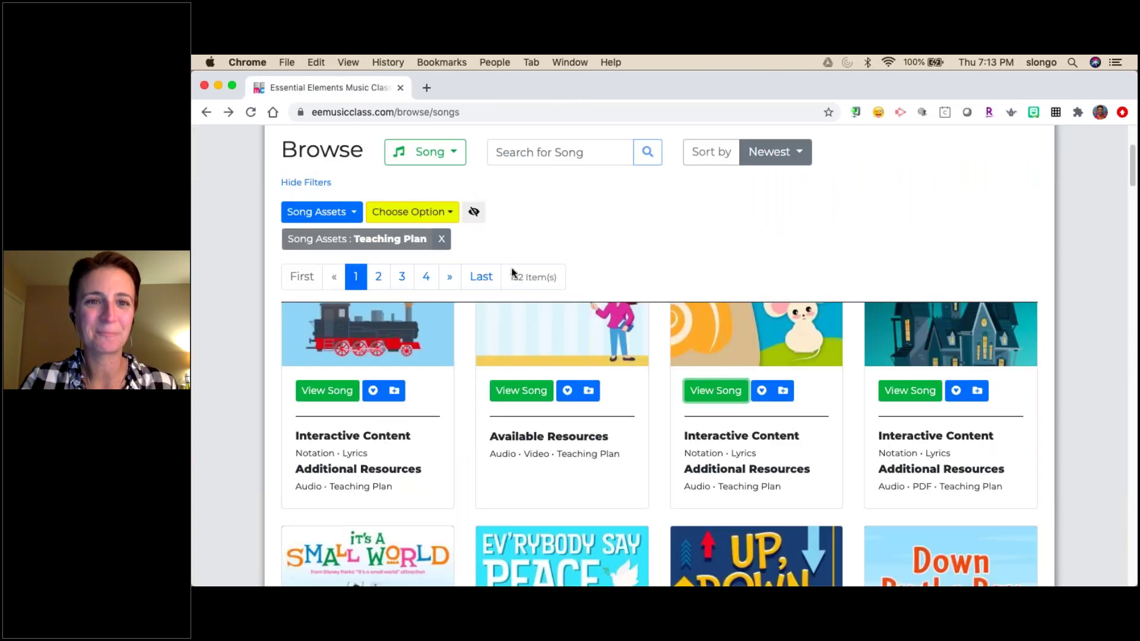
Remove the Teaching Plan filter from the song list and look through the available filter categories
{"action": "left_click", "coordinate": [440, 239]}
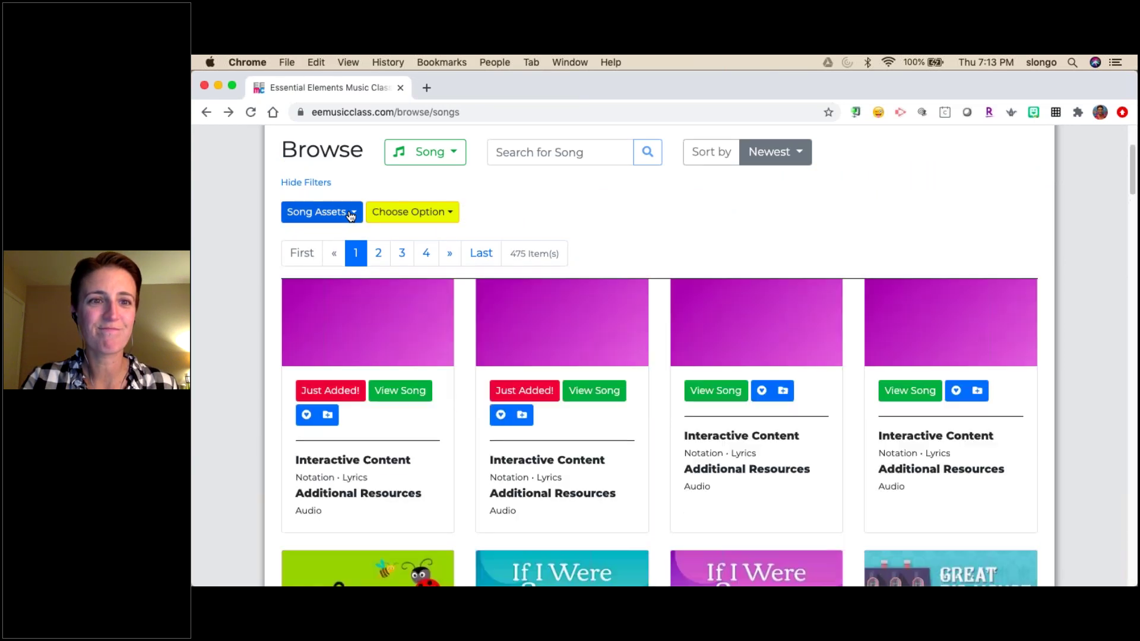
{"action": "left_click", "coordinate": [328, 205]}
{"action": "left_click", "coordinate": [305, 183]}
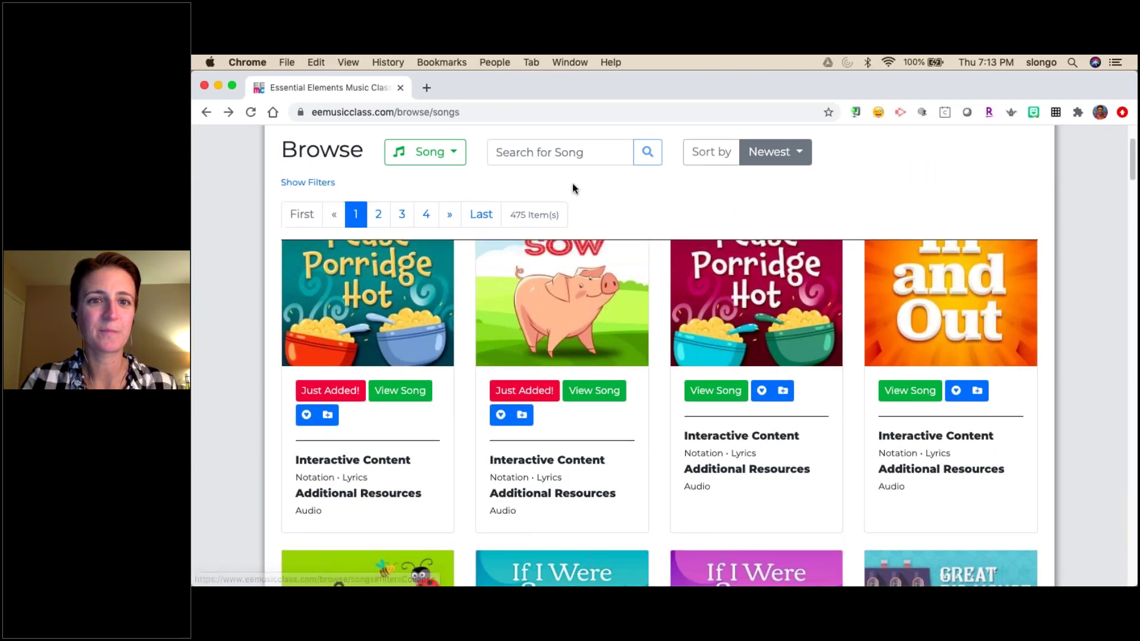
{"action": "scroll", "coordinate": [572, 189], "scroll_direction": "up", "scroll_amount": 1}
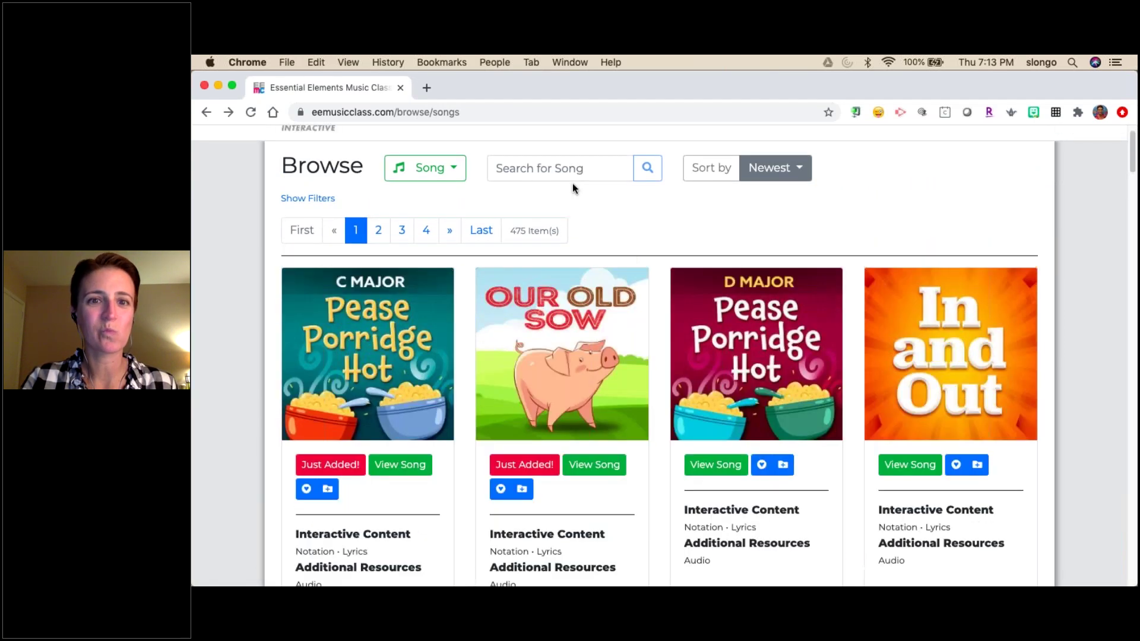
{"action": "left_click", "coordinate": [315, 201]}
{"action": "left_click", "coordinate": [344, 229]}
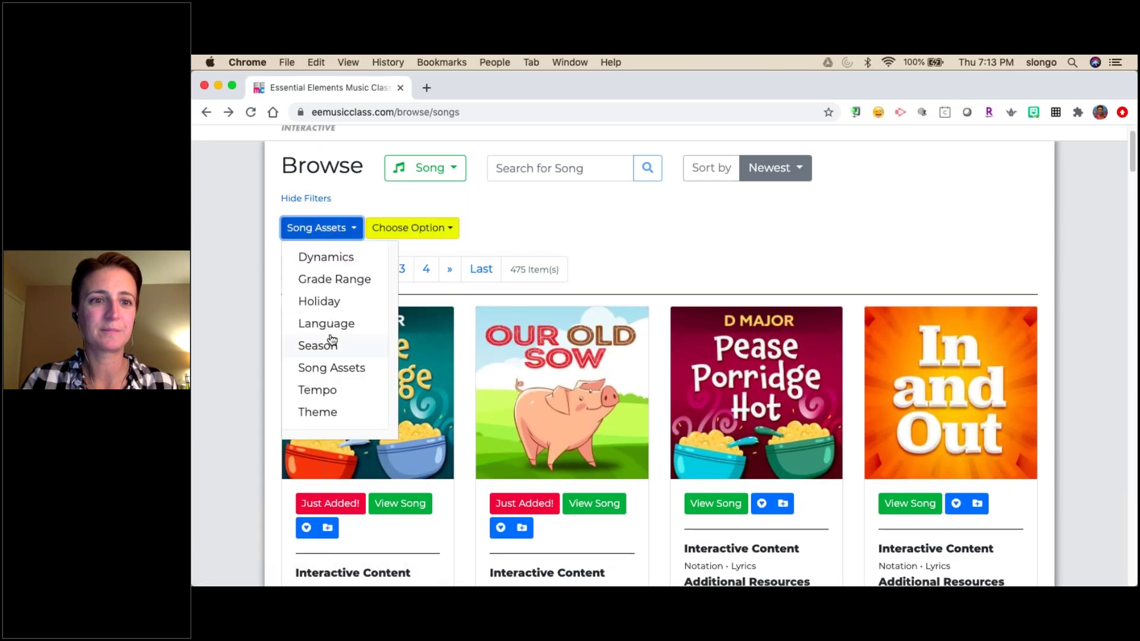
{"action": "scroll", "coordinate": [357, 335], "scroll_direction": "down", "scroll_amount": 3}
{"action": "scroll", "coordinate": [315, 335], "scroll_direction": "up", "scroll_amount": 5}
{"action": "left_click", "coordinate": [560, 256]}
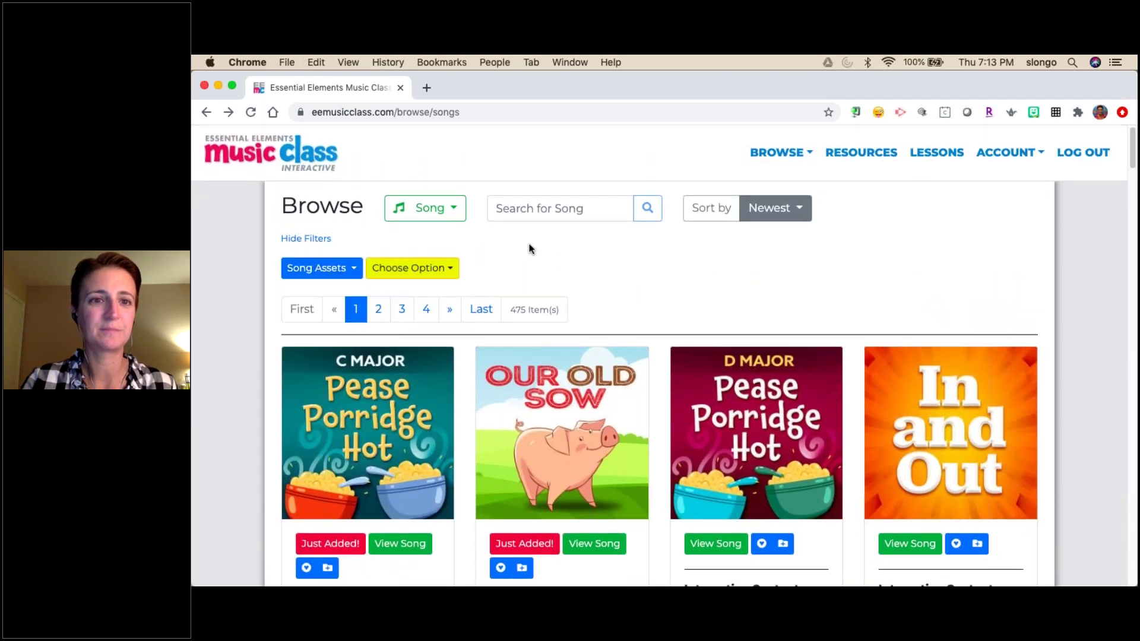
Search the songs for "rocky mountain" and open the song "Rocky Mountain"
{"action": "left_click", "coordinate": [594, 207]}
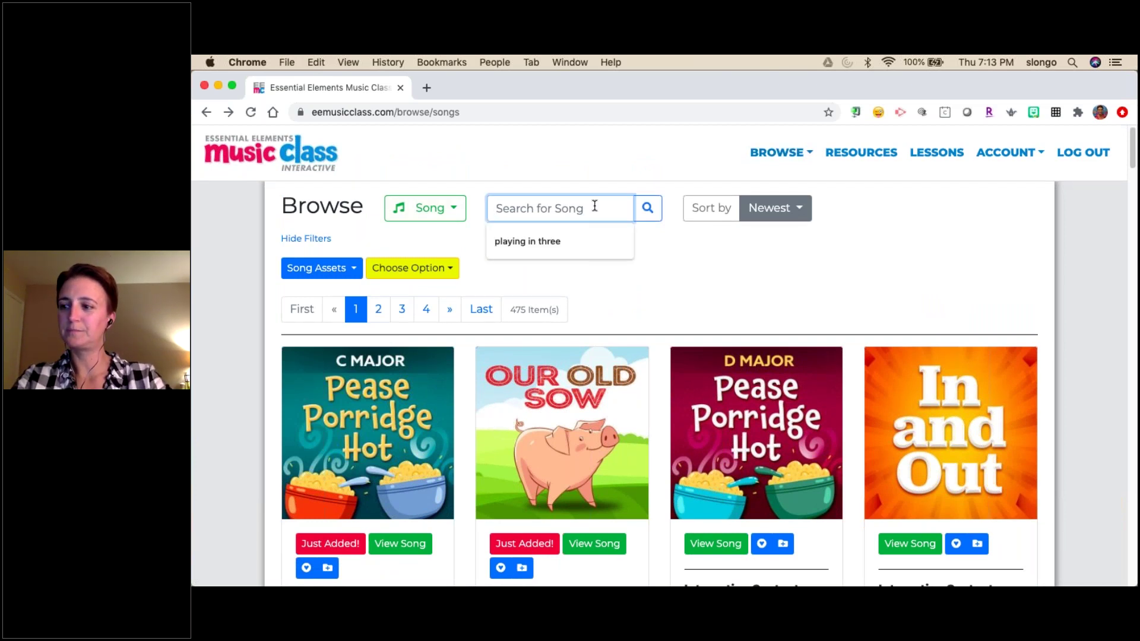
{"action": "type", "text": "rocky mountain"}
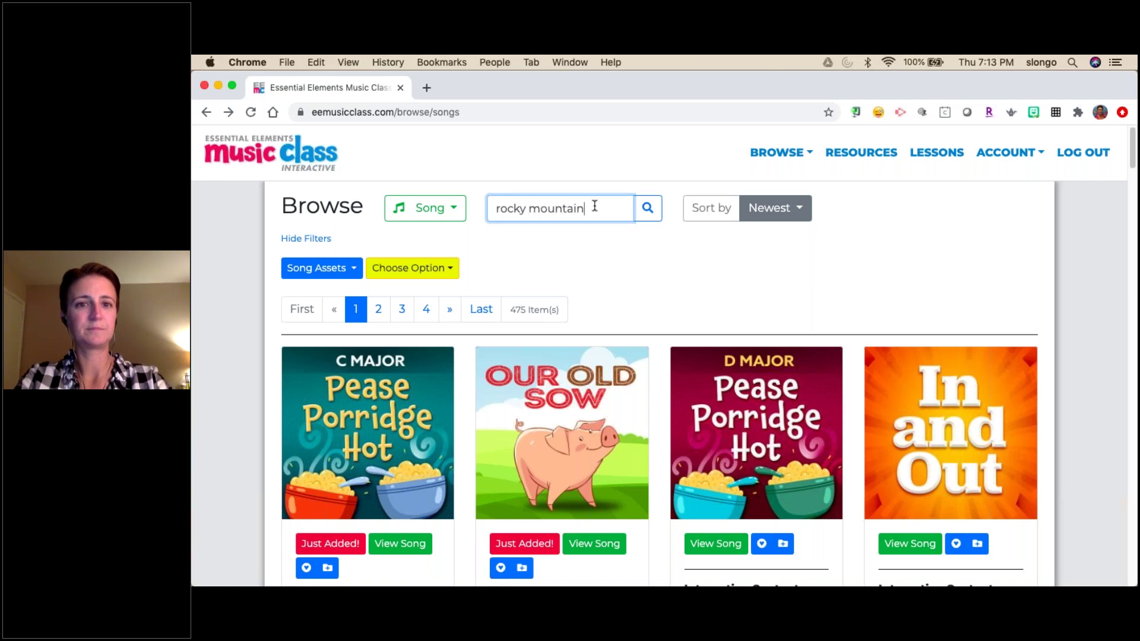
{"action": "key", "text": "Return"}
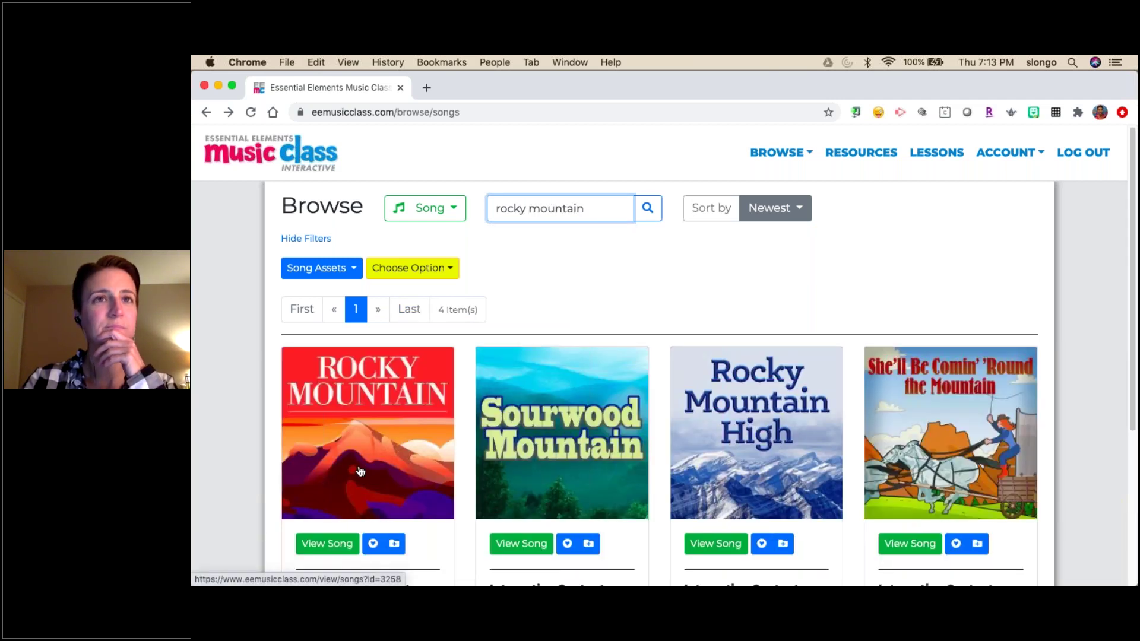
{"action": "scroll", "coordinate": [360, 471], "scroll_direction": "down", "scroll_amount": 2}
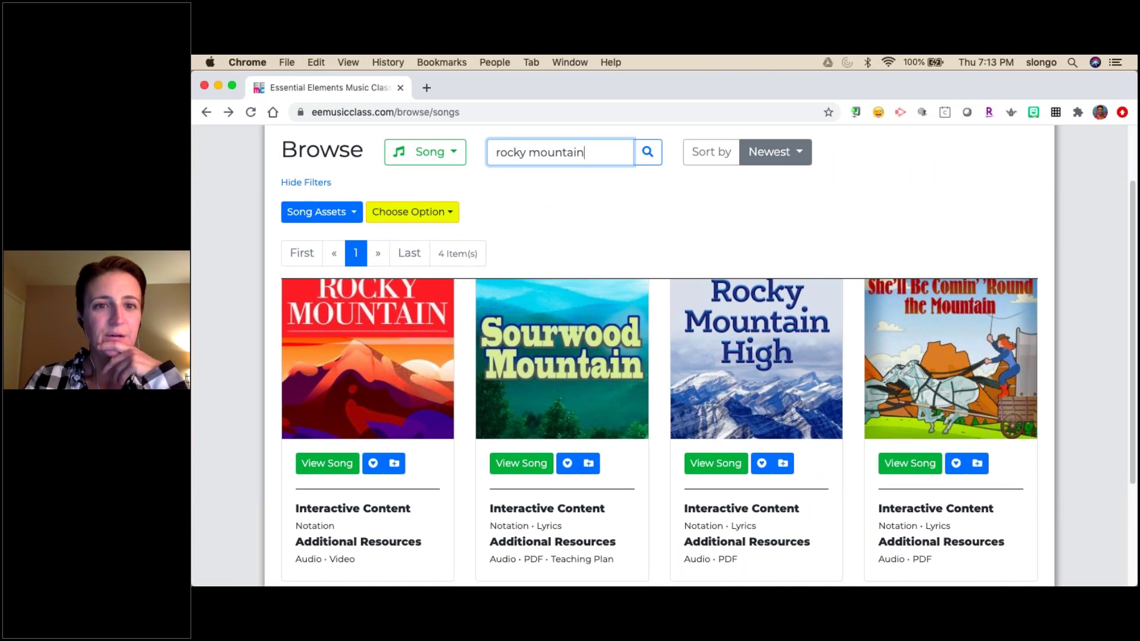
{"action": "left_click", "coordinate": [327, 463]}
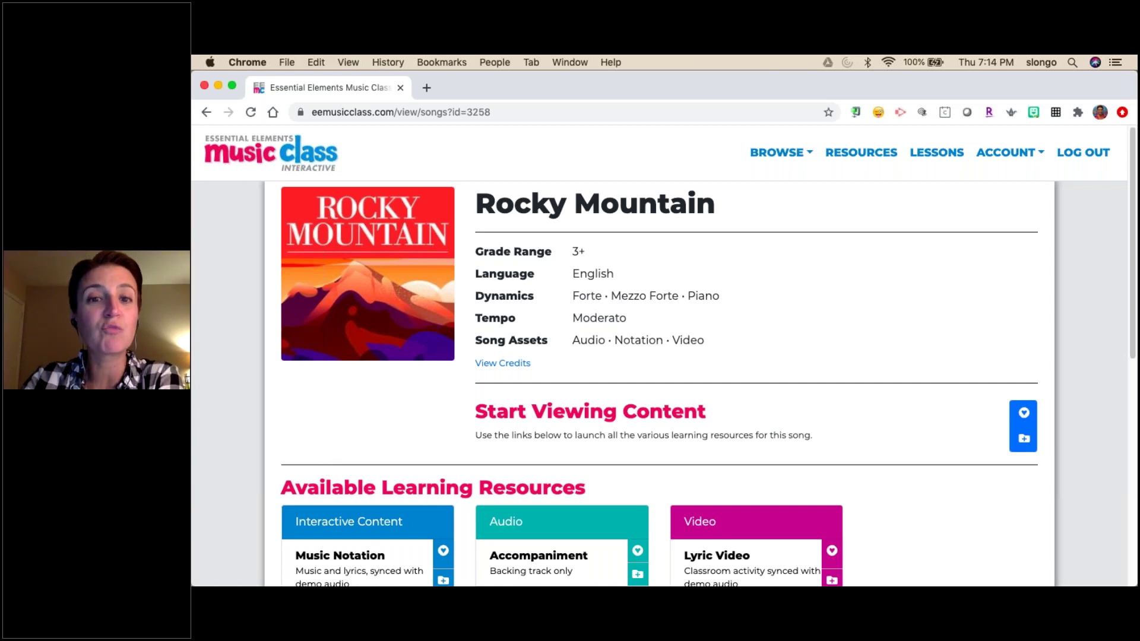
Preview the Lyric Video of "Rocky Mountain" and close the player
{"action": "scroll", "coordinate": [328, 470], "scroll_direction": "down", "scroll_amount": 3}
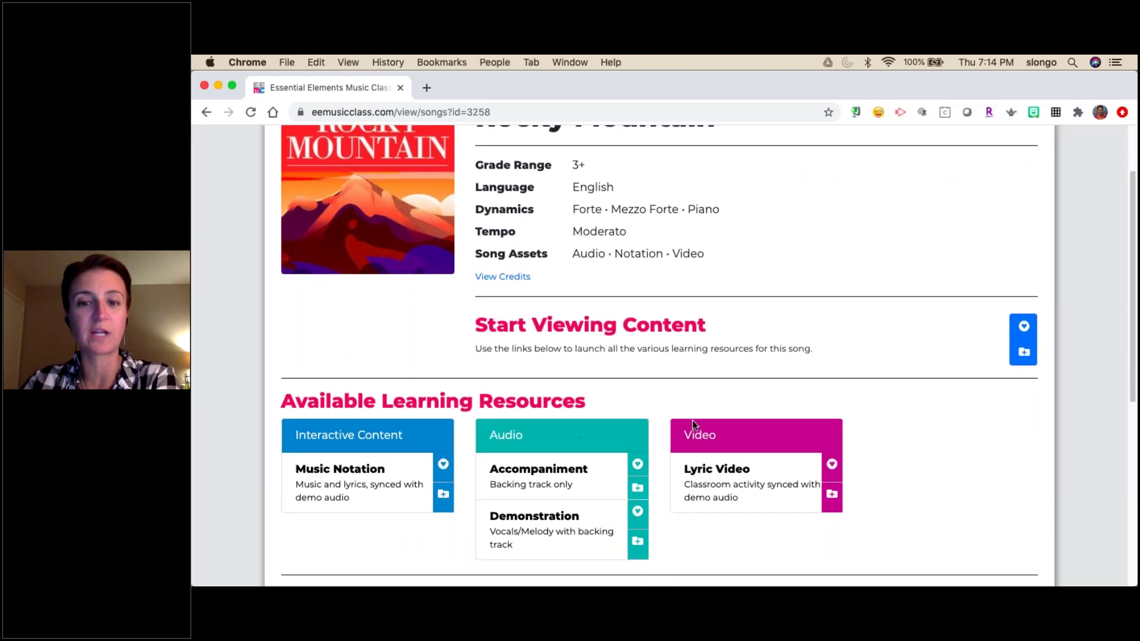
{"action": "left_click", "coordinate": [719, 478]}
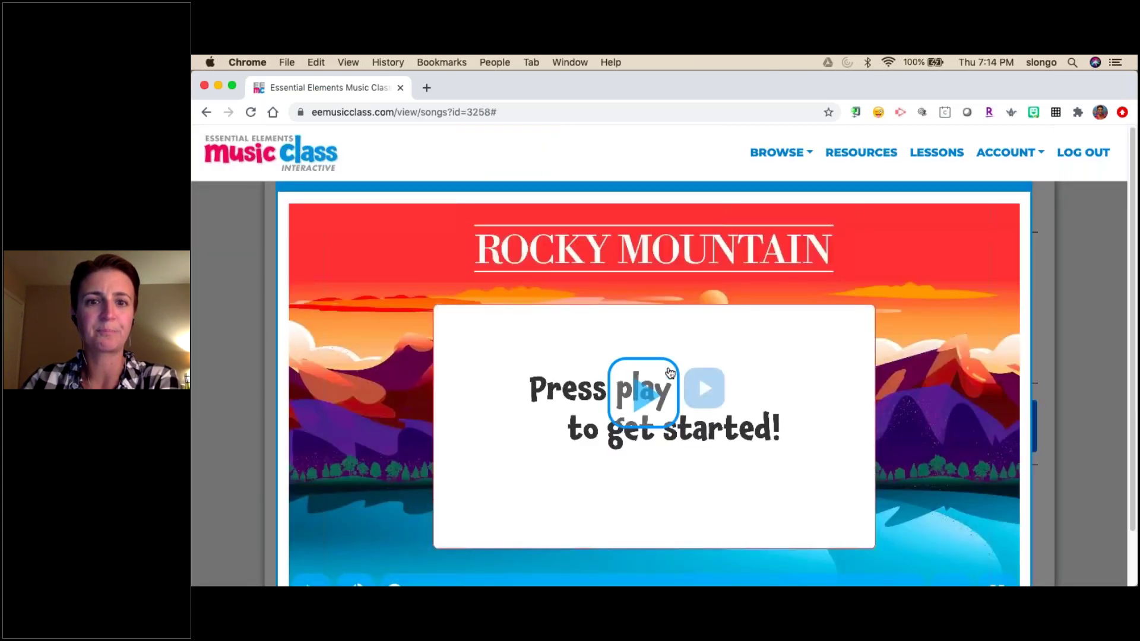
{"action": "left_click", "coordinate": [1032, 255]}
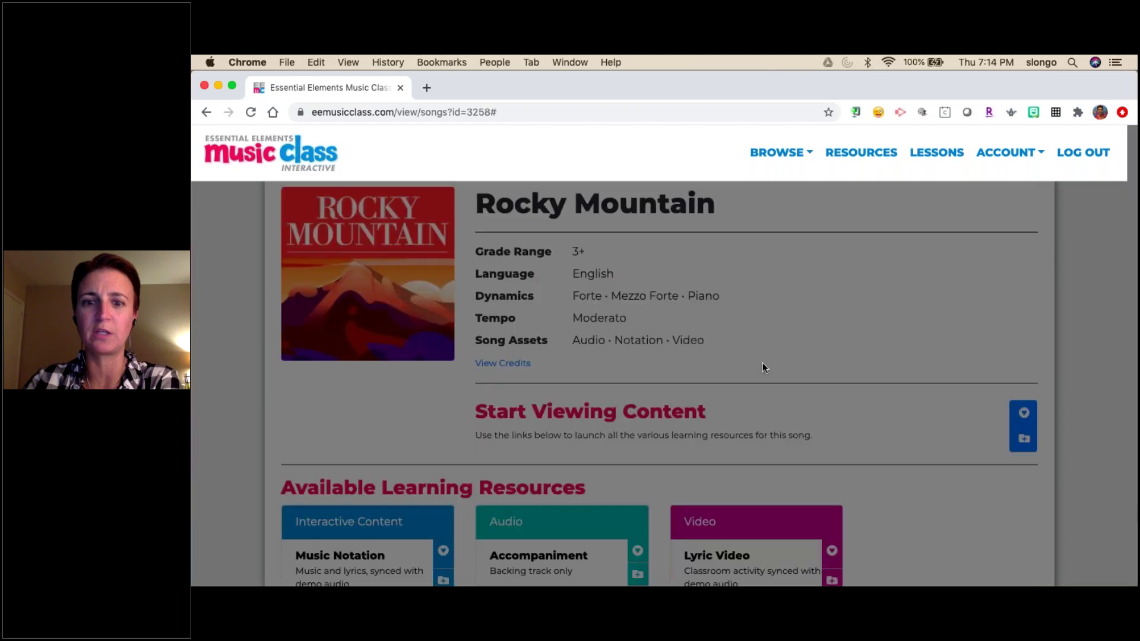
{"action": "scroll", "coordinate": [762, 363], "scroll_direction": "down", "scroll_amount": 5}
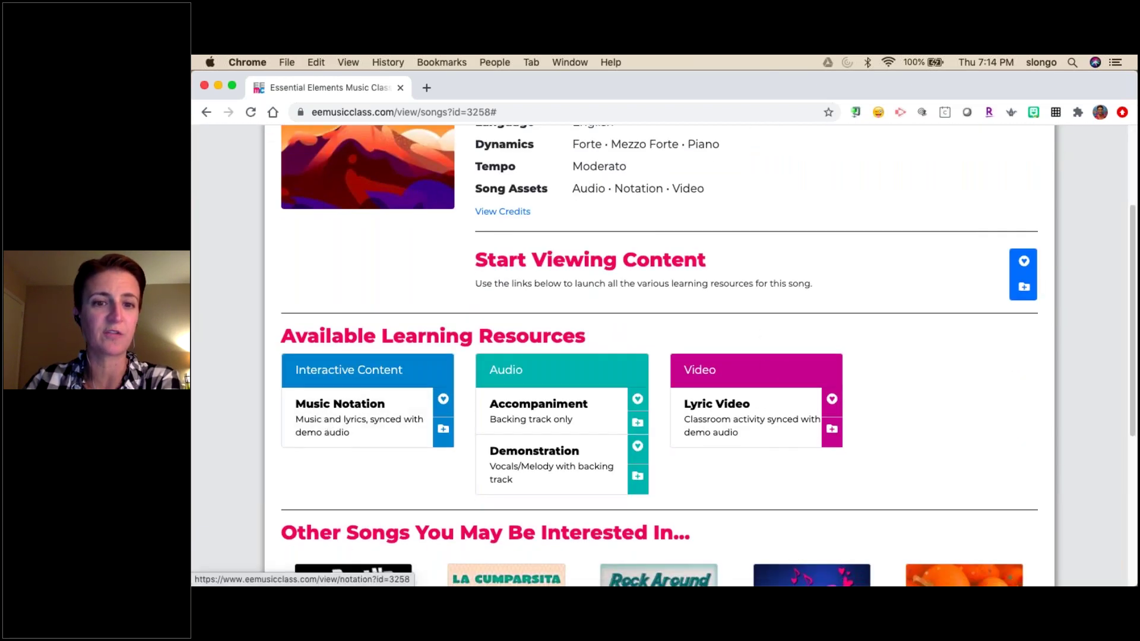
{"action": "scroll", "coordinate": [975, 375], "scroll_direction": "up", "scroll_amount": 2}
{"action": "left_click", "coordinate": [1024, 368]}
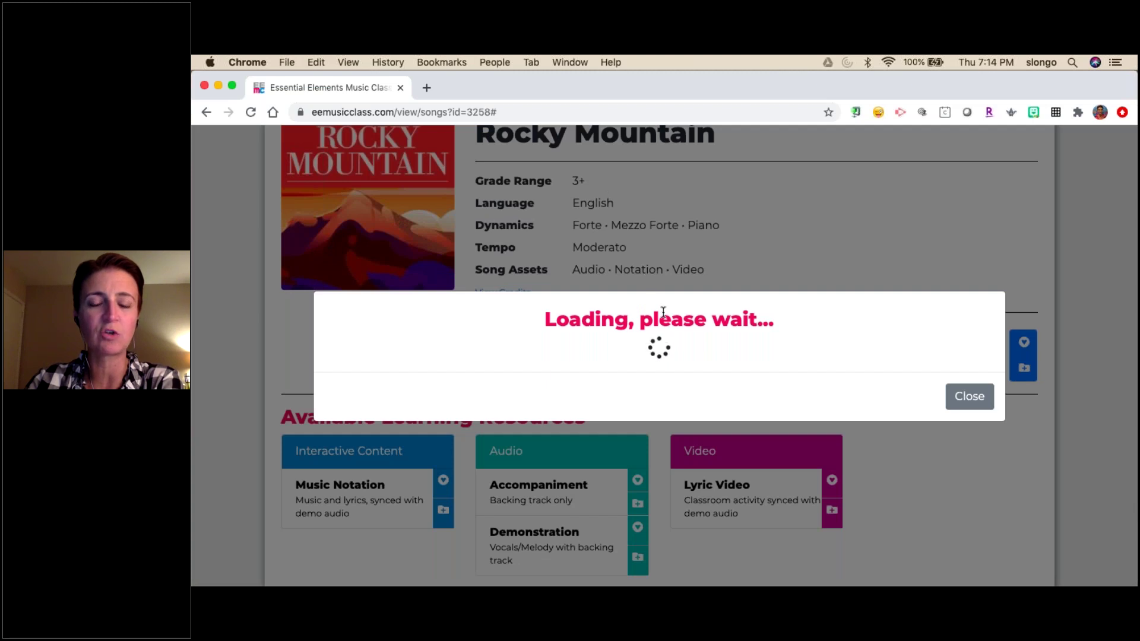
{"action": "left_click", "coordinate": [640, 338]}
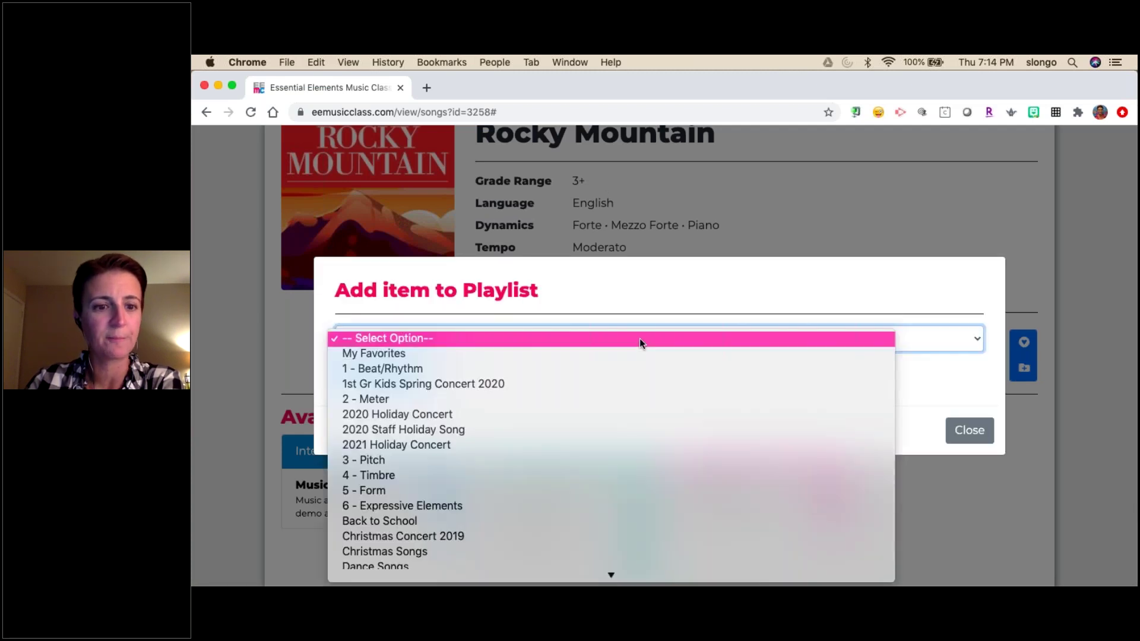
{"action": "left_click", "coordinate": [954, 432]}
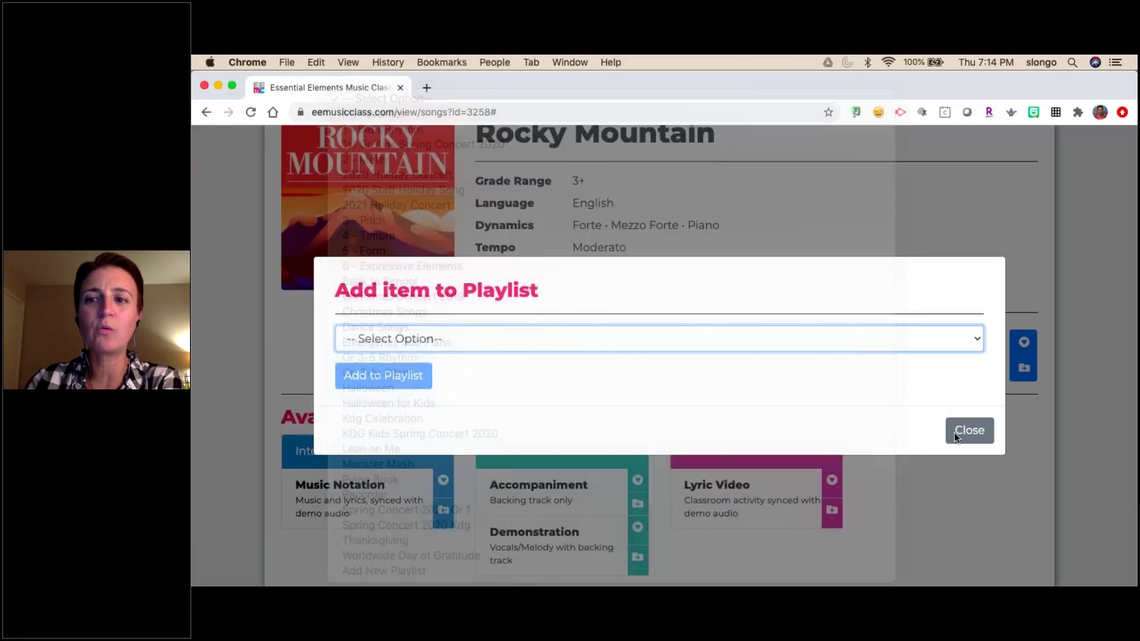
{"action": "left_click", "coordinate": [973, 428]}
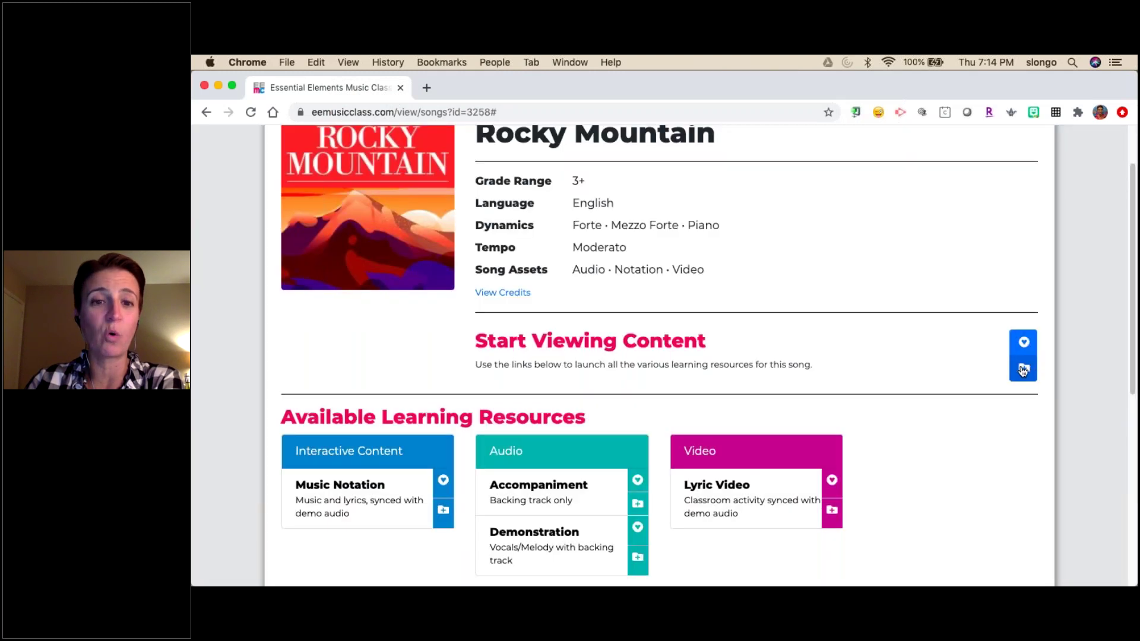
Preview the Music Notation of "Rocky Mountain" and return to the song page
{"action": "scroll", "coordinate": [763, 356], "scroll_direction": "down", "scroll_amount": 3}
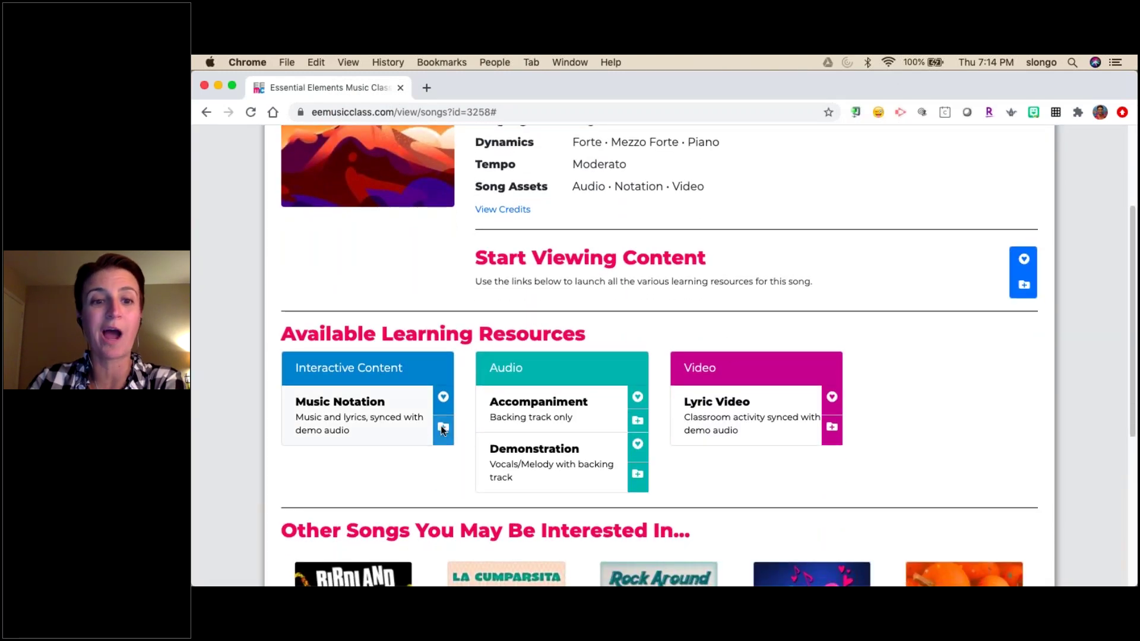
{"action": "left_click", "coordinate": [351, 405]}
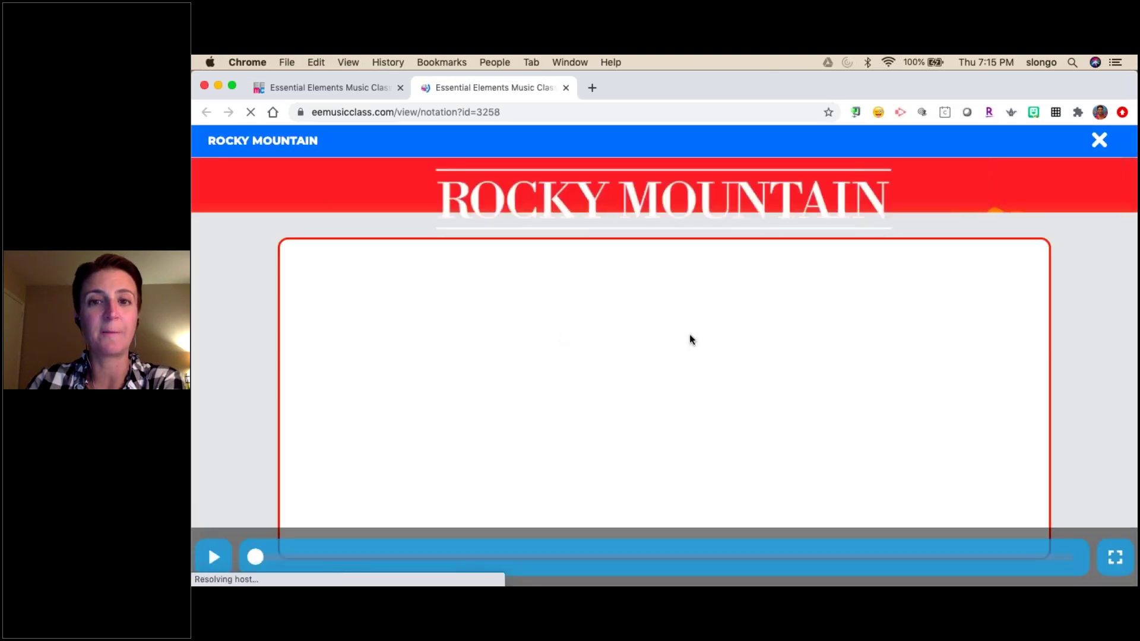
{"action": "left_click", "coordinate": [566, 88]}
Add the Music Notation of "Rocky Mountain" to the "Gr. 3-5: Pitch" playlist
{"action": "left_click", "coordinate": [446, 432]}
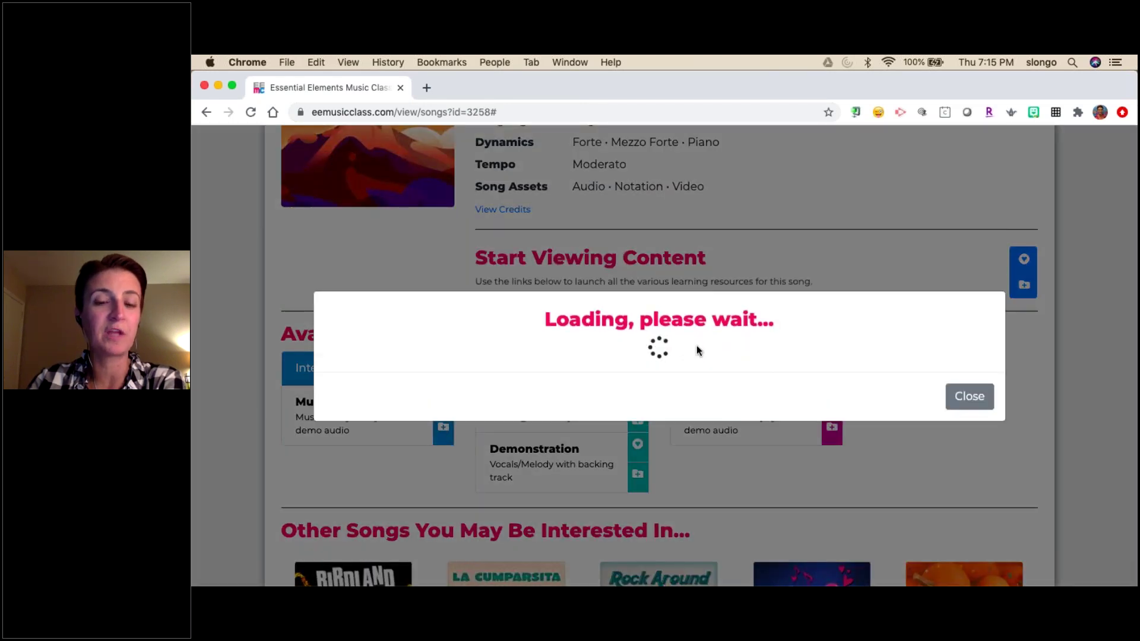
{"action": "left_click", "coordinate": [697, 340]}
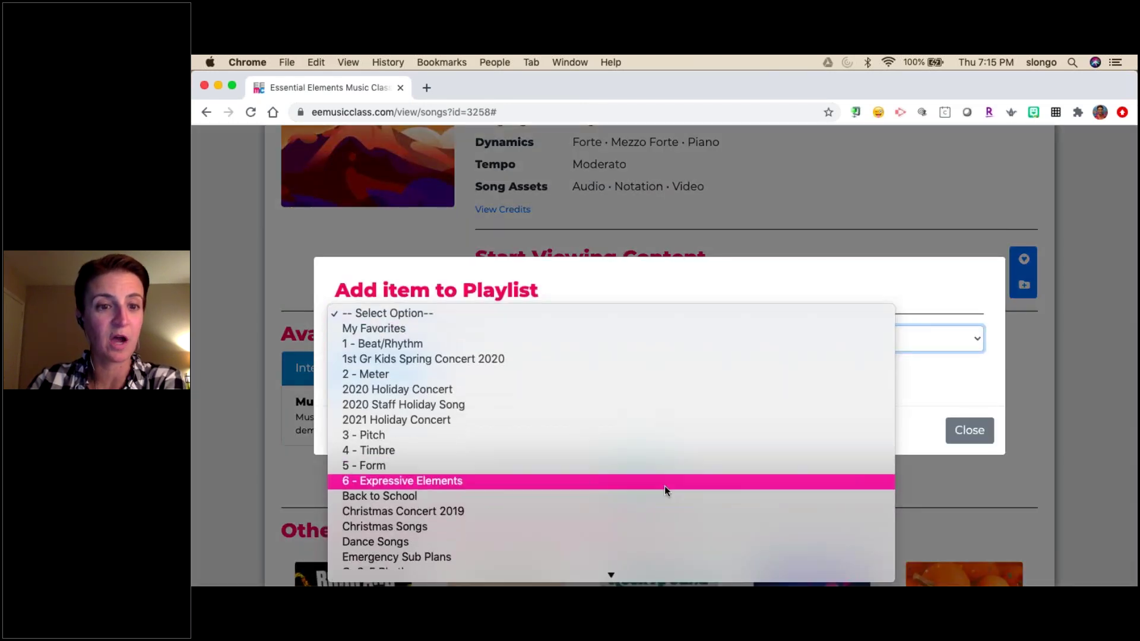
{"action": "left_click", "coordinate": [657, 512]}
{"action": "left_click", "coordinate": [412, 376]}
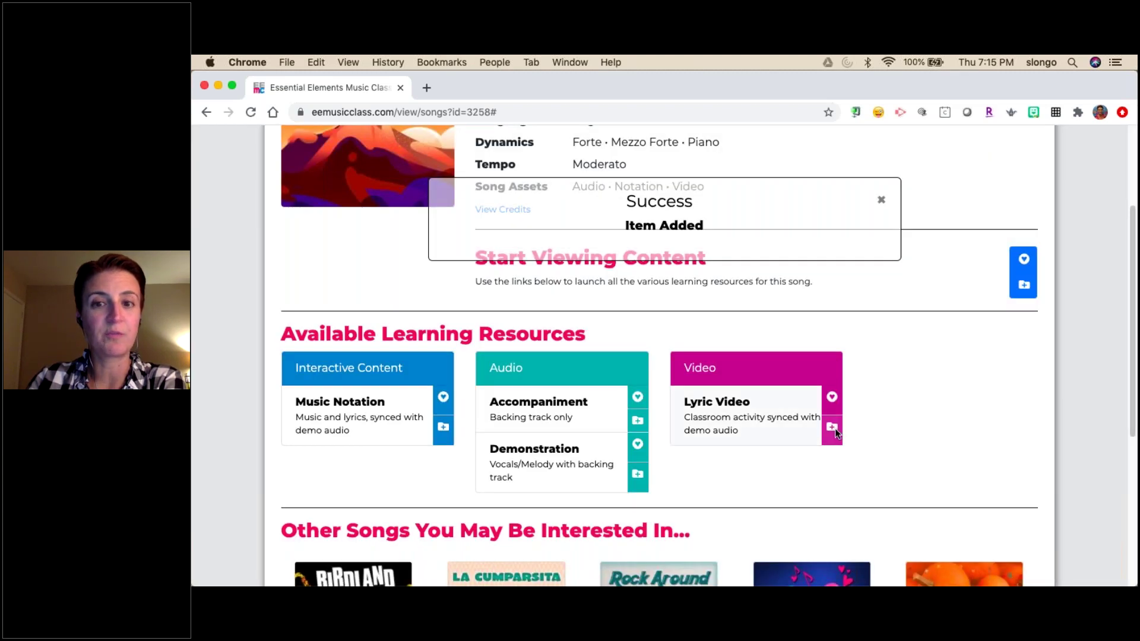
Add the Lyric Video of "Rocky Mountain" to the "Gr. 3-5: Pitch" playlist and dismiss the notification
{"action": "left_click", "coordinate": [831, 428]}
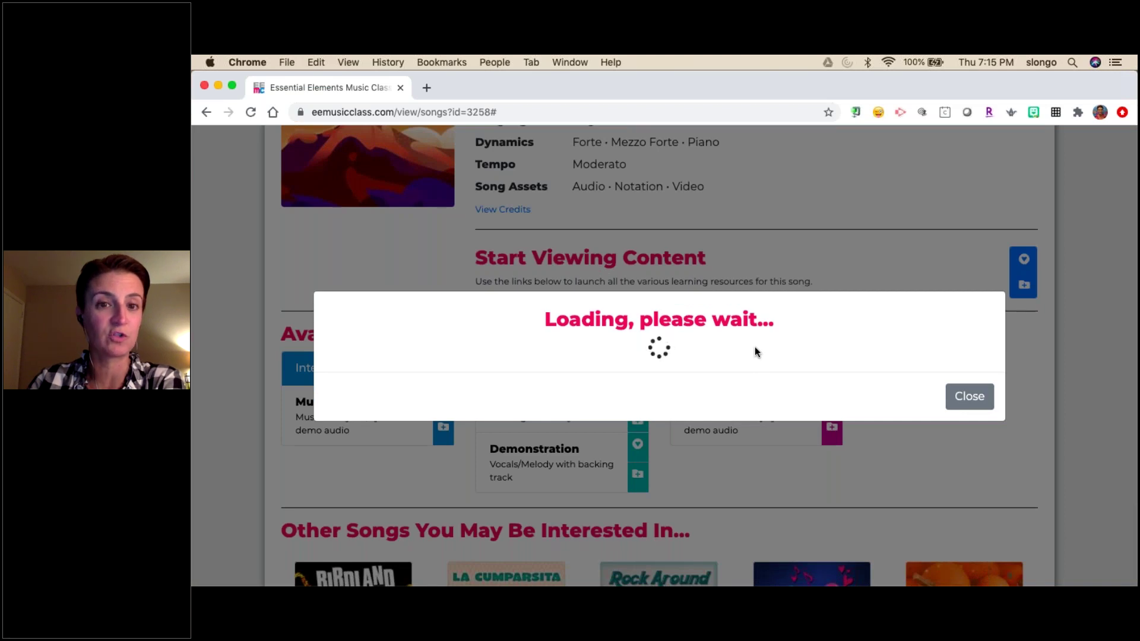
{"action": "left_click", "coordinate": [746, 336]}
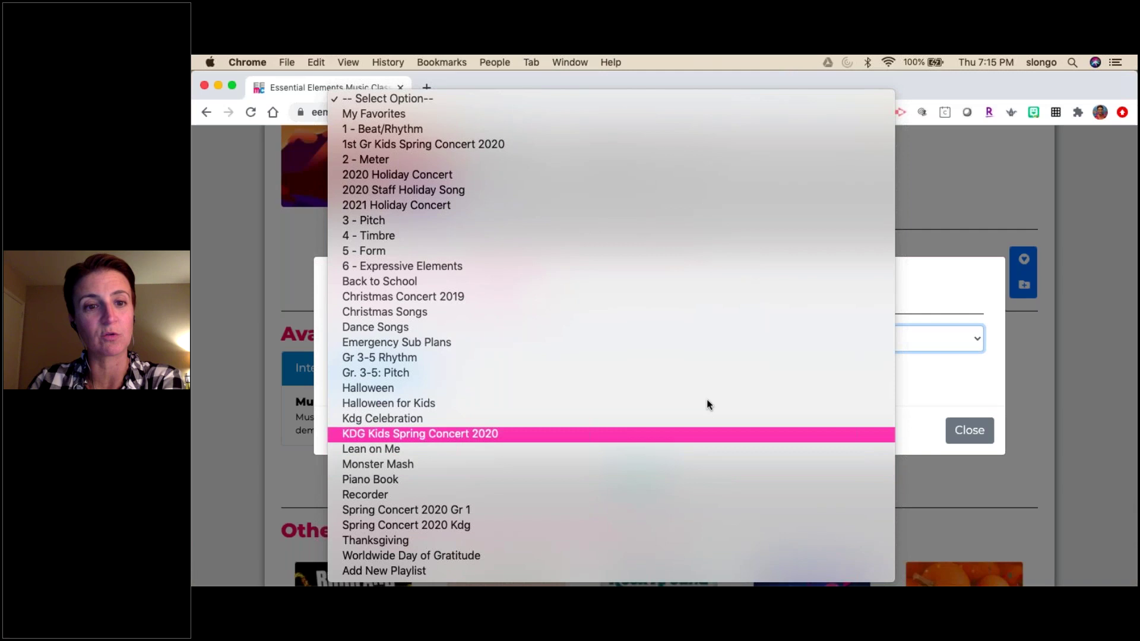
{"action": "left_click", "coordinate": [713, 375]}
{"action": "left_click", "coordinate": [377, 380]}
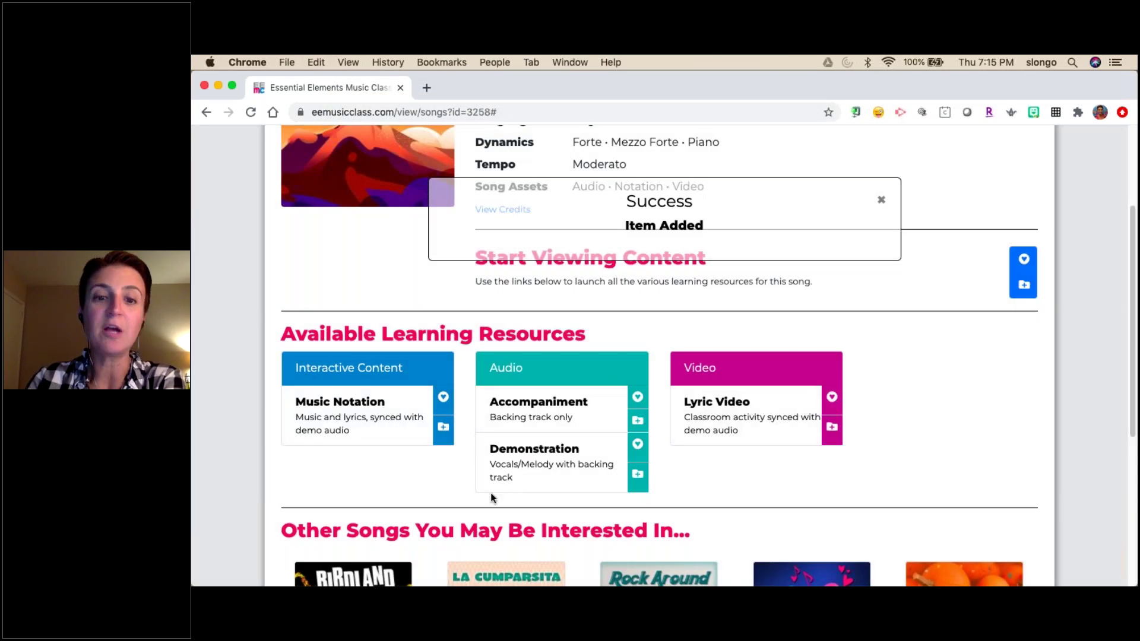
{"action": "left_click", "coordinate": [881, 202]}
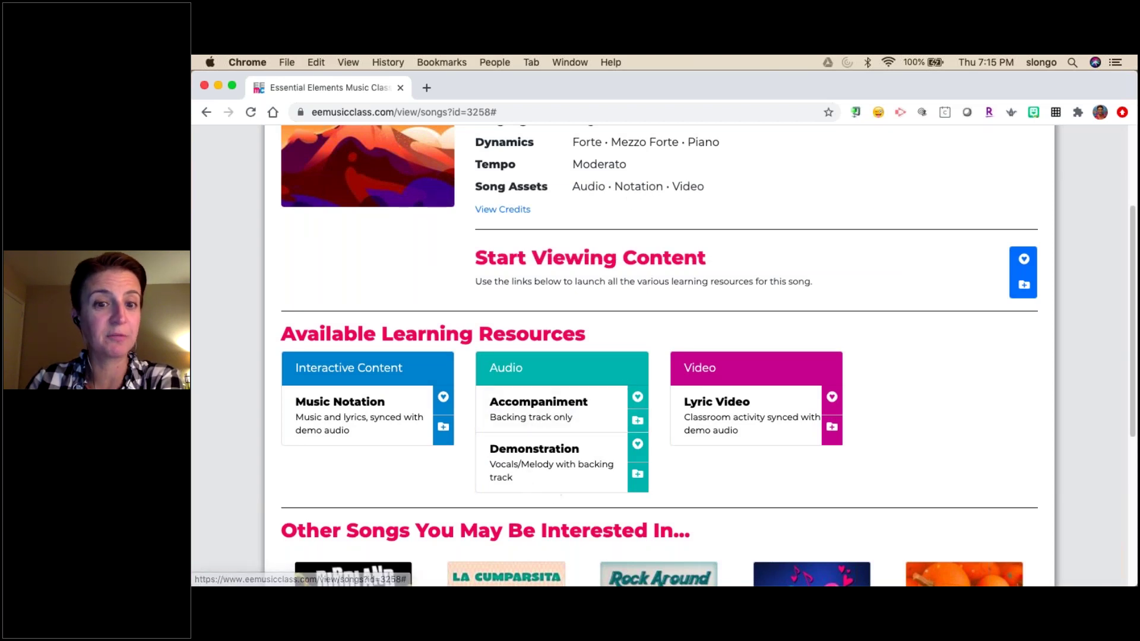
Add the Accompaniment audio track of "Rocky Mountain" to the "Gr. 3-5: Pitch" playlist
{"action": "left_click", "coordinate": [636, 421]}
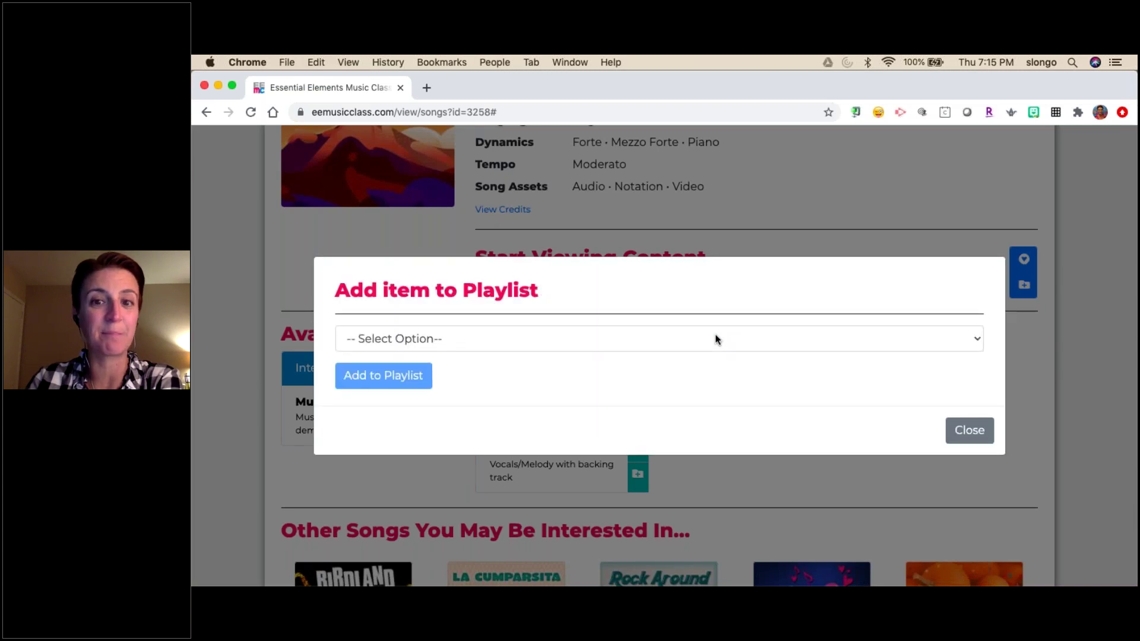
{"action": "left_click", "coordinate": [715, 339]}
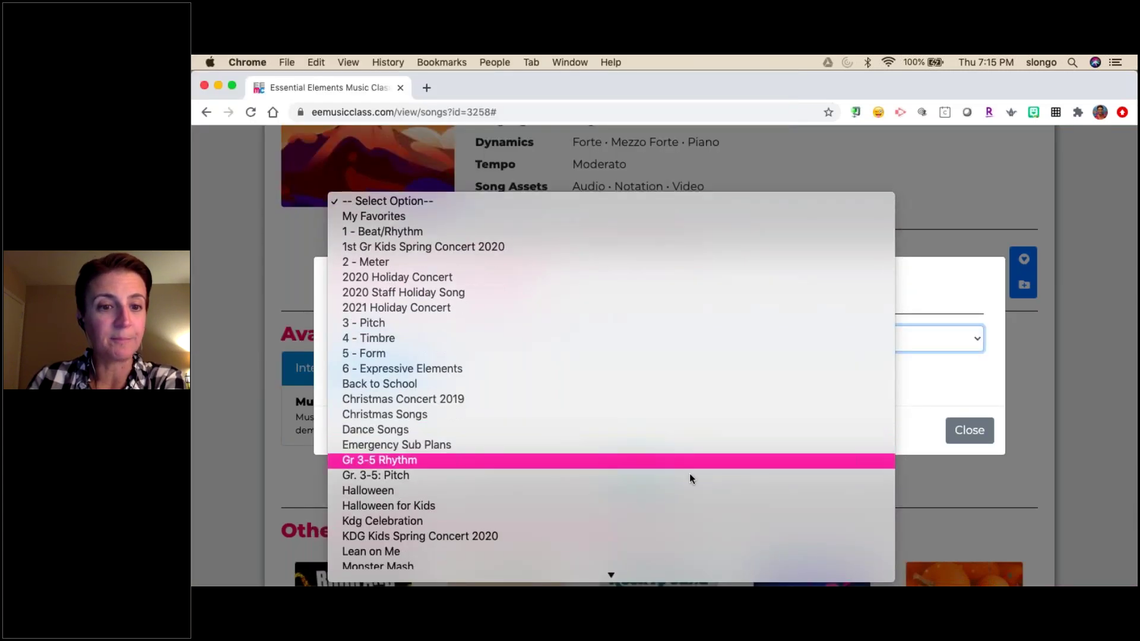
{"action": "left_click", "coordinate": [690, 475]}
{"action": "left_click", "coordinate": [399, 376]}
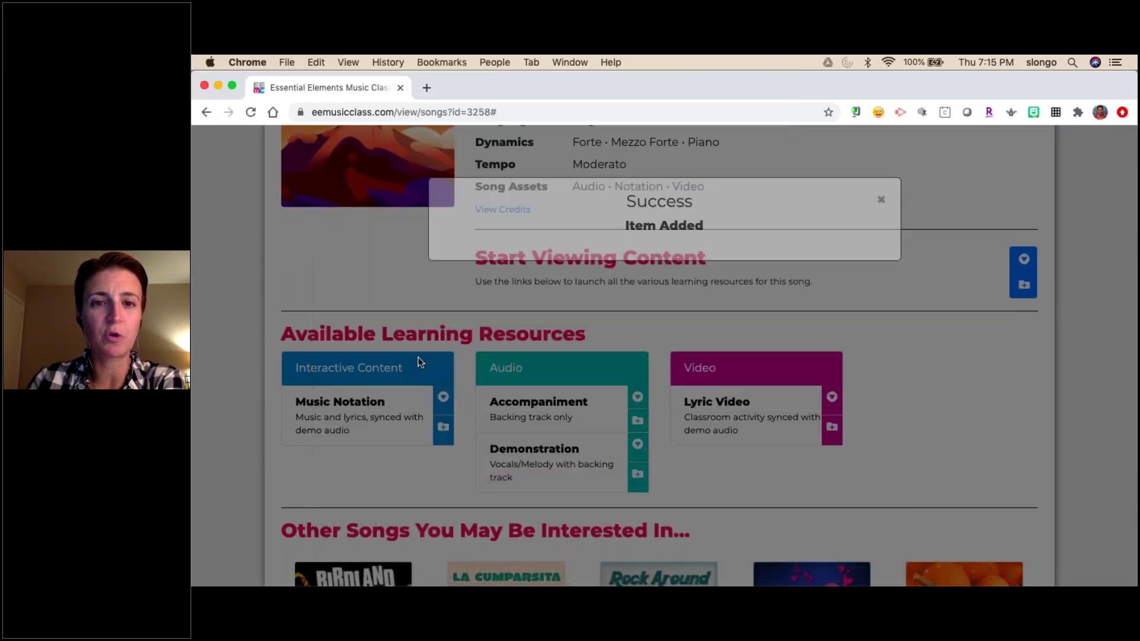
Dismiss the notification, return to the song browser and search for "all in"
{"action": "left_click", "coordinate": [882, 200]}
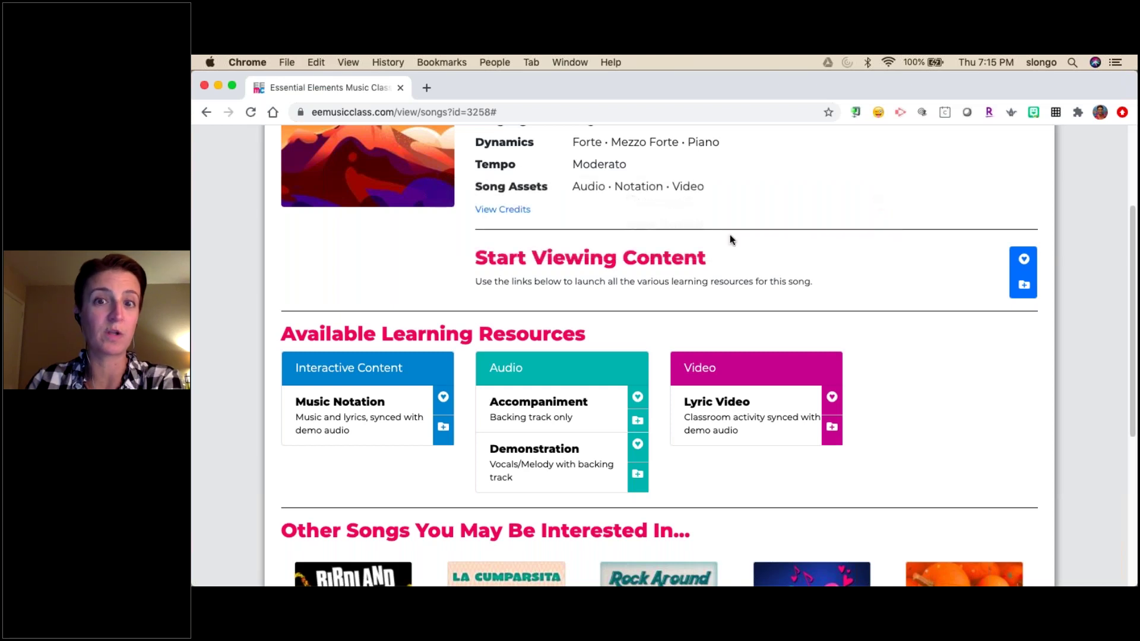
{"action": "scroll", "coordinate": [729, 234], "scroll_direction": "up", "scroll_amount": 3}
{"action": "left_click", "coordinate": [206, 111]}
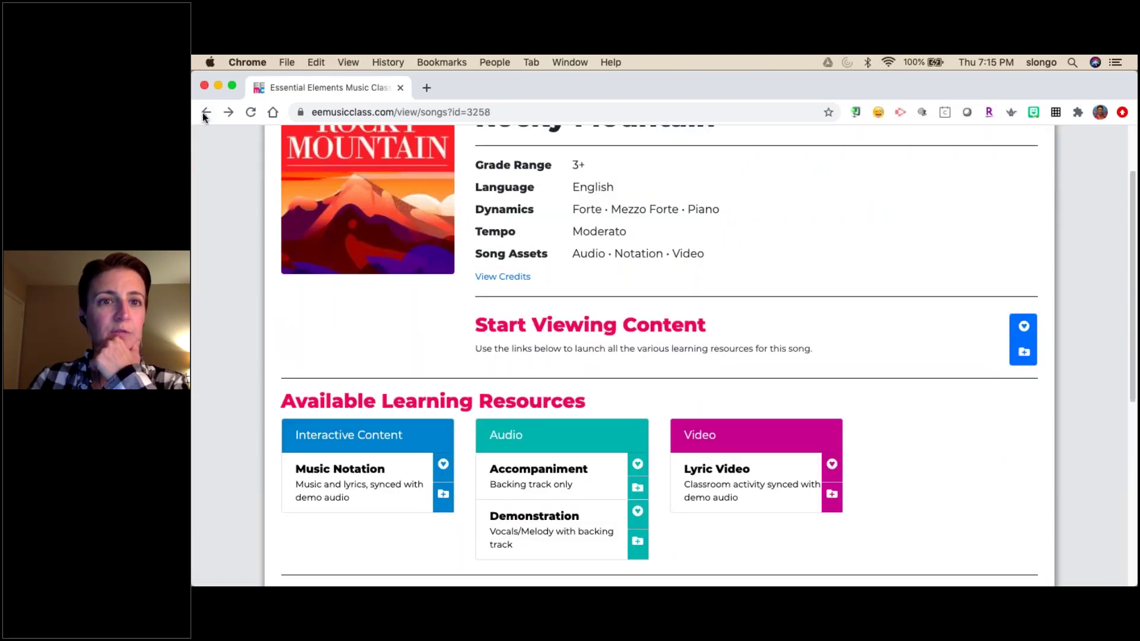
{"action": "left_click", "coordinate": [203, 114]}
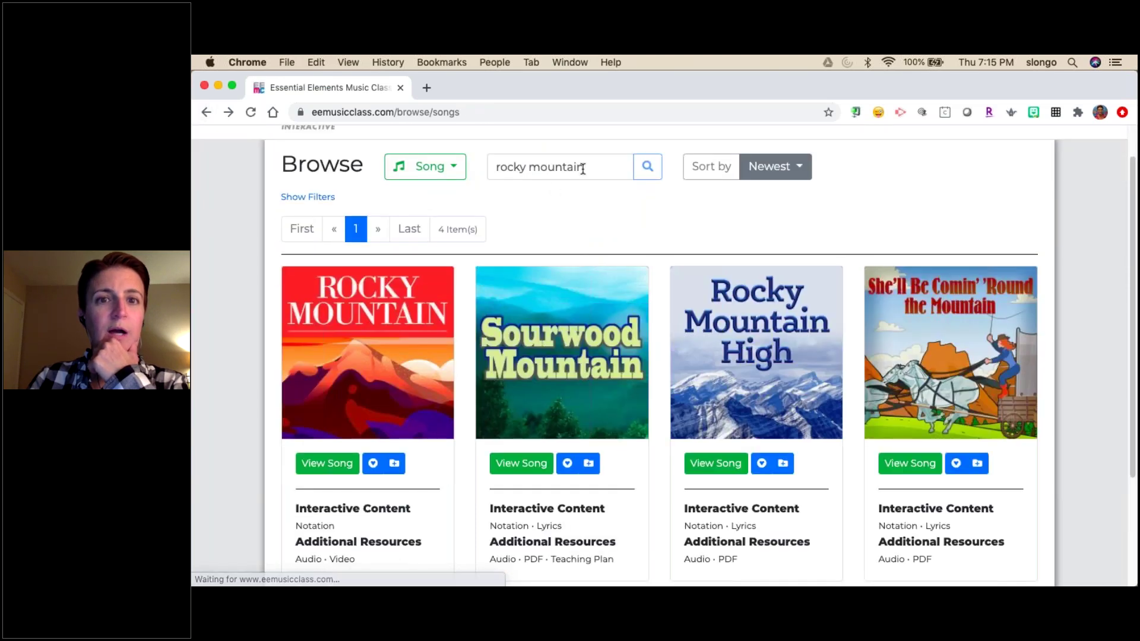
{"action": "triple_click", "coordinate": [583, 167]}
{"action": "key", "text": "BackSpace"}
{"action": "type", "text": "all in"}
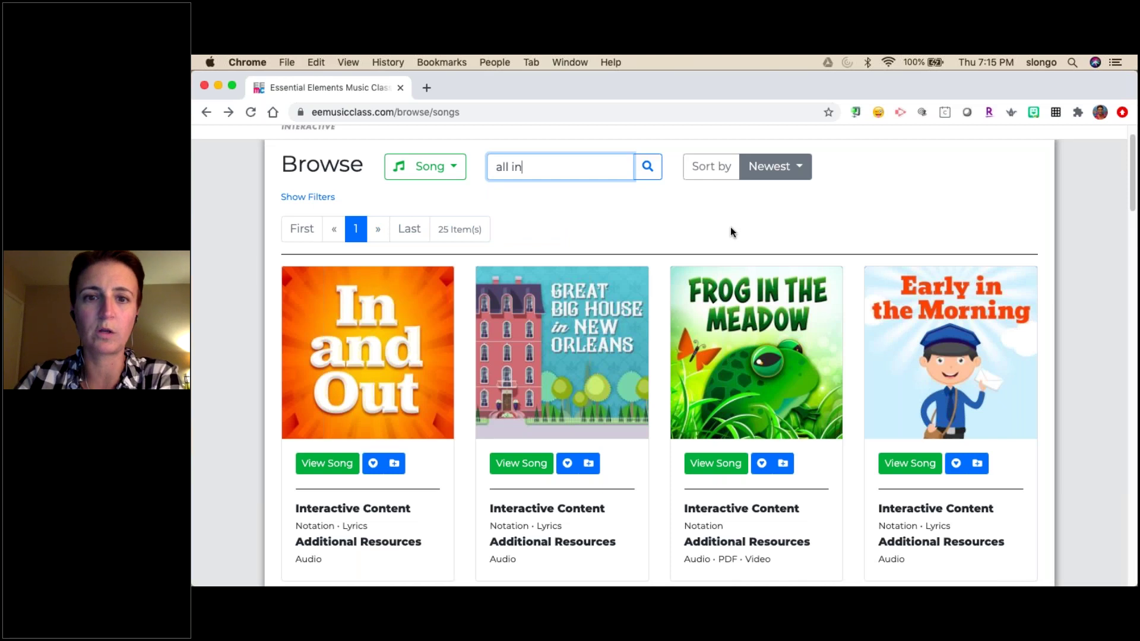
Open the "All In" Level 2 song page from the search results and go to its learning resources
{"action": "scroll", "coordinate": [755, 416], "scroll_direction": "down", "scroll_amount": 5}
{"action": "scroll", "coordinate": [756, 453], "scroll_direction": "down", "scroll_amount": 2}
{"action": "left_click", "coordinate": [724, 380]}
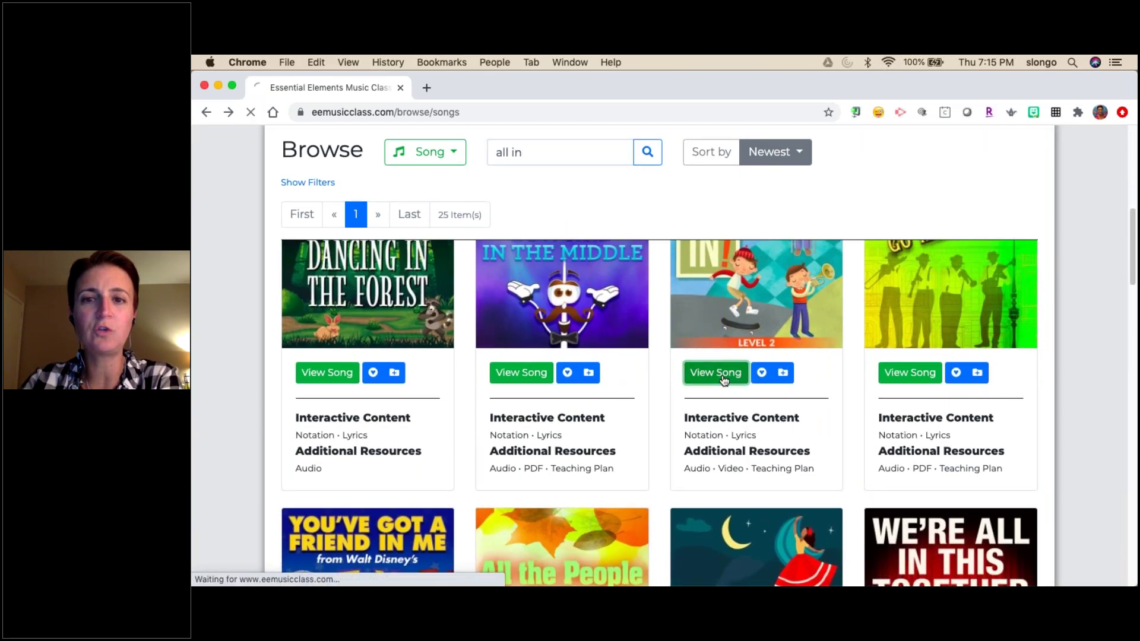
{"action": "scroll", "coordinate": [723, 380], "scroll_direction": "down", "scroll_amount": 3}
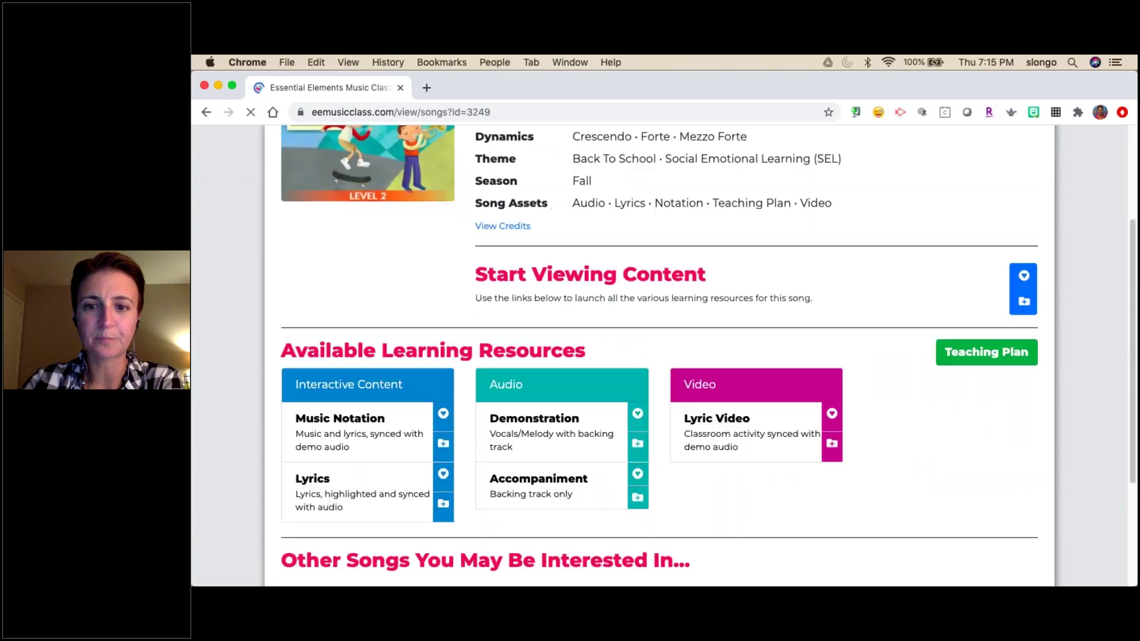
Read the Teaching Plan of "All In (Level 2)" and preview the beginning of its Lyric Video
{"action": "left_click", "coordinate": [973, 354]}
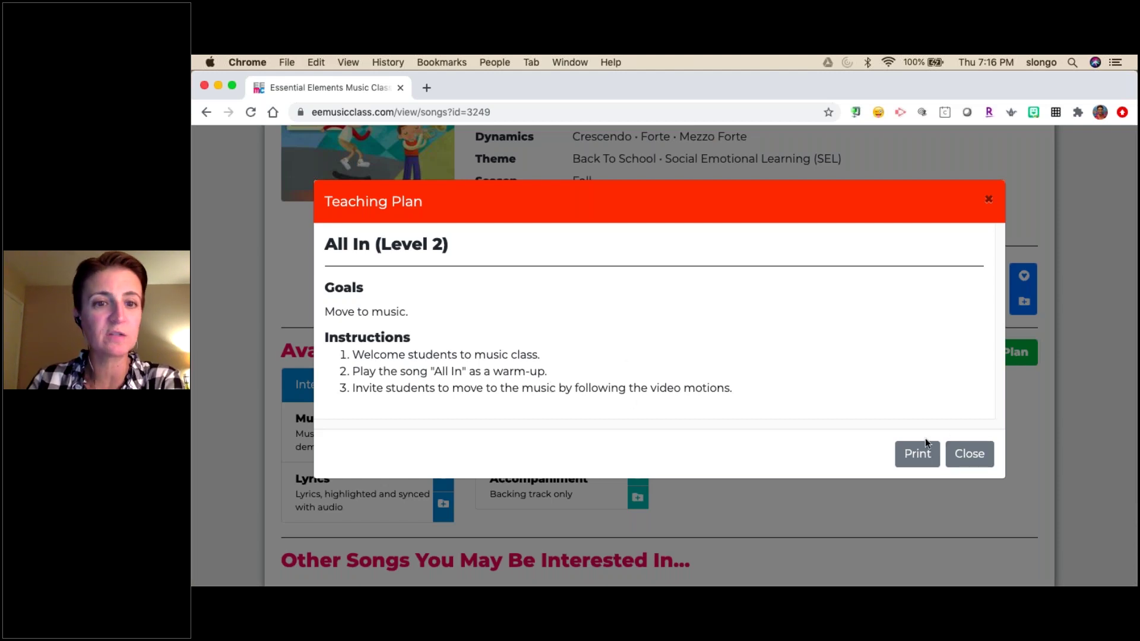
{"action": "left_click", "coordinate": [978, 456]}
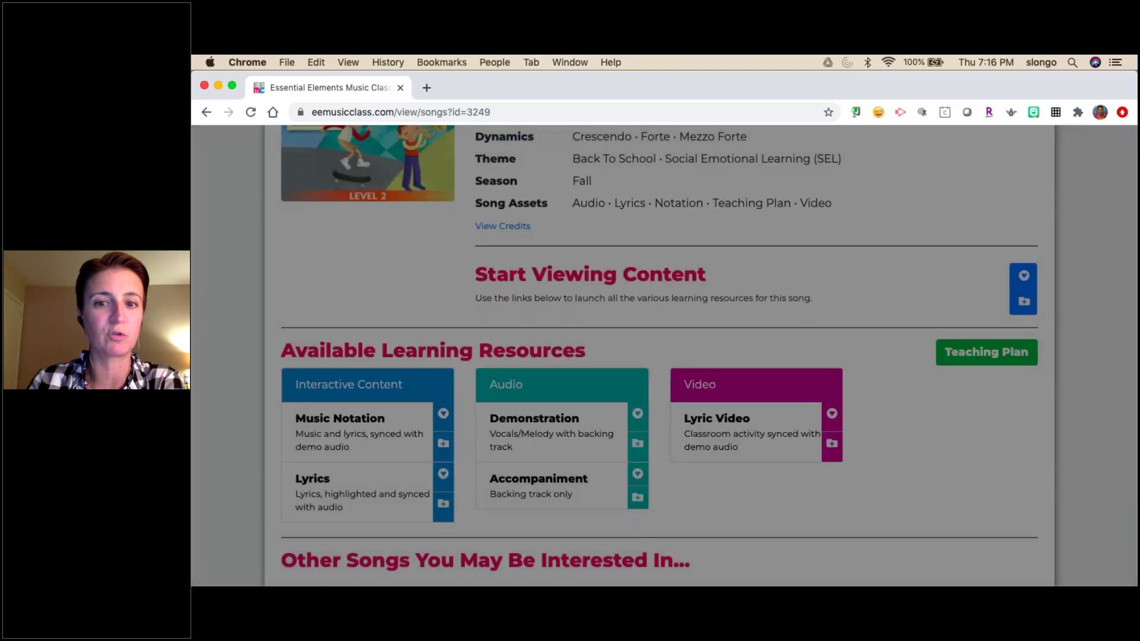
{"action": "left_click", "coordinate": [725, 427]}
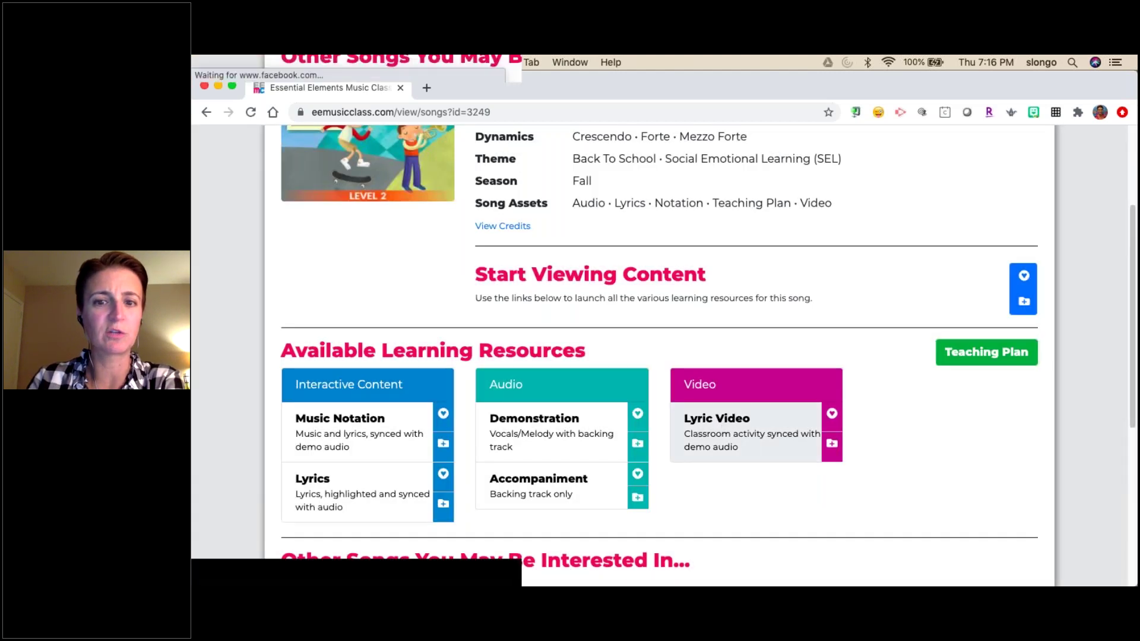
{"action": "left_click", "coordinate": [647, 392]}
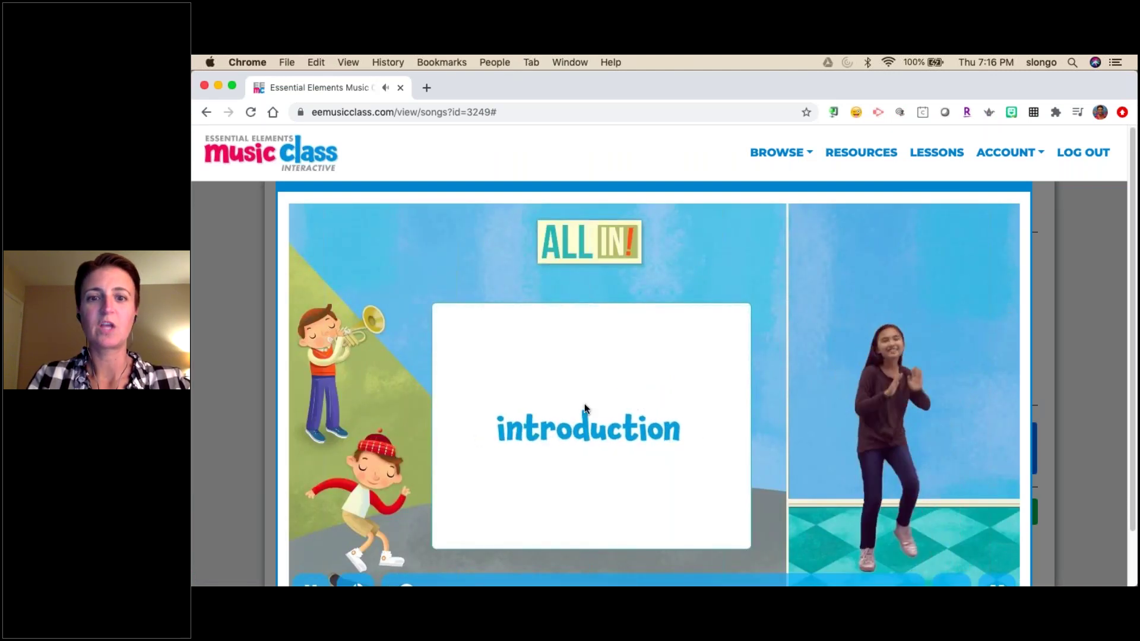
{"action": "left_click", "coordinate": [596, 420]}
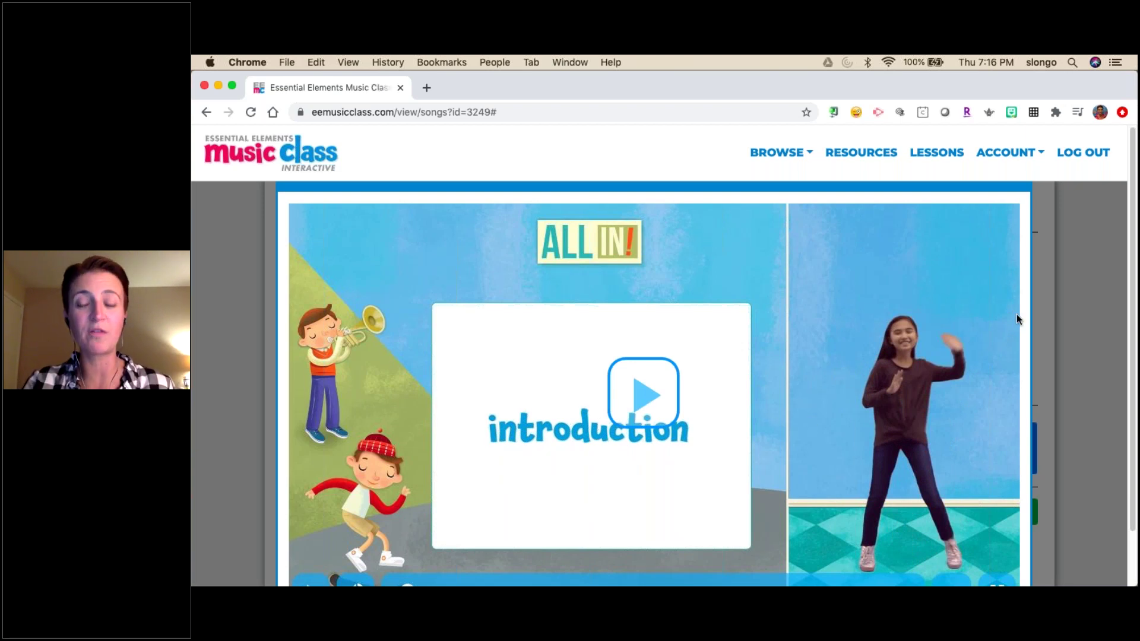
{"action": "left_click", "coordinate": [1064, 301]}
Add the Music Notation of "All In (Level 2)" to the "Gr. 3-5: Pitch" playlist
{"action": "scroll", "coordinate": [813, 437], "scroll_direction": "down", "scroll_amount": 5}
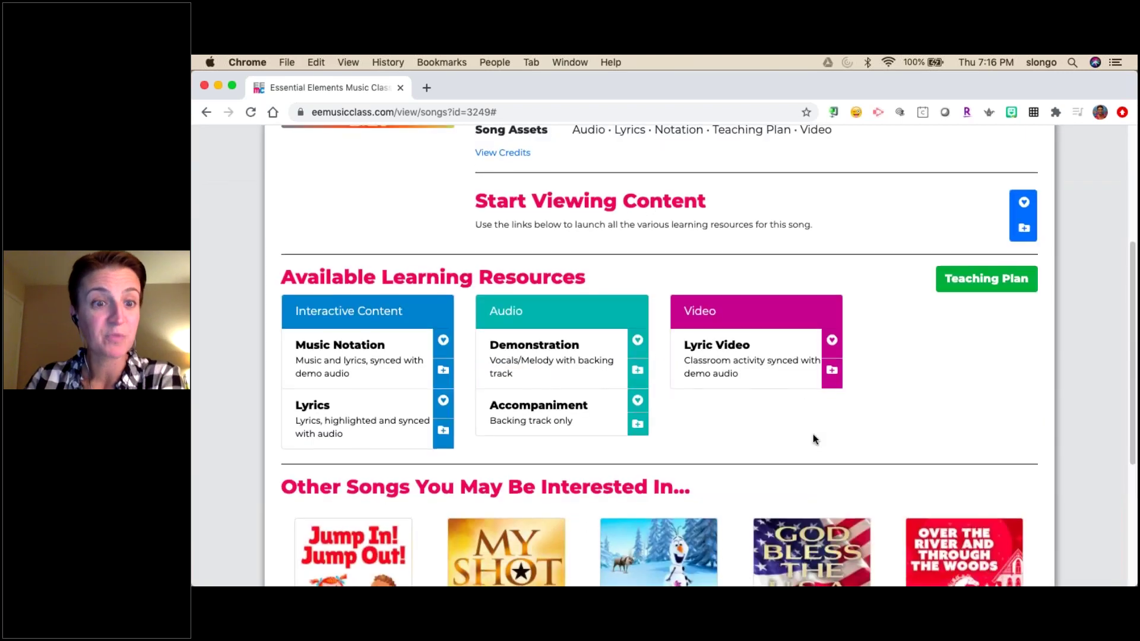
{"action": "left_click", "coordinate": [442, 371]}
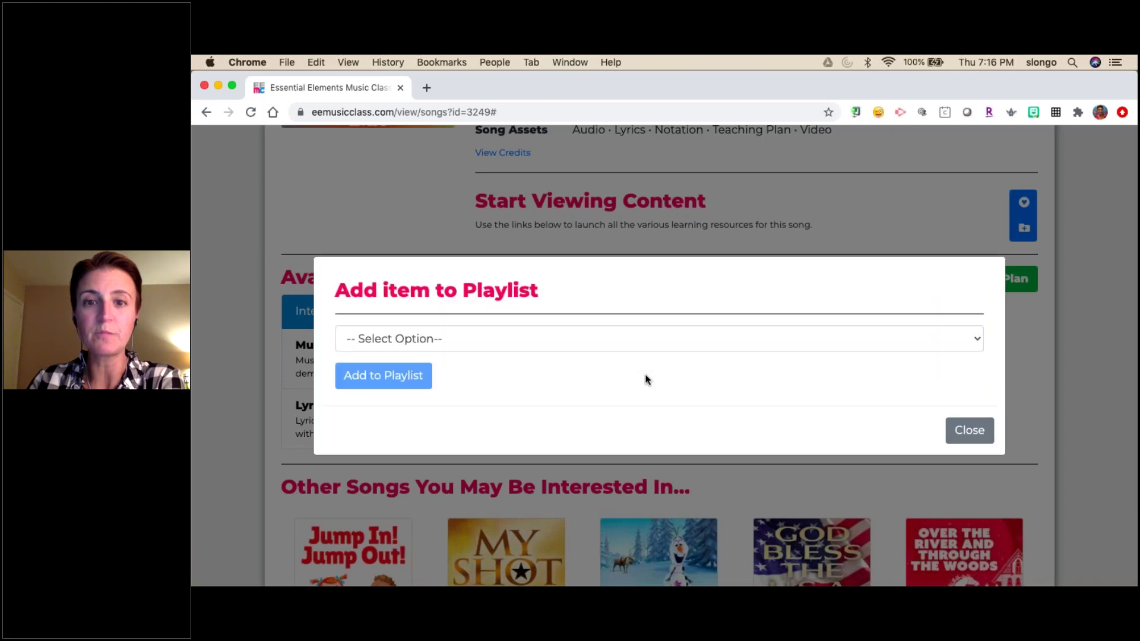
{"action": "left_click", "coordinate": [657, 331]}
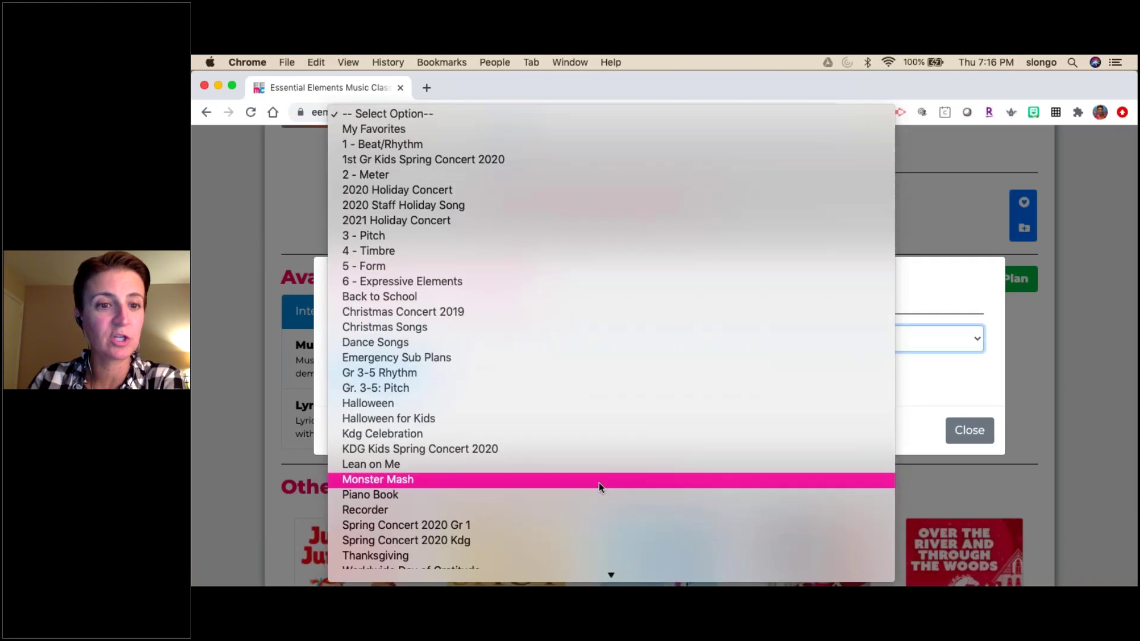
{"action": "left_click", "coordinate": [604, 389]}
{"action": "left_click", "coordinate": [384, 374]}
Add the Lyric Video of "All In (Level 2)" to the "Gr. 3-5: Pitch" playlist and dismiss the notification
{"action": "left_click", "coordinate": [836, 372]}
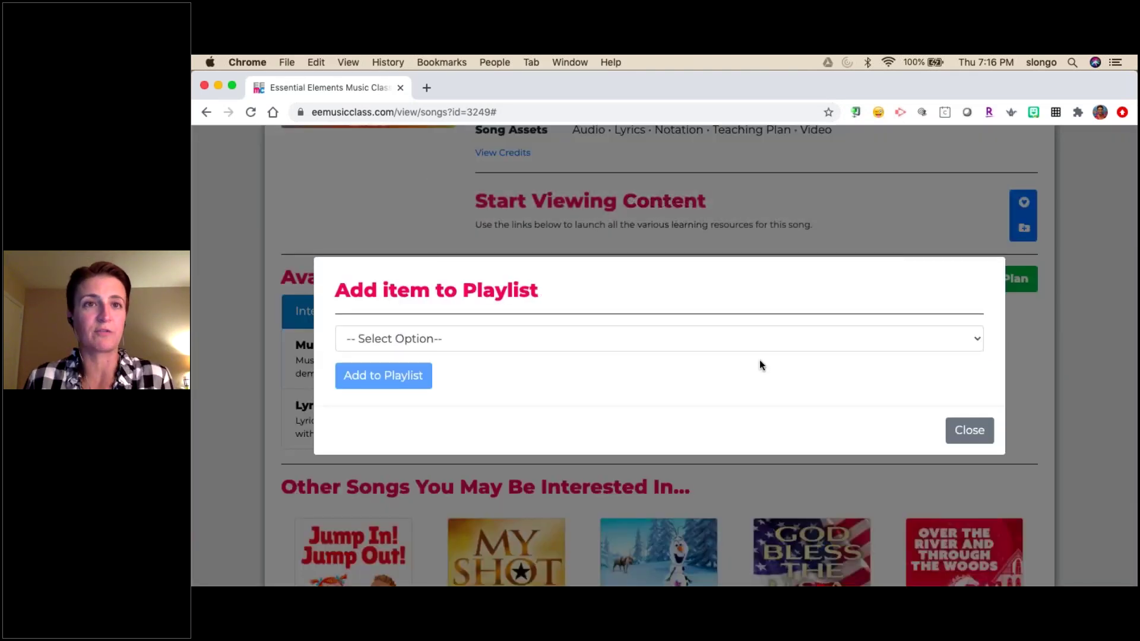
{"action": "left_click", "coordinate": [727, 337]}
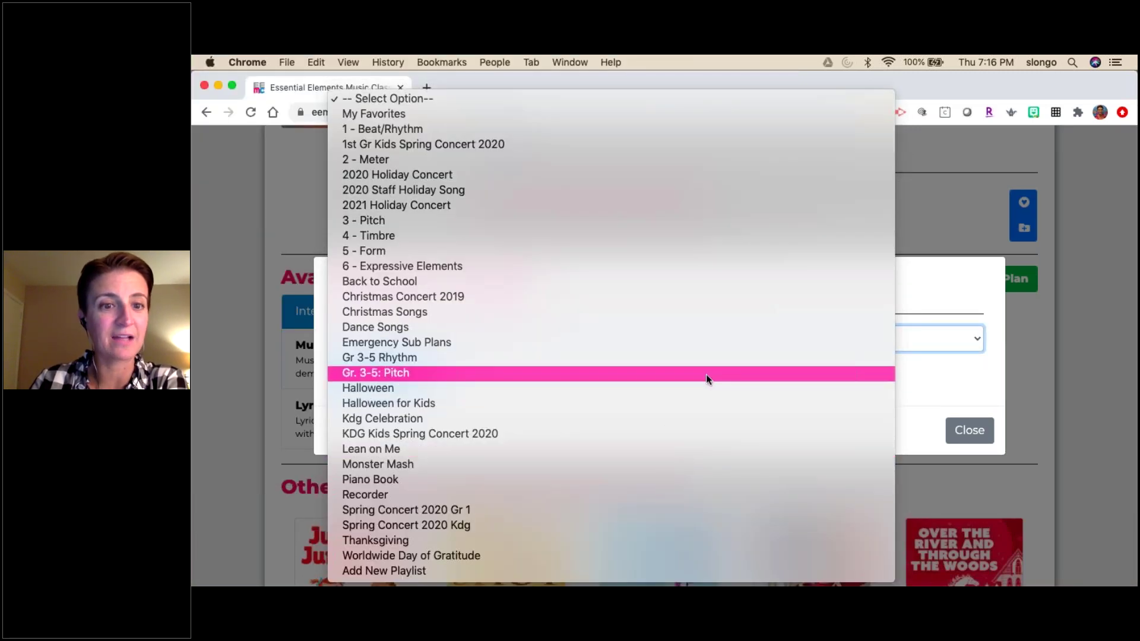
{"action": "left_click", "coordinate": [707, 374]}
{"action": "left_click", "coordinate": [383, 374]}
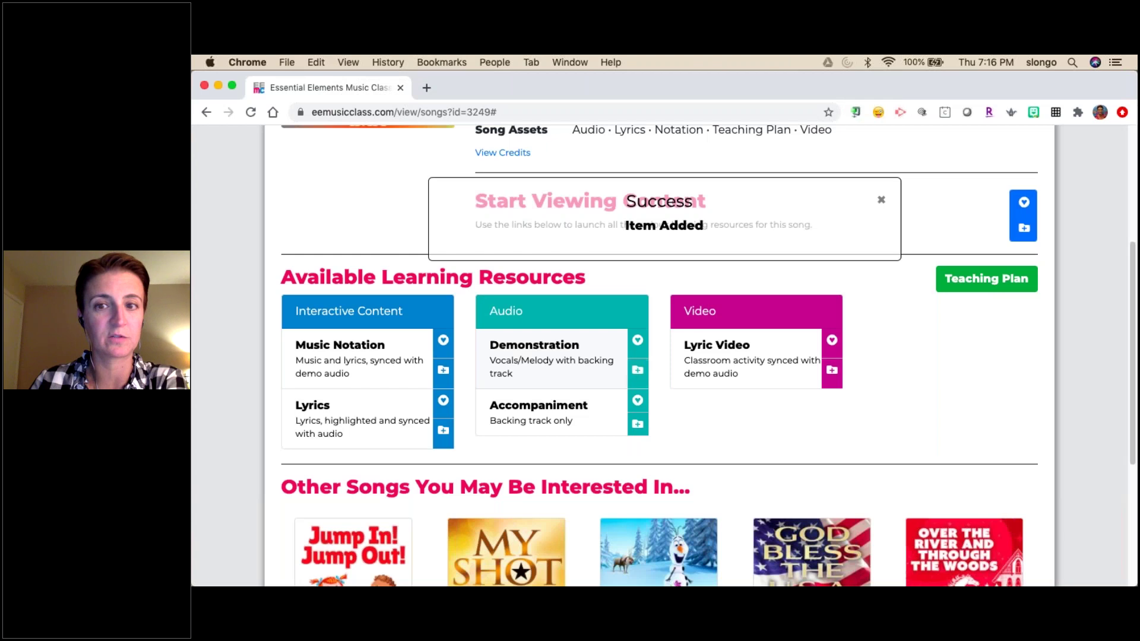
{"action": "left_click", "coordinate": [881, 200]}
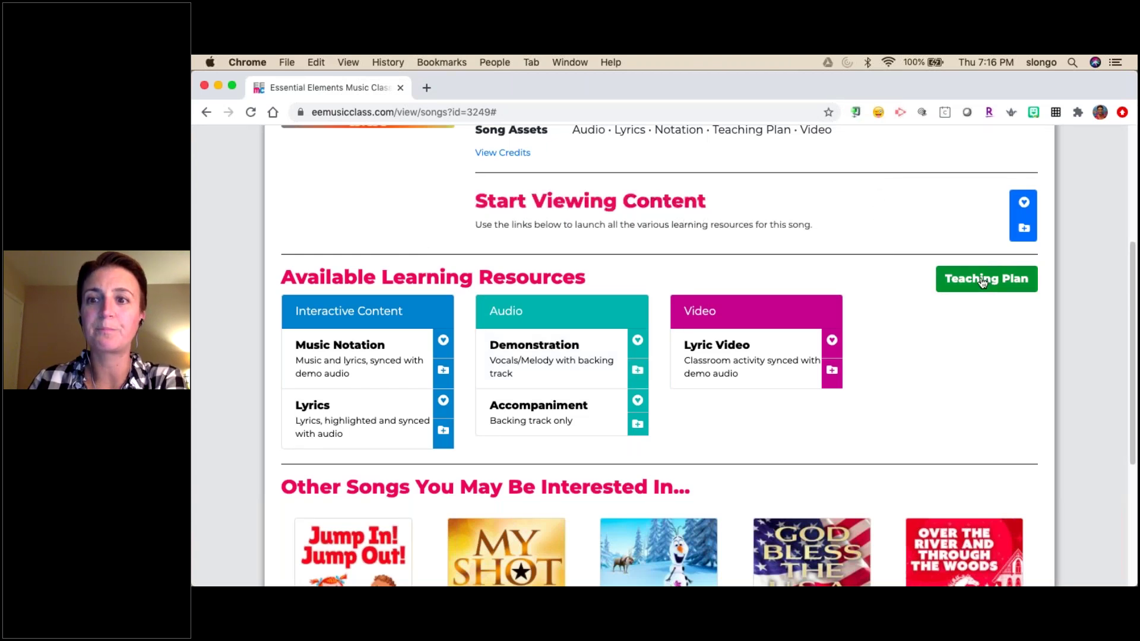
{"action": "scroll", "coordinate": [865, 300], "scroll_direction": "up", "scroll_amount": 1}
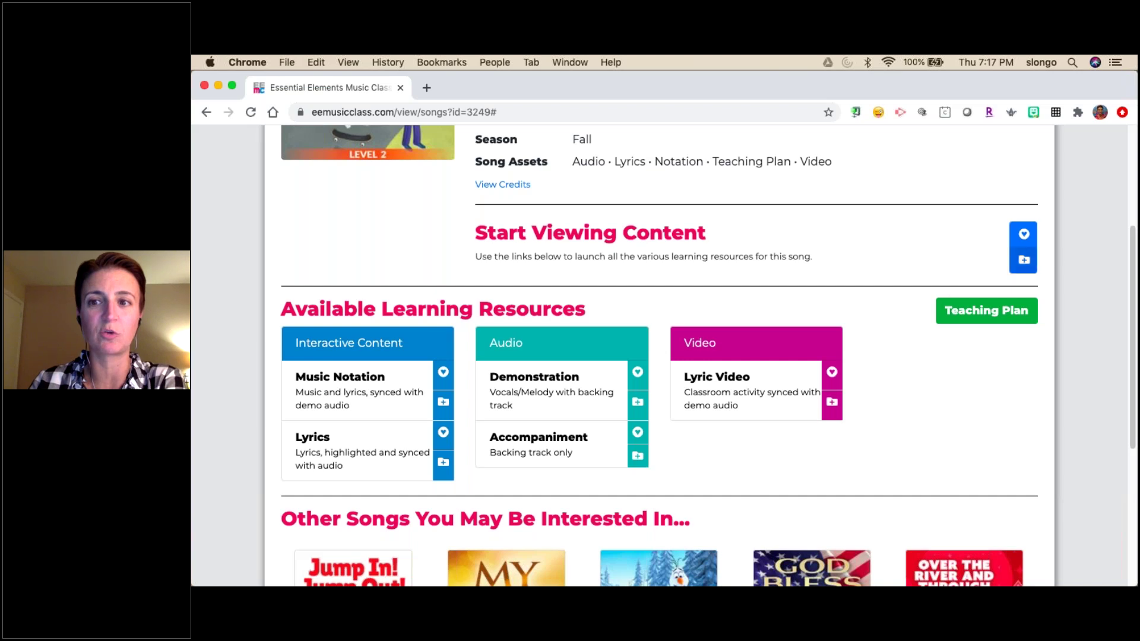
{"action": "left_click", "coordinate": [1023, 260]}
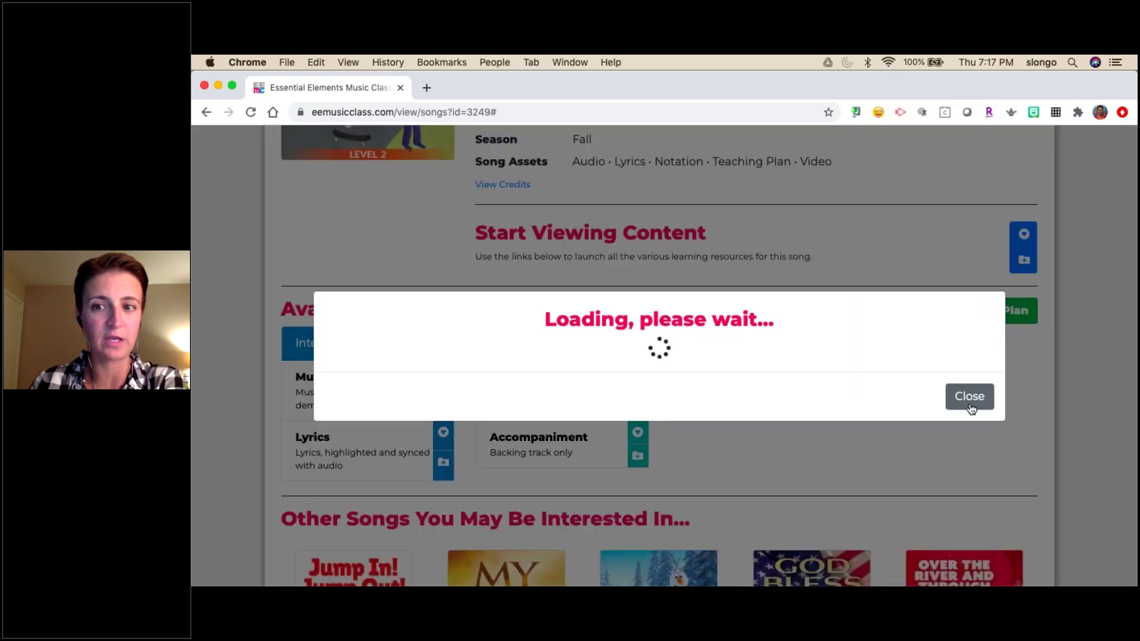
{"action": "left_click", "coordinate": [970, 404]}
Return to the song browser, search for "into the unknown" and open the Level 2 version's song page
{"action": "scroll", "coordinate": [826, 241], "scroll_direction": "up", "scroll_amount": 5}
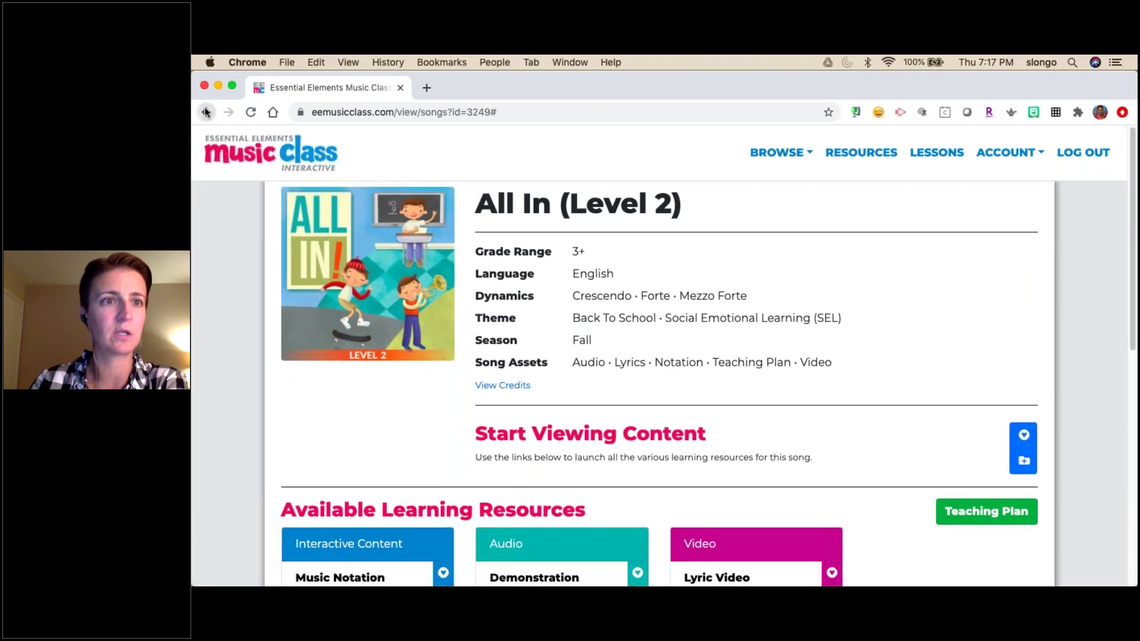
{"action": "left_click", "coordinate": [206, 113]}
{"action": "left_click", "coordinate": [206, 113]}
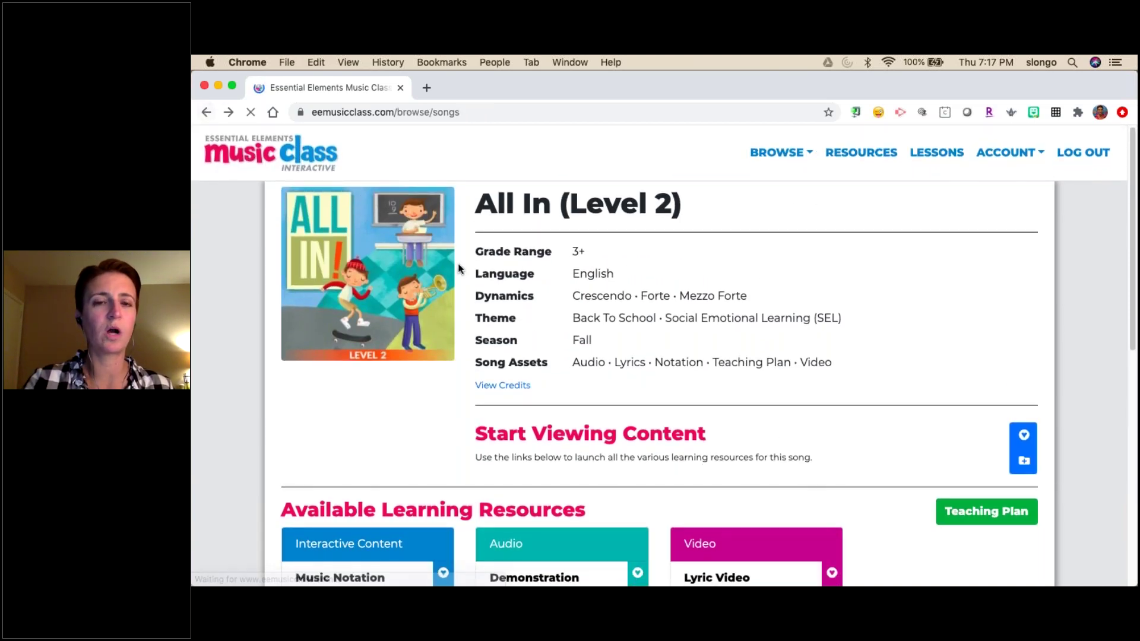
{"action": "left_click_drag", "start_coordinate": [525, 153], "coordinate": [483, 153]}
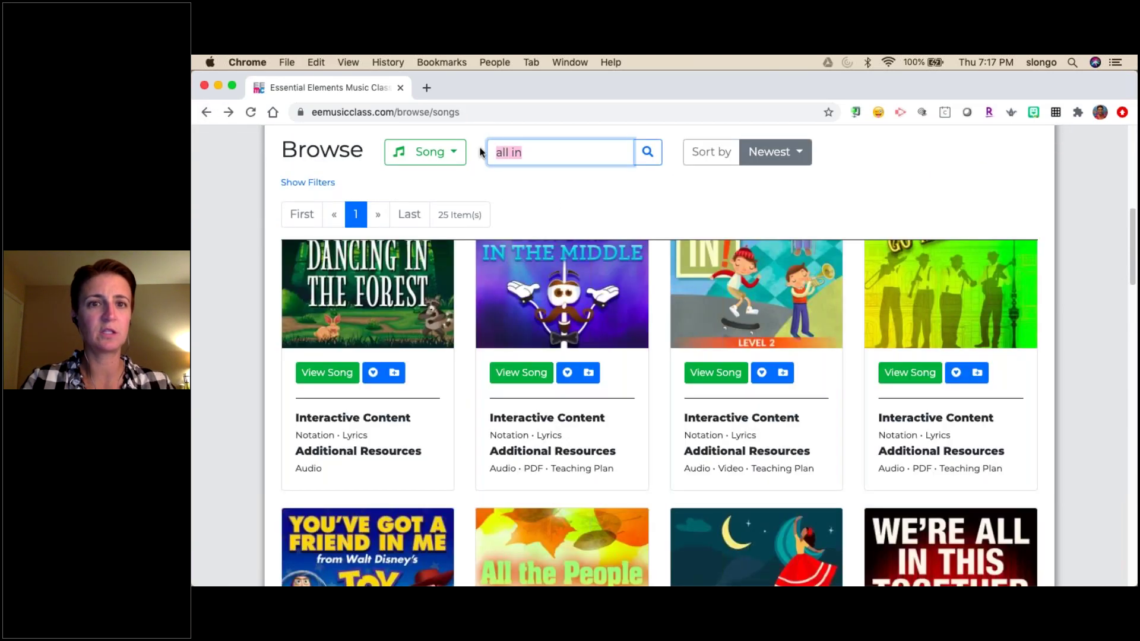
{"action": "type", "text": "into the unknown"}
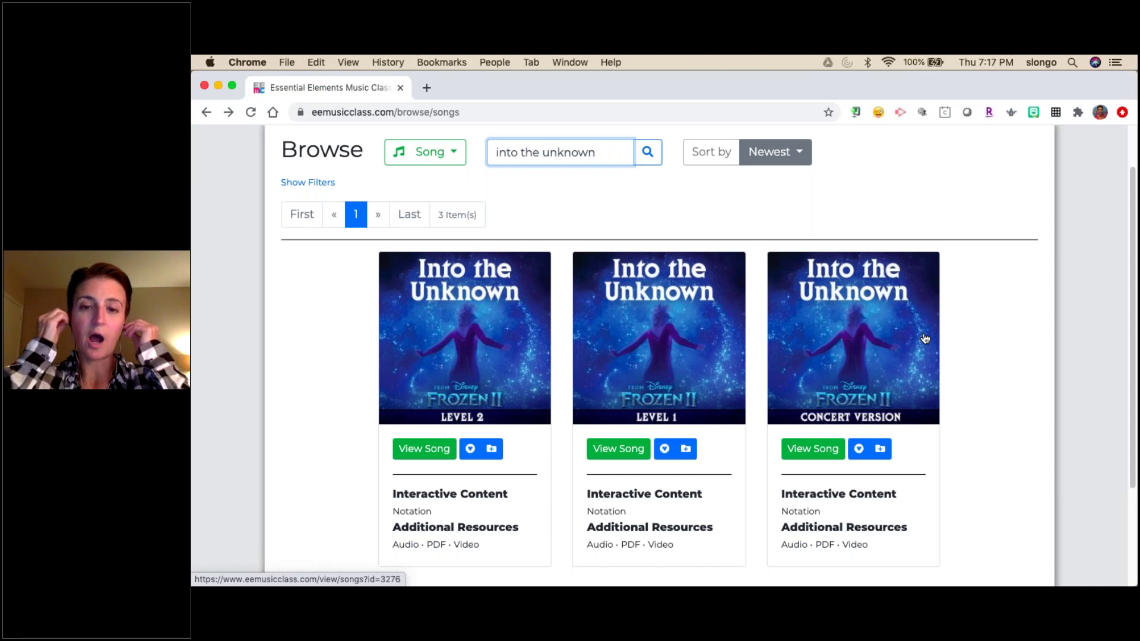
{"action": "left_click", "coordinate": [420, 449]}
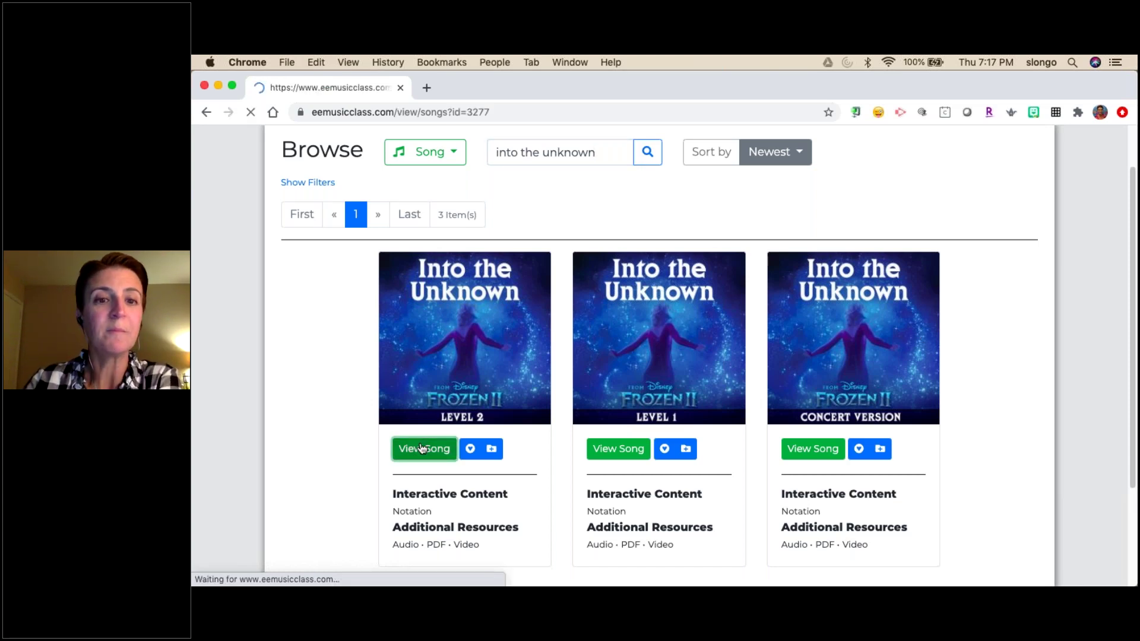
{"action": "scroll", "coordinate": [930, 438], "scroll_direction": "down", "scroll_amount": 4}
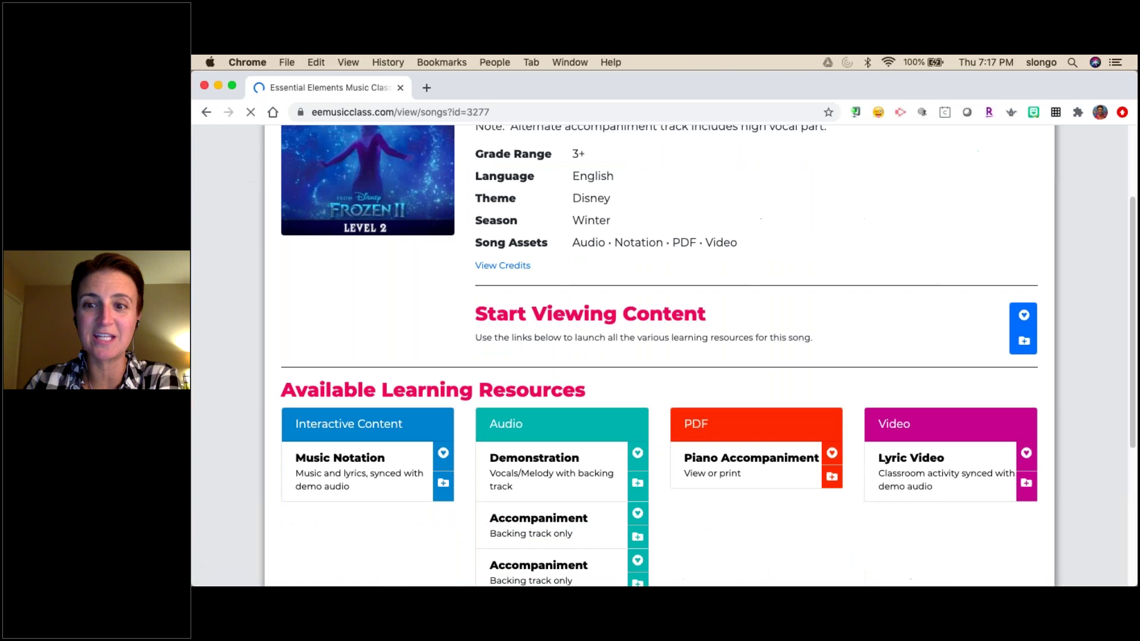
Preview the beginning of the "Into the Unknown" Lyric Video with the system volume raised, and close the player
{"action": "left_click", "coordinate": [929, 438]}
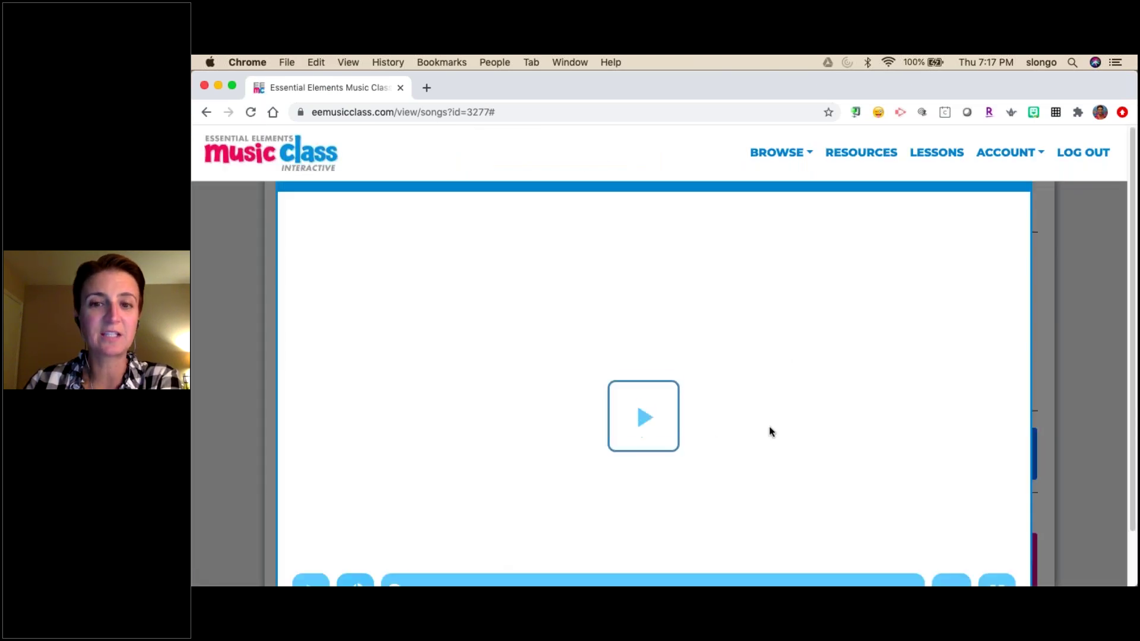
{"action": "left_click", "coordinate": [643, 398]}
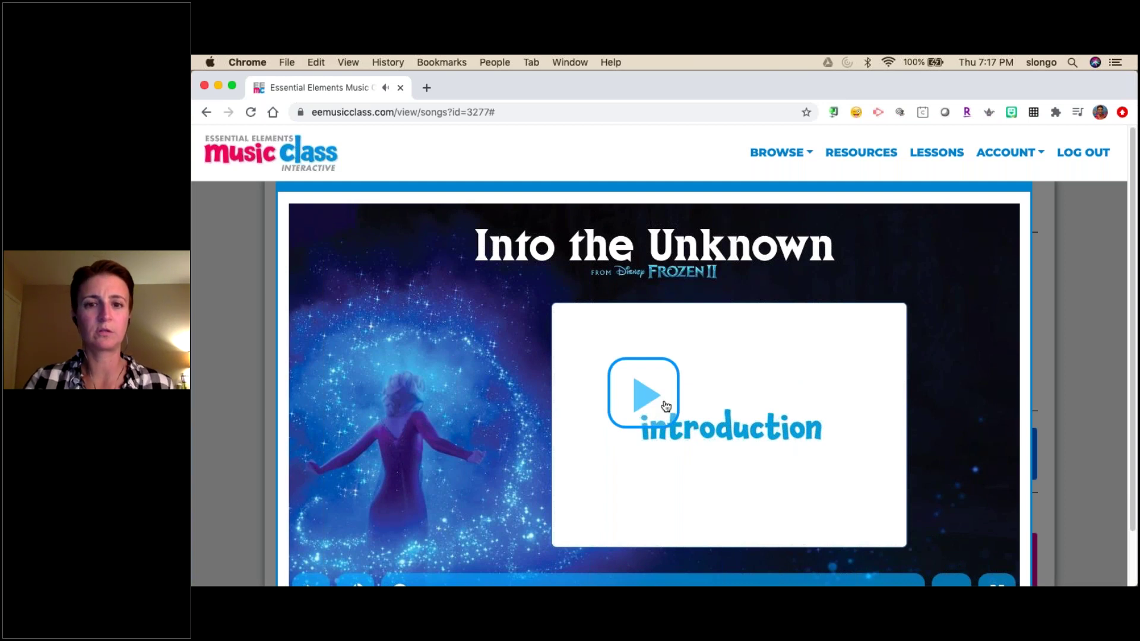
{"action": "key", "text": "XF86AudioRaiseVolume"}
{"action": "key", "text": "XF86AudioRaiseVolume"}
{"action": "key", "text": "XF86AudioRaiseVolume"}
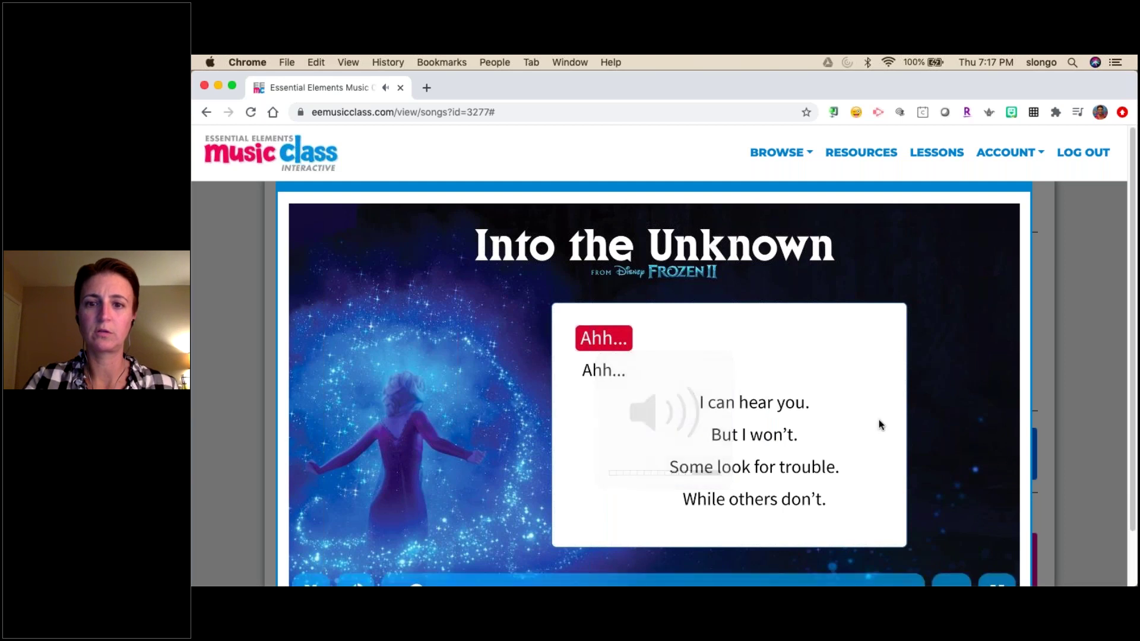
{"action": "scroll", "coordinate": [307, 534], "scroll_direction": "down", "scroll_amount": 2}
{"action": "left_click", "coordinate": [310, 532]}
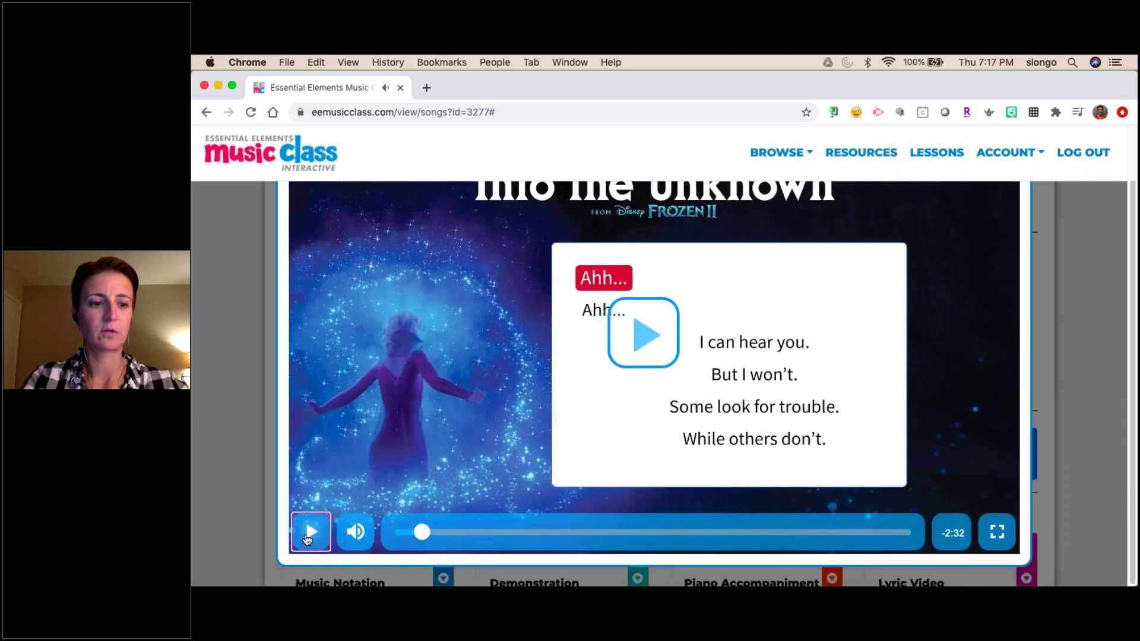
{"action": "key", "text": "Escape"}
Add the entire "Into the Unknown (Level 2)" song to the "Gr. 3-5: Pitch" playlist
{"action": "scroll", "coordinate": [688, 399], "scroll_direction": "down", "scroll_amount": 1}
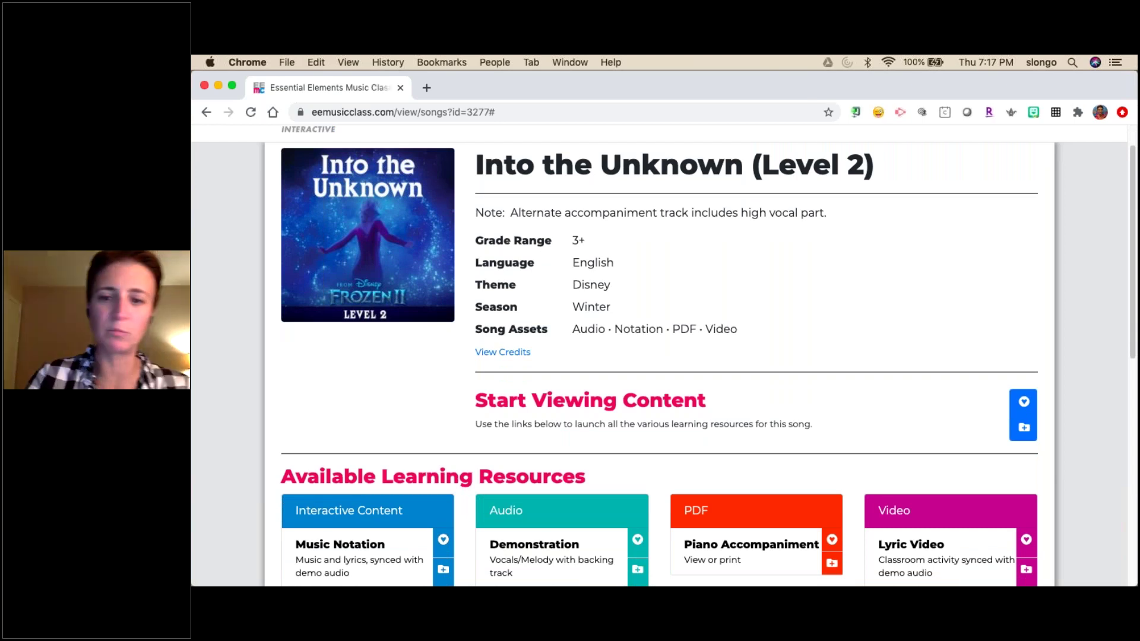
{"action": "scroll", "coordinate": [689, 399], "scroll_direction": "down", "scroll_amount": 4}
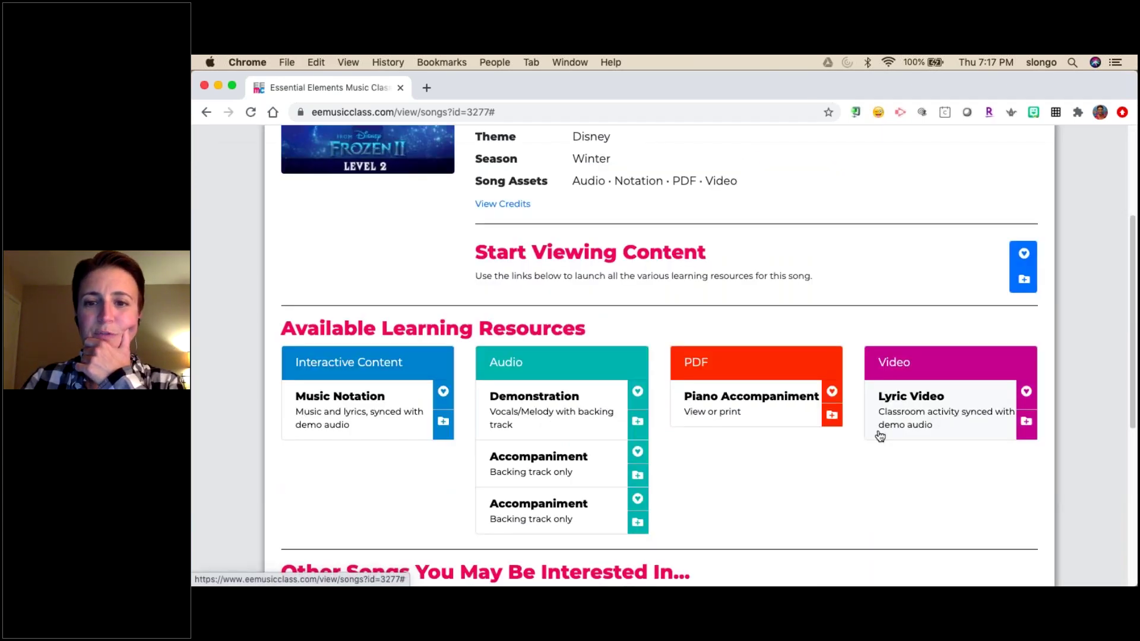
{"action": "scroll", "coordinate": [842, 280], "scroll_direction": "up", "scroll_amount": 4}
{"action": "left_click", "coordinate": [1016, 443]}
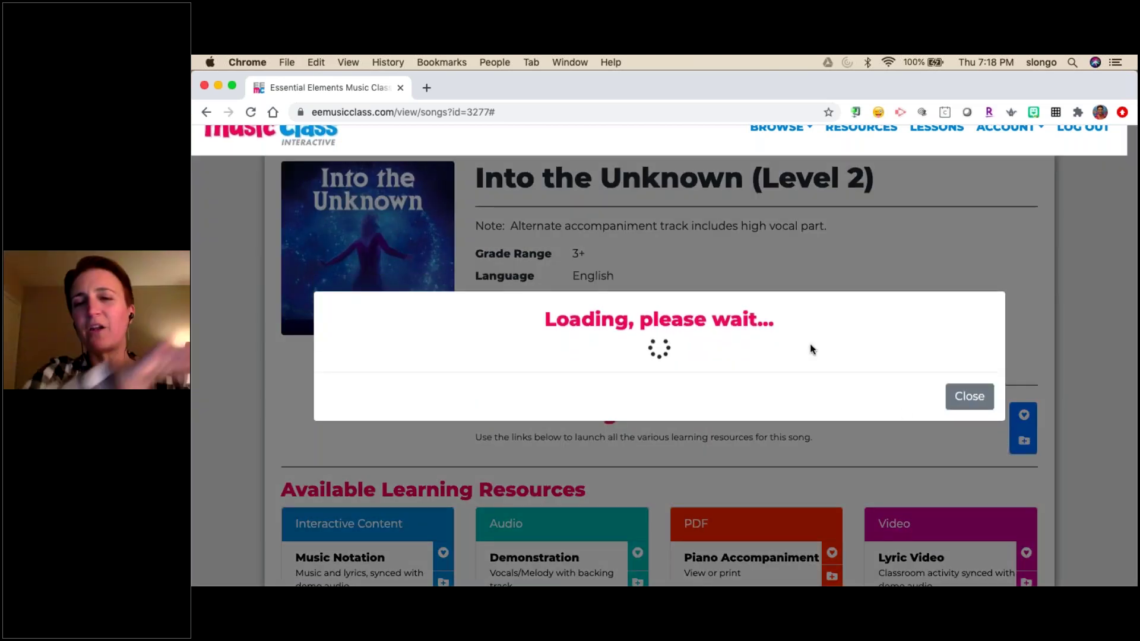
{"action": "left_click", "coordinate": [747, 346]}
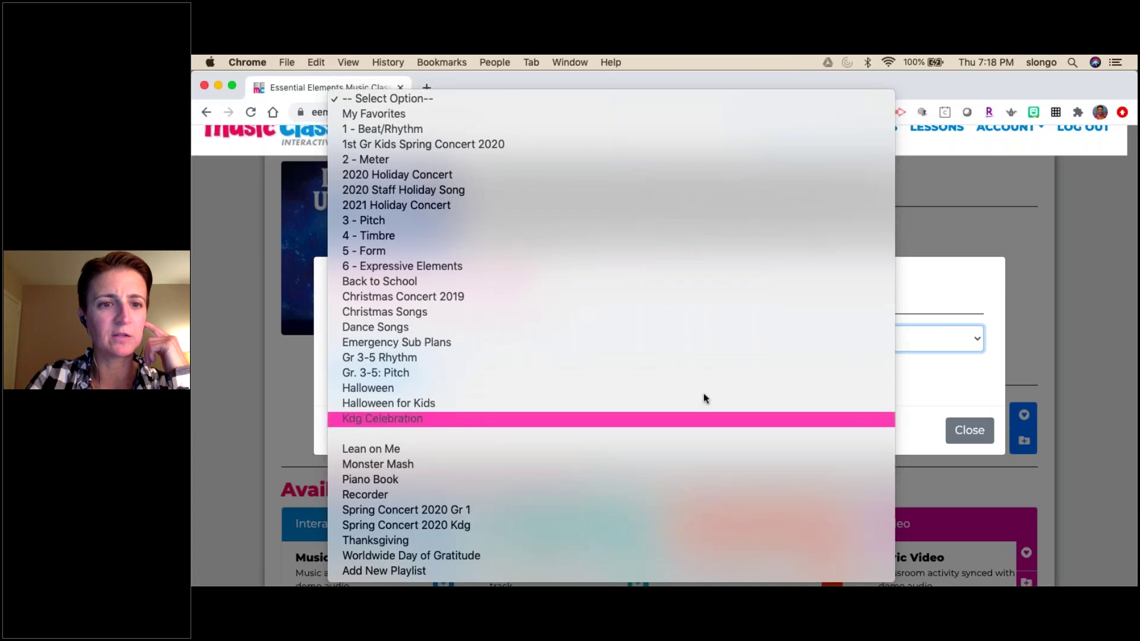
{"action": "left_click", "coordinate": [711, 373]}
{"action": "left_click", "coordinate": [342, 378]}
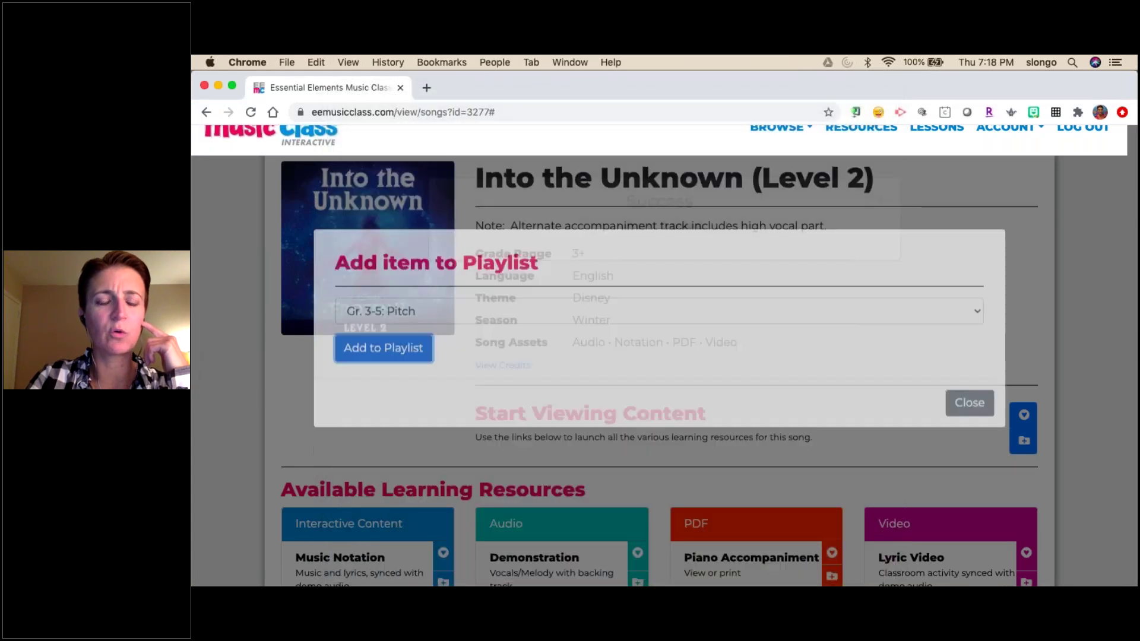
Dismiss the notification, then go to the playlists overview and expand "Gr. 3-5: Pitch" to review its items
{"action": "left_click", "coordinate": [882, 200]}
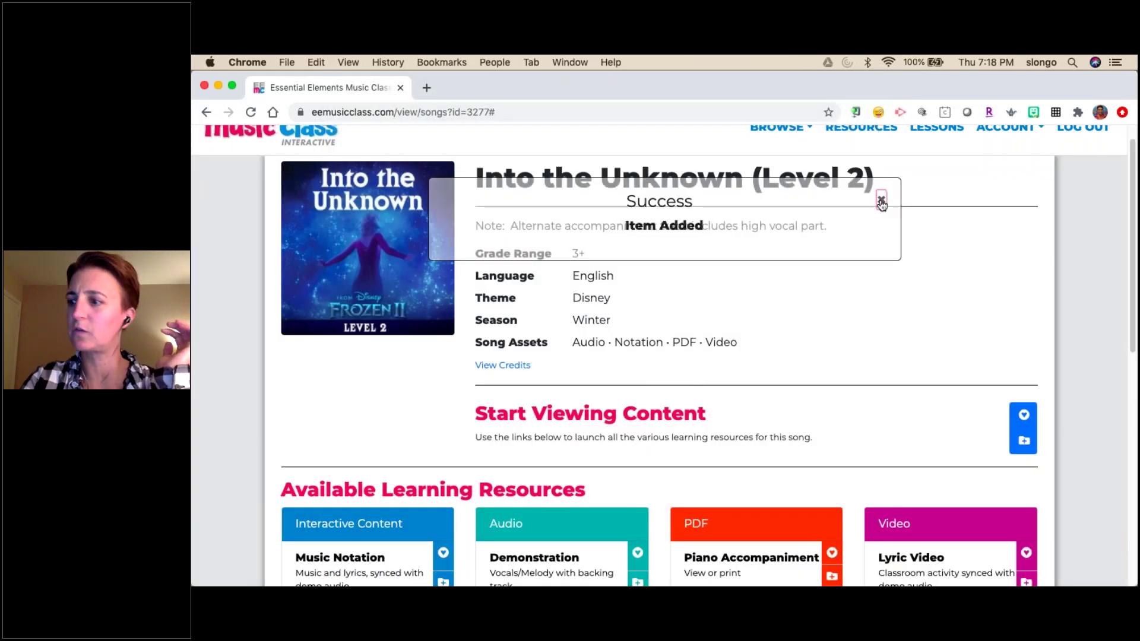
{"action": "scroll", "coordinate": [882, 190], "scroll_direction": "up", "scroll_amount": 1}
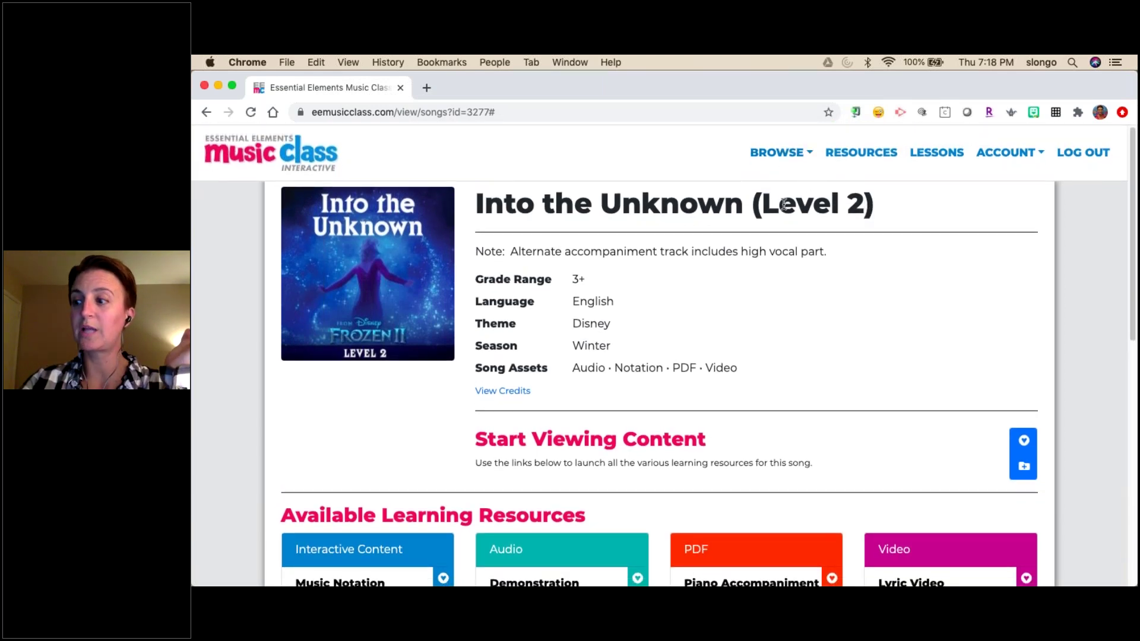
{"action": "left_click", "coordinate": [802, 153]}
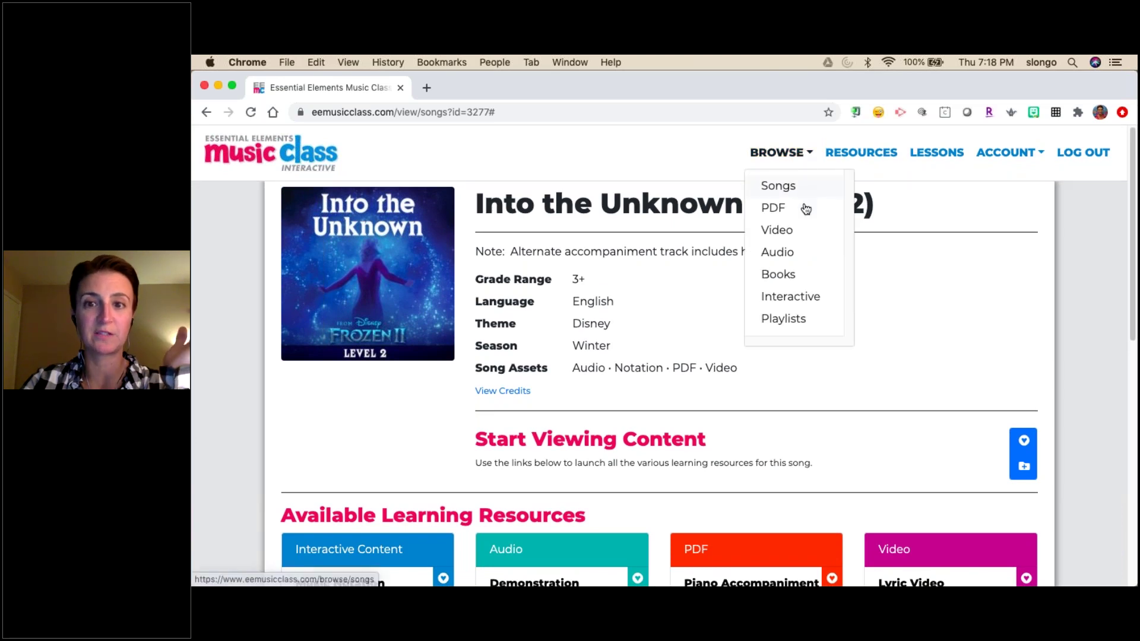
{"action": "left_click", "coordinate": [787, 321]}
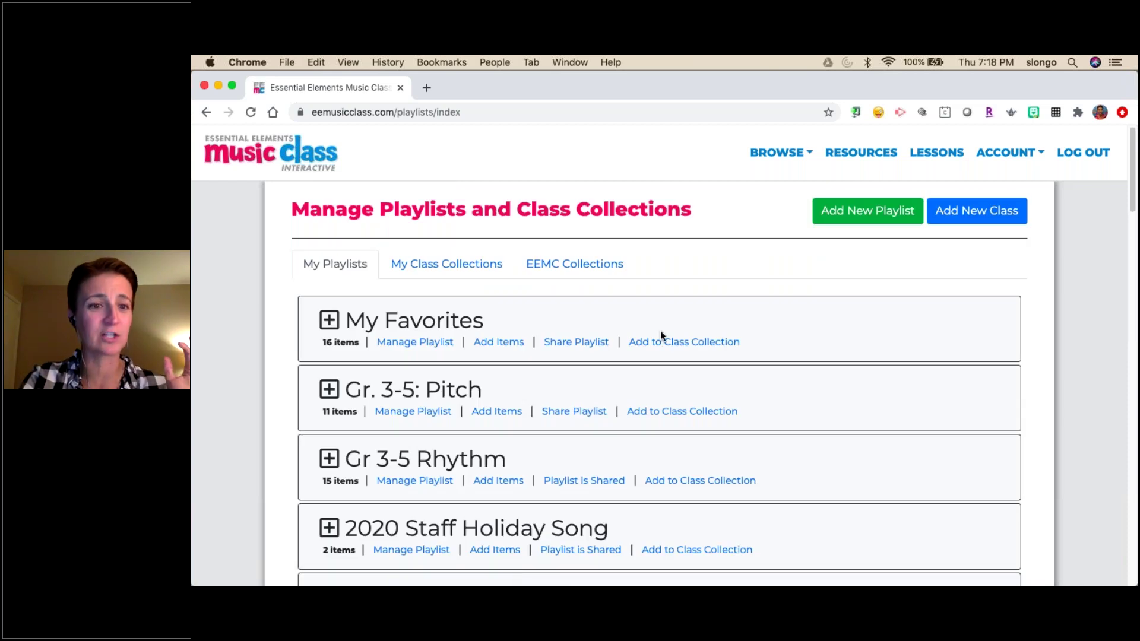
{"action": "left_click", "coordinate": [330, 389]}
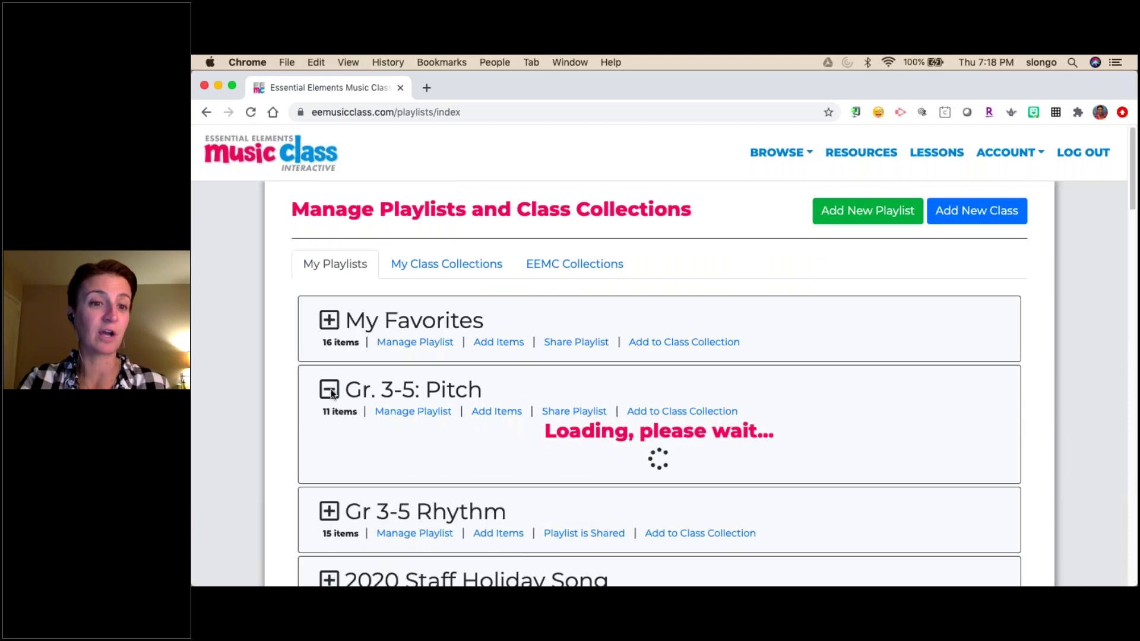
{"action": "scroll", "coordinate": [1022, 415], "scroll_direction": "down", "scroll_amount": 5}
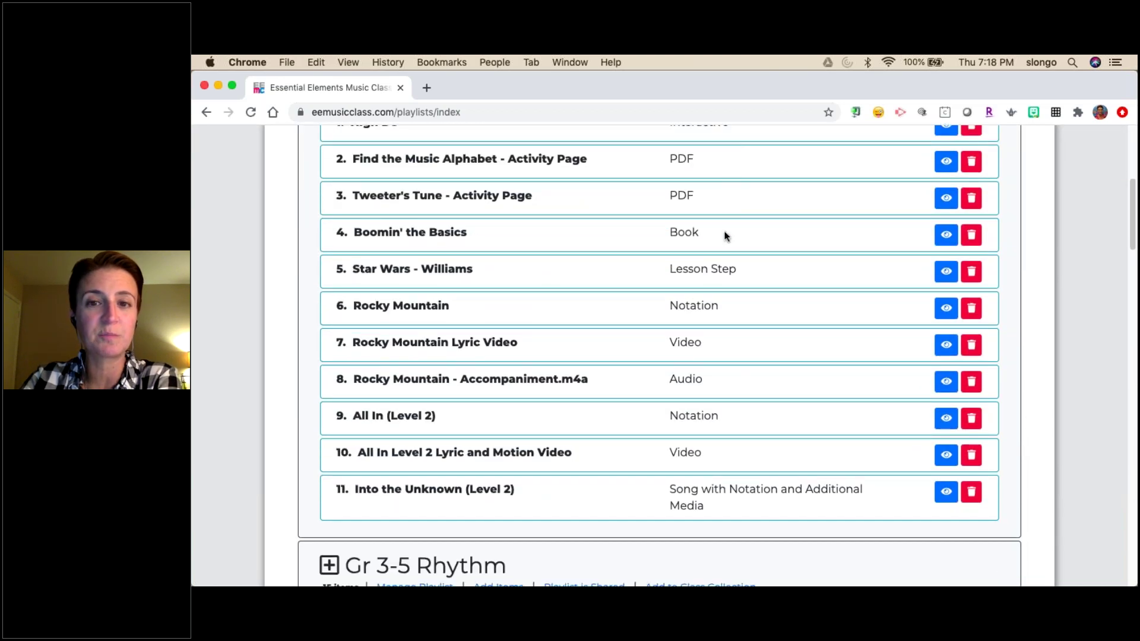
{"action": "scroll", "coordinate": [725, 237], "scroll_direction": "up", "scroll_amount": 2}
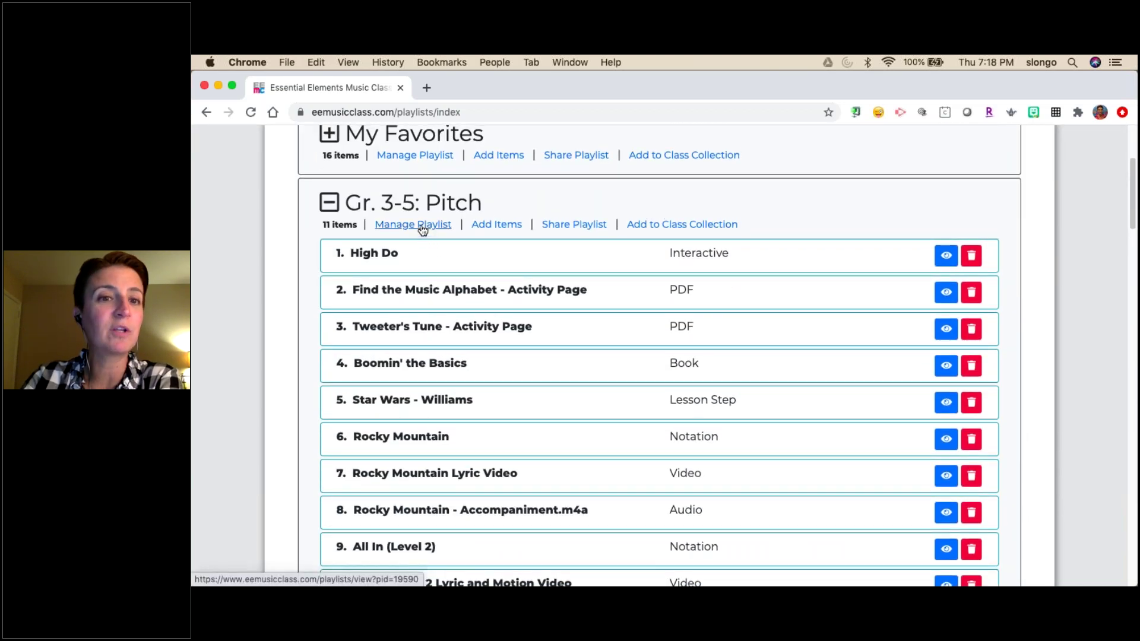
Open the "Gr. 3-5: Pitch" playlist for management
{"action": "left_click_drag", "start_coordinate": [425, 255], "coordinate": [407, 311]}
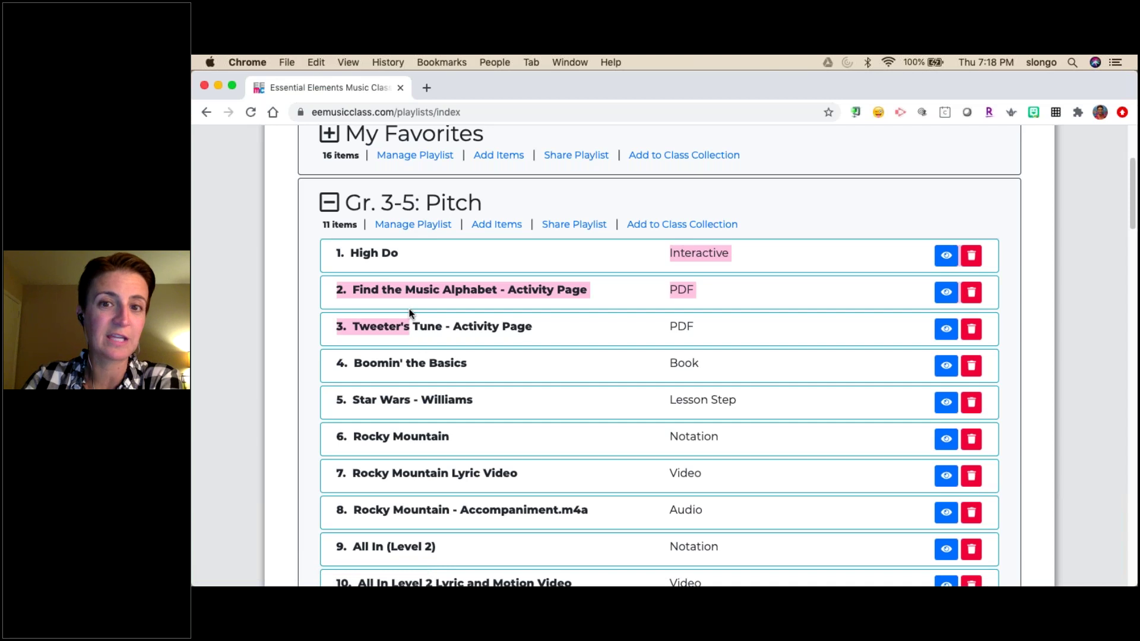
{"action": "left_click", "coordinate": [425, 255]}
{"action": "left_click", "coordinate": [412, 226]}
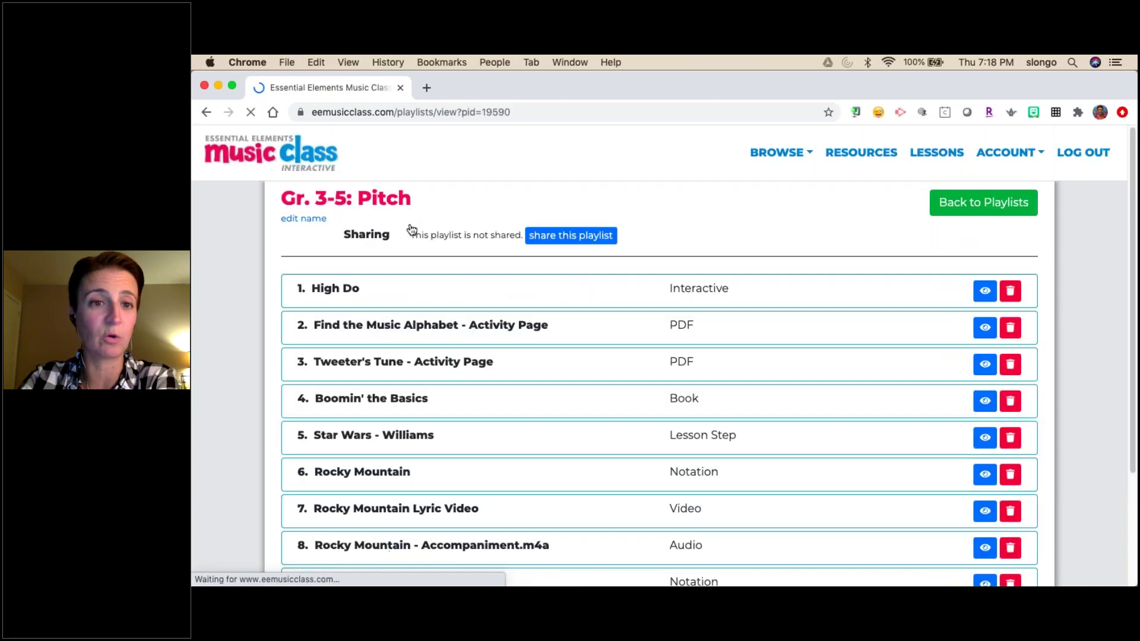
Reorder the playlist with "Into the Unknown (Level 2)" first, "Find the Music Alphabet - Activity Page" second and "Rocky Mountain Lyric Video" third
{"action": "scroll", "coordinate": [659, 357], "scroll_direction": "down", "scroll_amount": 3}
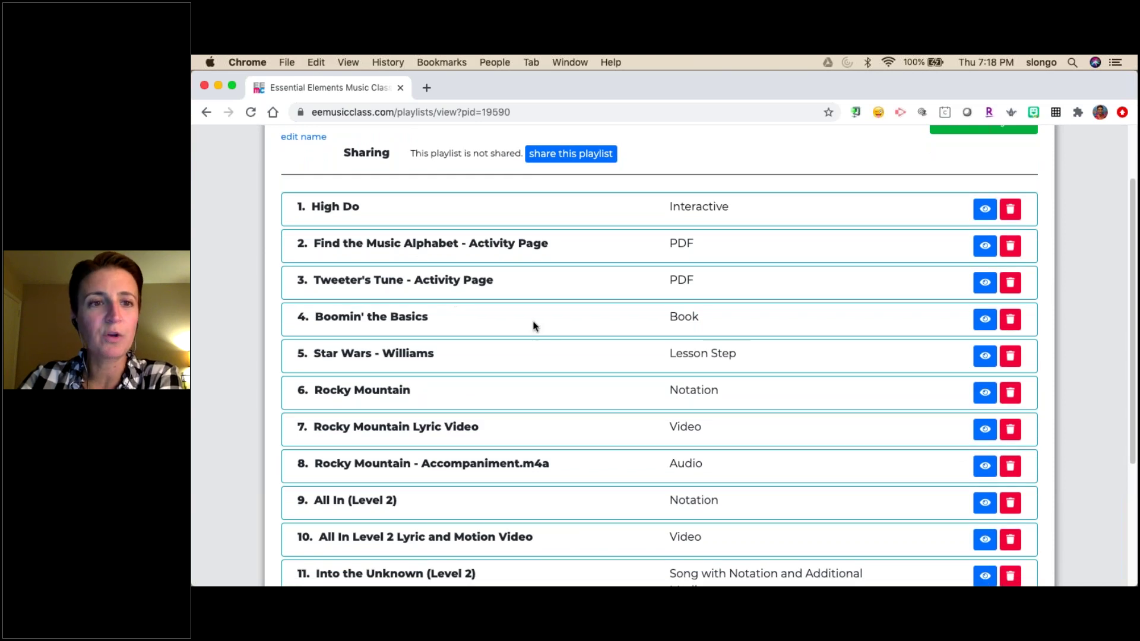
{"action": "scroll", "coordinate": [534, 325], "scroll_direction": "down", "scroll_amount": 1}
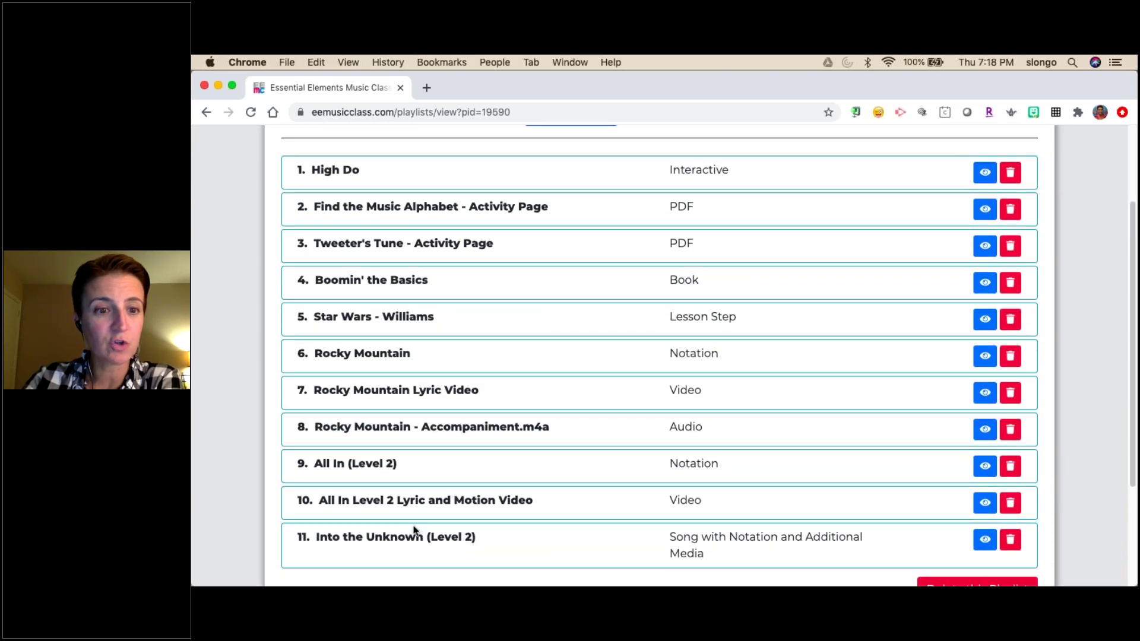
{"action": "left_click_drag", "start_coordinate": [415, 531], "coordinate": [410, 166]}
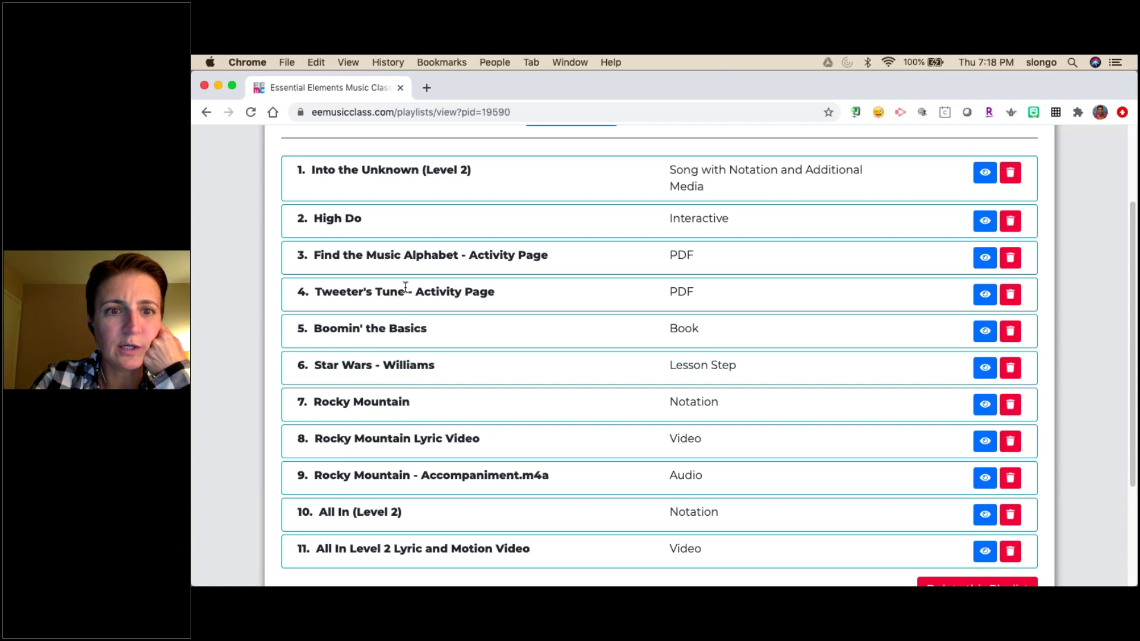
{"action": "left_click_drag", "start_coordinate": [410, 248], "coordinate": [410, 204]}
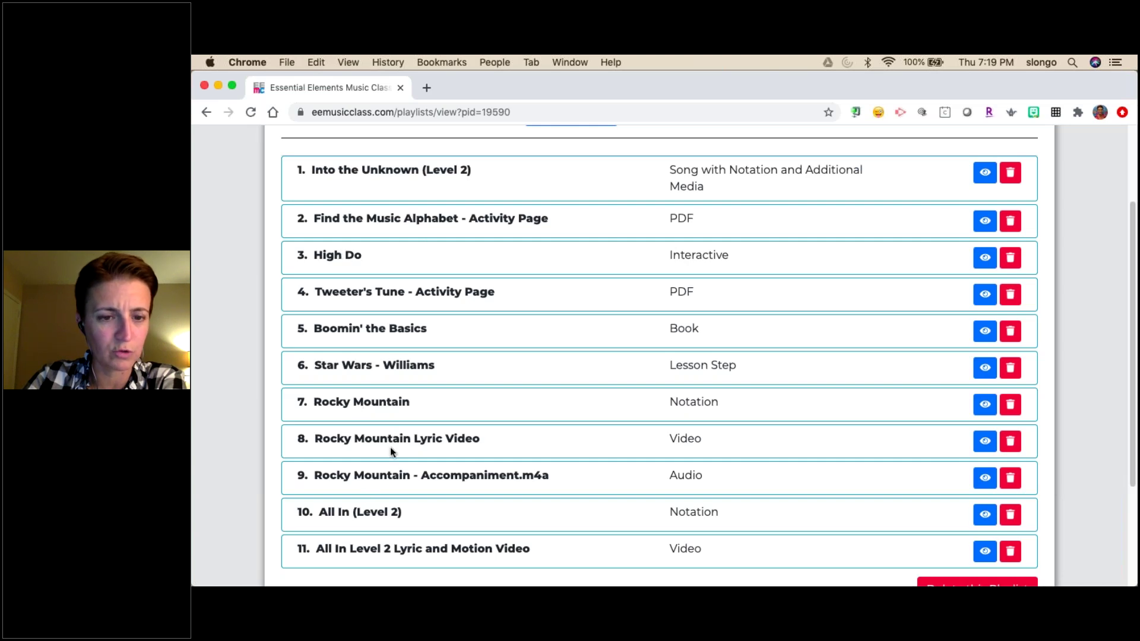
{"action": "left_click_drag", "start_coordinate": [390, 423], "coordinate": [388, 249]}
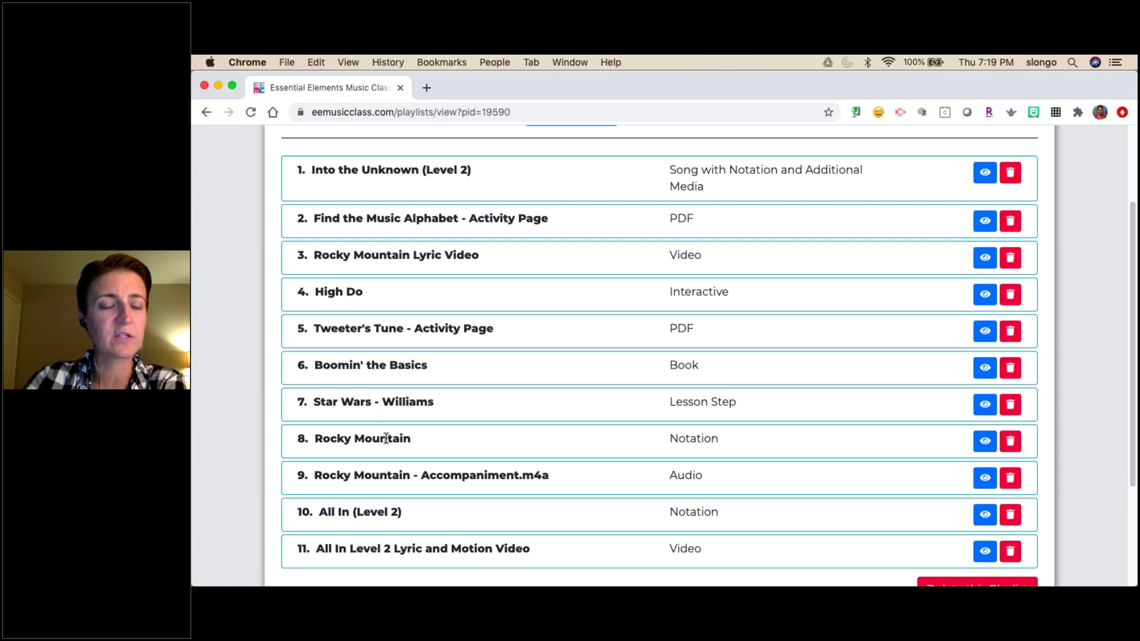
Move the "Rocky Mountain" notation to fourth, "Boomin' the Basics" to fifth and "All In Level 2 Lyric and Motion Video" to sixth place
{"action": "left_click_drag", "start_coordinate": [368, 438], "coordinate": [380, 291]}
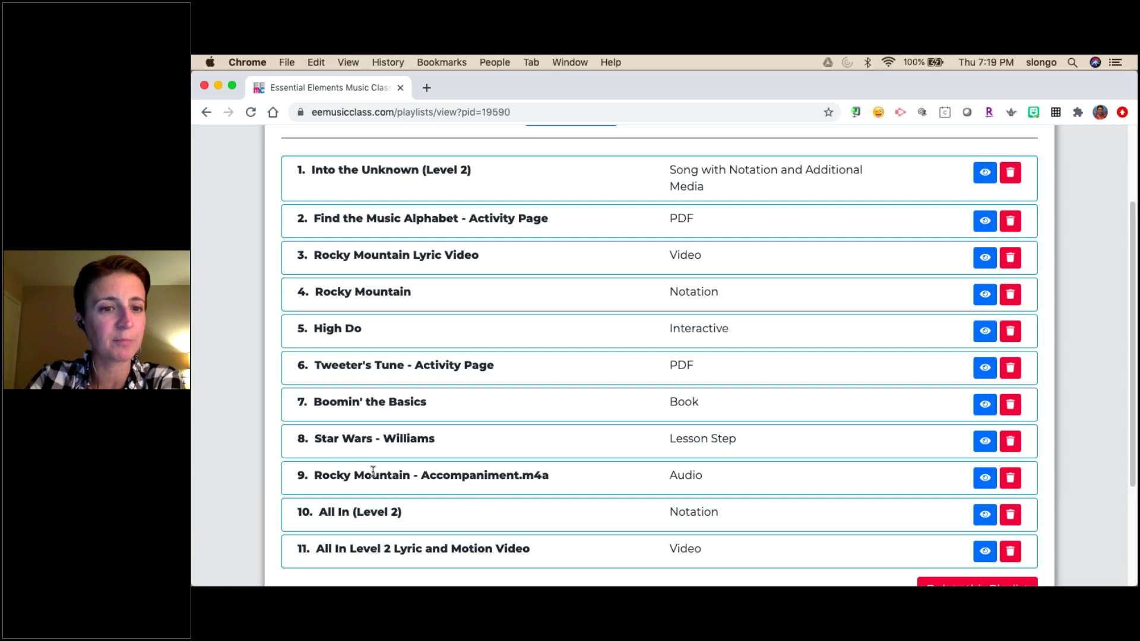
{"action": "left_click_drag", "start_coordinate": [387, 397], "coordinate": [372, 334]}
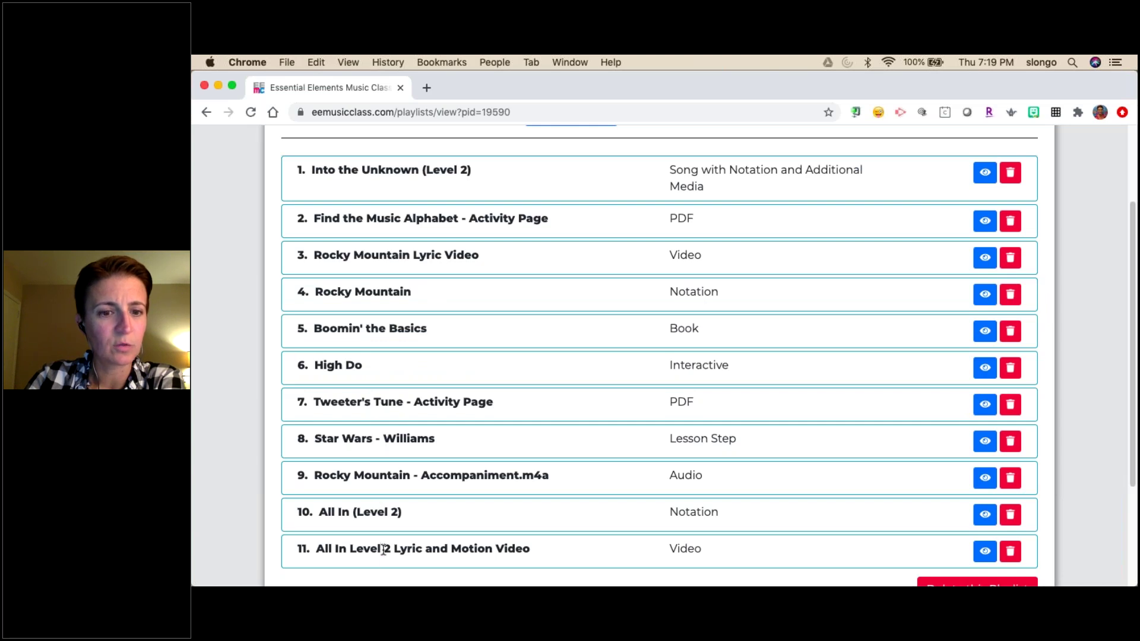
{"action": "left_click_drag", "start_coordinate": [383, 549], "coordinate": [380, 357]}
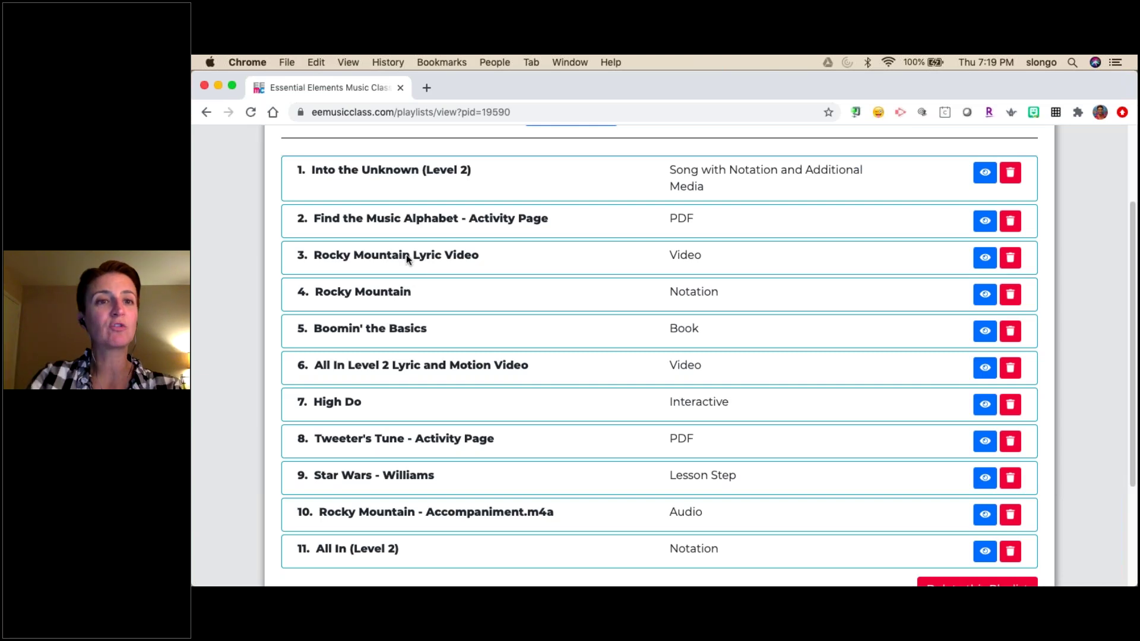
Generate a student share link for the "Gr. 3-5: Pitch" playlist with the default expiration and copy it
{"action": "scroll", "coordinate": [539, 321], "scroll_direction": "up", "scroll_amount": 3}
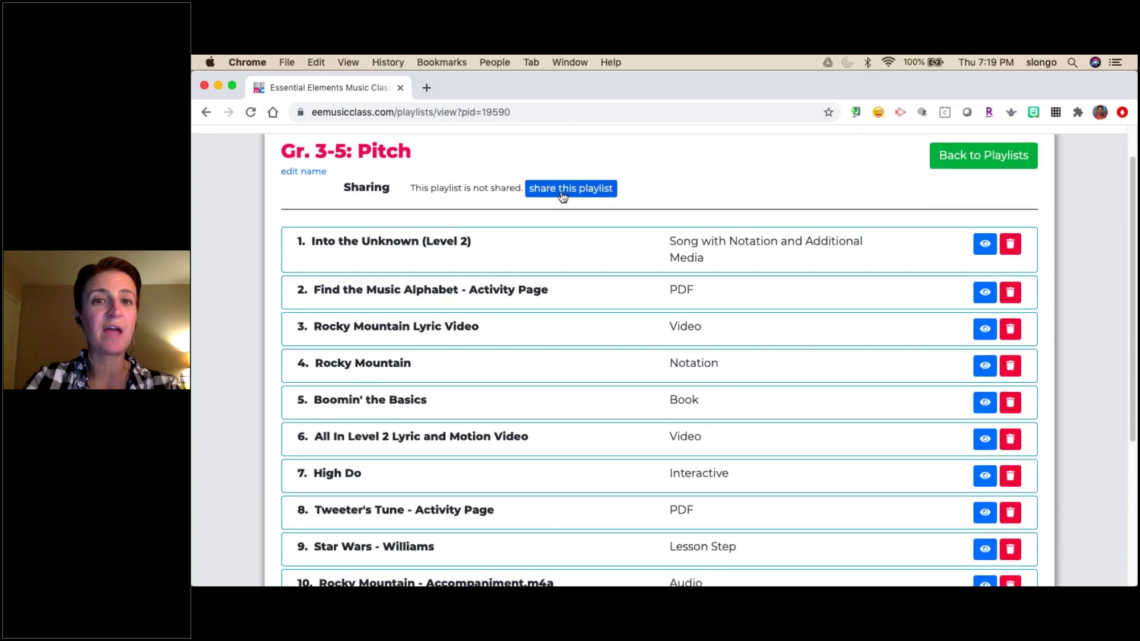
{"action": "left_click", "coordinate": [564, 196]}
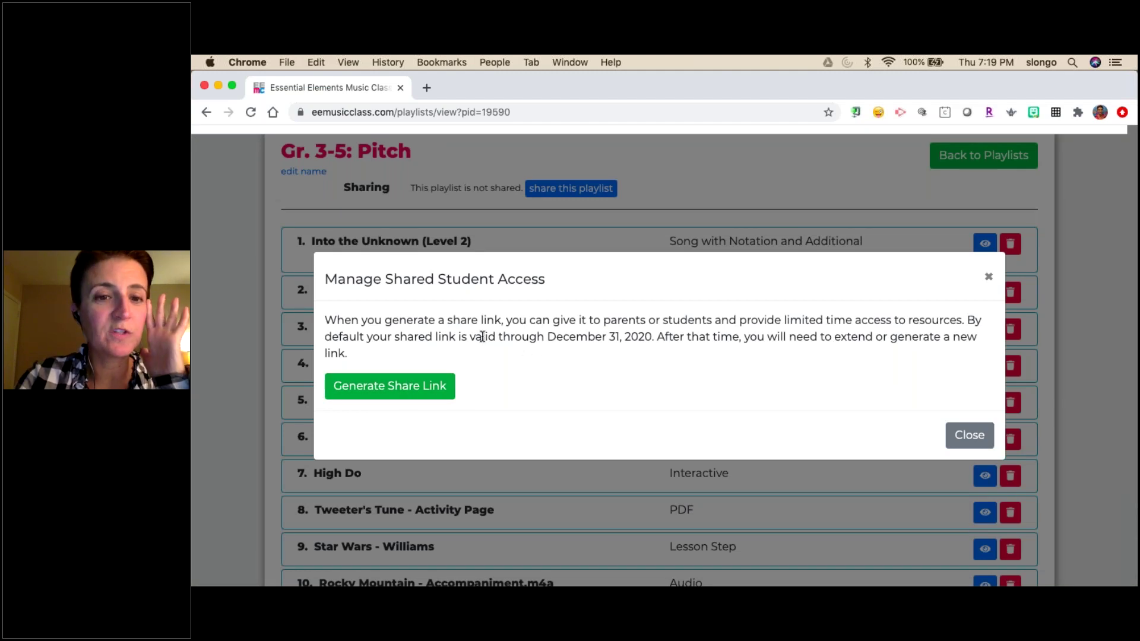
{"action": "left_click_drag", "start_coordinate": [651, 336], "coordinate": [548, 336]}
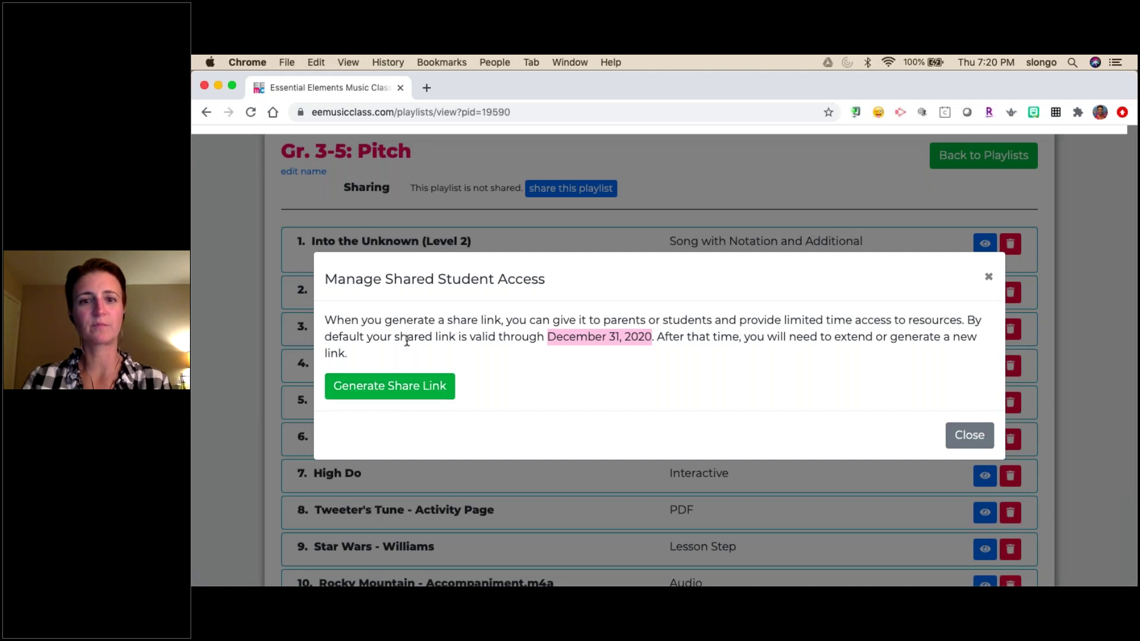
{"action": "left_click", "coordinate": [401, 392]}
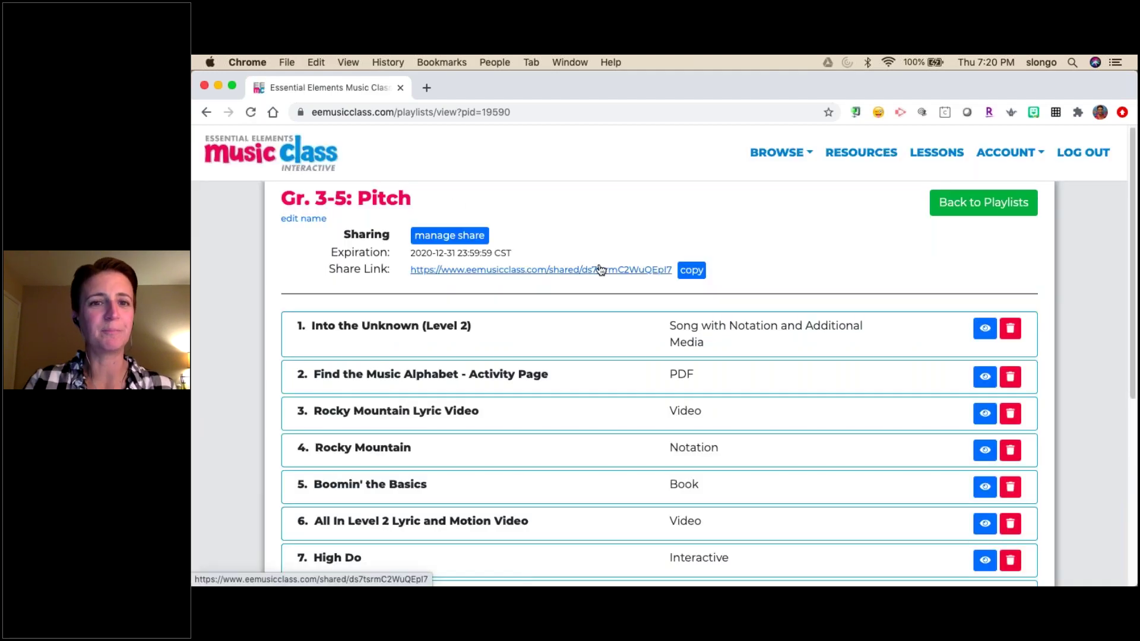
{"action": "left_click", "coordinate": [692, 270]}
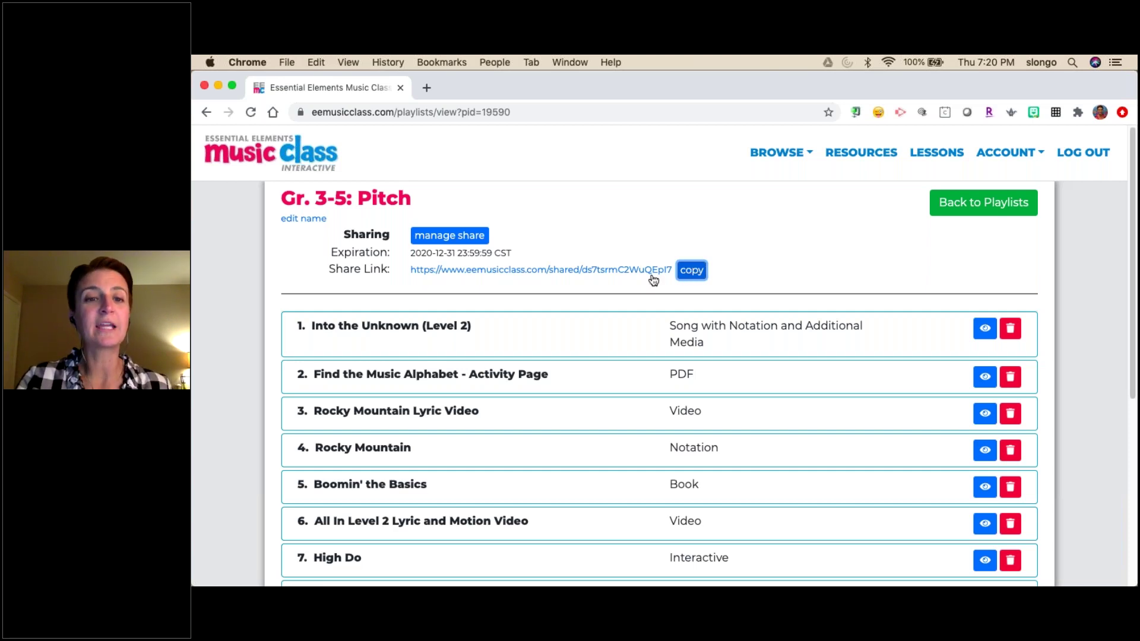
Preview the resources inside "Into the Unknown (Level 2)" and the "Rocky Mountain" notation from the playlist, closing each again
{"action": "scroll", "coordinate": [407, 543], "scroll_direction": "down", "scroll_amount": 1}
{"action": "scroll", "coordinate": [407, 542], "scroll_direction": "up", "scroll_amount": 3}
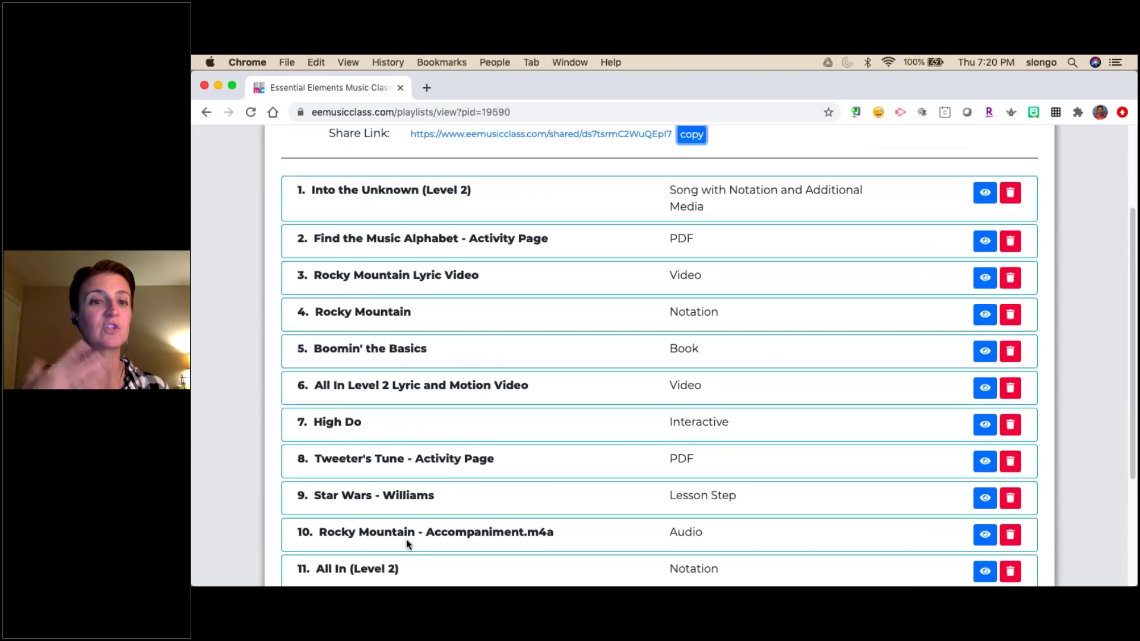
{"action": "scroll", "coordinate": [406, 540], "scroll_direction": "up", "scroll_amount": 4}
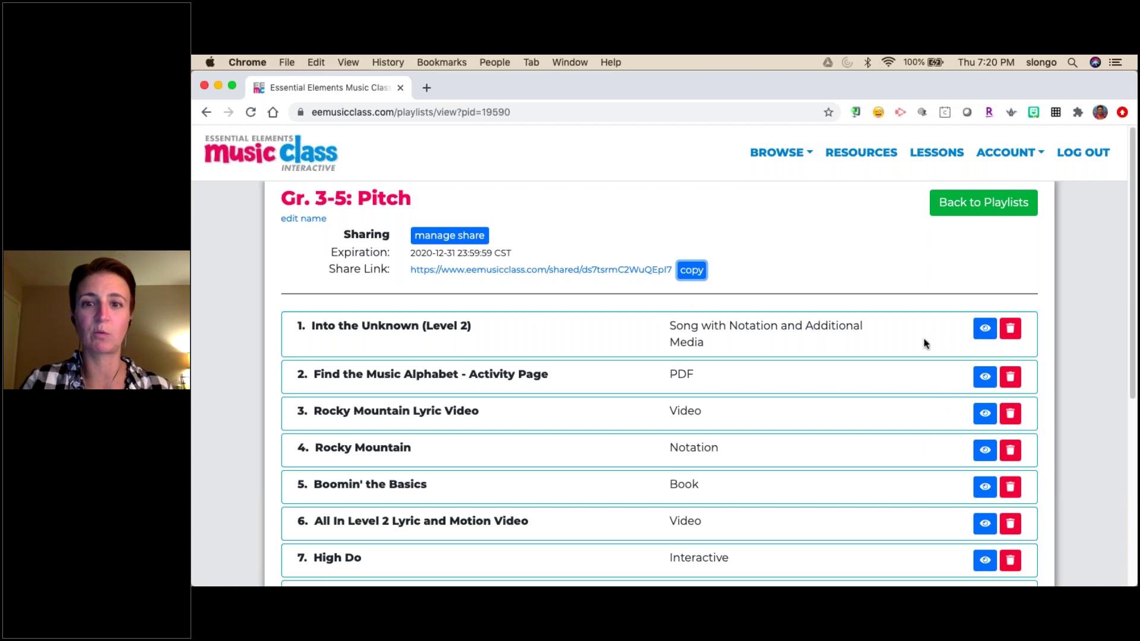
{"action": "left_click", "coordinate": [985, 328]}
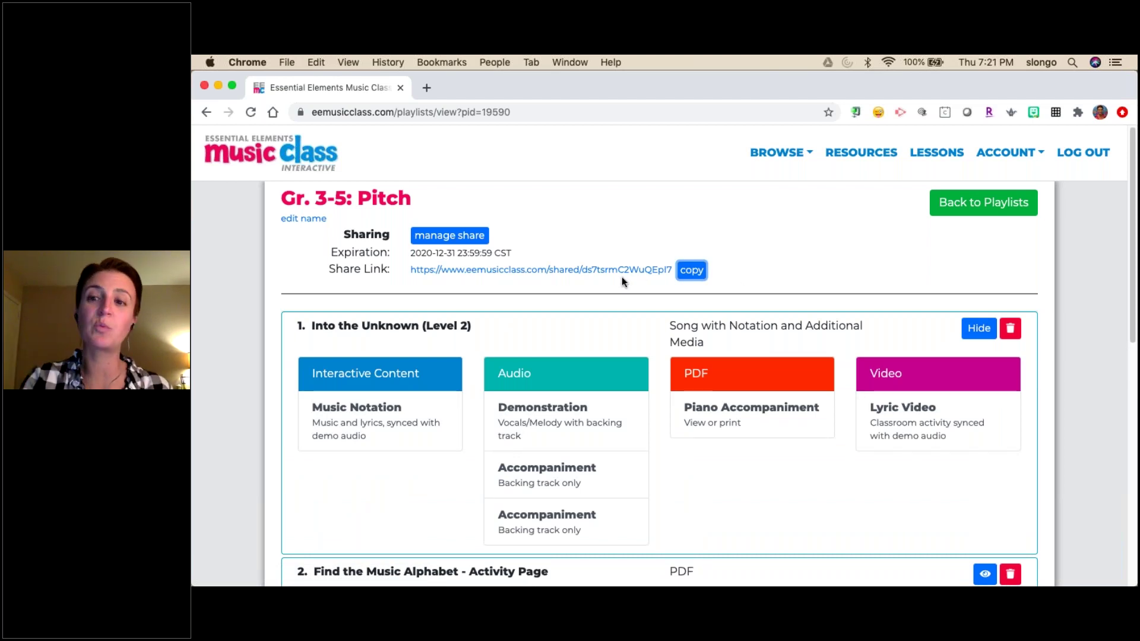
{"action": "left_click", "coordinate": [980, 331]}
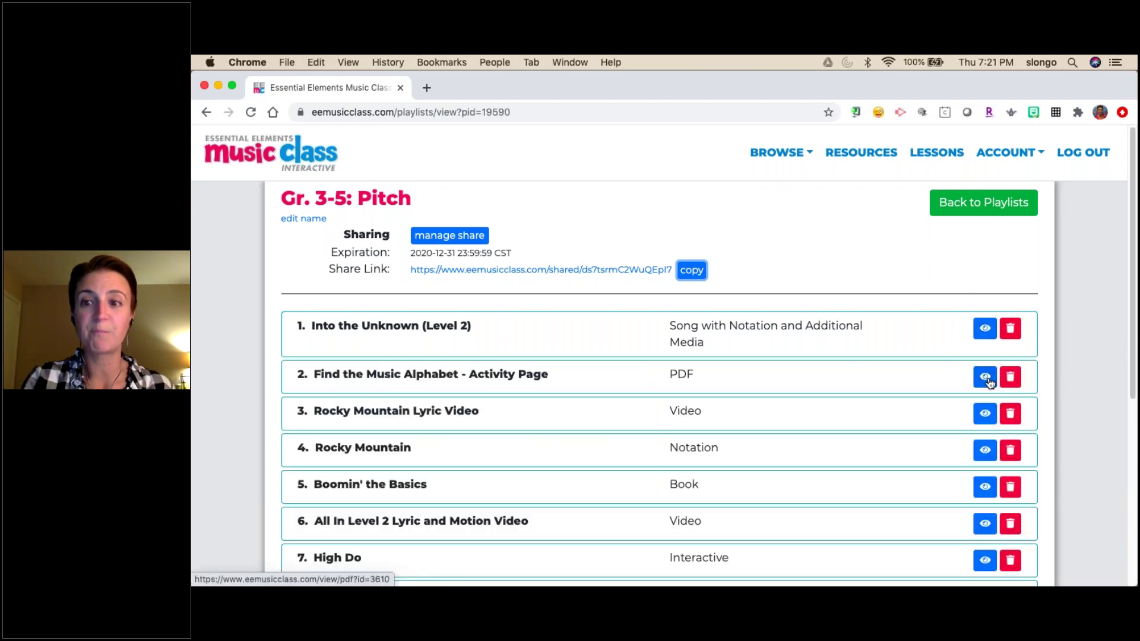
{"action": "left_click", "coordinate": [985, 450]}
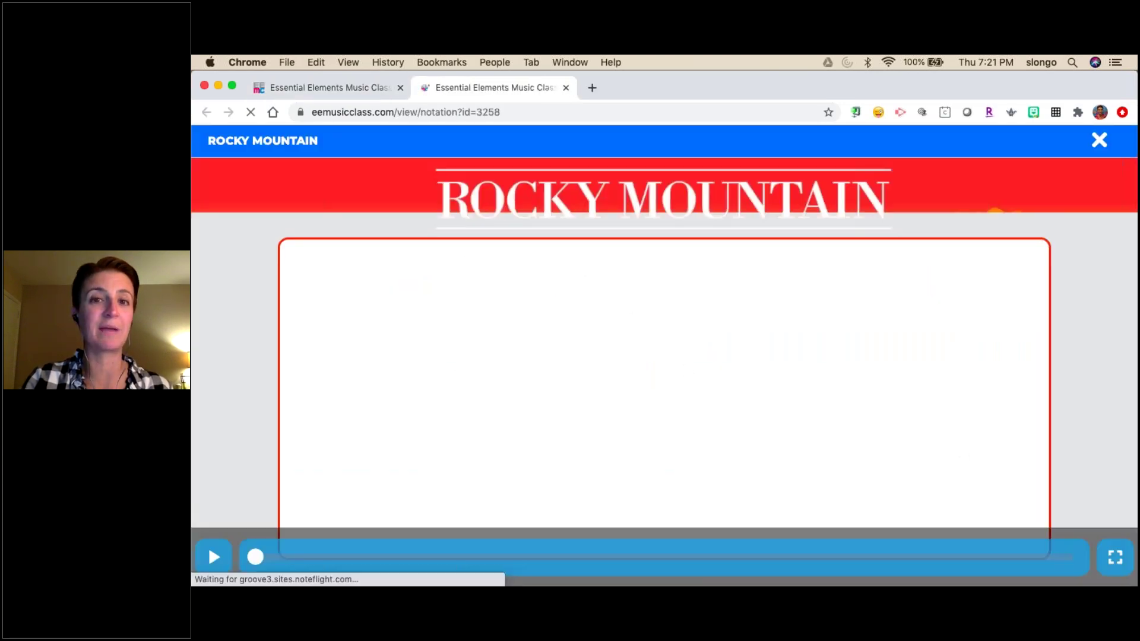
{"action": "left_click", "coordinate": [566, 88]}
{"action": "left_click", "coordinate": [979, 330]}
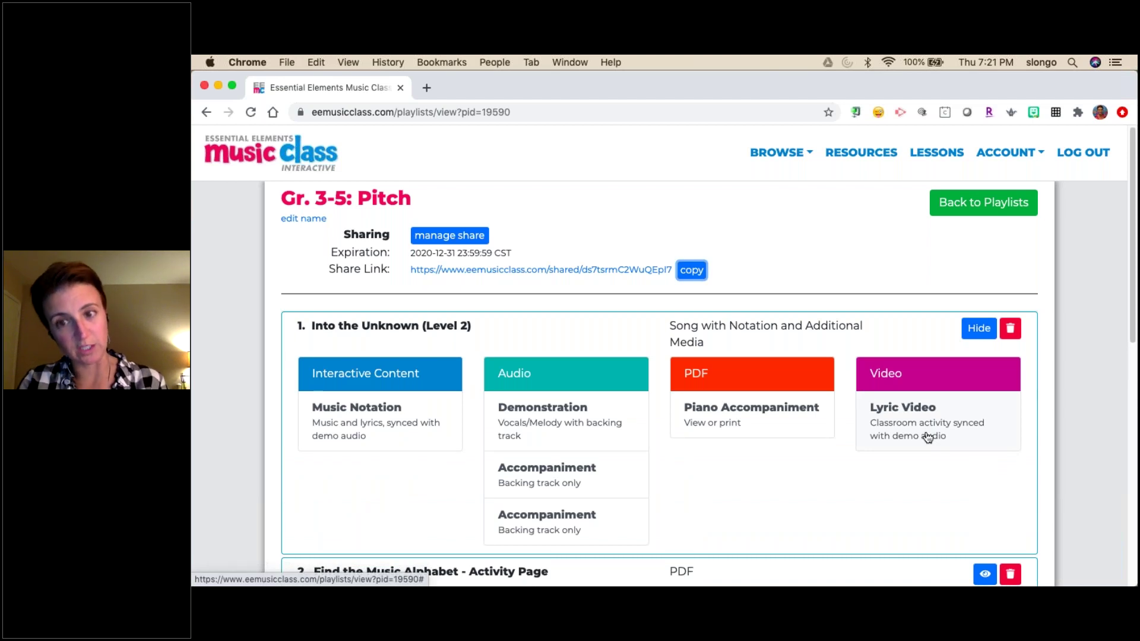
{"action": "left_click", "coordinate": [977, 328]}
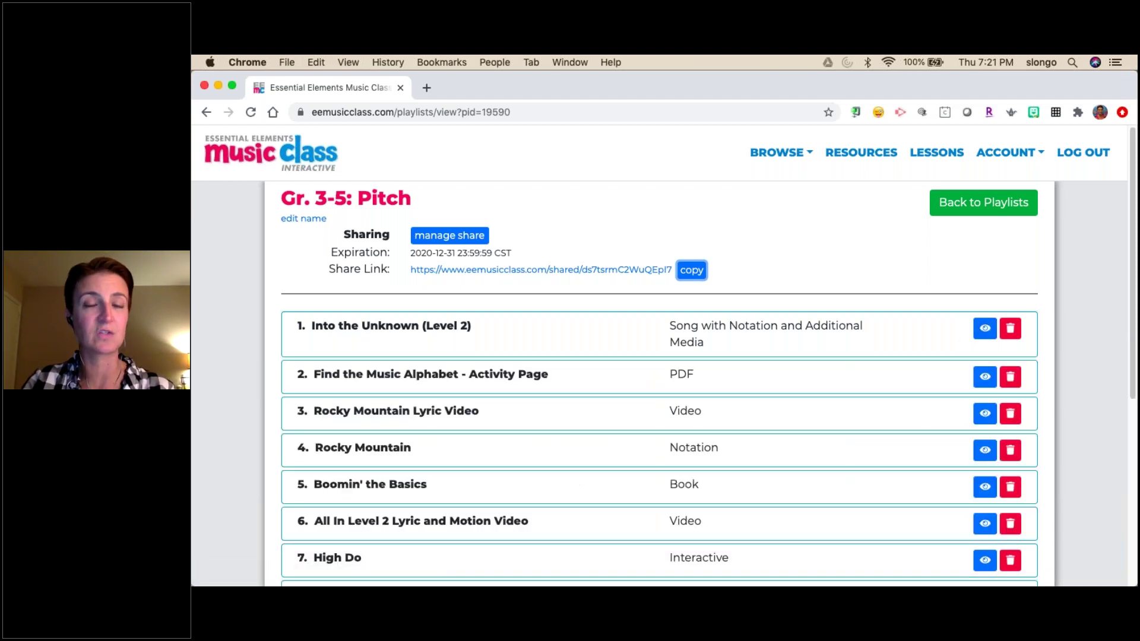
Return to the playlists overview and open the site's Resources page
{"action": "scroll", "coordinate": [871, 451], "scroll_direction": "down", "scroll_amount": 4}
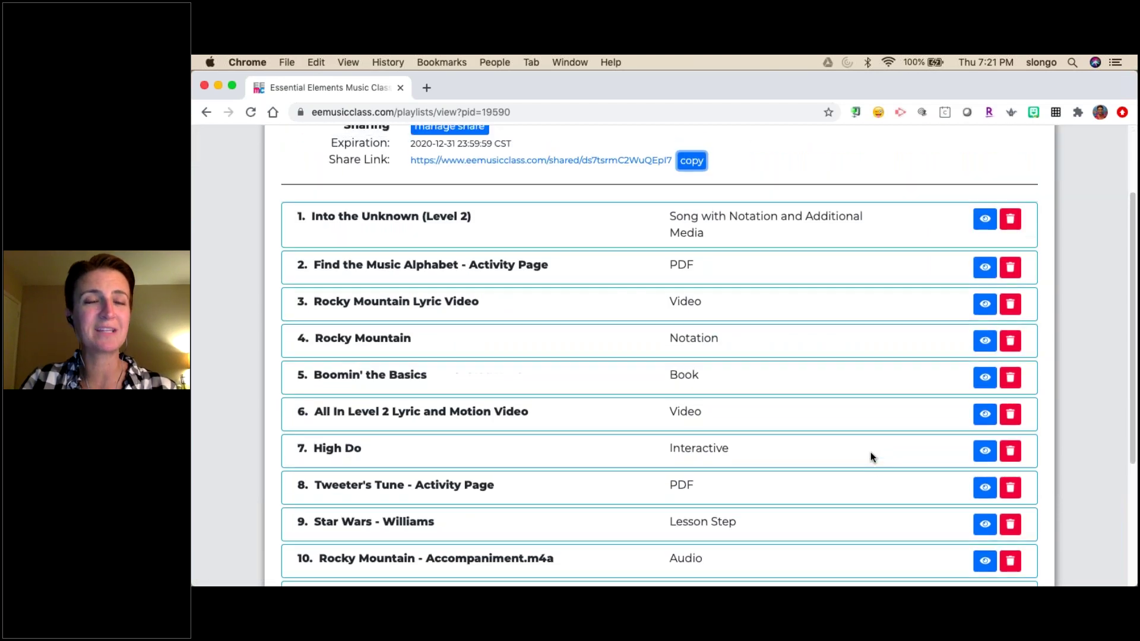
{"action": "scroll", "coordinate": [870, 451], "scroll_direction": "up", "scroll_amount": 4}
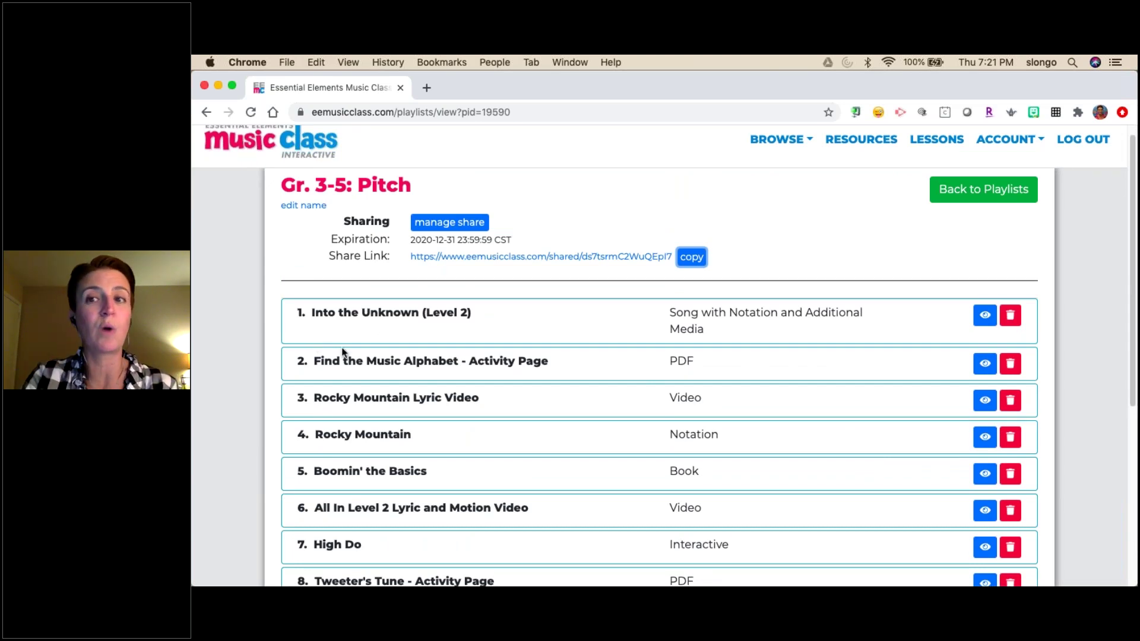
{"action": "scroll", "coordinate": [514, 436], "scroll_direction": "down", "scroll_amount": 3}
{"action": "scroll", "coordinate": [511, 431], "scroll_direction": "up", "scroll_amount": 3}
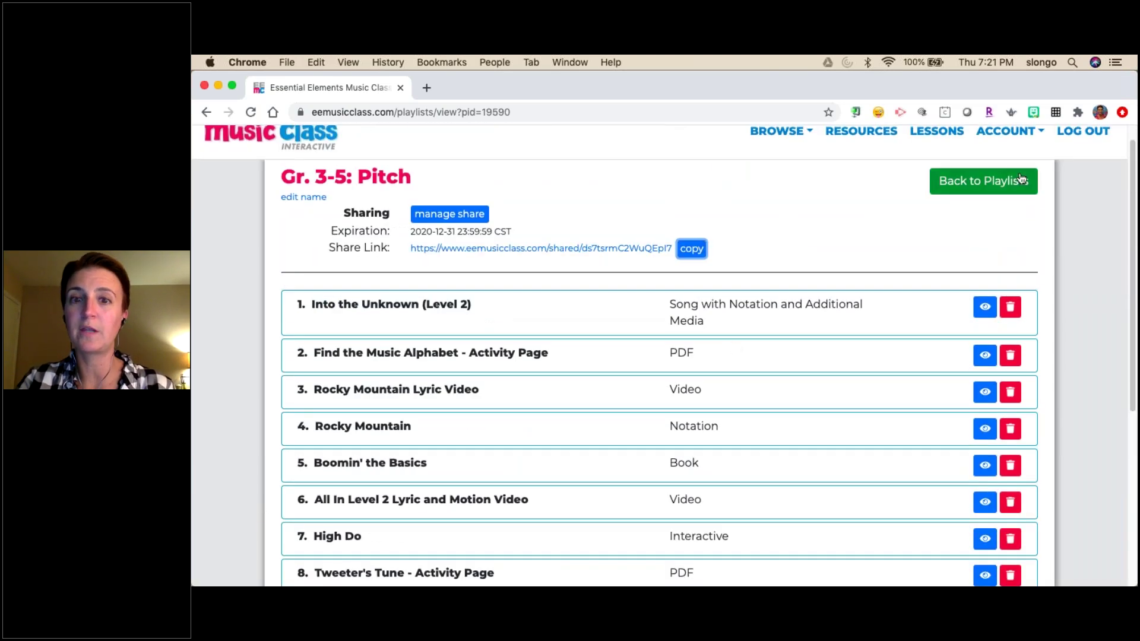
{"action": "left_click", "coordinate": [954, 208]}
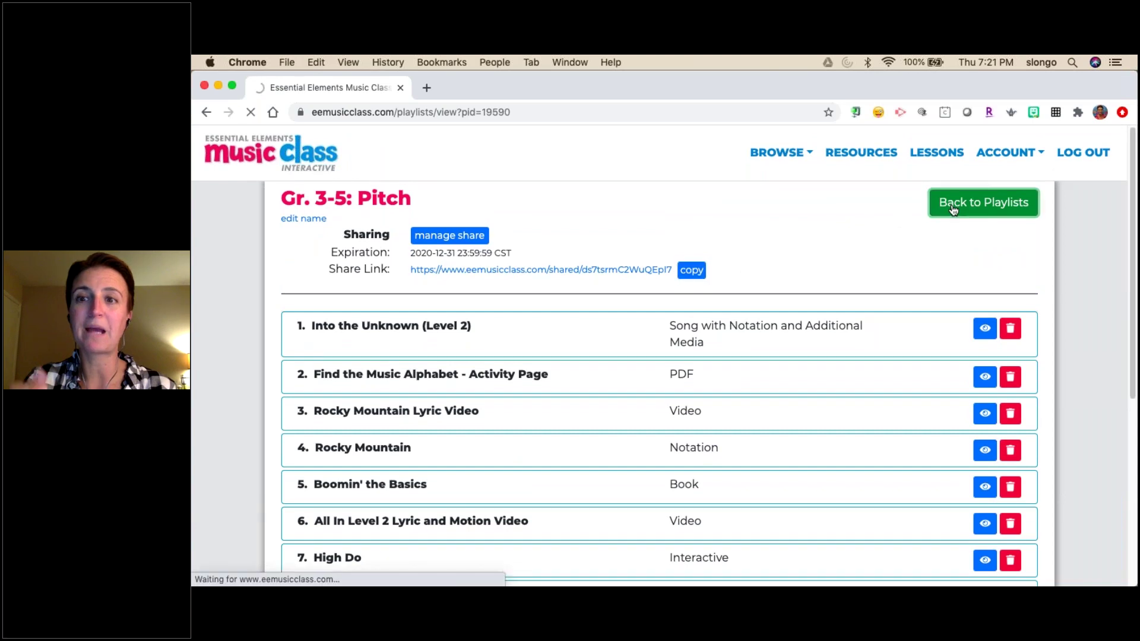
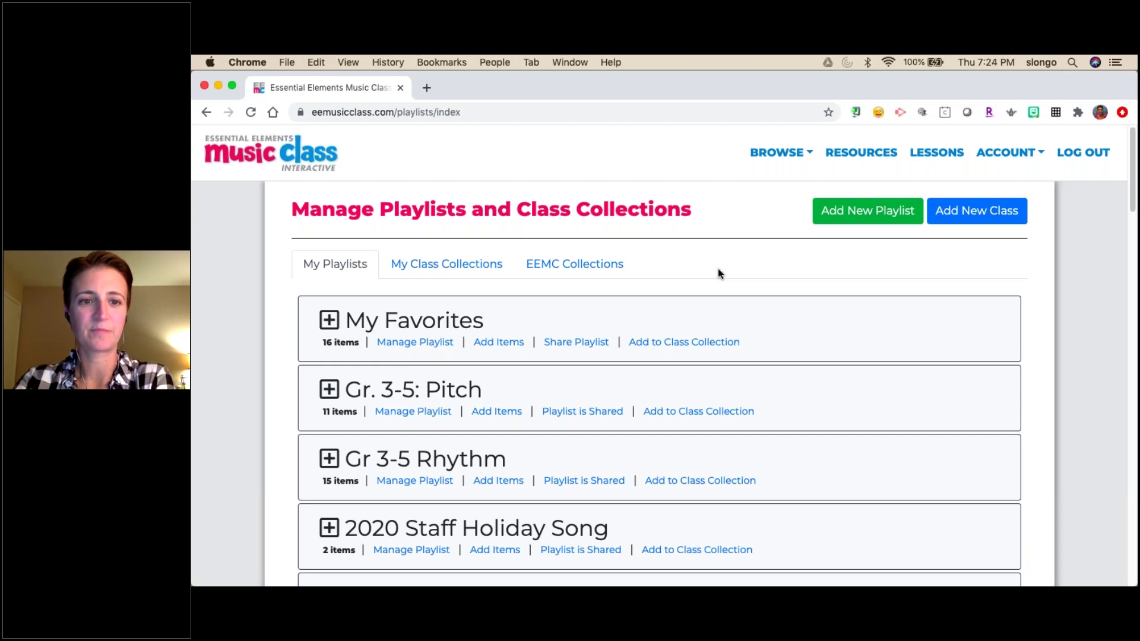
{"action": "left_click", "coordinate": [875, 151]}
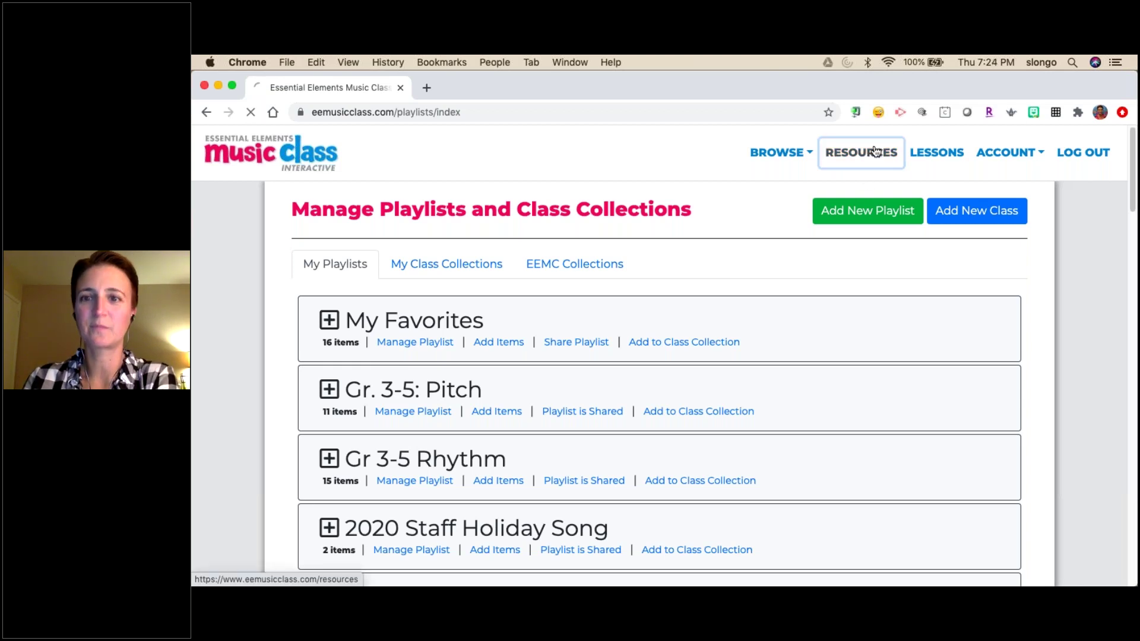
Open the Listening Maps collection from the Resources page and look through its pieces down to "Ride of the Valkyries - Wagner"
{"action": "left_click", "coordinate": [937, 156]}
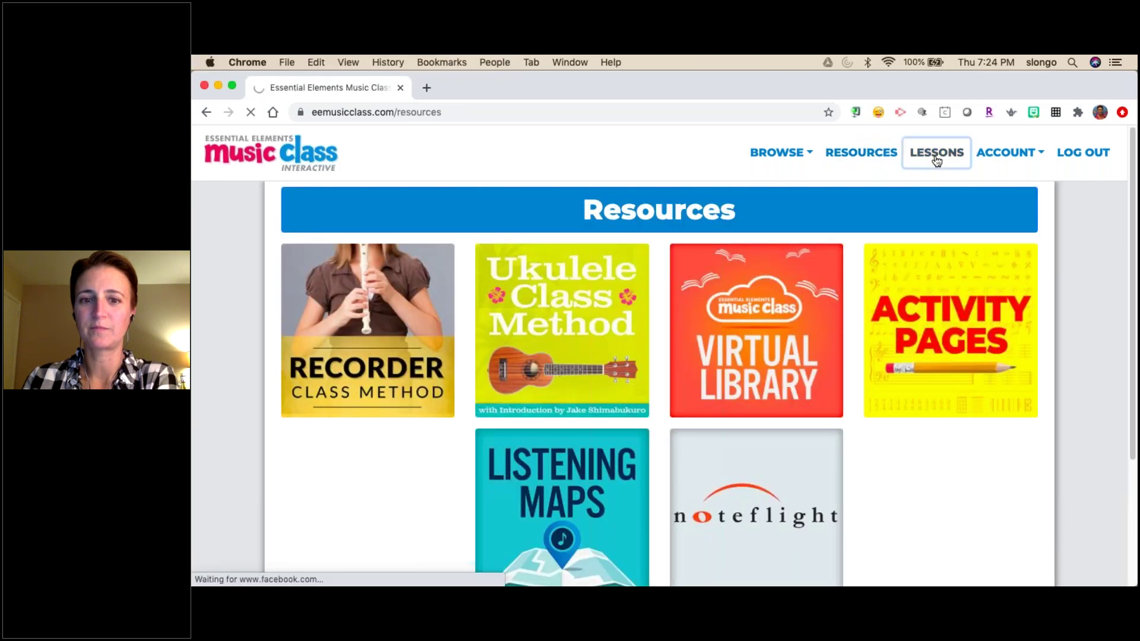
{"action": "left_click", "coordinate": [867, 150]}
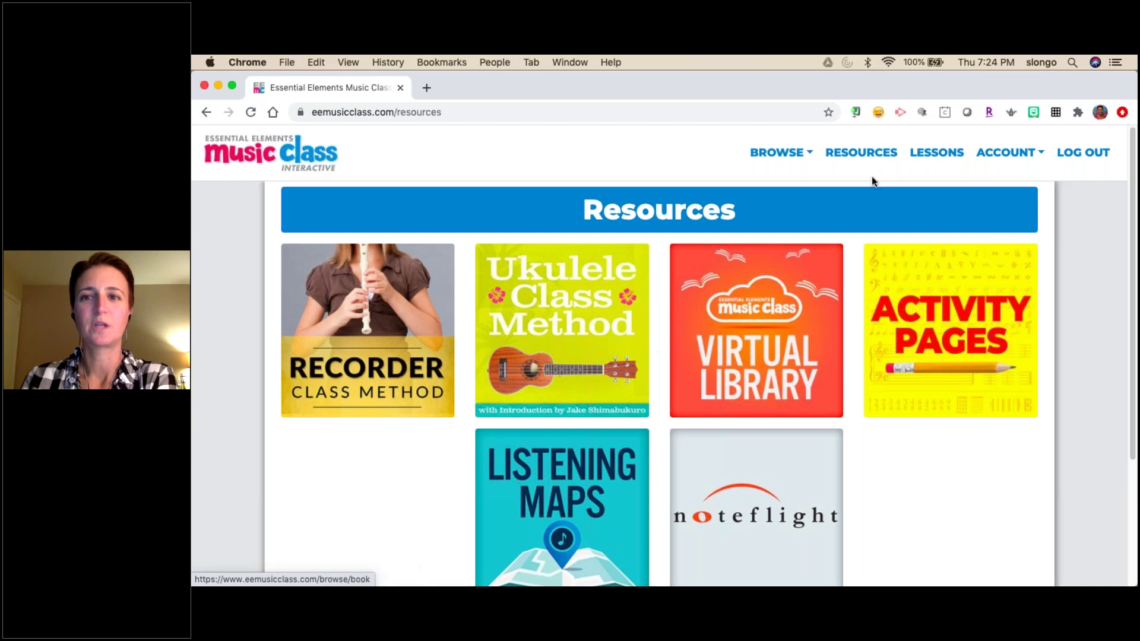
{"action": "left_click", "coordinate": [808, 153]}
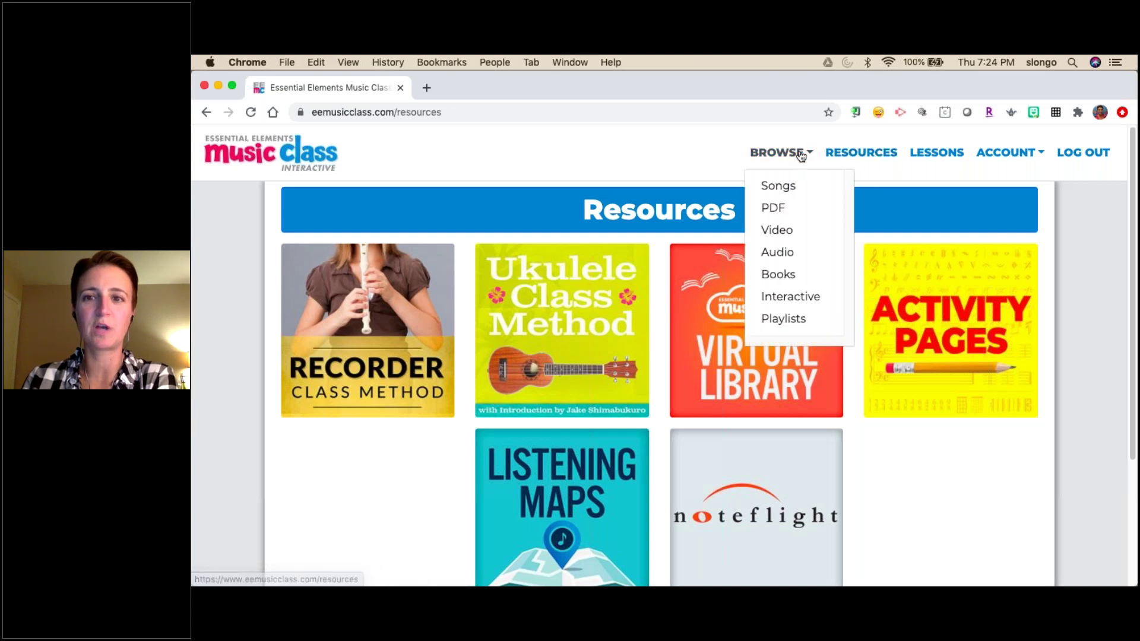
{"action": "left_click", "coordinate": [865, 153]}
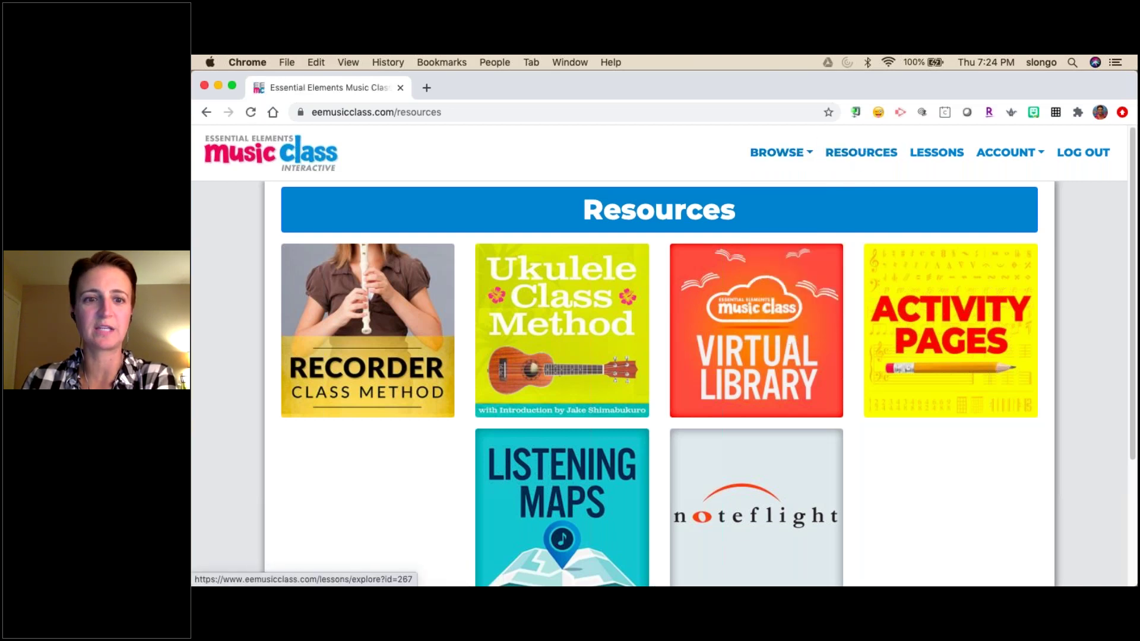
{"action": "left_click", "coordinate": [532, 530]}
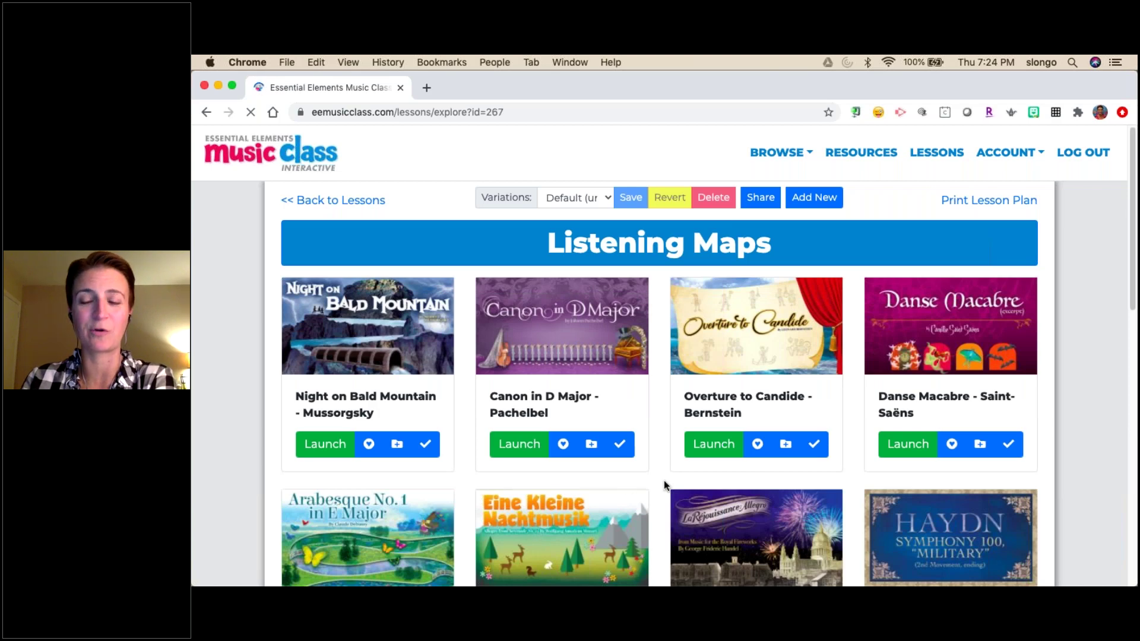
{"action": "scroll", "coordinate": [664, 483], "scroll_direction": "down", "scroll_amount": 5}
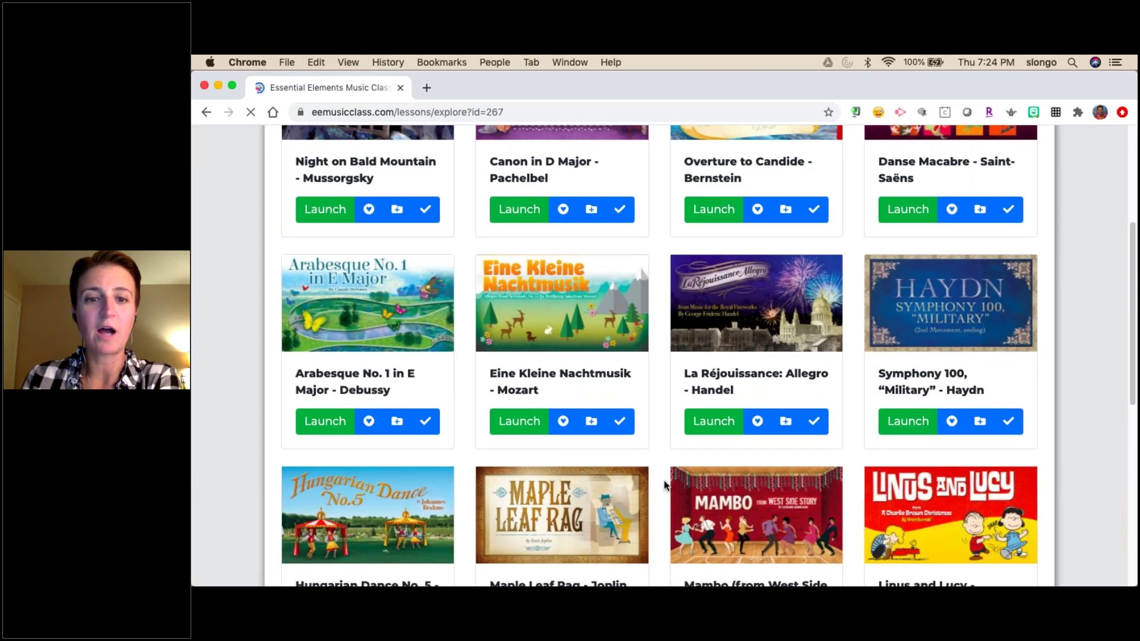
{"action": "scroll", "coordinate": [665, 484], "scroll_direction": "down", "scroll_amount": 4}
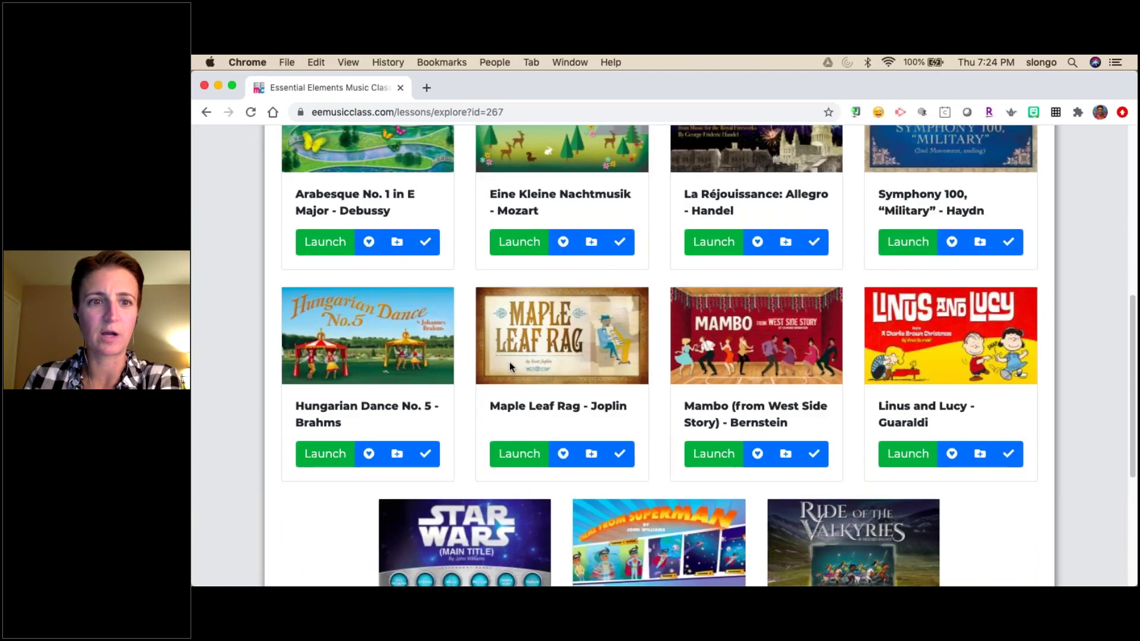
{"action": "scroll", "coordinate": [510, 361], "scroll_direction": "down", "scroll_amount": 1}
{"action": "scroll", "coordinate": [855, 513], "scroll_direction": "down", "scroll_amount": 3}
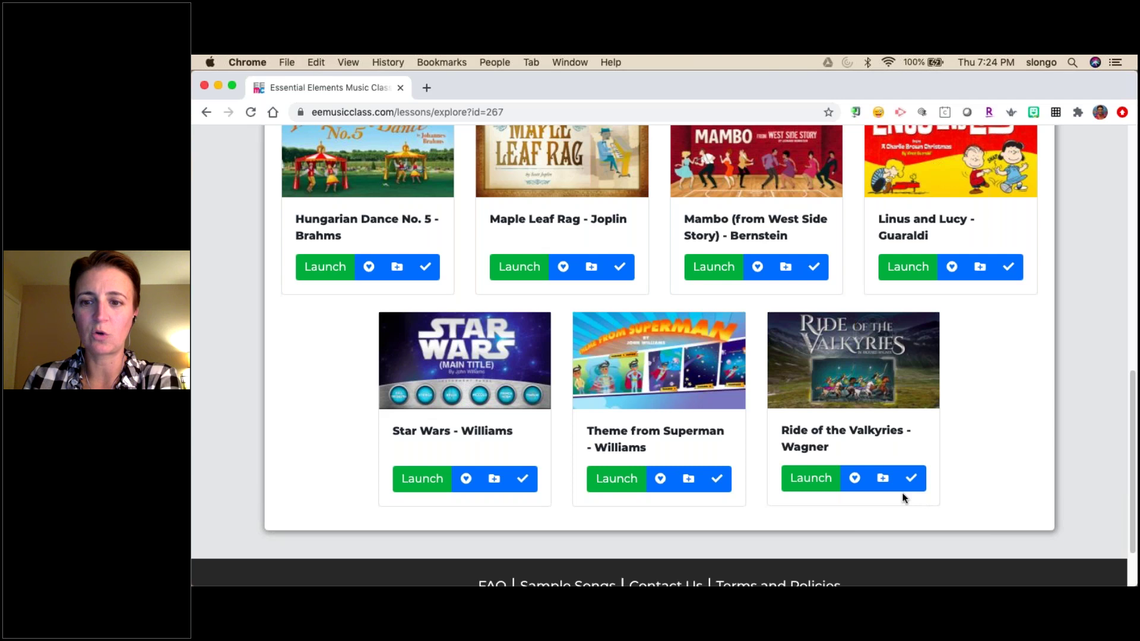
Try to add "Ride of the Valkyries - Wagner" to a new playlist, and cancel without entering a playlist name
{"action": "left_click", "coordinate": [883, 480]}
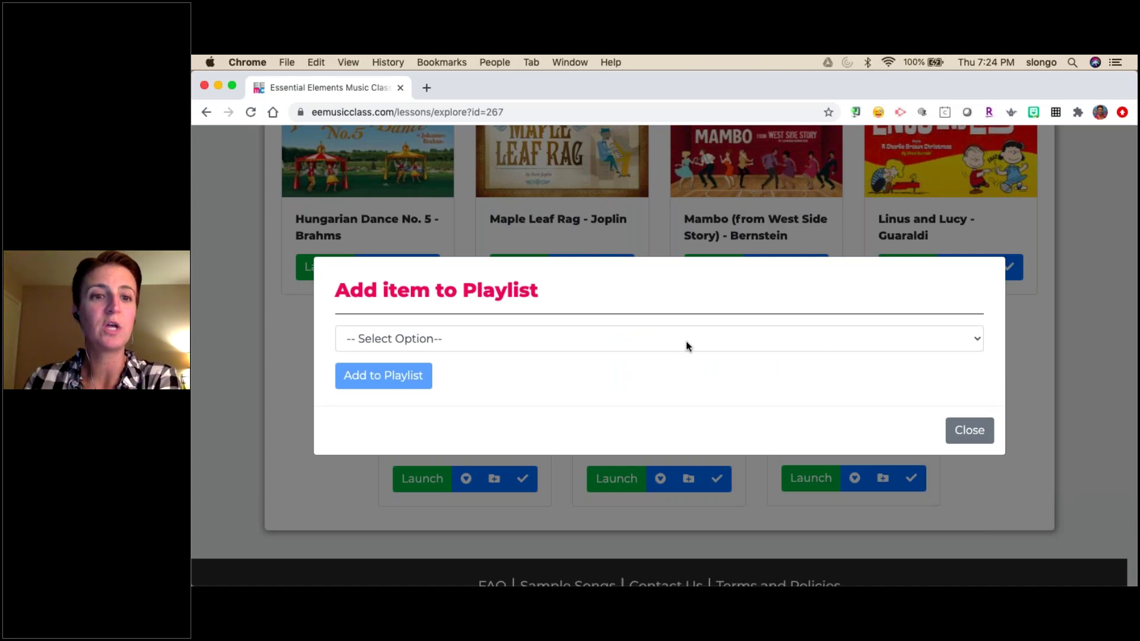
{"action": "left_click", "coordinate": [686, 341]}
{"action": "scroll", "coordinate": [669, 497], "scroll_direction": "down", "scroll_amount": 10}
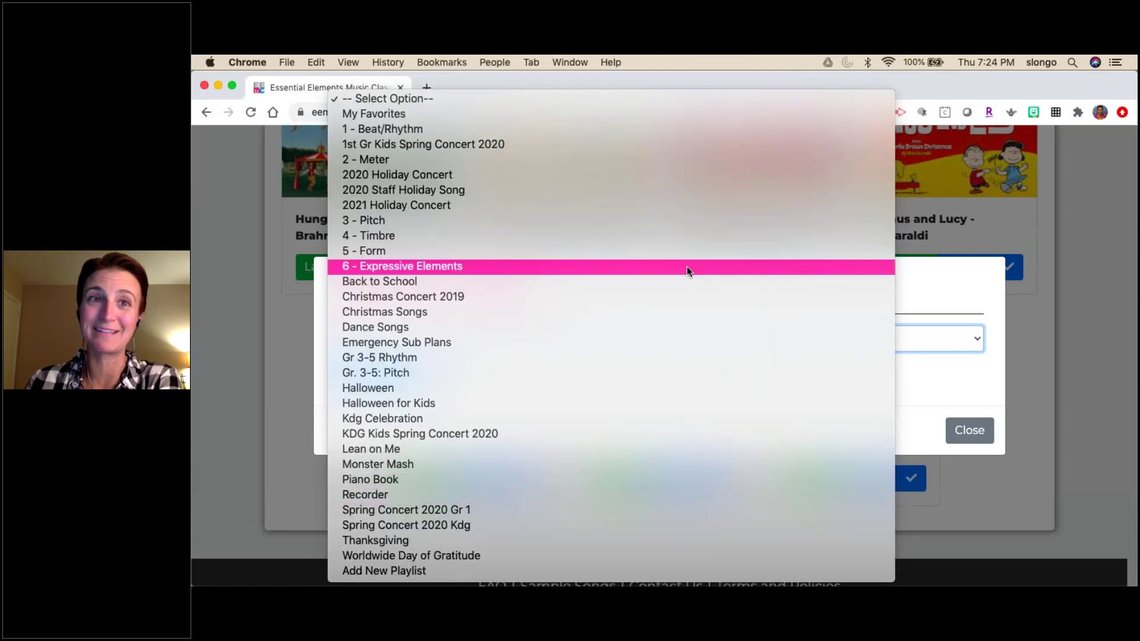
{"action": "left_click", "coordinate": [537, 568]}
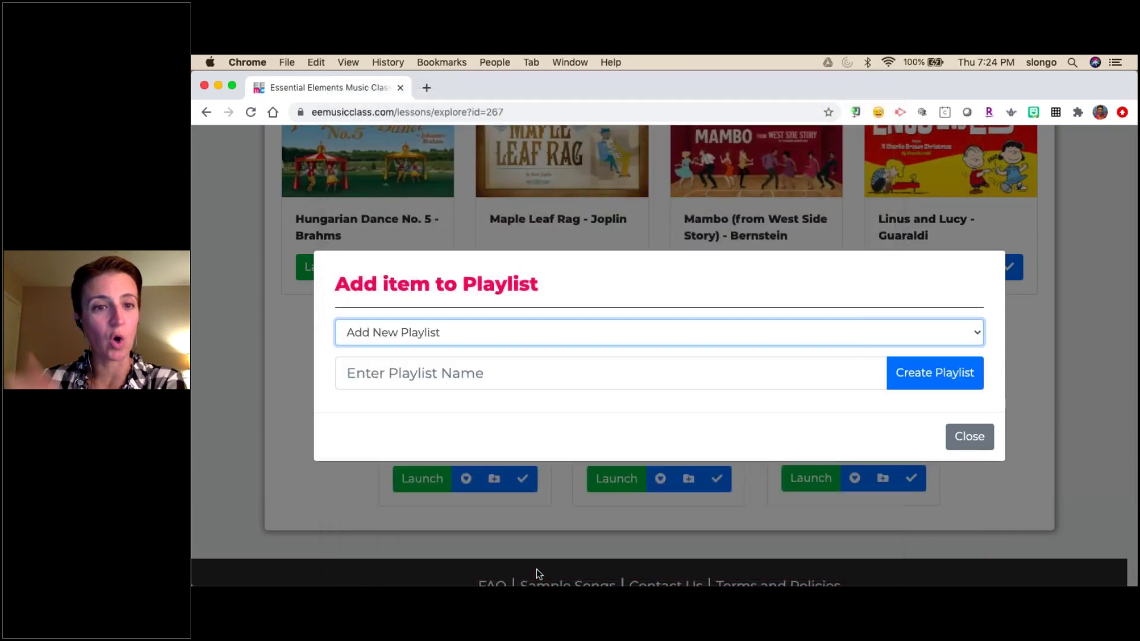
{"action": "left_click", "coordinate": [445, 378]}
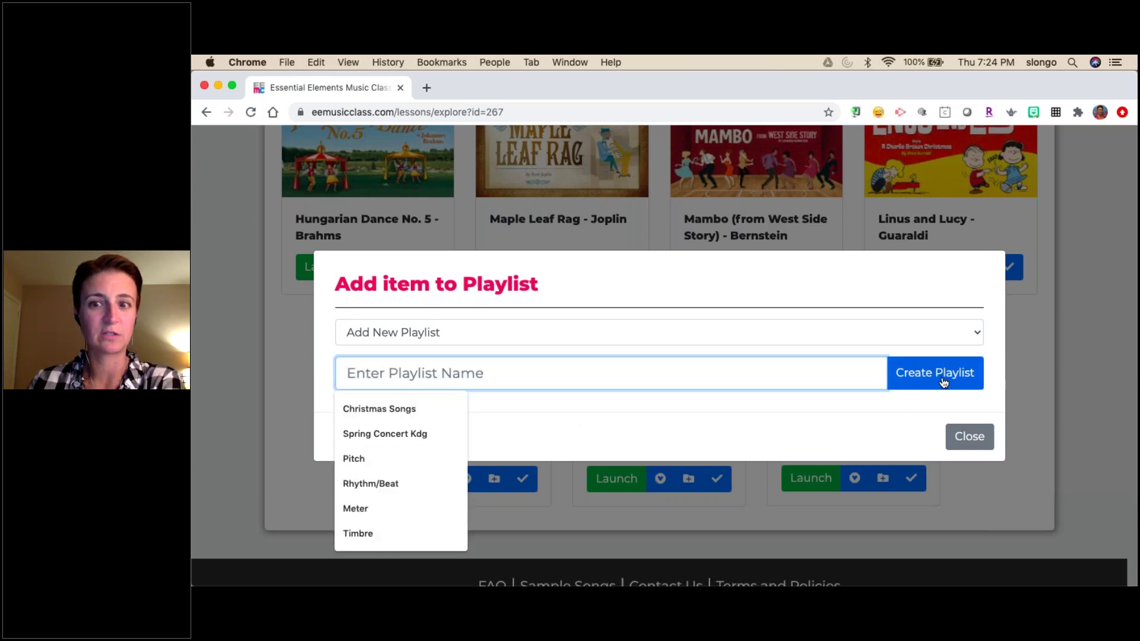
{"action": "left_click", "coordinate": [969, 437]}
Return to Resources, open the Ukulele Class Method collection and look through its opening steps
{"action": "scroll", "coordinate": [591, 283], "scroll_direction": "up", "scroll_amount": 10}
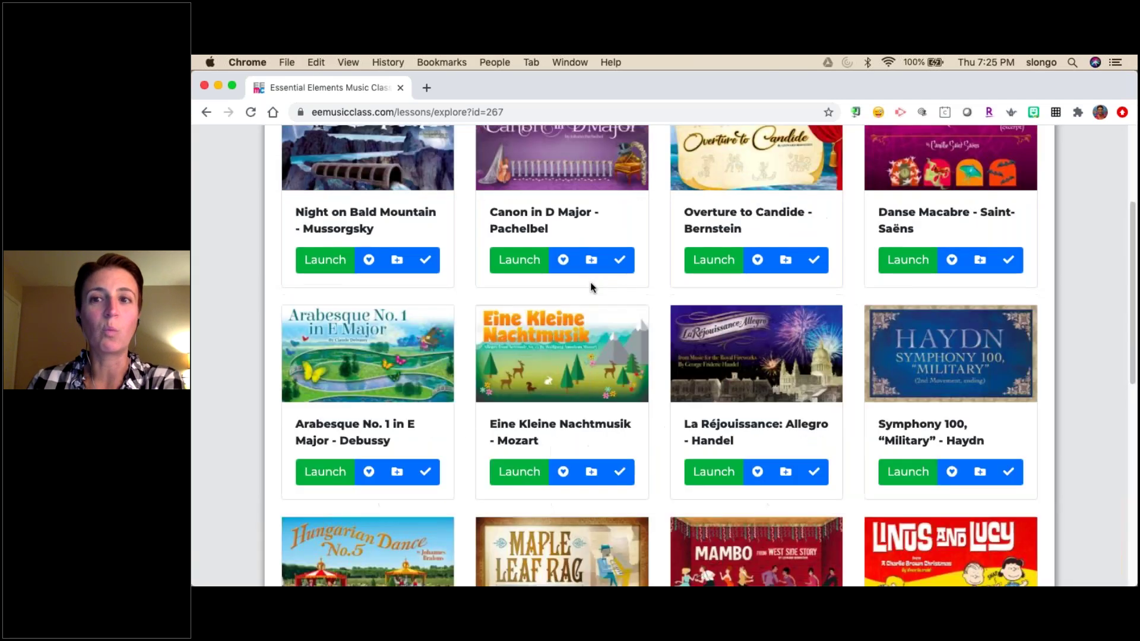
{"action": "left_click", "coordinate": [853, 156]}
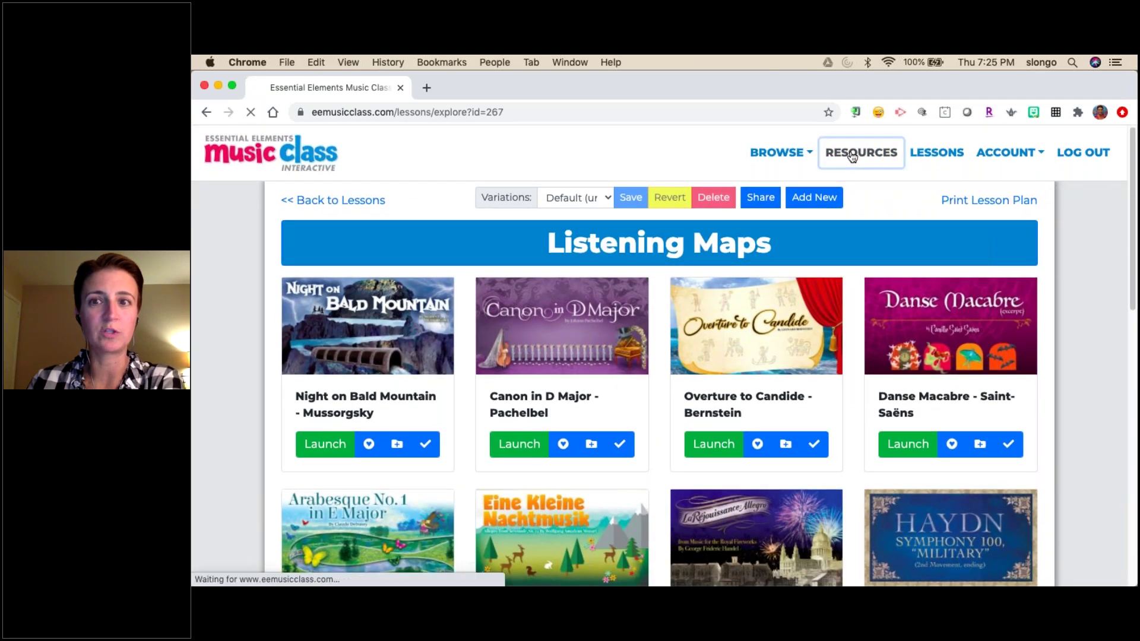
{"action": "left_click", "coordinate": [573, 301]}
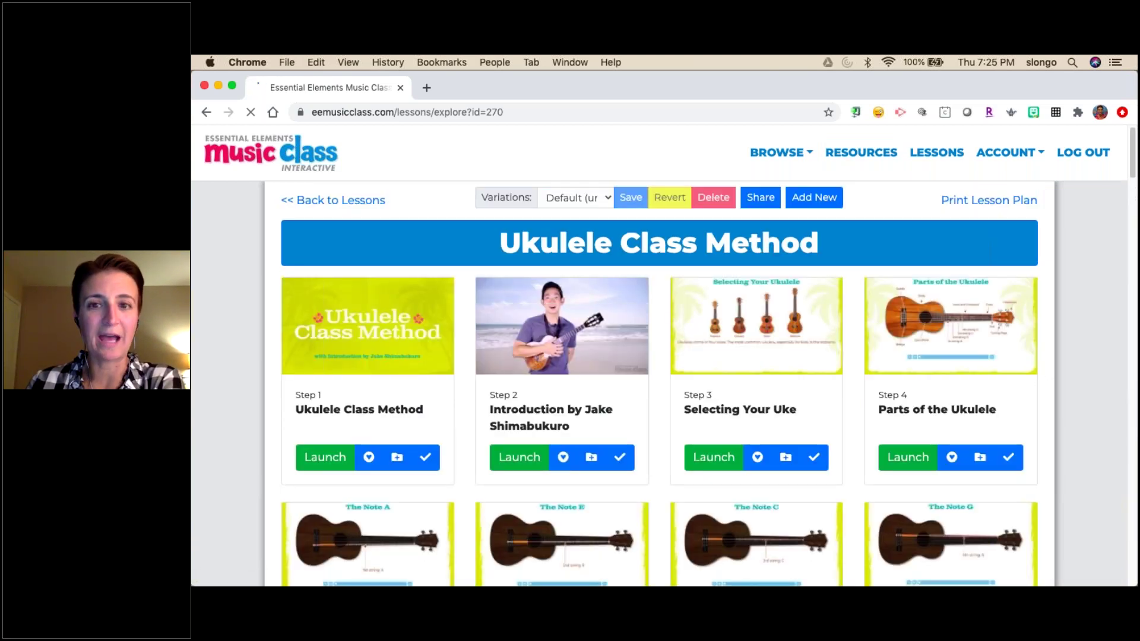
{"action": "scroll", "coordinate": [664, 356], "scroll_direction": "down", "scroll_amount": 3}
{"action": "scroll", "coordinate": [797, 249], "scroll_direction": "down", "scroll_amount": 6}
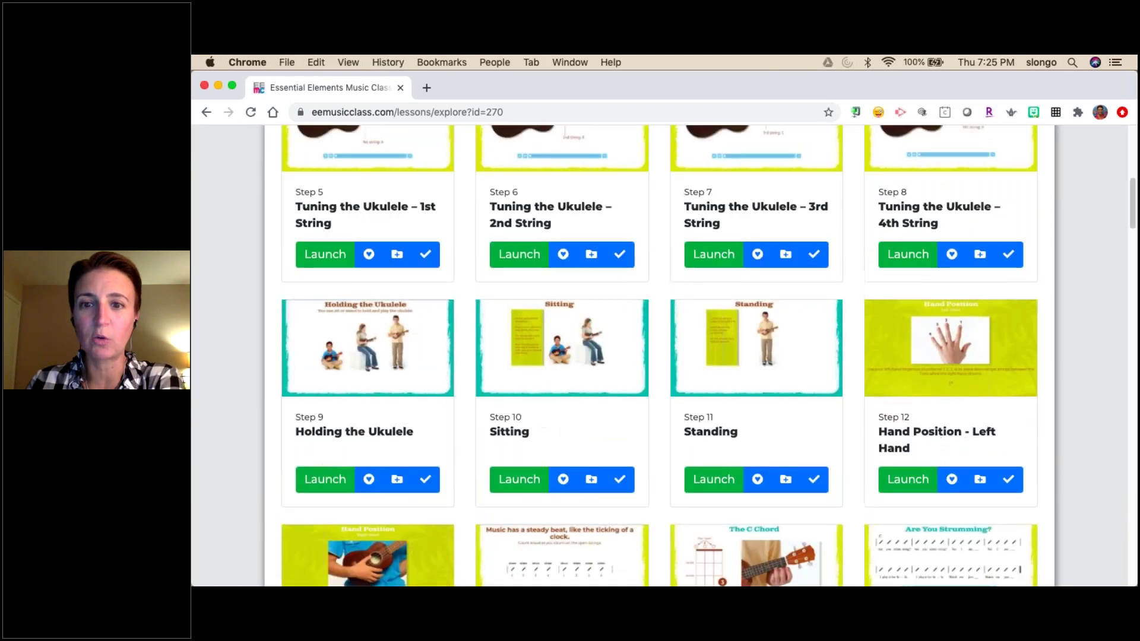
{"action": "scroll", "coordinate": [797, 249], "scroll_direction": "up", "scroll_amount": 6}
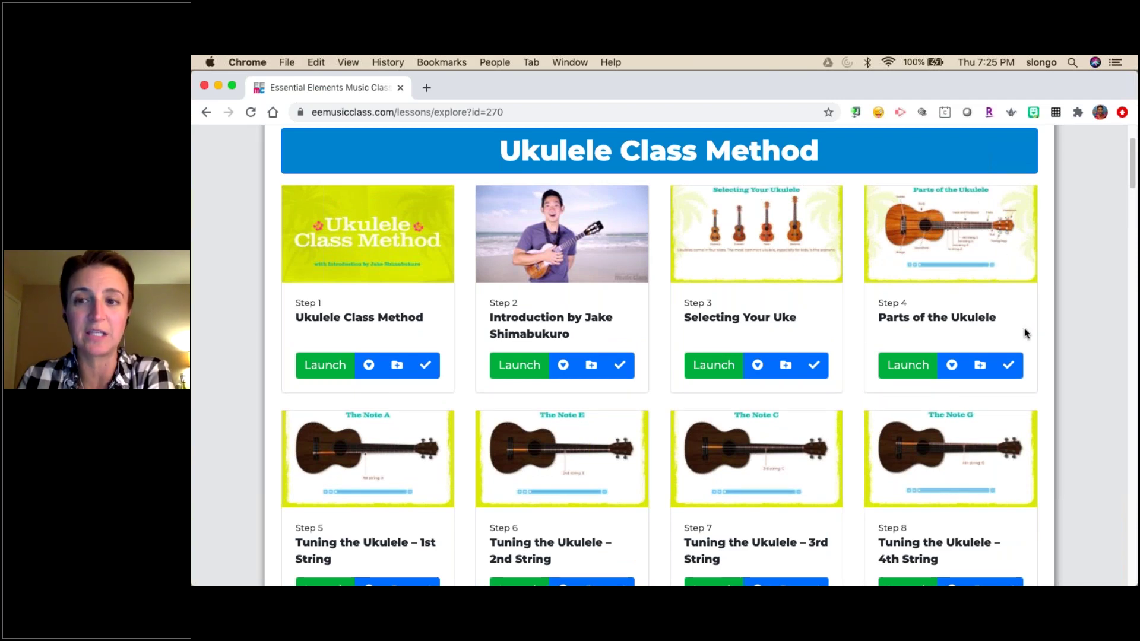
Look through the playlists available for adding "Parts of the Ukulele" and close the dialog without choosing one
{"action": "left_click", "coordinate": [981, 371]}
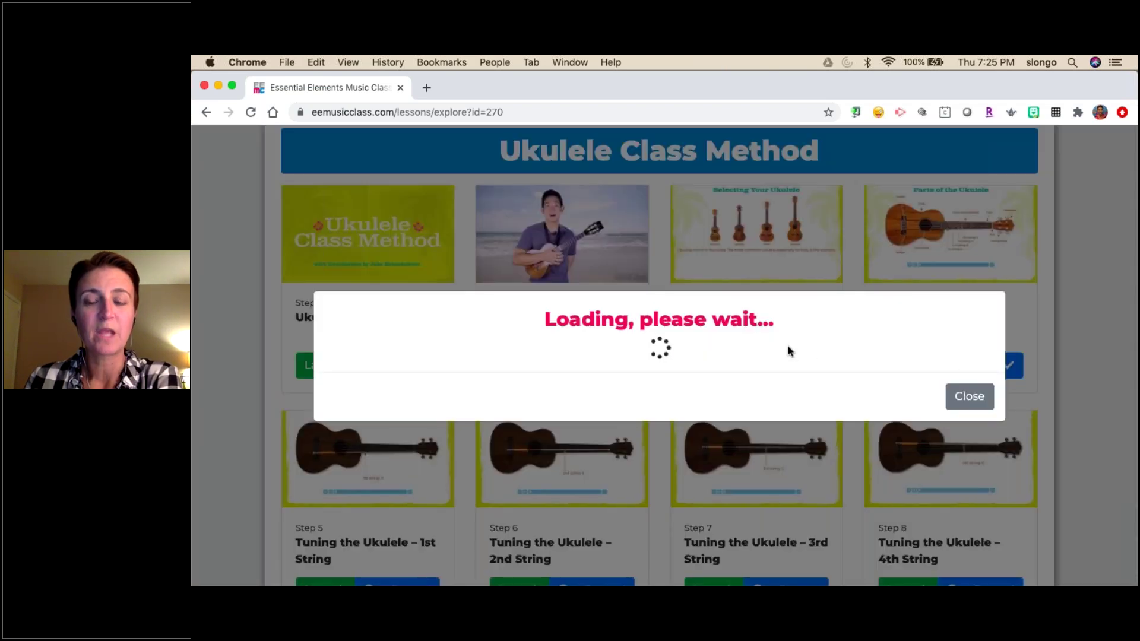
{"action": "left_click", "coordinate": [755, 336]}
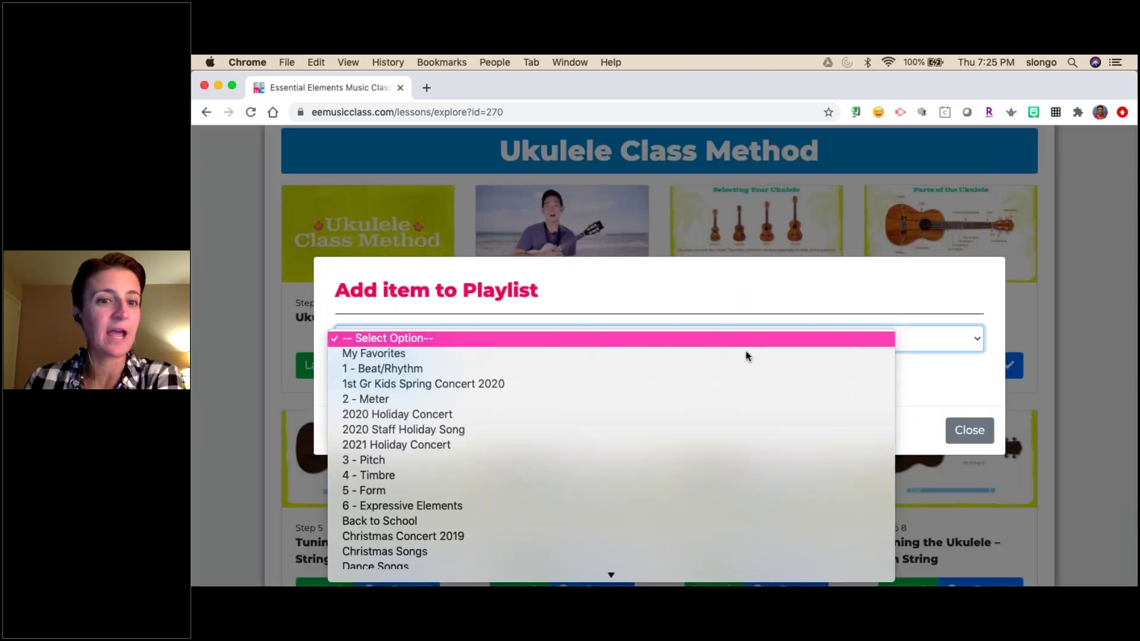
{"action": "scroll", "coordinate": [732, 411], "scroll_direction": "down", "scroll_amount": 5}
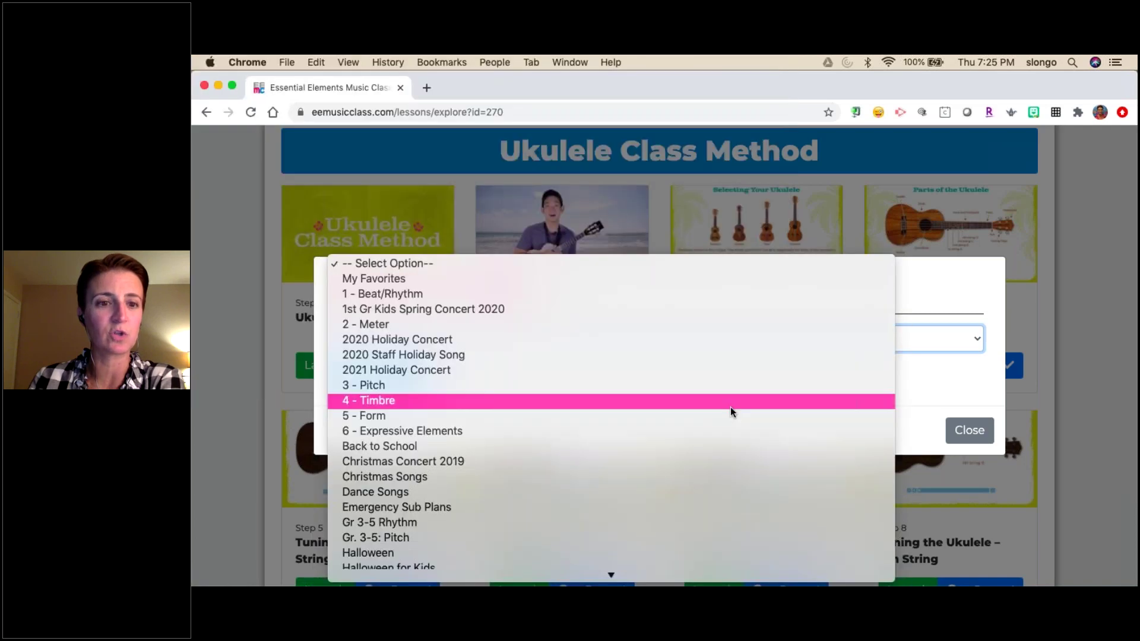
{"action": "scroll", "coordinate": [730, 408], "scroll_direction": "down", "scroll_amount": 2}
{"action": "scroll", "coordinate": [731, 407], "scroll_direction": "down", "scroll_amount": 3}
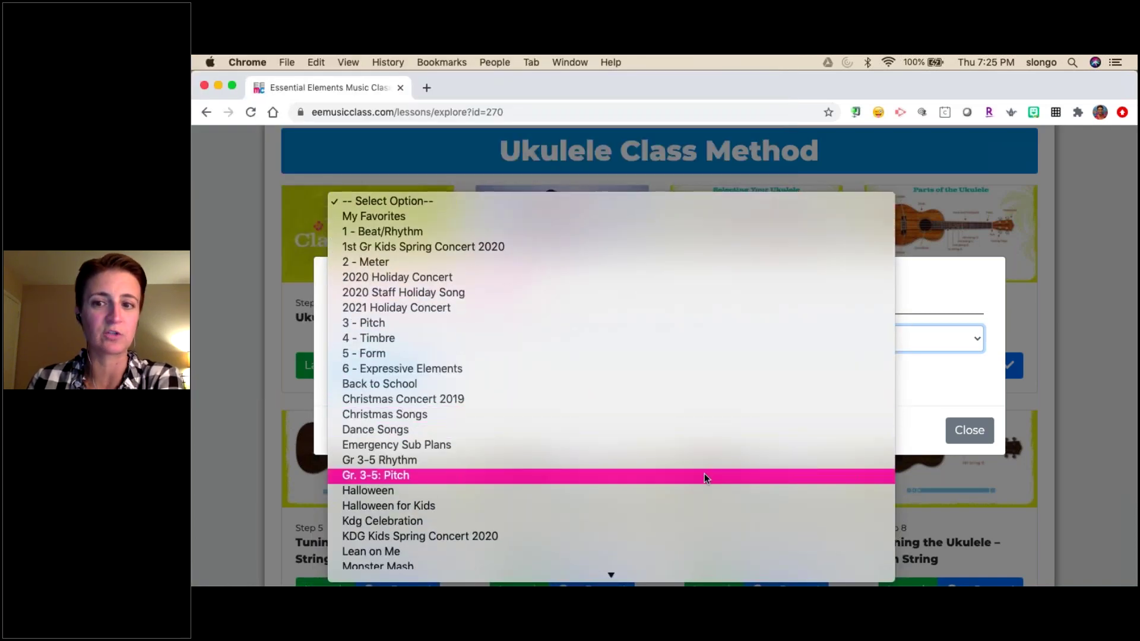
{"action": "scroll", "coordinate": [731, 471], "scroll_direction": "down", "scroll_amount": 5}
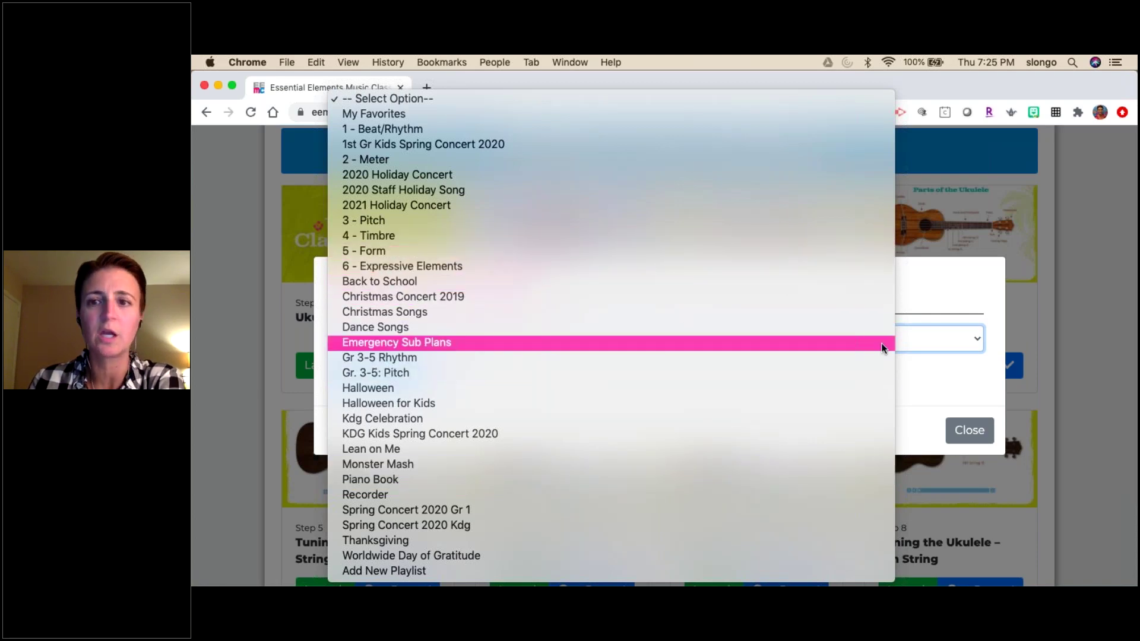
{"action": "left_click", "coordinate": [932, 308]}
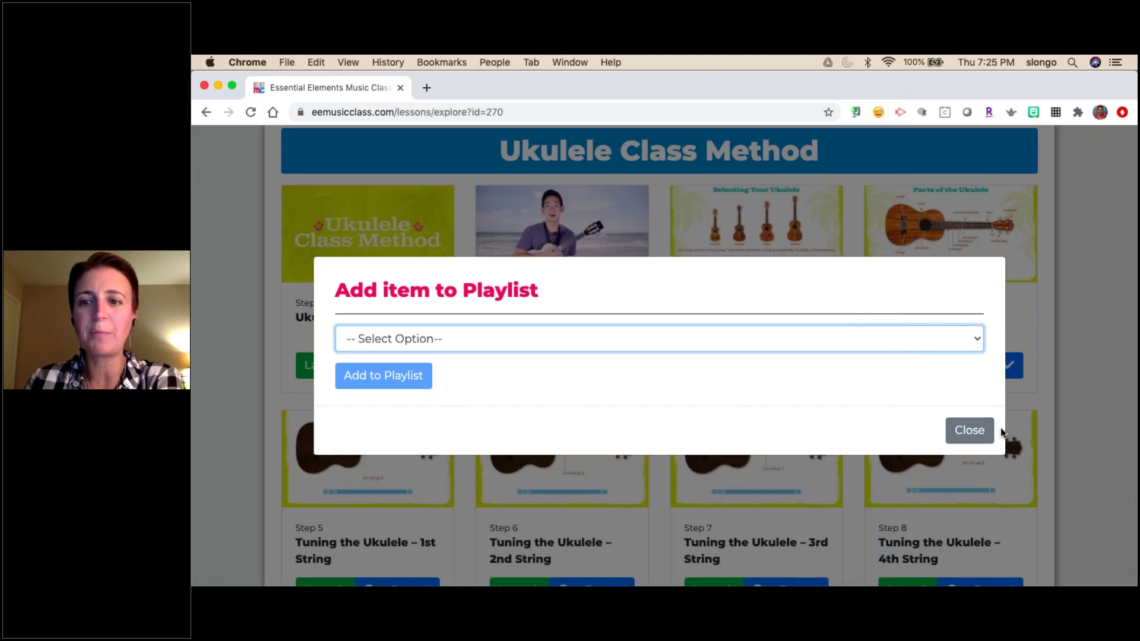
{"action": "left_click", "coordinate": [969, 430]}
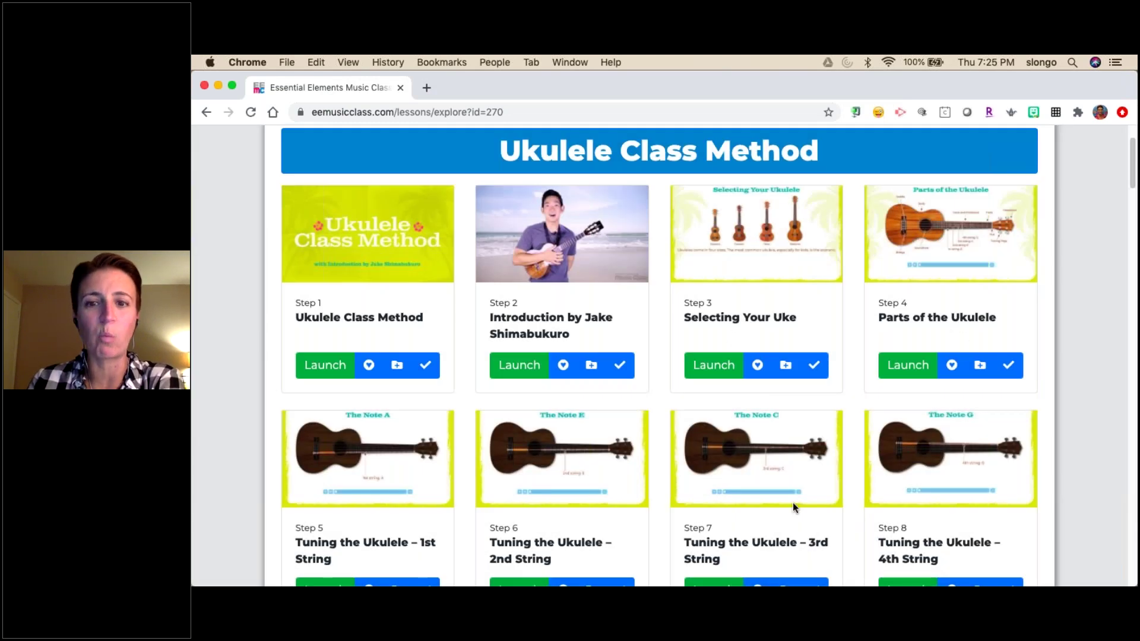
Browse the Ukulele Class Method steps down to Step 35, preview "Stairclimbing" and close the preview
{"action": "scroll", "coordinate": [793, 503], "scroll_direction": "down", "scroll_amount": 9}
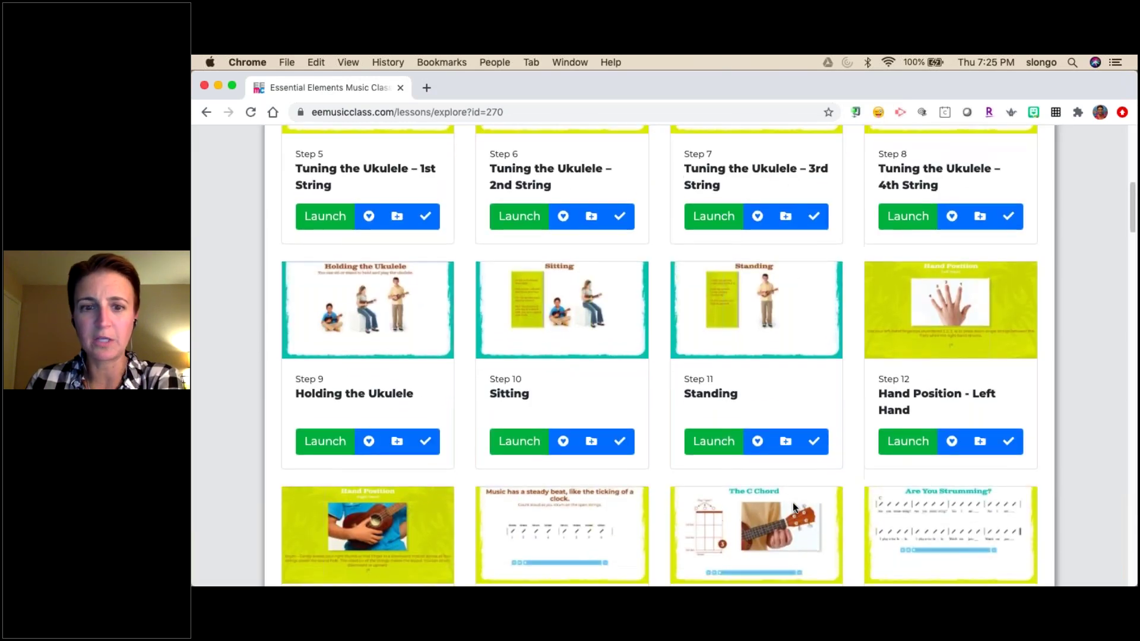
{"action": "scroll", "coordinate": [793, 503], "scroll_direction": "down", "scroll_amount": 9}
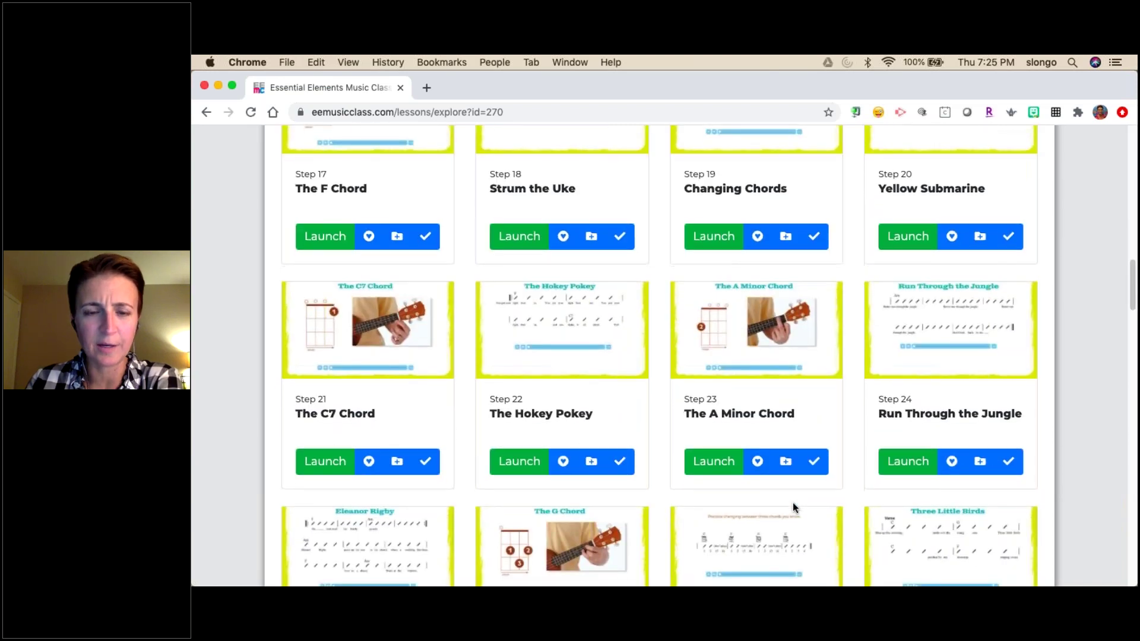
{"action": "scroll", "coordinate": [793, 503], "scroll_direction": "down", "scroll_amount": 6}
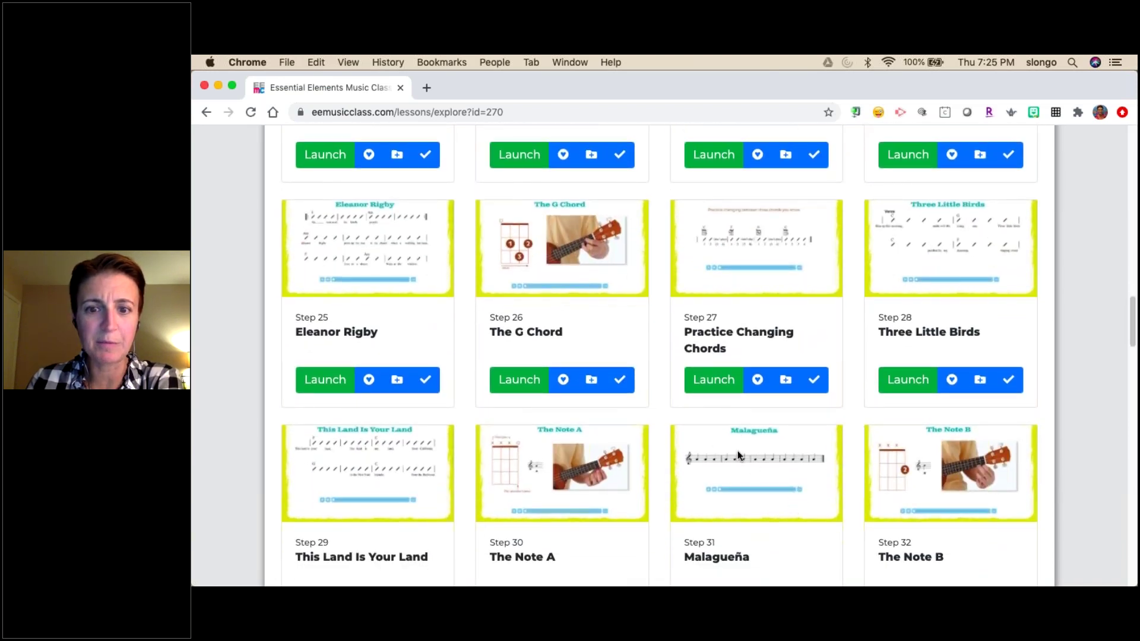
{"action": "scroll", "coordinate": [742, 416], "scroll_direction": "down", "scroll_amount": 2}
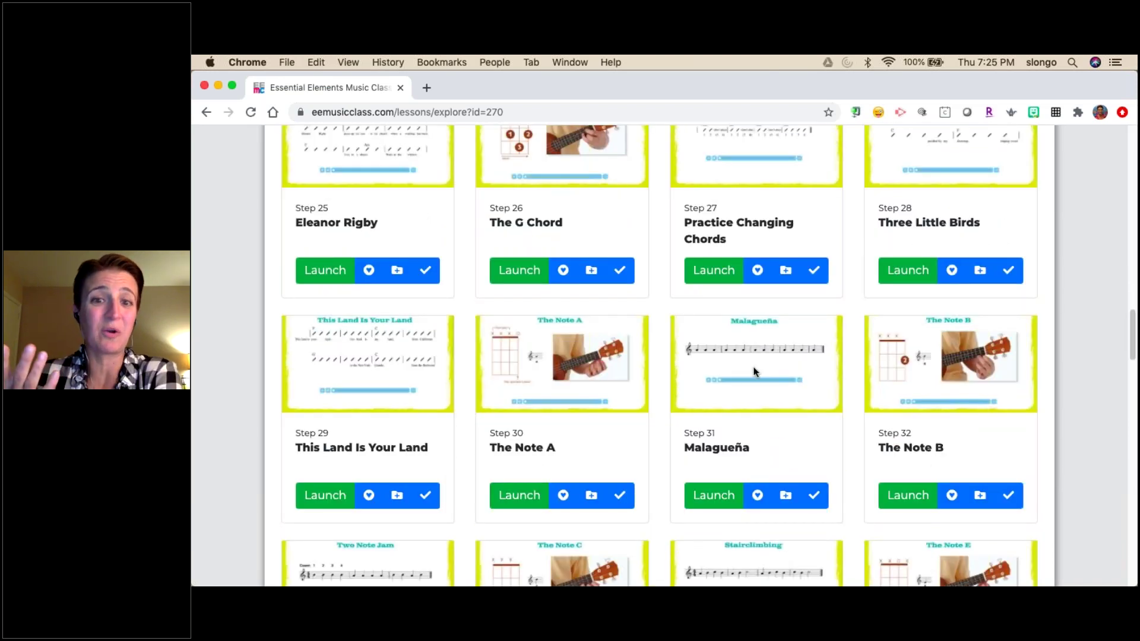
{"action": "scroll", "coordinate": [755, 372], "scroll_direction": "down", "scroll_amount": 4}
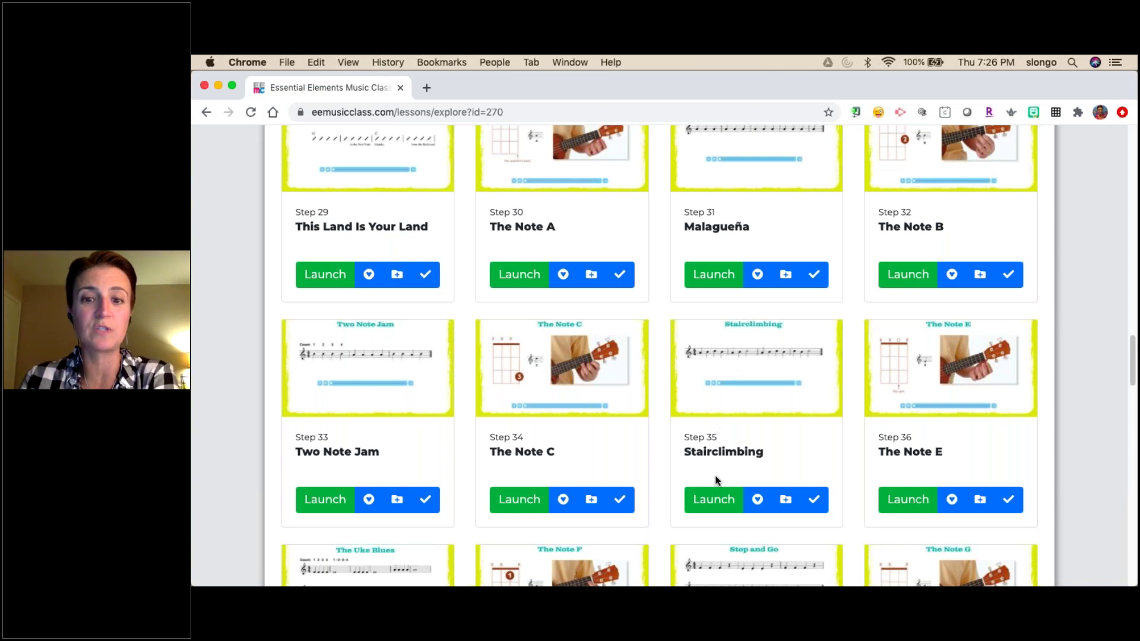
{"action": "left_click", "coordinate": [704, 506]}
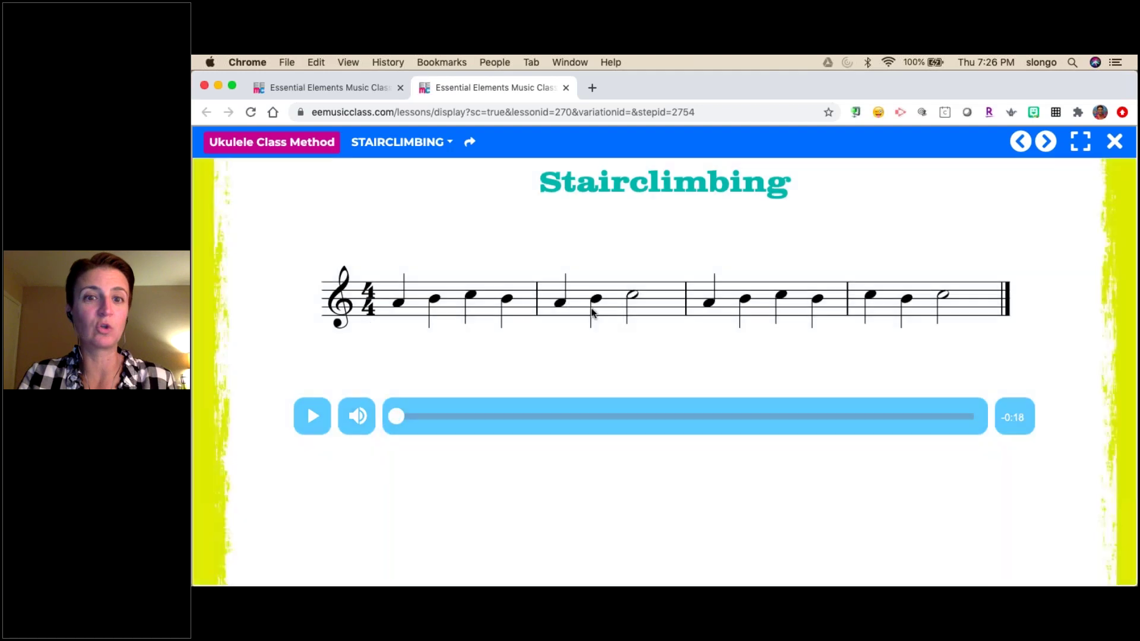
{"action": "left_click", "coordinate": [565, 89]}
Go back to the playlists overview and expand the "1 - Beat/Rhythm" playlist to show its items
{"action": "scroll", "coordinate": [672, 343], "scroll_direction": "up", "scroll_amount": 15}
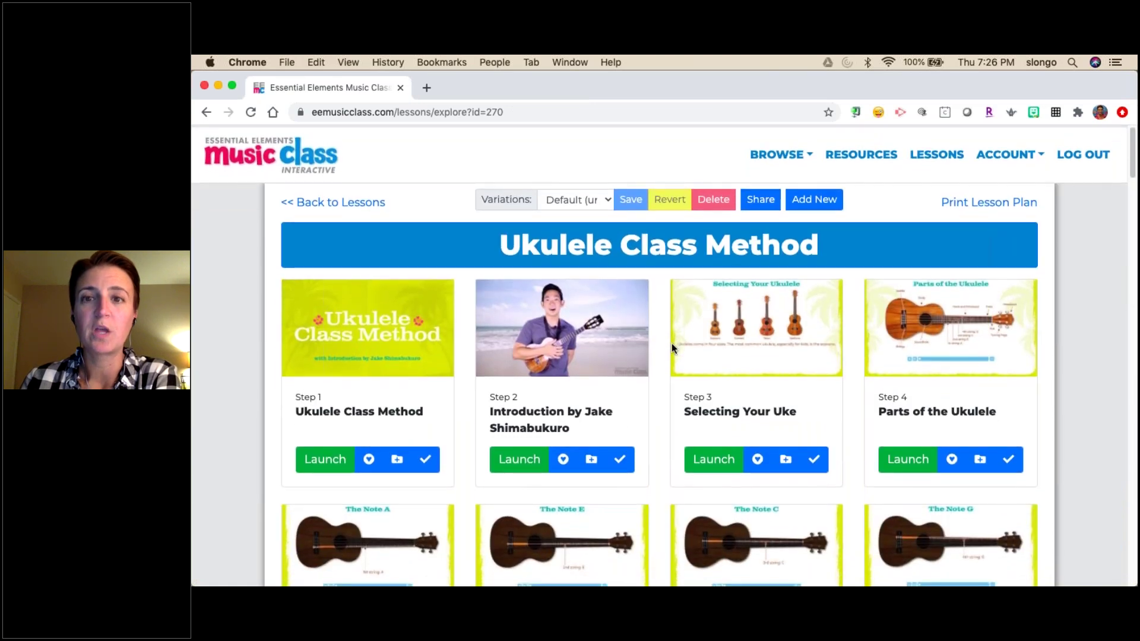
{"action": "left_click", "coordinate": [784, 153]}
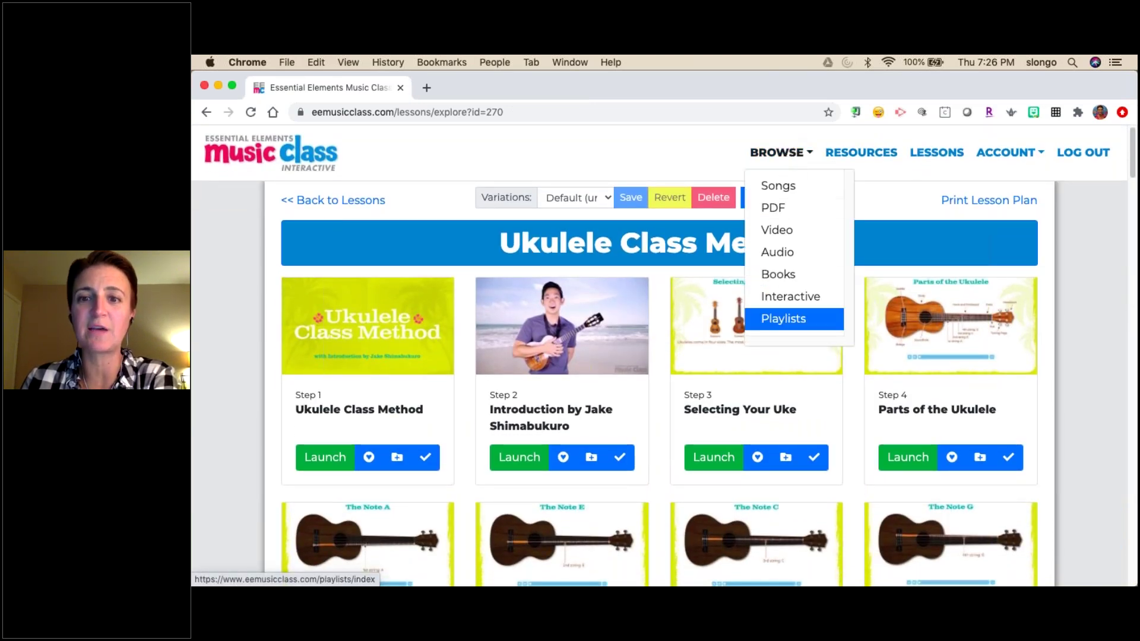
{"action": "left_click", "coordinate": [784, 319]}
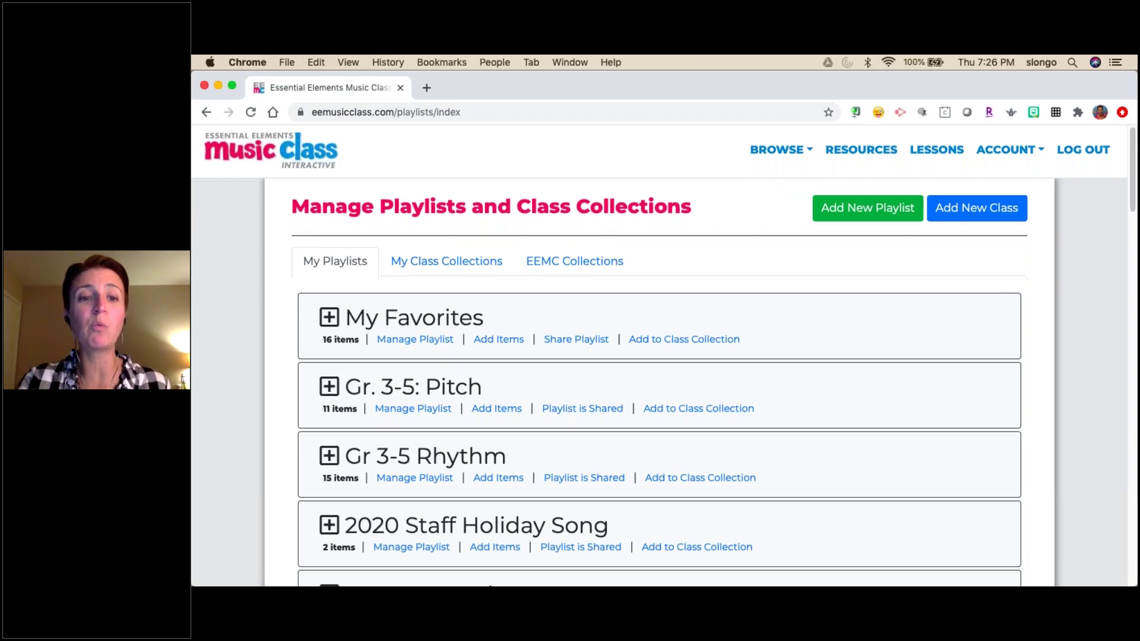
{"action": "scroll", "coordinate": [659, 357], "scroll_direction": "down", "scroll_amount": 20}
{"action": "scroll", "coordinate": [250, 163], "scroll_direction": "down", "scroll_amount": 3}
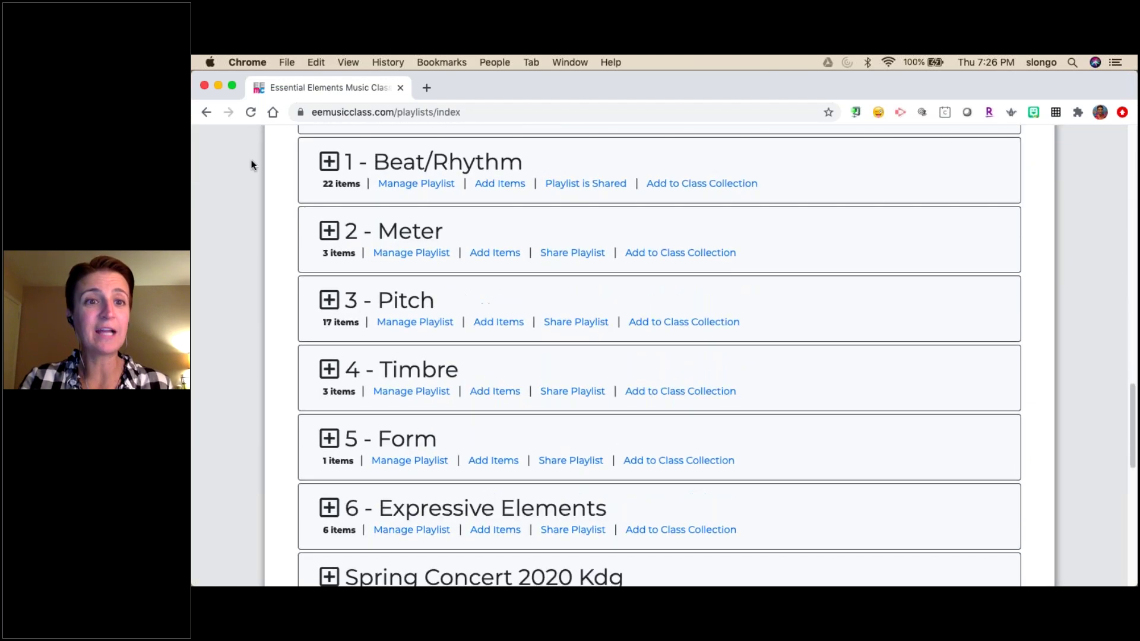
{"action": "left_click", "coordinate": [319, 166]}
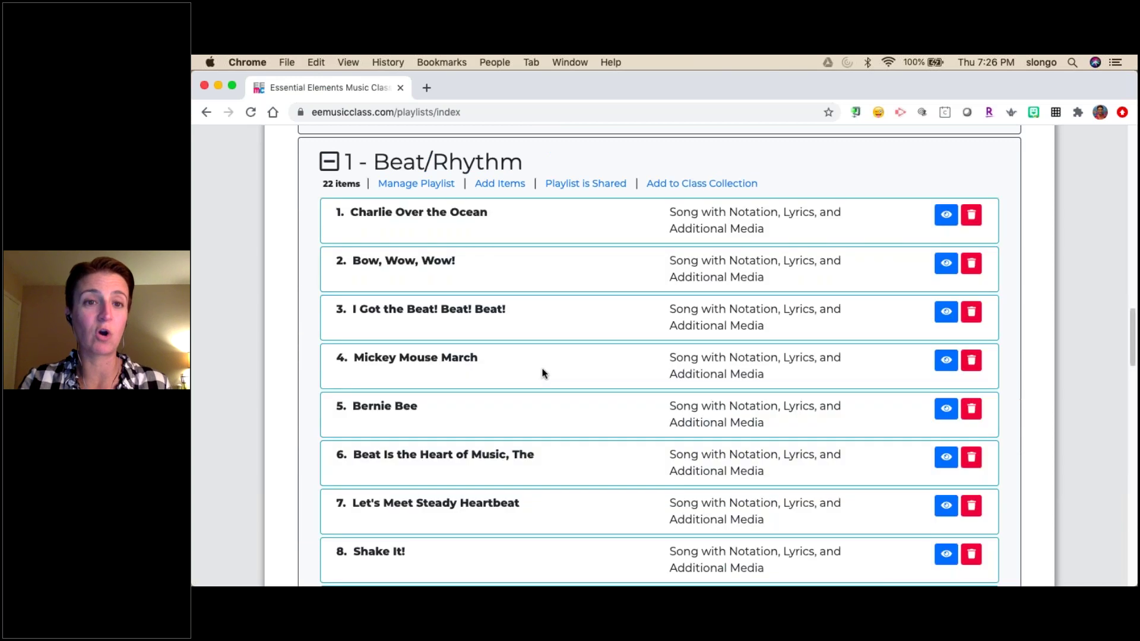
Look through the items of the "1 - Beat/Rhythm" playlist and collapse it again
{"action": "scroll", "coordinate": [543, 368], "scroll_direction": "down", "scroll_amount": 5}
{"action": "scroll", "coordinate": [543, 373], "scroll_direction": "down", "scroll_amount": 5}
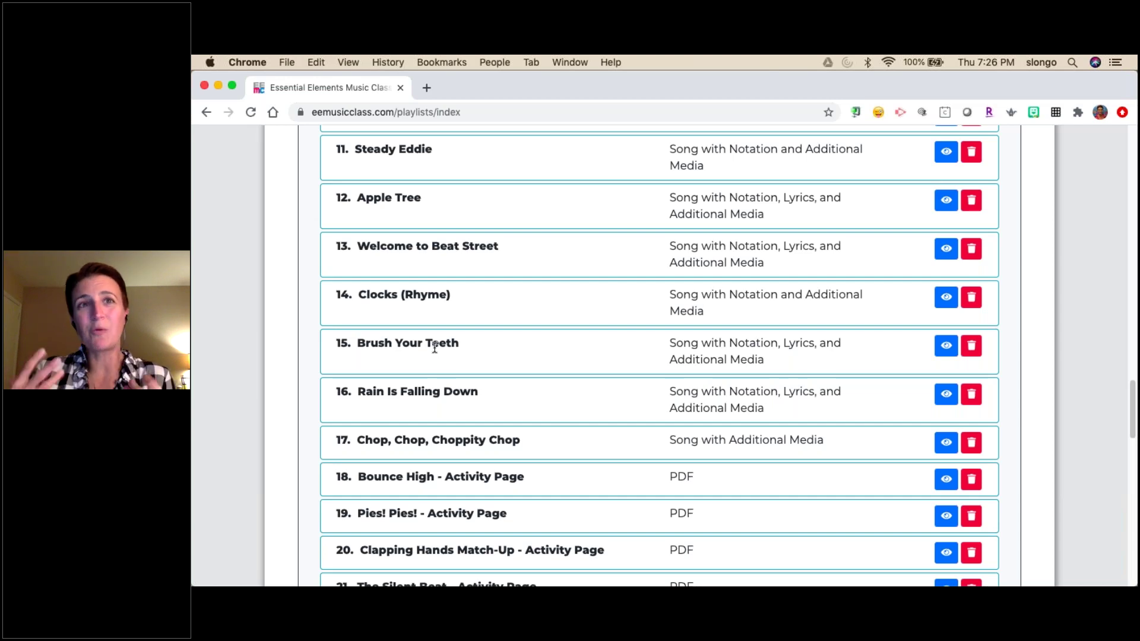
{"action": "scroll", "coordinate": [422, 340], "scroll_direction": "up", "scroll_amount": 10}
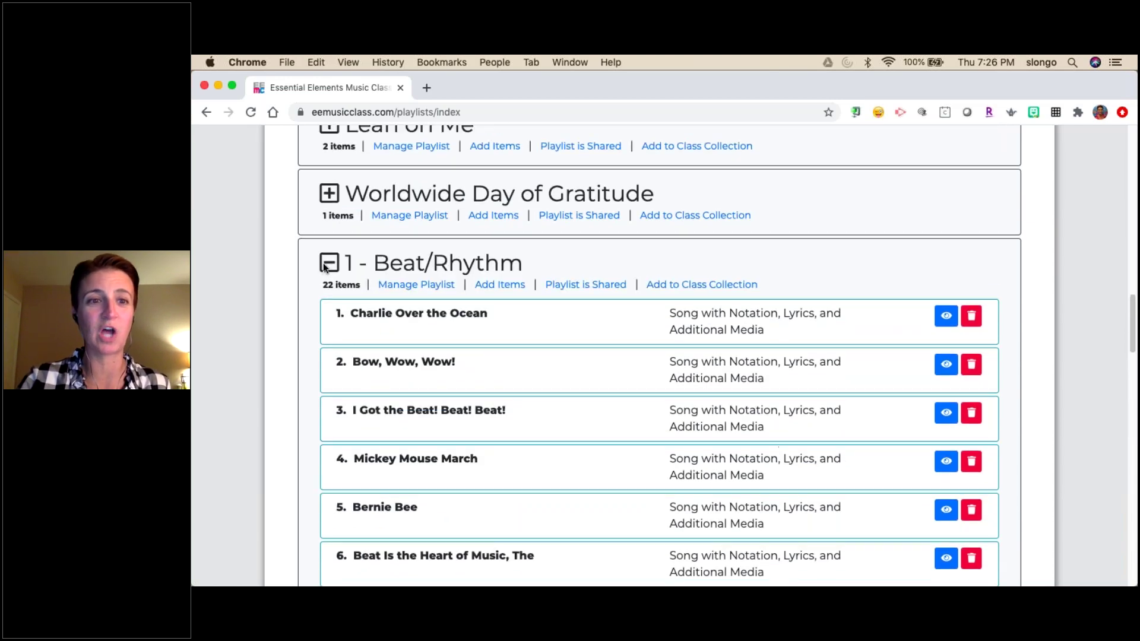
{"action": "left_click", "coordinate": [329, 263]}
{"action": "scroll", "coordinate": [822, 231], "scroll_direction": "up", "scroll_amount": 5}
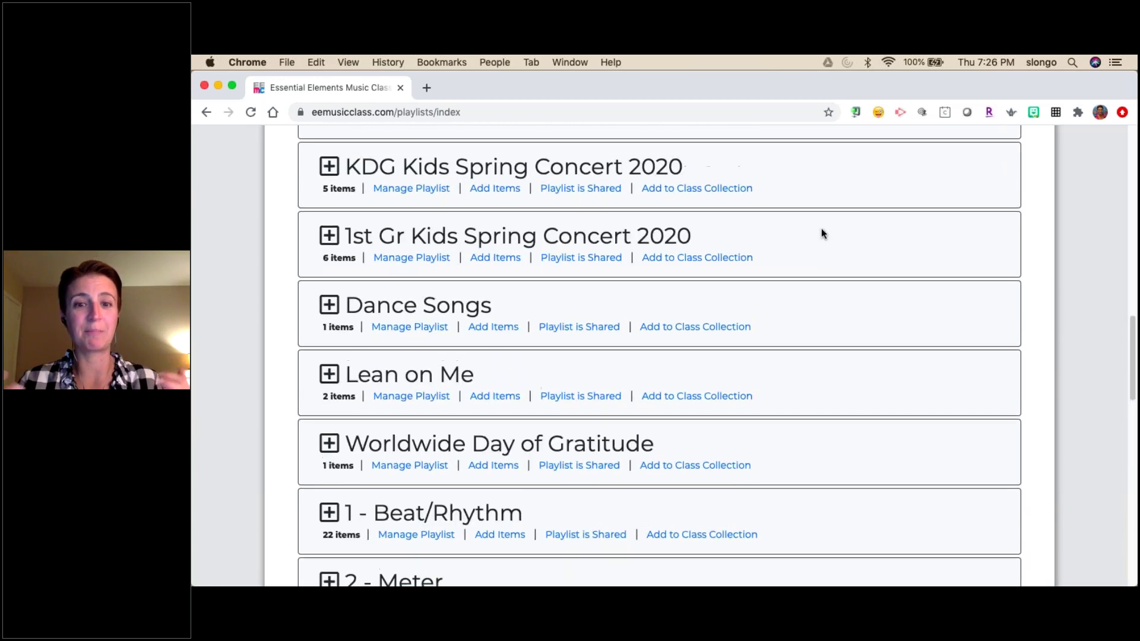
Add the "1 - Beat/Rhythm" playlist to the Kdg class collection and return to the playlists overview
{"action": "scroll", "coordinate": [821, 232], "scroll_direction": "down", "scroll_amount": 3}
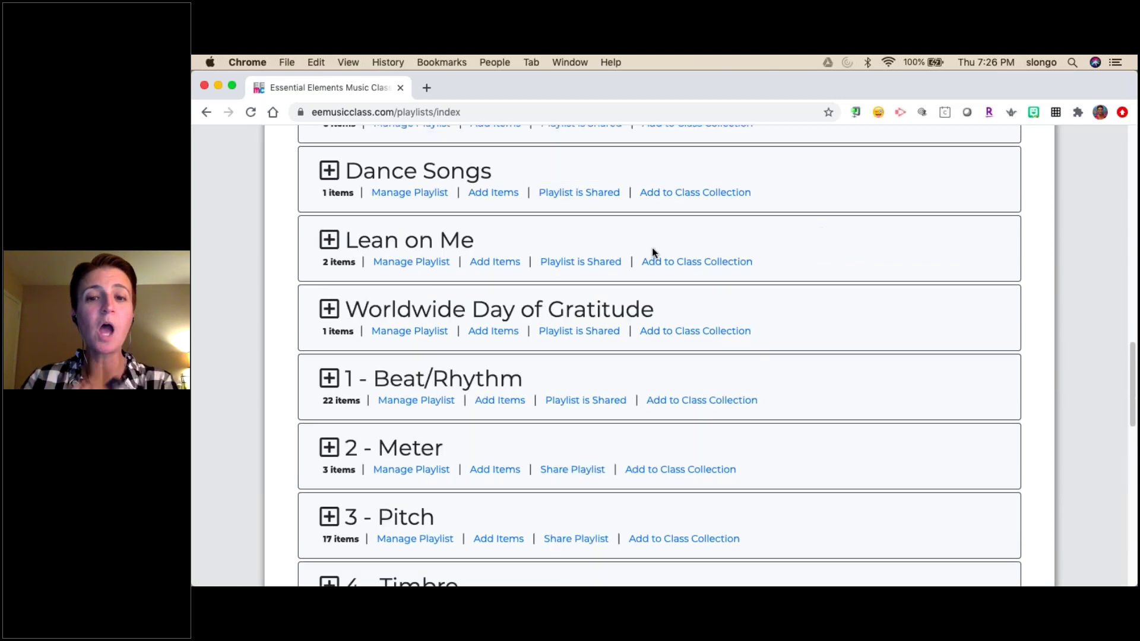
{"action": "left_click", "coordinate": [702, 400]}
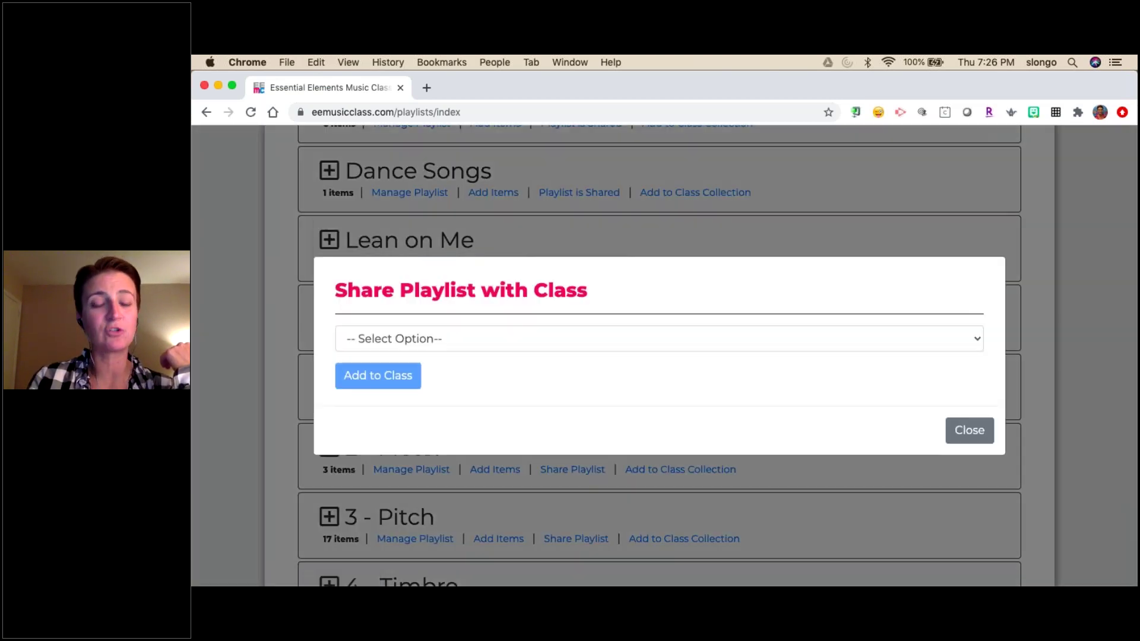
{"action": "left_click", "coordinate": [635, 337]}
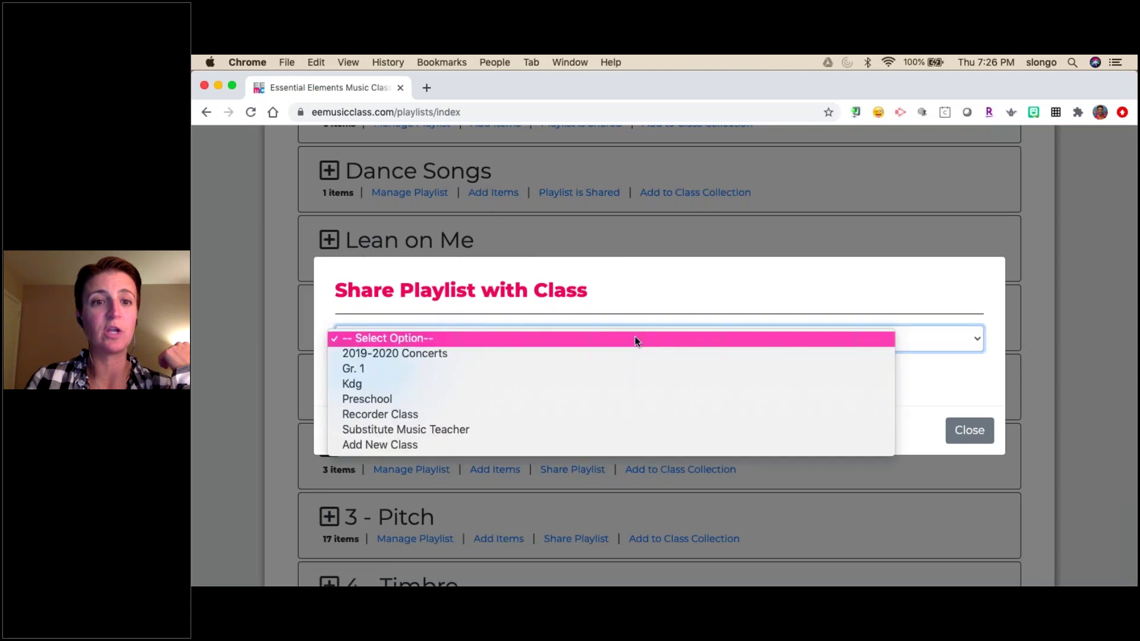
{"action": "left_click", "coordinate": [614, 384]}
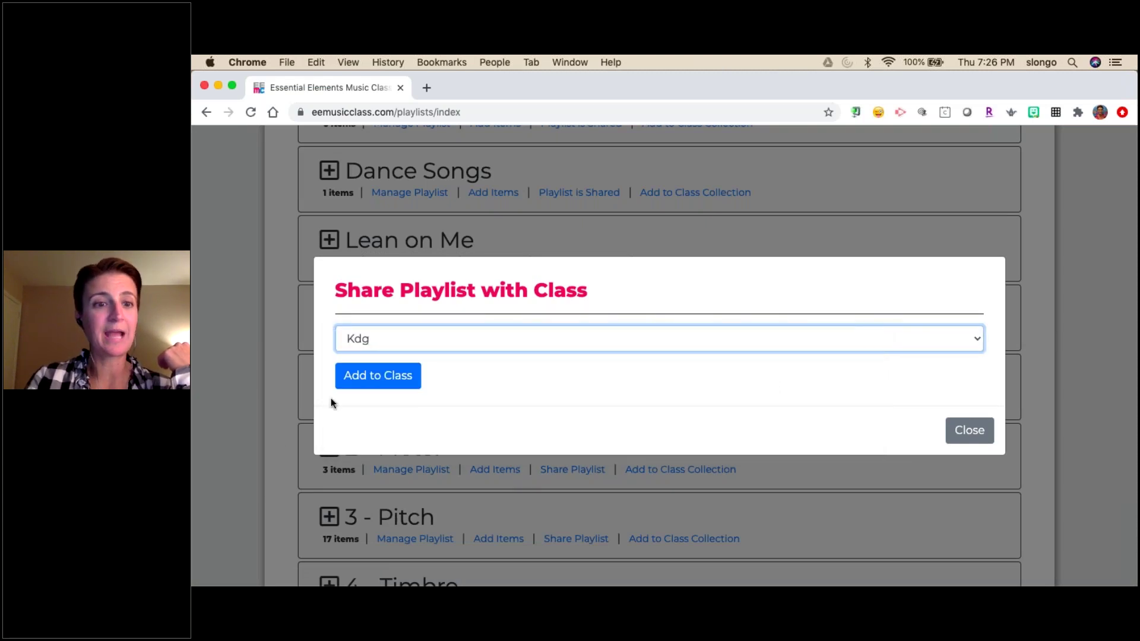
{"action": "left_click", "coordinate": [378, 377]}
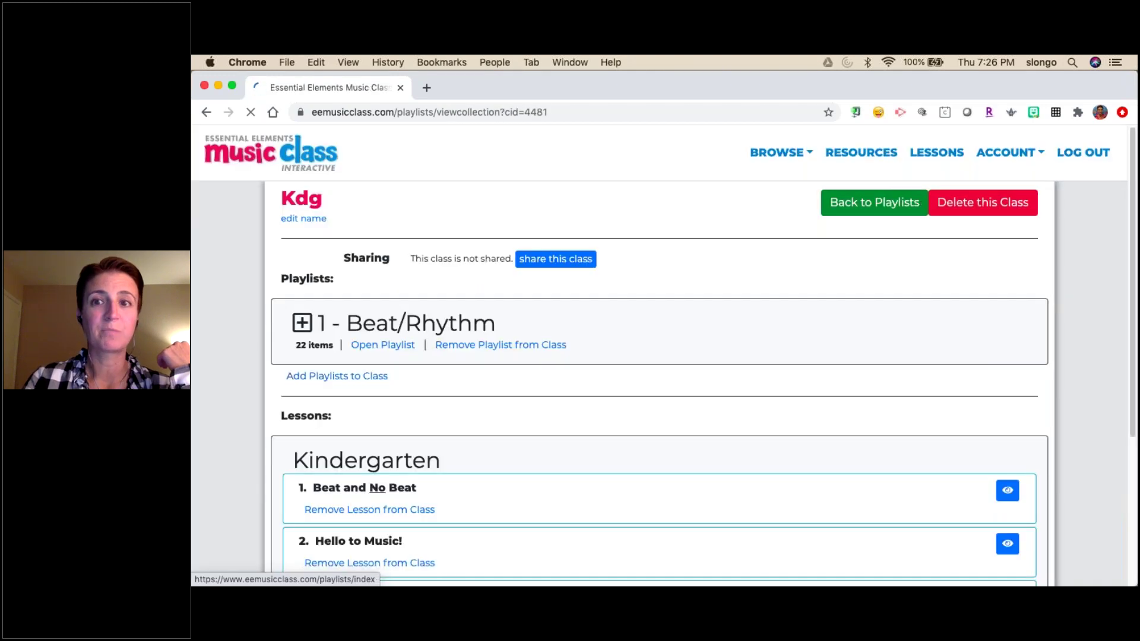
{"action": "left_click", "coordinate": [861, 214]}
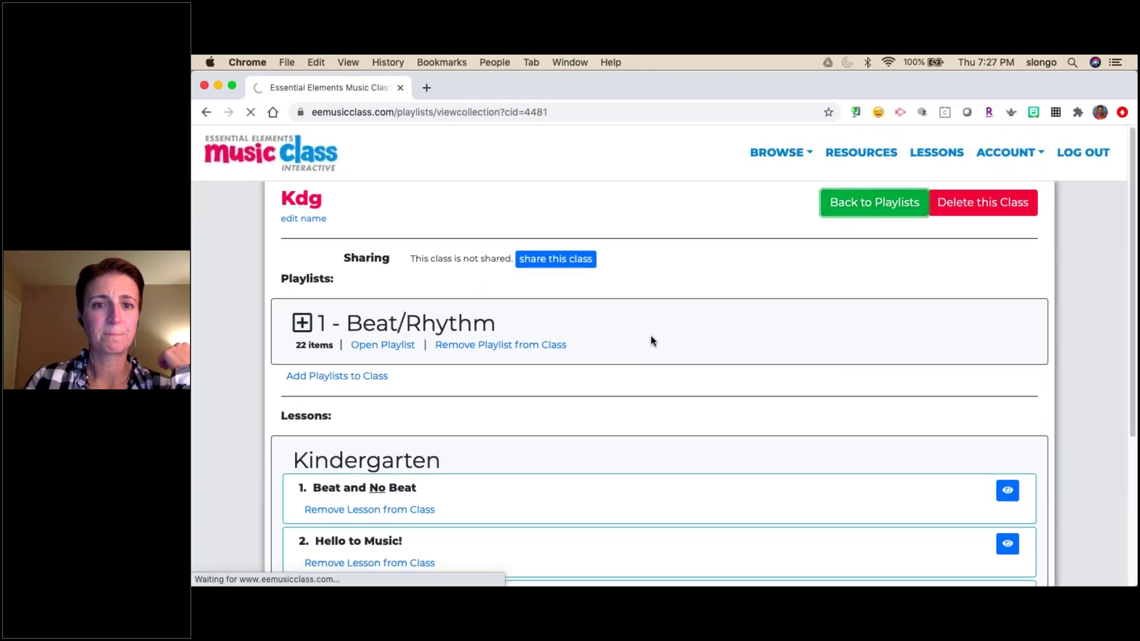
Add the "1 - Beat/Rhythm" playlist to the Gr. 1 class collection as well and go back to the playlists
{"action": "scroll", "coordinate": [659, 357], "scroll_direction": "down", "scroll_amount": 15}
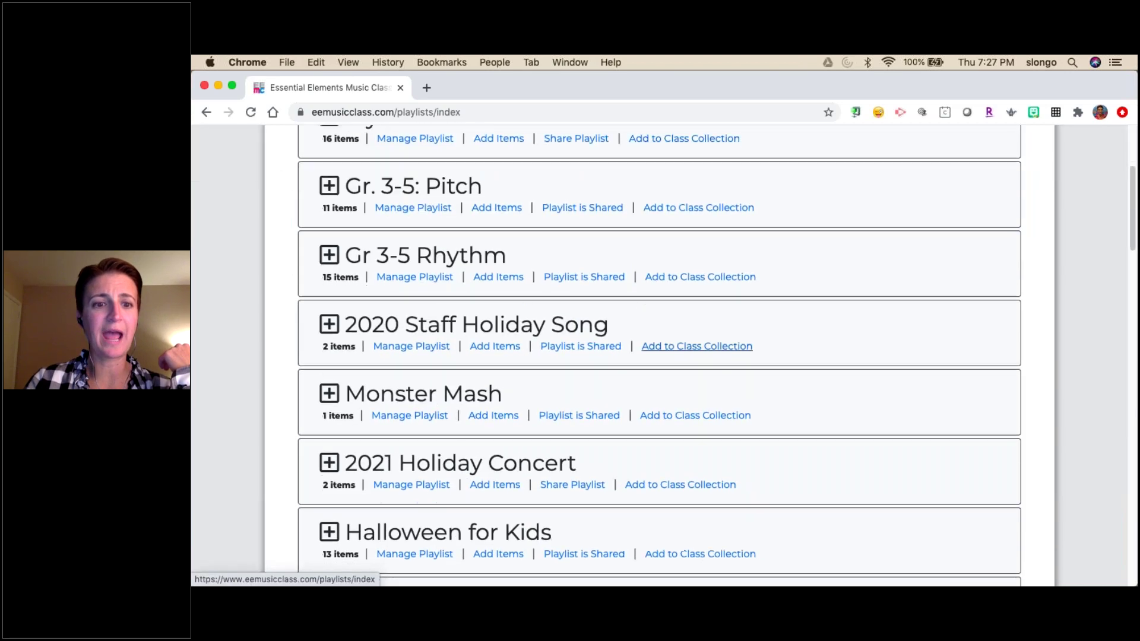
{"action": "scroll", "coordinate": [681, 324], "scroll_direction": "down", "scroll_amount": 10}
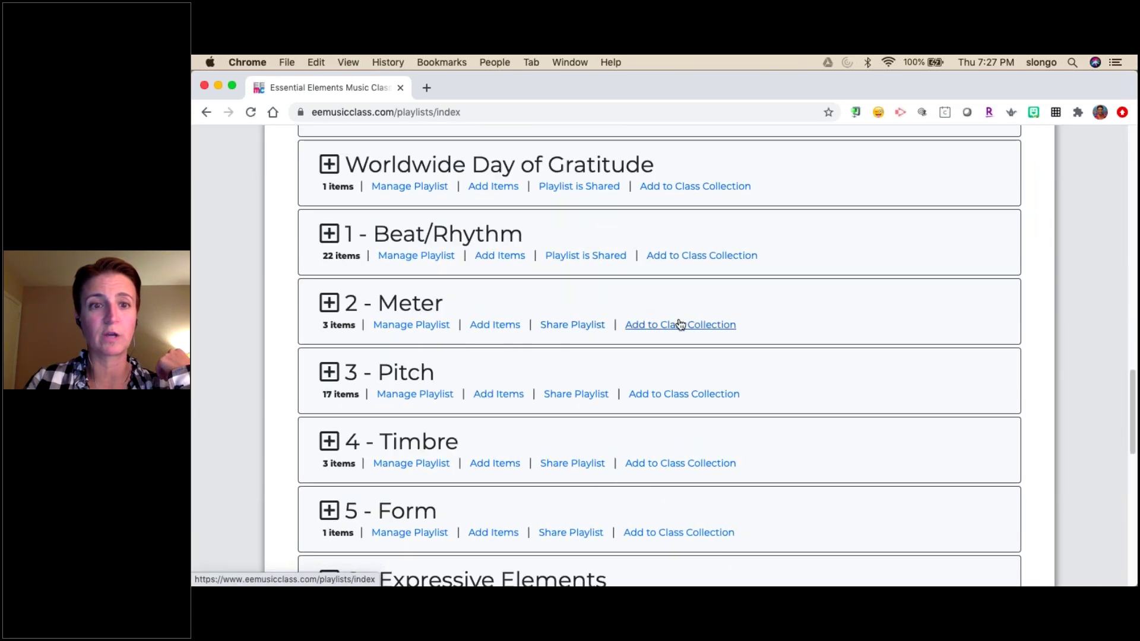
{"action": "left_click", "coordinate": [702, 257]}
{"action": "left_click", "coordinate": [586, 341]}
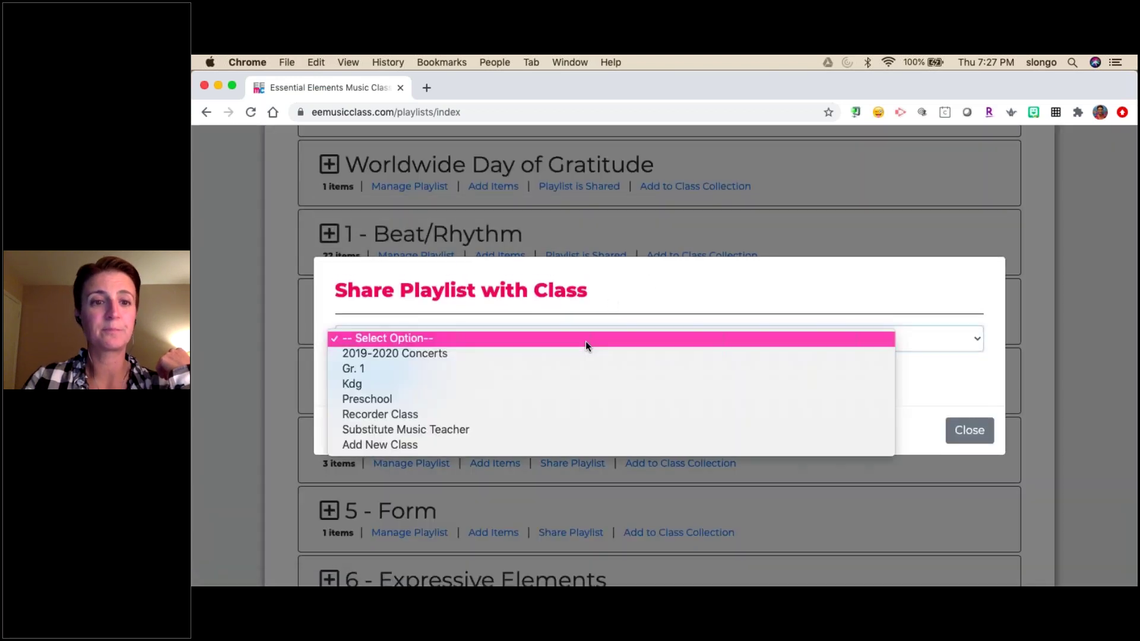
{"action": "left_click", "coordinate": [574, 373]}
{"action": "left_click", "coordinate": [378, 378]}
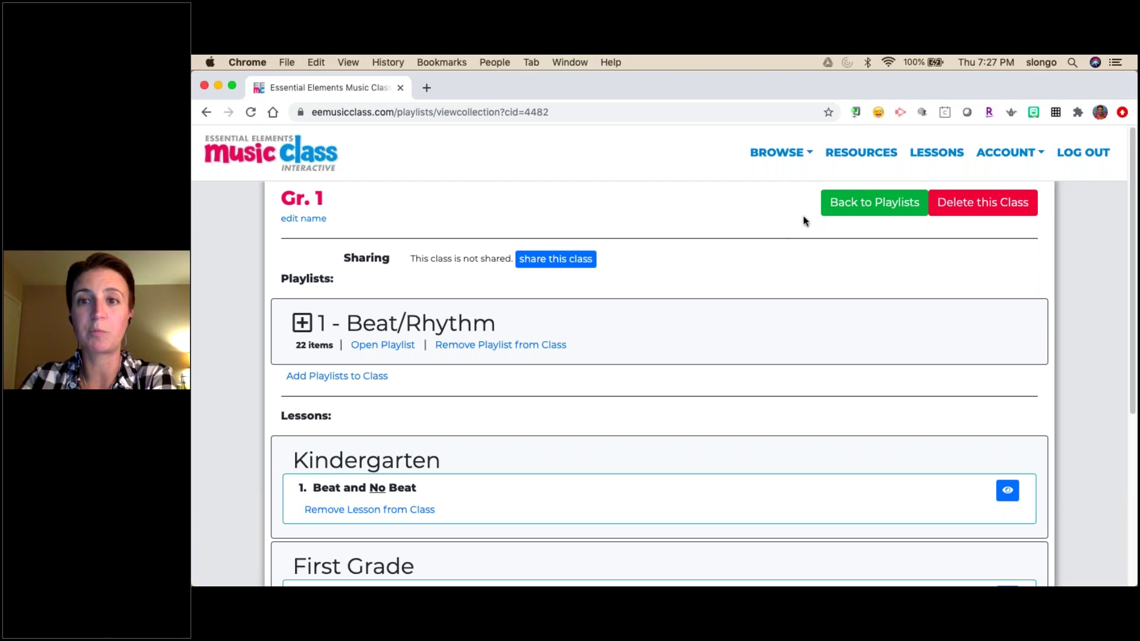
{"action": "left_click", "coordinate": [855, 211]}
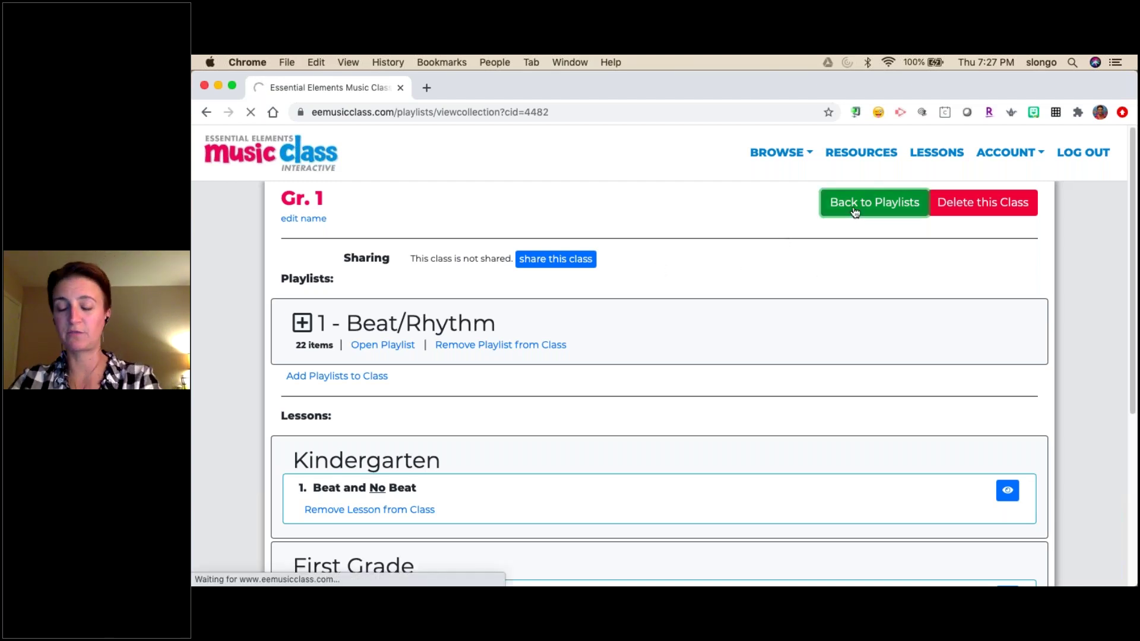